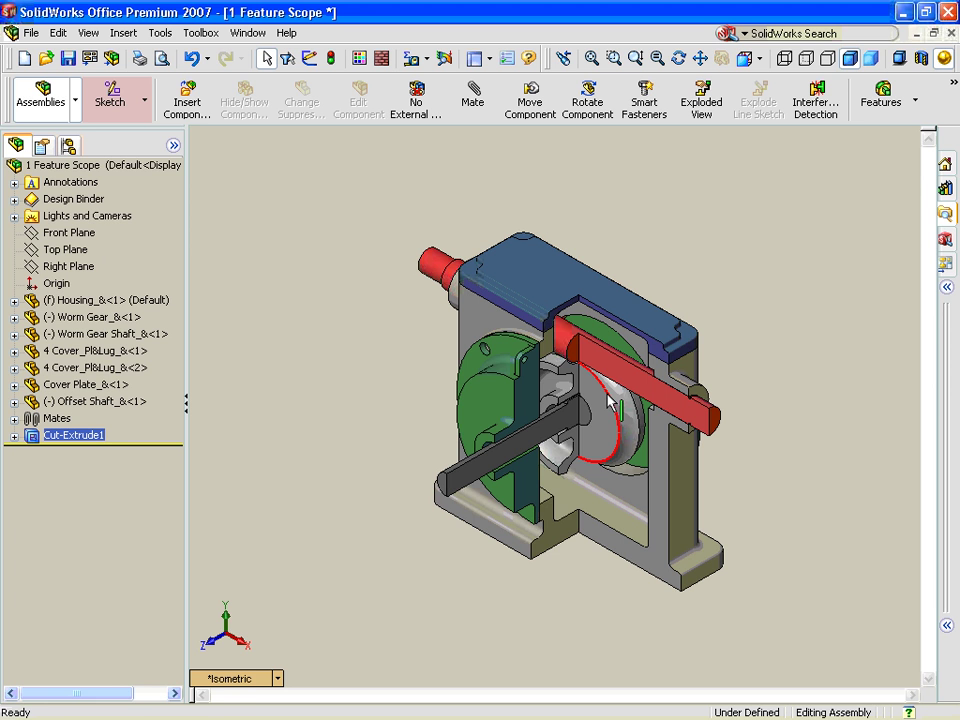
Step: Edit Cut-Extrude1 so its feature scope contains only the front 4 Cover_Pl&Lug cover, the Housing and the Cover Plate
{"action": "right_click", "coordinate": [100, 444]}
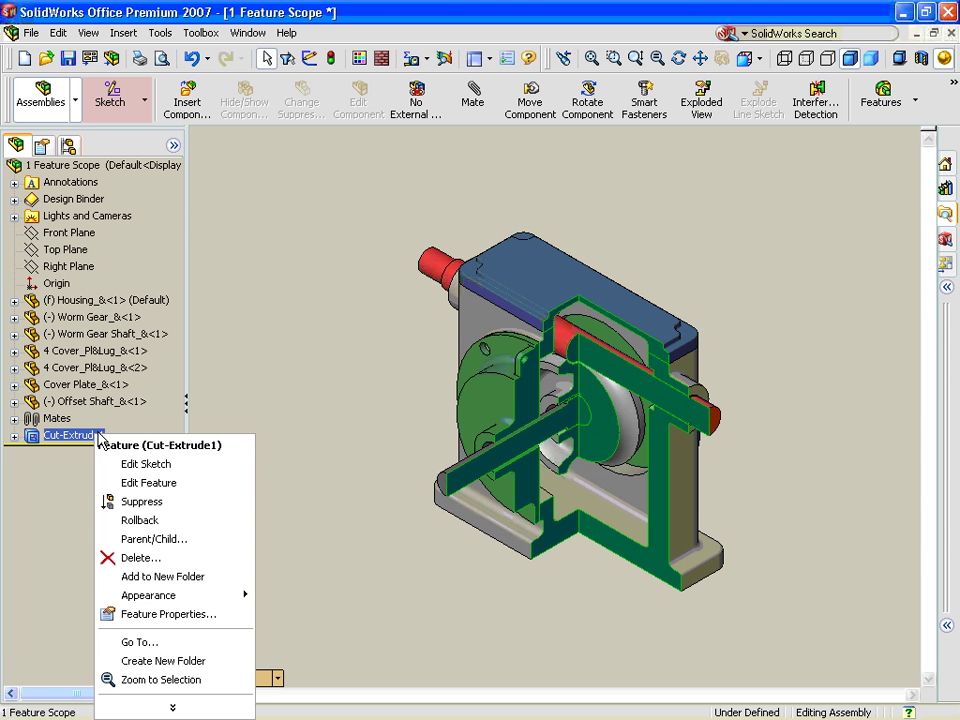
{"action": "left_click", "coordinate": [170, 487]}
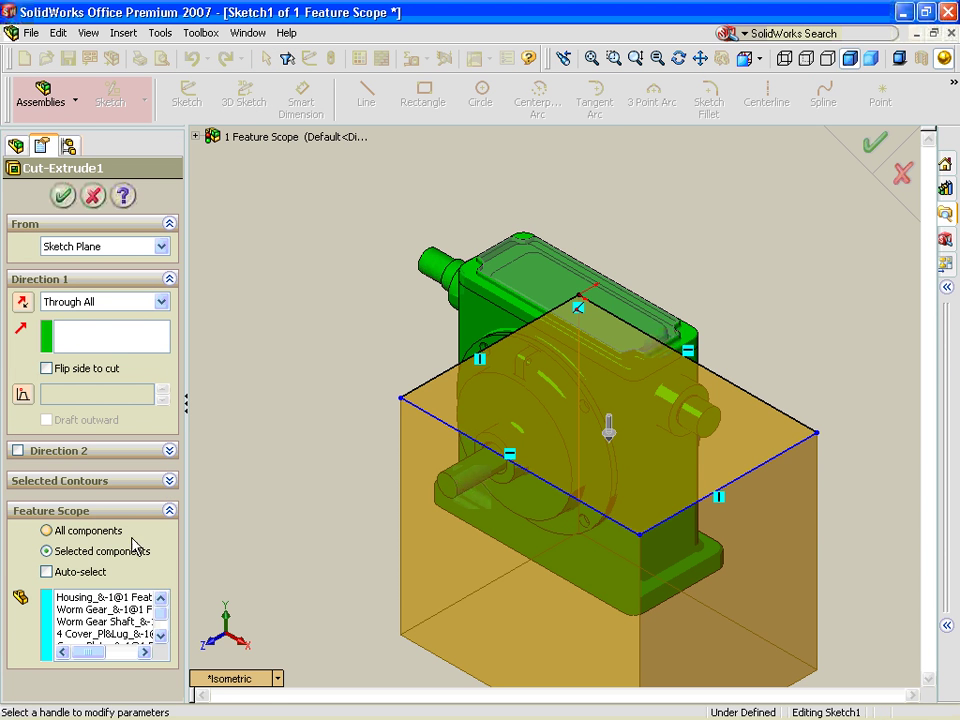
{"action": "right_click", "coordinate": [113, 633]}
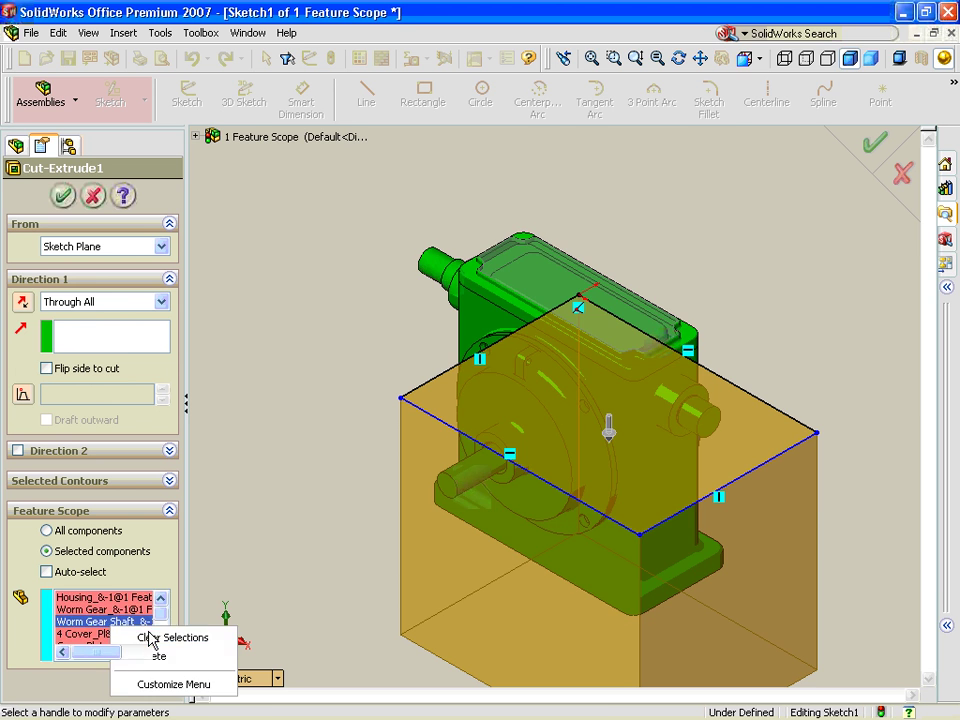
{"action": "left_click", "coordinate": [145, 635]}
{"action": "scroll", "coordinate": [490, 410], "scroll_direction": "down", "scroll_amount": 3}
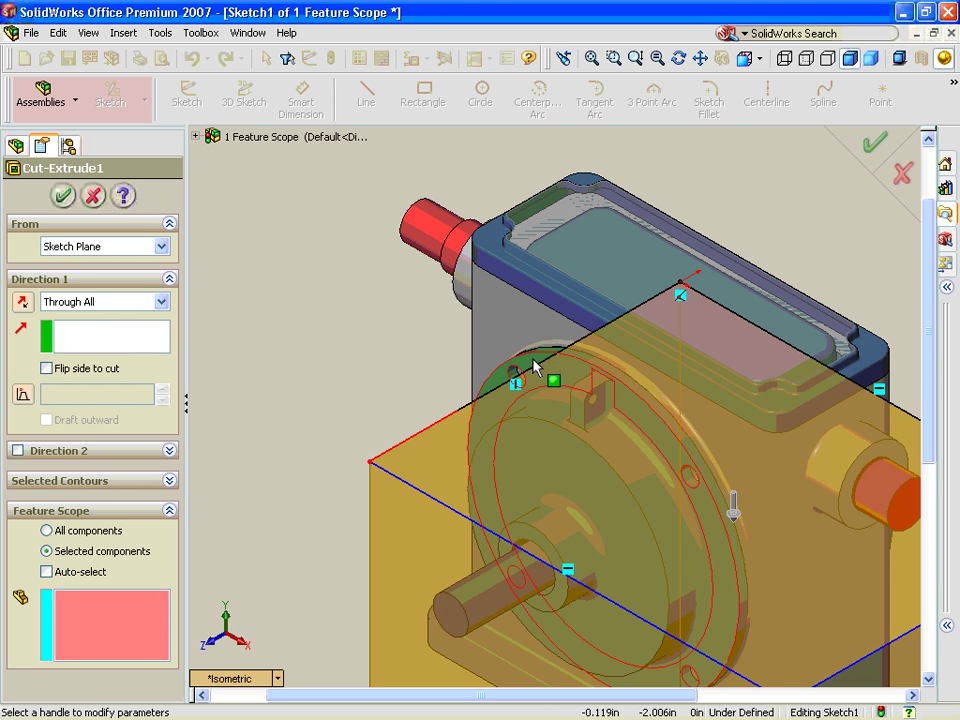
{"action": "left_click", "coordinate": [527, 332]}
{"action": "left_click", "coordinate": [587, 268]}
{"action": "left_click", "coordinate": [608, 267]}
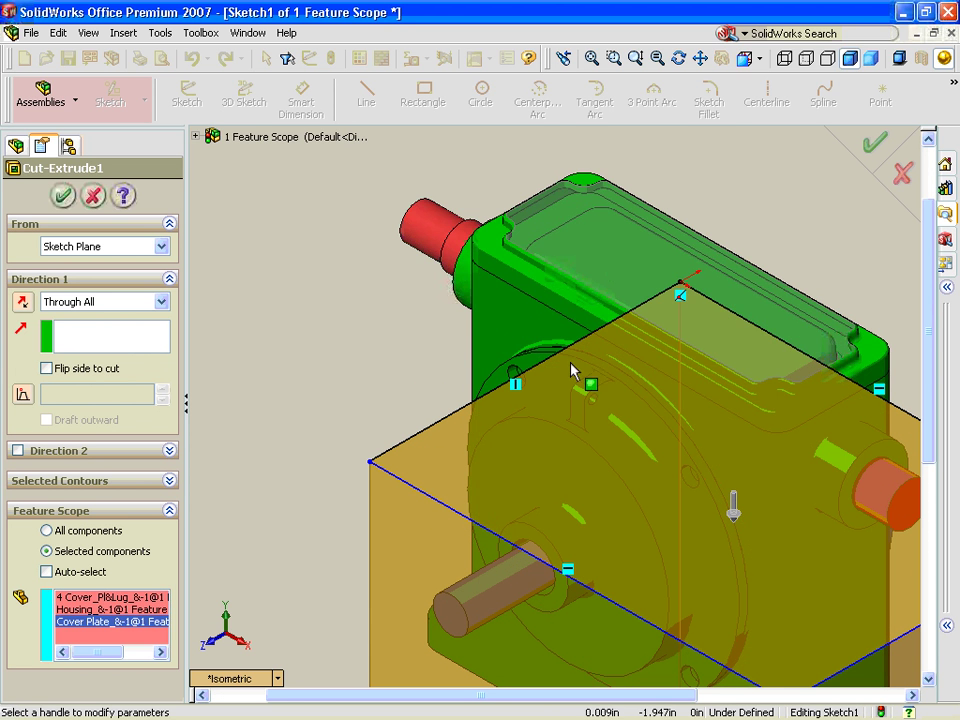
{"action": "left_click", "coordinate": [872, 145]}
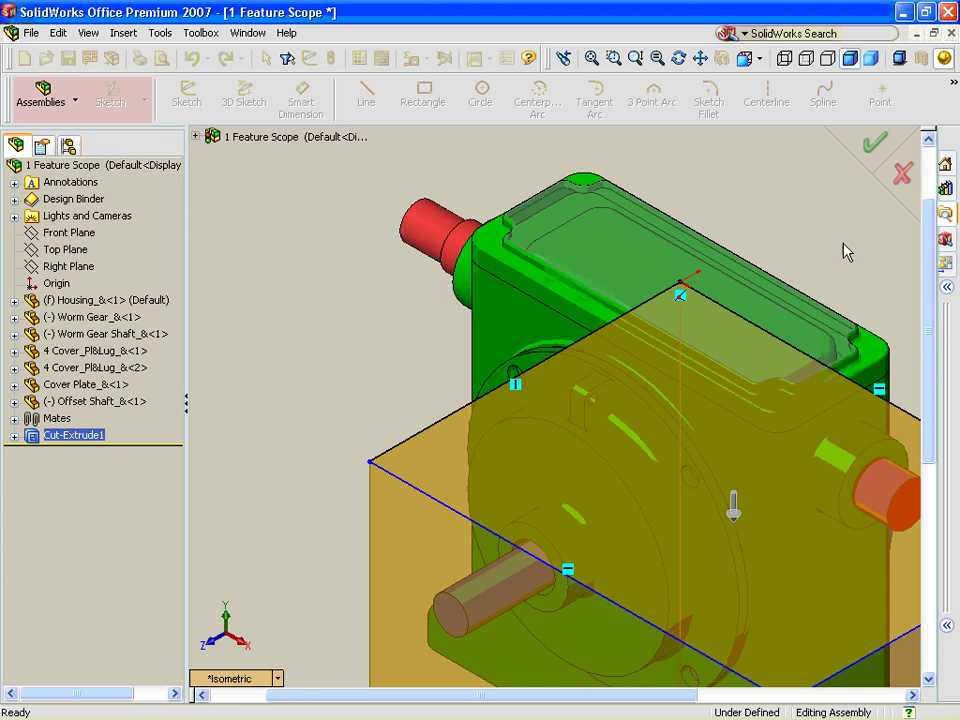
Step: Add a Hole Wizard countersunk hole, Ansi Inch Flat Head Screw (100), size #4, Through All, at the Cover Plate's corner beside the red shaft
{"action": "scroll", "coordinate": [652, 160], "scroll_direction": "down", "scroll_amount": 2}
{"action": "scroll", "coordinate": [652, 160], "scroll_direction": "up", "scroll_amount": 1}
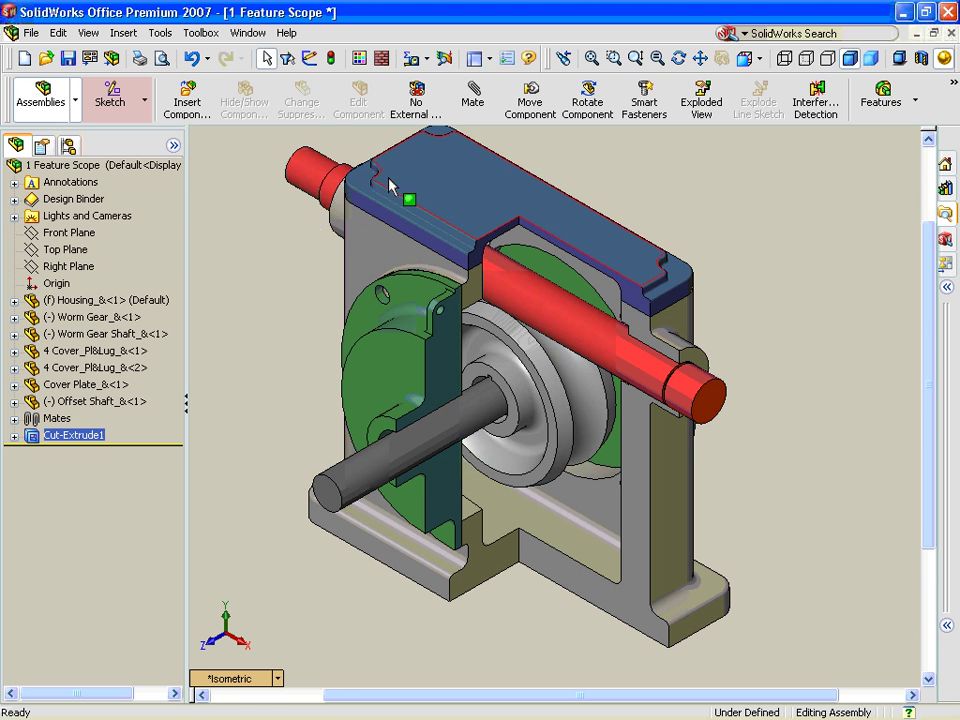
{"action": "left_click", "coordinate": [362, 185]}
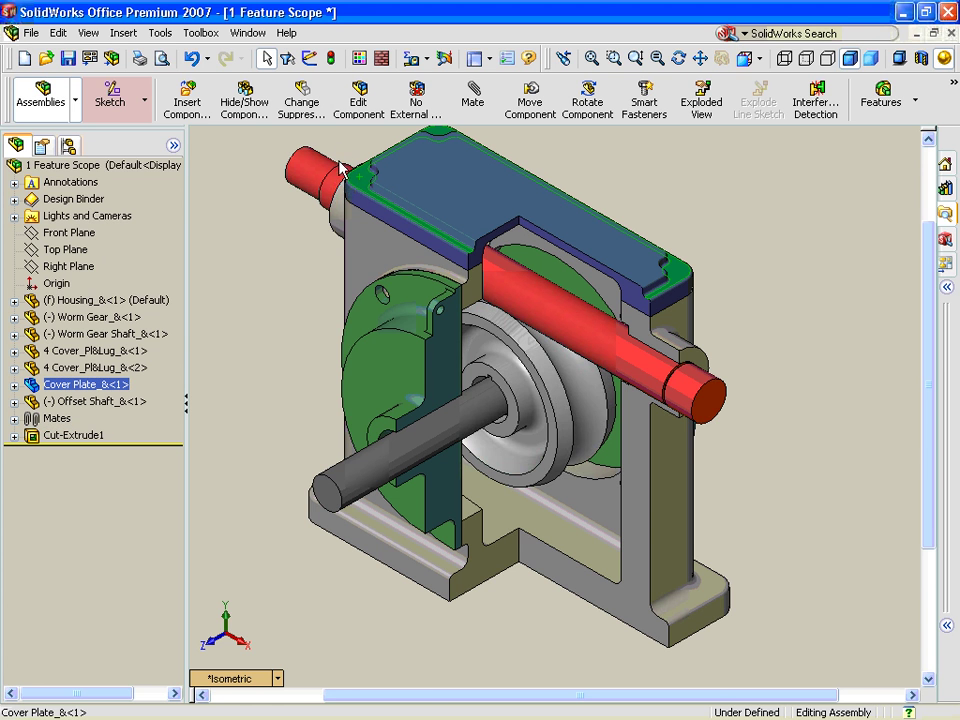
{"action": "left_click", "coordinate": [124, 34]}
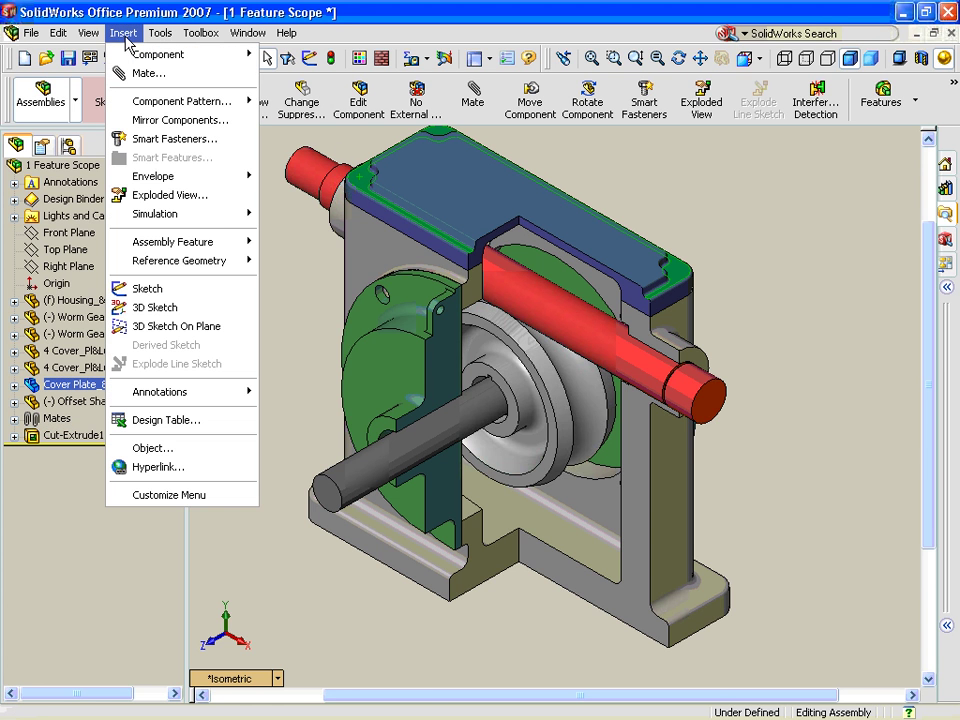
{"action": "mouse_move", "coordinate": [225, 242]}
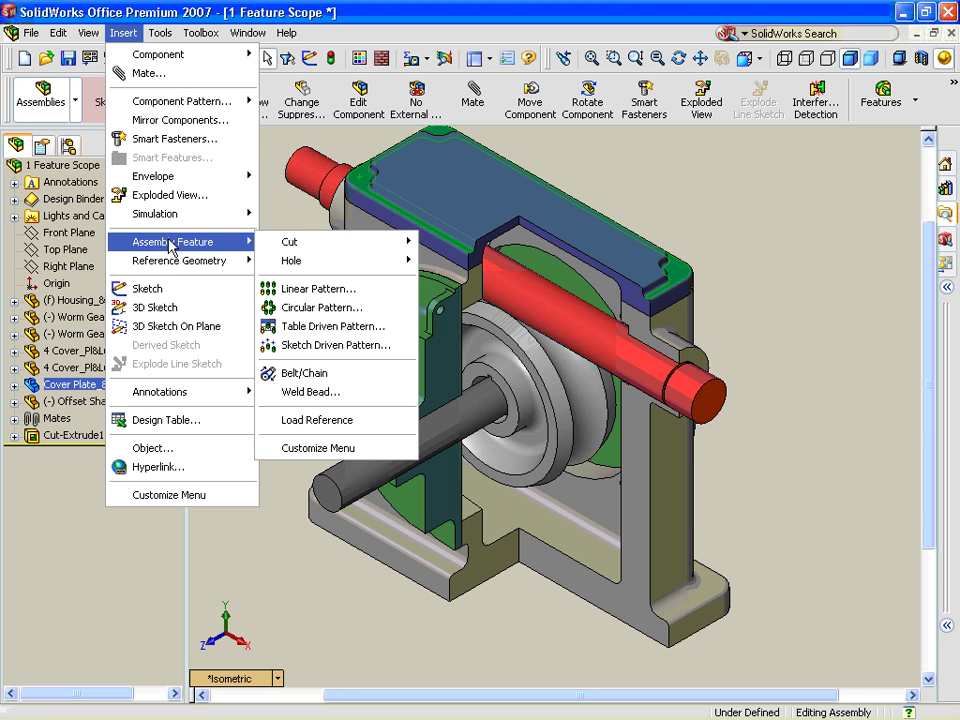
{"action": "mouse_move", "coordinate": [306, 262]}
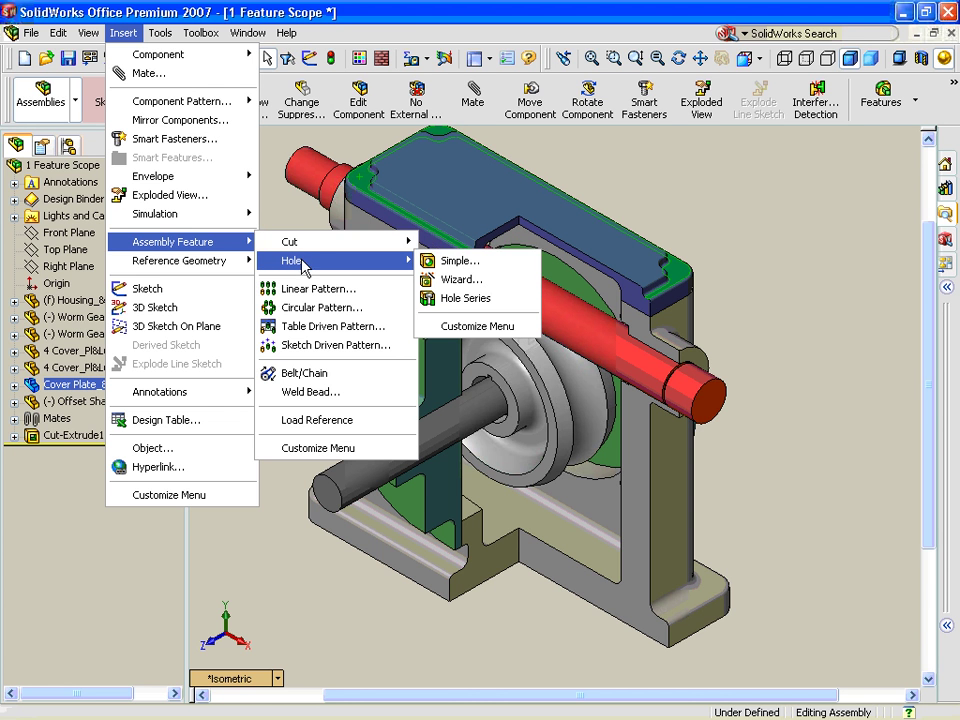
{"action": "left_click", "coordinate": [471, 285]}
{"action": "scroll", "coordinate": [390, 200], "scroll_direction": "down", "scroll_amount": 5}
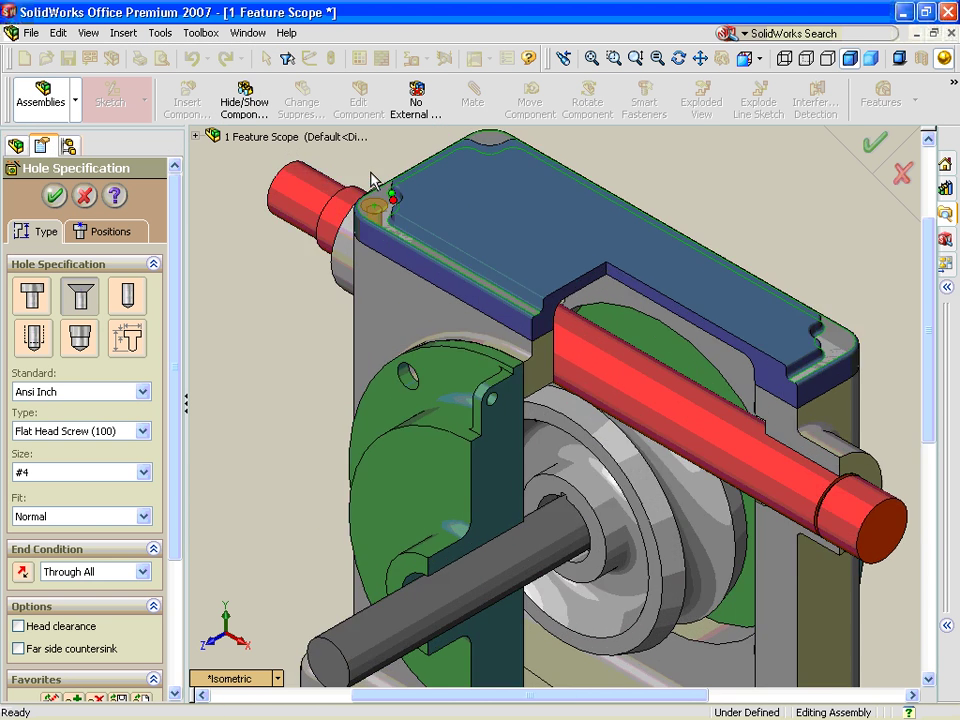
{"action": "scroll", "coordinate": [418, 243], "scroll_direction": "down", "scroll_amount": 3}
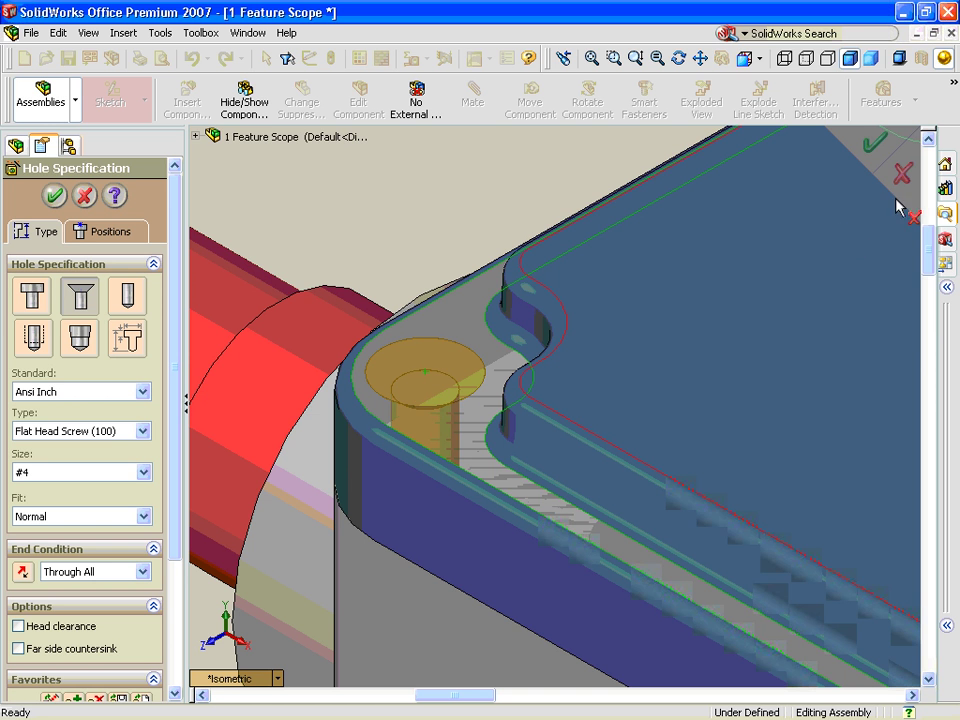
{"action": "left_click", "coordinate": [873, 144]}
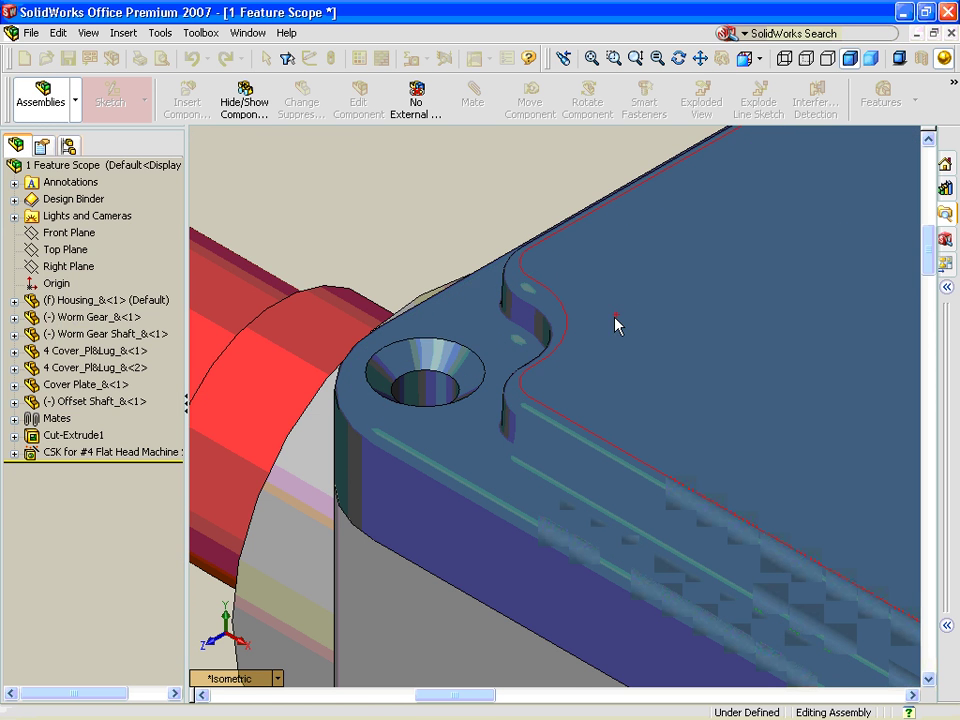
Step: Open the Cover Plate part separately to check whether it contains the assembly-level hole, and close it again
{"action": "middle_click_drag", "start_coordinate": [476, 428], "coordinate": [486, 510]}
{"action": "left_click", "coordinate": [484, 510]}
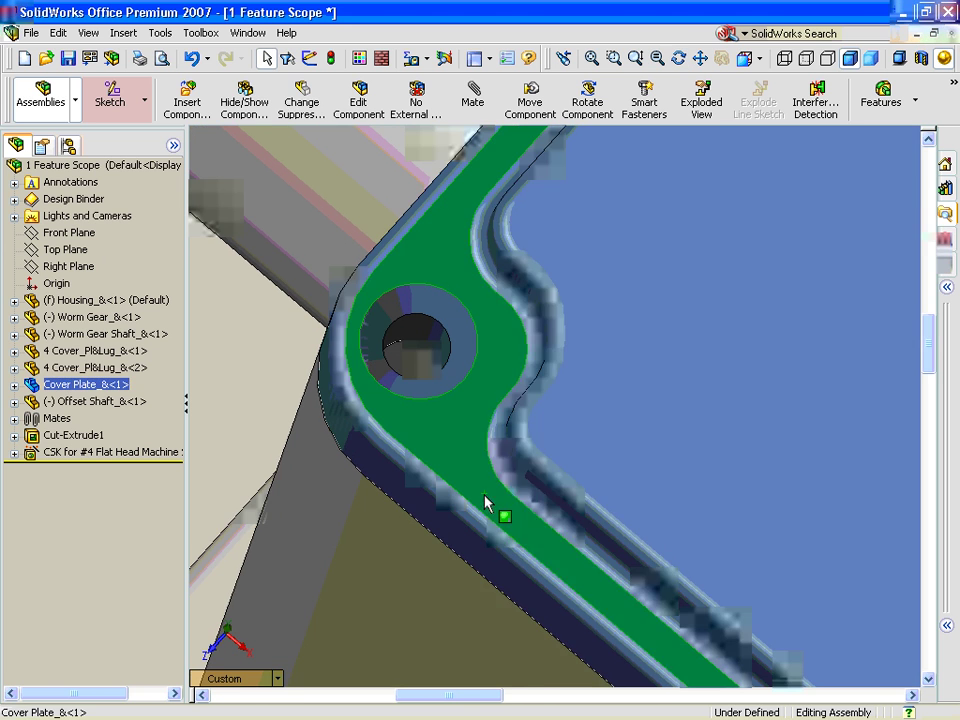
{"action": "right_click", "coordinate": [488, 508]}
{"action": "left_click", "coordinate": [535, 352]}
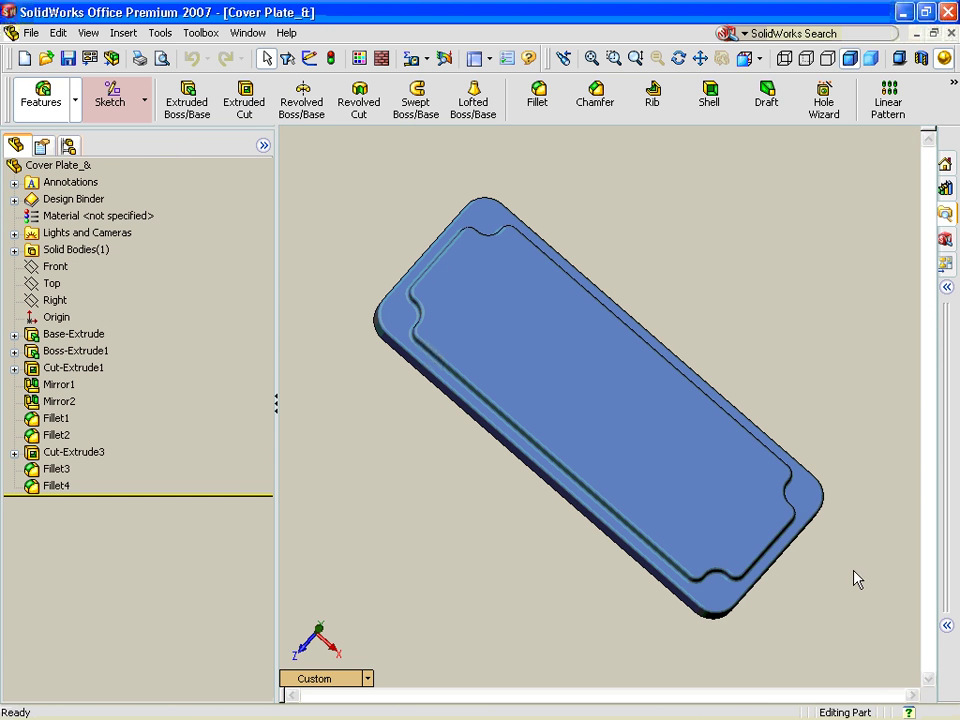
{"action": "left_click", "coordinate": [951, 33]}
Step: Open the Housing part separately to check its geometry for the assembly-level cut and hole, and close it again
{"action": "left_click", "coordinate": [392, 551]}
{"action": "right_click", "coordinate": [392, 551]}
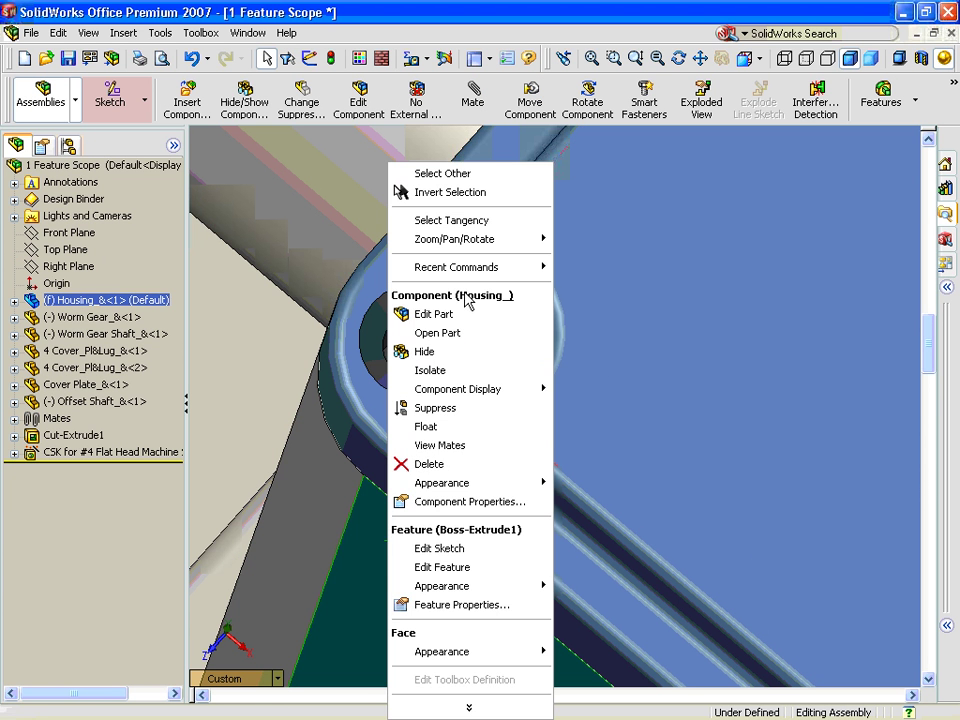
{"action": "left_click", "coordinate": [452, 335]}
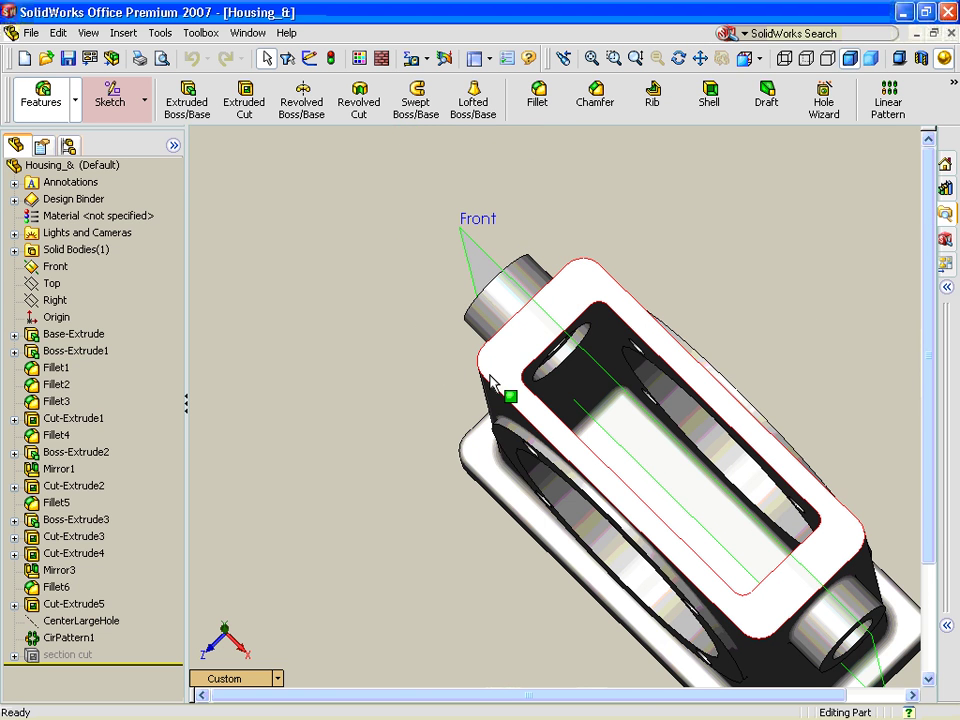
{"action": "left_click", "coordinate": [951, 33]}
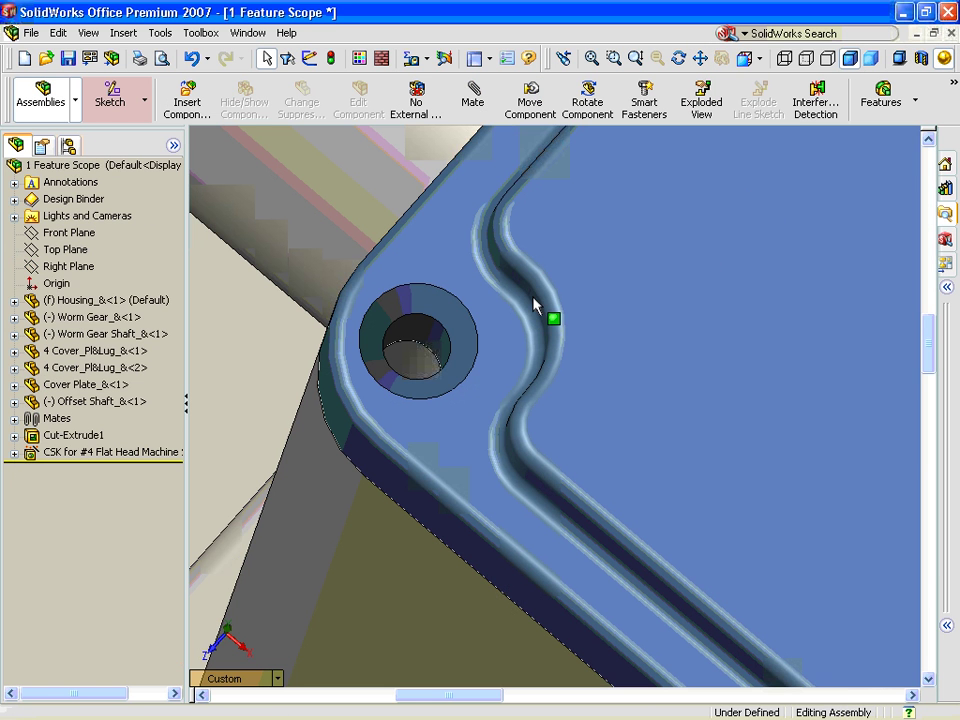
Step: Undo the countersunk hole added to the assembly
{"action": "key", "text": "ctrl+z"}
{"action": "key", "text": "ctrl+7"}
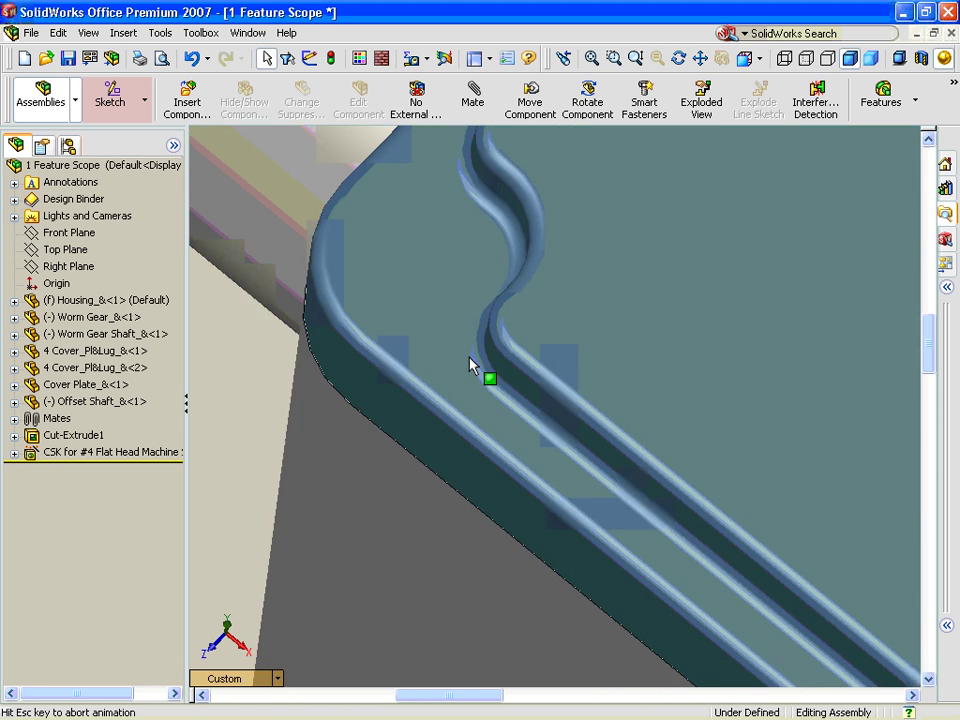
Step: Start a Hole Series assembly feature with a new hole placed on the top face at the Cover Plate's corner
{"action": "left_click", "coordinate": [411, 375]}
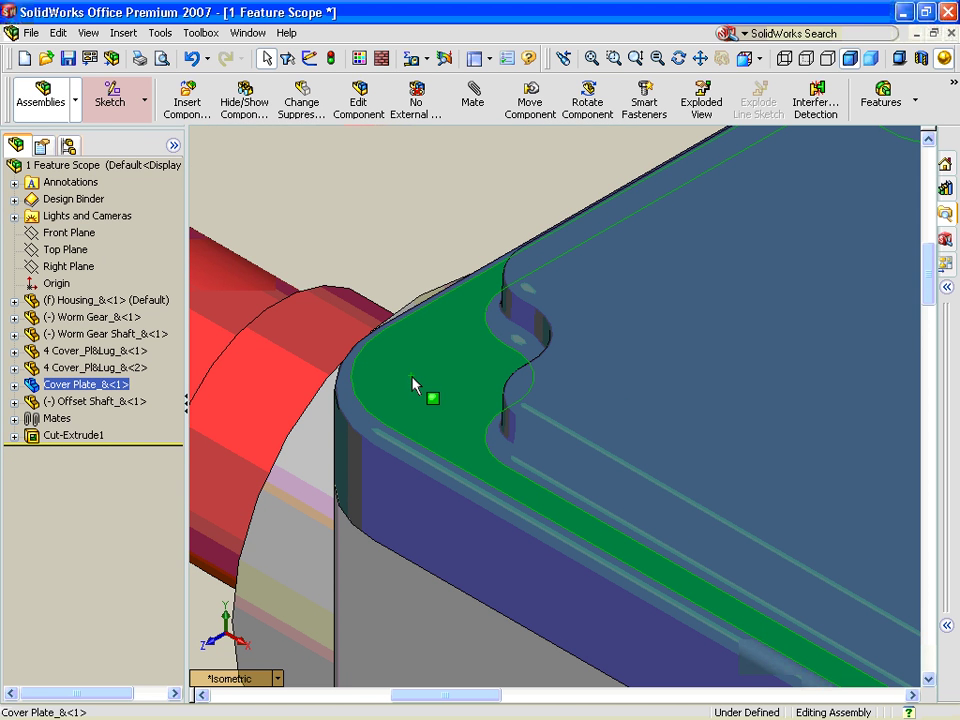
{"action": "left_click", "coordinate": [128, 32]}
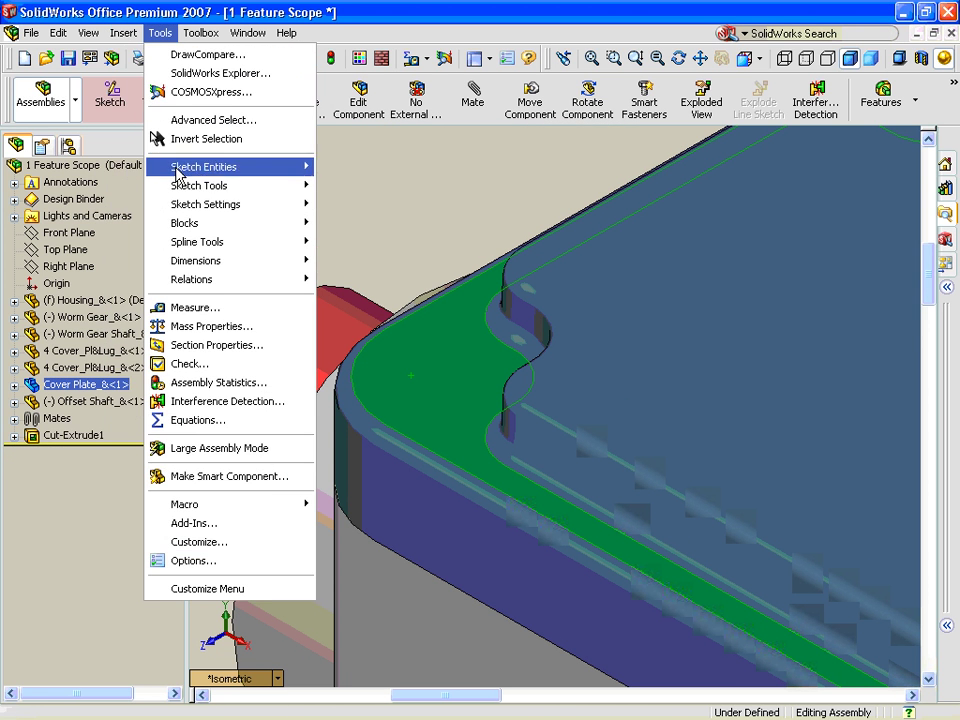
{"action": "mouse_move", "coordinate": [150, 244]}
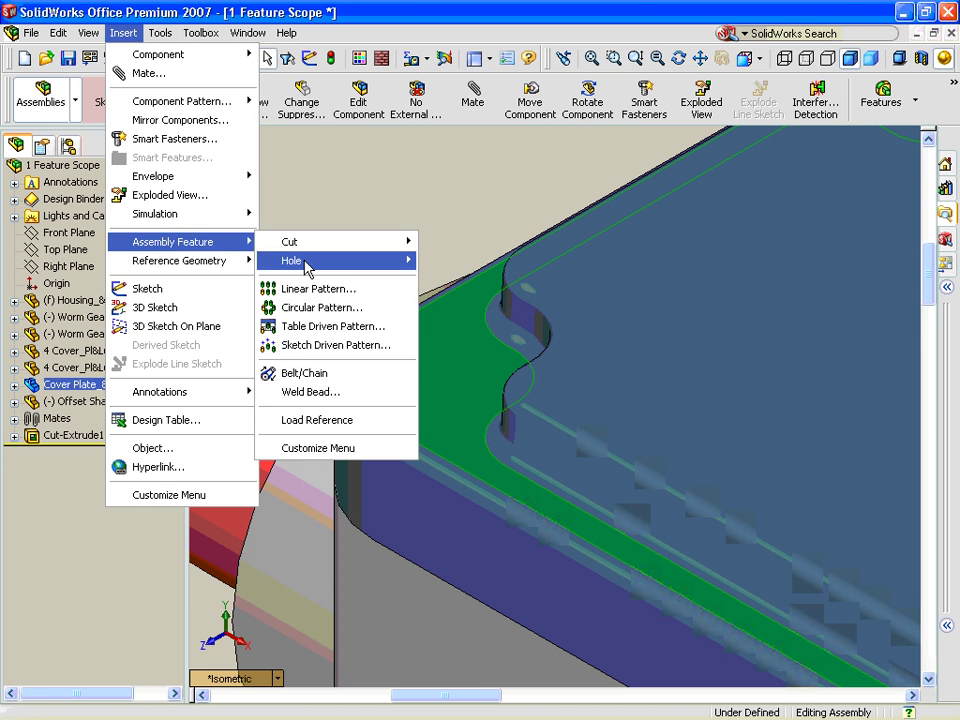
{"action": "mouse_move", "coordinate": [306, 264]}
{"action": "left_click", "coordinate": [458, 299]}
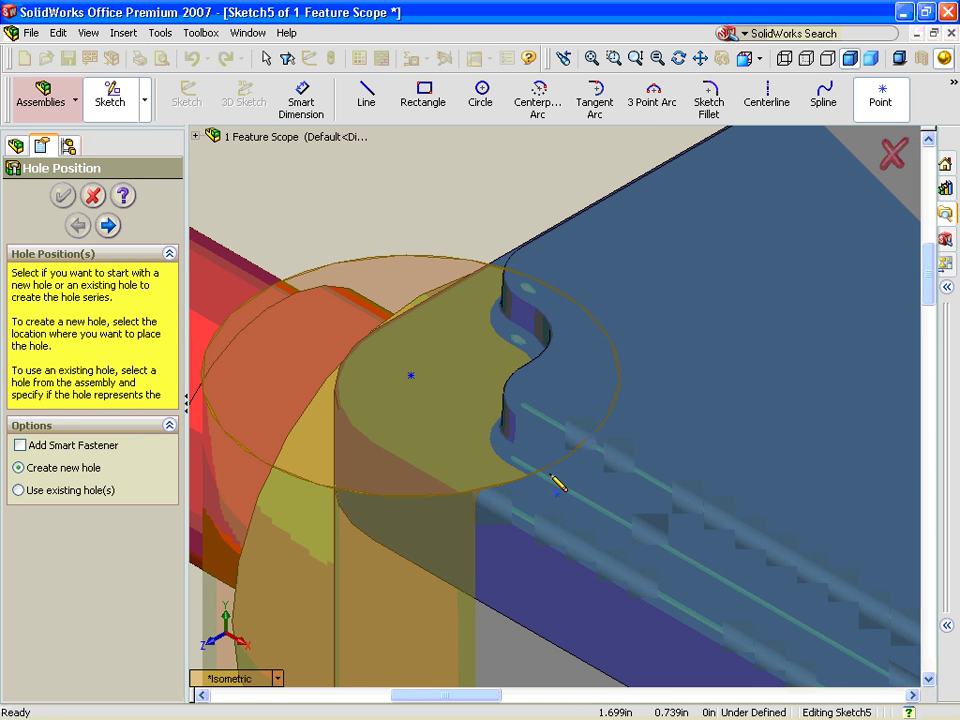
Step: Define the series with a #4 Flat Head Screw (100) countersunk start hole, auto-sized middle holes and a #4-40 bottoming tapped hole ending in the Housing
{"action": "left_click", "coordinate": [109, 226]}
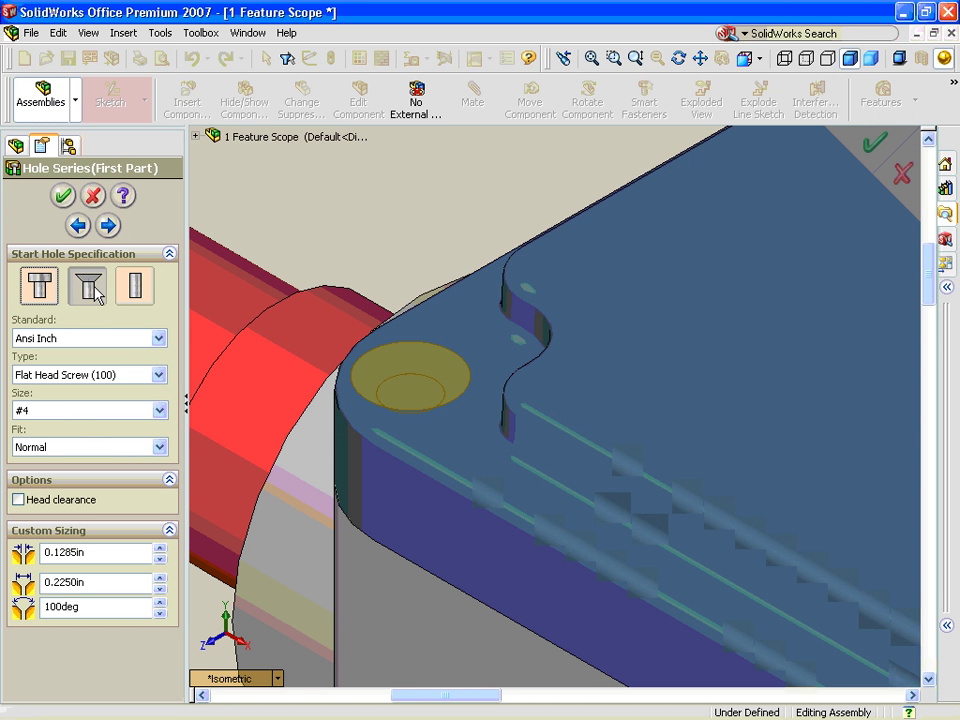
{"action": "left_click", "coordinate": [109, 226]}
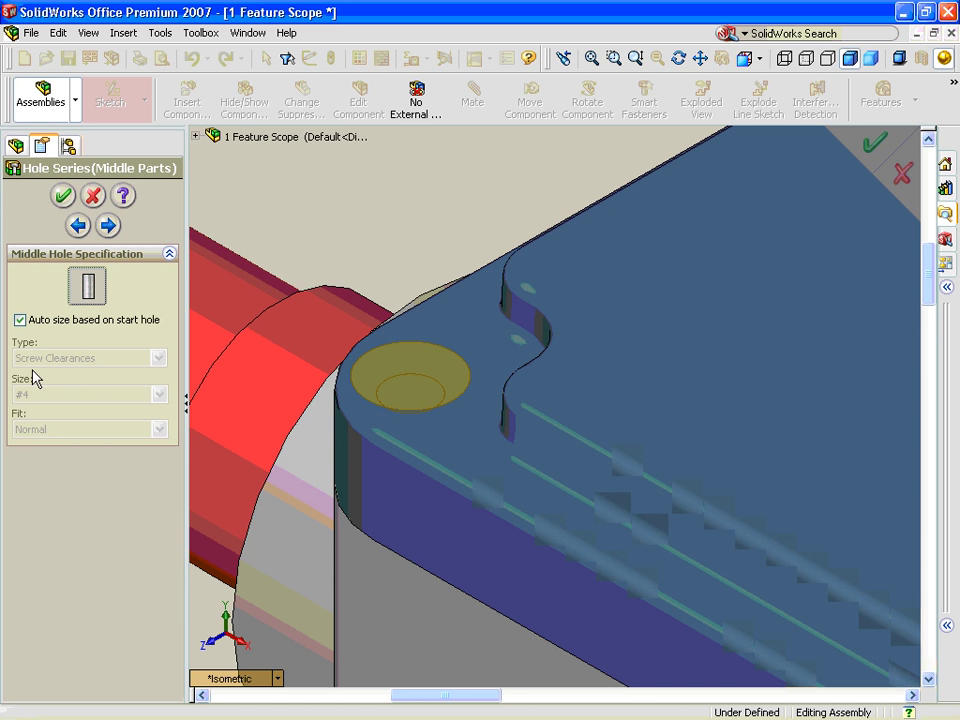
{"action": "left_click", "coordinate": [109, 226]}
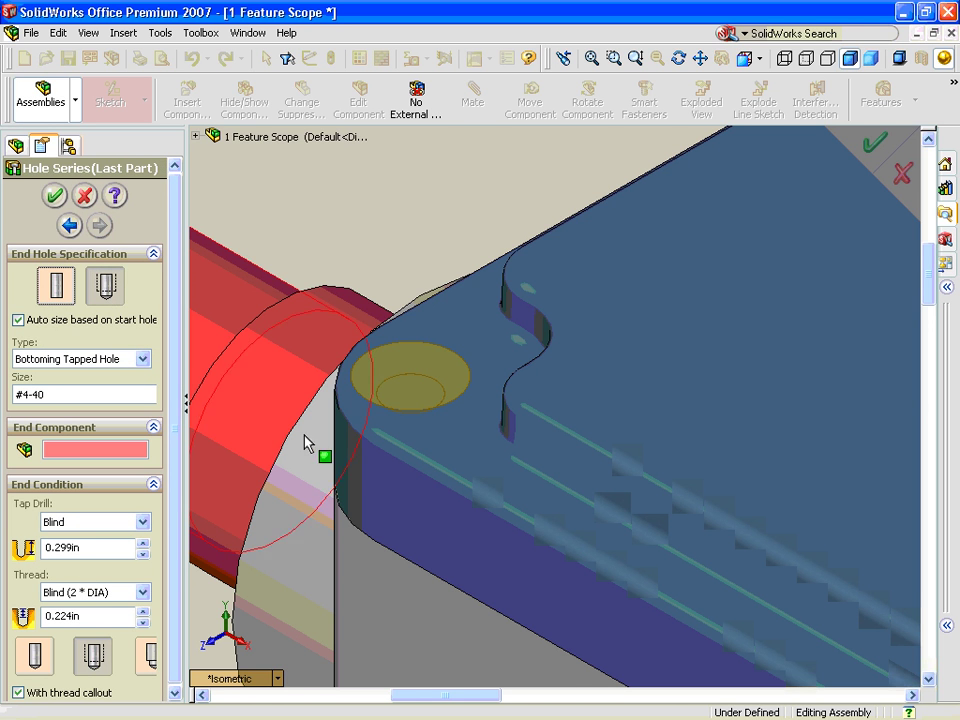
{"action": "left_click", "coordinate": [394, 583]}
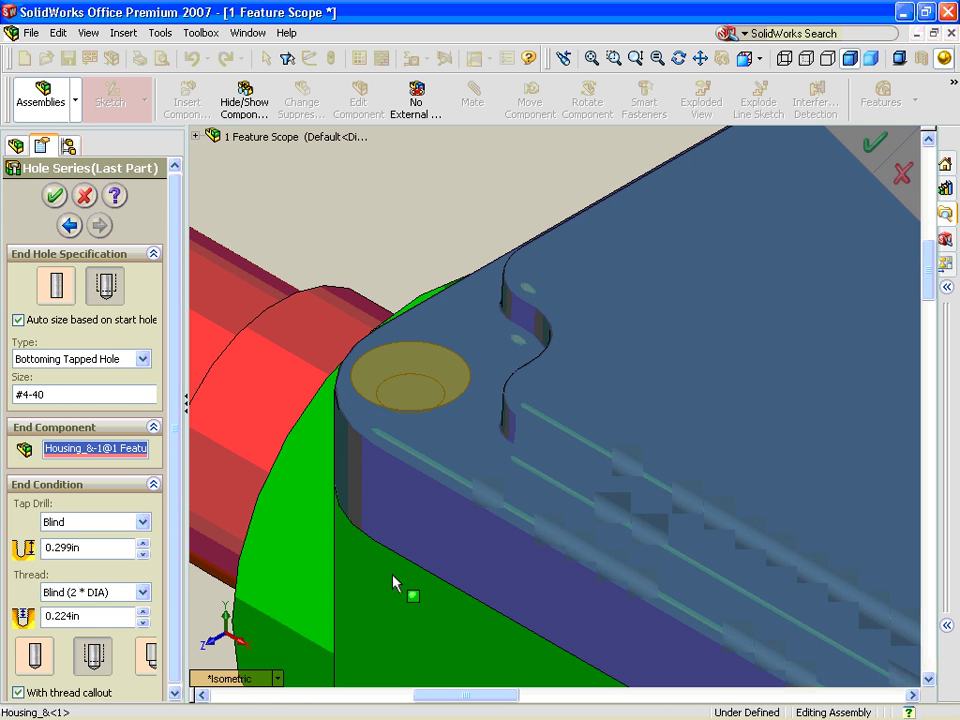
{"action": "left_click", "coordinate": [868, 150]}
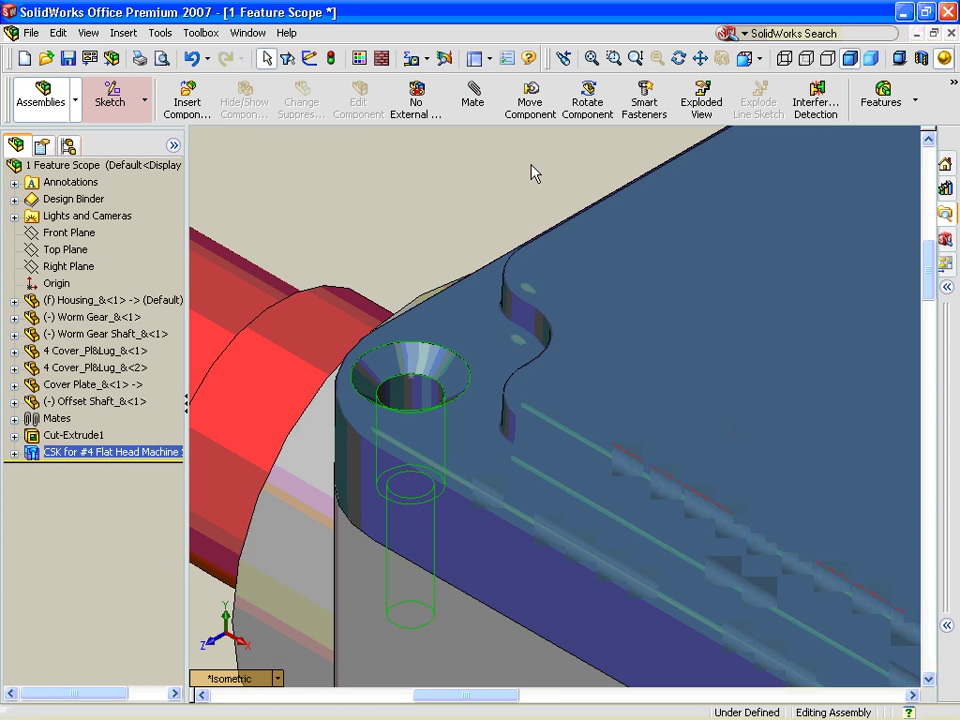
Step: Open the Cover Plate part separately and examine the hole series feature in its model and feature tree
{"action": "middle_click_drag", "start_coordinate": [531, 171], "coordinate": [548, 236]}
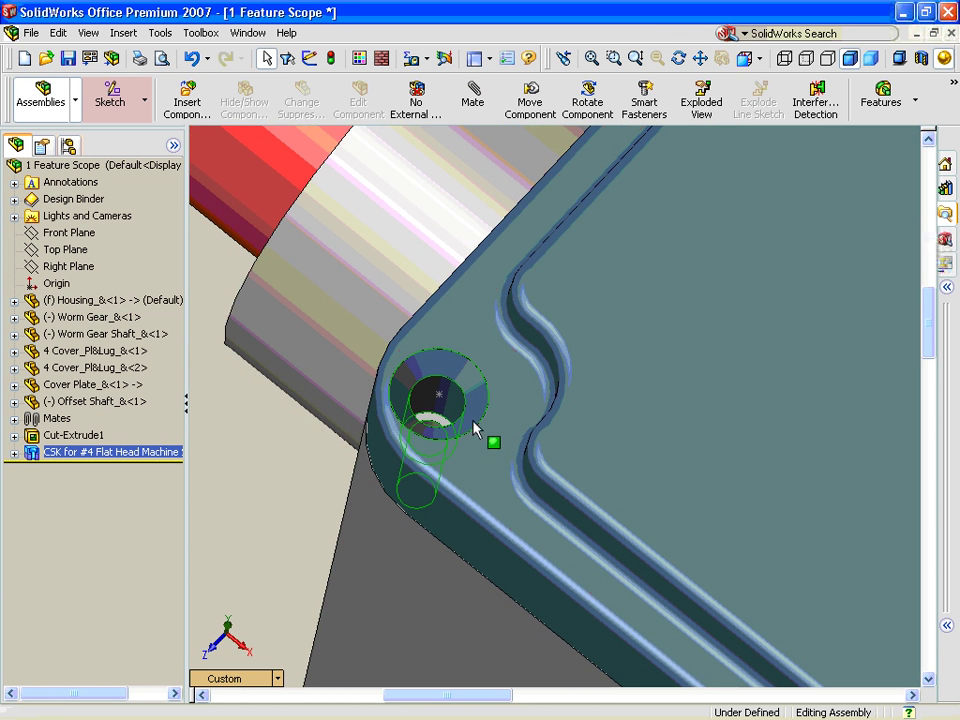
{"action": "right_click", "coordinate": [519, 435]}
{"action": "left_click", "coordinate": [565, 351]}
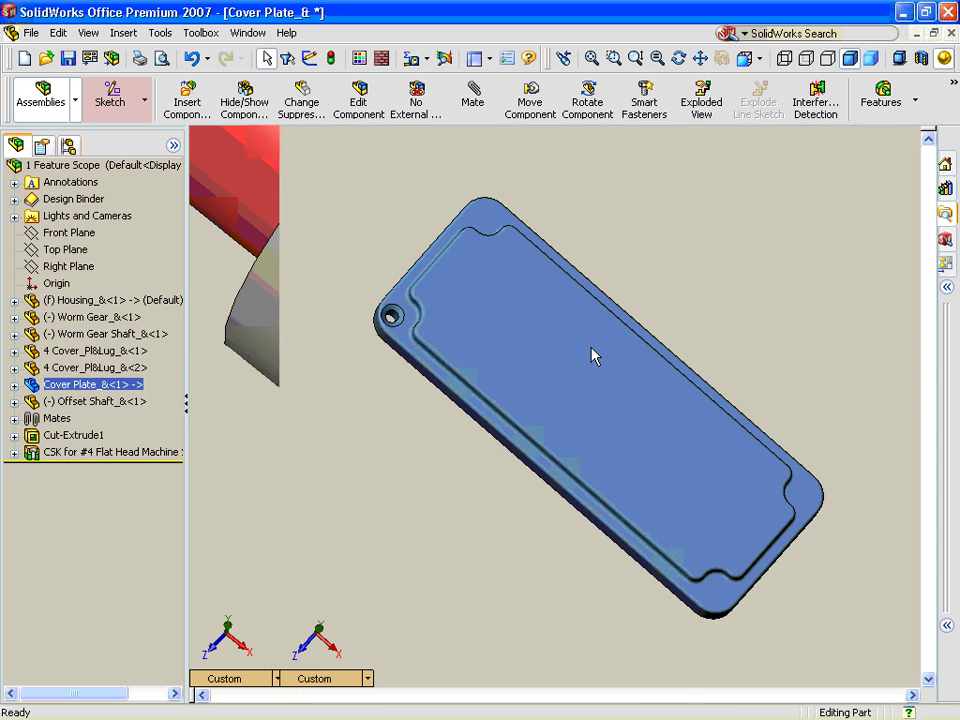
{"action": "scroll", "coordinate": [407, 332], "scroll_direction": "down", "scroll_amount": 5}
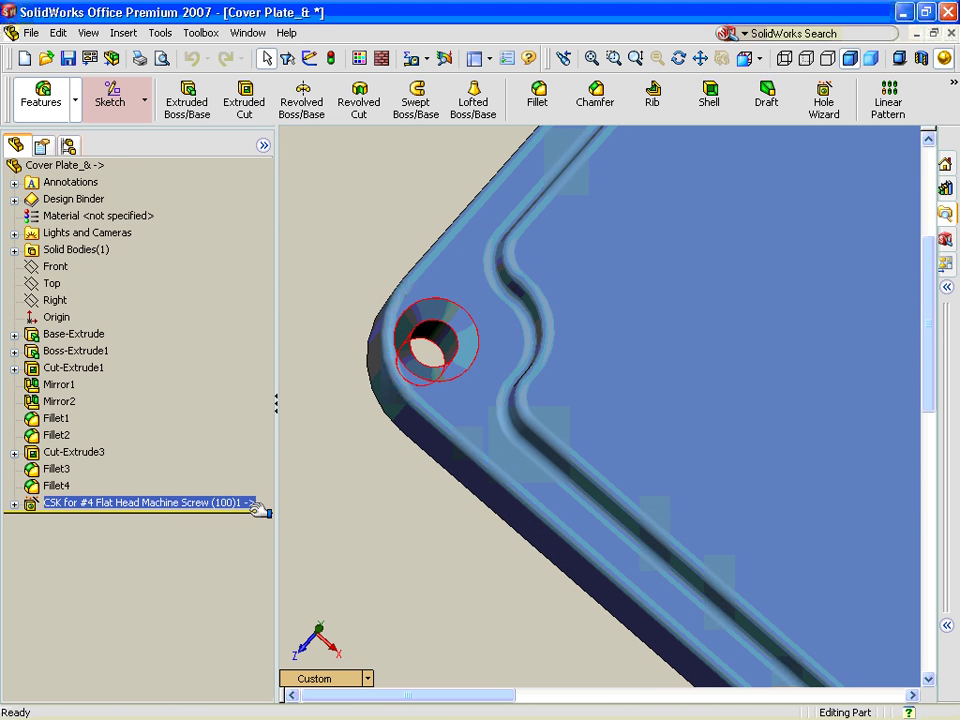
Step: Consult the quick reference guide for the external reference symbols of the FeatureManager design tree, and close it
{"action": "left_click", "coordinate": [287, 33]}
{"action": "left_click", "coordinate": [350, 111]}
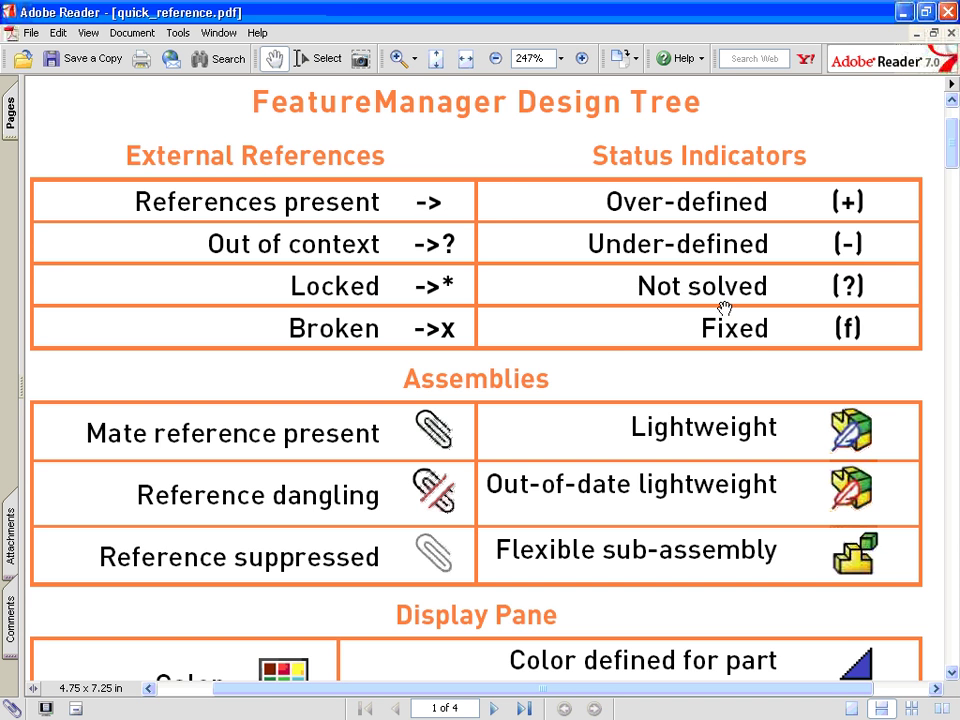
{"action": "left_click", "coordinate": [949, 12]}
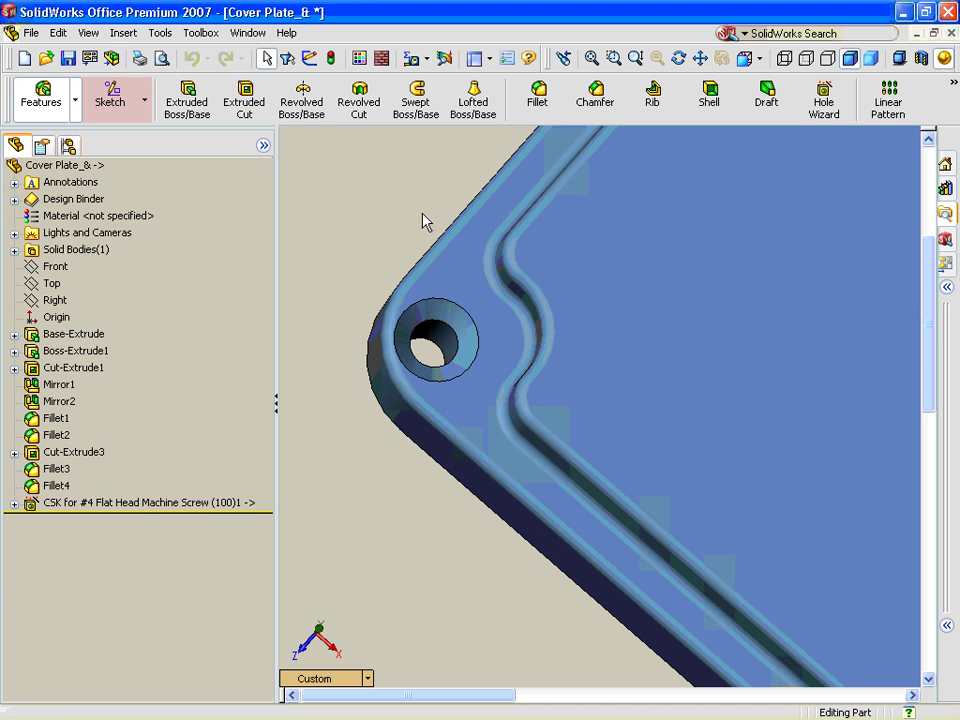
Step: Close the Cover Plate part window
{"action": "left_click", "coordinate": [948, 32]}
{"action": "left_click", "coordinate": [477, 394]}
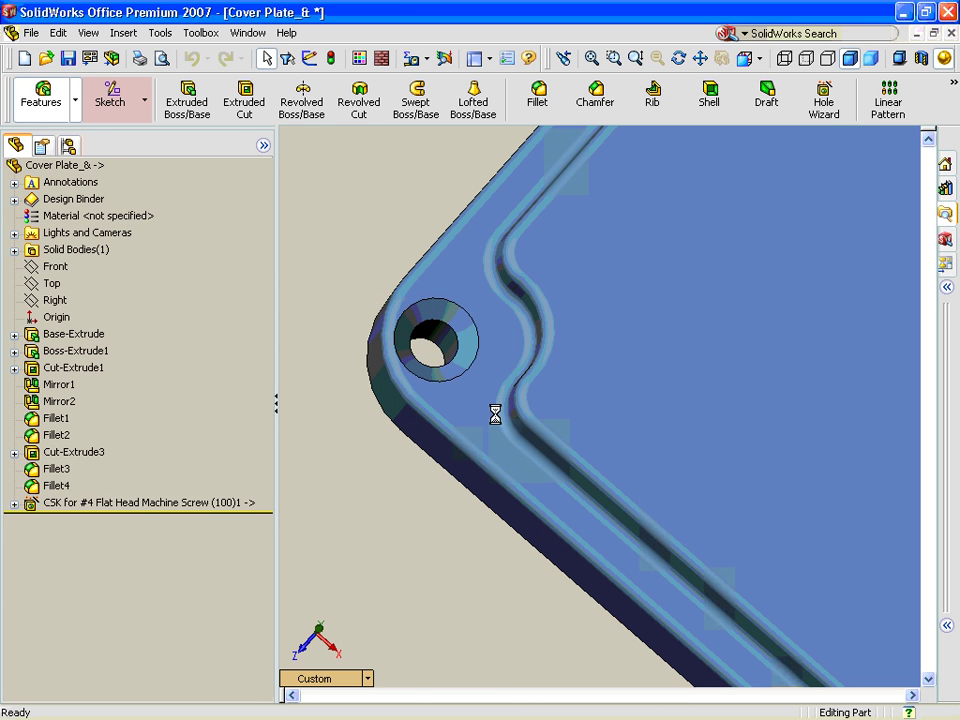
Step: Open the Housing part separately, examine its #4-40 tapped hole feature, and close the part window
{"action": "right_click", "coordinate": [482, 604]}
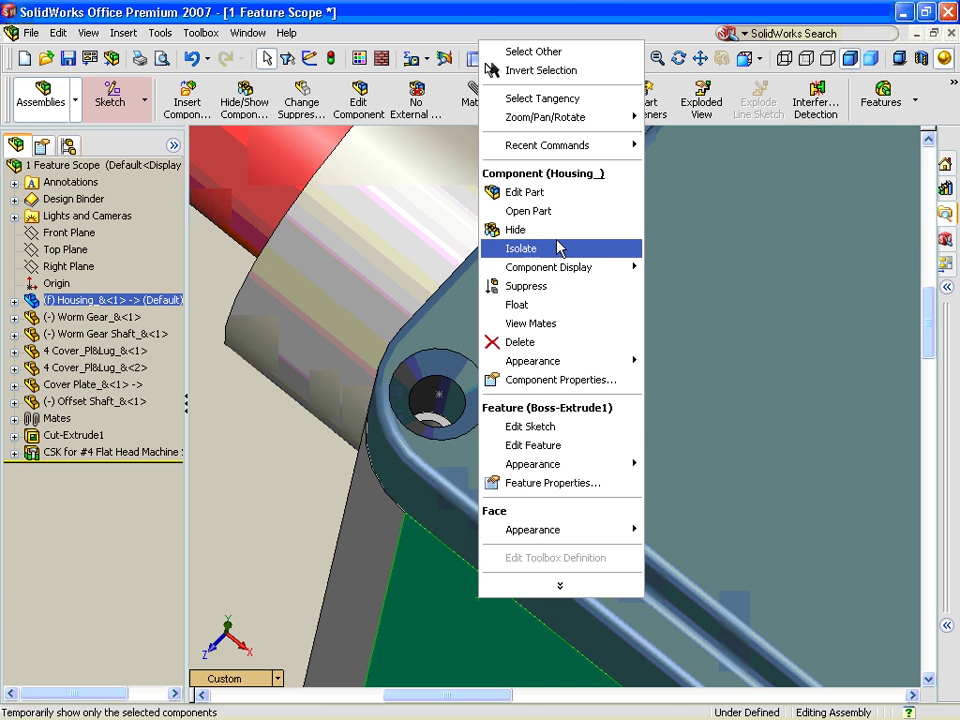
{"action": "left_click", "coordinate": [552, 211]}
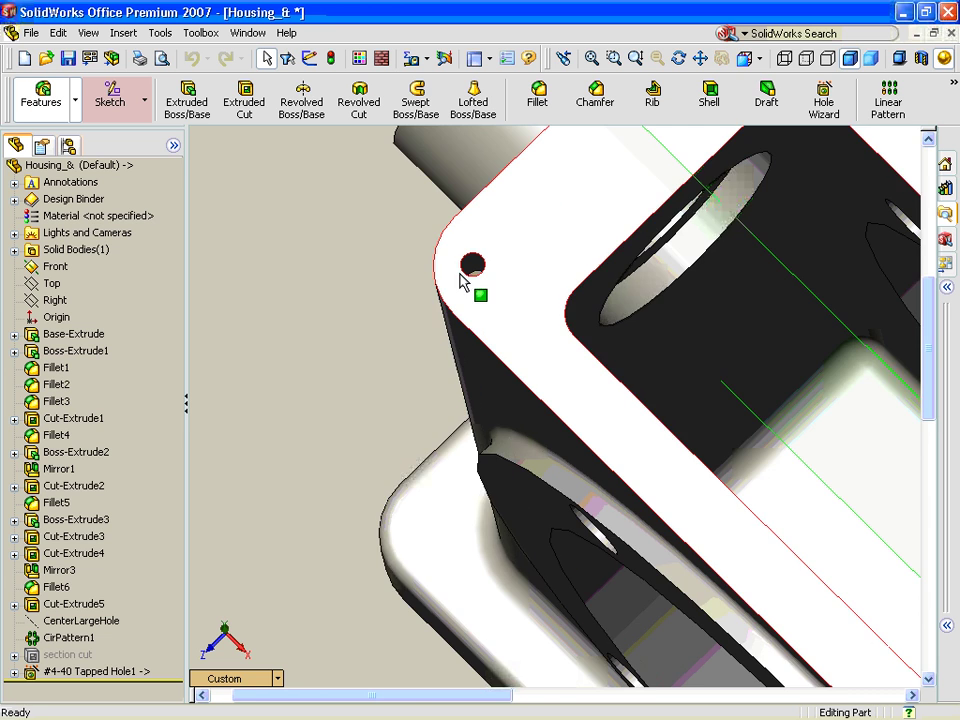
{"action": "scroll", "coordinate": [462, 282], "scroll_direction": "down", "scroll_amount": 5}
{"action": "left_click", "coordinate": [64, 673]}
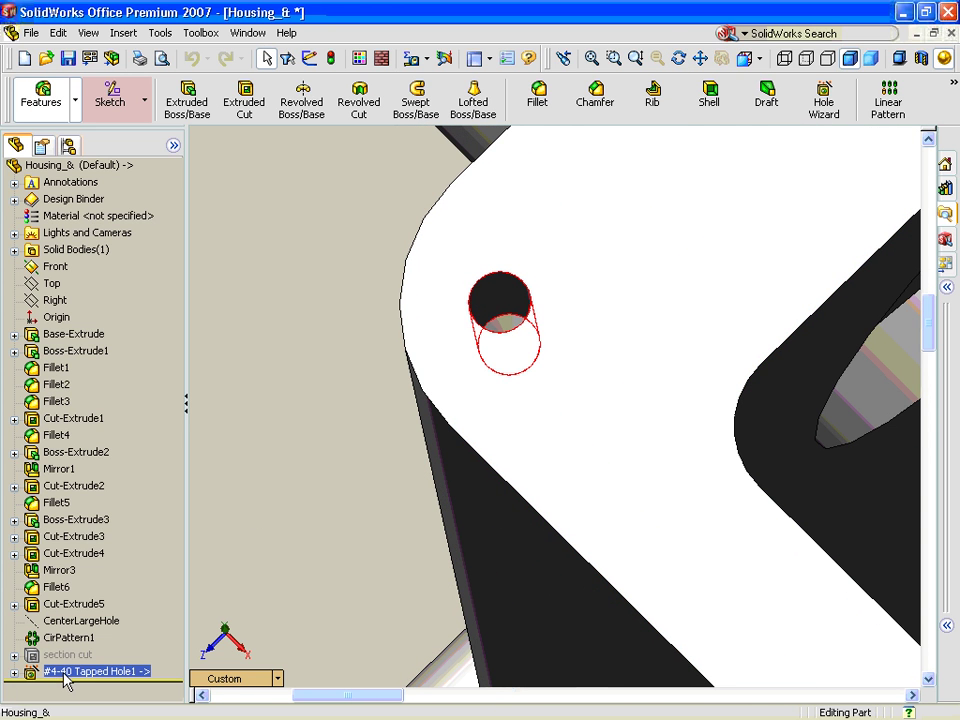
{"action": "left_click", "coordinate": [197, 640]}
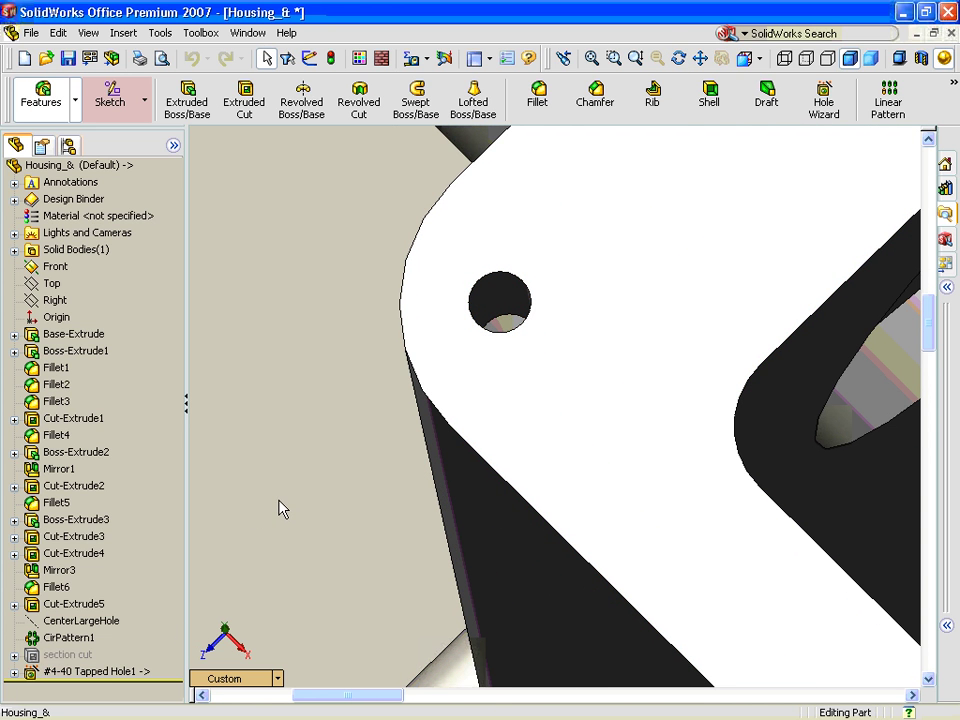
{"action": "key", "text": "ctrl+w"}
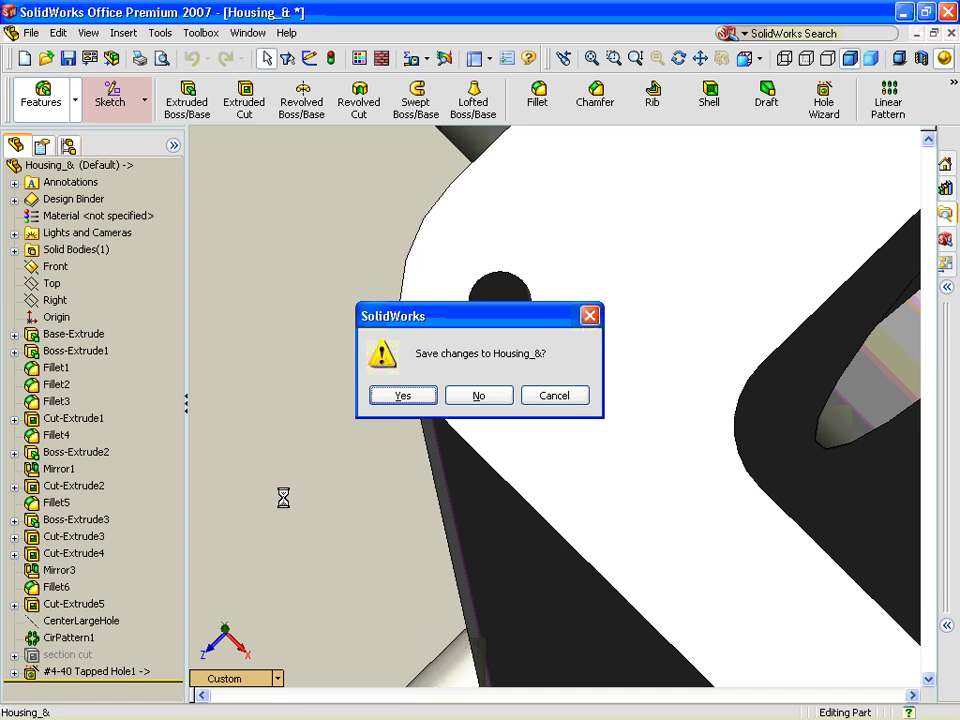
{"action": "key", "text": "Return"}
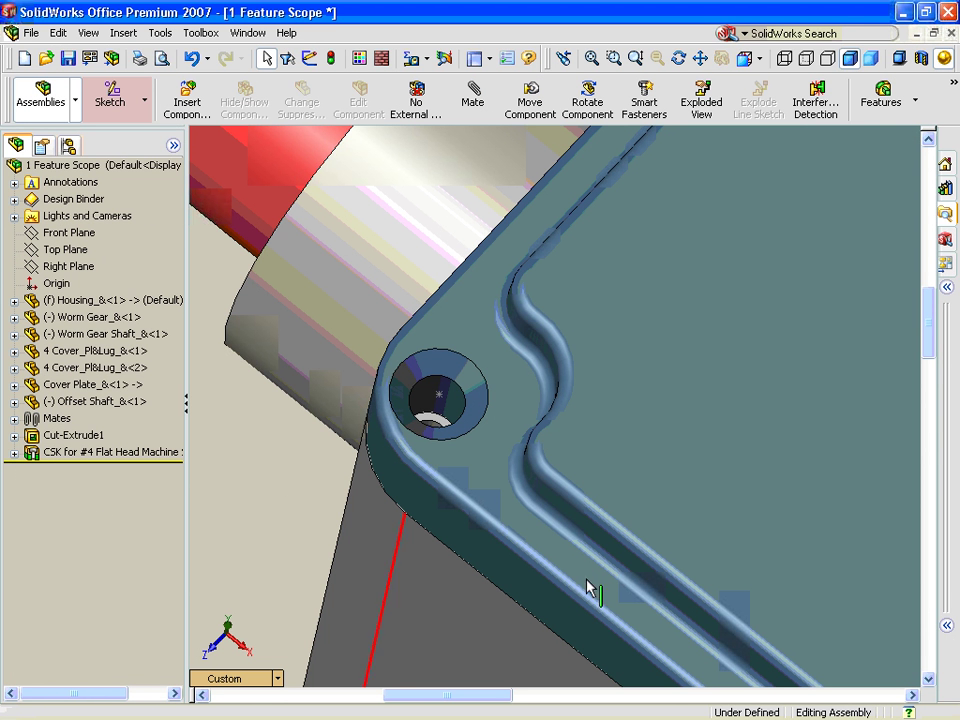
Step: Close the 1 Feature Scope assembly and open the 2 Conveyor mess assembly from the Building Efficient Assemblies folder
{"action": "key", "text": "ctrl+w"}
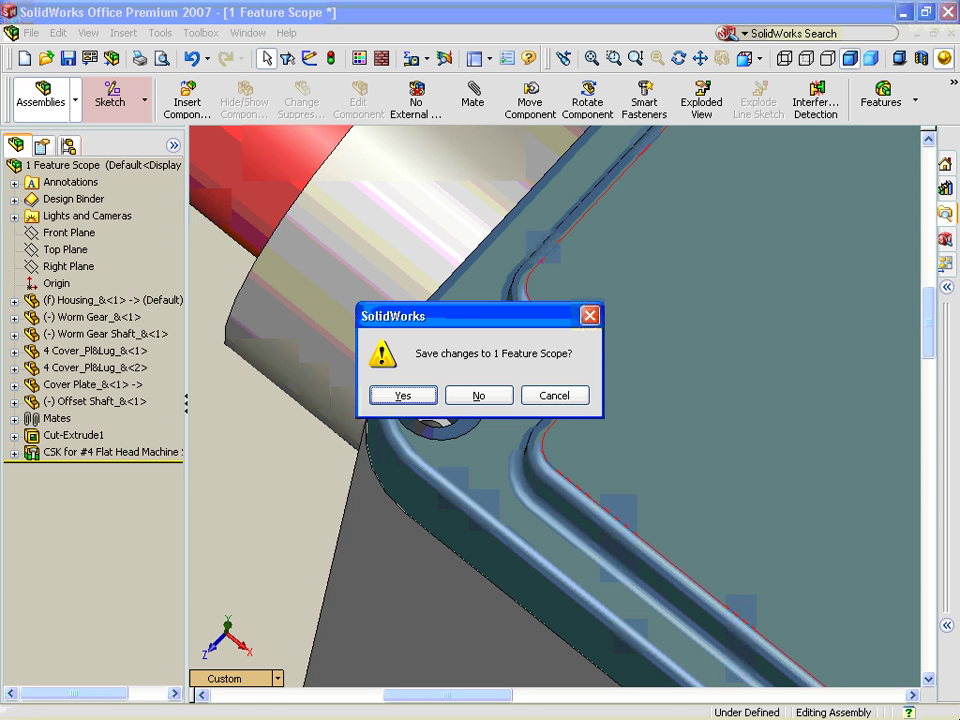
{"action": "key", "text": "Escape"}
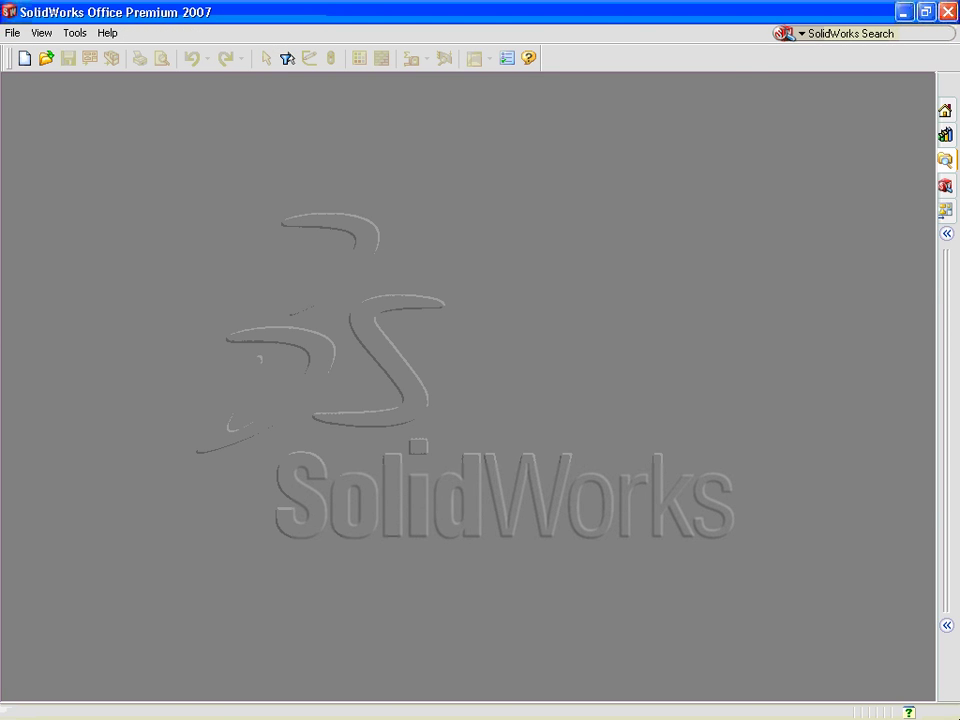
{"action": "left_click", "coordinate": [945, 160]}
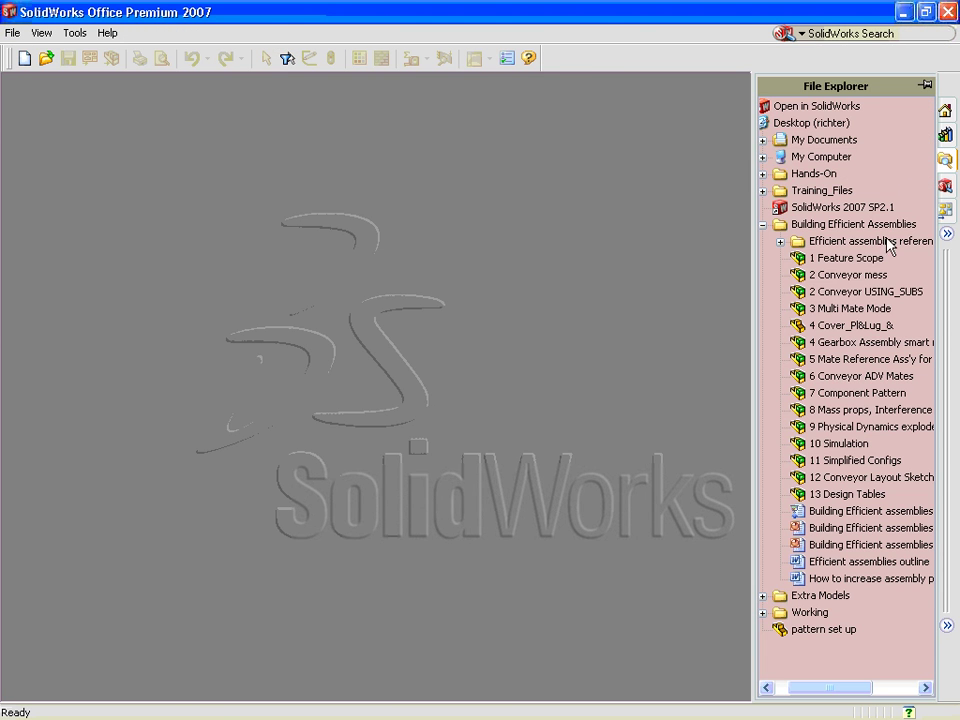
{"action": "double_click", "coordinate": [818, 276]}
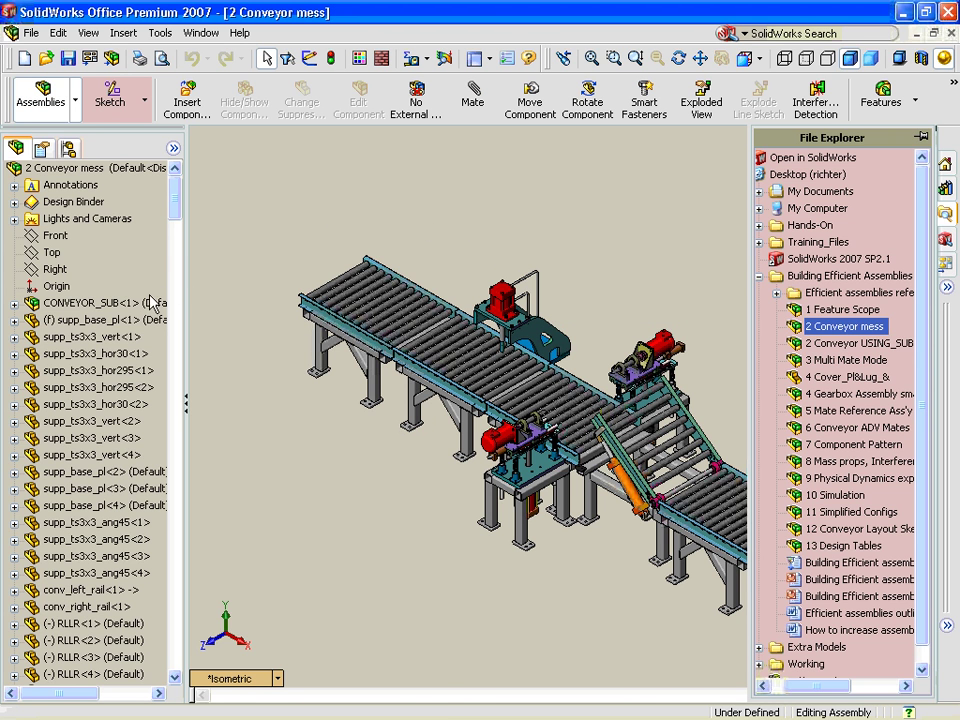
Step: Review the conveyor's assembly statistics for components, sub-assemblies and top-level mates, and close the report
{"action": "left_click", "coordinate": [145, 304]}
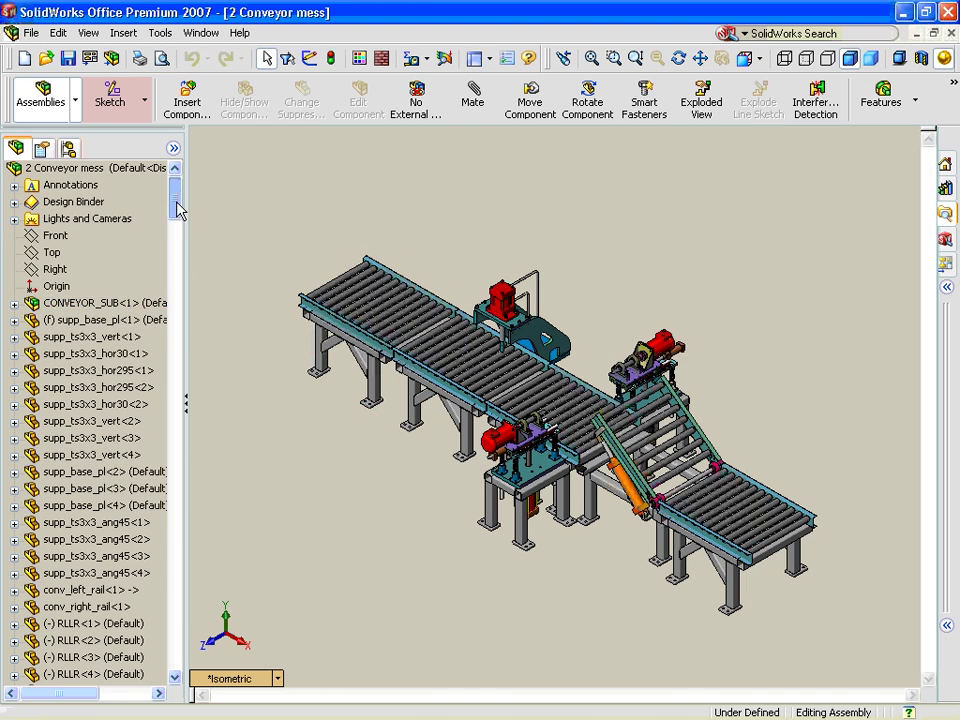
{"action": "left_click_drag", "start_coordinate": [178, 208], "coordinate": [243, 188]}
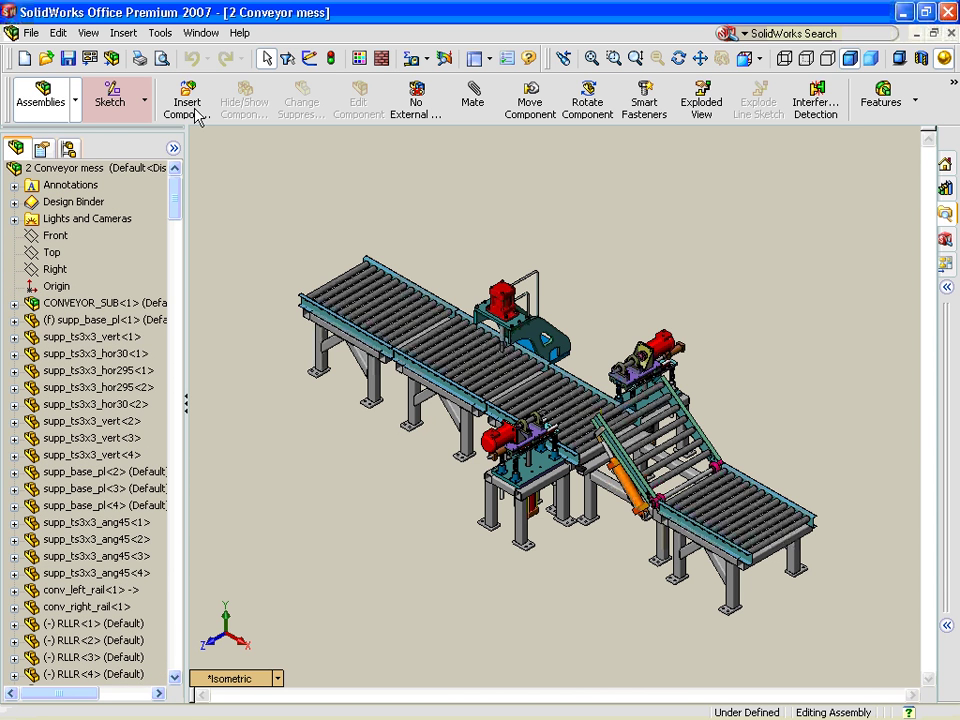
{"action": "left_click", "coordinate": [172, 34]}
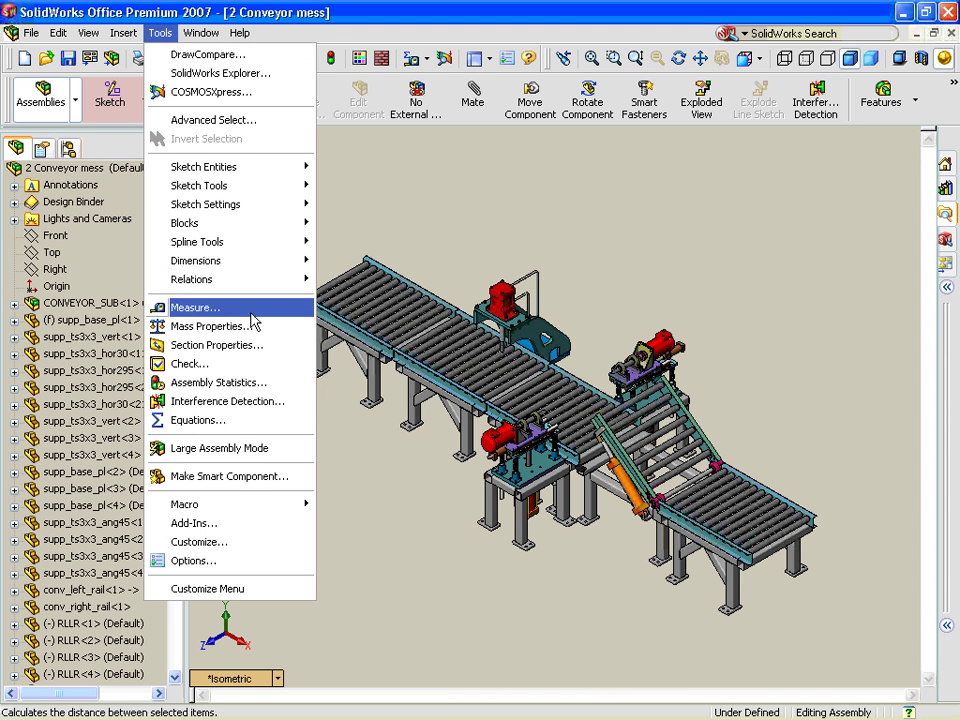
{"action": "left_click", "coordinate": [279, 389]}
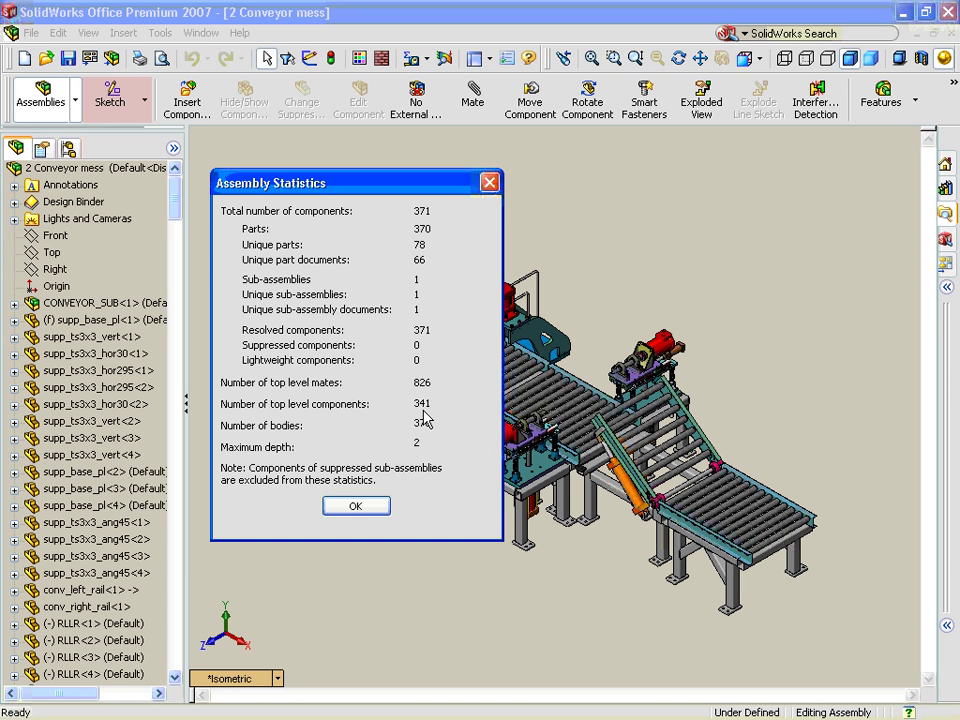
{"action": "left_click", "coordinate": [355, 508]}
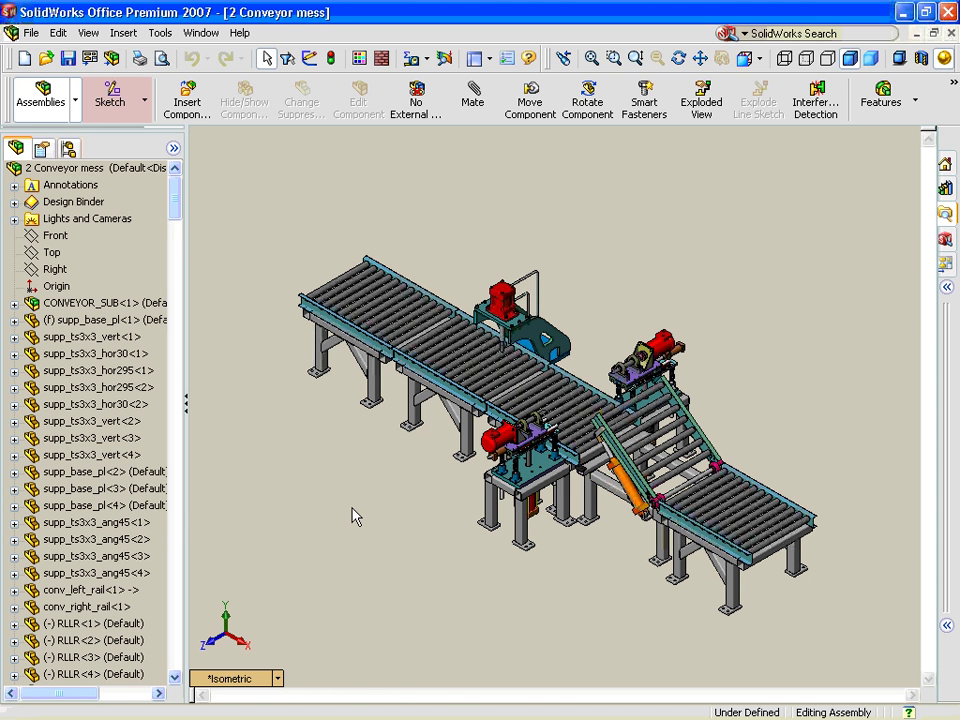
Step: Form a new sub-assembly from the supports, rails and rollers of the end conveyor section beyond the pivot, using a blank template
{"action": "key", "text": "space"}
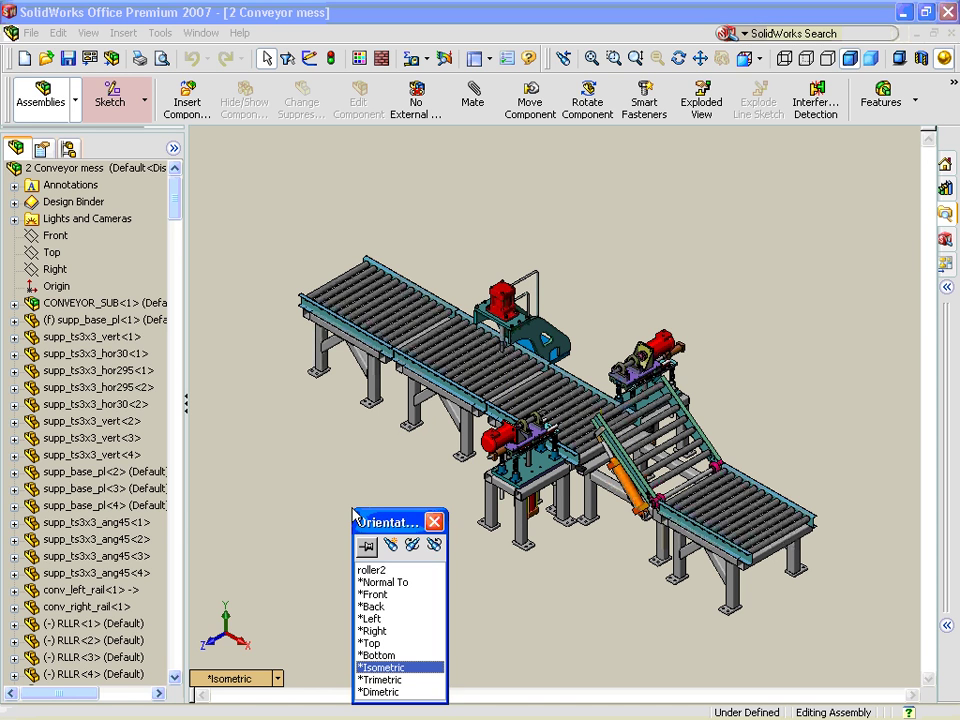
{"action": "double_click", "coordinate": [386, 596]}
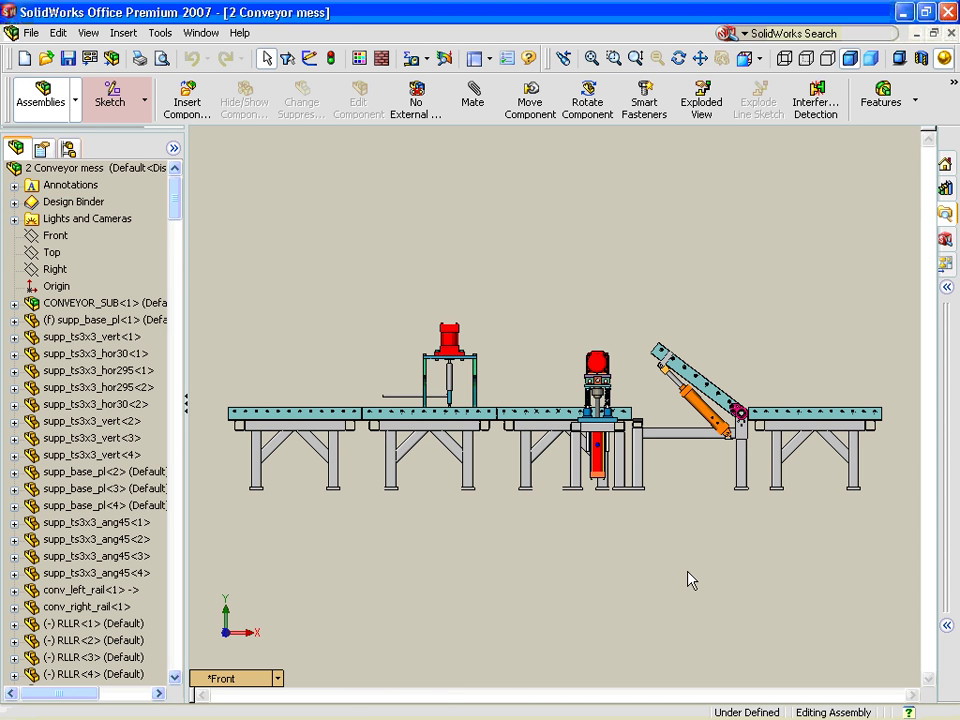
{"action": "scroll", "coordinate": [834, 465], "scroll_direction": "down", "scroll_amount": 5}
{"action": "scroll", "coordinate": [828, 346], "scroll_direction": "down", "scroll_amount": 2}
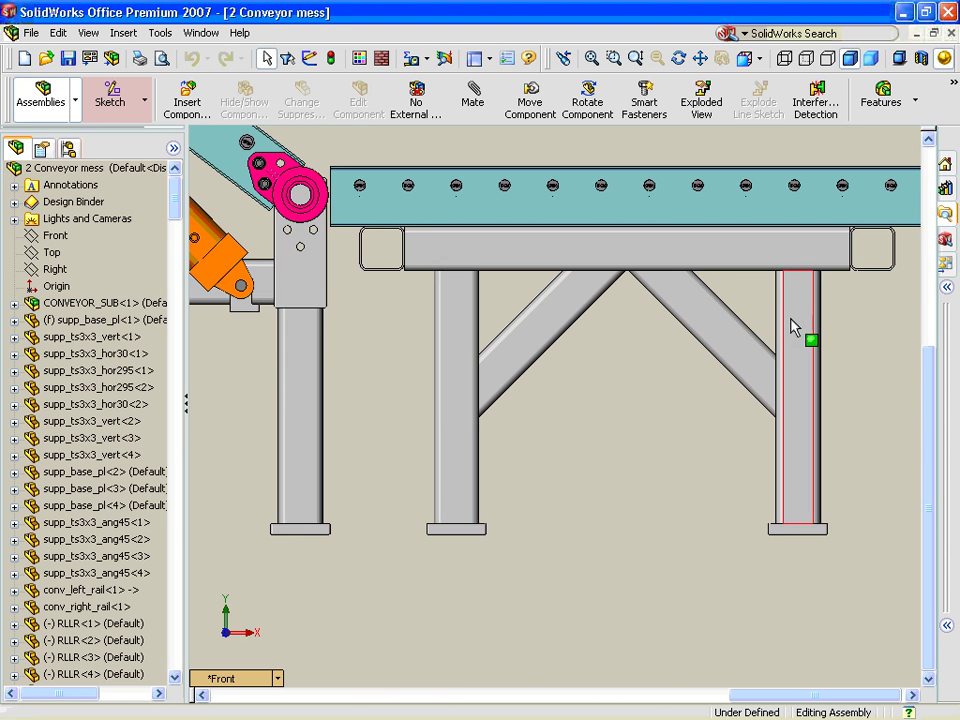
{"action": "scroll", "coordinate": [789, 325], "scroll_direction": "up", "scroll_amount": 1}
{"action": "left_click_drag", "start_coordinate": [466, 272], "coordinate": [891, 564]}
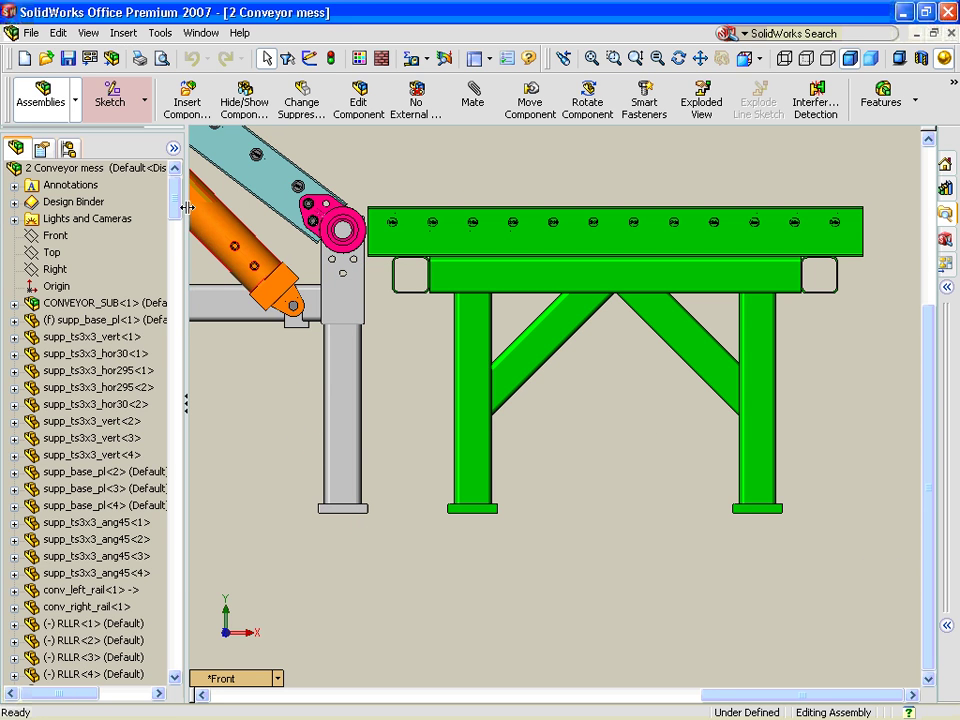
{"action": "left_click_drag", "start_coordinate": [175, 210], "coordinate": [171, 628]}
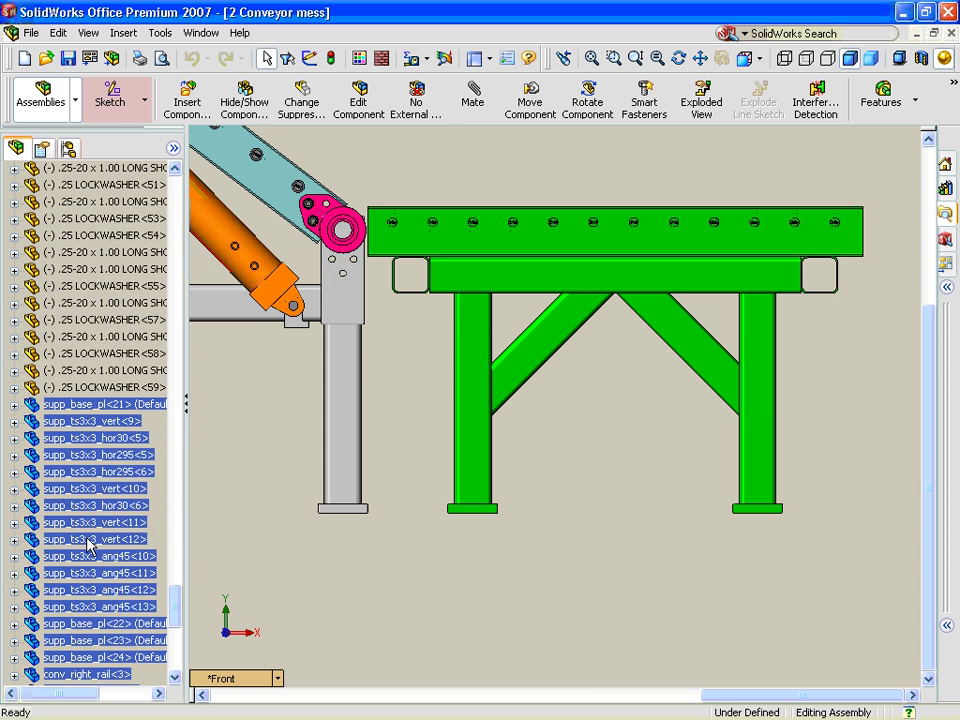
{"action": "right_click", "coordinate": [70, 538]}
{"action": "left_click", "coordinate": [150, 522]}
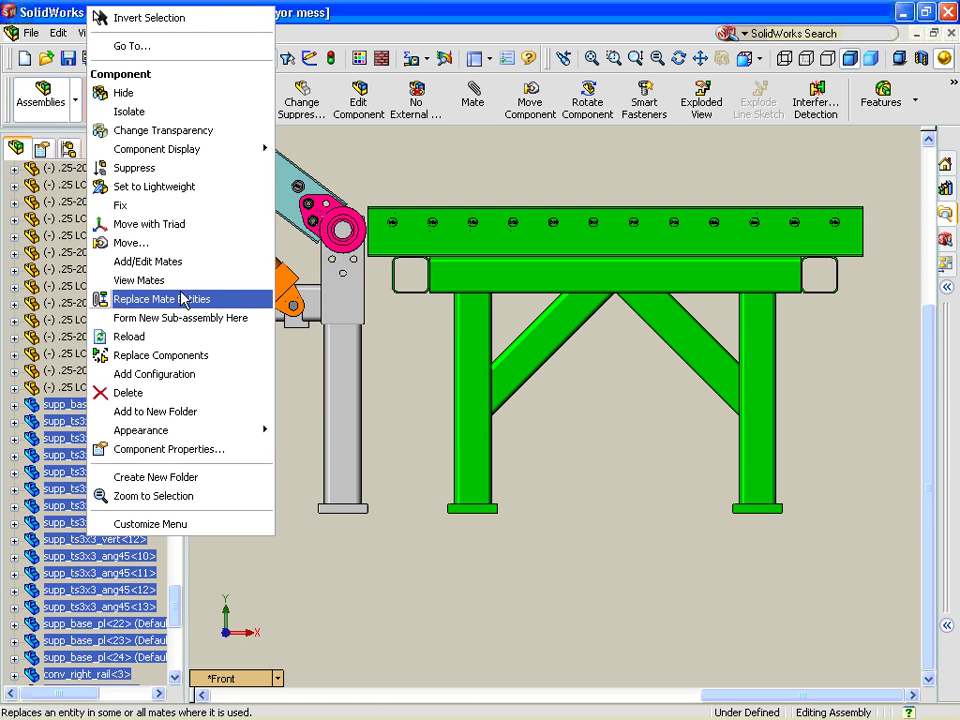
{"action": "left_click", "coordinate": [180, 317]}
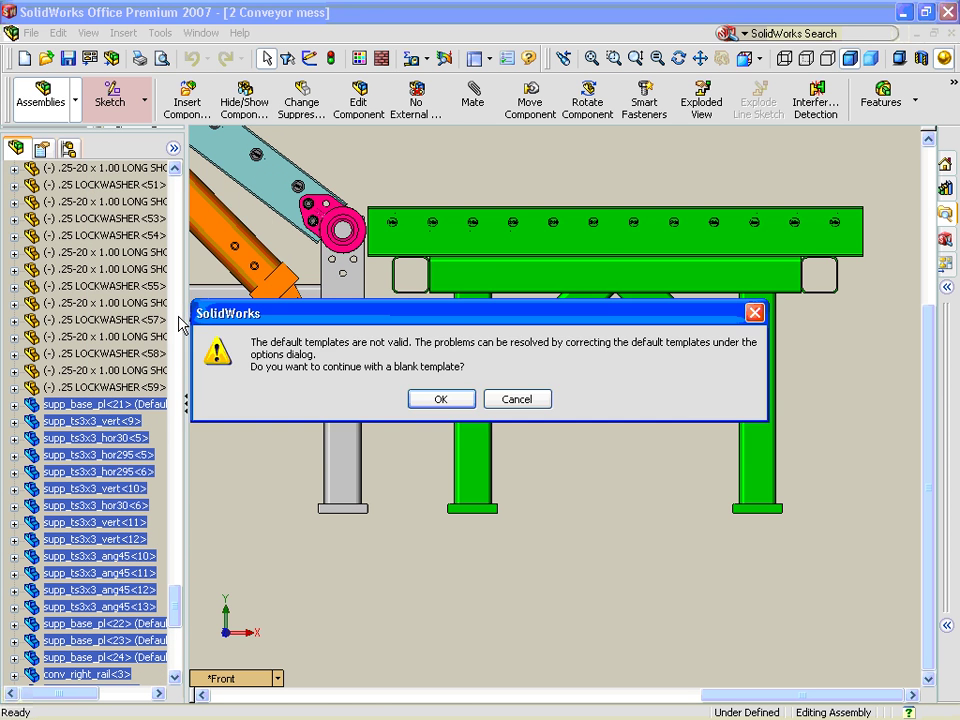
{"action": "key", "text": "Return"}
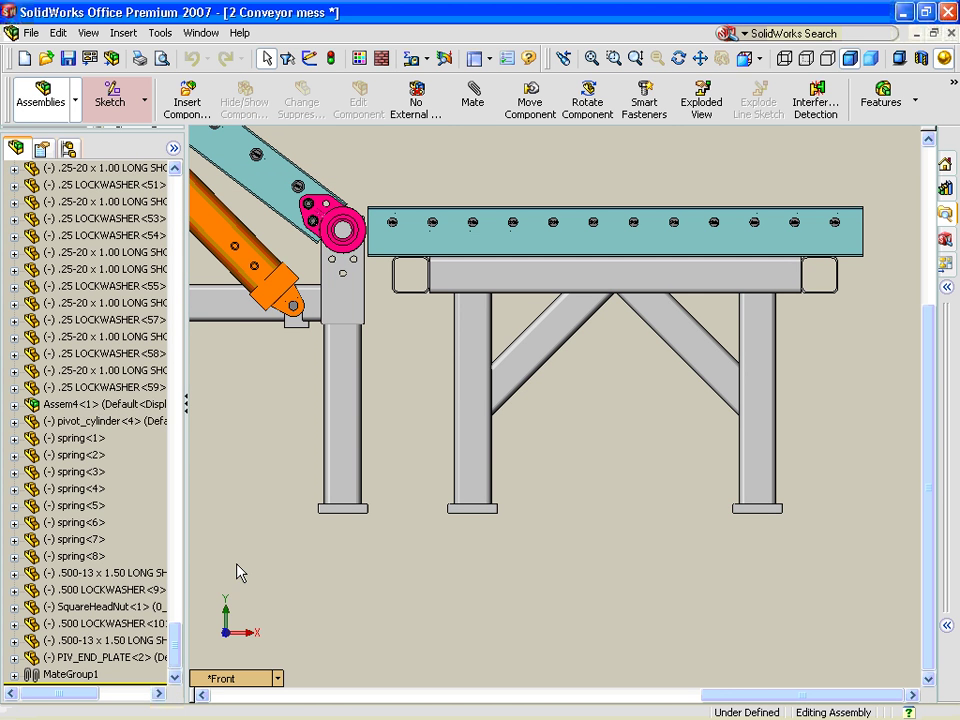
Step: Open the new Assem4 sub-assembly separately, examine its components and mates, and close its window with the changes saved
{"action": "left_click", "coordinate": [124, 401]}
{"action": "right_click", "coordinate": [126, 405]}
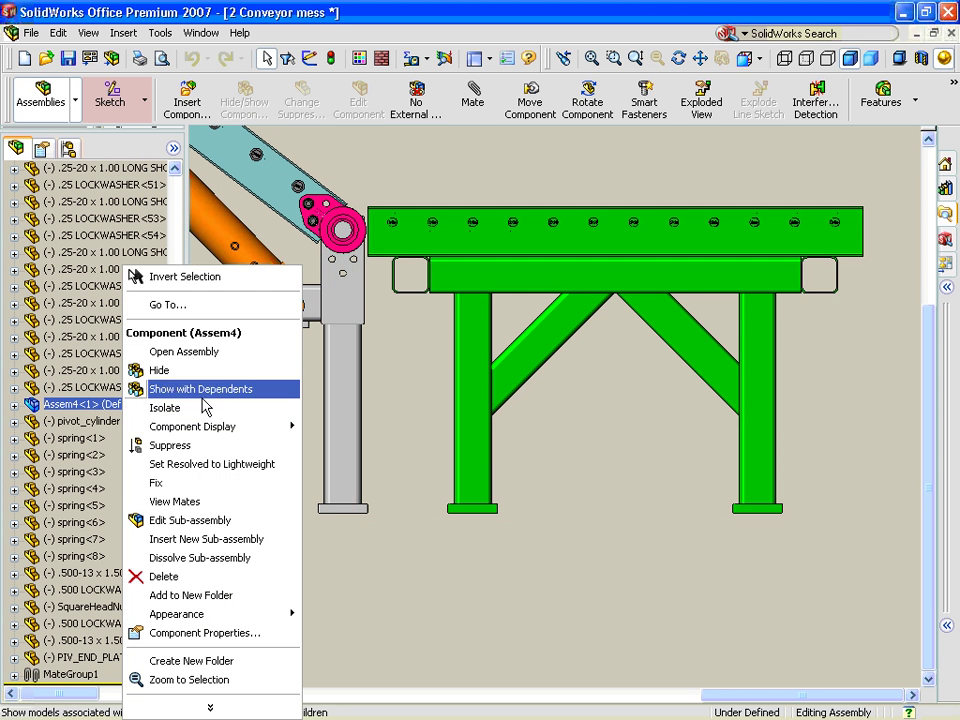
{"action": "left_click", "coordinate": [214, 353]}
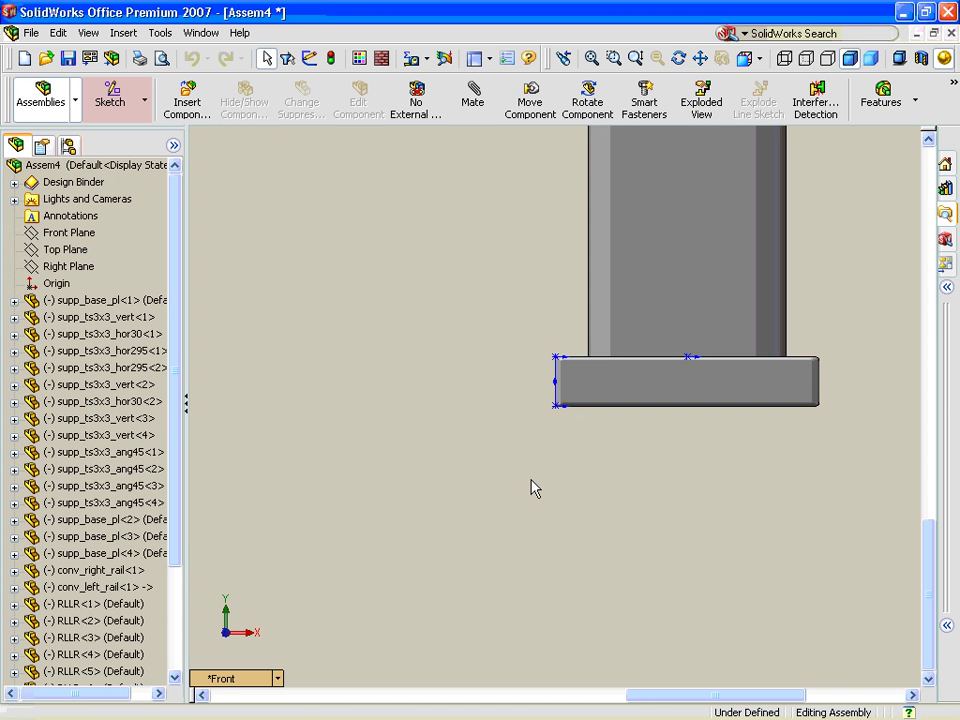
{"action": "key", "text": "f"}
{"action": "middle_click_drag", "start_coordinate": [646, 469], "coordinate": [540, 531]}
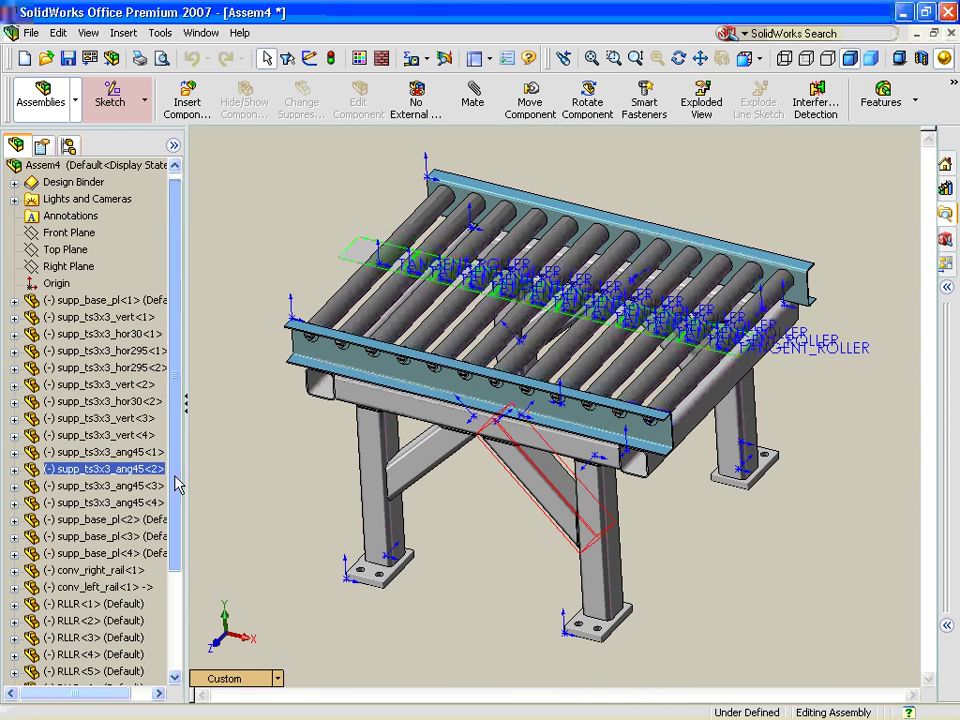
{"action": "scroll", "coordinate": [137, 638], "scroll_direction": "down", "scroll_amount": 3}
{"action": "left_click", "coordinate": [23, 673]}
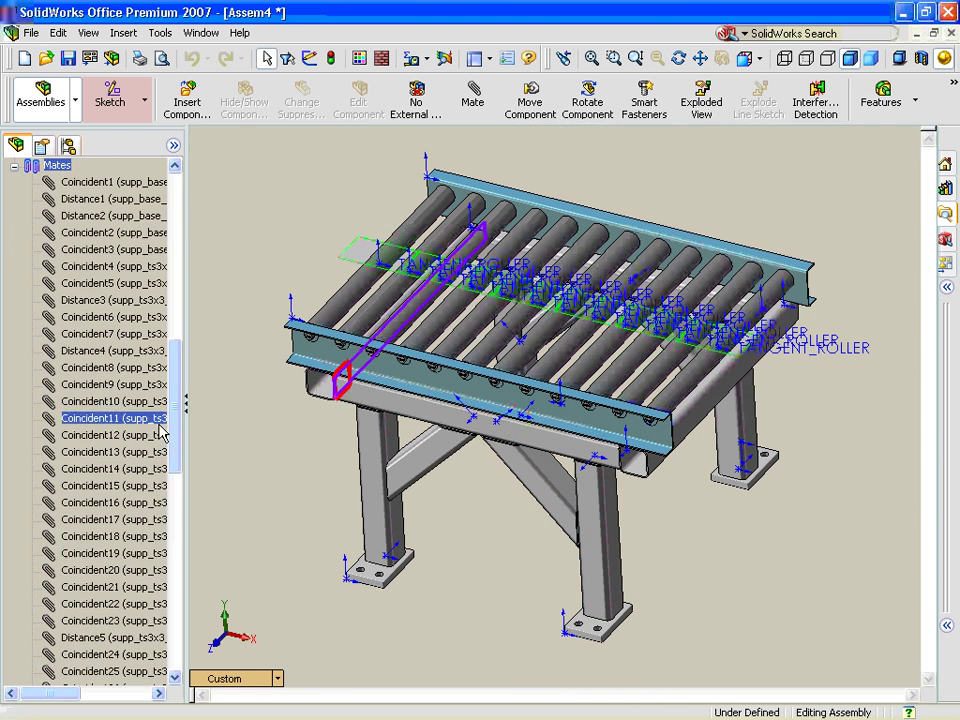
{"action": "left_click_drag", "start_coordinate": [175, 440], "coordinate": [170, 275]}
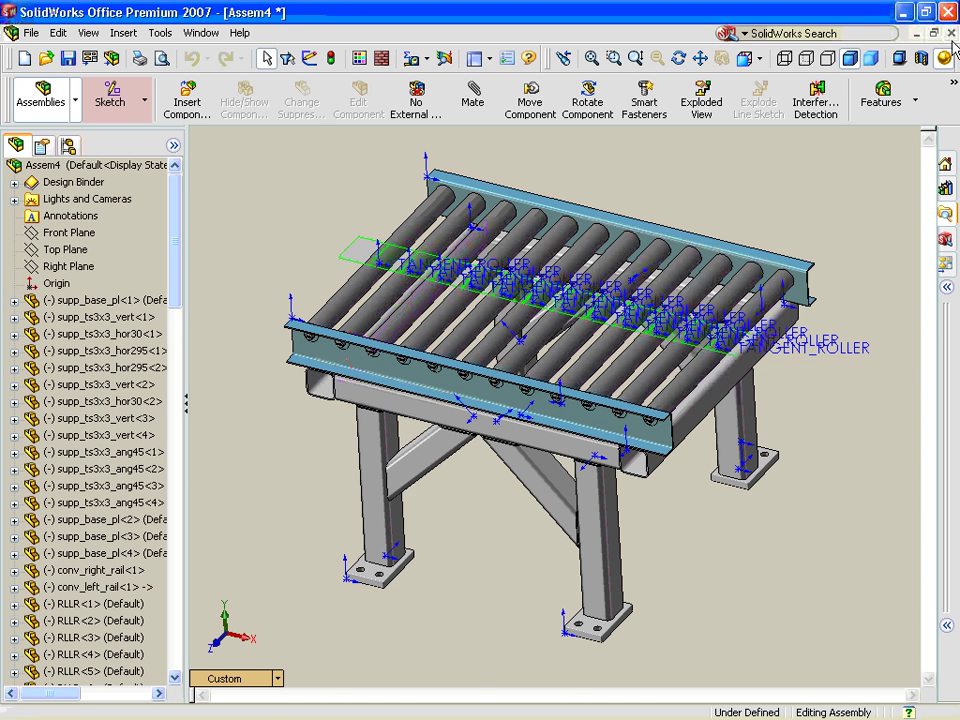
{"action": "left_click", "coordinate": [952, 34]}
{"action": "left_click", "coordinate": [421, 416]}
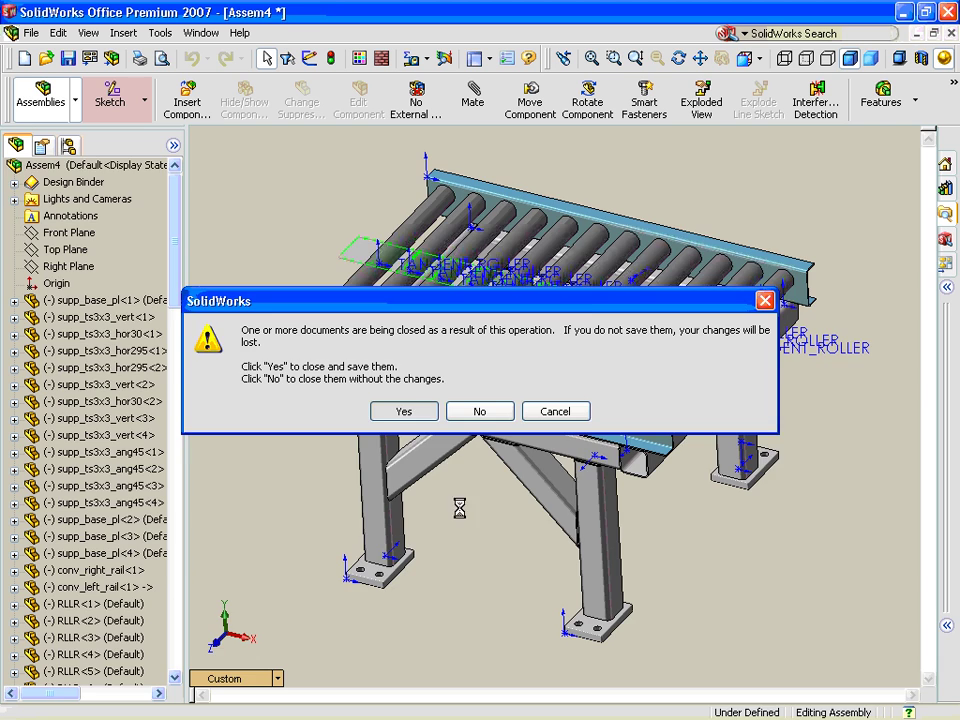
Step: Move the pivot_cylinder<4> component into the Assem4 sub-assembly and expand that sub-assembly in the feature tree
{"action": "scroll", "coordinate": [583, 514], "scroll_direction": "up", "scroll_amount": 5}
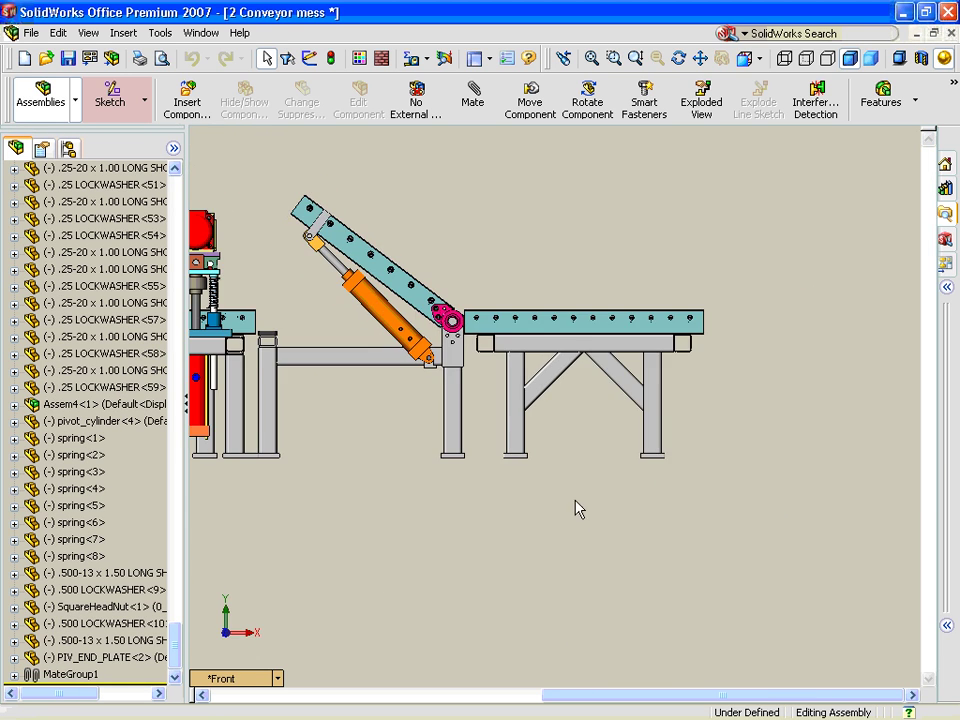
{"action": "middle_click_drag", "start_coordinate": [574, 508], "coordinate": [532, 547]}
{"action": "scroll", "coordinate": [534, 520], "scroll_direction": "up", "scroll_amount": 2}
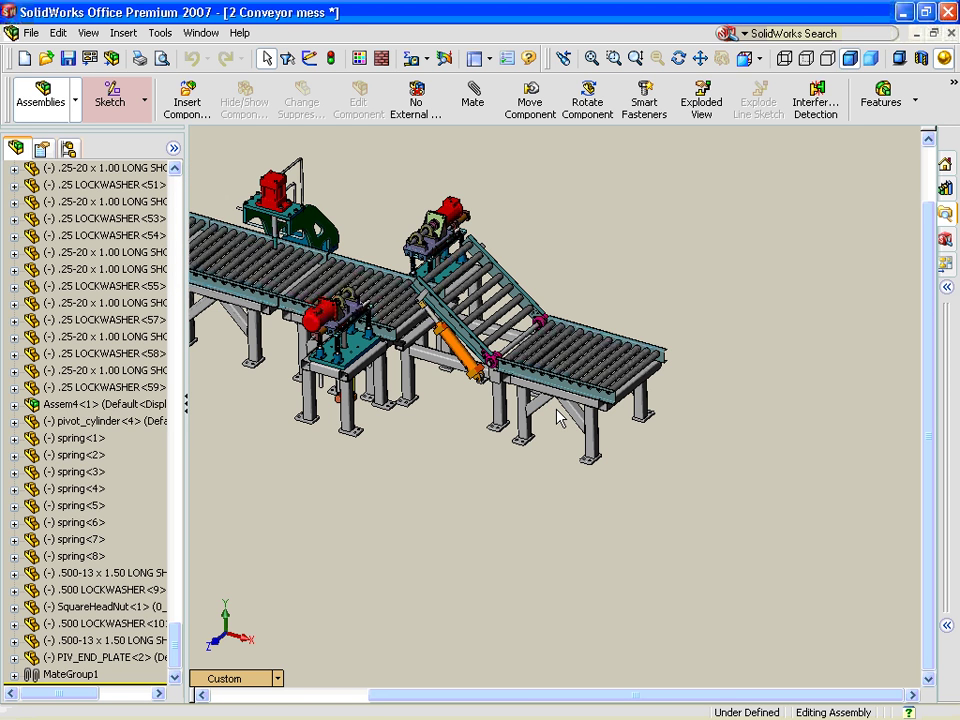
{"action": "scroll", "coordinate": [508, 347], "scroll_direction": "down", "scroll_amount": 2}
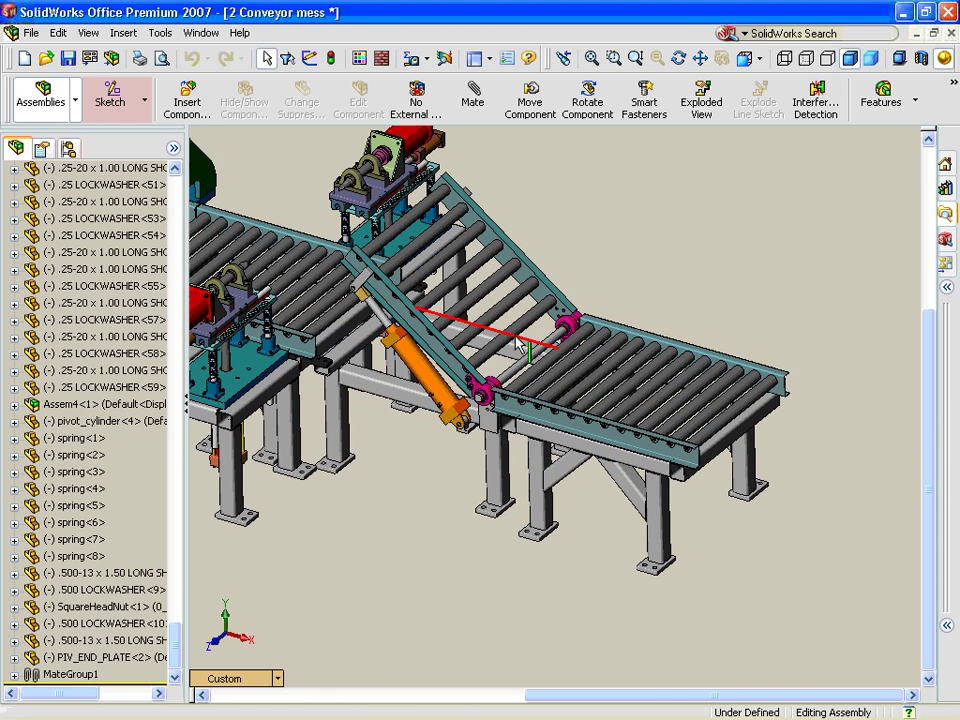
{"action": "left_click", "coordinate": [75, 426]}
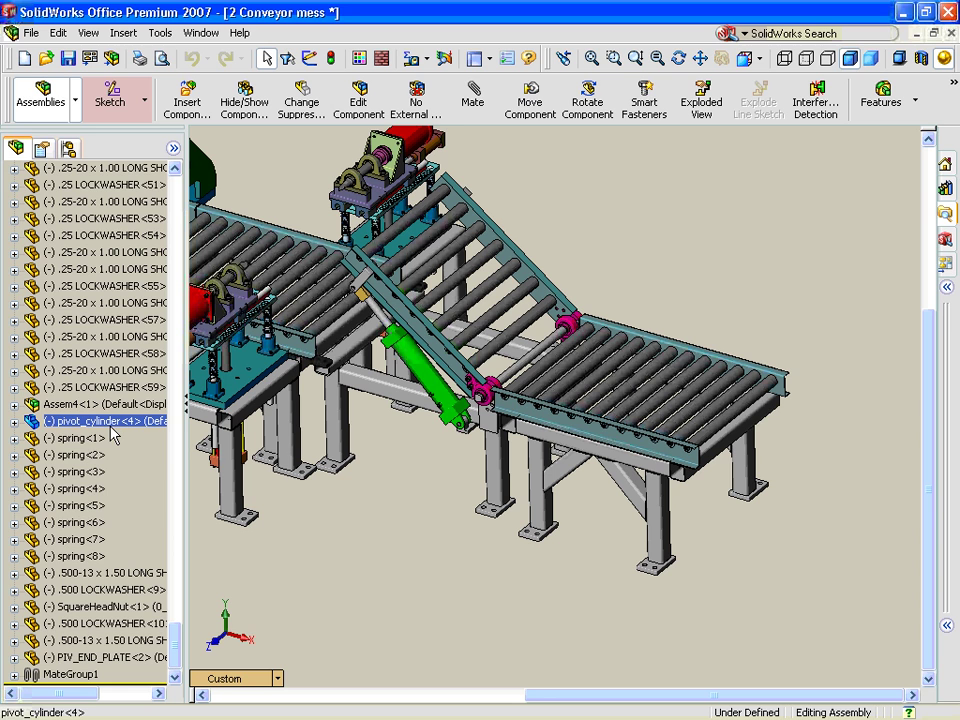
{"action": "left_click", "coordinate": [107, 403], "text": "ctrl"}
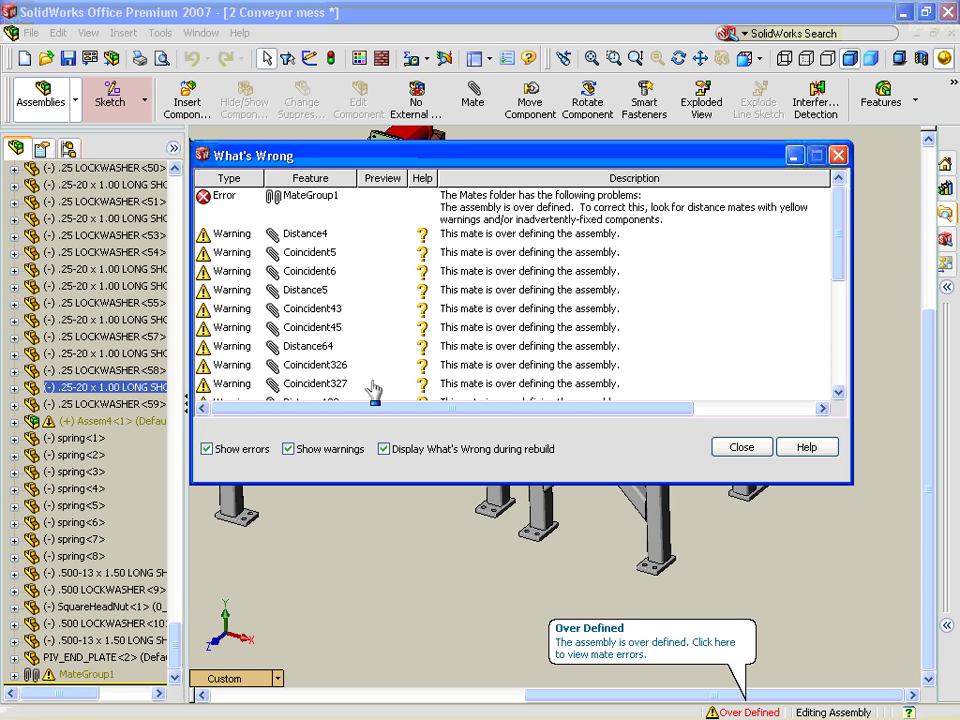
{"action": "left_click", "coordinate": [737, 448]}
{"action": "left_click", "coordinate": [15, 422]}
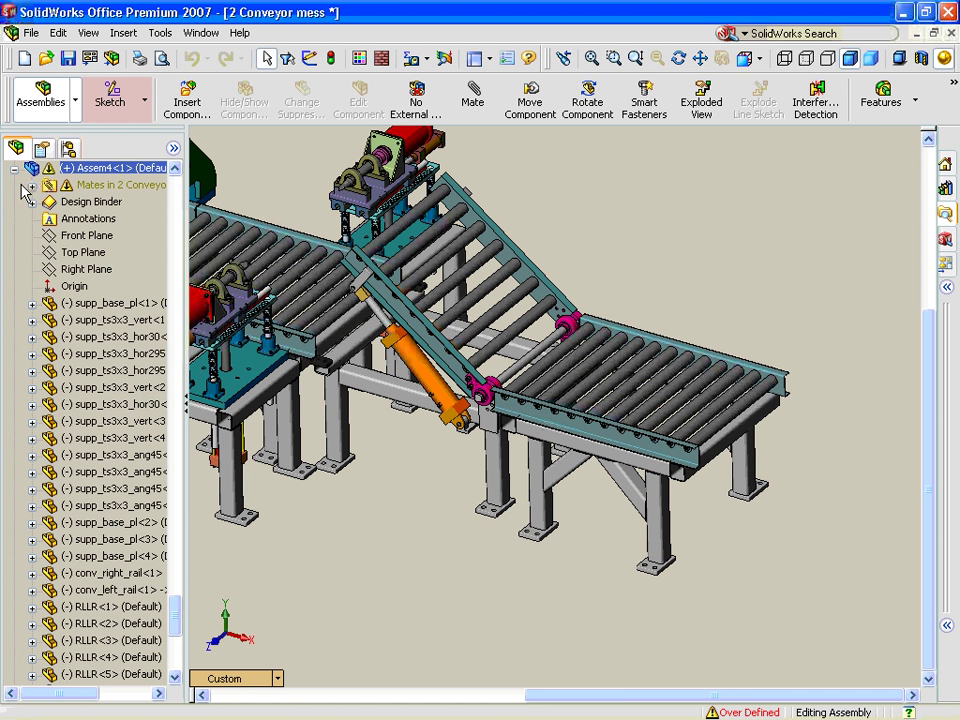
Step: Open the Assem4 sub-assembly in its own window to examine the added pivot cylinder, and close it with the changes saved
{"action": "left_click", "coordinate": [130, 437]}
{"action": "scroll", "coordinate": [177, 630], "scroll_direction": "down", "scroll_amount": 2}
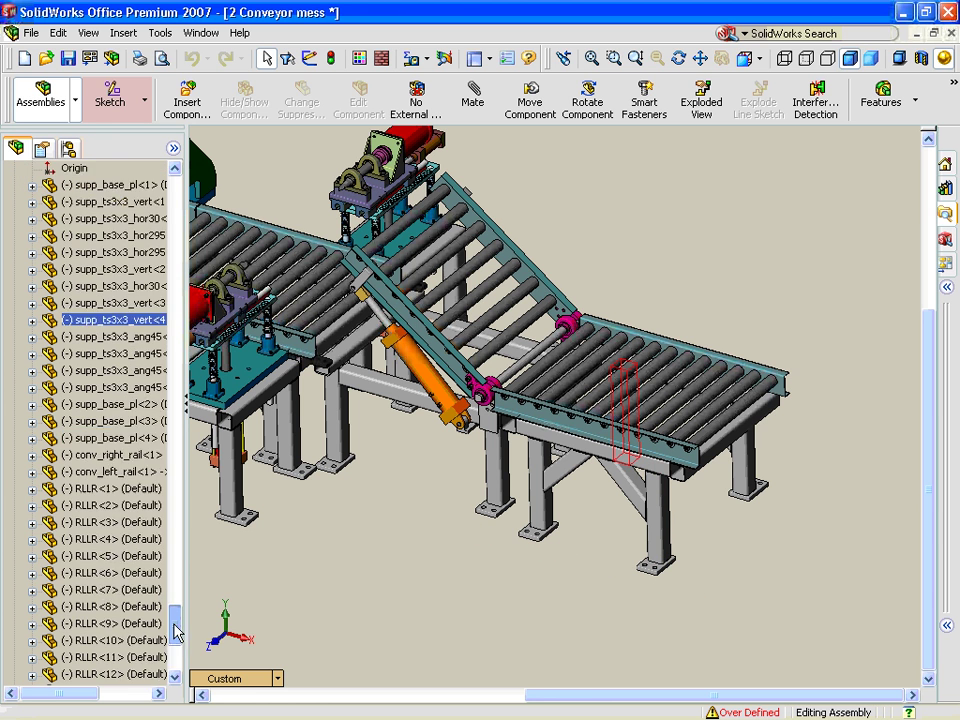
{"action": "left_click_drag", "start_coordinate": [177, 630], "coordinate": [180, 592]}
{"action": "left_click", "coordinate": [125, 592]}
{"action": "left_click", "coordinate": [105, 541]}
{"action": "right_click", "coordinate": [107, 545]}
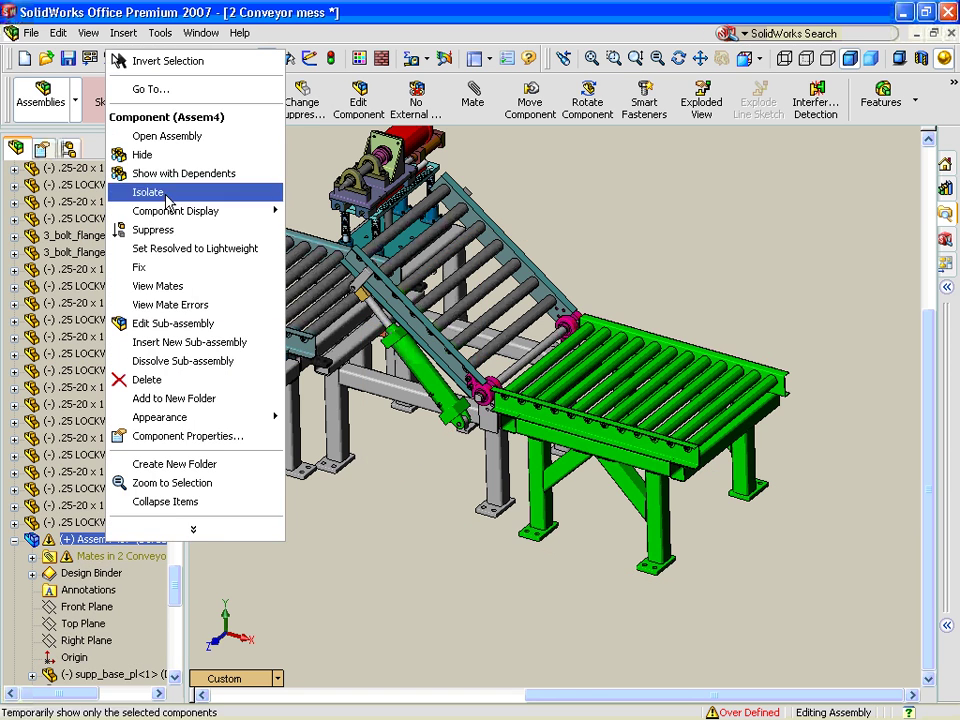
{"action": "left_click", "coordinate": [167, 136]}
{"action": "scroll", "coordinate": [312, 350], "scroll_direction": "up", "scroll_amount": 3}
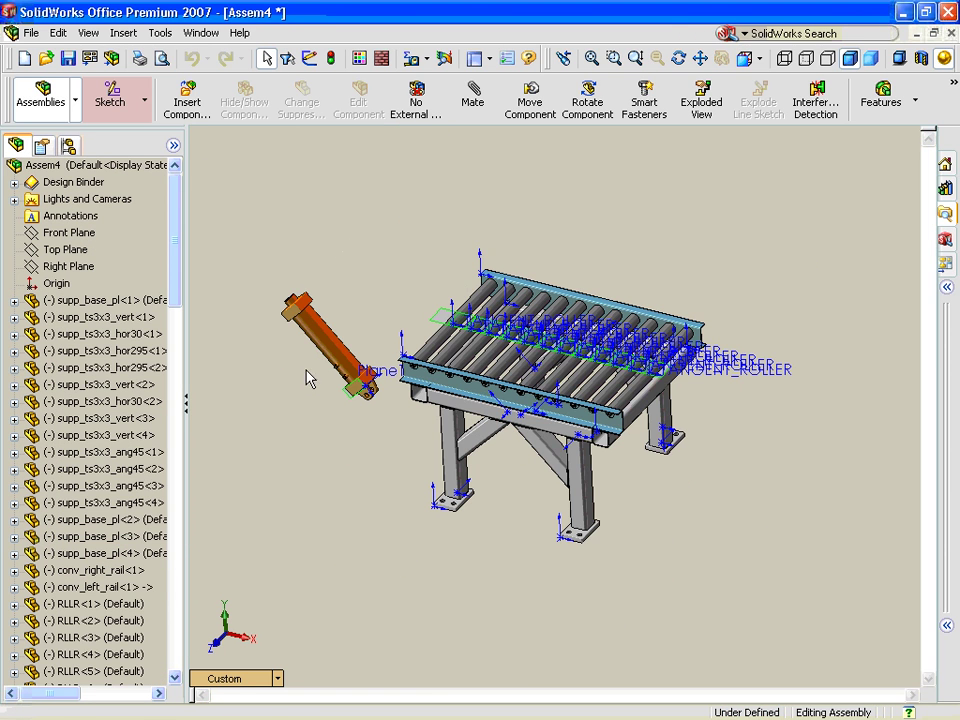
{"action": "left_click", "coordinate": [951, 33]}
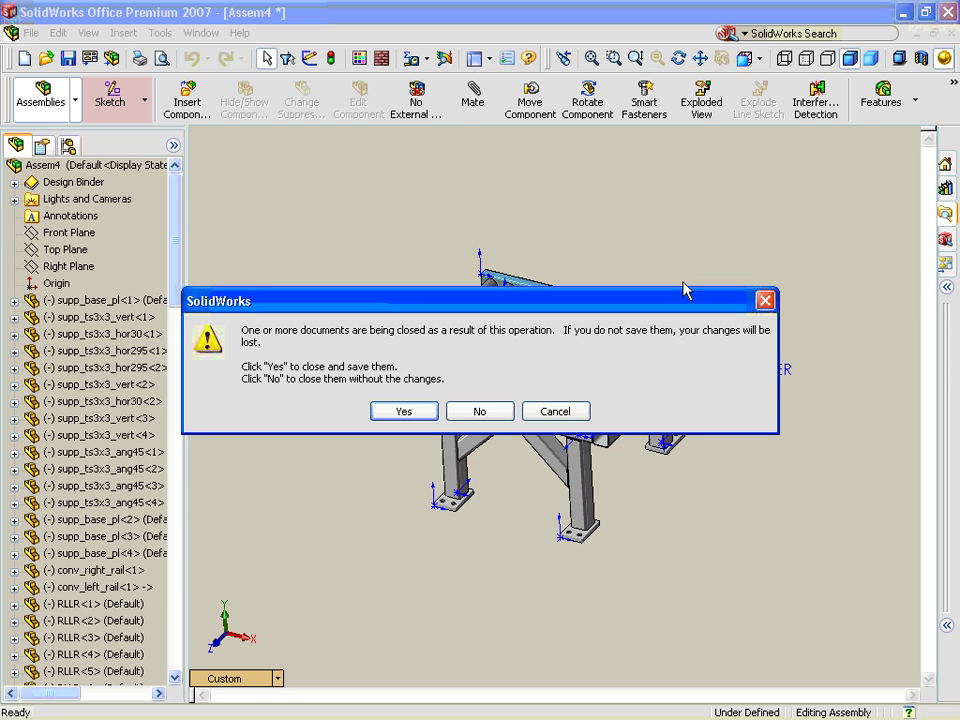
{"action": "left_click", "coordinate": [425, 413]}
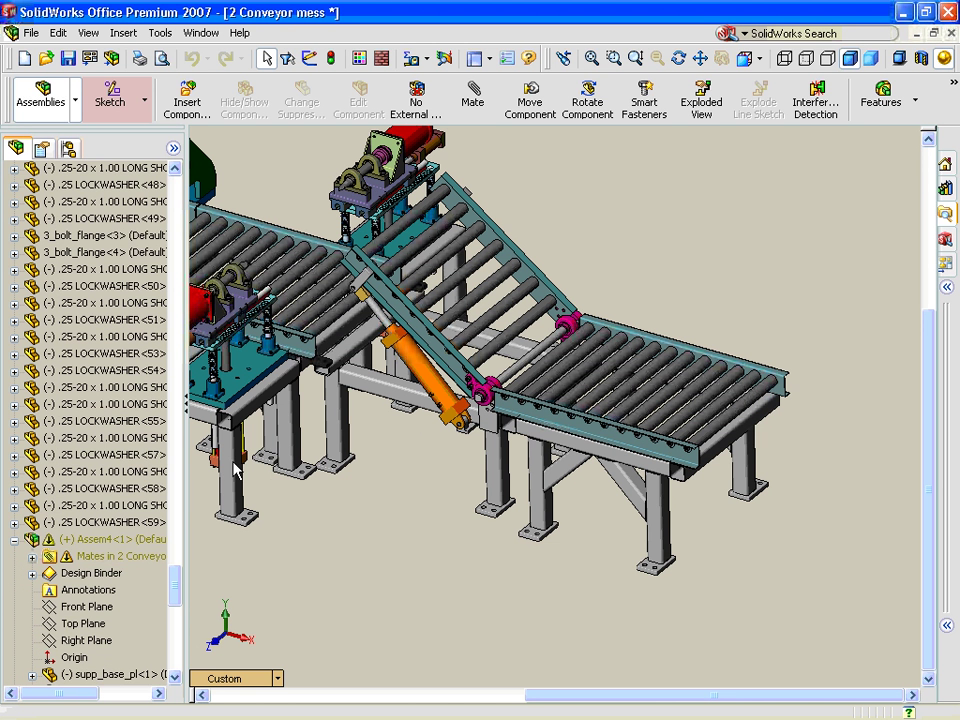
Step: Move the pivot_cylinder<1> component out of Assem4 to the top level of the conveyor assembly and collapse Assem4 in the tree
{"action": "scroll", "coordinate": [176, 640], "scroll_direction": "down", "scroll_amount": 10}
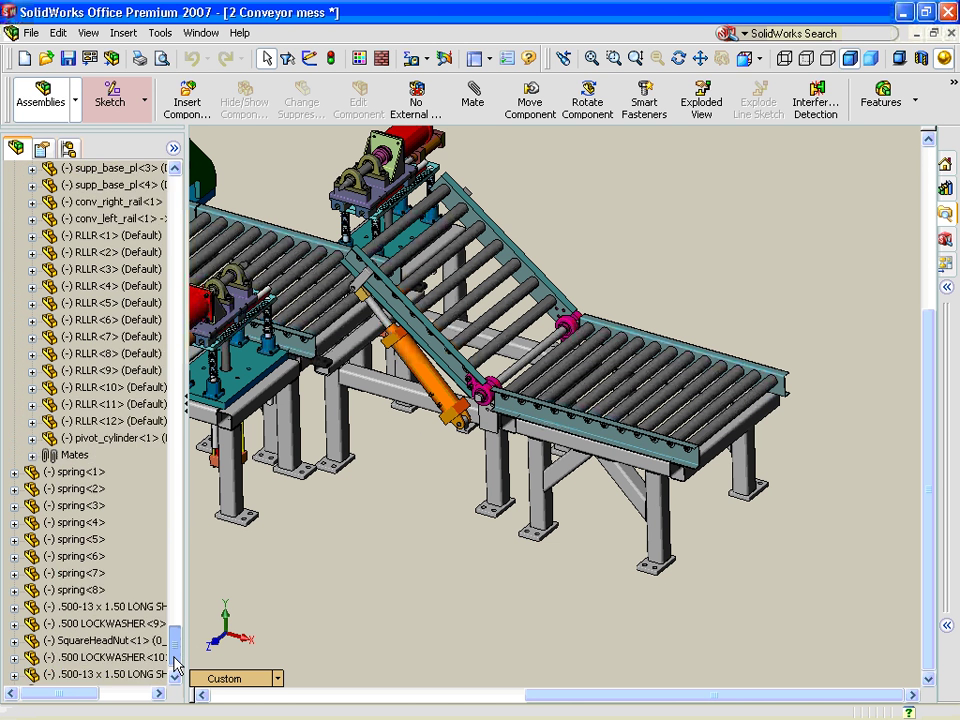
{"action": "left_click", "coordinate": [137, 405]}
{"action": "left_click_drag", "start_coordinate": [137, 407], "coordinate": [110, 437]}
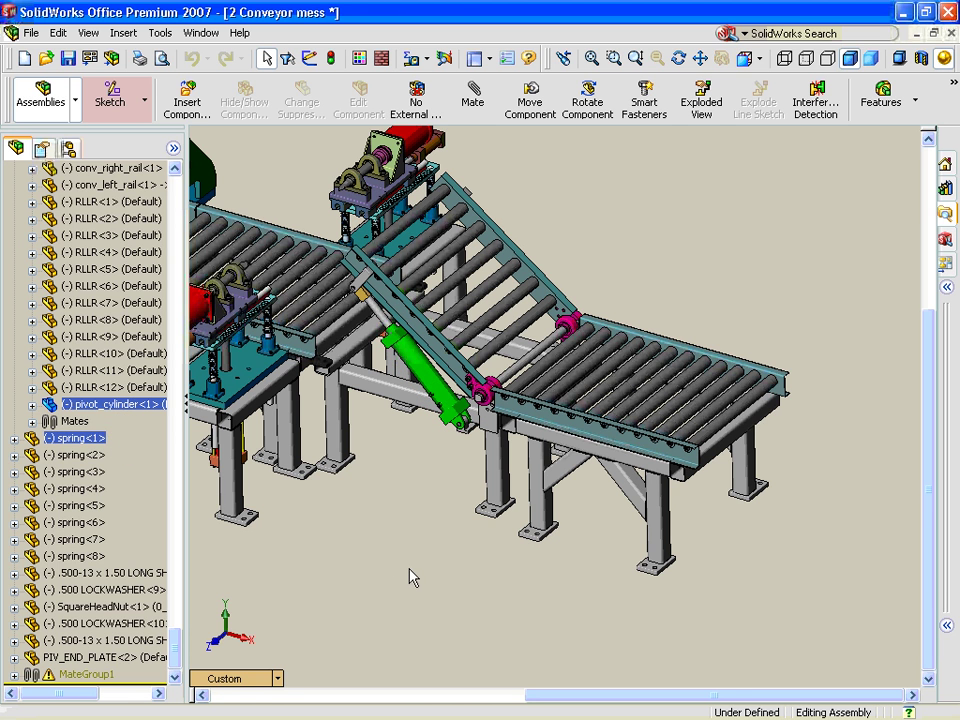
{"action": "scroll", "coordinate": [407, 562], "scroll_direction": "up", "scroll_amount": 3}
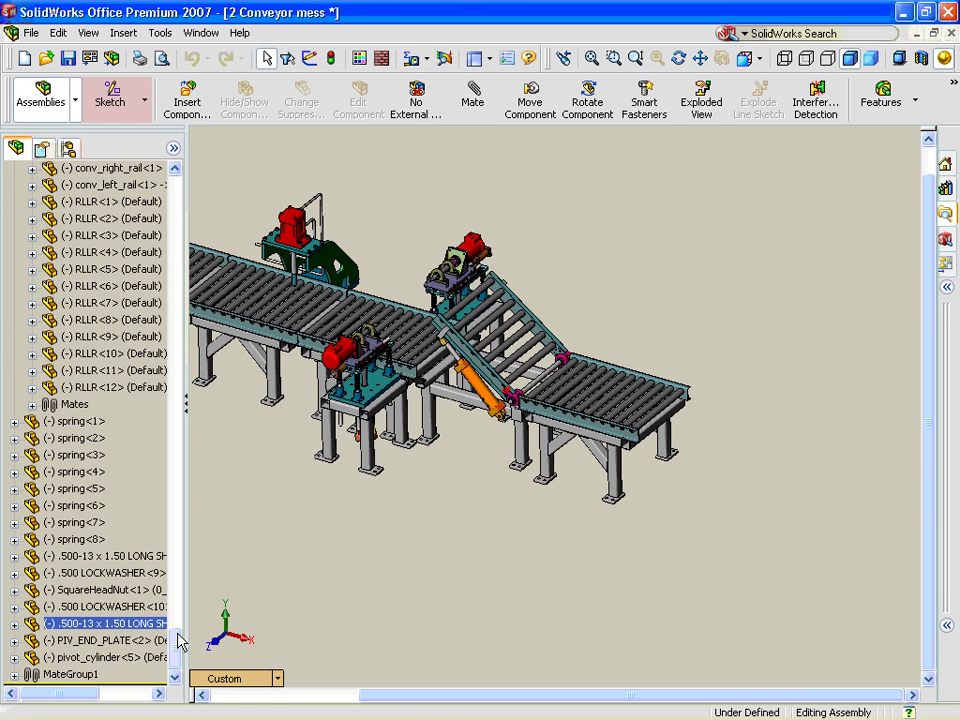
{"action": "left_click_drag", "start_coordinate": [178, 646], "coordinate": [177, 604]}
{"action": "left_click", "coordinate": [14, 303]}
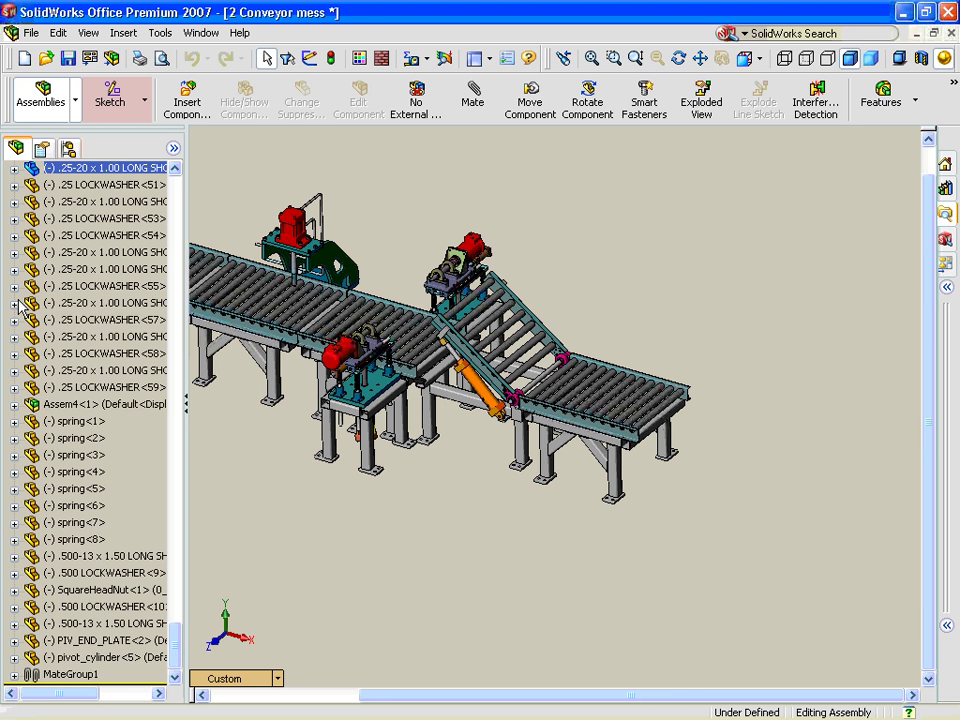
Step: Dissolve the Assem4 sub-assembly into its individual components and save the documents being closed
{"action": "scroll", "coordinate": [600, 403], "scroll_direction": "down", "scroll_amount": 4}
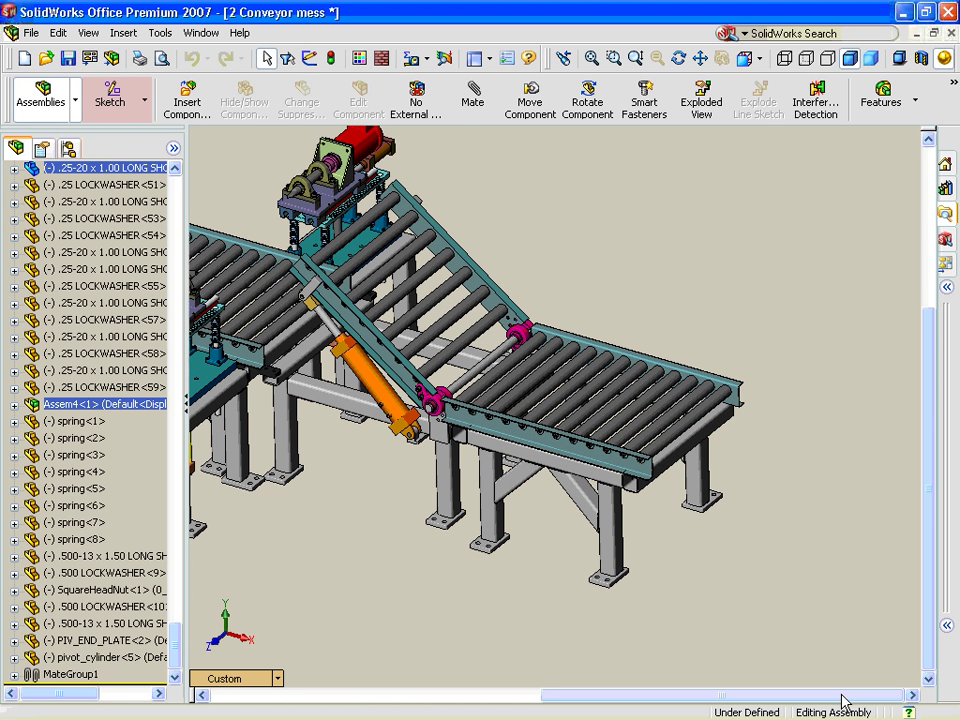
{"action": "left_click", "coordinate": [84, 405]}
{"action": "right_click", "coordinate": [80, 405]}
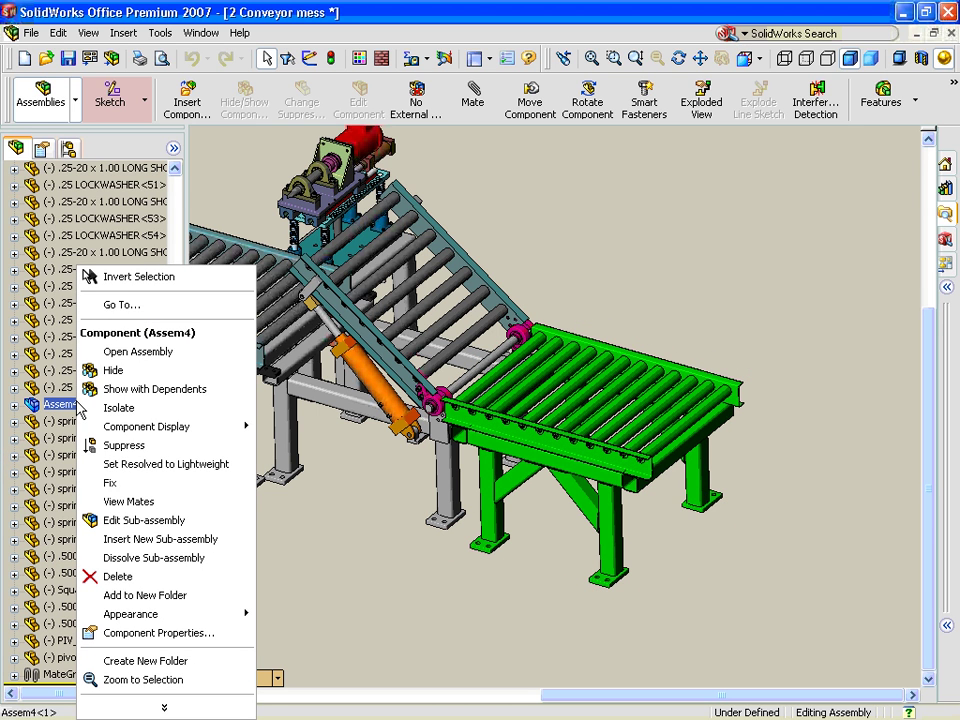
{"action": "left_click", "coordinate": [155, 557]}
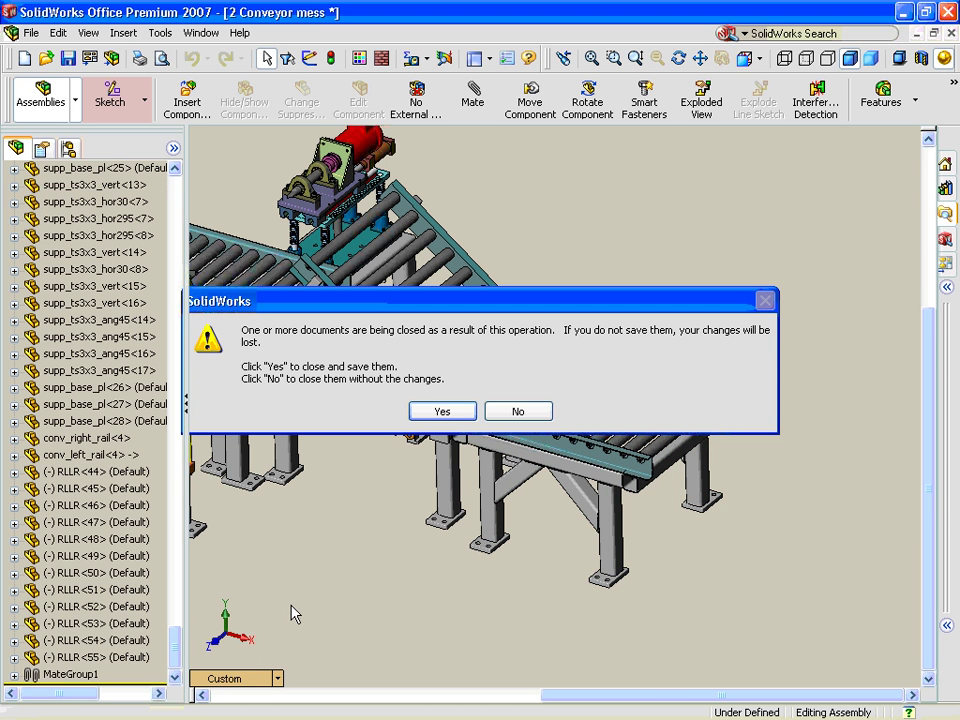
{"action": "key", "text": "Return"}
Step: Dissolve the CONVEYOR_SUB sub-assembly near the beginning of the feature tree and fit the whole conveyor in view
{"action": "left_click_drag", "start_coordinate": [177, 649], "coordinate": [176, 150]}
{"action": "left_click", "coordinate": [68, 303]}
{"action": "right_click", "coordinate": [70, 314]}
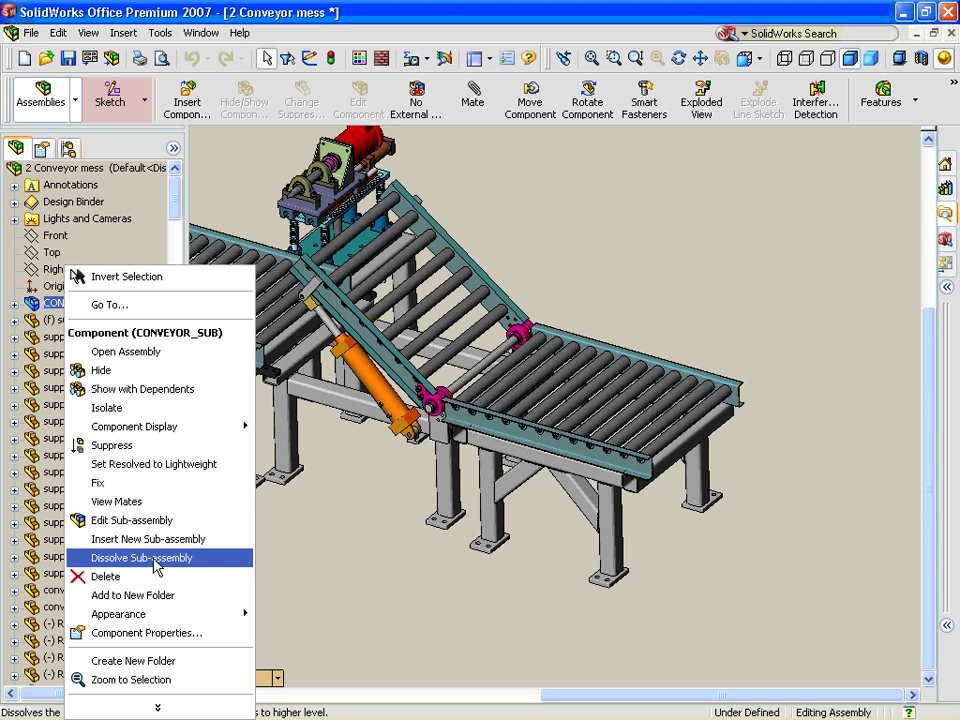
{"action": "left_click", "coordinate": [152, 558]}
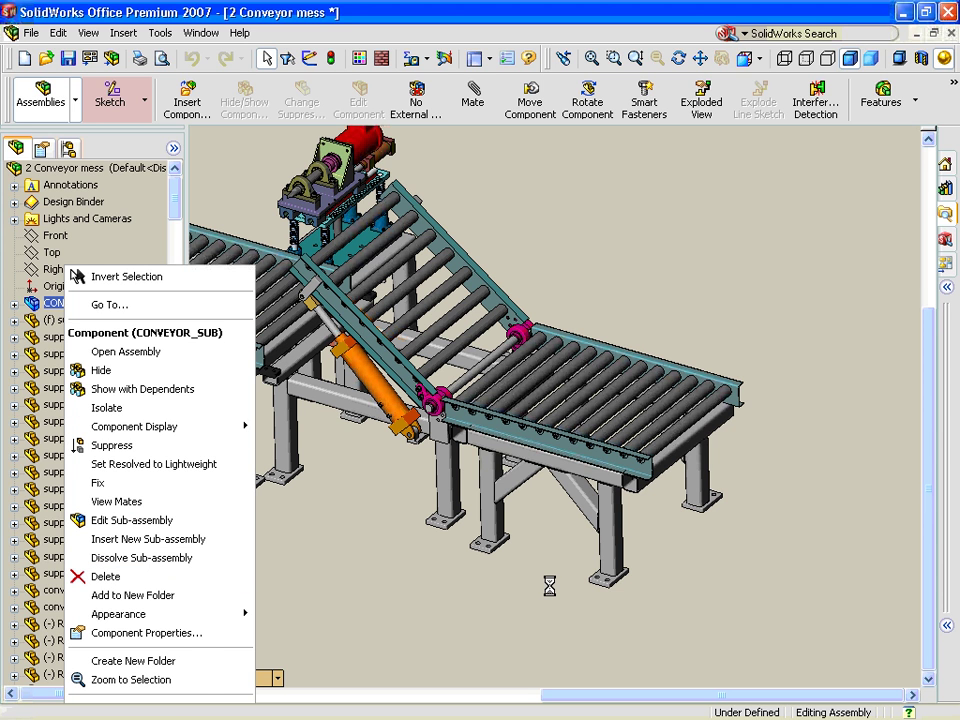
{"action": "key", "text": "f"}
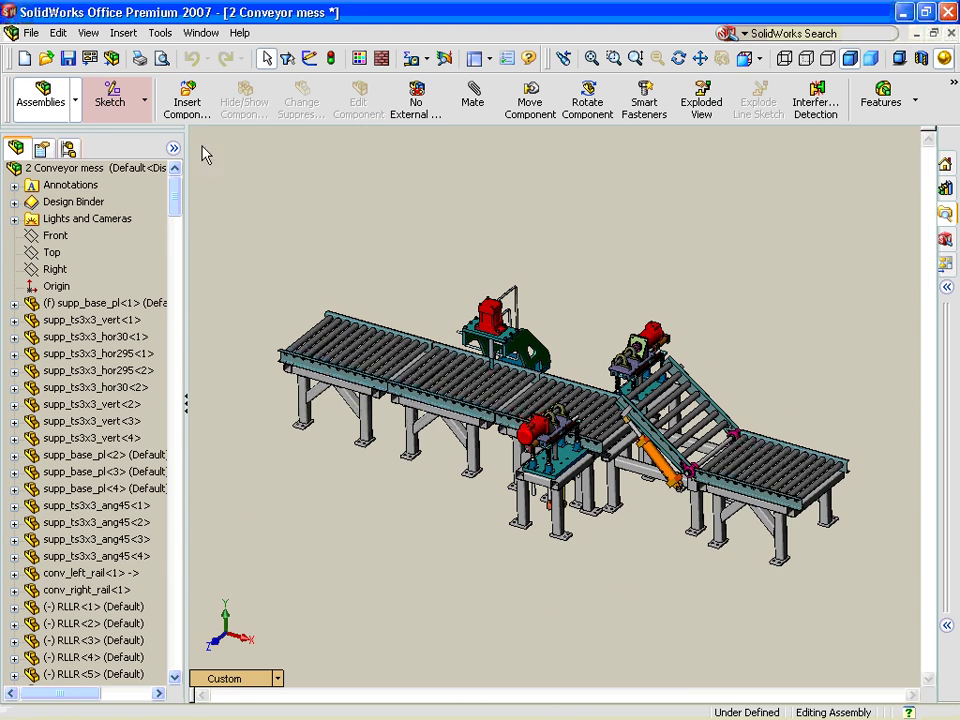
Step: Open the 2 Conveyor USING_SUBS assembly, review its assembly statistics for sub-assemblies and top-level mates, and close the report
{"action": "mouse_move", "coordinate": [178, 202]}
{"action": "left_mouse_down"}
{"action": "mouse_move", "coordinate": [196, 578]}
{"action": "mouse_move", "coordinate": [190, 670]}
{"action": "mouse_move", "coordinate": [229, 190]}
{"action": "left_mouse_up"}
{"action": "left_click", "coordinate": [942, 218]}
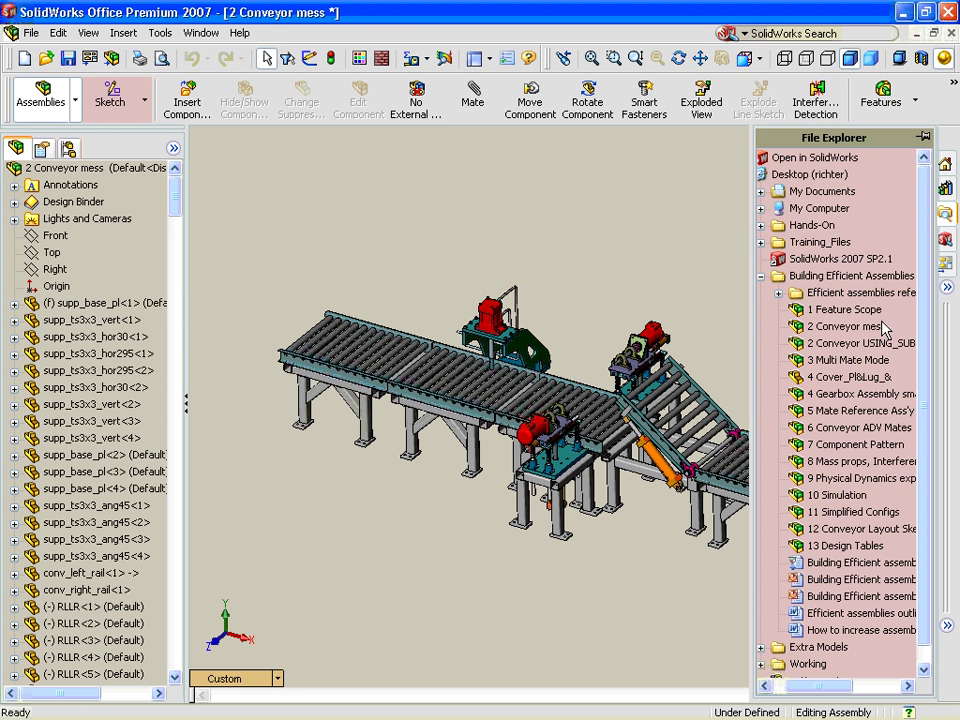
{"action": "double_click", "coordinate": [845, 343]}
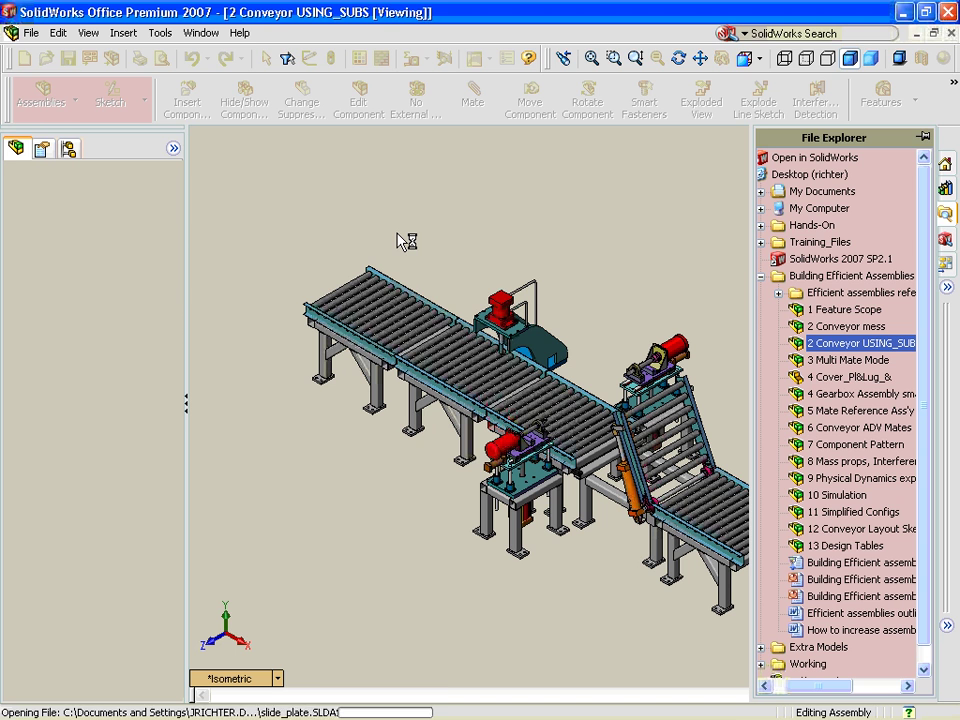
{"action": "left_click", "coordinate": [161, 31]}
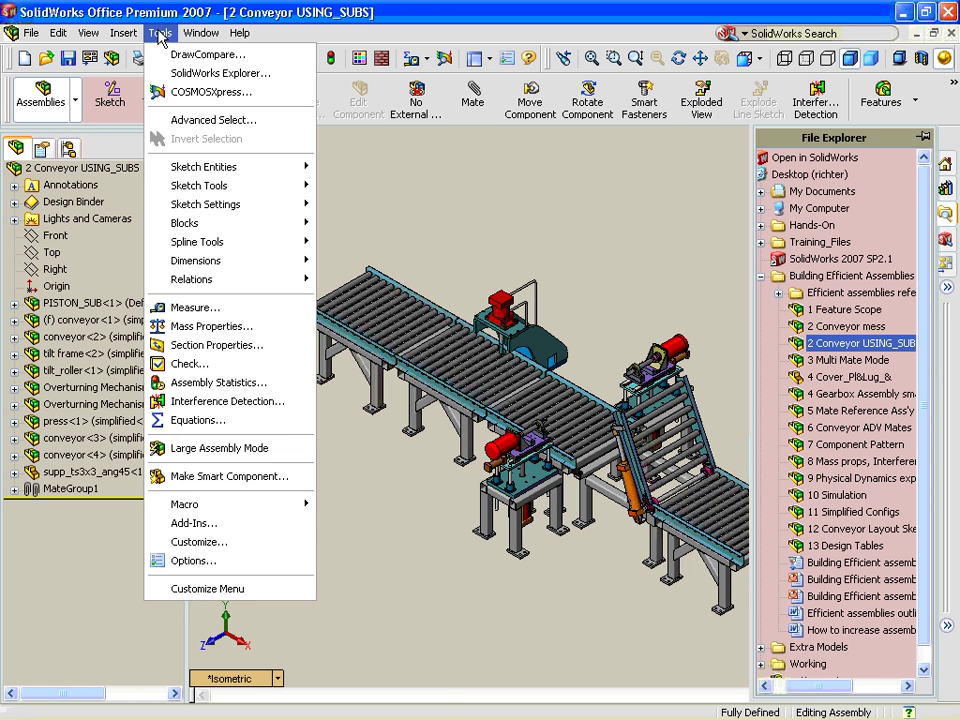
{"action": "left_click", "coordinate": [275, 388]}
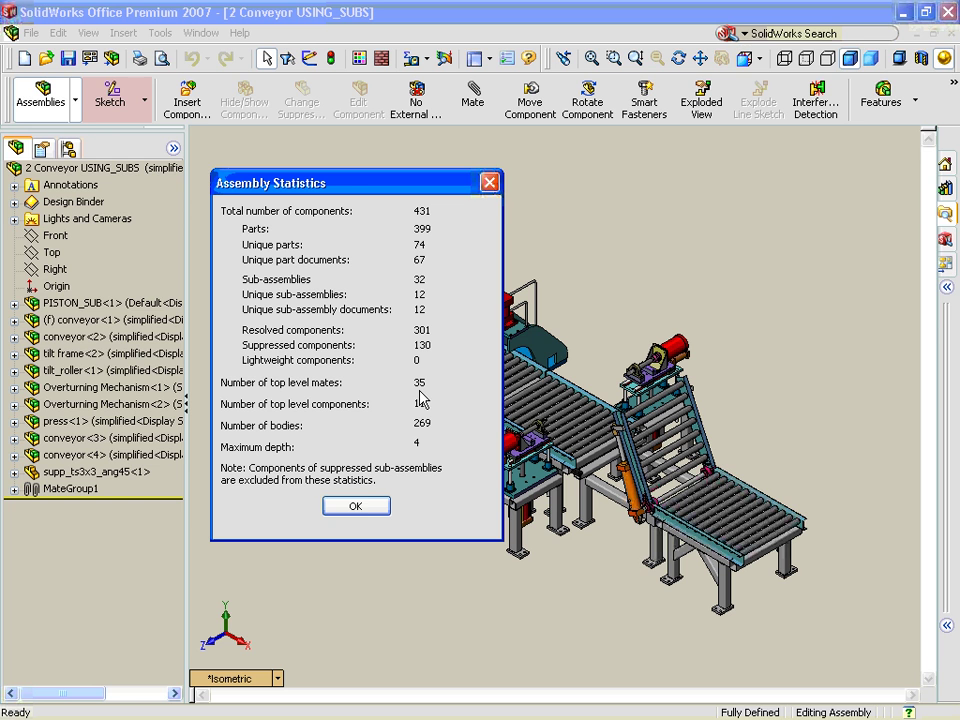
{"action": "left_click", "coordinate": [357, 507]}
Step: Reorder the feature tree so conveyor<2>, conveyor<1> and conveyor<4> follow PISTON_SUB in that sequence, and close the assembly without saving
{"action": "left_click", "coordinate": [133, 458]}
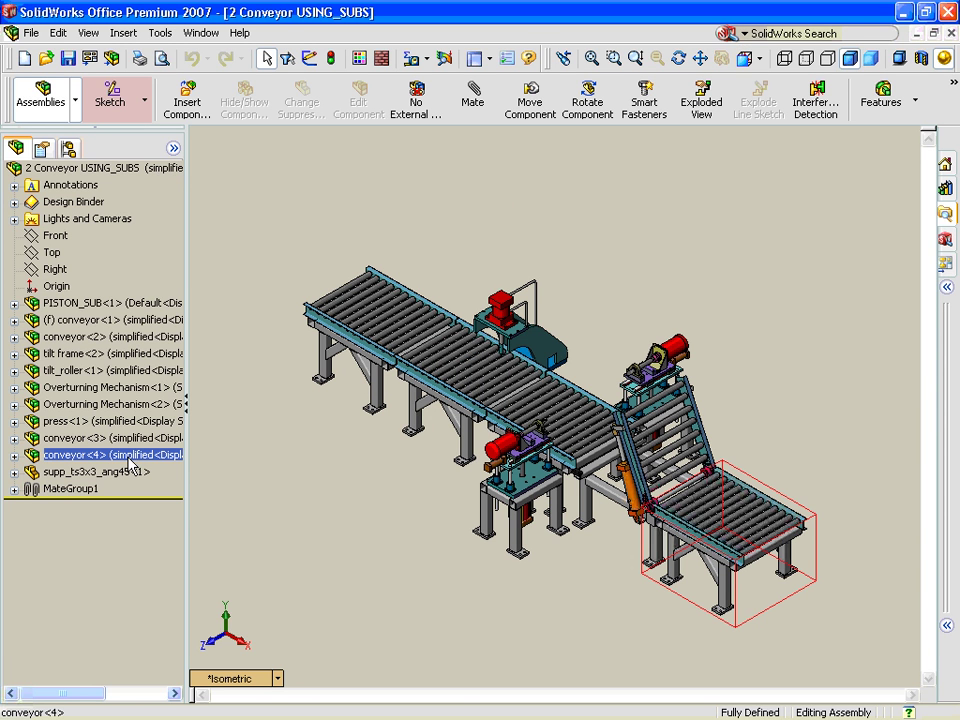
{"action": "left_click_drag", "start_coordinate": [130, 462], "coordinate": [124, 330]}
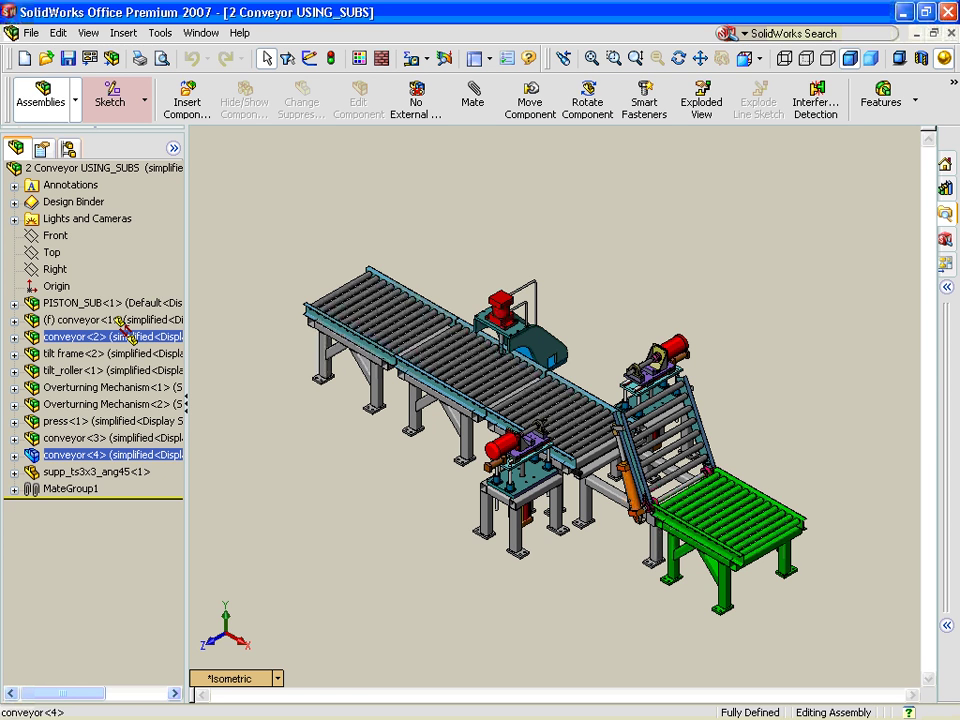
{"action": "left_click_drag", "start_coordinate": [124, 330], "coordinate": [121, 338]}
{"action": "left_click_drag", "start_coordinate": [121, 340], "coordinate": [122, 316]}
{"action": "left_click", "coordinate": [257, 396]}
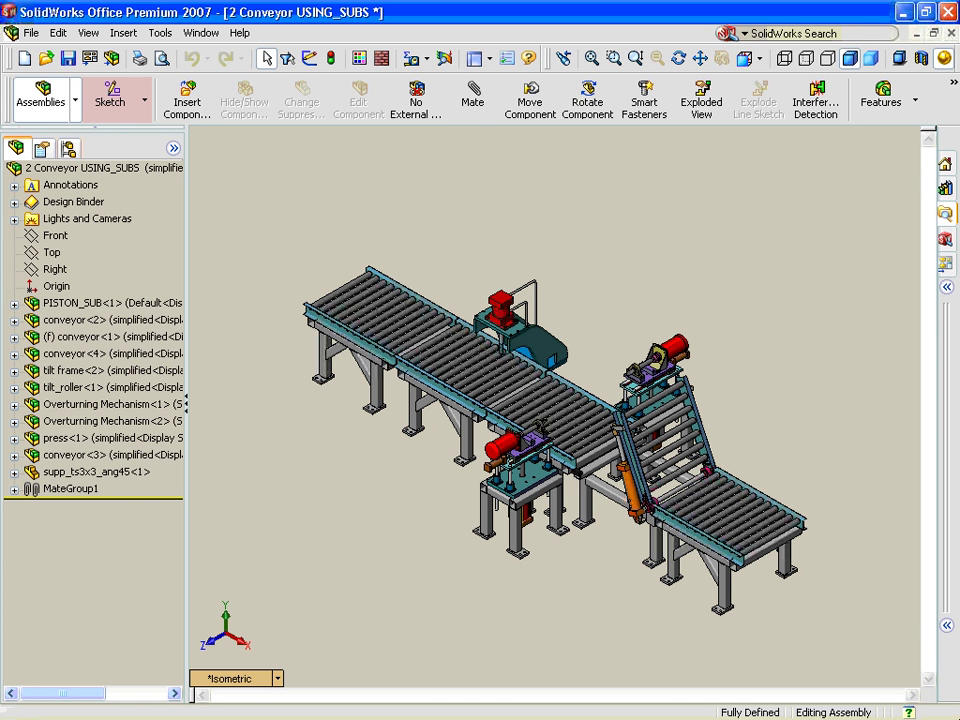
{"action": "key", "text": "alt+F4"}
{"action": "key", "text": "n"}
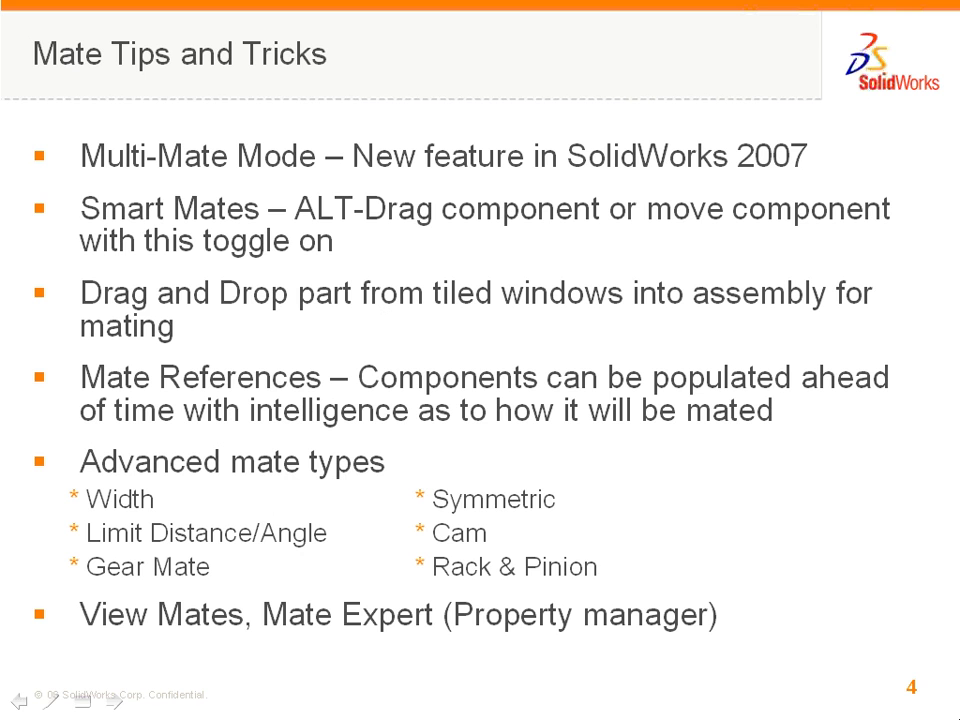
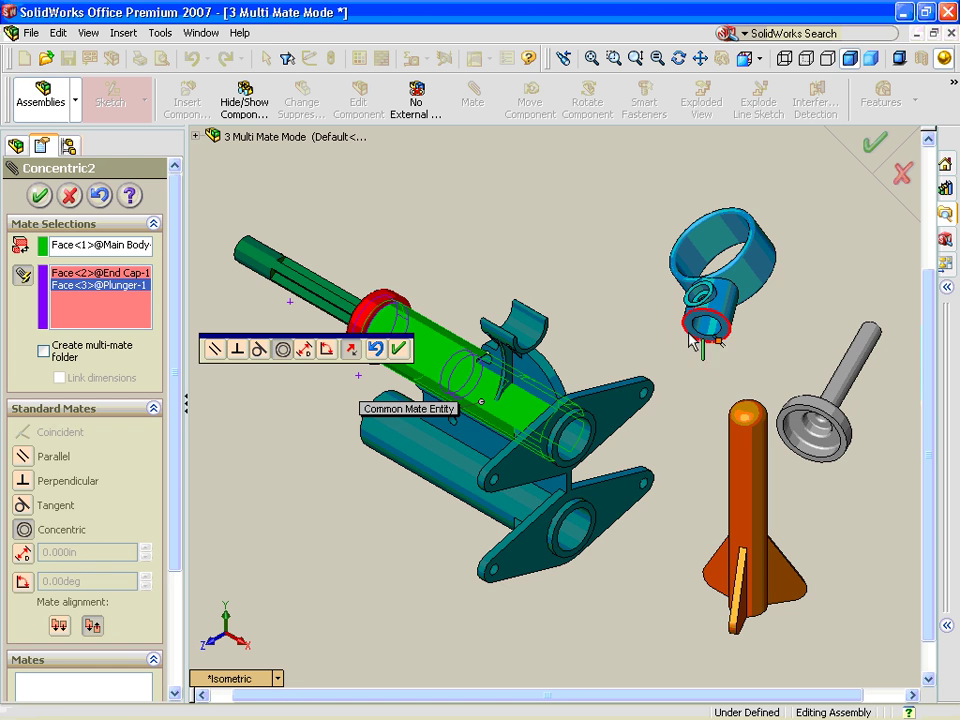
Step: Add the Pull Ring, Arrow and Nozzle faces to the multiple concentric mate with the Main Body, flip the Arrow's alignment, and accept the mates
{"action": "left_click", "coordinate": [708, 330]}
{"action": "left_click", "coordinate": [645, 404]}
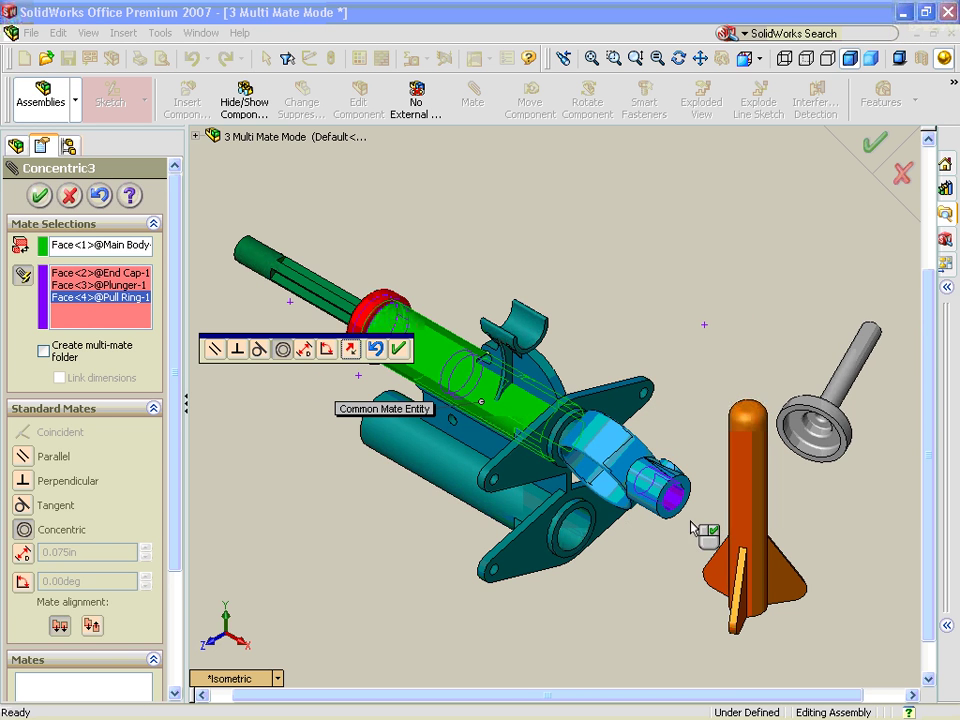
{"action": "left_click", "coordinate": [748, 513]}
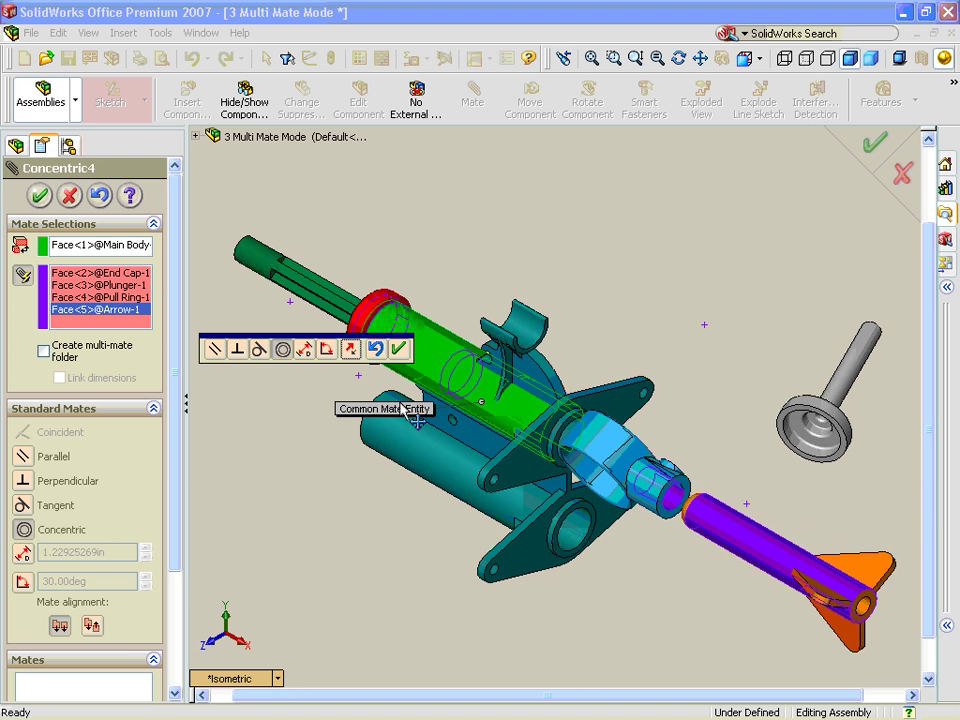
{"action": "left_click", "coordinate": [351, 349]}
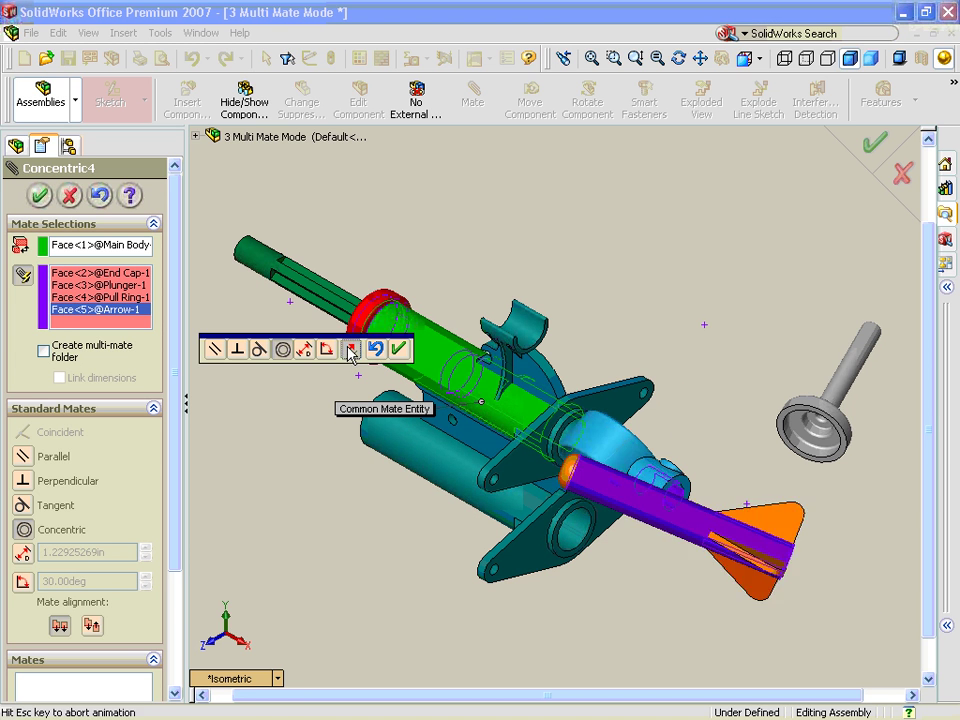
{"action": "left_click", "coordinate": [841, 426]}
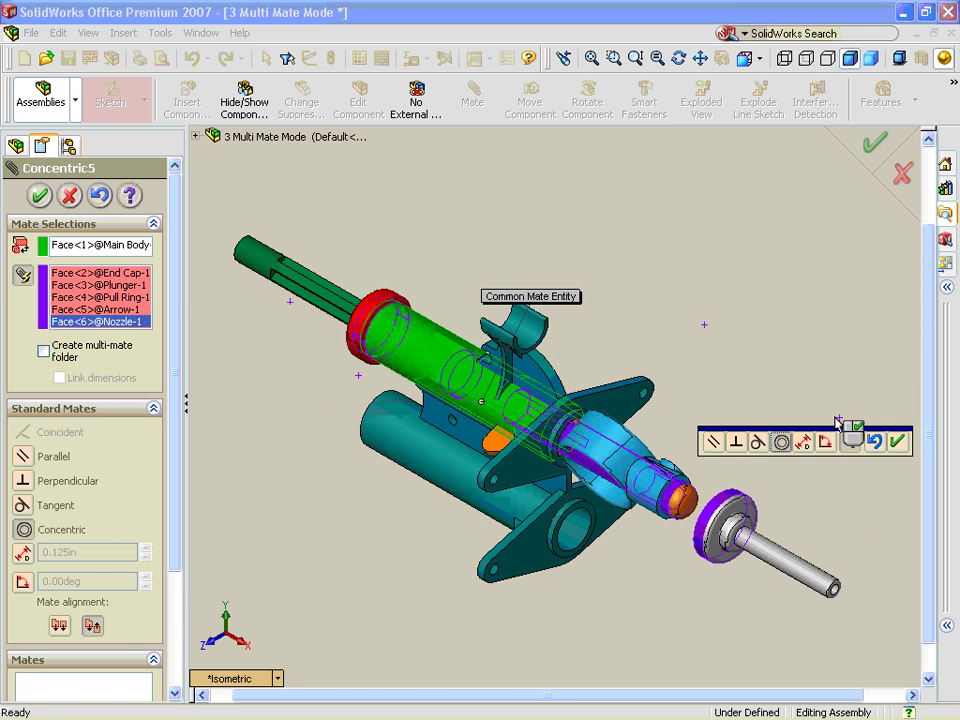
{"action": "left_click", "coordinate": [896, 441]}
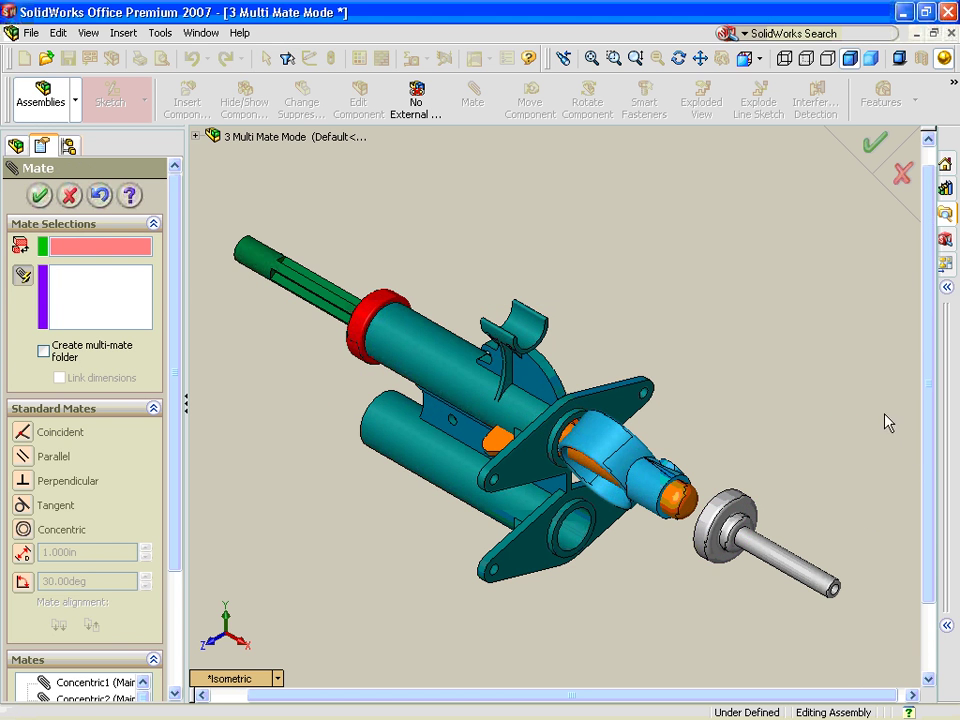
{"action": "left_click", "coordinate": [872, 146]}
Step: Slide the Pull Ring along the mated axis beyond the Plunger's free end, and move the Arrow out past the Nozzle
{"action": "scroll", "coordinate": [780, 340], "scroll_direction": "up", "scroll_amount": 3}
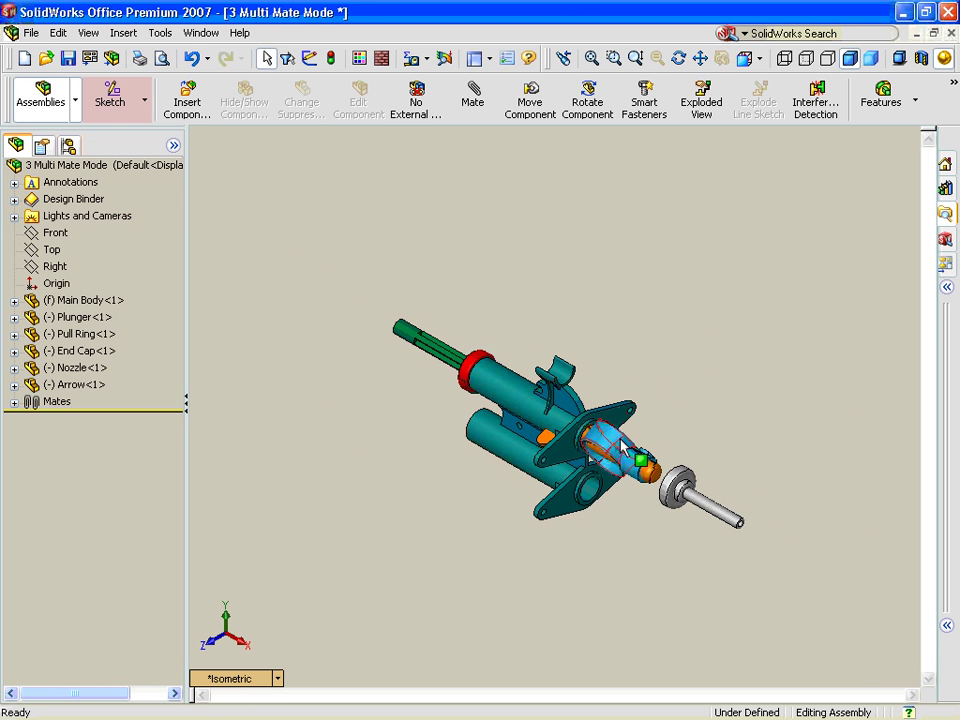
{"action": "left_click_drag", "start_coordinate": [620, 447], "coordinate": [380, 295]}
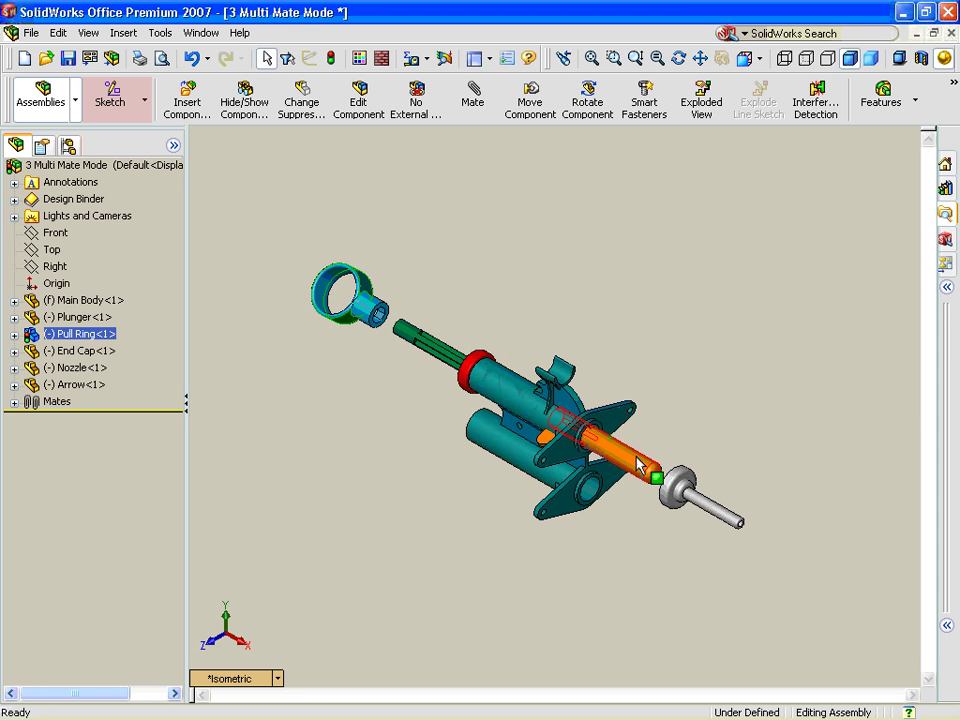
{"action": "left_click_drag", "start_coordinate": [638, 463], "coordinate": [665, 490]}
{"action": "left_click", "coordinate": [688, 414]}
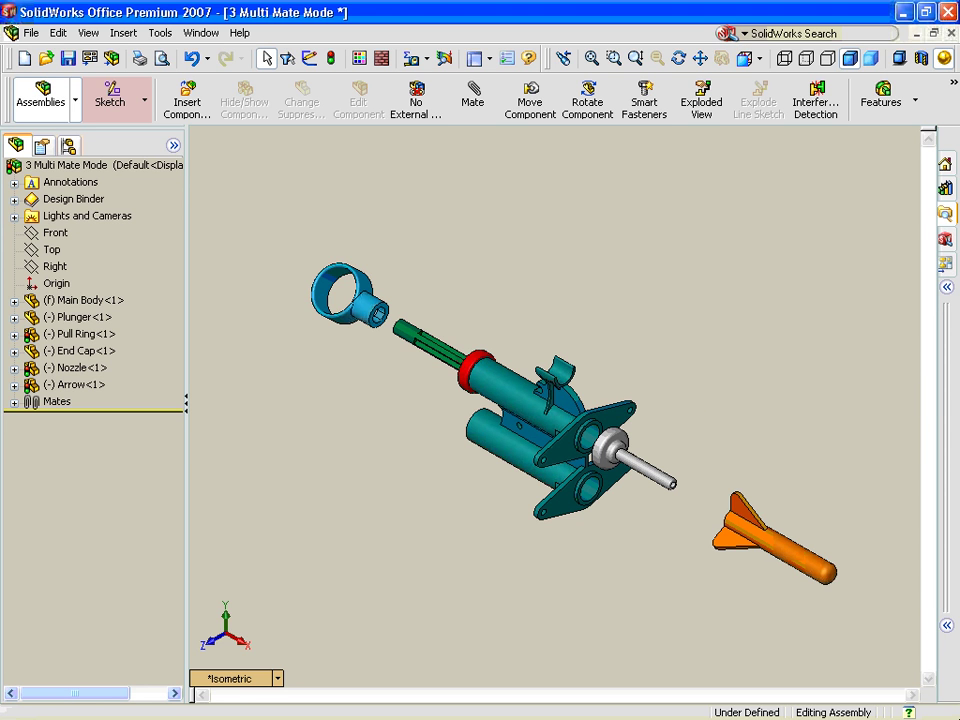
Step: Close the 3 Multi Mate Mode assembly without saving and open 4 Gearbox Assembly smart mate and drag drop
{"action": "key", "text": "ctrl+w"}
{"action": "key", "text": "n"}
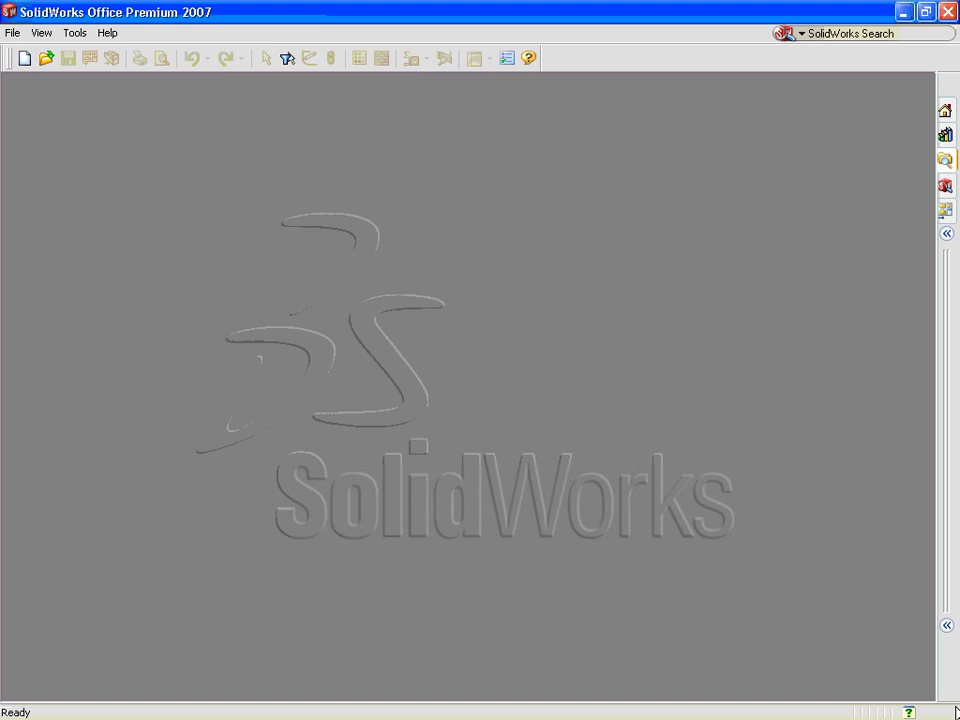
{"action": "left_click", "coordinate": [950, 163]}
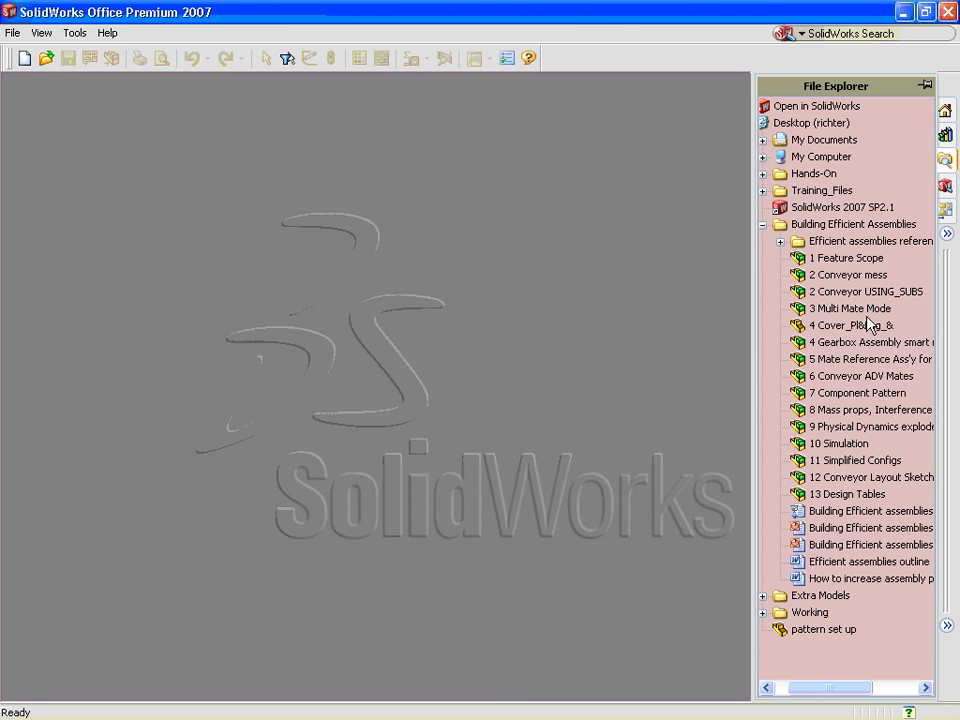
{"action": "double_click", "coordinate": [853, 350]}
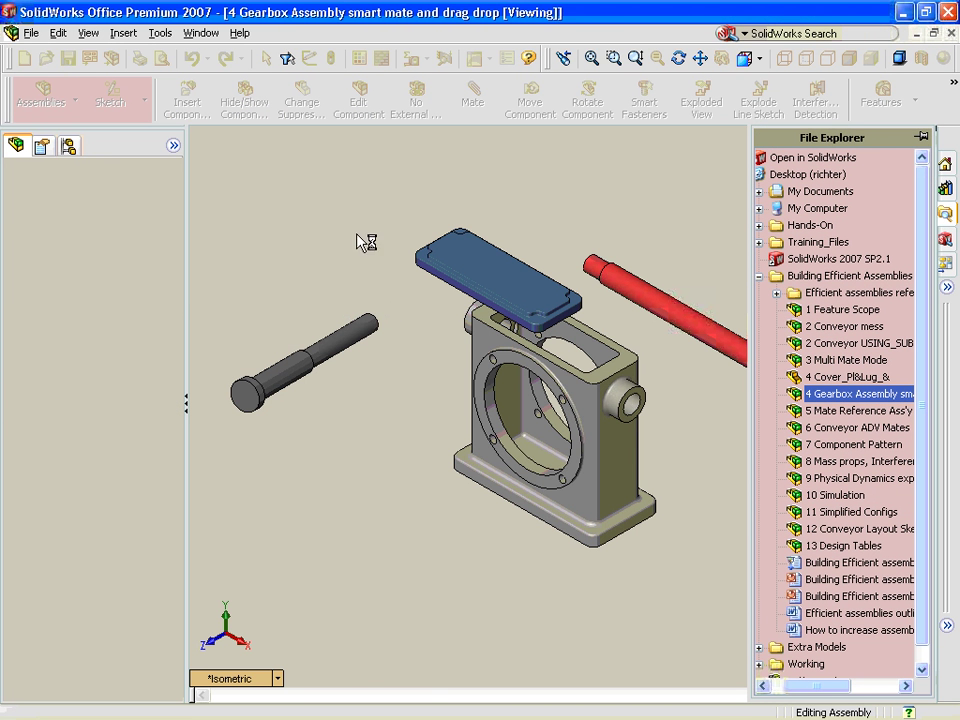
Step: Open the 4 Cover_Pl&Lug_& part and tile its window vertically with the gearbox assembly
{"action": "double_click", "coordinate": [848, 376]}
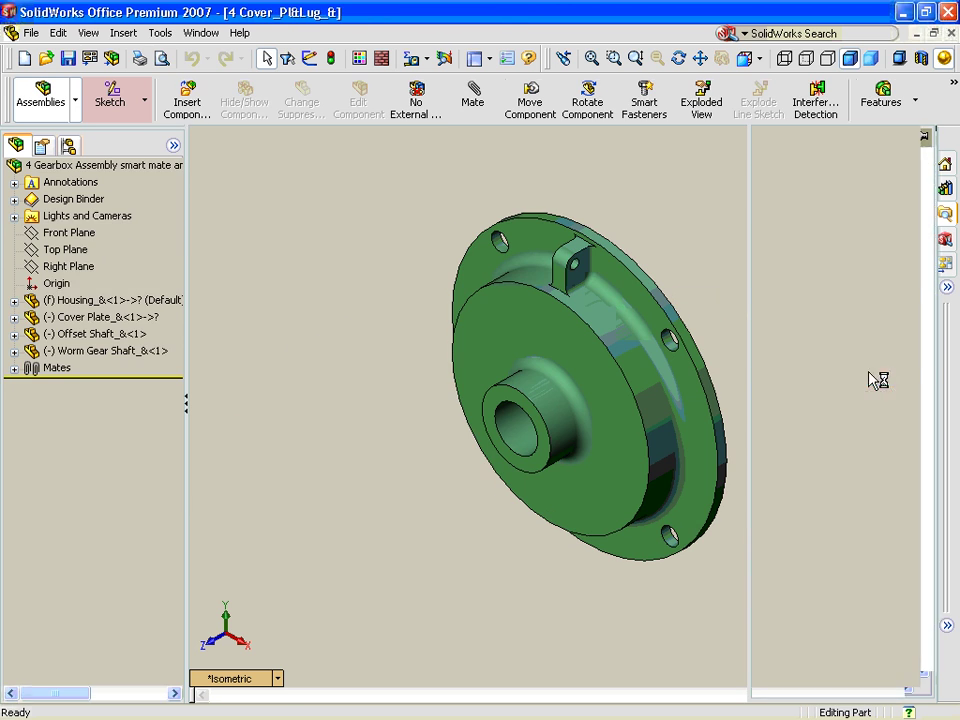
{"action": "left_click", "coordinate": [160, 32]}
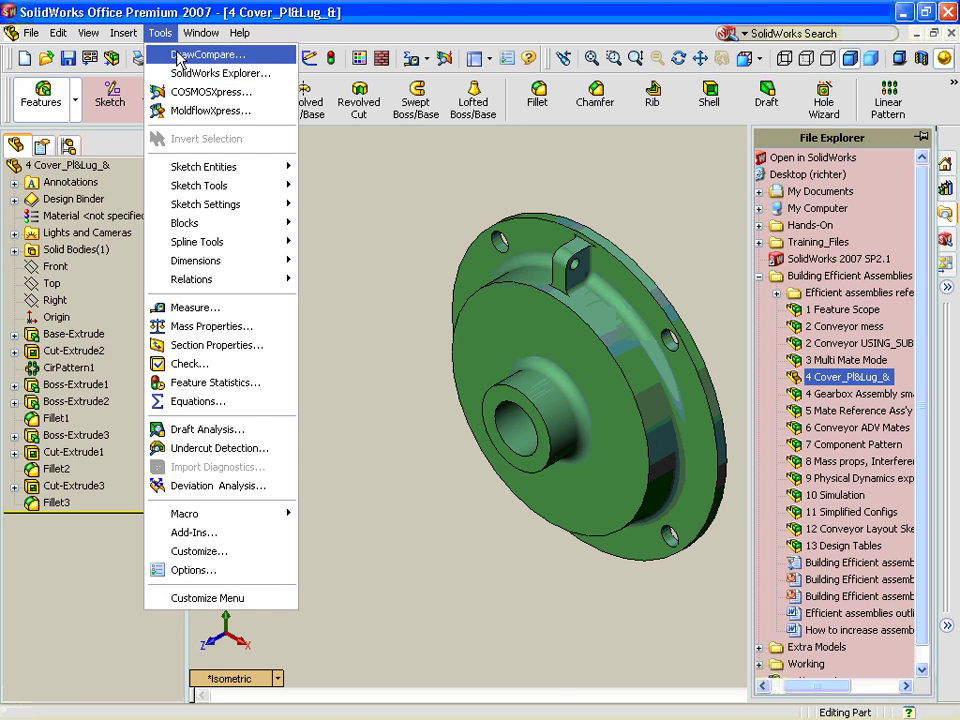
{"action": "mouse_move", "coordinate": [198, 33]}
{"action": "left_click", "coordinate": [240, 129]}
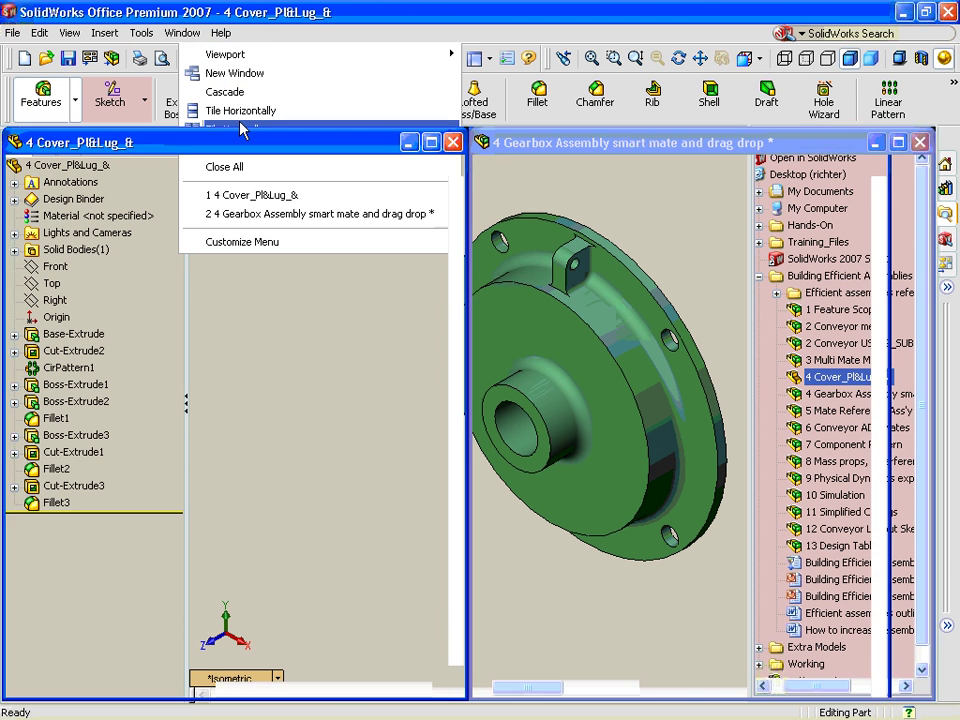
Step: Add the cover to the assembly by smart-mating its back face's outer circular edge to the housing's round opening, with the lug at the top
{"action": "middle_click_drag", "start_coordinate": [403, 407], "coordinate": [377, 435]}
{"action": "scroll", "coordinate": [352, 416], "scroll_direction": "down", "scroll_amount": 4}
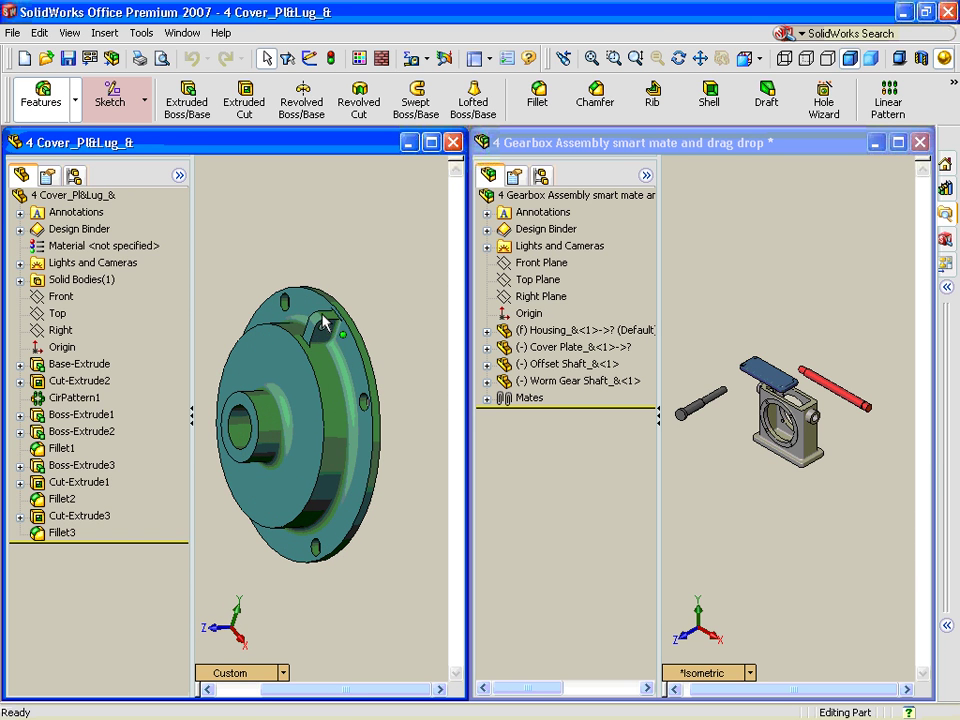
{"action": "middle_click_drag", "start_coordinate": [315, 330], "coordinate": [216, 336]}
{"action": "scroll", "coordinate": [315, 403], "scroll_direction": "down", "scroll_amount": 3}
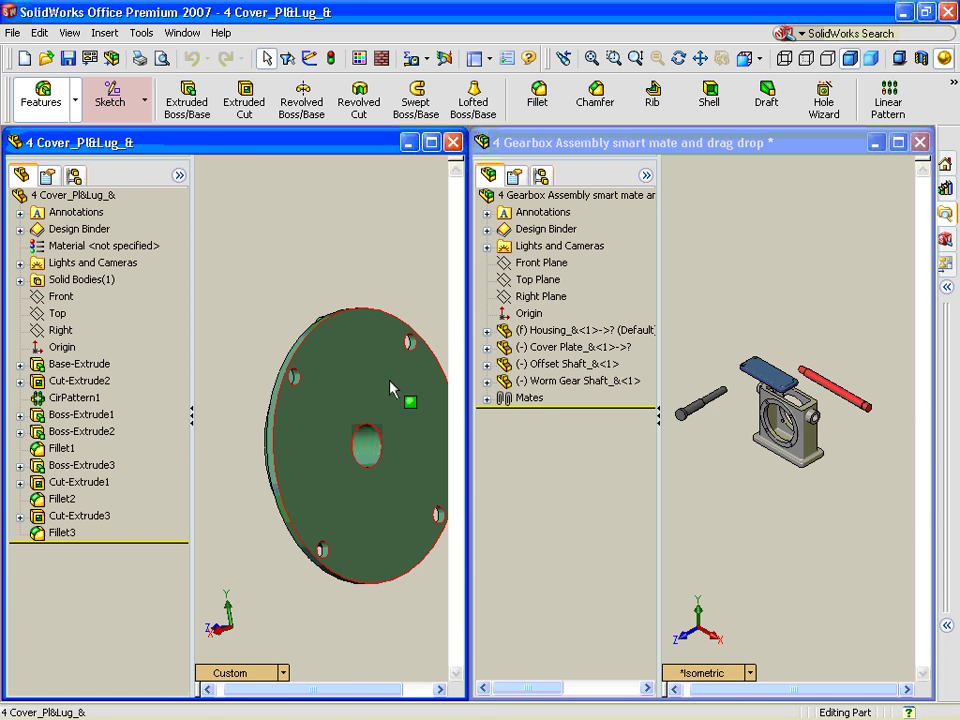
{"action": "scroll", "coordinate": [755, 470], "scroll_direction": "down", "scroll_amount": 5}
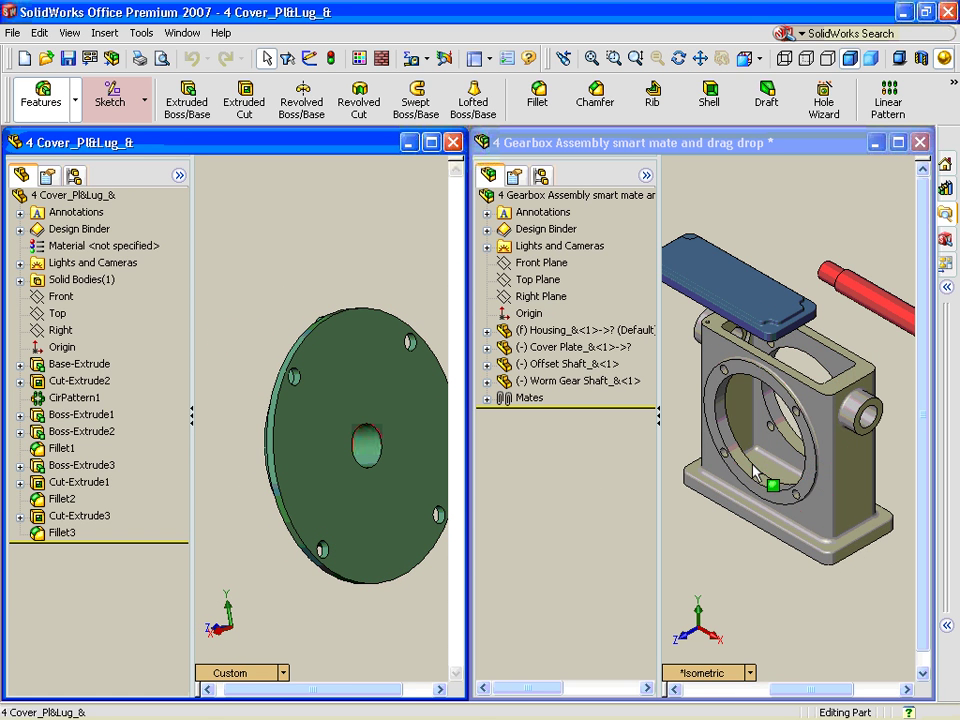
{"action": "left_click", "coordinate": [281, 401]}
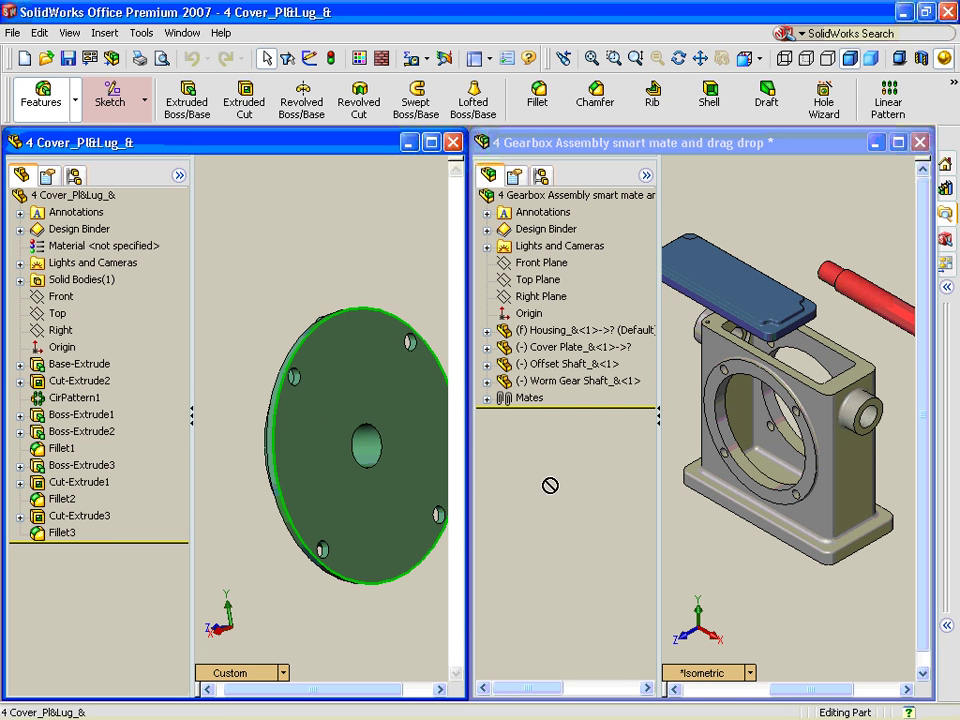
{"action": "left_click_drag", "start_coordinate": [549, 485], "coordinate": [815, 483]}
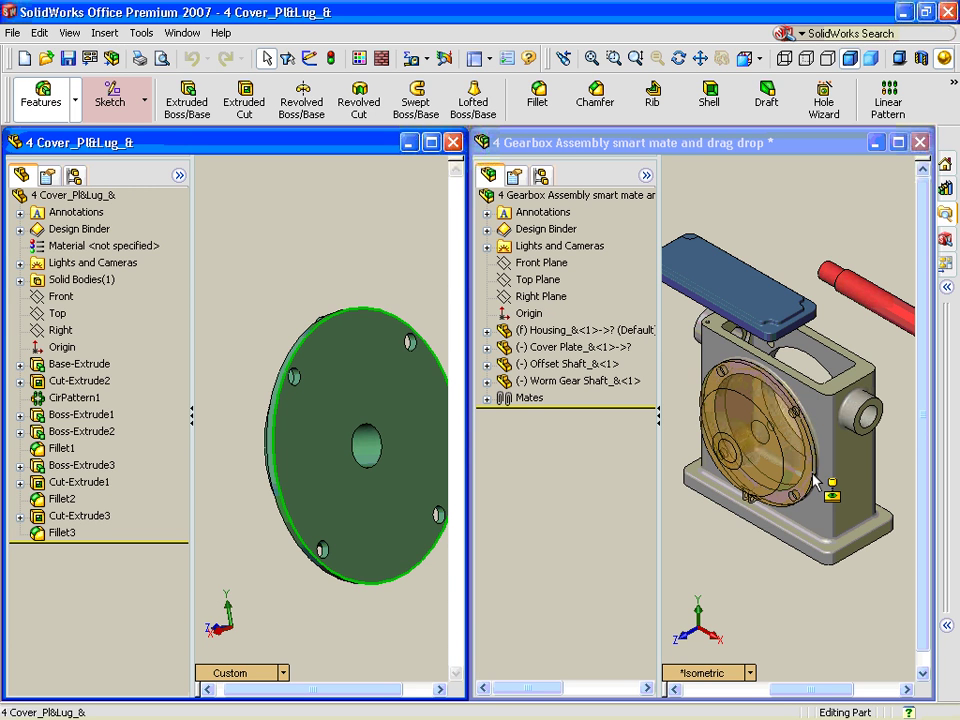
{"action": "key", "text": "Tab"}
{"action": "key", "text": "Tab"}
{"action": "key", "text": "Tab"}
{"action": "key", "text": "Tab"}
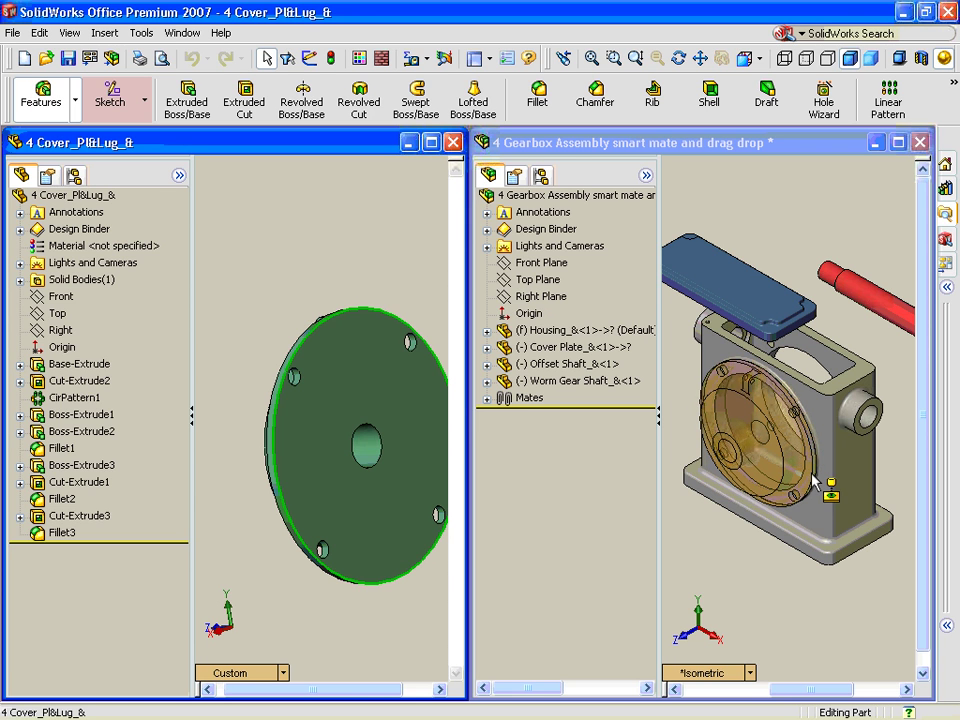
{"action": "left_click_drag", "start_coordinate": [813, 481], "coordinate": [813, 481]}
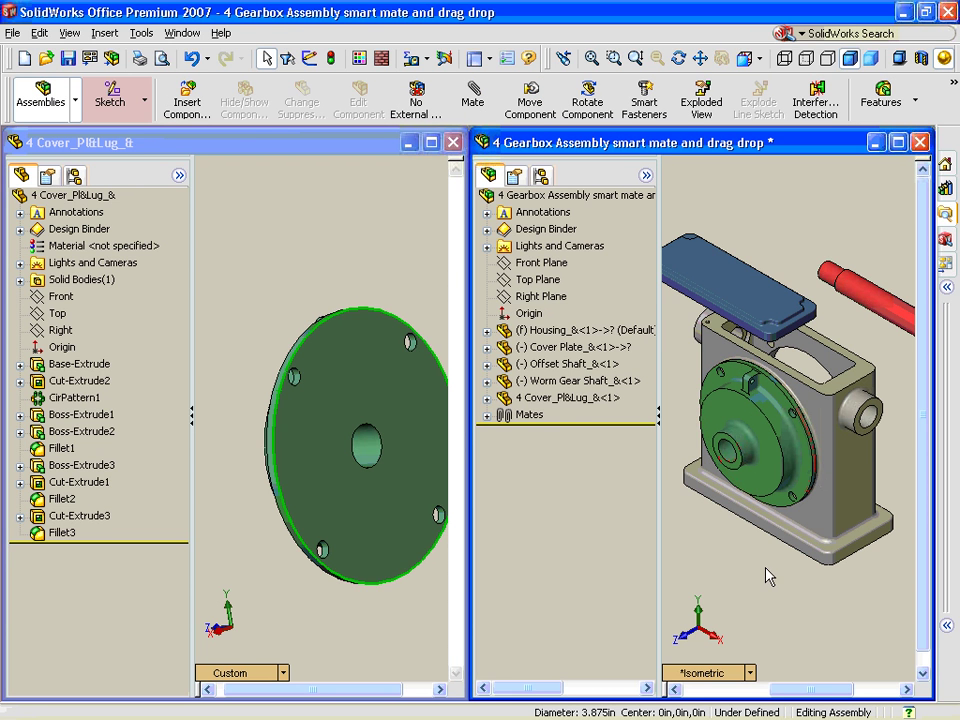
Step: Examine the concentric and coincident mates listed under 4 Cover_Pl&Lug_& in the gearbox assembly
{"action": "left_click", "coordinate": [487, 397]}
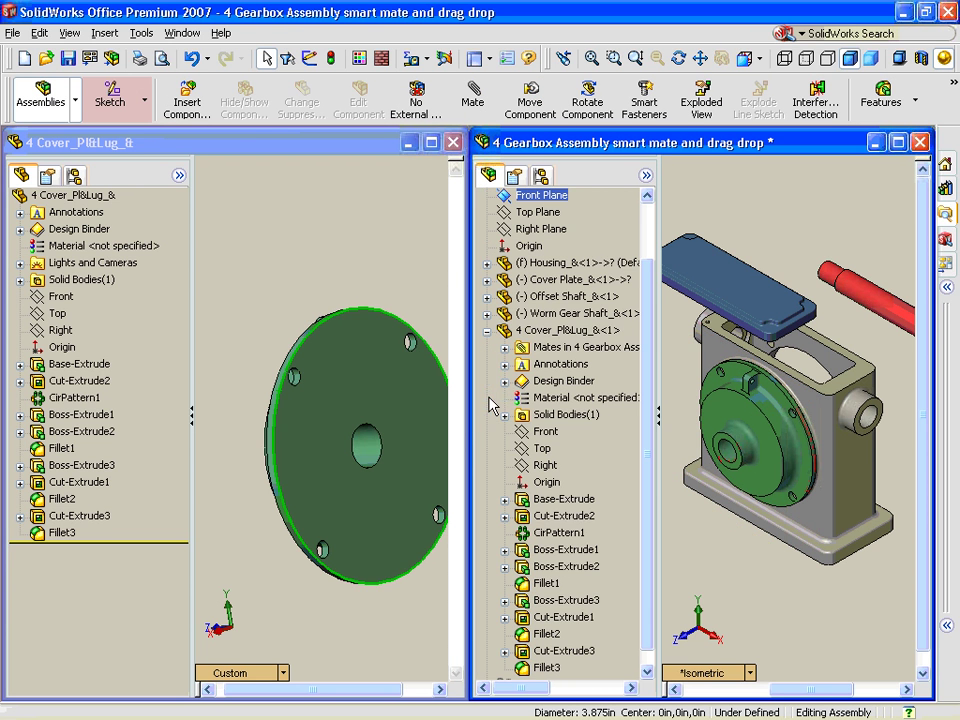
{"action": "left_click", "coordinate": [504, 347]}
{"action": "left_click", "coordinate": [567, 366]}
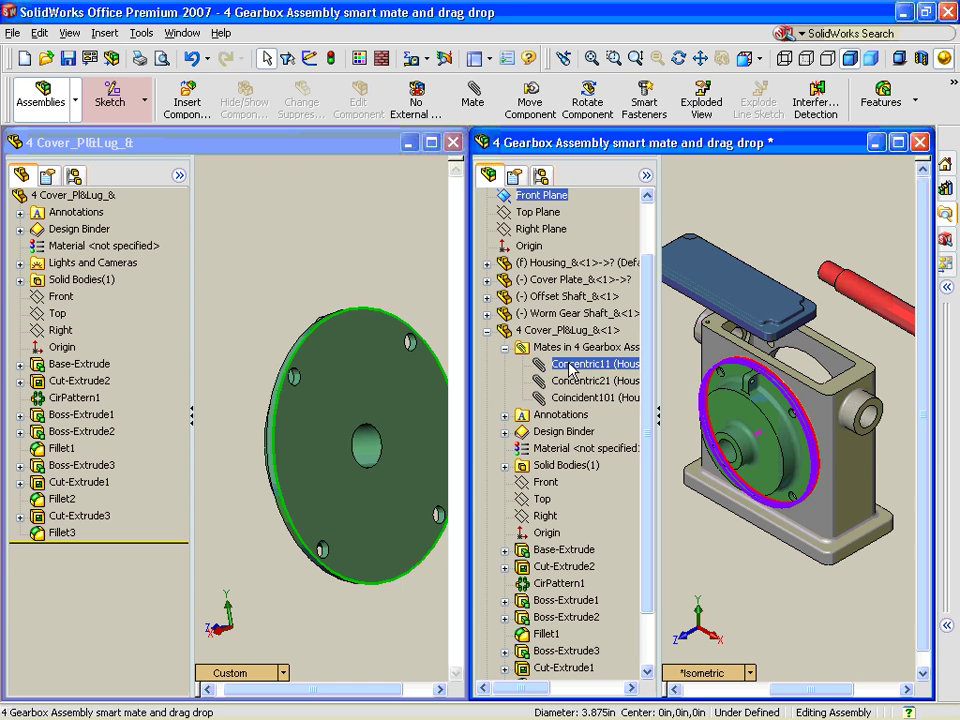
{"action": "left_click", "coordinate": [576, 381]}
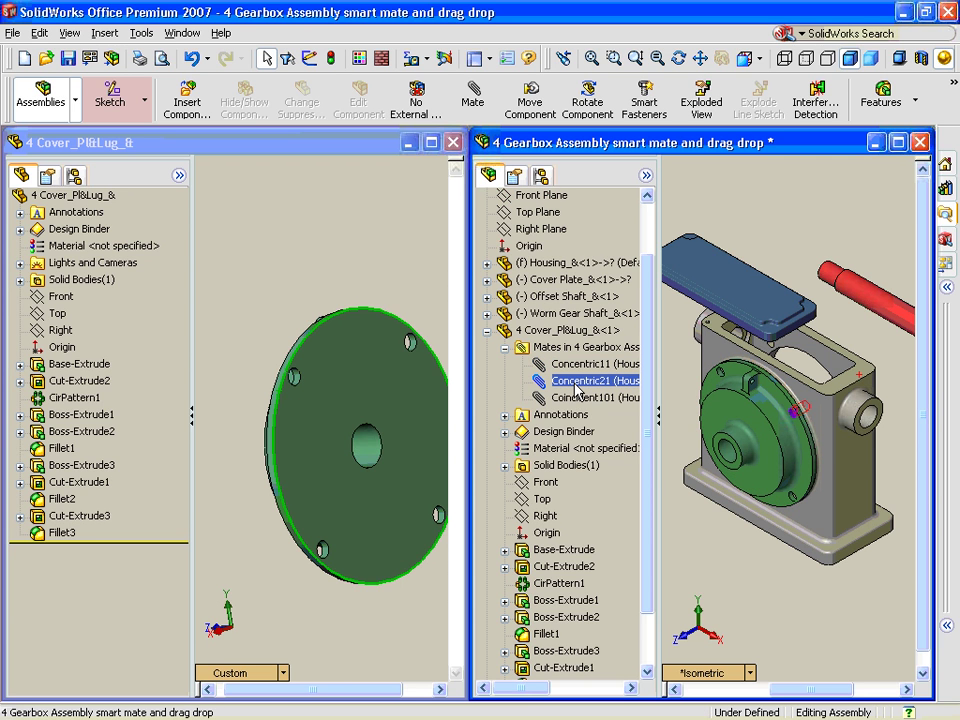
{"action": "left_click", "coordinate": [580, 398]}
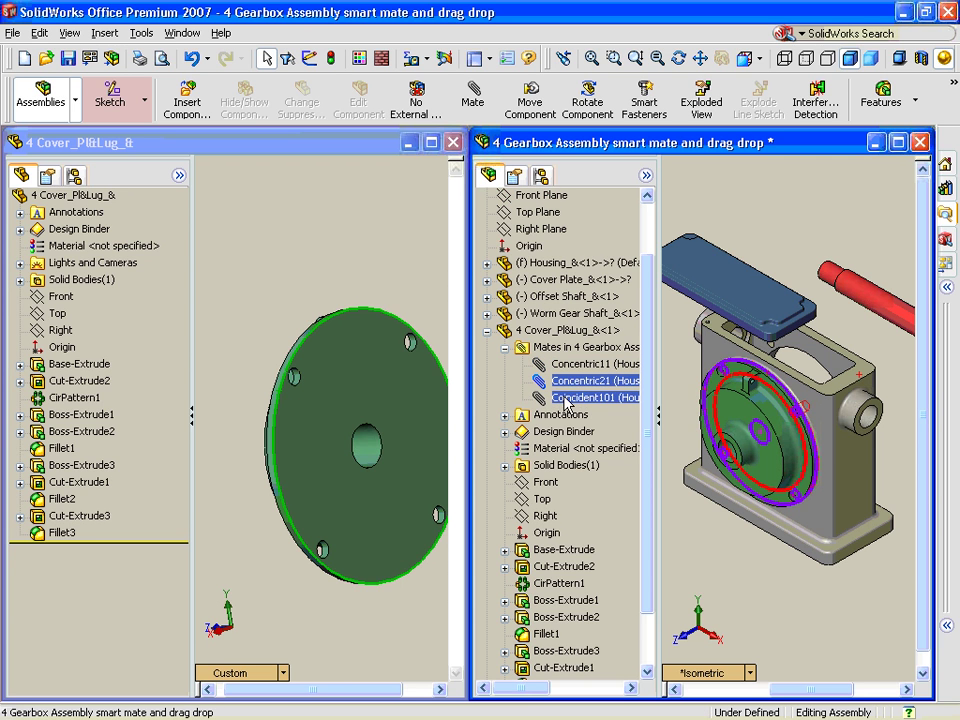
{"action": "left_click", "coordinate": [773, 581]}
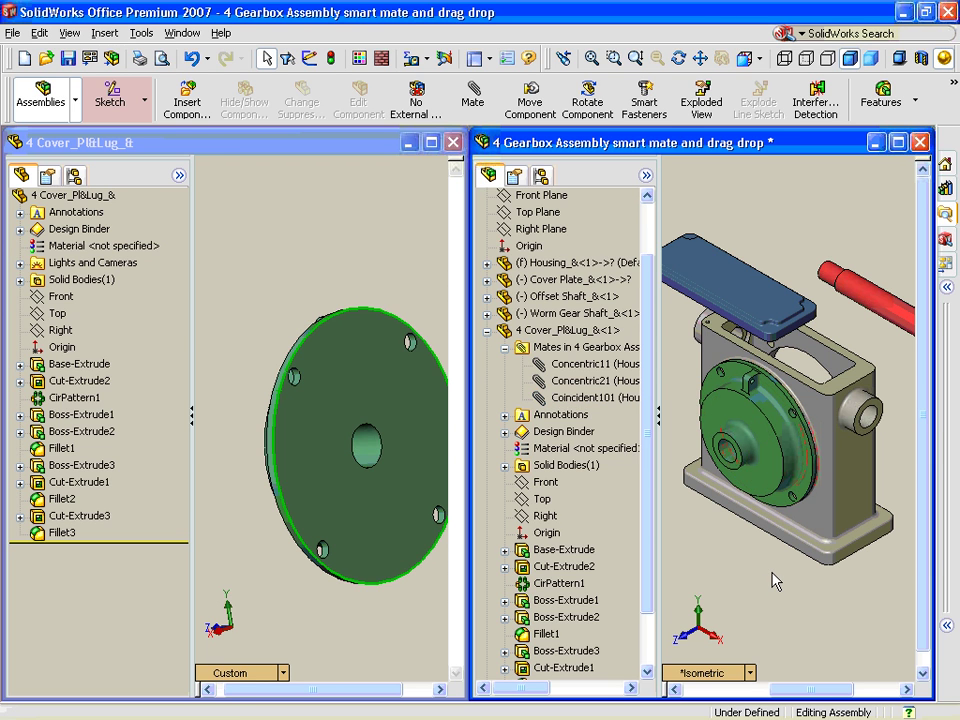
Step: Close the 4 Cover_Pl&Lug_& part and maximize the gearbox assembly with the whole model in view
{"action": "left_click", "coordinate": [454, 143]}
{"action": "left_click", "coordinate": [897, 142]}
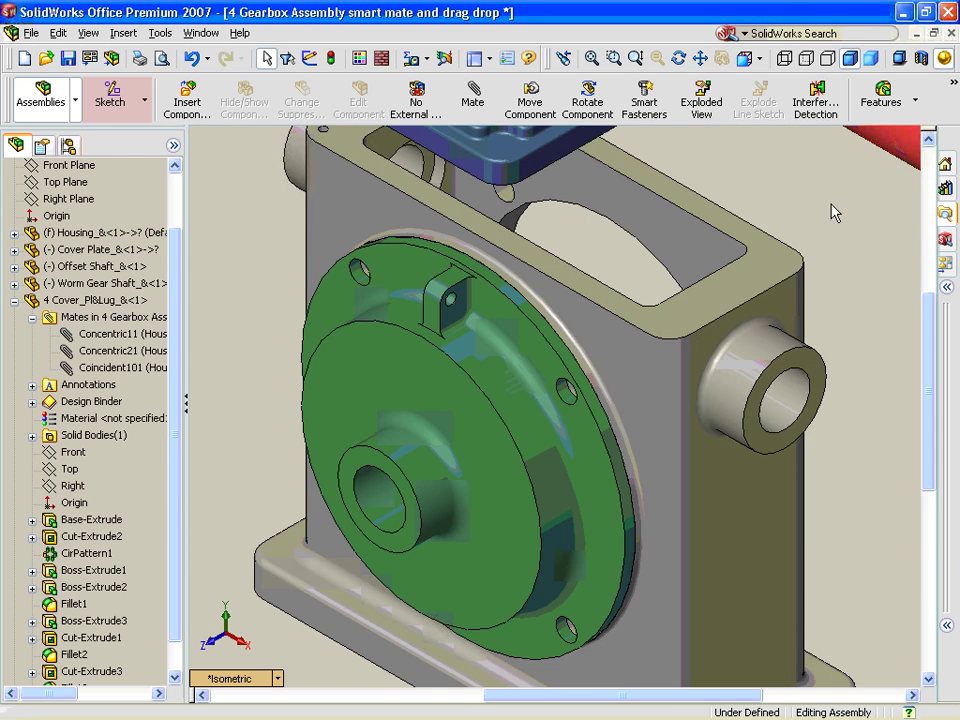
{"action": "key", "text": "f"}
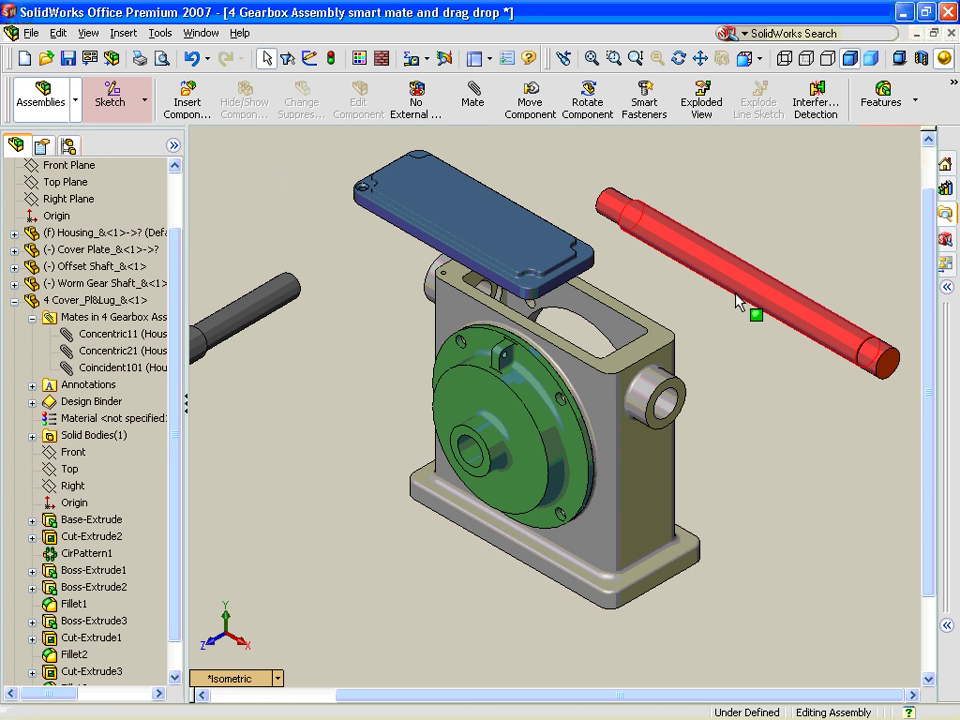
Step: Smart-mate the Offset Shaft concentric with the housing's side boss, and slide the shaft further into the housing
{"action": "left_click_drag", "start_coordinate": [752, 287], "coordinate": [647, 386], "text": "alt"}
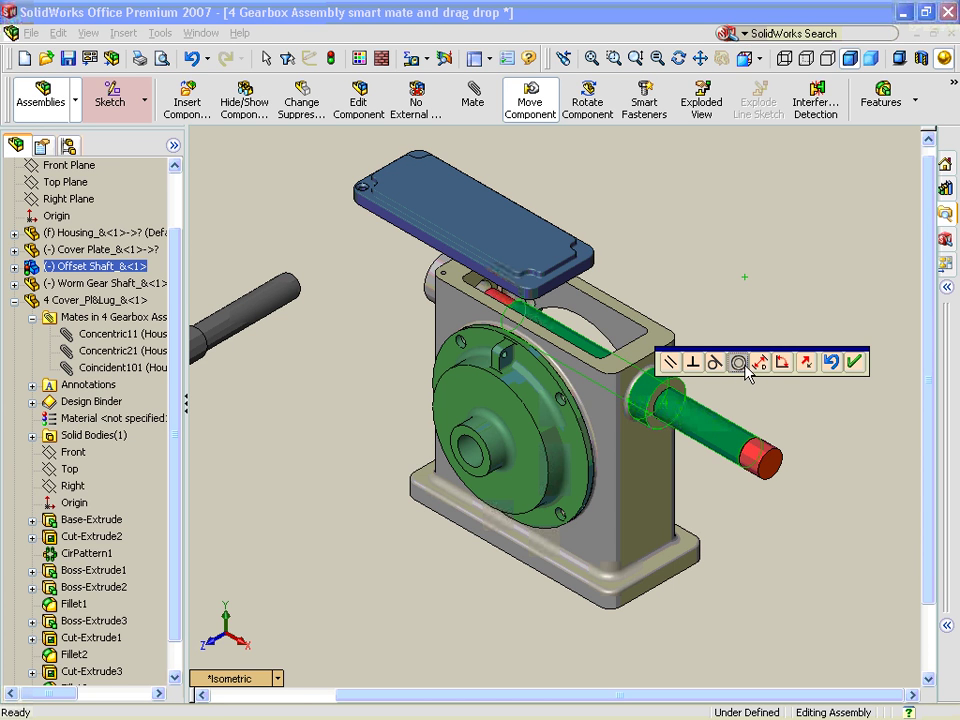
{"action": "left_click", "coordinate": [855, 362]}
{"action": "scroll", "coordinate": [729, 454], "scroll_direction": "down", "scroll_amount": 5}
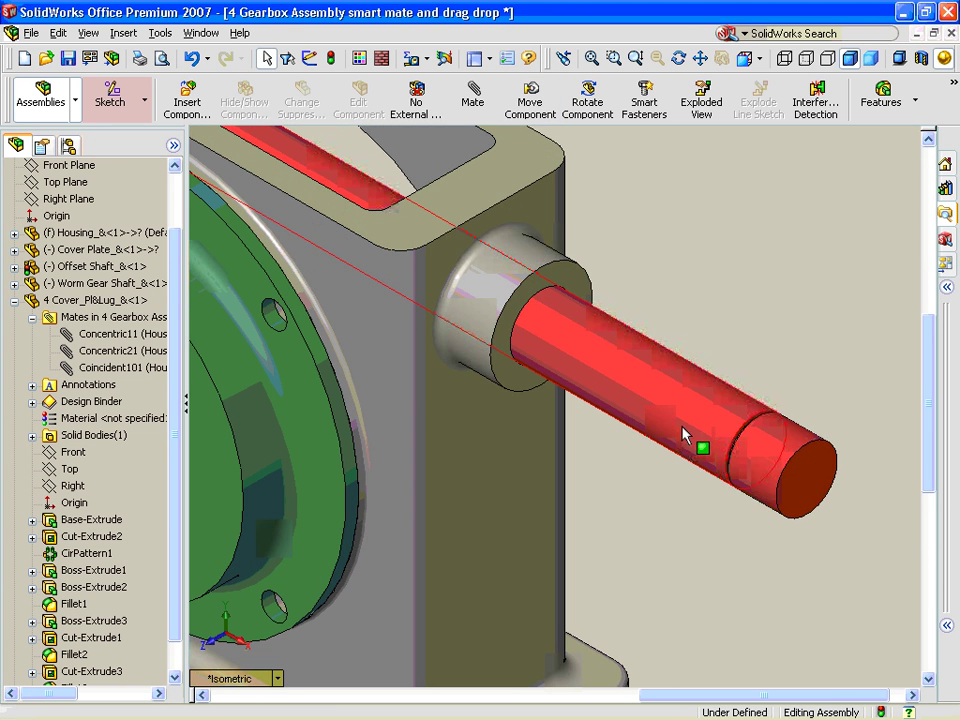
{"action": "left_click", "coordinate": [606, 364]}
Step: Smart-mate the Offset Shaft's narrow shoulder face coincident with the end face of the housing's side boss
{"action": "scroll", "coordinate": [521, 313], "scroll_direction": "down", "scroll_amount": 5}
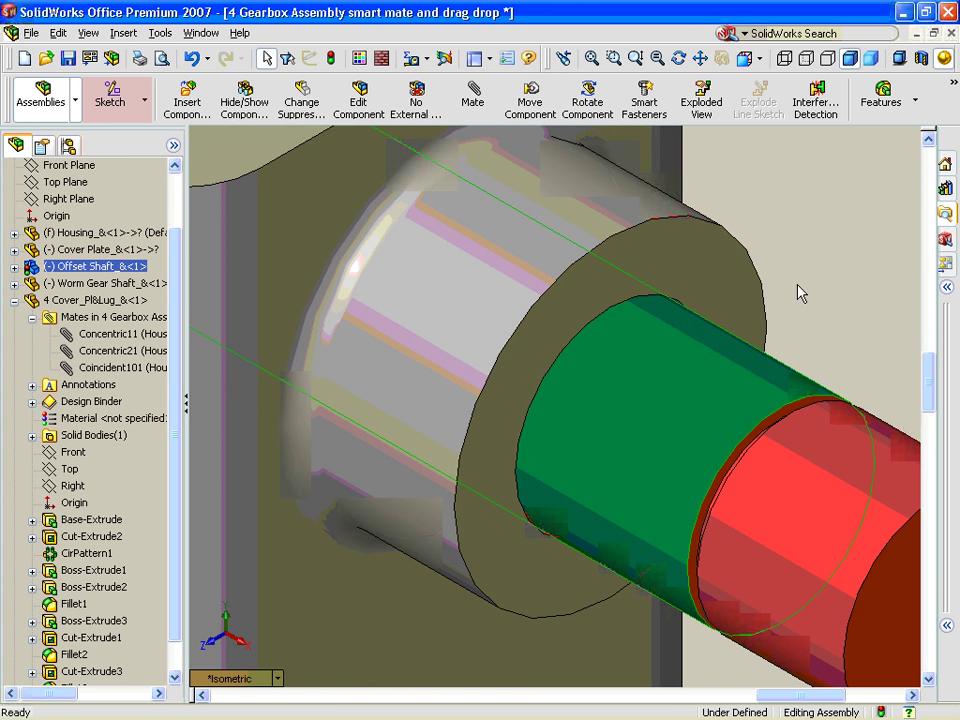
{"action": "left_click", "coordinate": [800, 293]}
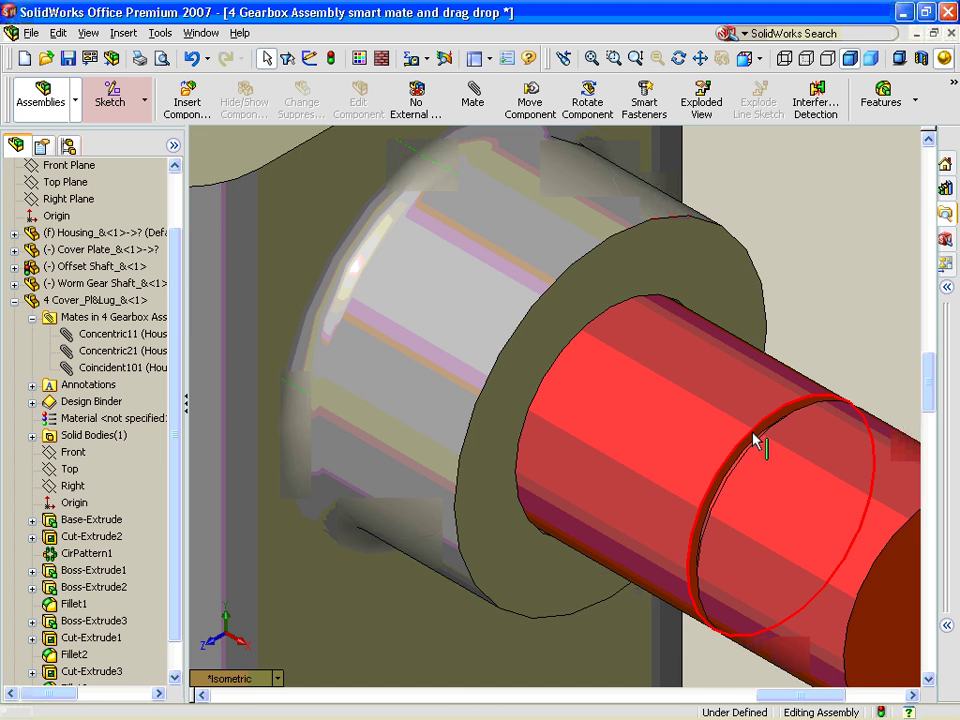
{"action": "scroll", "coordinate": [754, 444], "scroll_direction": "down", "scroll_amount": 2}
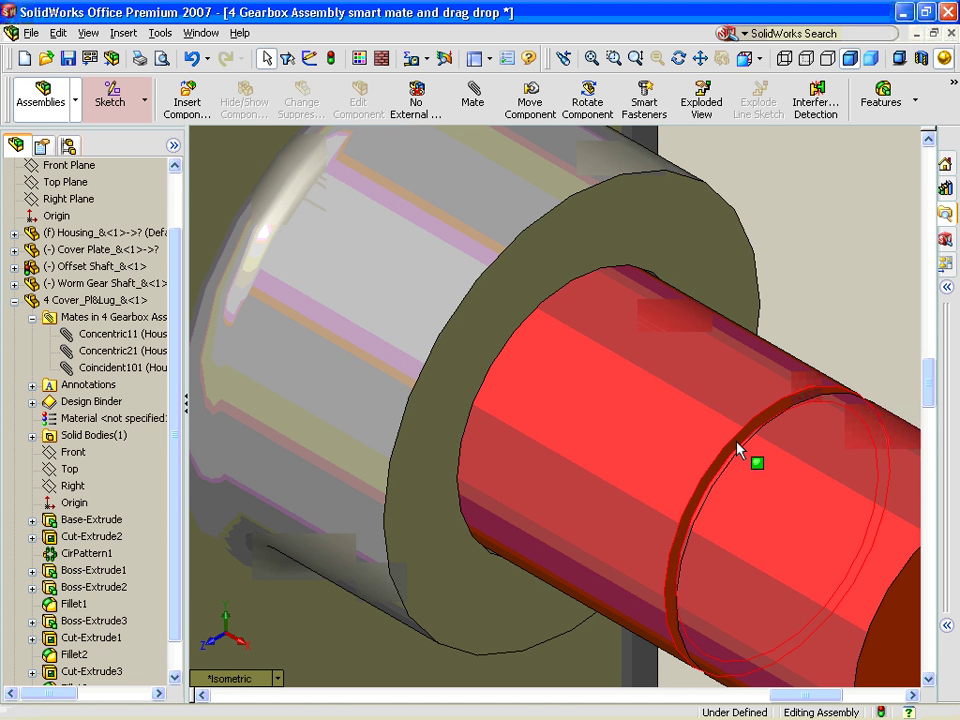
{"action": "left_click_drag", "start_coordinate": [737, 450], "coordinate": [637, 249], "text": "alt"}
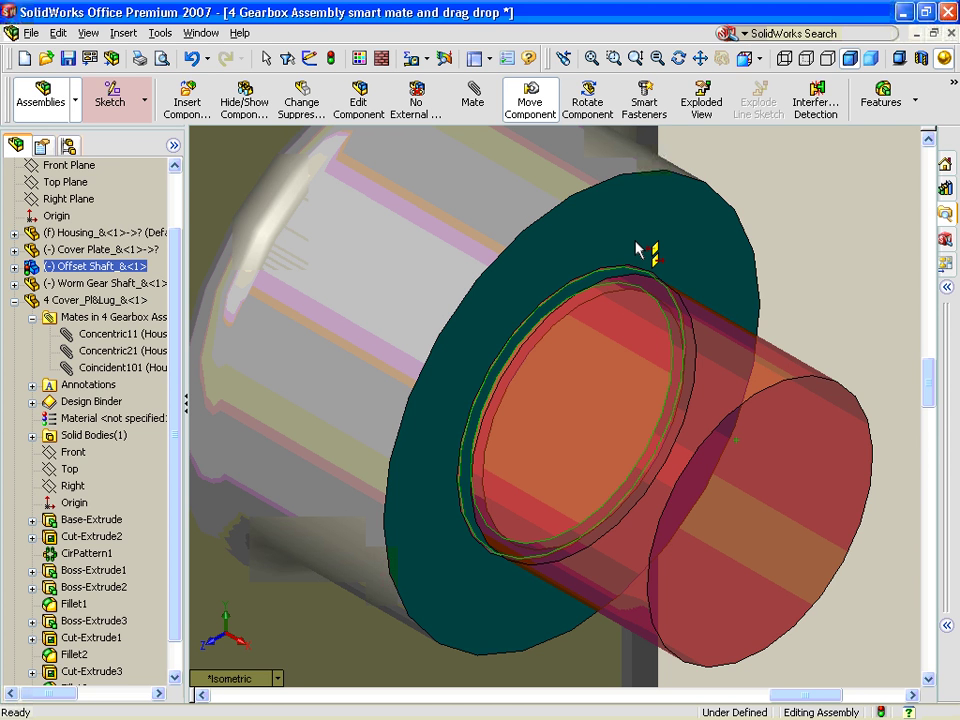
{"action": "left_click_drag", "start_coordinate": [637, 249], "coordinate": [637, 249], "text": "alt"}
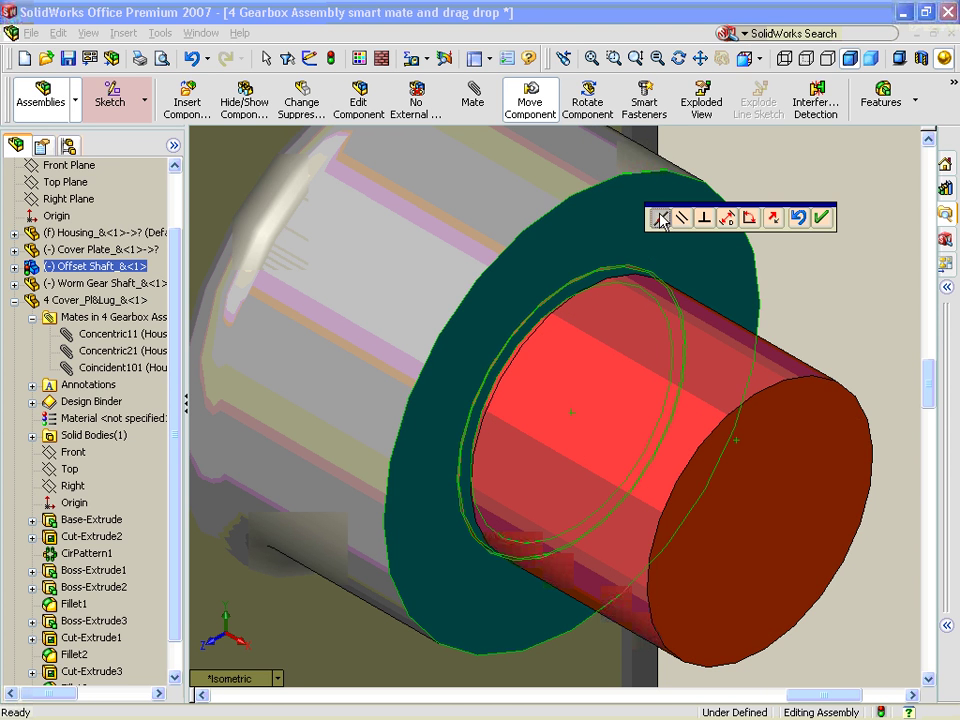
{"action": "left_click", "coordinate": [822, 218]}
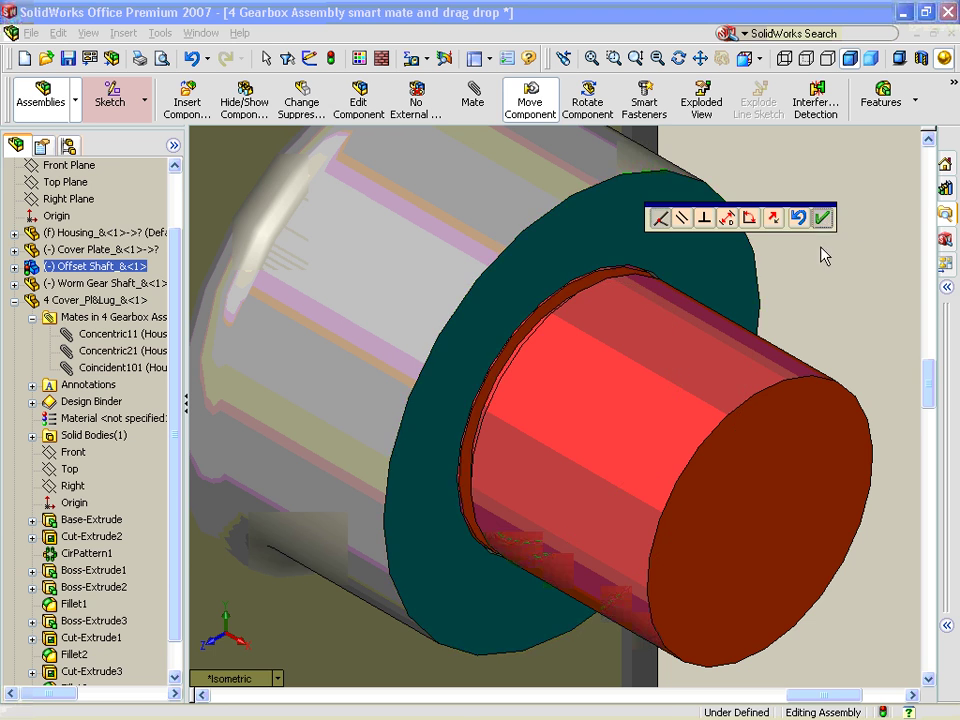
Step: Rotate the Worm Gear Shaft and smart-mate the circular edge under its head to the cover hub's bore edge, flipping the alignment so the shaft runs inward
{"action": "key", "text": "f"}
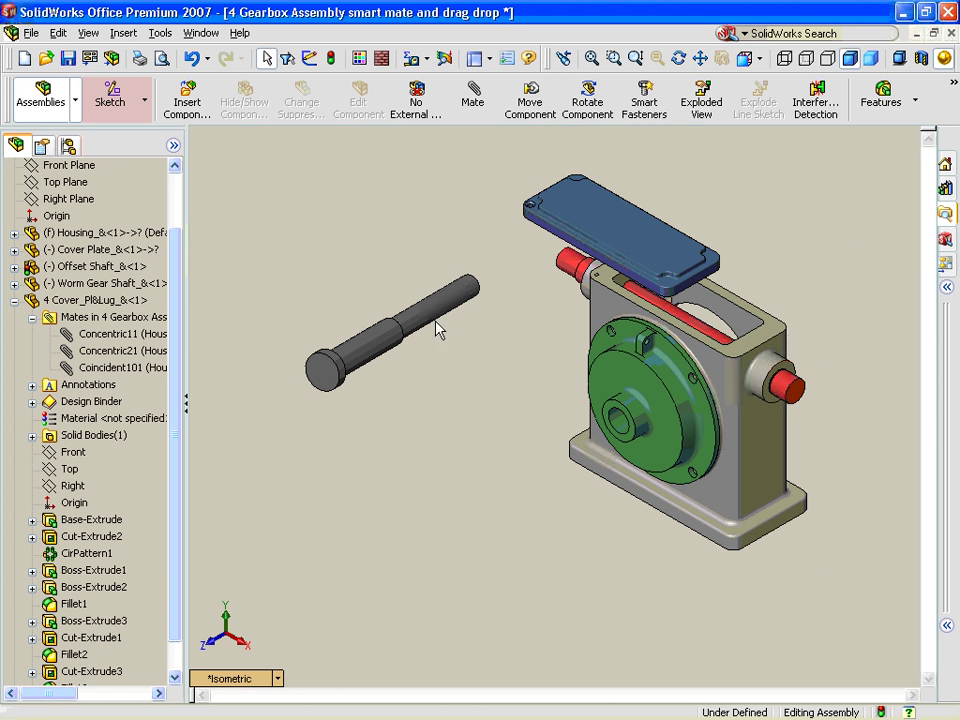
{"action": "right_click_drag", "start_coordinate": [436, 330], "coordinate": [320, 446]}
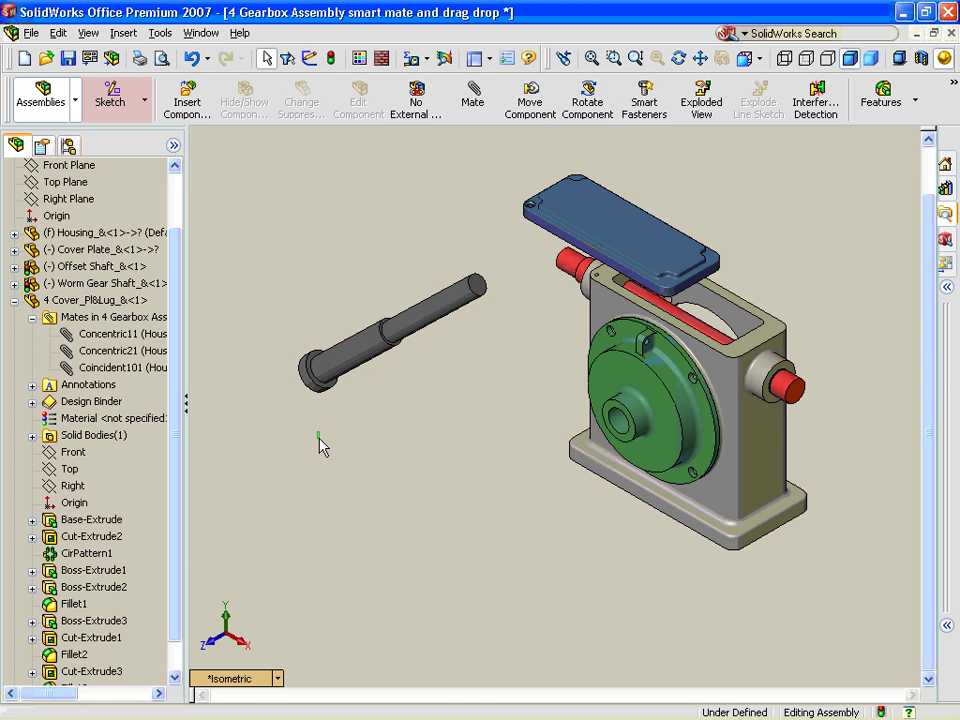
{"action": "scroll", "coordinate": [352, 393], "scroll_direction": "down", "scroll_amount": 3}
{"action": "scroll", "coordinate": [596, 420], "scroll_direction": "down", "scroll_amount": 2}
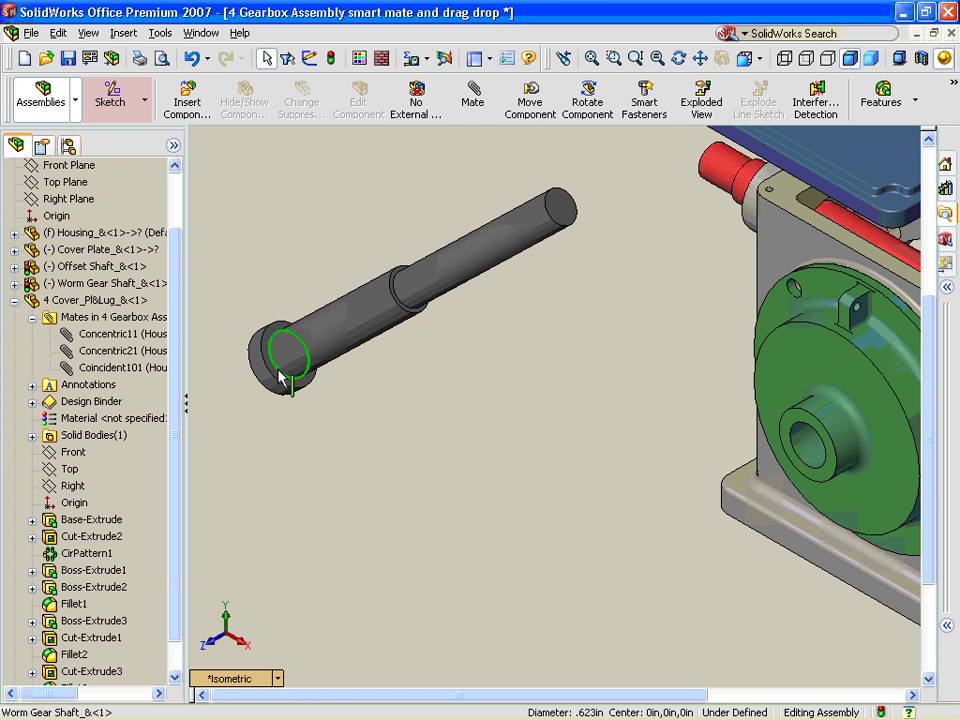
{"action": "left_click_drag", "start_coordinate": [280, 372], "coordinate": [838, 473], "text": "alt"}
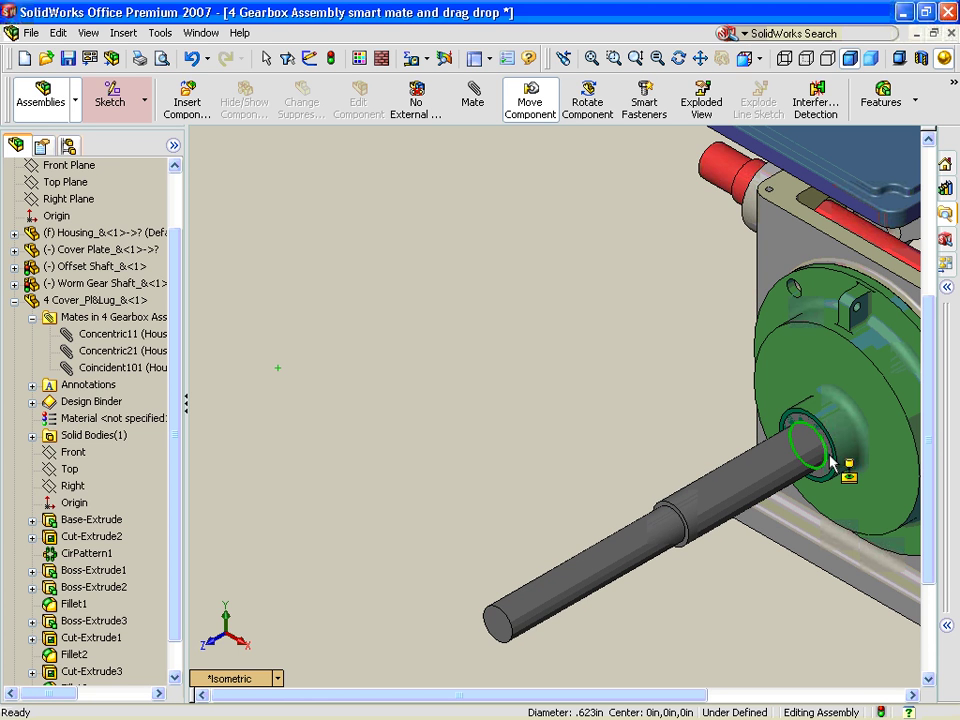
{"action": "left_click_drag", "start_coordinate": [828, 455], "coordinate": [829, 453], "text": "alt"}
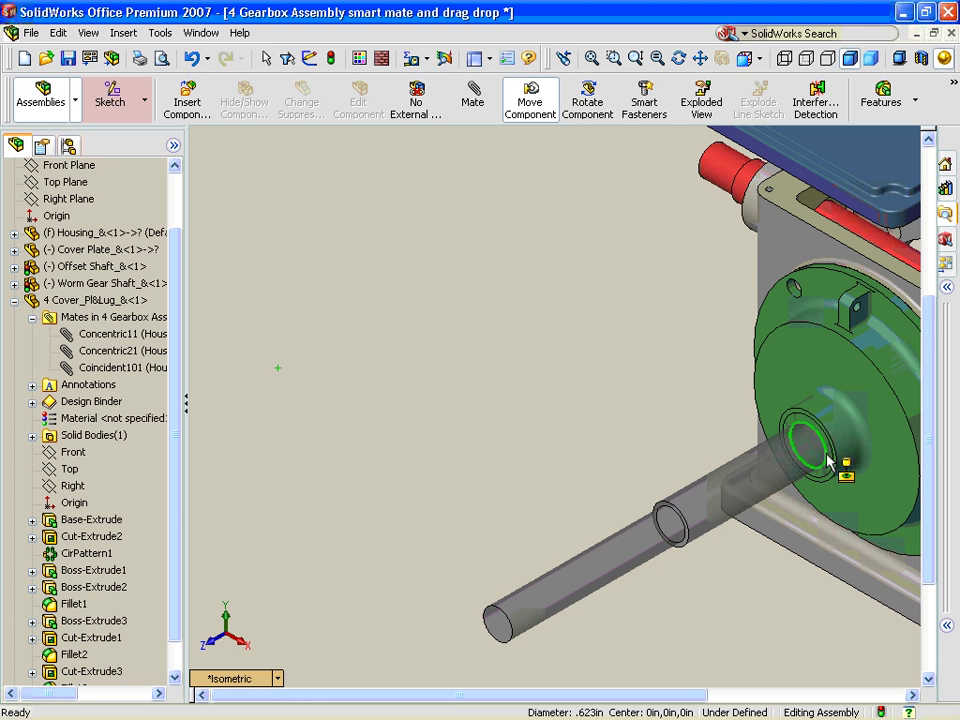
{"action": "left_click_drag", "start_coordinate": [828, 461], "coordinate": [828, 461], "text": "alt"}
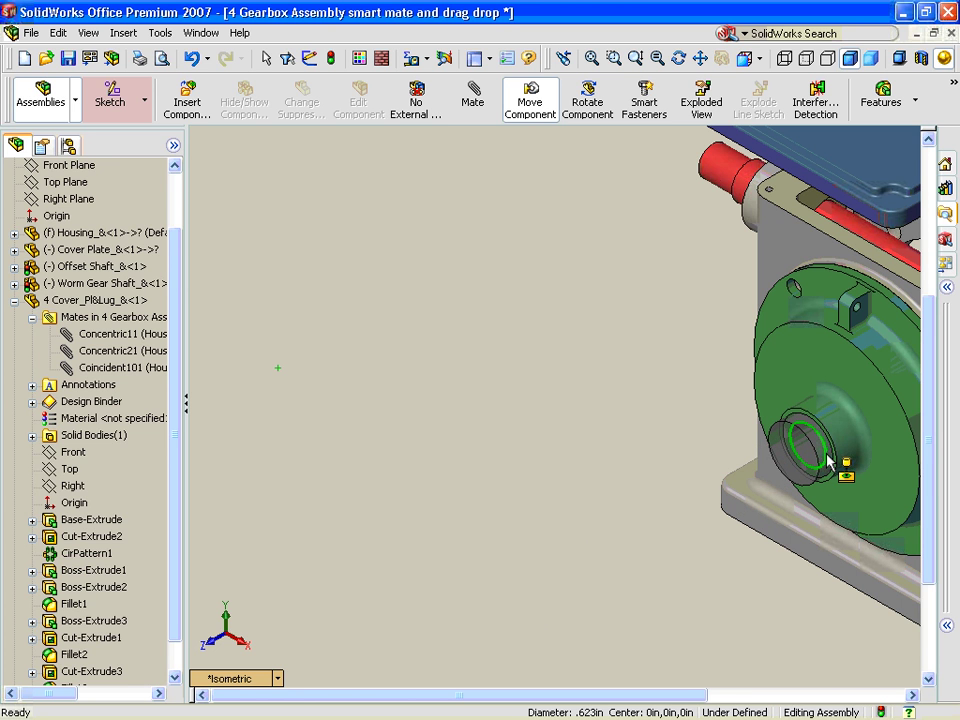
Step: Collapse the cover's tree entry and examine the concentric and coincident mates listed under the Worm Gear Shaft
{"action": "left_click", "coordinate": [44, 302]}
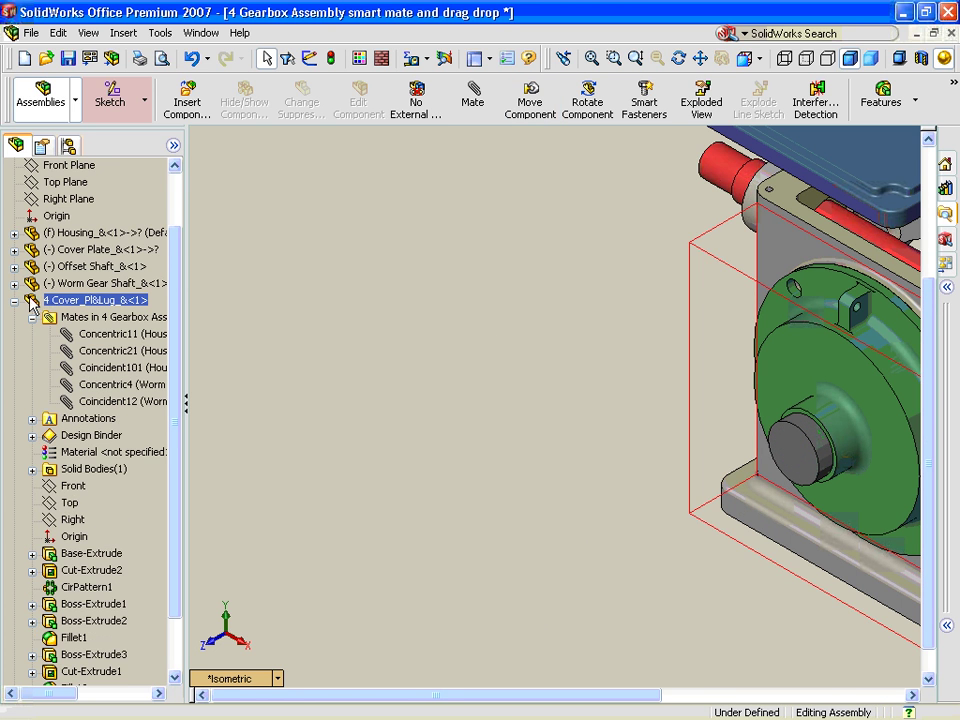
{"action": "left_click", "coordinate": [14, 300]}
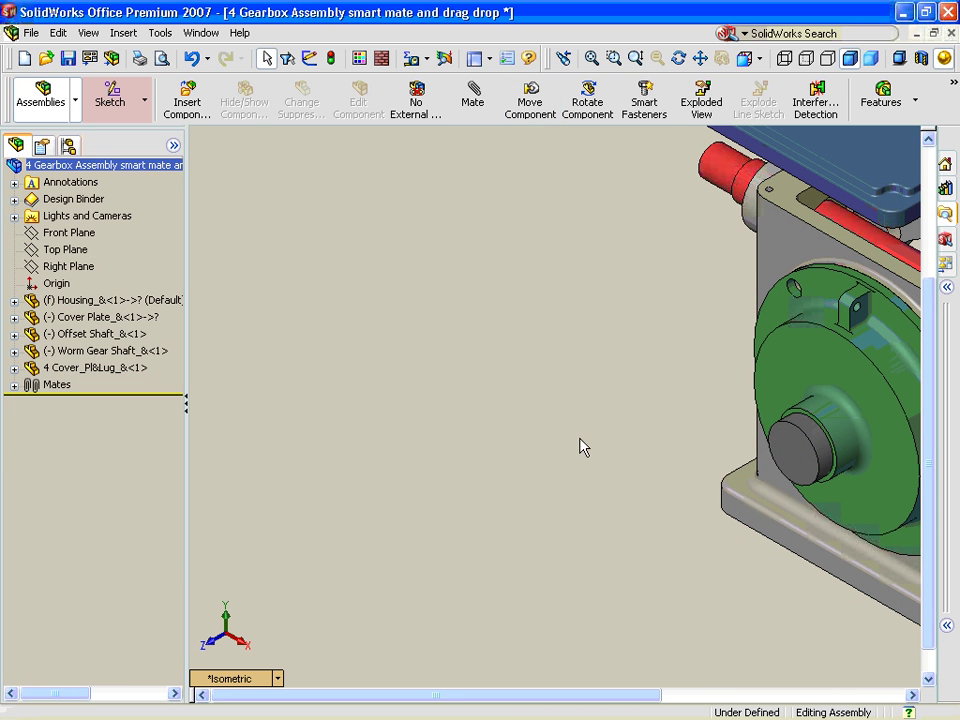
{"action": "left_click", "coordinate": [800, 448]}
{"action": "left_click", "coordinate": [14, 350]}
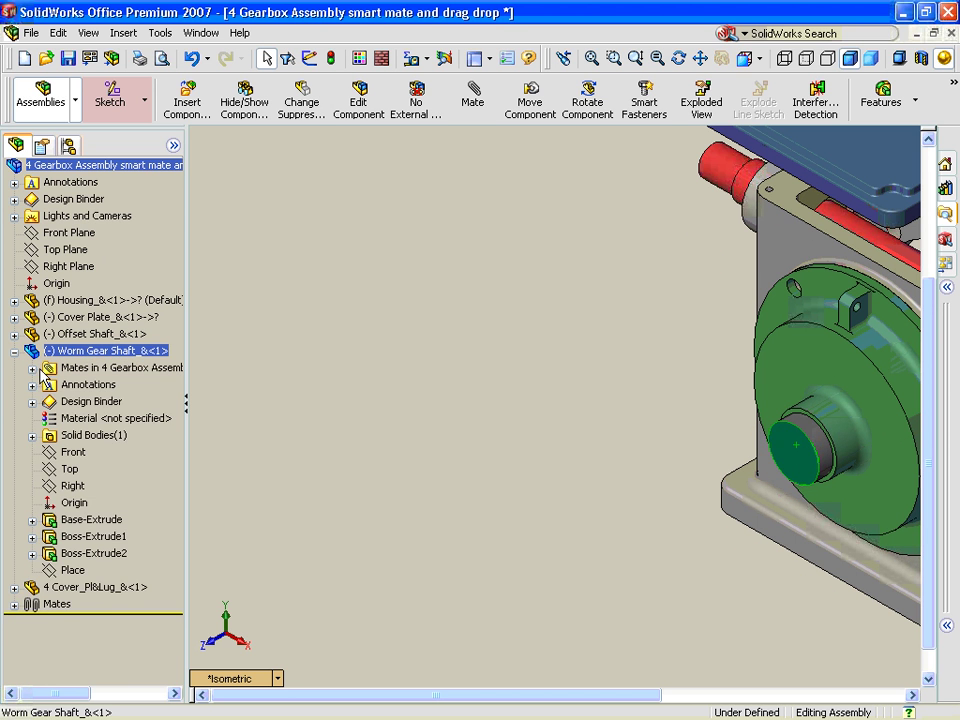
{"action": "left_click", "coordinate": [32, 367]}
{"action": "left_click", "coordinate": [110, 384]}
{"action": "left_click", "coordinate": [107, 401], "text": "ctrl"}
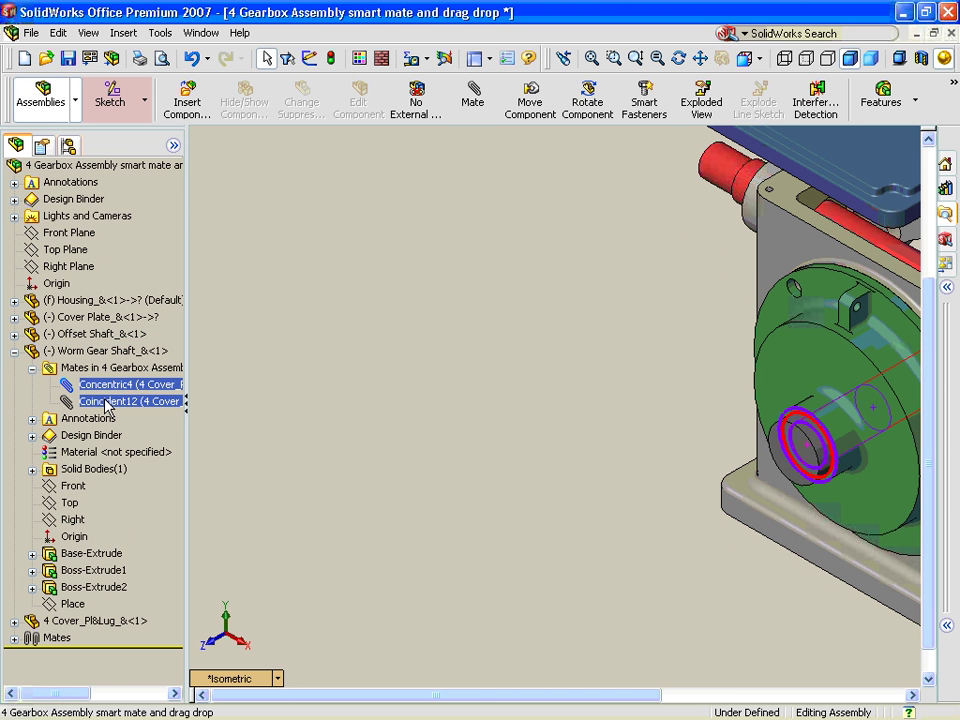
Step: Smart-mate the Cover Plate's rounded corner face concentric with the housing's corner, and its long side face coincident with the housing's front face
{"action": "middle_click_drag", "start_coordinate": [399, 493], "coordinate": [311, 540], "text": "ctrl"}
{"action": "left_click", "coordinate": [397, 467]}
{"action": "middle_click_drag", "start_coordinate": [397, 467], "coordinate": [418, 347], "text": "ctrl"}
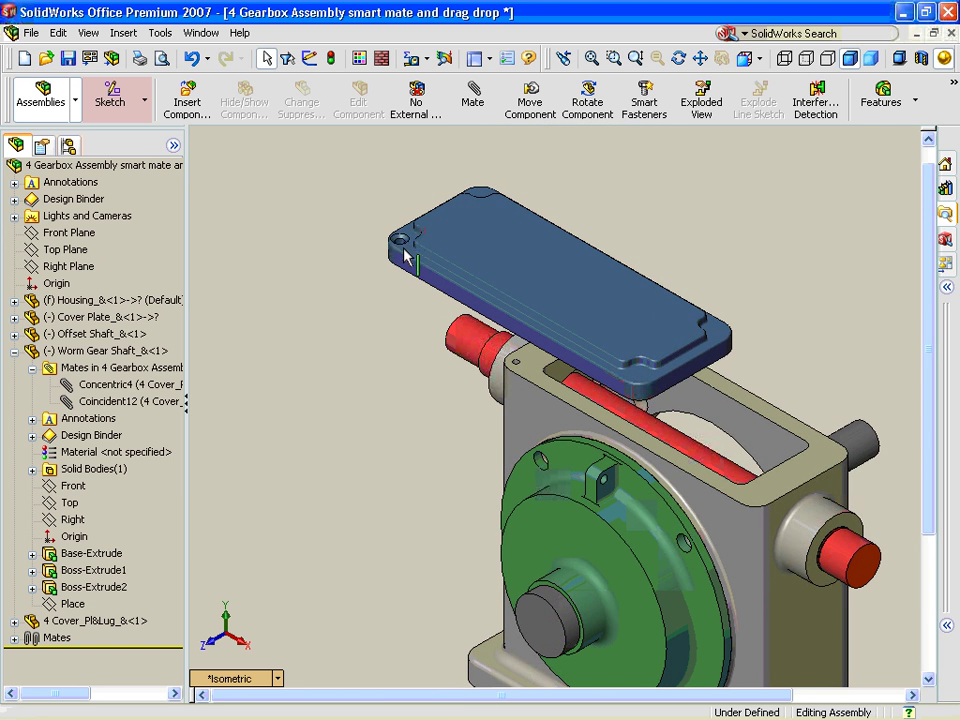
{"action": "scroll", "coordinate": [407, 262], "scroll_direction": "down", "scroll_amount": 4}
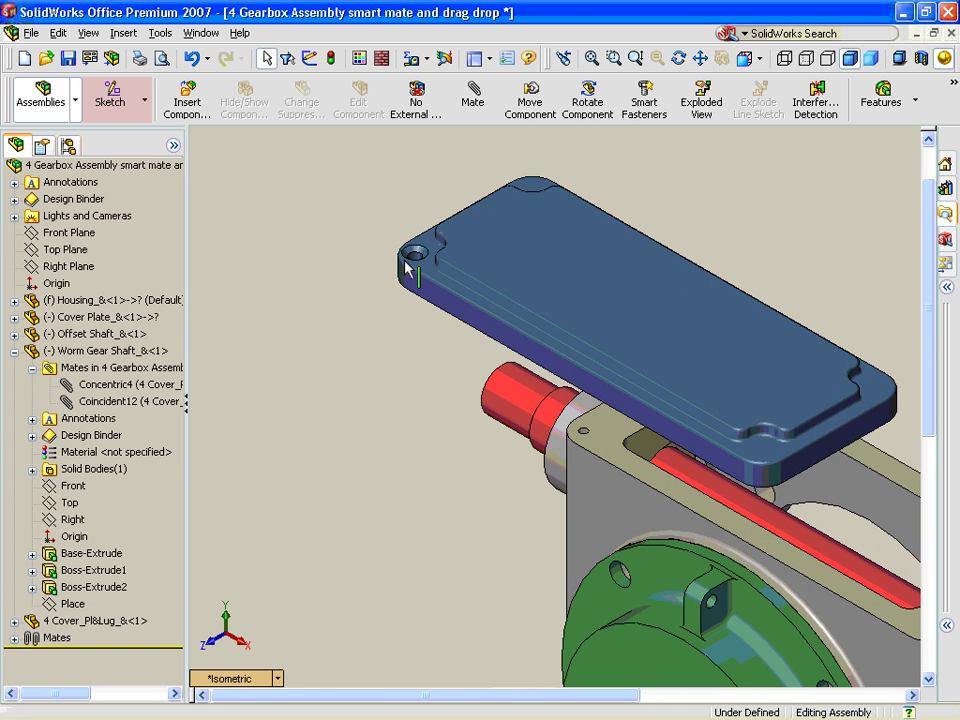
{"action": "left_click_drag", "start_coordinate": [400, 278], "coordinate": [575, 488], "text": "alt"}
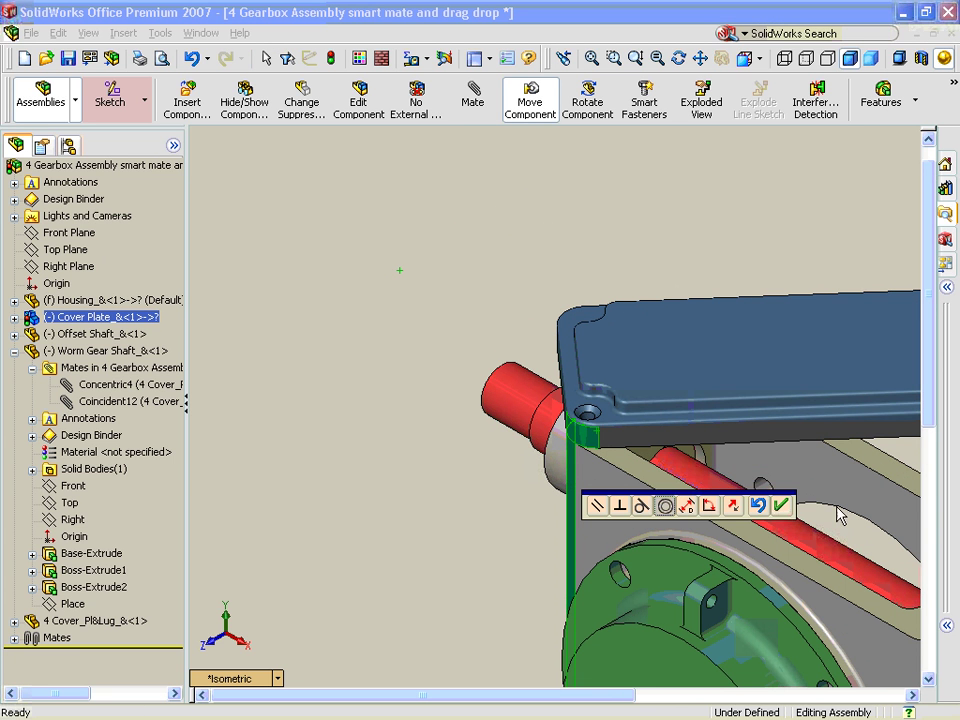
{"action": "left_click", "coordinate": [781, 505]}
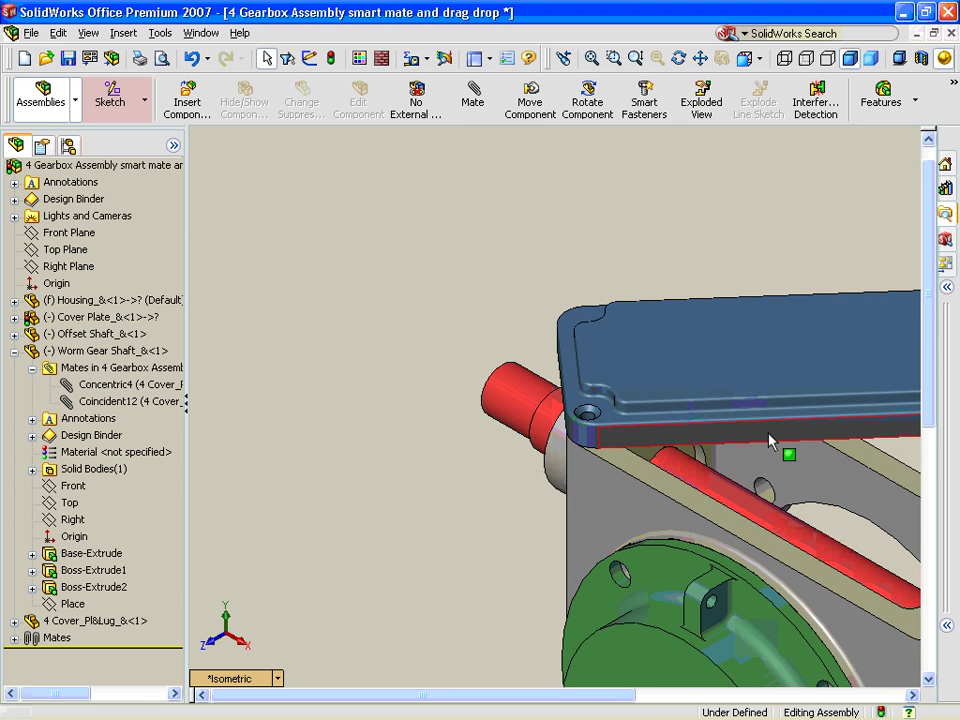
{"action": "left_click_drag", "start_coordinate": [770, 440], "coordinate": [655, 514], "text": "alt"}
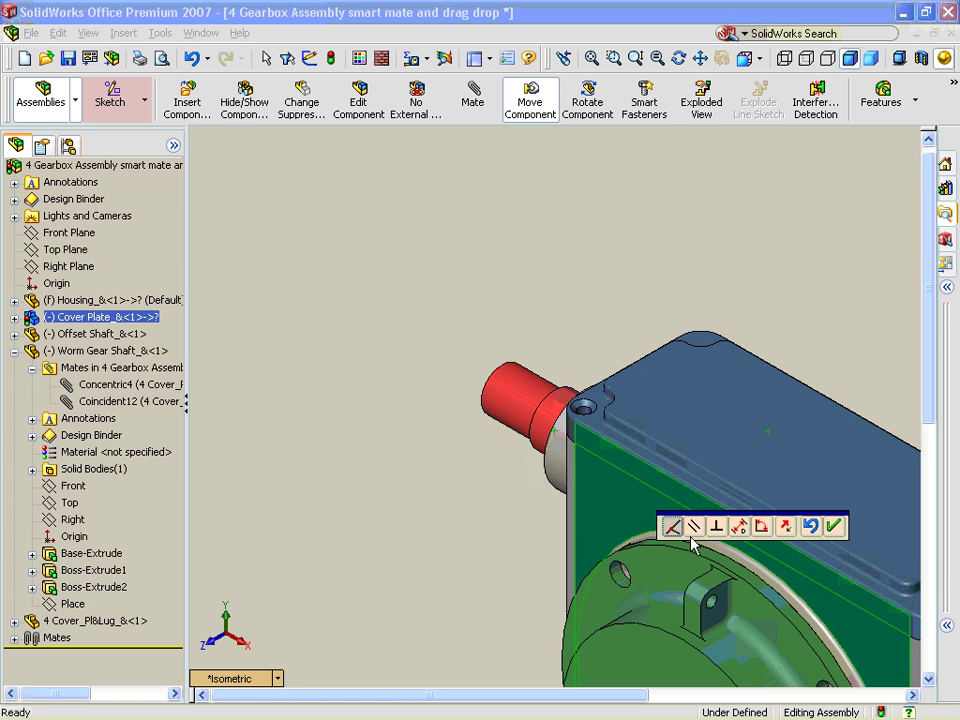
{"action": "left_click", "coordinate": [833, 526]}
Step: Activate the SolidWorks Toolbox and SolidWorks Toolbox Browser add-ins
{"action": "middle_click_drag", "start_coordinate": [626, 480], "coordinate": [599, 442]}
{"action": "scroll", "coordinate": [589, 418], "scroll_direction": "down", "scroll_amount": 5}
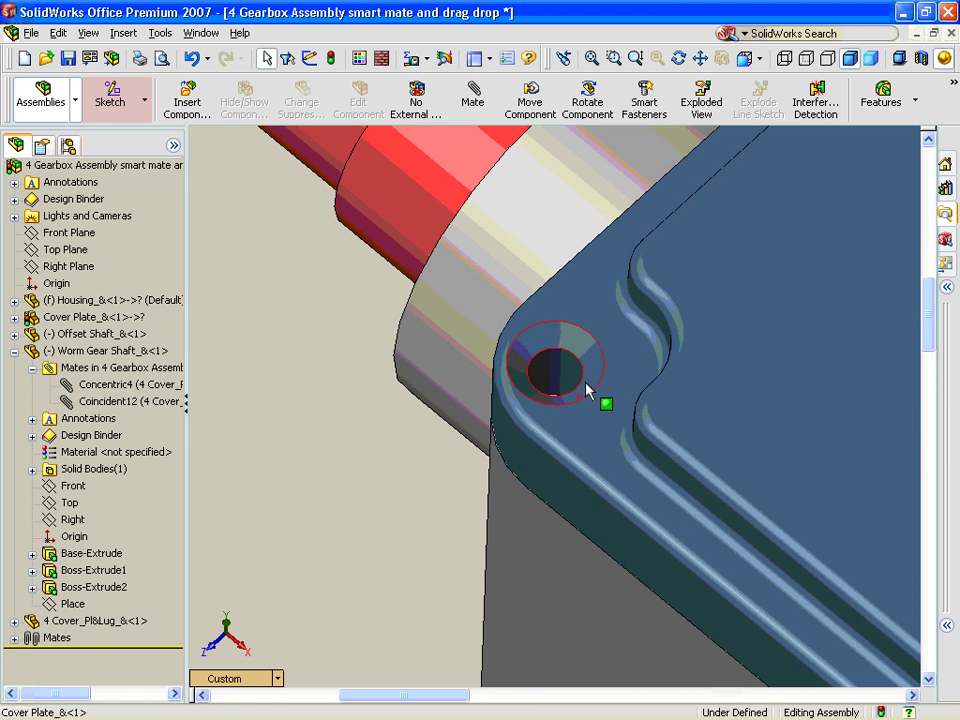
{"action": "middle_click_drag", "start_coordinate": [575, 388], "coordinate": [574, 407]}
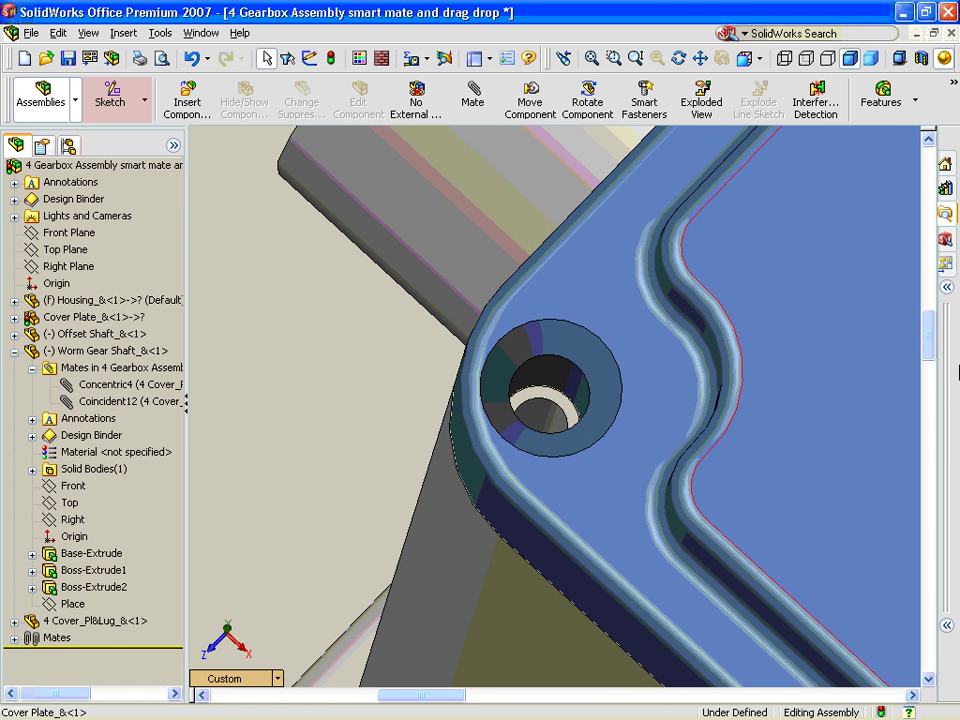
{"action": "left_click", "coordinate": [948, 191]}
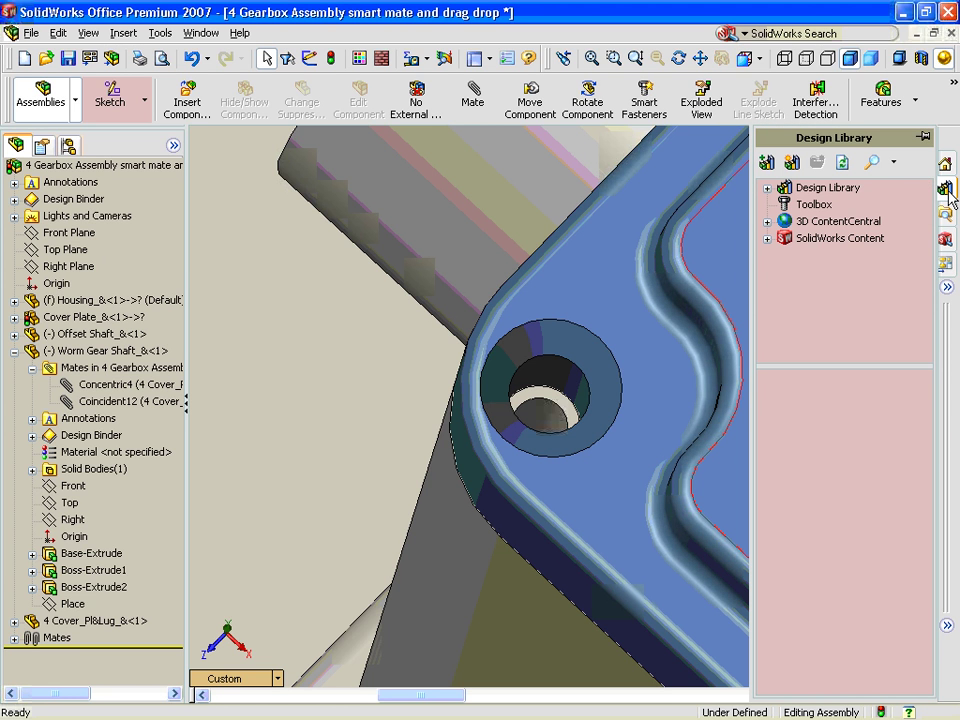
{"action": "left_click", "coordinate": [160, 33]}
{"action": "left_click", "coordinate": [266, 523]}
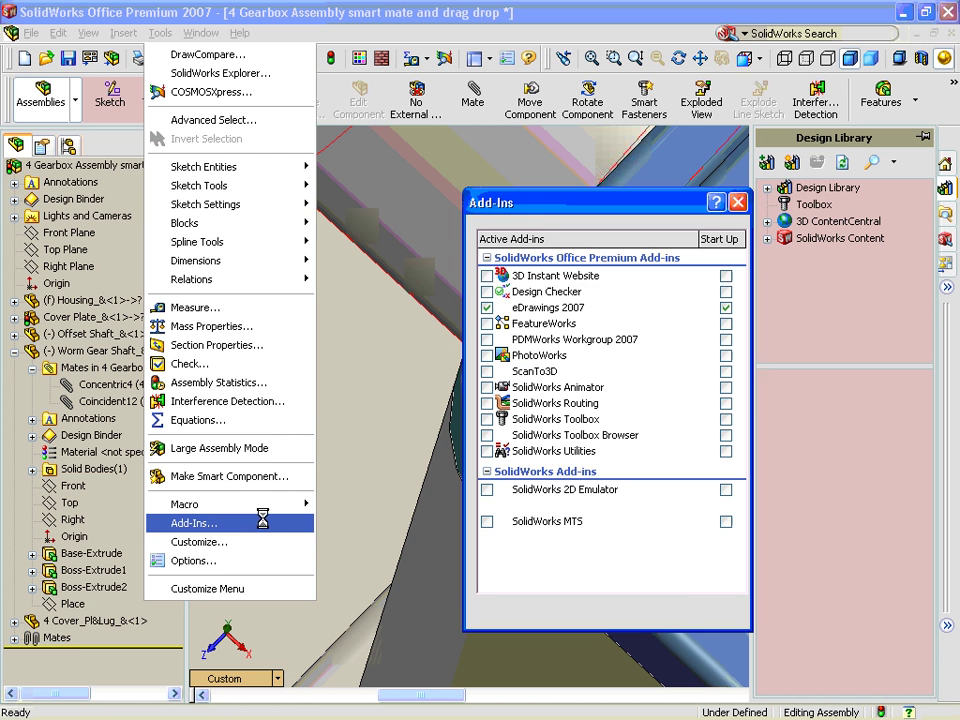
{"action": "left_click", "coordinate": [487, 419]}
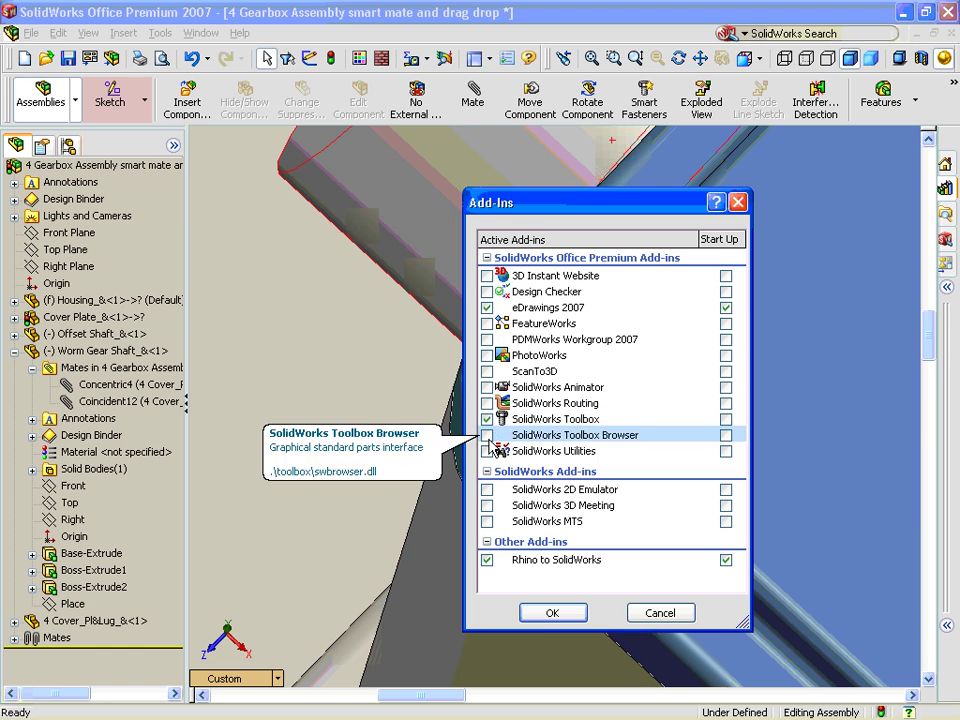
{"action": "left_click", "coordinate": [487, 435]}
{"action": "left_click", "coordinate": [540, 614]}
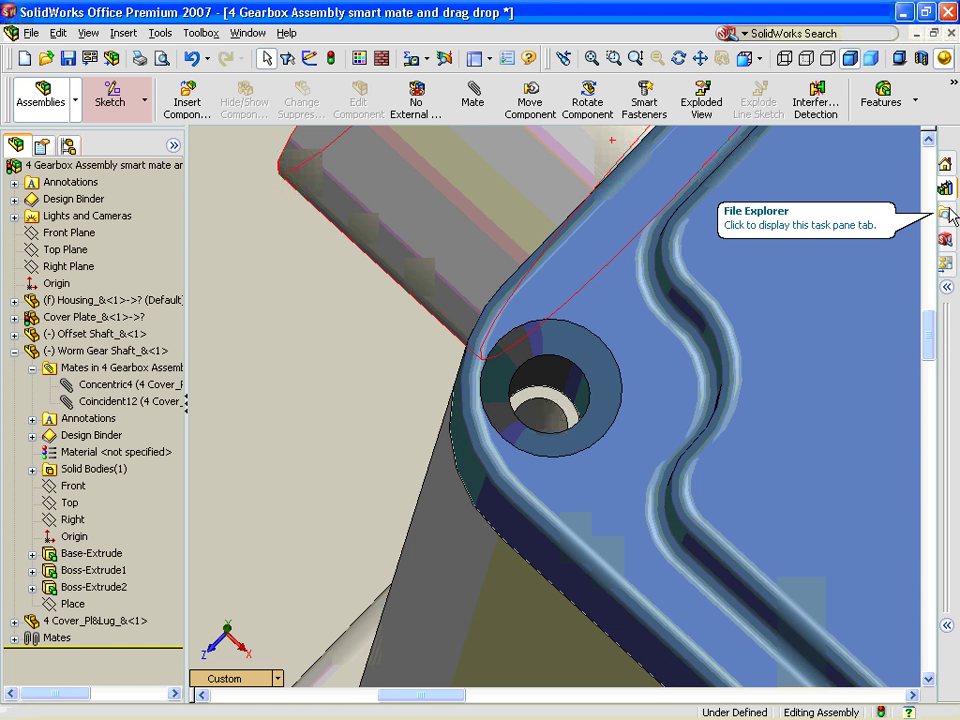
Step: Browse the Toolbox library's Ansi Inch bolts and screws to the second machine screws category
{"action": "left_click", "coordinate": [946, 189]}
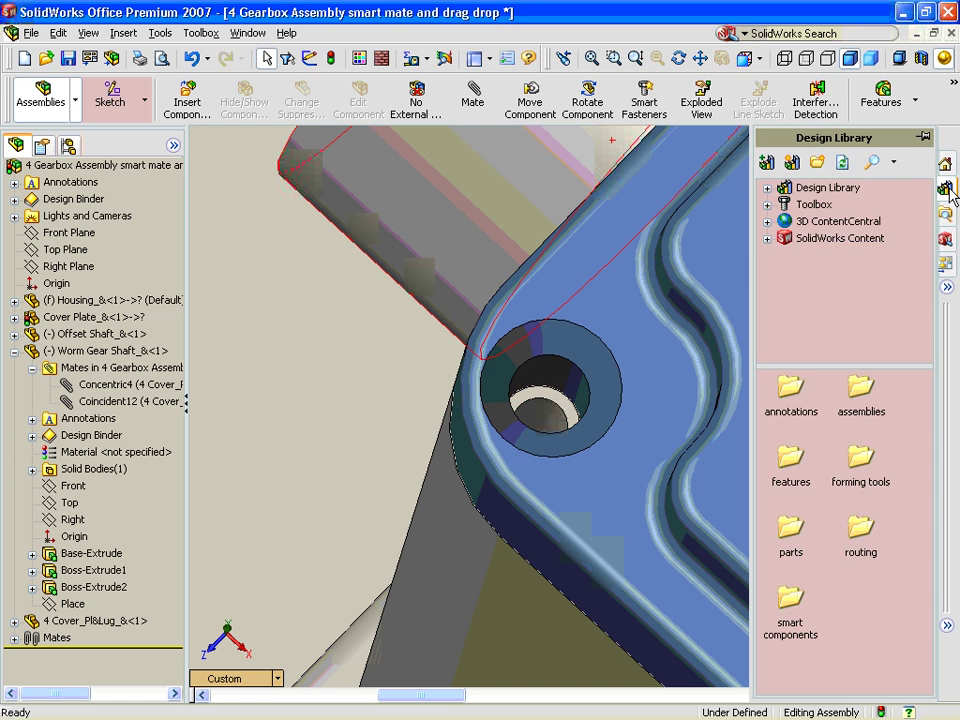
{"action": "double_click", "coordinate": [812, 205]}
{"action": "double_click", "coordinate": [834, 207]}
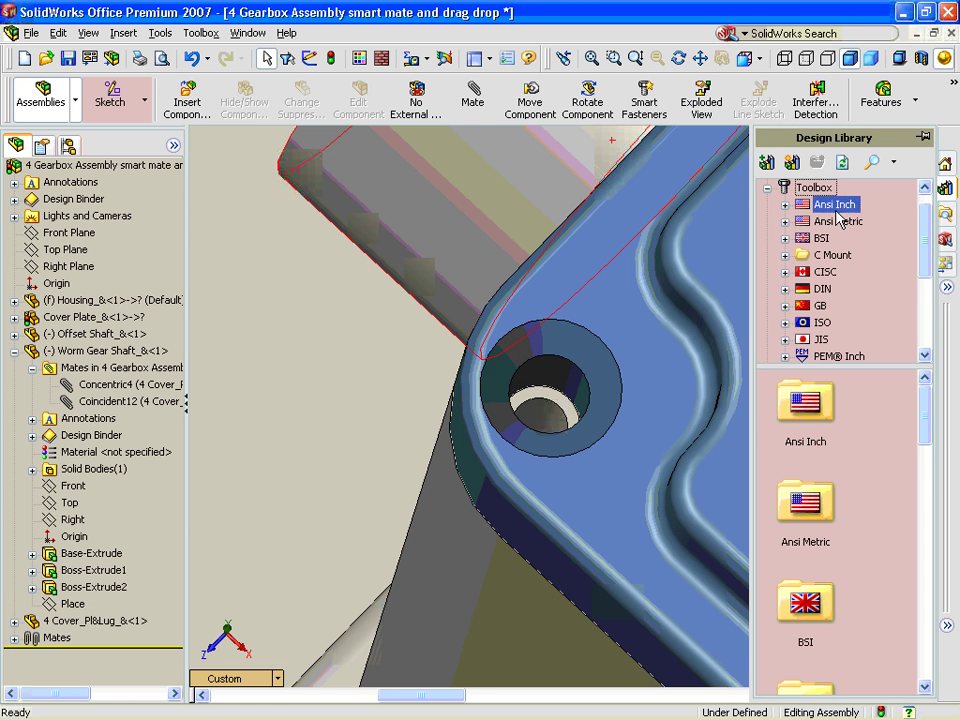
{"action": "double_click", "coordinate": [849, 222]}
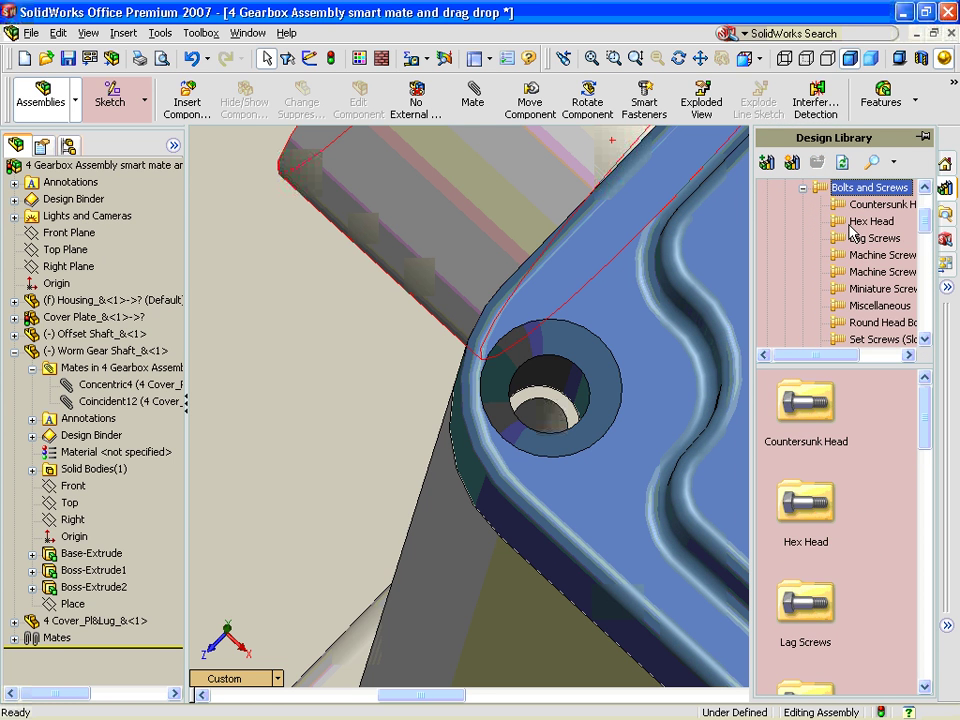
{"action": "left_click", "coordinate": [877, 272]}
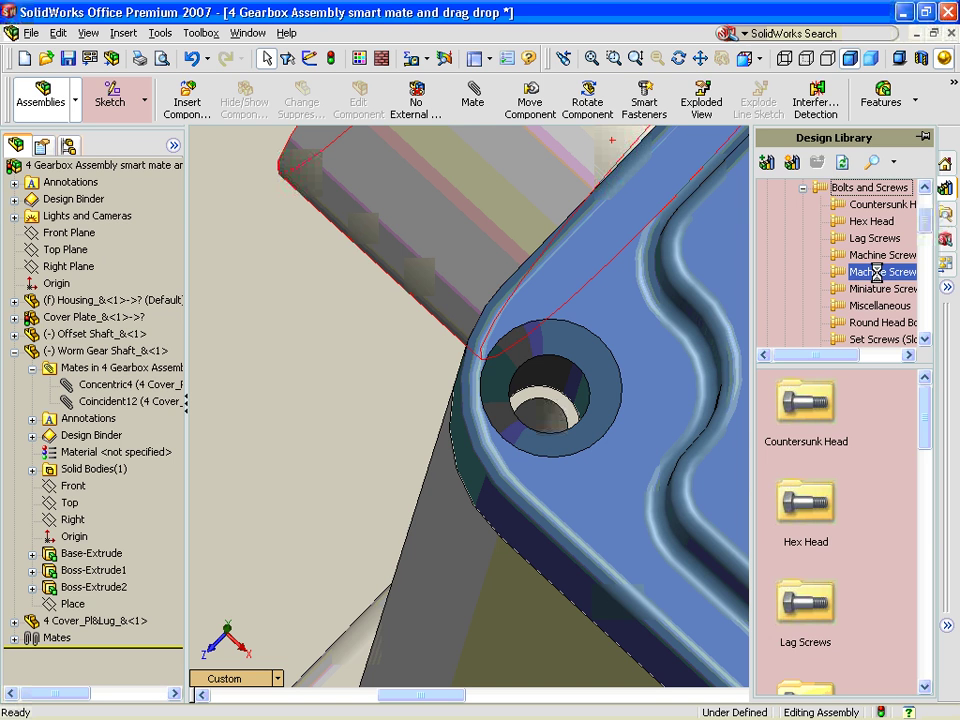
Step: Insert a Flat Head Screw (100), size #4-40, length 0.3125, cross drive, into the Cover Plate's corner countersunk hole and finish inserting copies
{"action": "left_click_drag", "start_coordinate": [806, 418], "coordinate": [604, 384]}
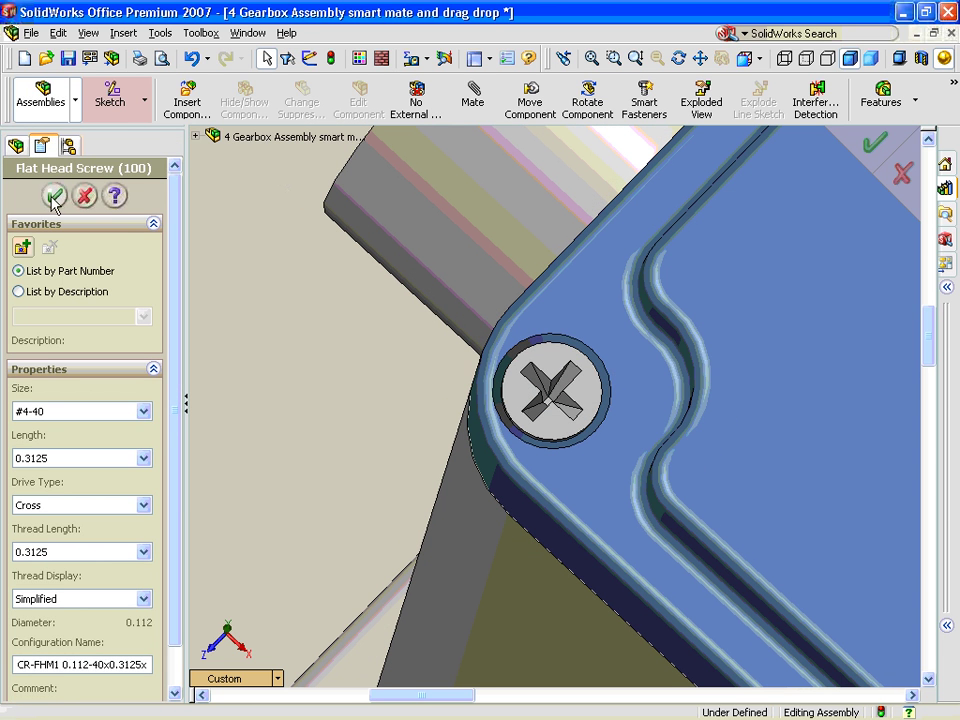
{"action": "left_click", "coordinate": [54, 196]}
{"action": "left_click", "coordinate": [789, 308]}
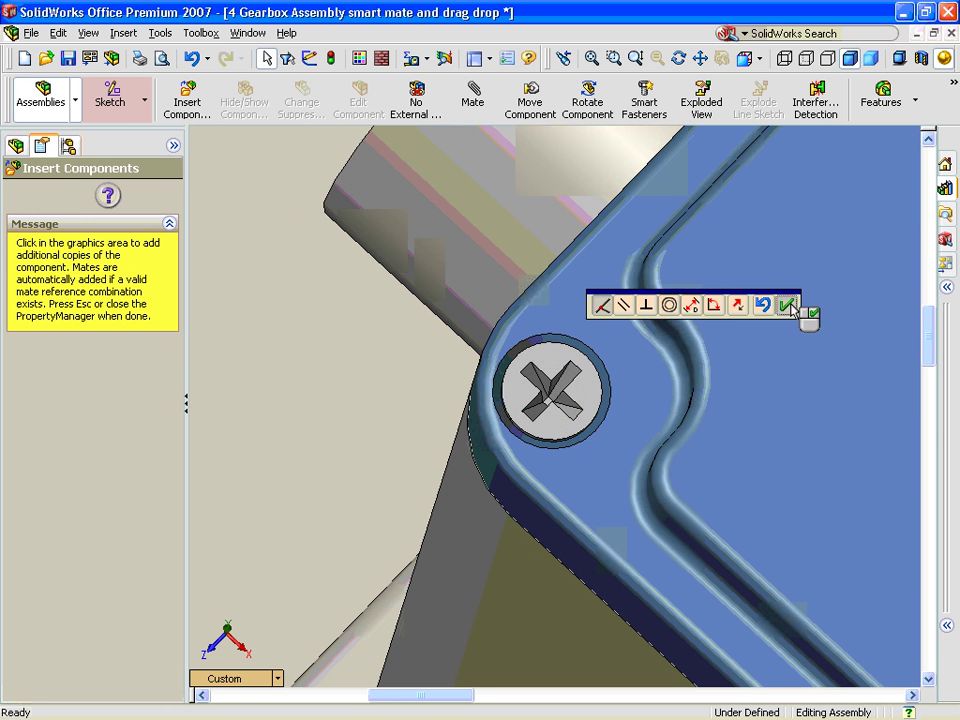
{"action": "middle_click_drag", "start_coordinate": [791, 287], "coordinate": [598, 434], "text": "ctrl"}
{"action": "key", "text": "Escape"}
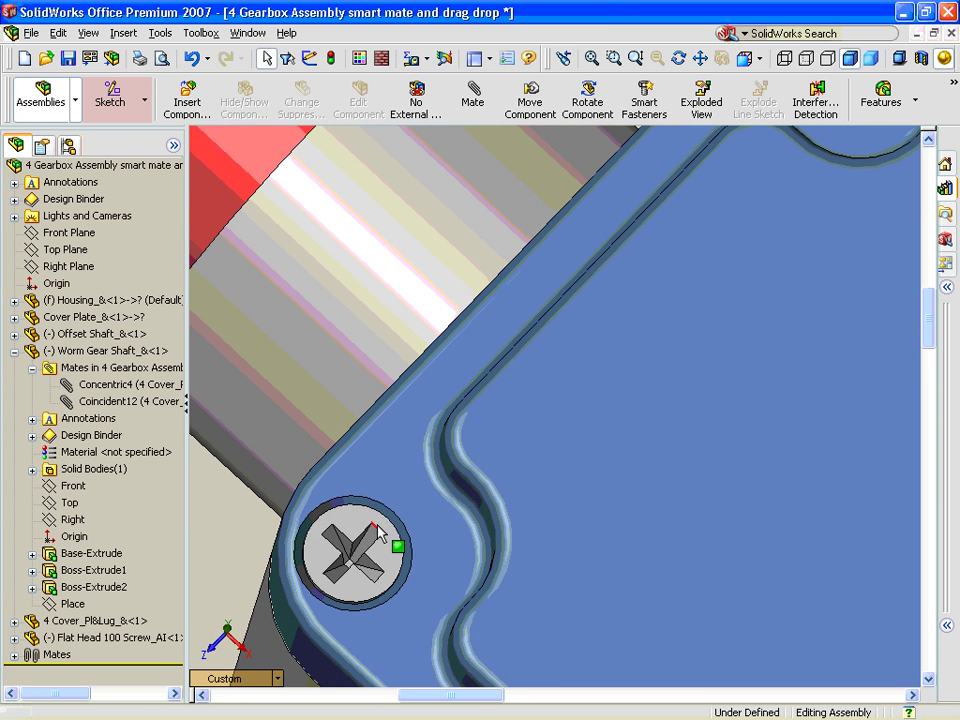
Step: Open the flat head screw as its own part and examine the primary reference entity of its mate reference, leaving the definition unchanged
{"action": "left_click", "coordinate": [390, 545]}
{"action": "right_click", "coordinate": [390, 545]}
{"action": "left_click", "coordinate": [432, 172]}
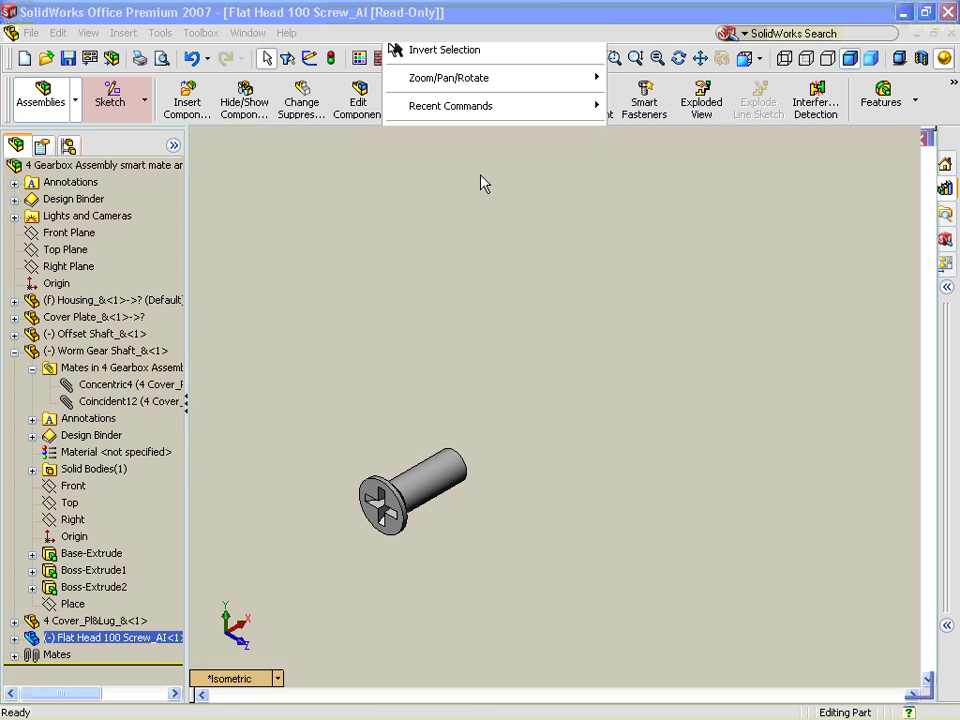
{"action": "left_click", "coordinate": [726, 446]}
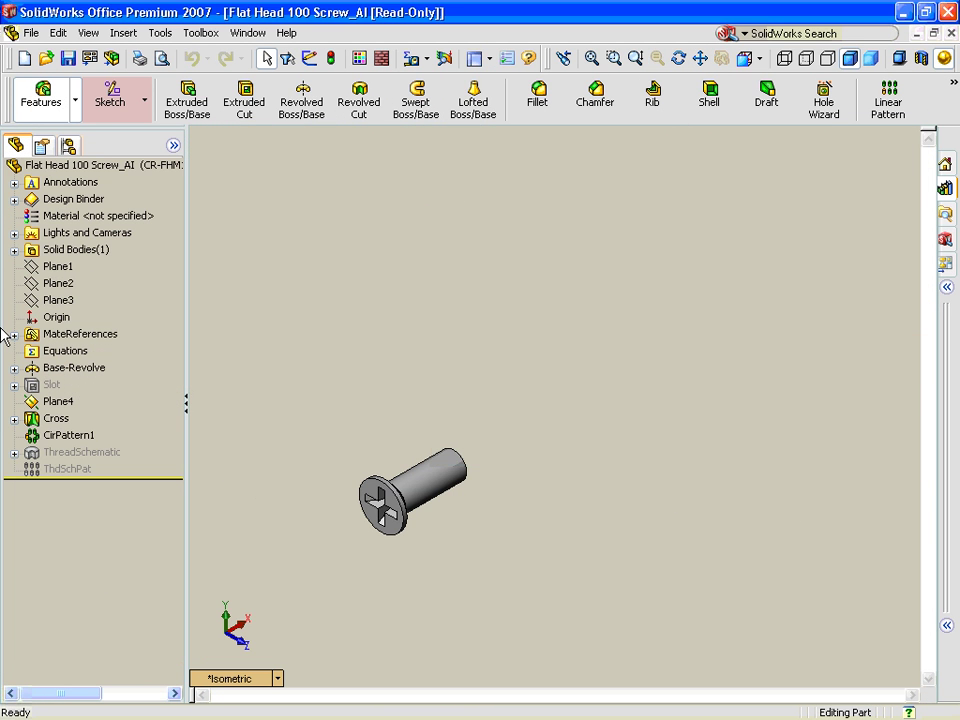
{"action": "left_click", "coordinate": [14, 334]}
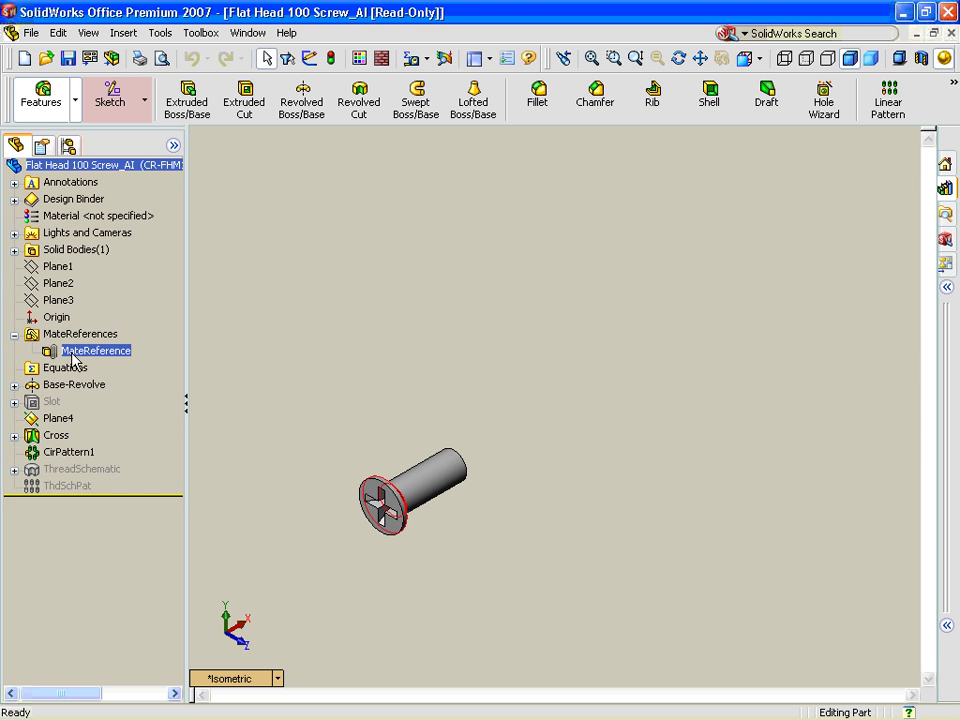
{"action": "right_click", "coordinate": [88, 352]}
{"action": "left_click", "coordinate": [107, 374]}
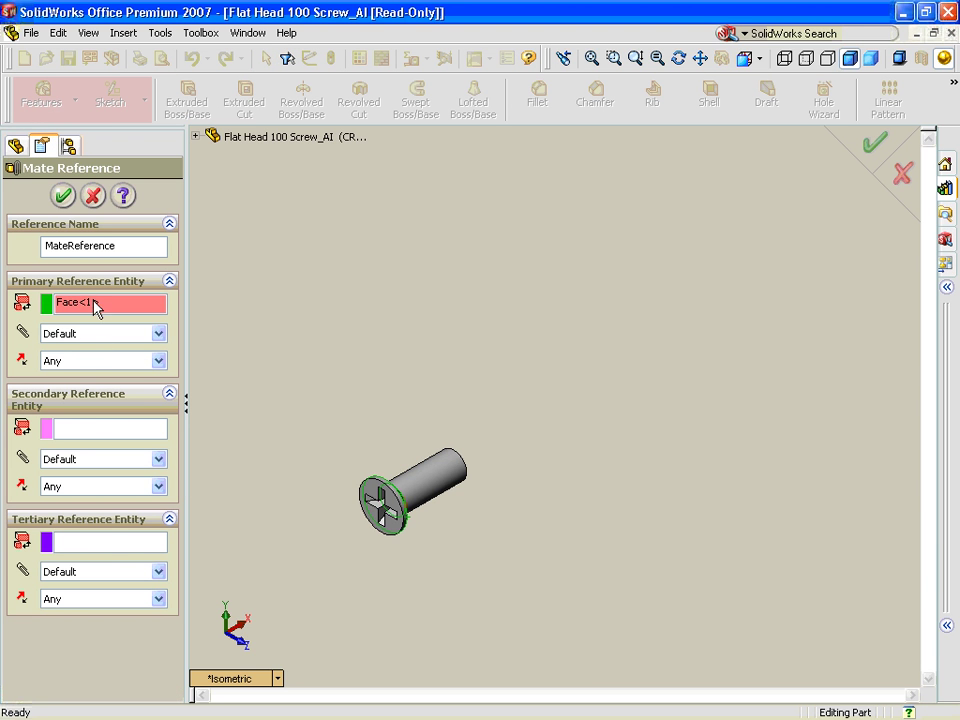
{"action": "middle_click_drag", "start_coordinate": [284, 512], "coordinate": [356, 536]}
{"action": "scroll", "coordinate": [351, 559], "scroll_direction": "down", "scroll_amount": 5}
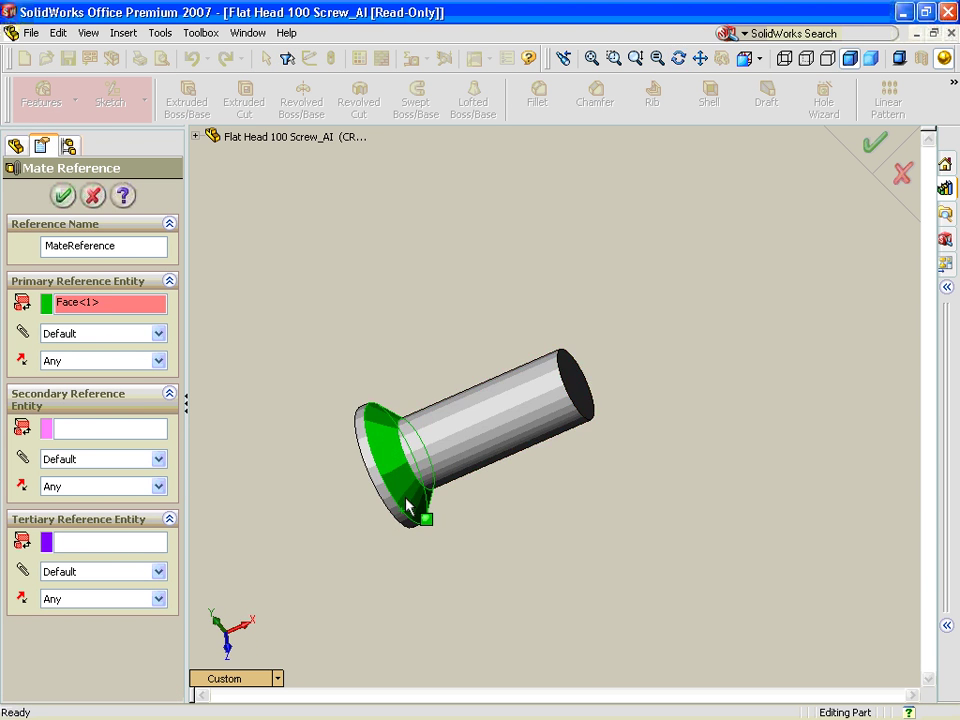
{"action": "left_click", "coordinate": [94, 197]}
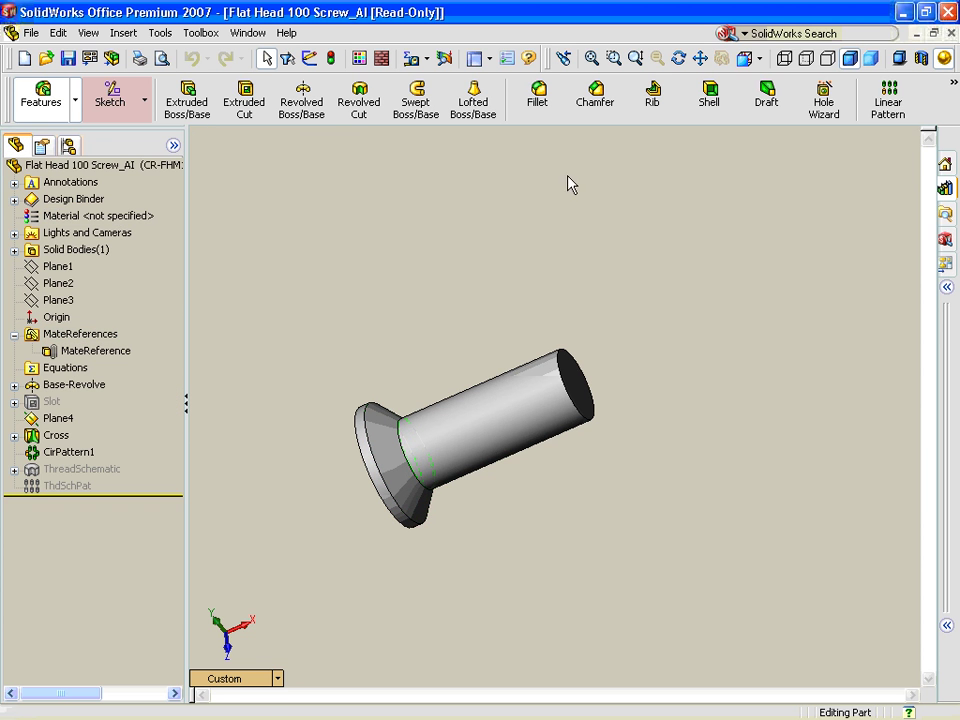
Step: Close the screw part and the gearbox assembly without saving, and open the assembly "5 Mate Reference Ass'y for capture"
{"action": "left_click", "coordinate": [951, 36]}
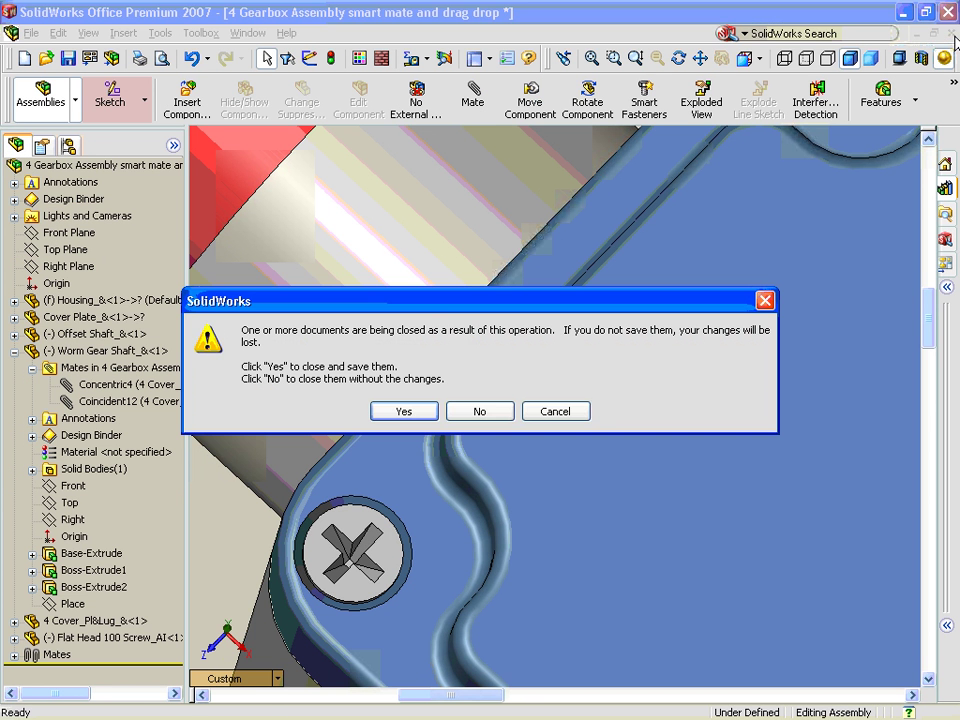
{"action": "key", "text": "n"}
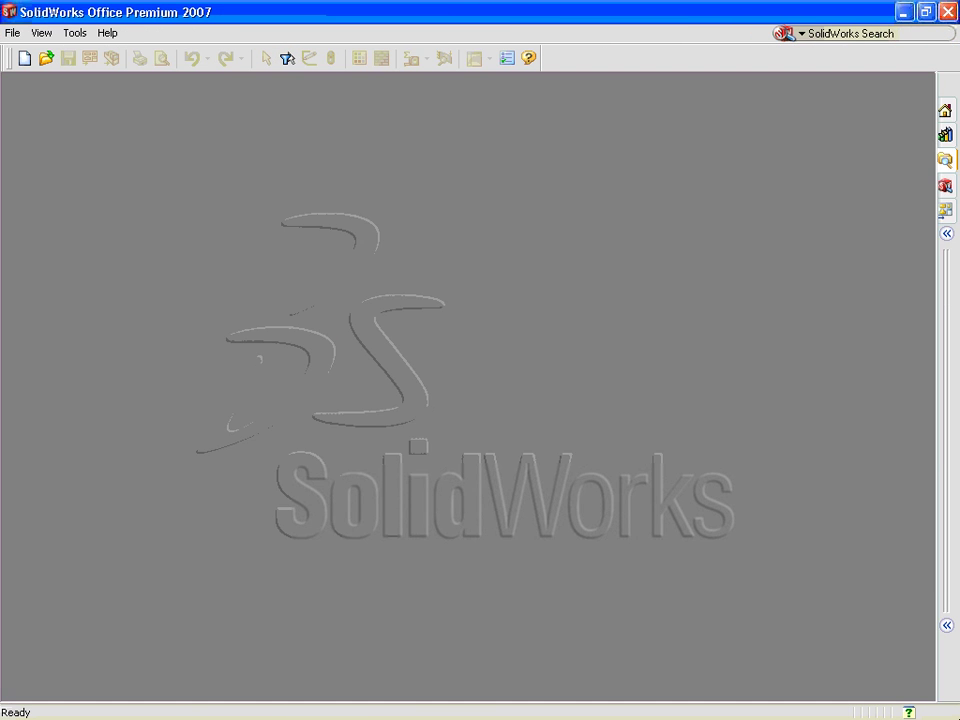
{"action": "left_click", "coordinate": [946, 161]}
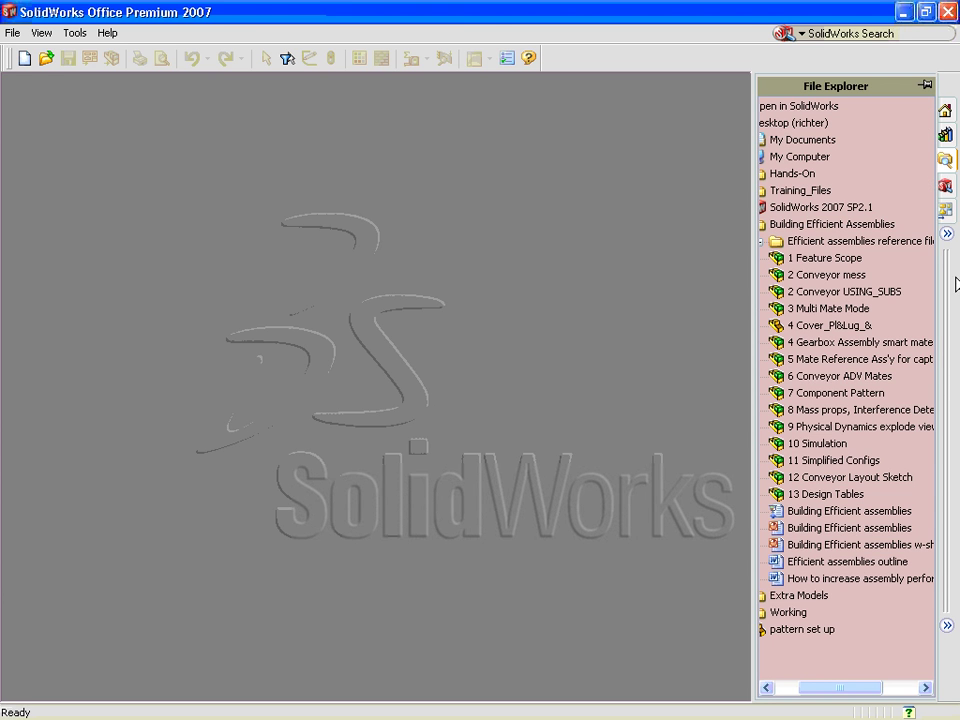
{"action": "double_click", "coordinate": [808, 362]}
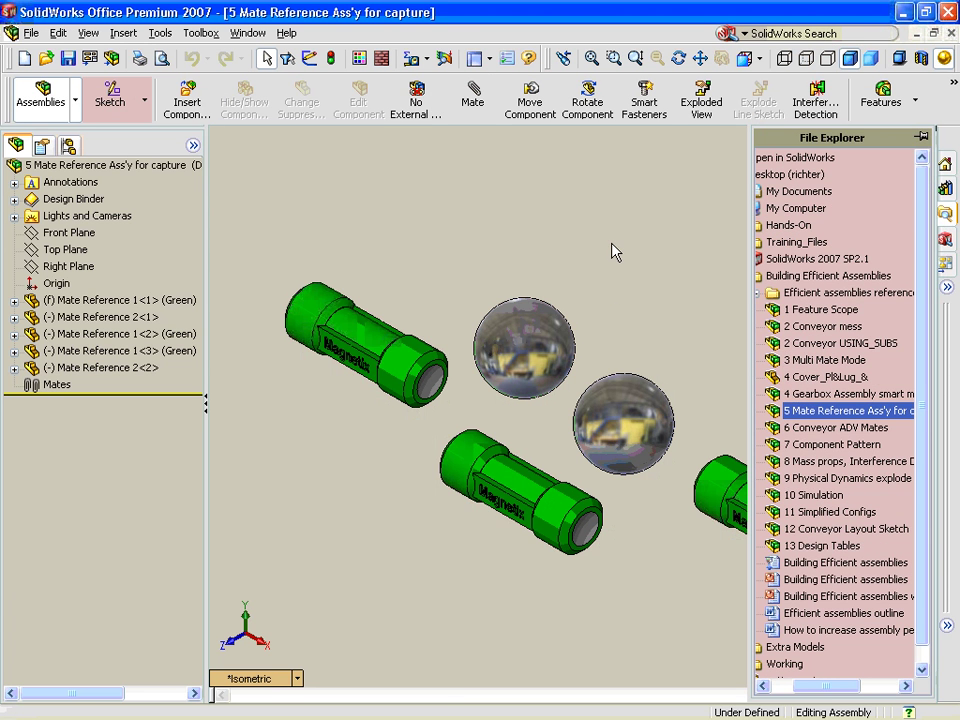
{"action": "left_click", "coordinate": [612, 244]}
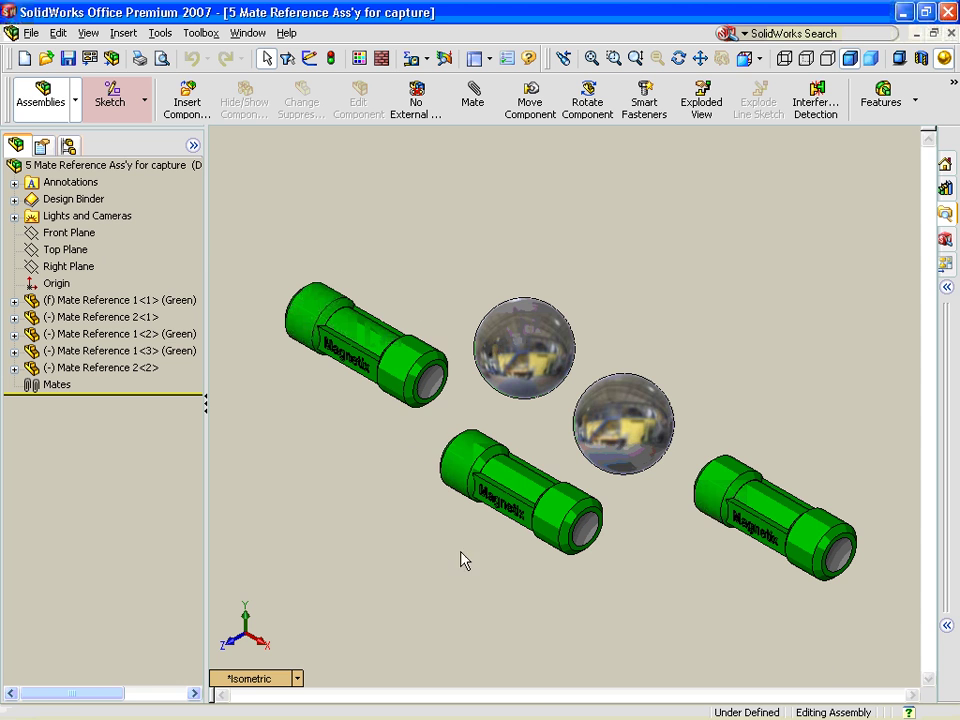
Step: Open the middle green Magnetix bar, Mate Reference 1, as its own part
{"action": "left_click", "coordinate": [524, 499]}
{"action": "right_click", "coordinate": [524, 499]}
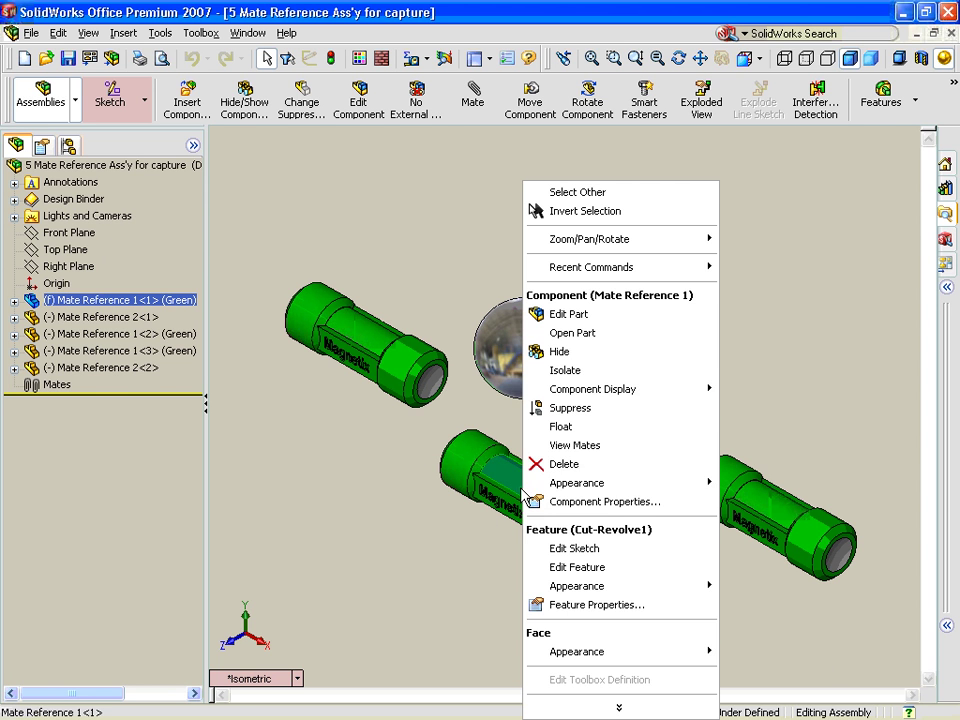
{"action": "left_click", "coordinate": [583, 333]}
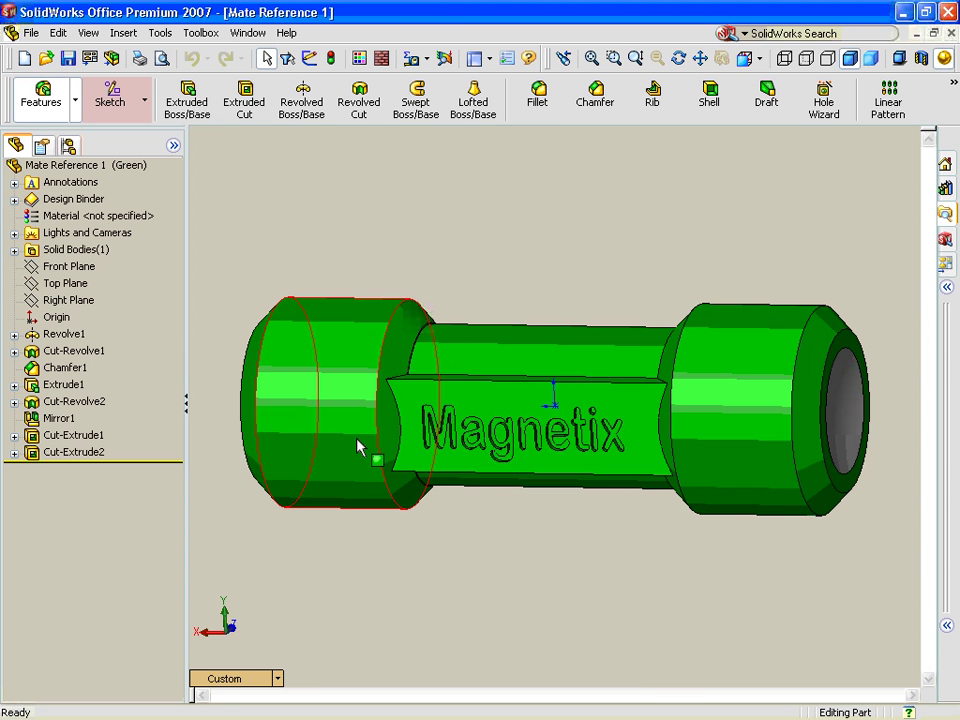
Step: Try defining a mate reference on one end of the bar: cylindrical face as concentric primary, flat ring face as coincident secondary
{"action": "middle_click_drag", "start_coordinate": [362, 274], "coordinate": [386, 246]}
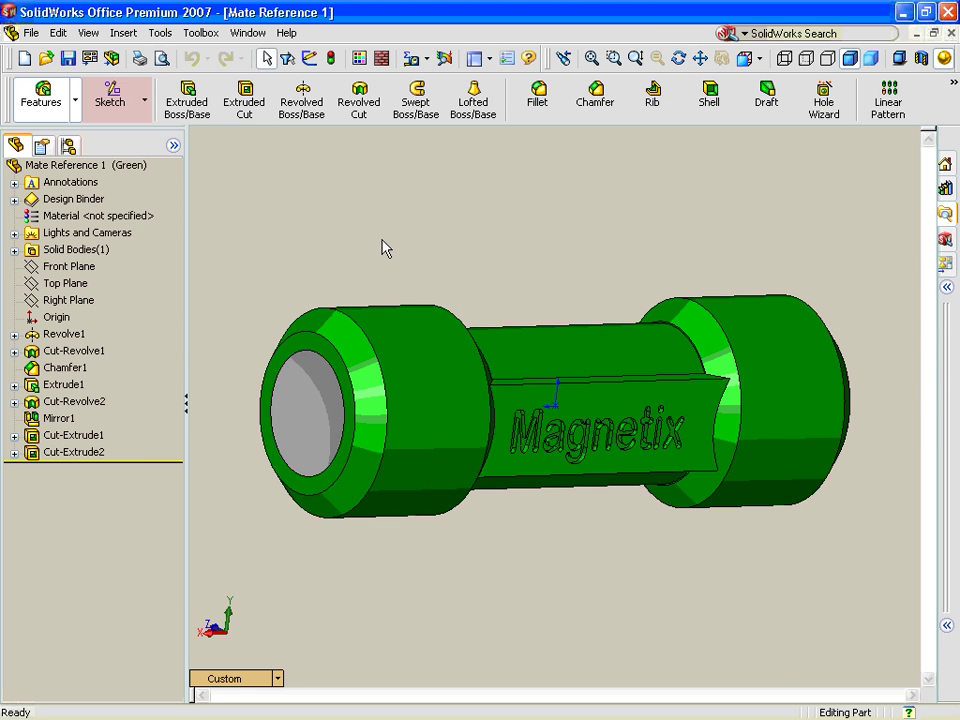
{"action": "left_click", "coordinate": [150, 38]}
{"action": "mouse_move", "coordinate": [209, 224]}
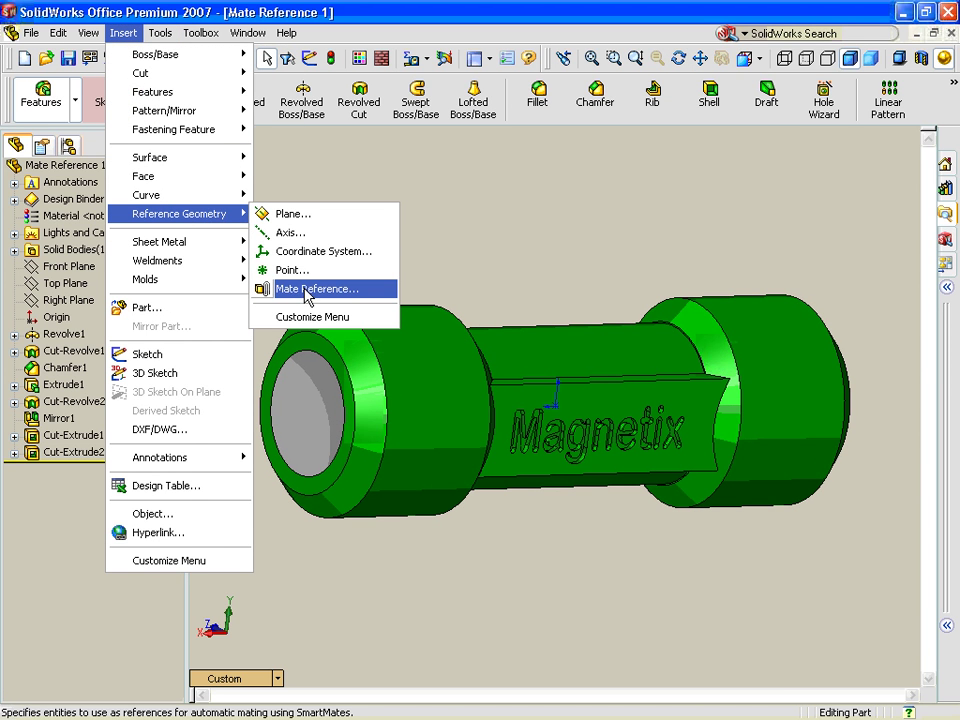
{"action": "left_click", "coordinate": [307, 290]}
{"action": "left_click", "coordinate": [414, 408]}
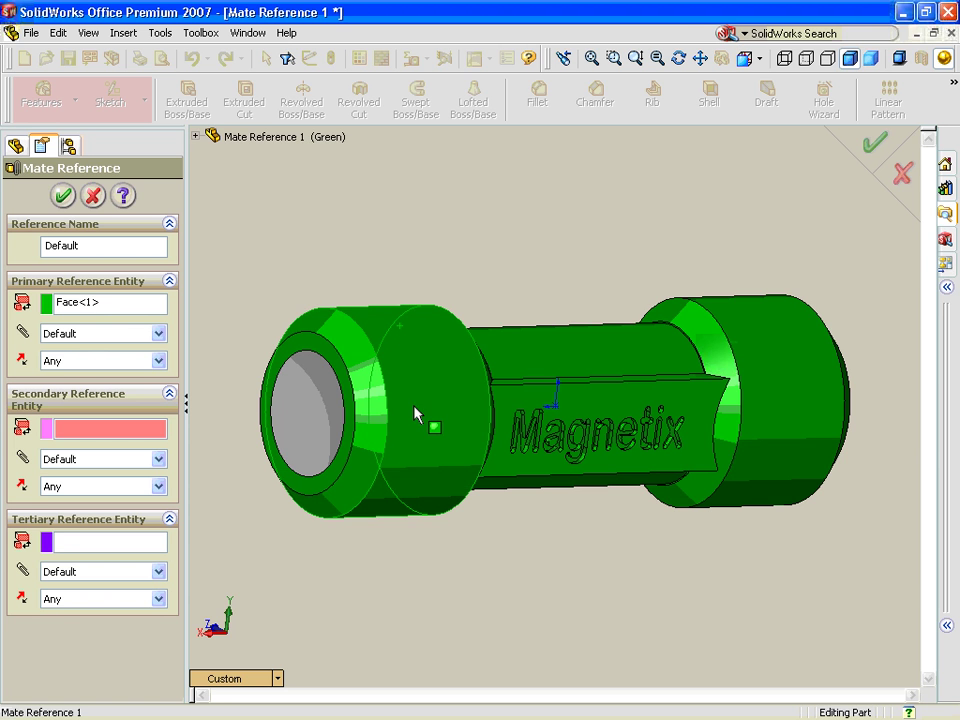
{"action": "left_click", "coordinate": [95, 333]}
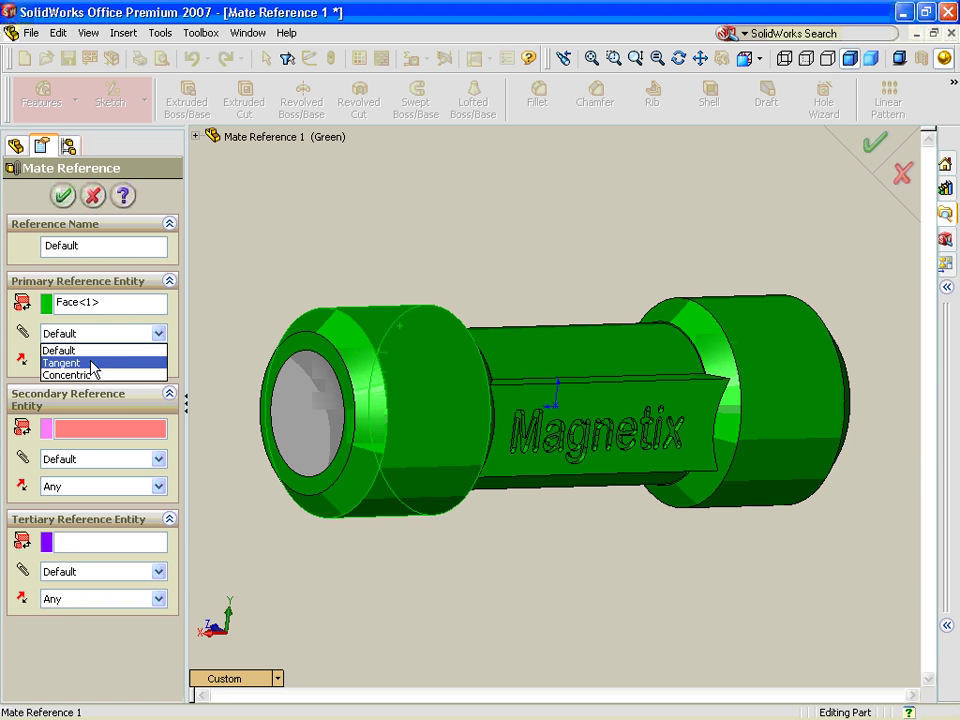
{"action": "left_click", "coordinate": [89, 376]}
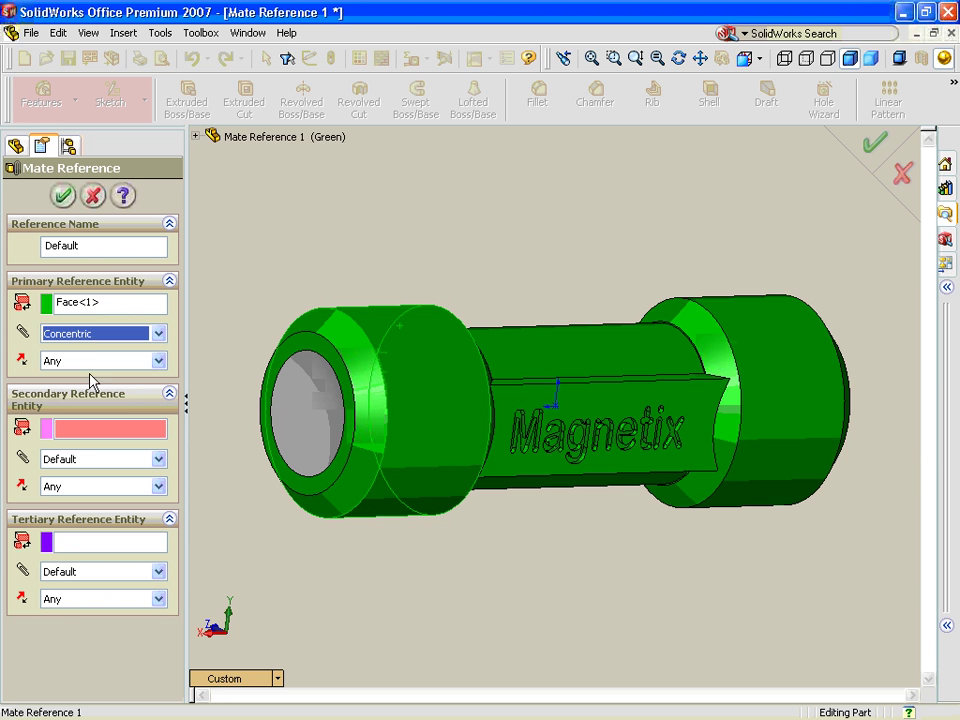
{"action": "left_click", "coordinate": [326, 358]}
{"action": "left_click", "coordinate": [110, 462]}
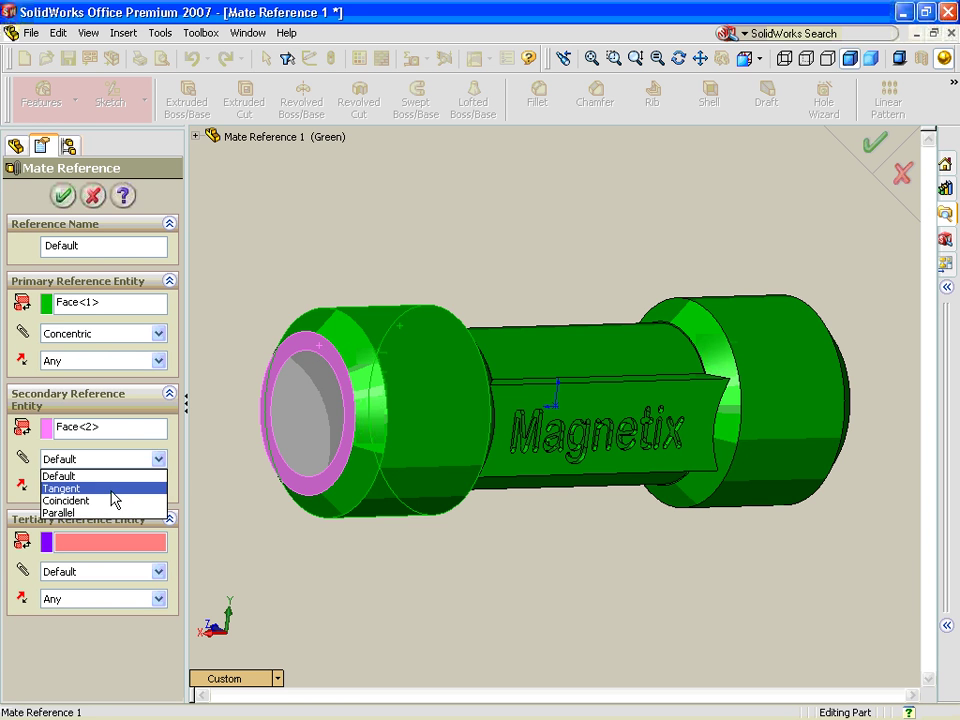
{"action": "left_click", "coordinate": [105, 501]}
{"action": "left_click", "coordinate": [90, 200]}
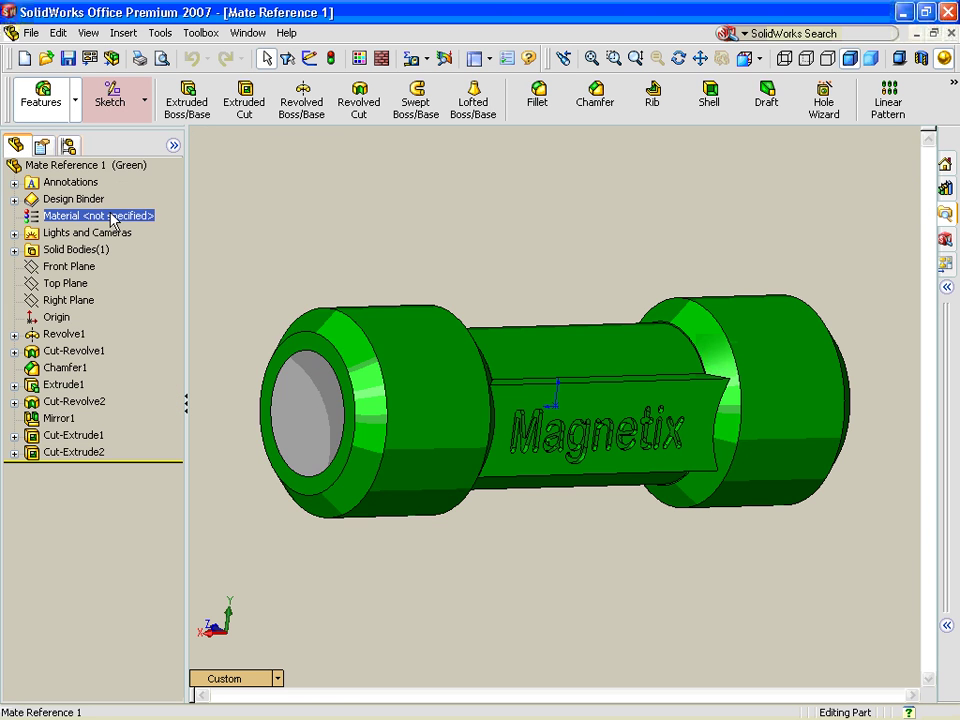
{"action": "middle_click_drag", "start_coordinate": [375, 261], "coordinate": [792, 218]}
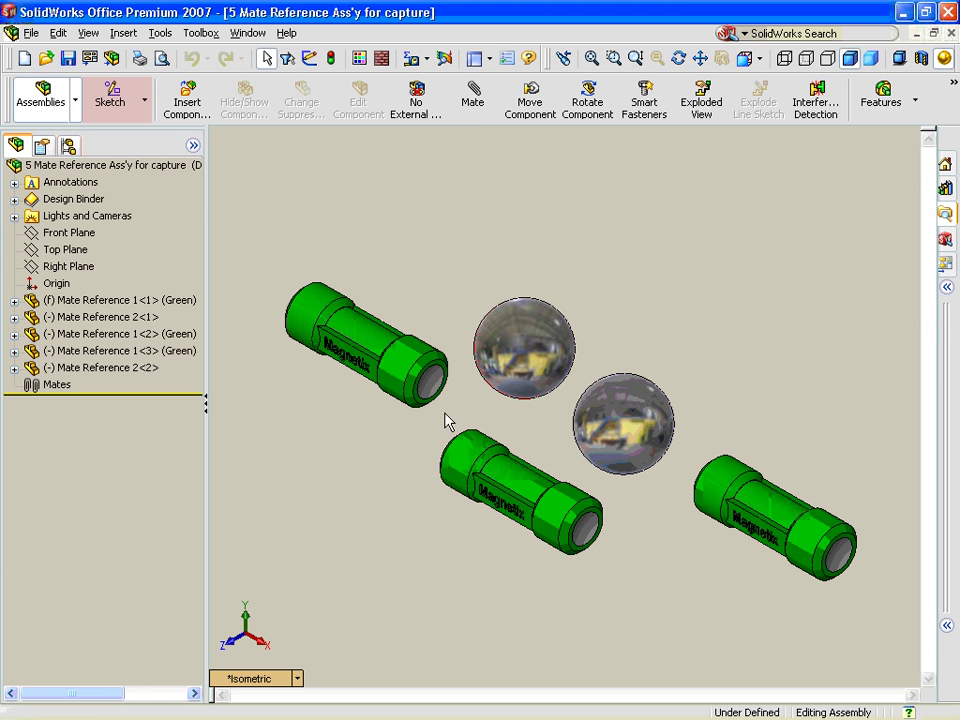
Step: Mate the upper-left bar's cylindrical end concentric with the facing cylindrical end of the middle bar
{"action": "left_click", "coordinate": [475, 108]}
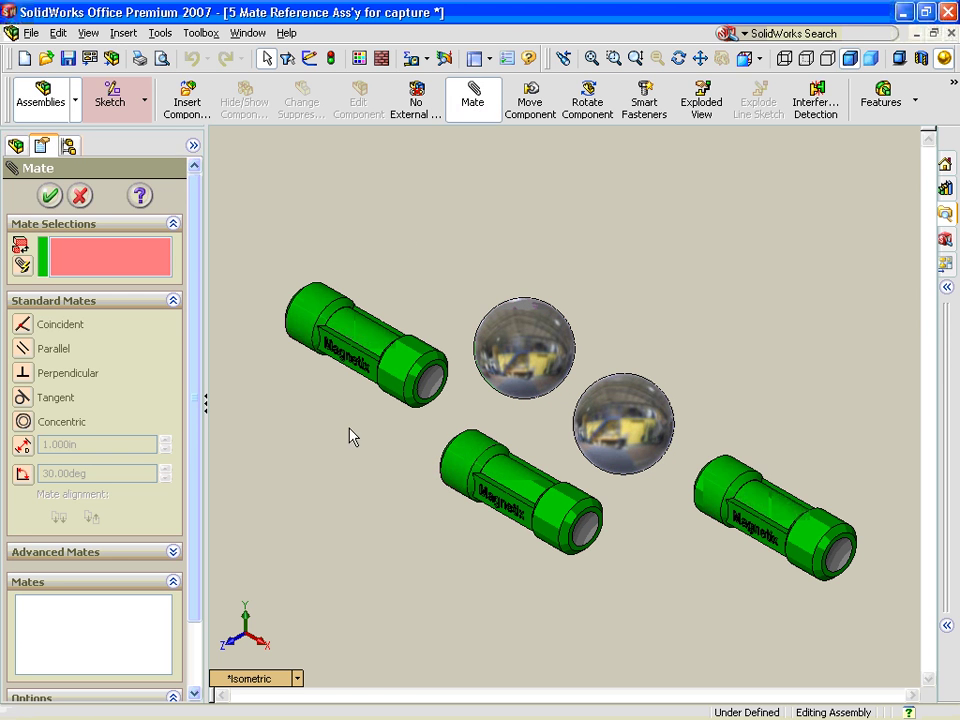
{"action": "left_click", "coordinate": [407, 373]}
{"action": "left_click", "coordinate": [484, 463]}
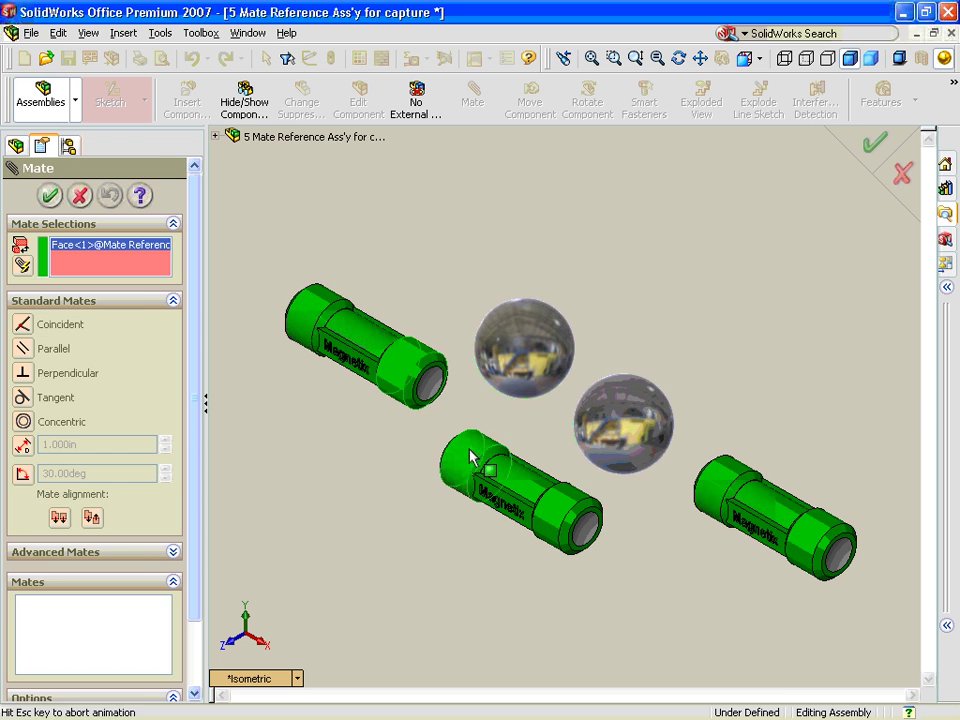
{"action": "left_click", "coordinate": [398, 434]}
{"action": "left_click", "coordinate": [418, 524]}
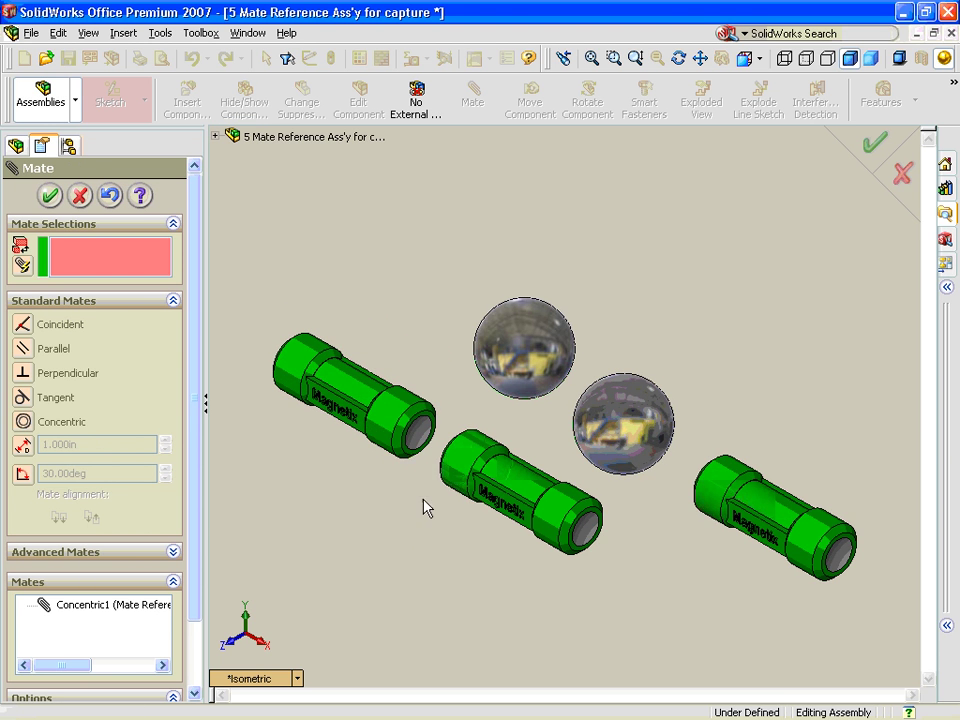
Step: Add a coincident mate between the upper-left bar's flat ring end face and the hidden facing end face of the middle bar
{"action": "scroll", "coordinate": [439, 450], "scroll_direction": "down", "scroll_amount": 8}
{"action": "left_click", "coordinate": [496, 379]}
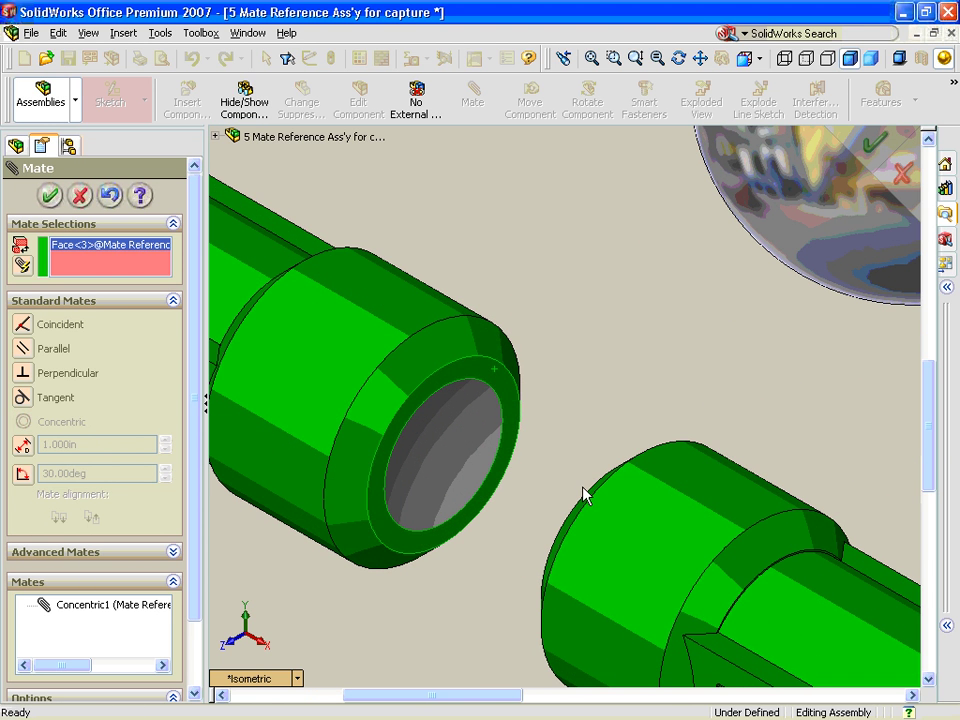
{"action": "right_click", "coordinate": [612, 521]}
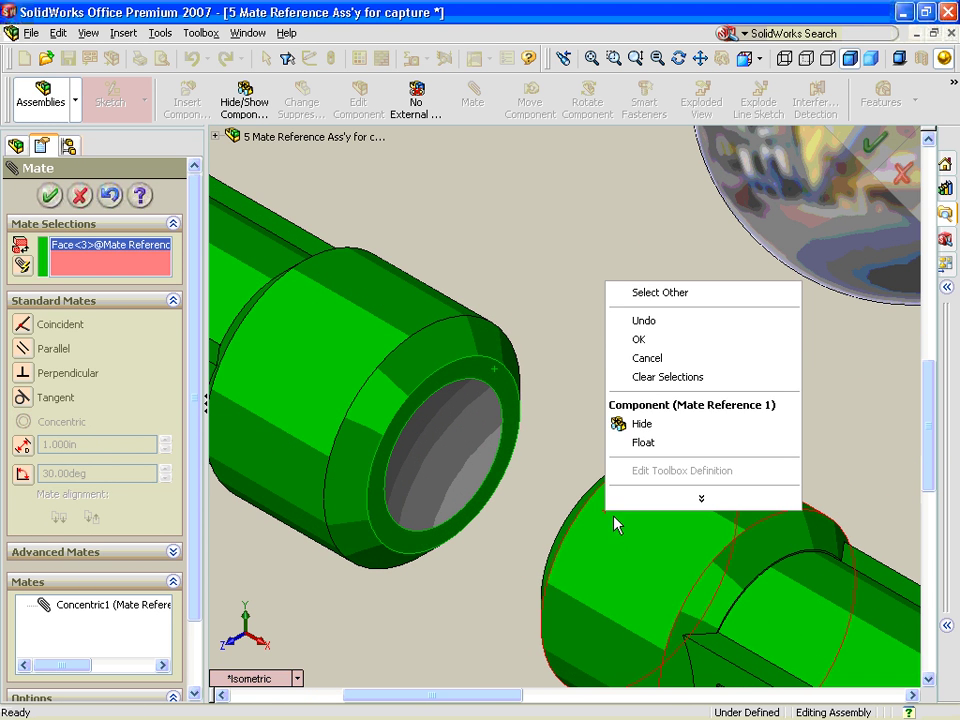
{"action": "left_click", "coordinate": [662, 294]}
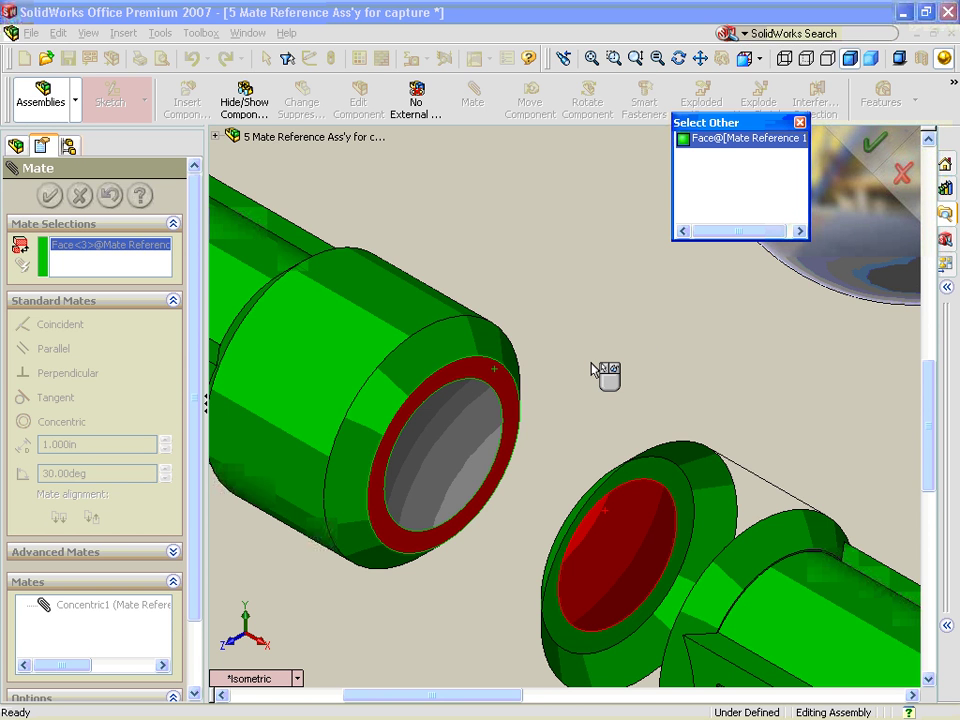
{"action": "right_click", "coordinate": [721, 483]}
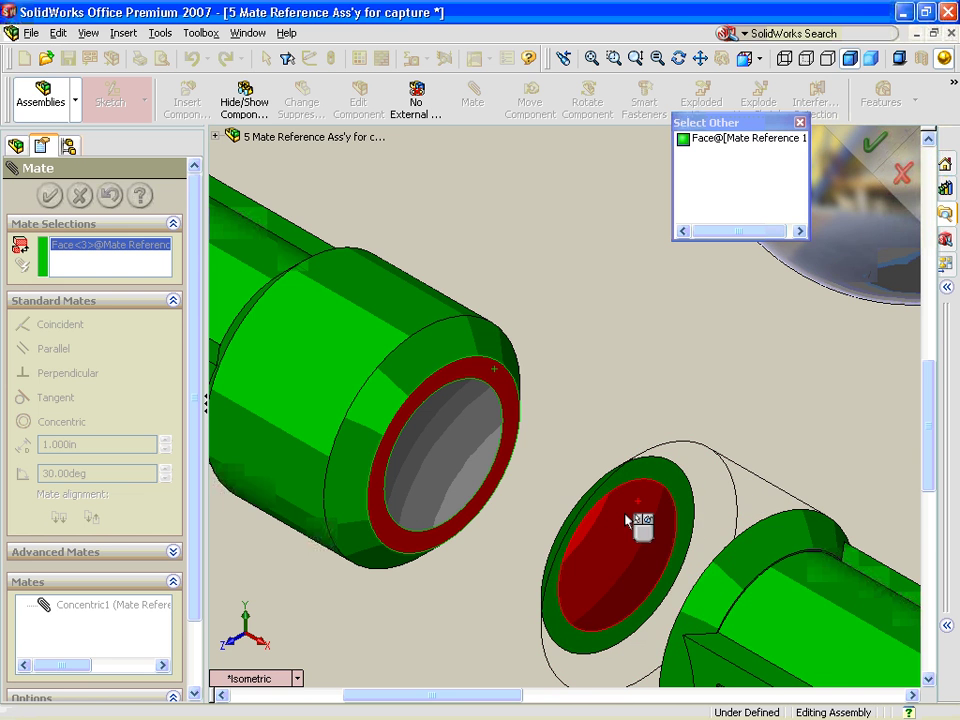
{"action": "right_click", "coordinate": [629, 529]}
{"action": "right_click", "coordinate": [732, 581]}
{"action": "right_click", "coordinate": [749, 602]}
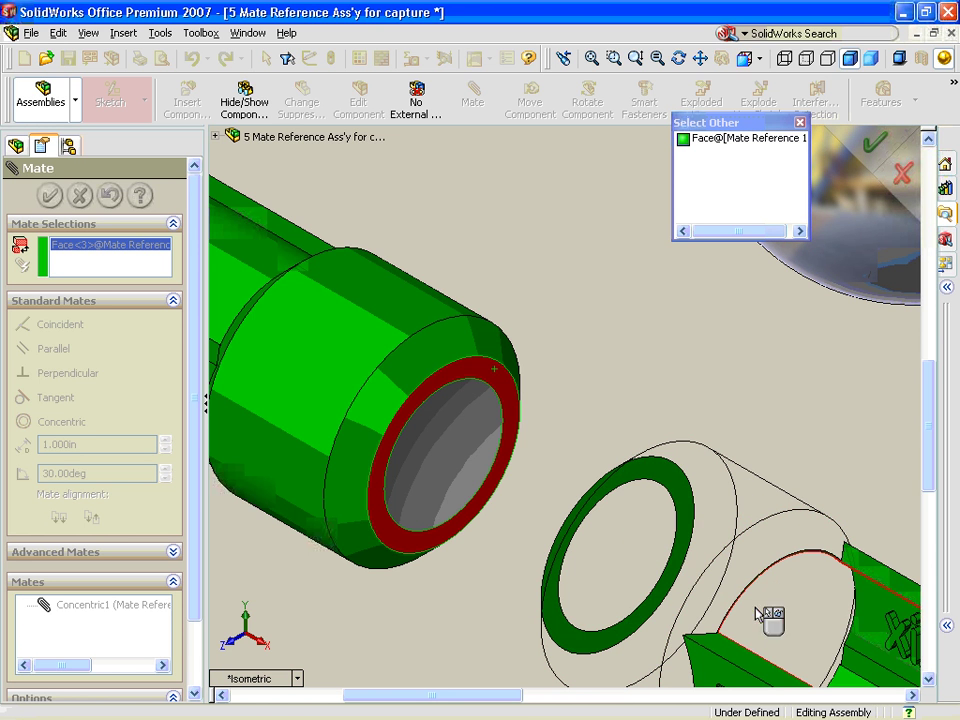
{"action": "left_click", "coordinate": [680, 487]}
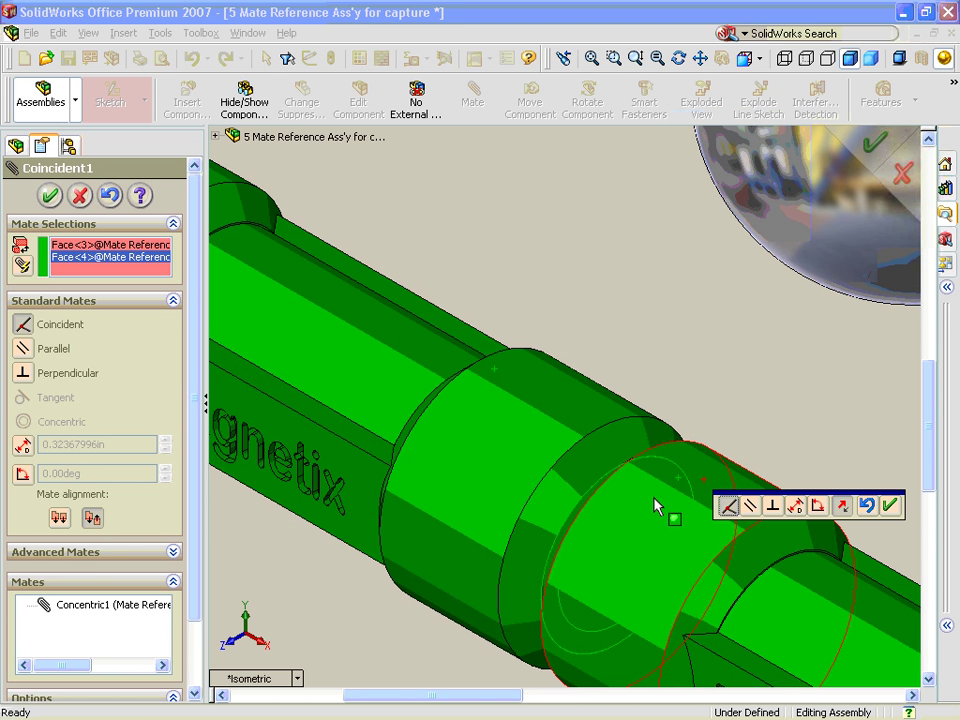
{"action": "left_click", "coordinate": [889, 506]}
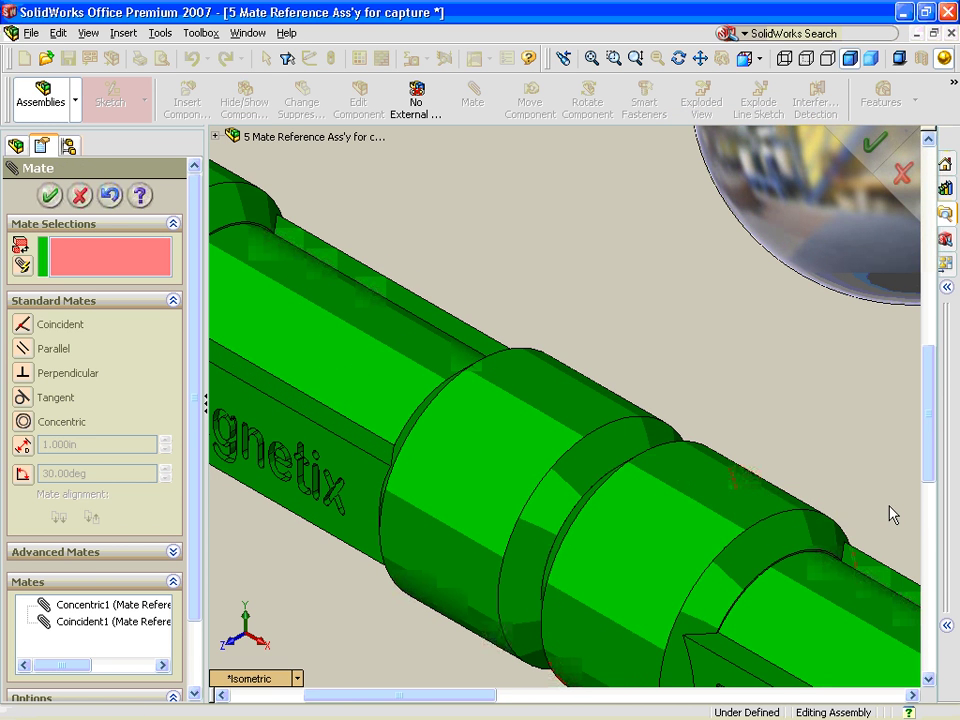
Step: Mate the lower-right bar's cylindrical end concentric with the free cylindrical end of the middle bar
{"action": "scroll", "coordinate": [864, 497], "scroll_direction": "up", "scroll_amount": 5}
{"action": "middle_click_drag", "start_coordinate": [722, 476], "coordinate": [627, 437], "text": "ctrl"}
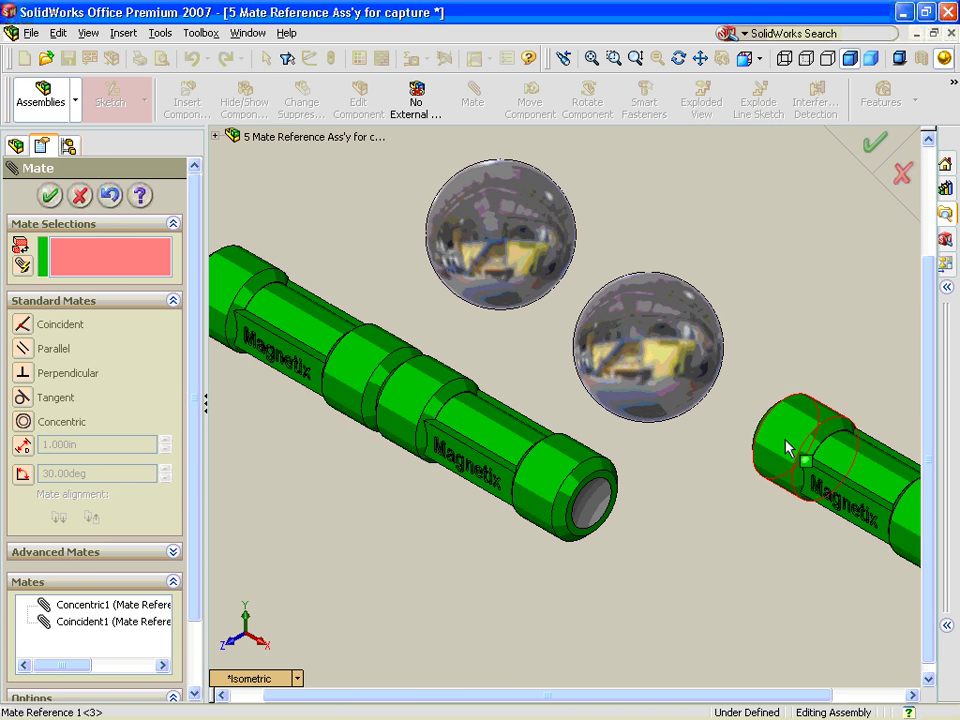
{"action": "left_click", "coordinate": [789, 446]}
{"action": "left_click", "coordinate": [572, 453]}
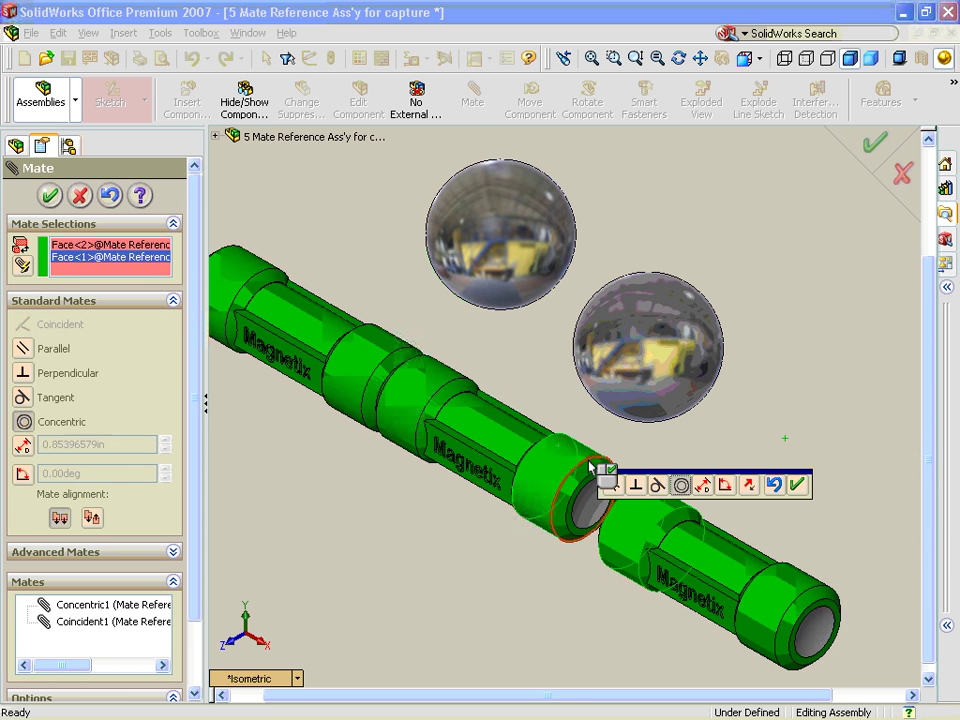
{"action": "right_click", "coordinate": [588, 461]}
Step: Add a coincident mate between the middle bar's free ring end face and the lower-right bar's hidden facing end face, and finish mating
{"action": "scroll", "coordinate": [590, 463], "scroll_direction": "down", "scroll_amount": 1}
{"action": "scroll", "coordinate": [591, 472], "scroll_direction": "down", "scroll_amount": 2}
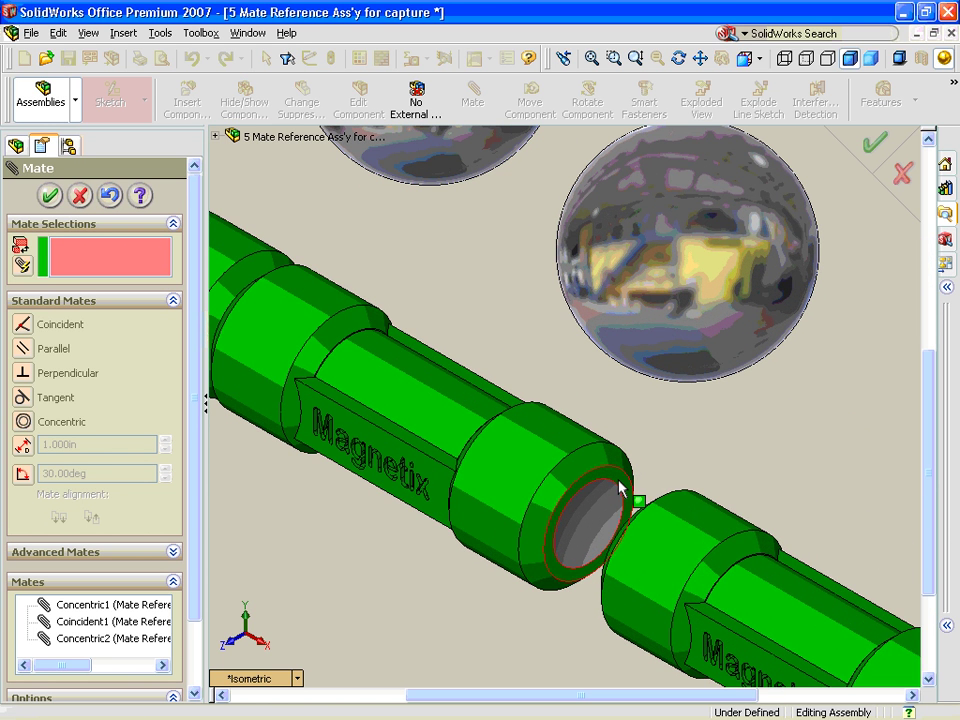
{"action": "left_click", "coordinate": [628, 502]}
{"action": "right_click", "coordinate": [670, 563]}
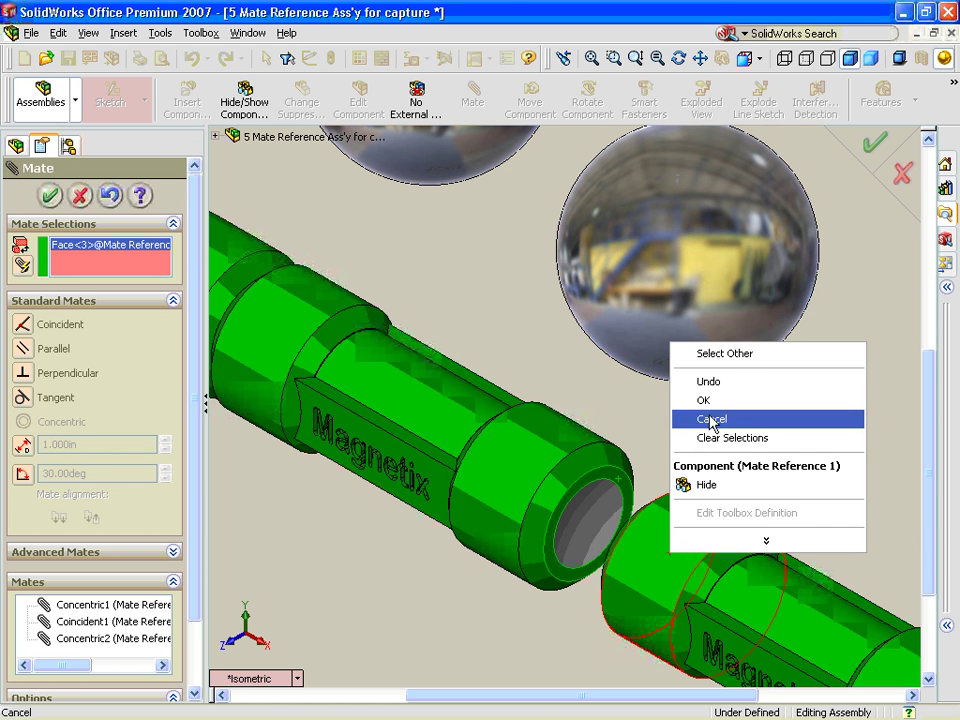
{"action": "left_click", "coordinate": [739, 358]}
{"action": "scroll", "coordinate": [675, 520], "scroll_direction": "down", "scroll_amount": 2}
{"action": "left_click", "coordinate": [663, 527]}
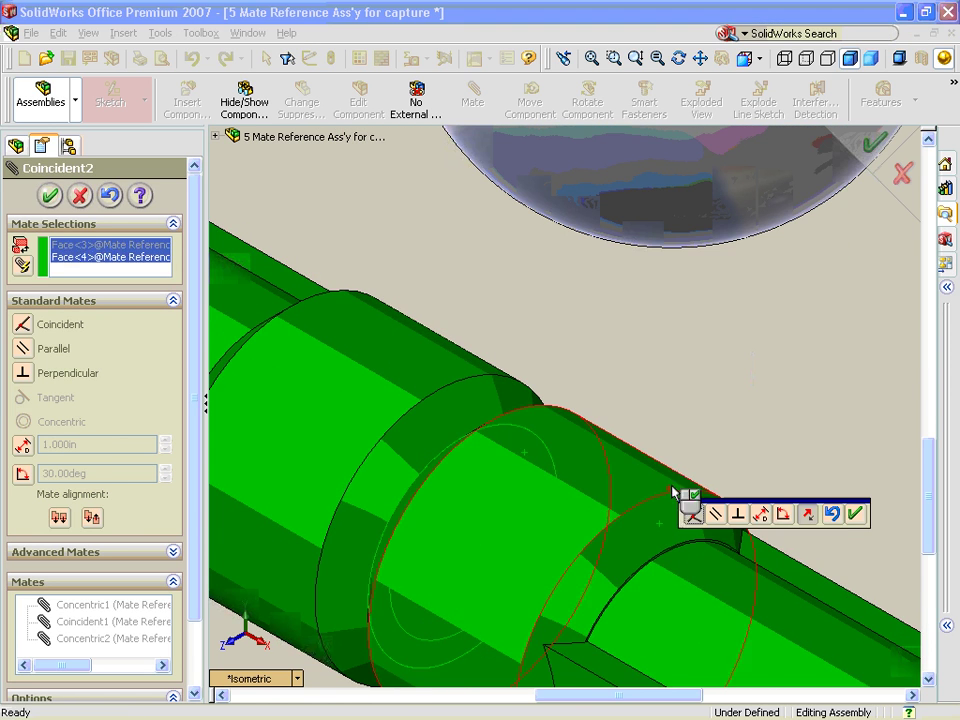
{"action": "left_click", "coordinate": [858, 516]}
{"action": "scroll", "coordinate": [761, 499], "scroll_direction": "up", "scroll_amount": 5}
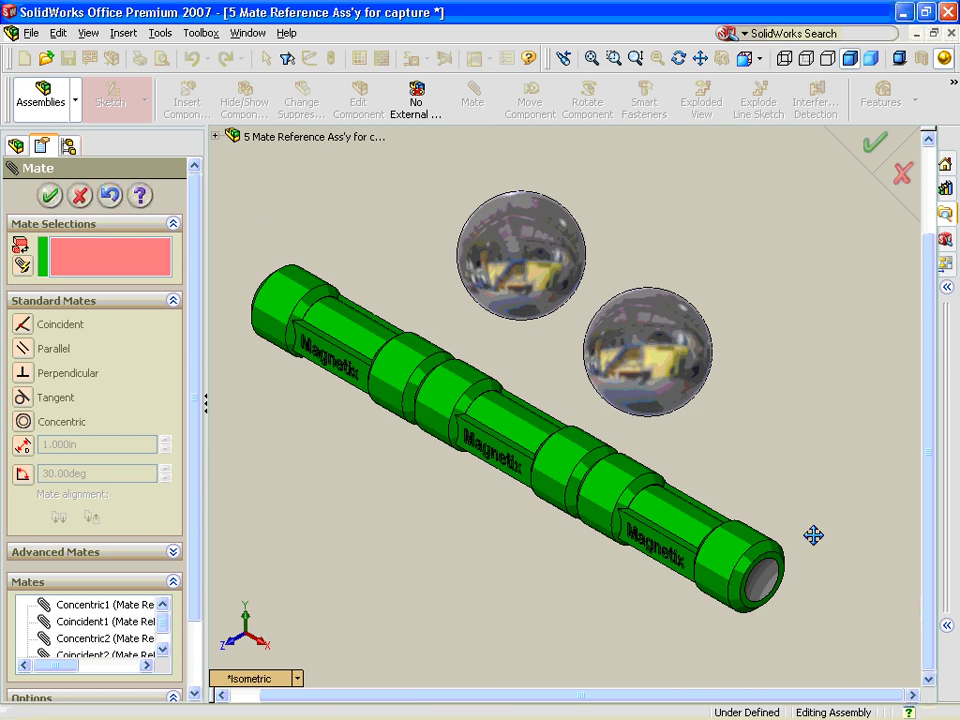
{"action": "left_click", "coordinate": [875, 142]}
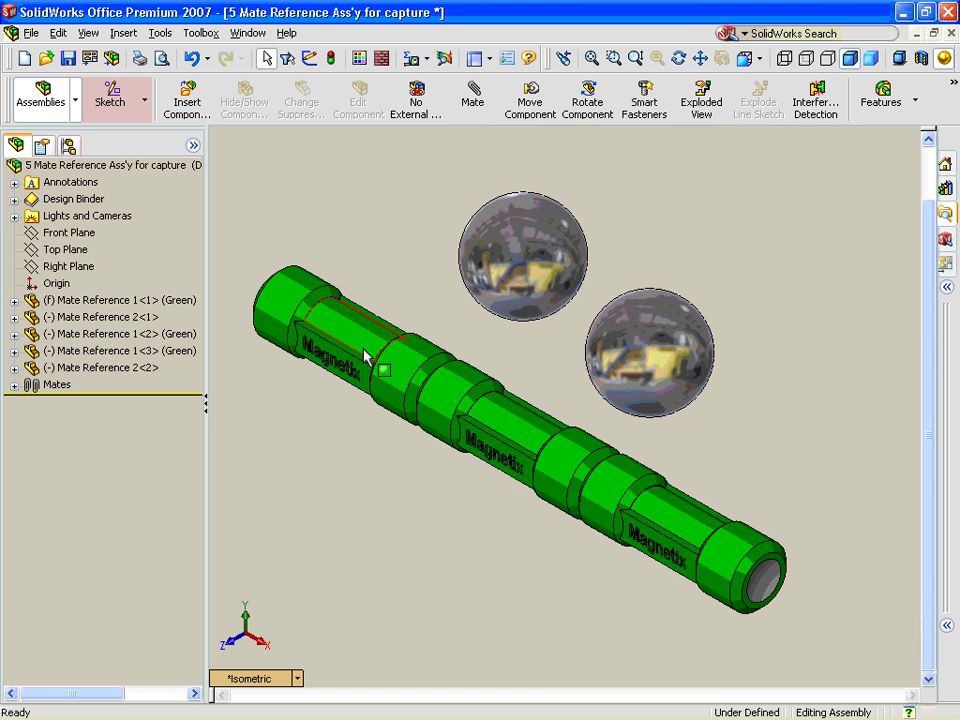
Step: Edit the middle bar in the assembly and capture a mate reference from its first end's coincident anti-aligned and concentric aligned mates
{"action": "right_click", "coordinate": [527, 439]}
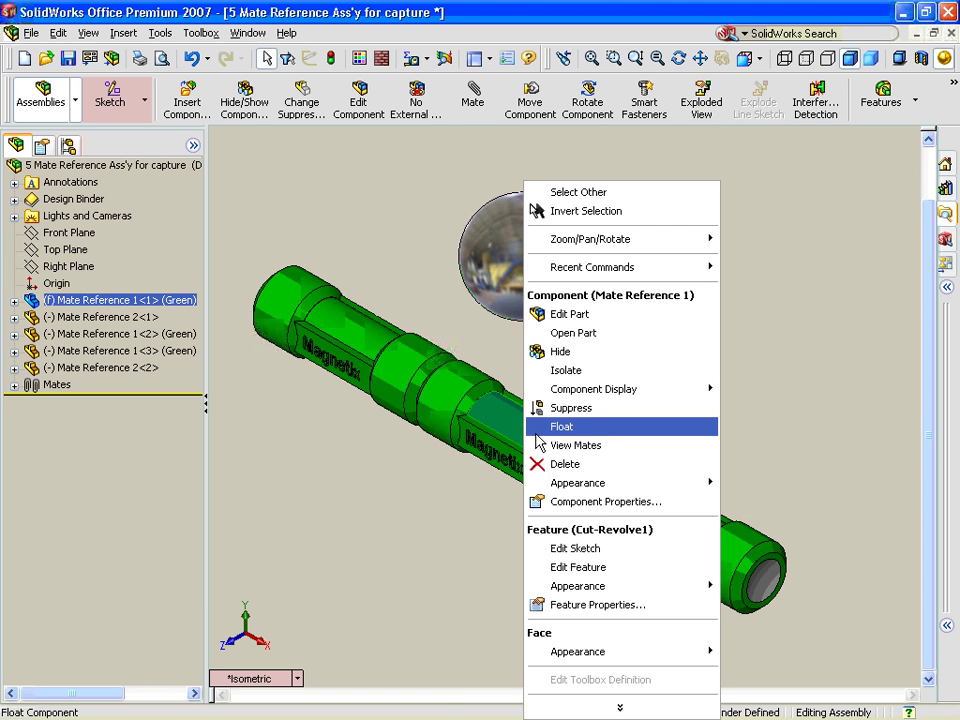
{"action": "left_click", "coordinate": [572, 314]}
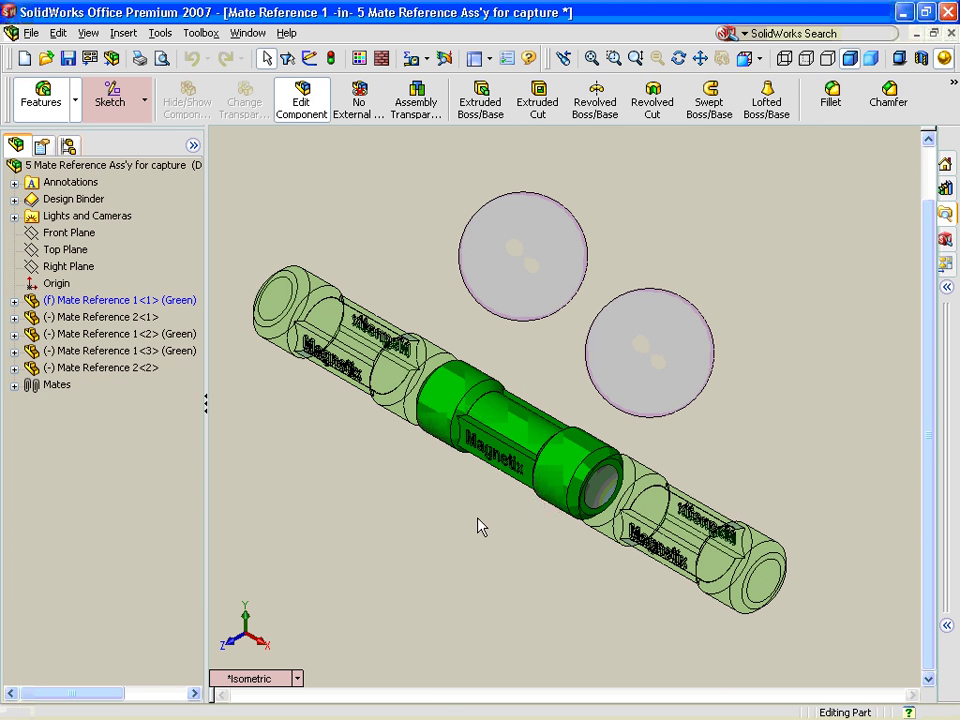
{"action": "left_click", "coordinate": [135, 36]}
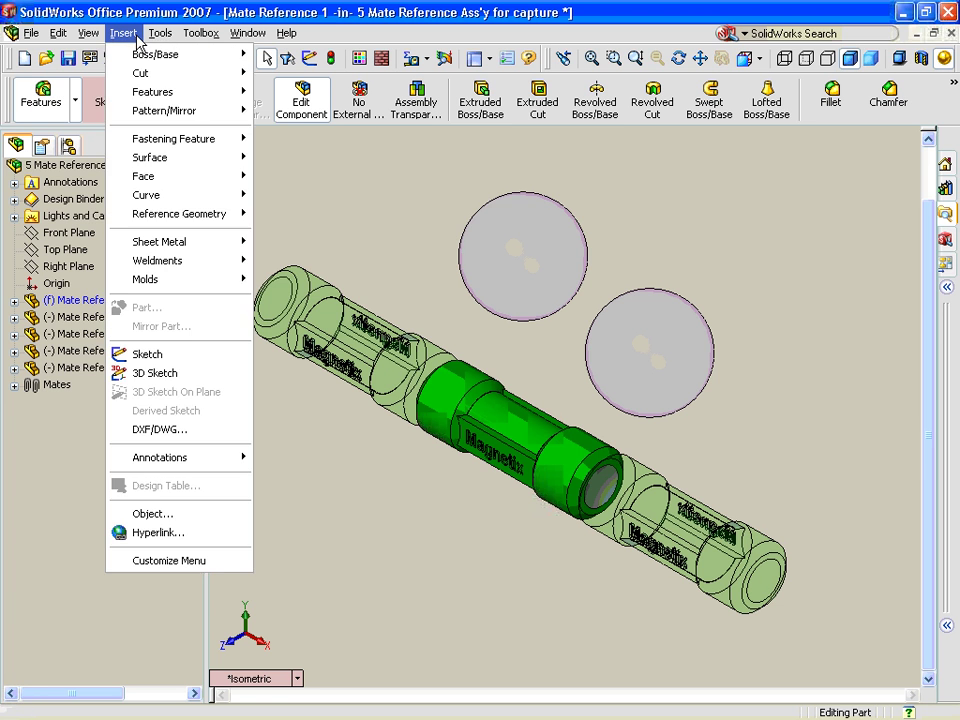
{"action": "mouse_move", "coordinate": [193, 214]}
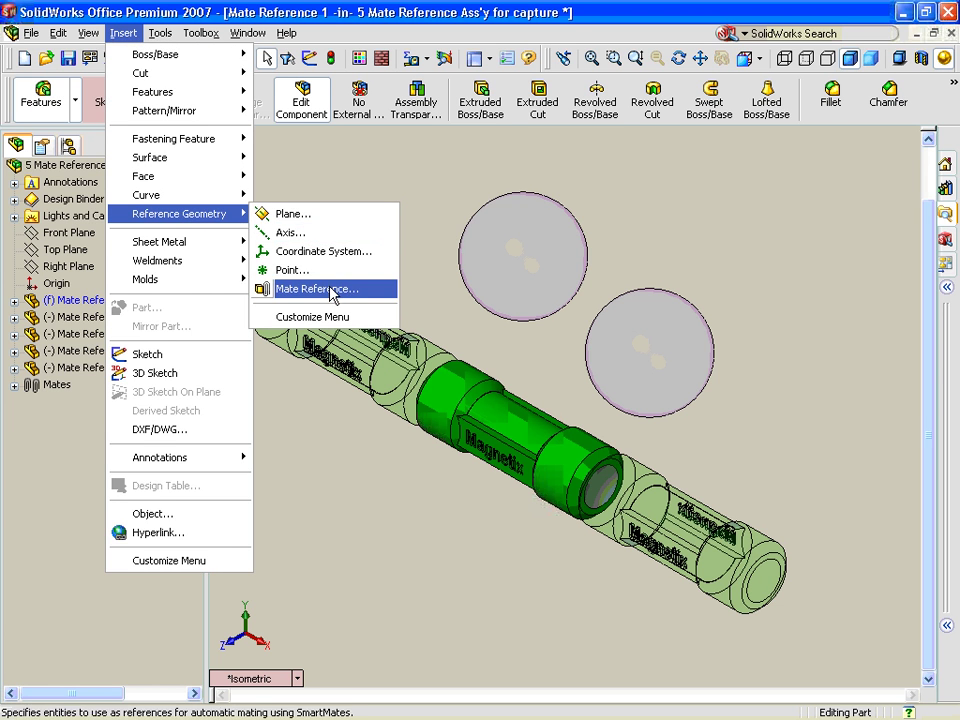
{"action": "left_click", "coordinate": [330, 289]}
{"action": "left_click", "coordinate": [107, 641]}
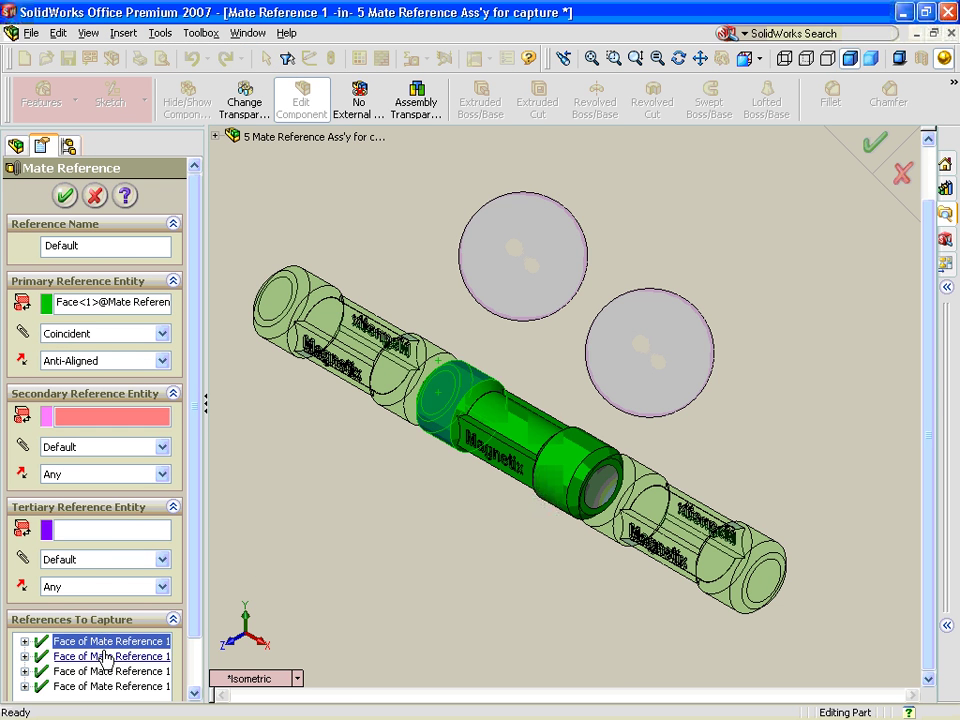
{"action": "left_click", "coordinate": [107, 657]}
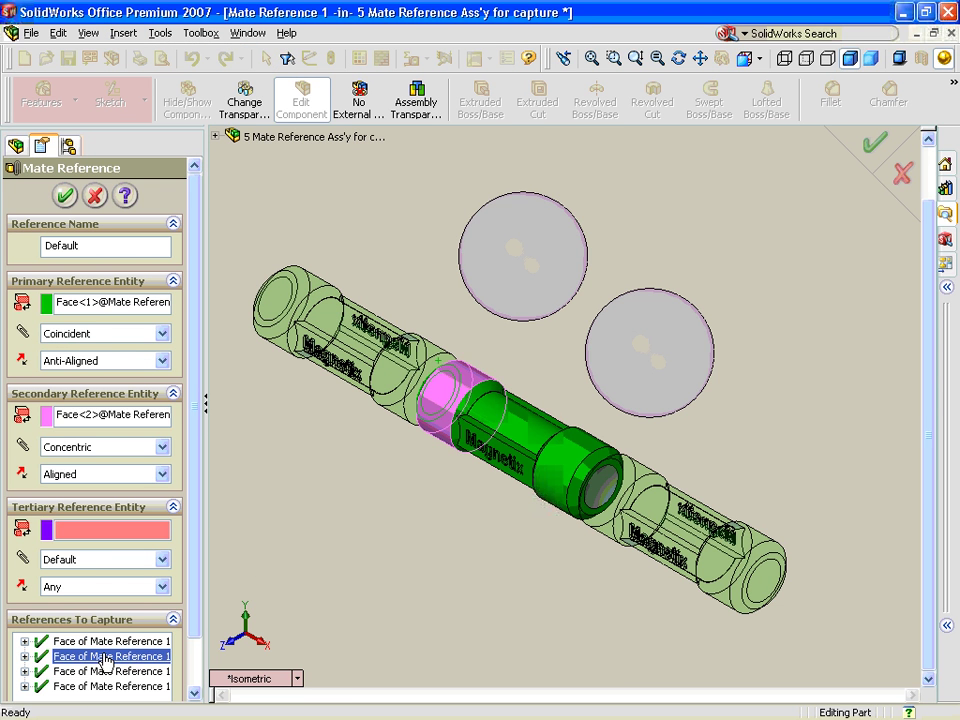
{"action": "left_click", "coordinate": [64, 196]}
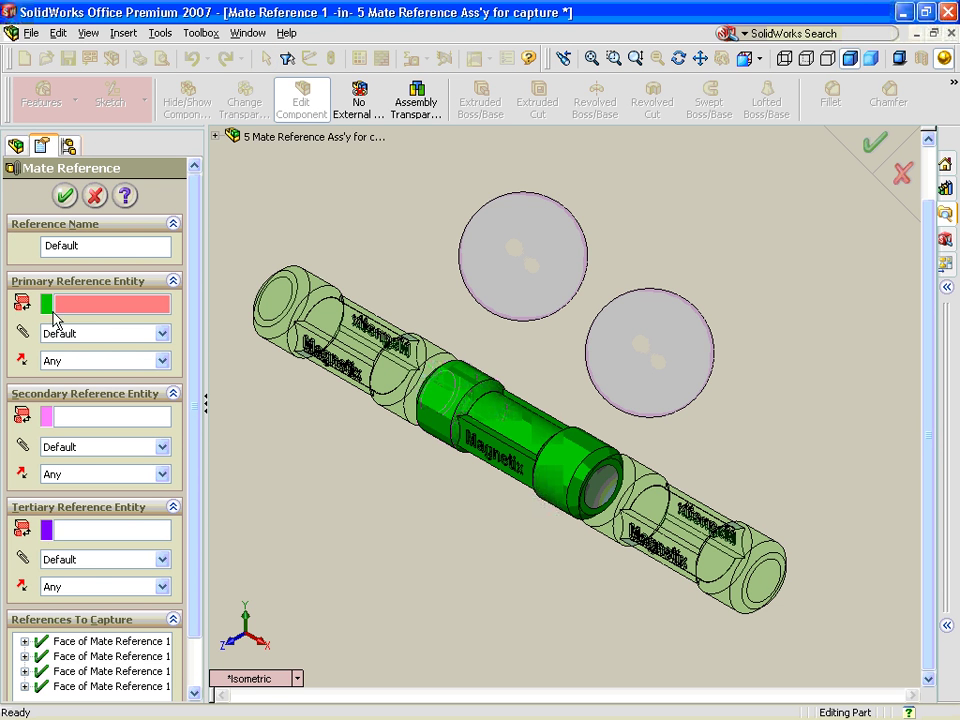
Step: Capture a second mate reference from the coincident anti-aligned and concentric aligned mates at the middle bar's other end
{"action": "left_click", "coordinate": [100, 671]}
{"action": "left_click", "coordinate": [100, 687]}
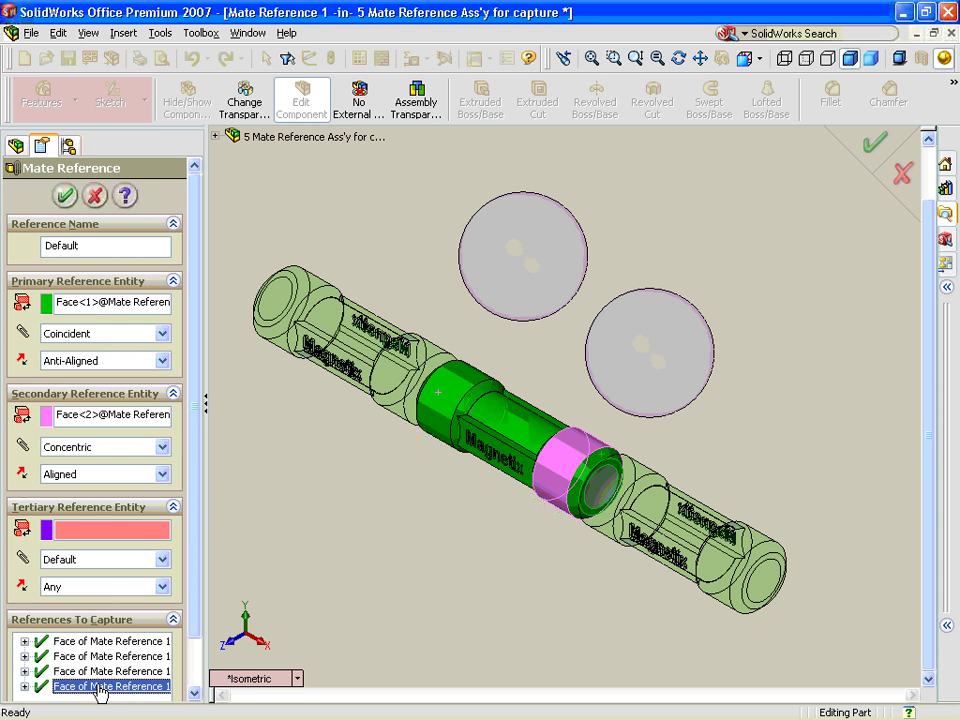
{"action": "key", "text": "Return"}
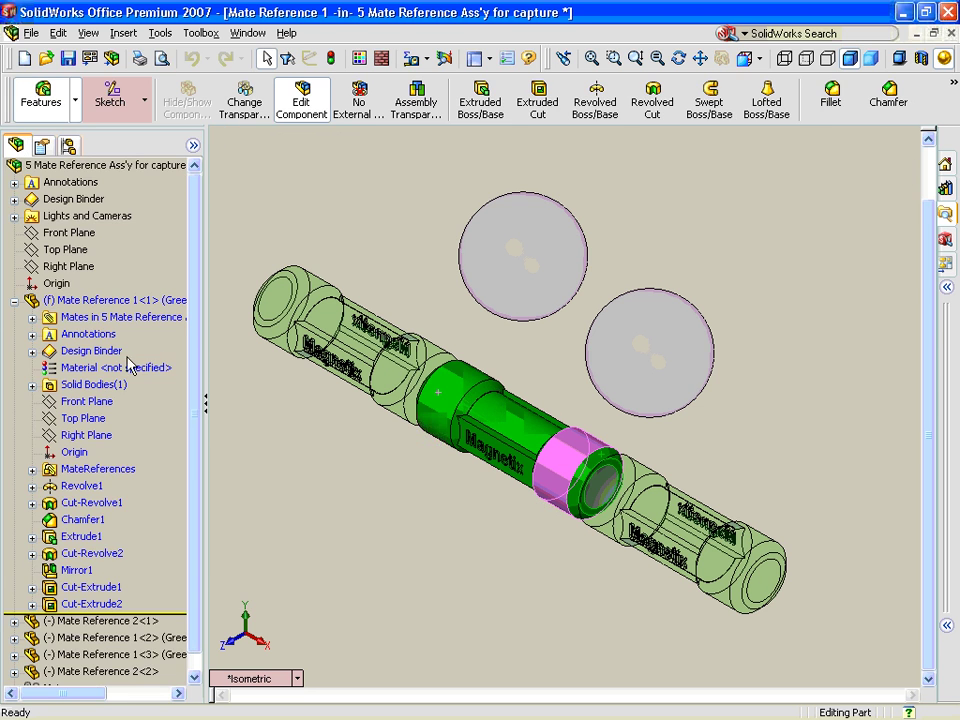
Step: Review the middle bar's Concentric1 and Coincident1 mates, and return to editing the assembly
{"action": "left_click", "coordinate": [32, 317]}
{"action": "left_click", "coordinate": [94, 334]}
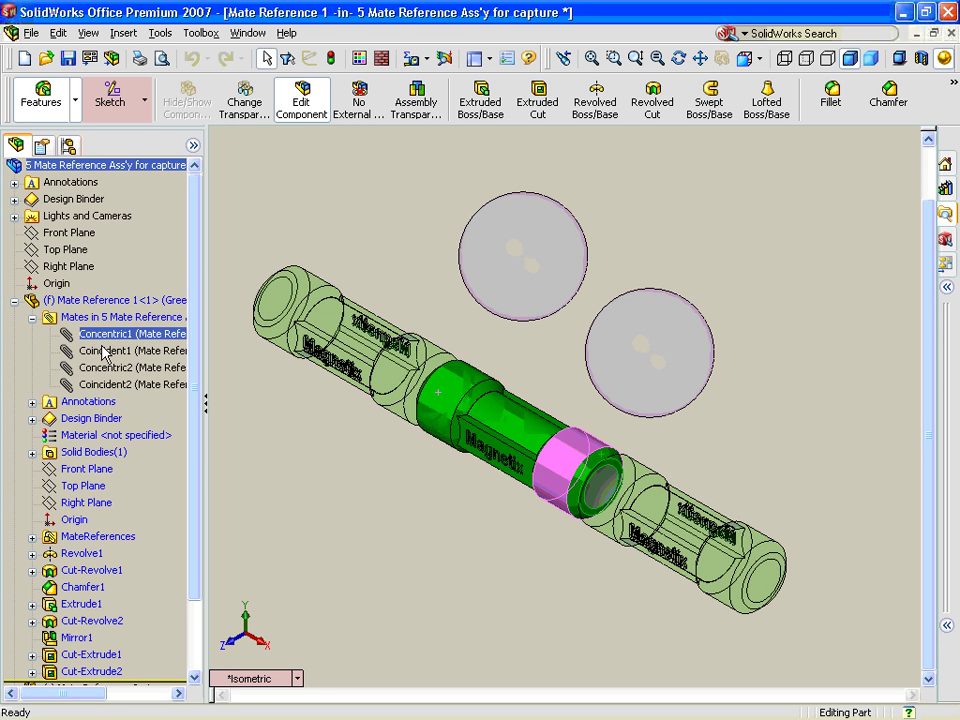
{"action": "left_click", "coordinate": [104, 352]}
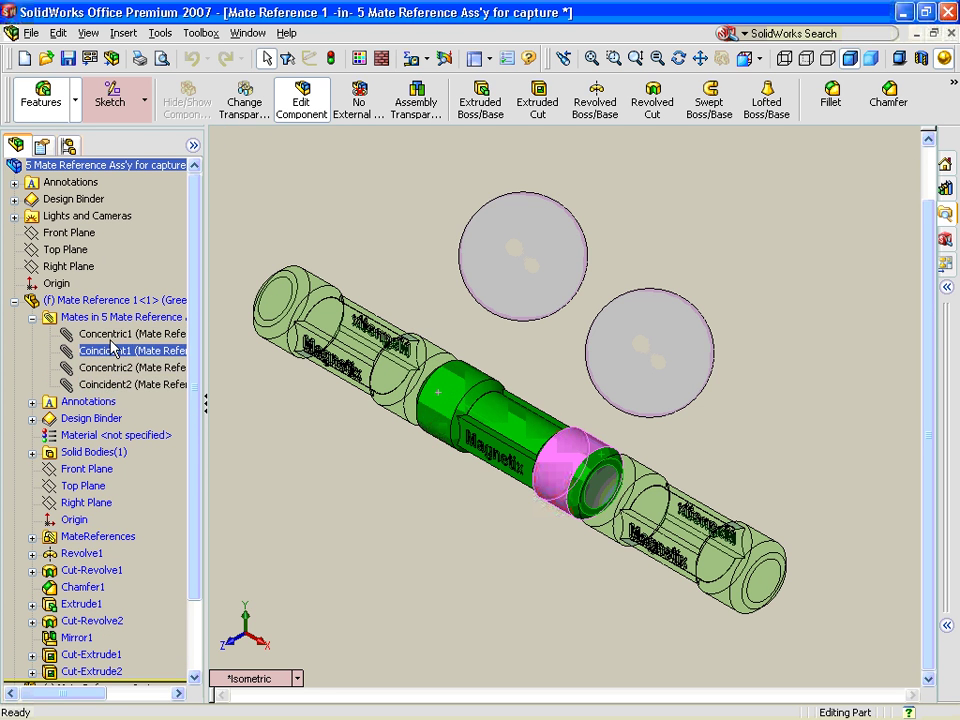
{"action": "left_click", "coordinate": [100, 351]}
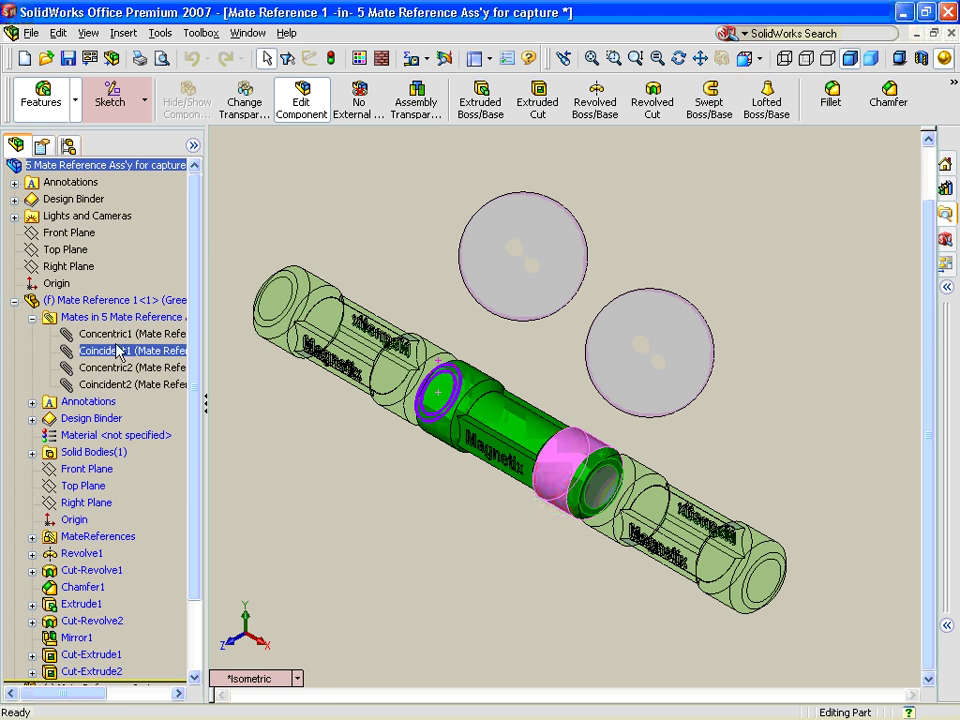
{"action": "right_click", "coordinate": [338, 457]}
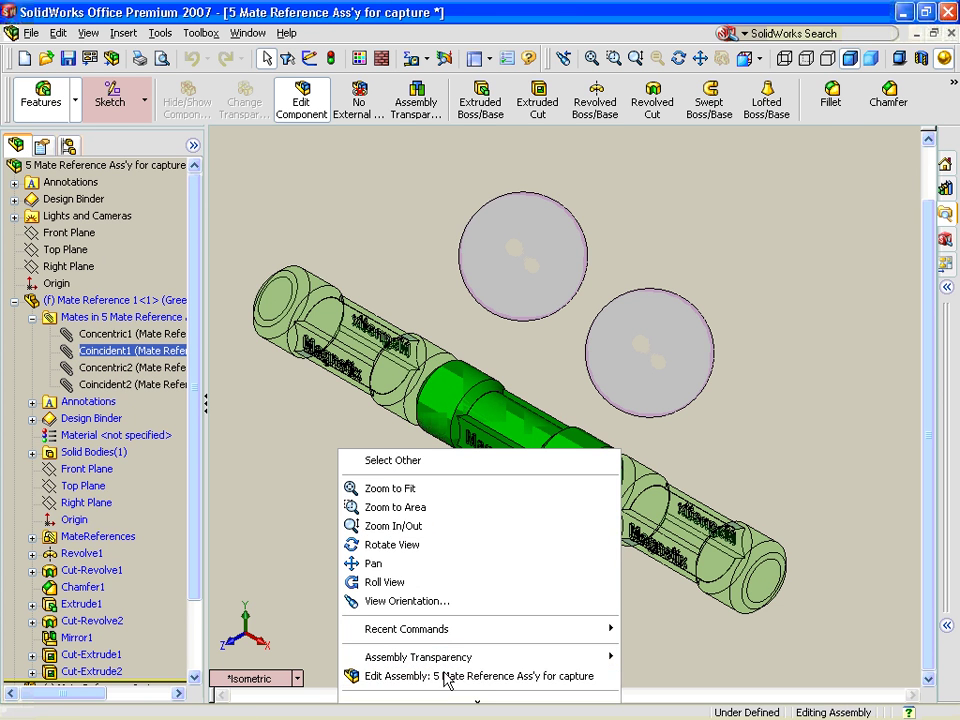
{"action": "left_click", "coordinate": [450, 615]}
Step: Delete the two outer bars from the assembly together with their dependent mates
{"action": "left_click", "coordinate": [392, 369]}
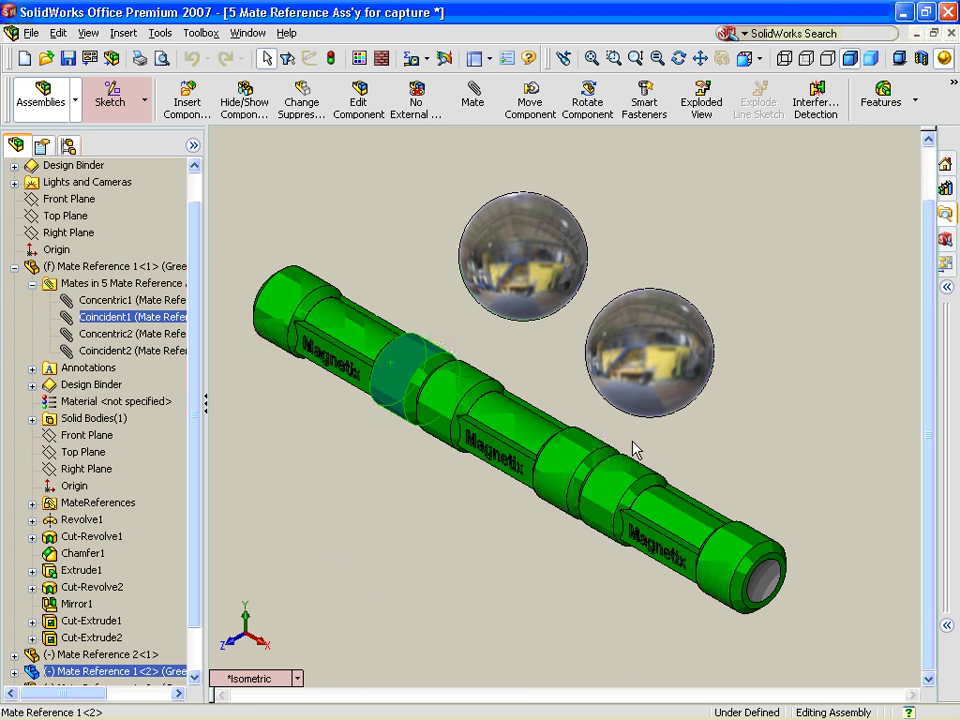
{"action": "left_click", "coordinate": [628, 484], "text": "ctrl"}
{"action": "key", "text": "Delete"}
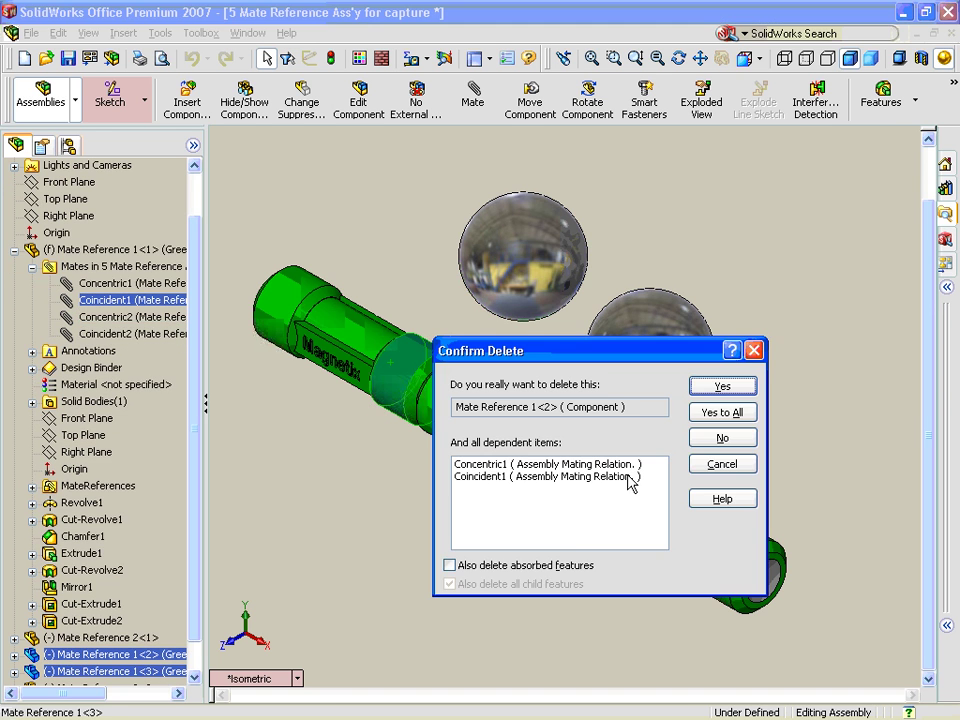
{"action": "key", "text": "Return"}
{"action": "key", "text": "Return"}
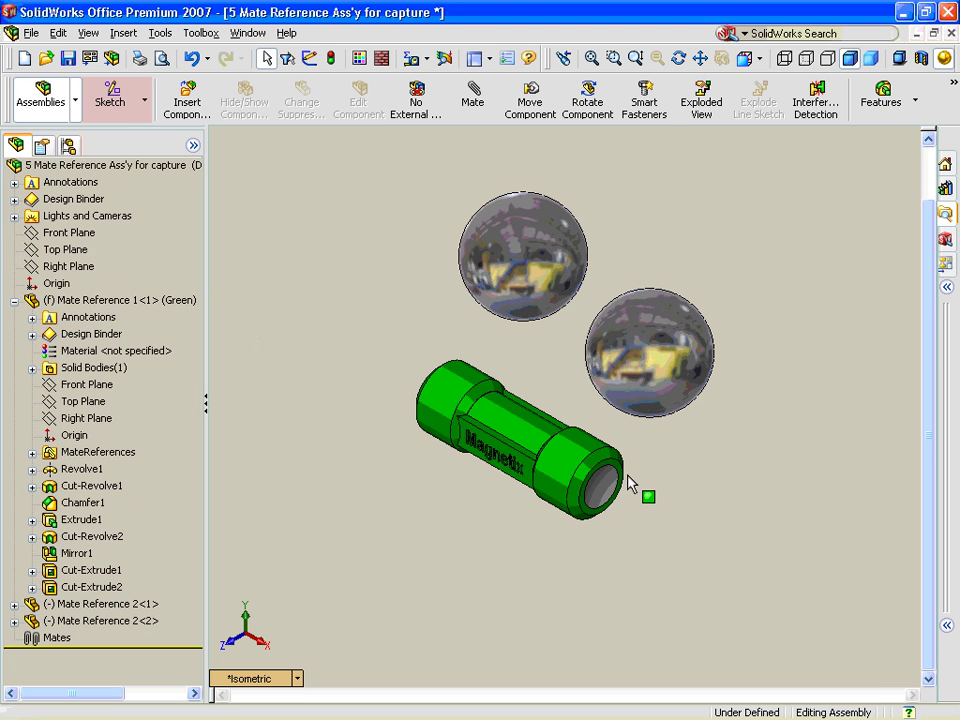
Step: Mate the lower ball's spherical face concentric with the concave face in the bar's visible end
{"action": "left_click", "coordinate": [480, 116]}
{"action": "left_click", "coordinate": [688, 350]}
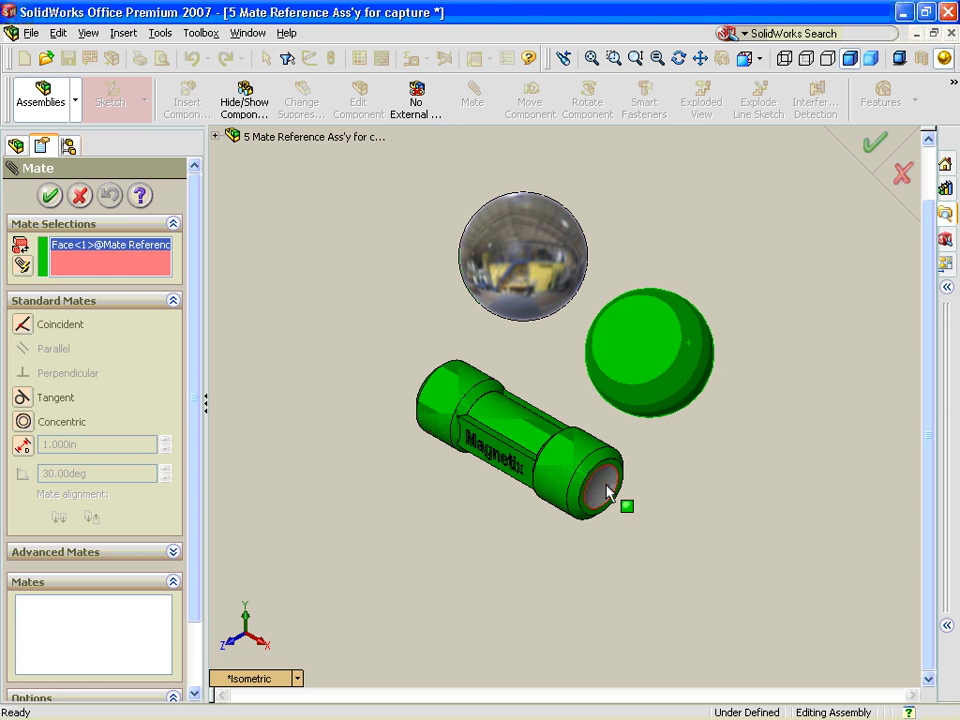
{"action": "left_click", "coordinate": [612, 490]}
{"action": "left_click", "coordinate": [794, 560]}
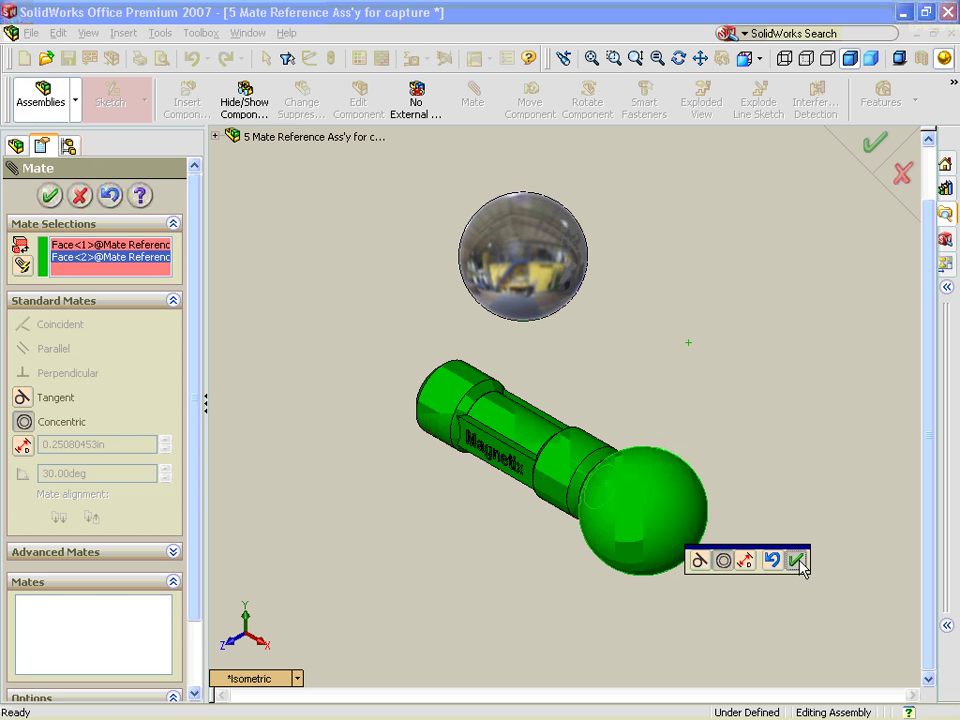
Step: Mate the remaining ball concentric with the hidden concave face at the bar's other end, and finish mating
{"action": "left_click", "coordinate": [535, 287]}
{"action": "right_click", "coordinate": [449, 405]}
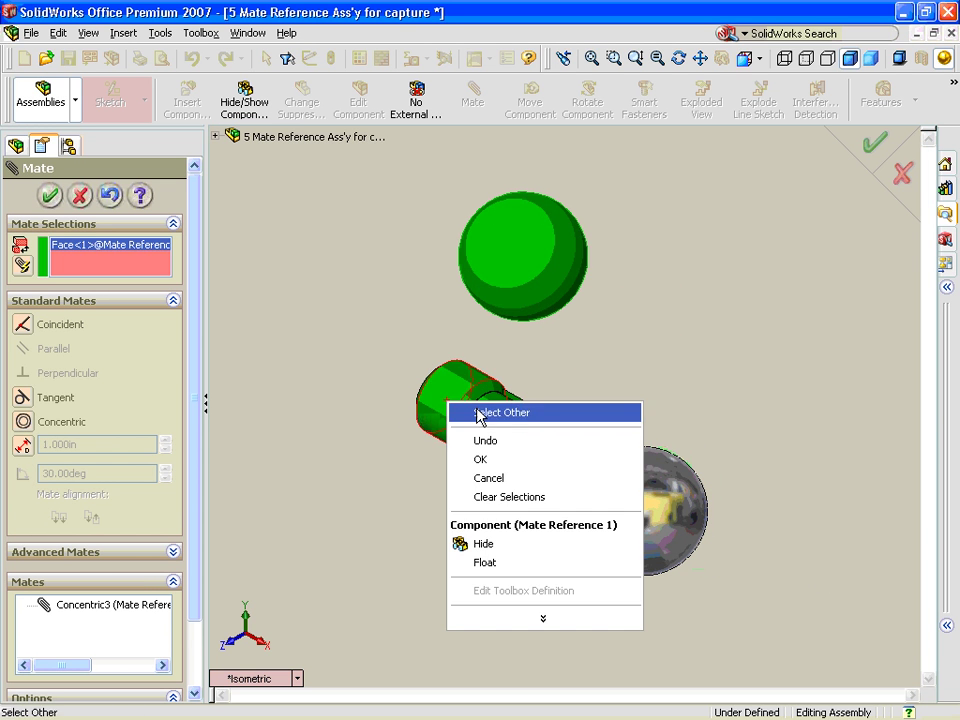
{"action": "left_click", "coordinate": [478, 411]}
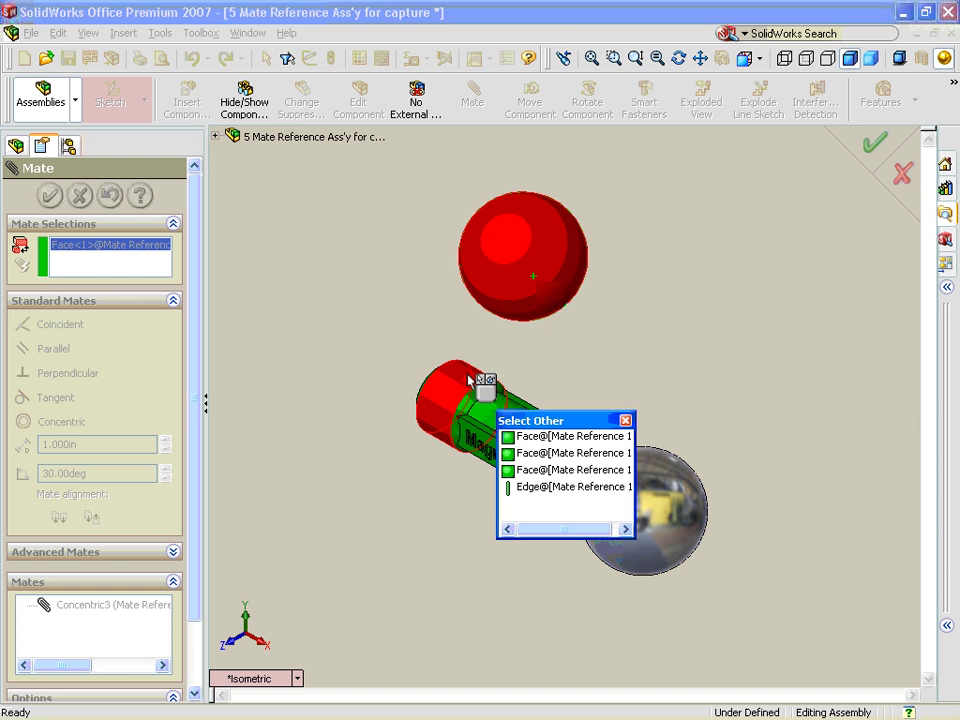
{"action": "left_click", "coordinate": [457, 392]}
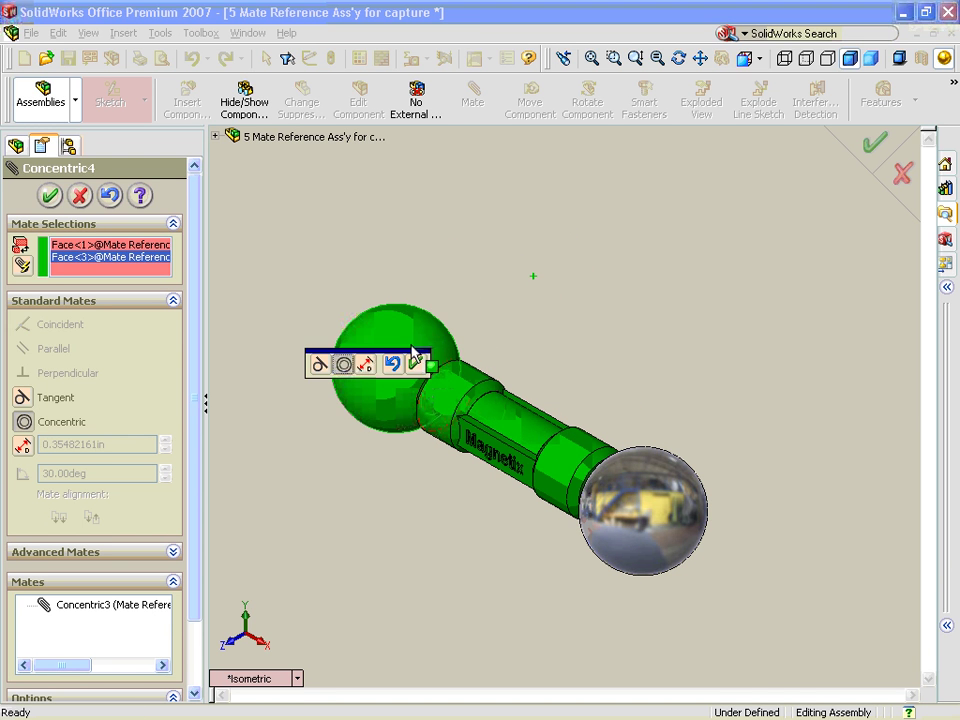
{"action": "left_click", "coordinate": [416, 364]}
{"action": "right_click", "coordinate": [589, 321]}
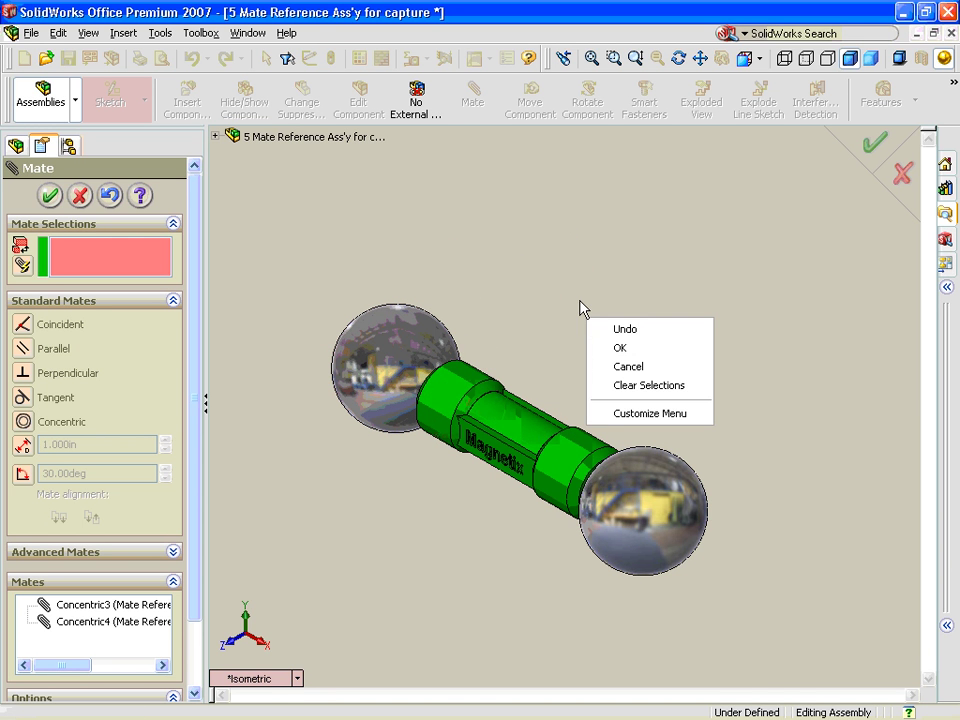
{"action": "key", "text": "Escape"}
{"action": "key", "text": "Escape"}
Step: Edit the bar in the assembly and capture a mate reference from the concentric mate at its upper-left end
{"action": "right_click", "coordinate": [540, 404]}
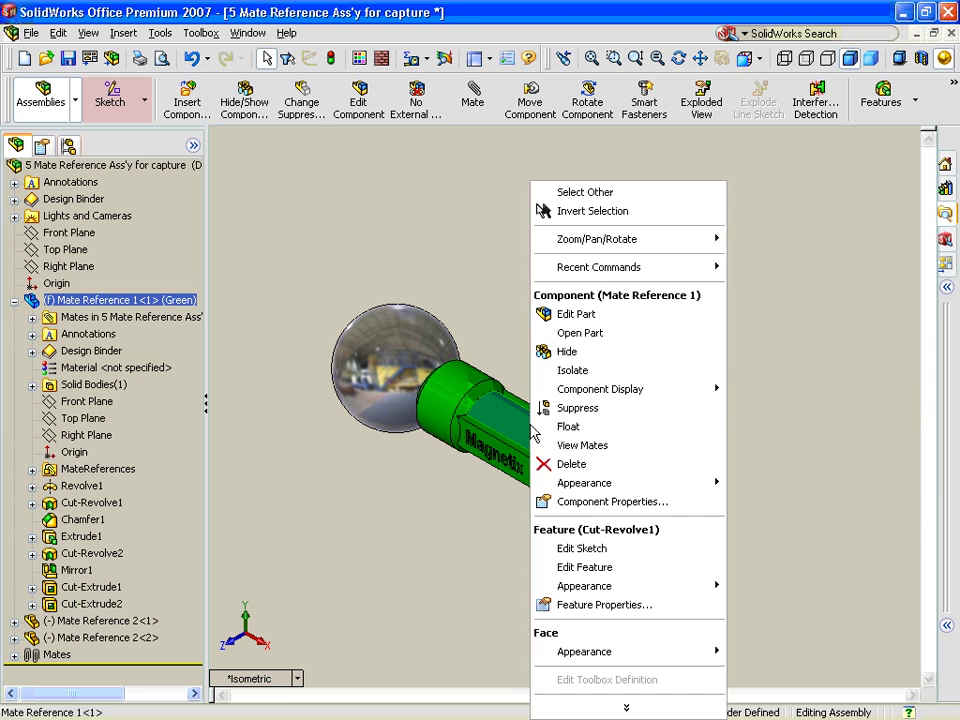
{"action": "left_click", "coordinate": [556, 314]}
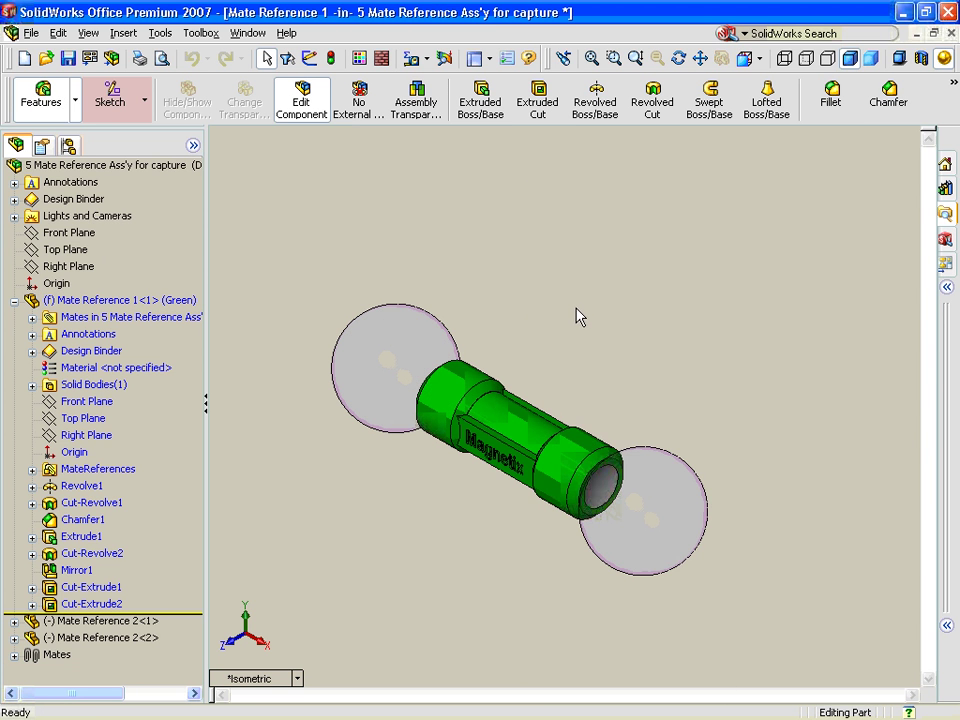
{"action": "right_click", "coordinate": [575, 308]}
{"action": "mouse_move", "coordinate": [739, 490]}
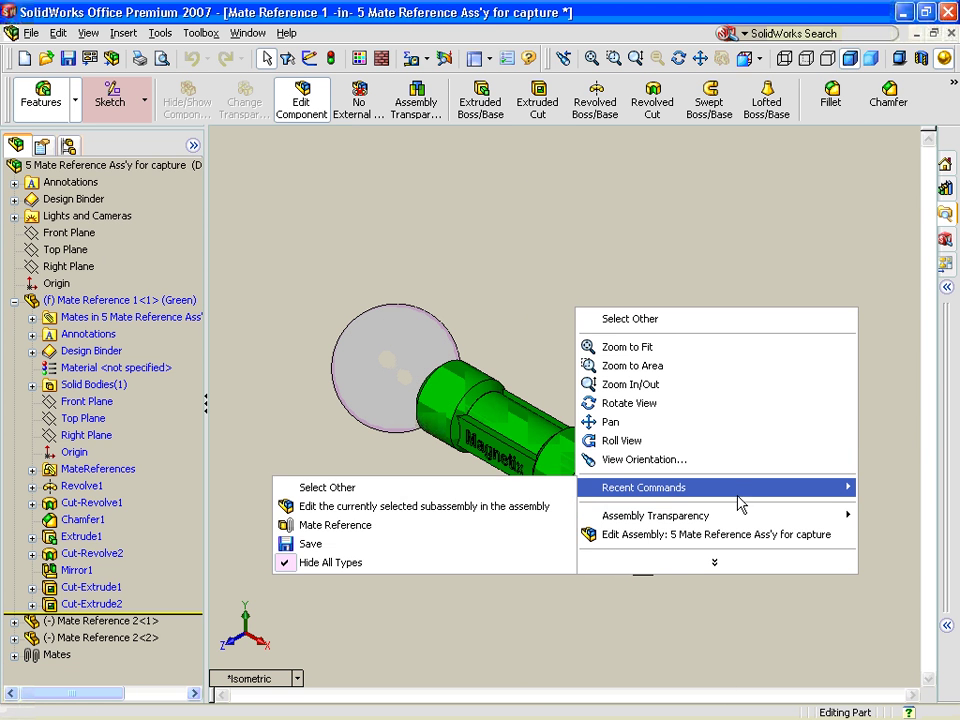
{"action": "left_click", "coordinate": [445, 525]}
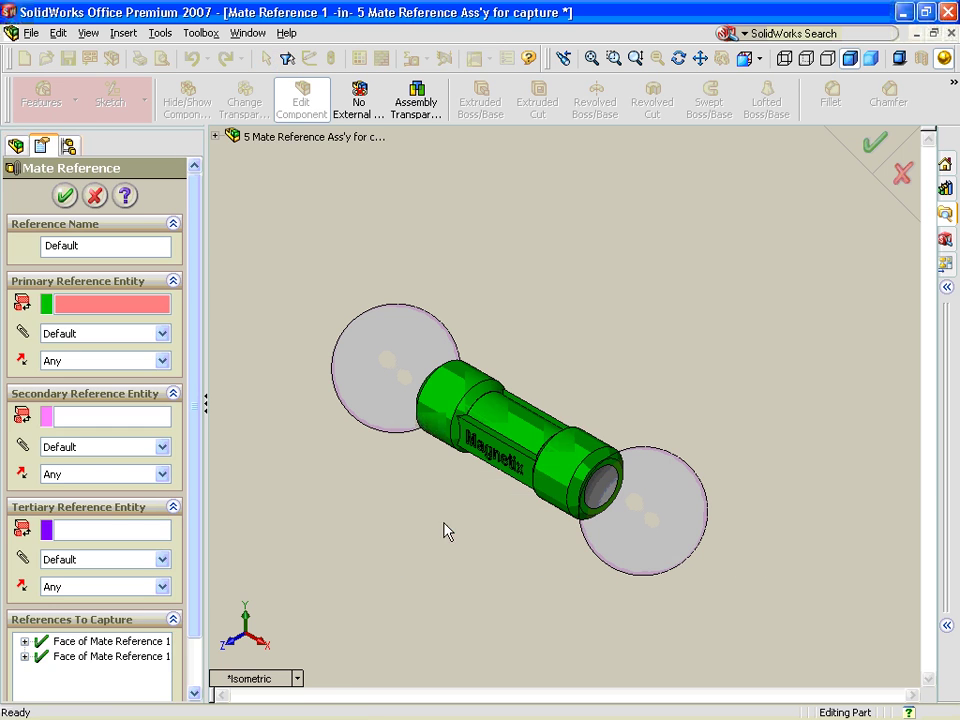
{"action": "left_click", "coordinate": [128, 640]}
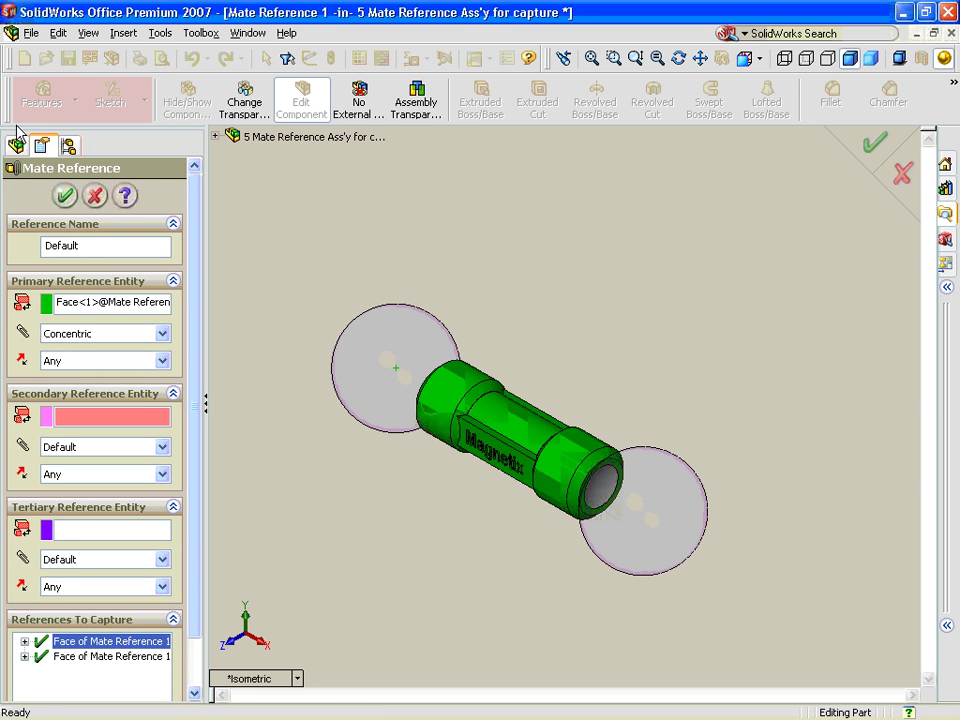
{"action": "left_click", "coordinate": [65, 196]}
{"action": "key", "text": "Return"}
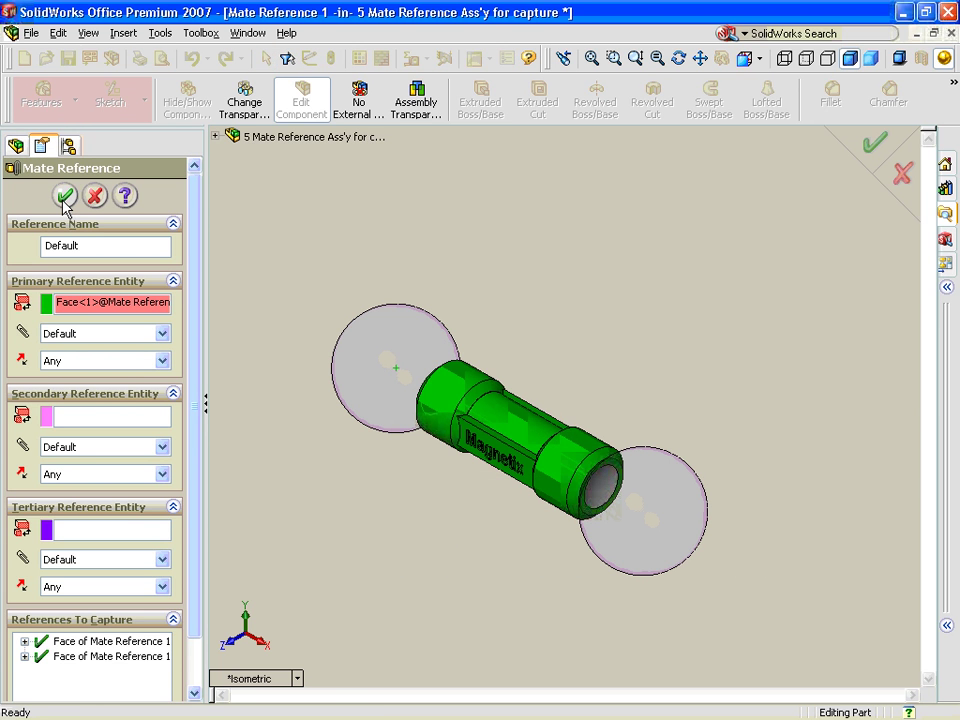
Step: Capture another mate reference from the concentric mate at the bar's lower-right end, and return to editing the assembly
{"action": "left_click", "coordinate": [108, 655]}
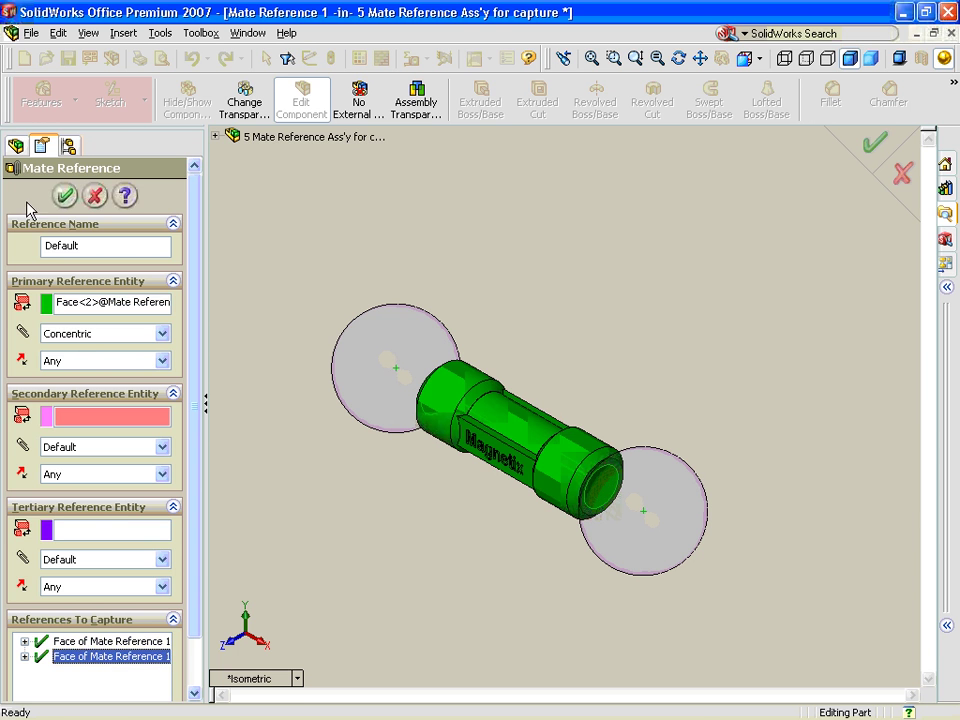
{"action": "left_click", "coordinate": [64, 196]}
{"action": "right_click", "coordinate": [418, 405]}
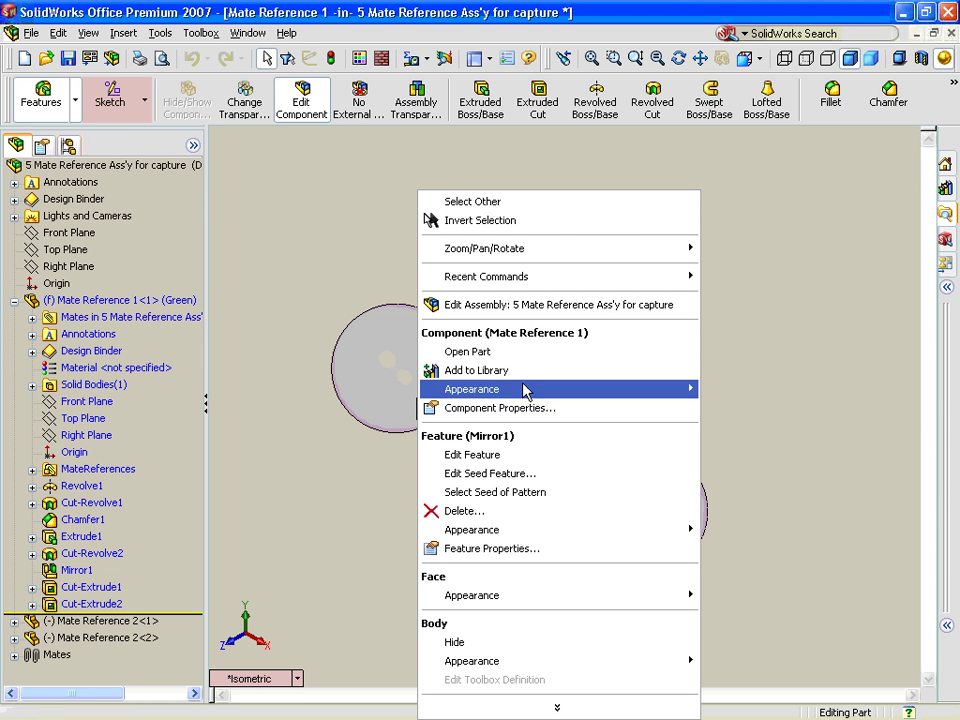
{"action": "left_click", "coordinate": [521, 302]}
Step: Edit the upper-left ball in the assembly, capture a mate reference from its concentric mate, and return to the assembly
{"action": "right_click", "coordinate": [429, 336]}
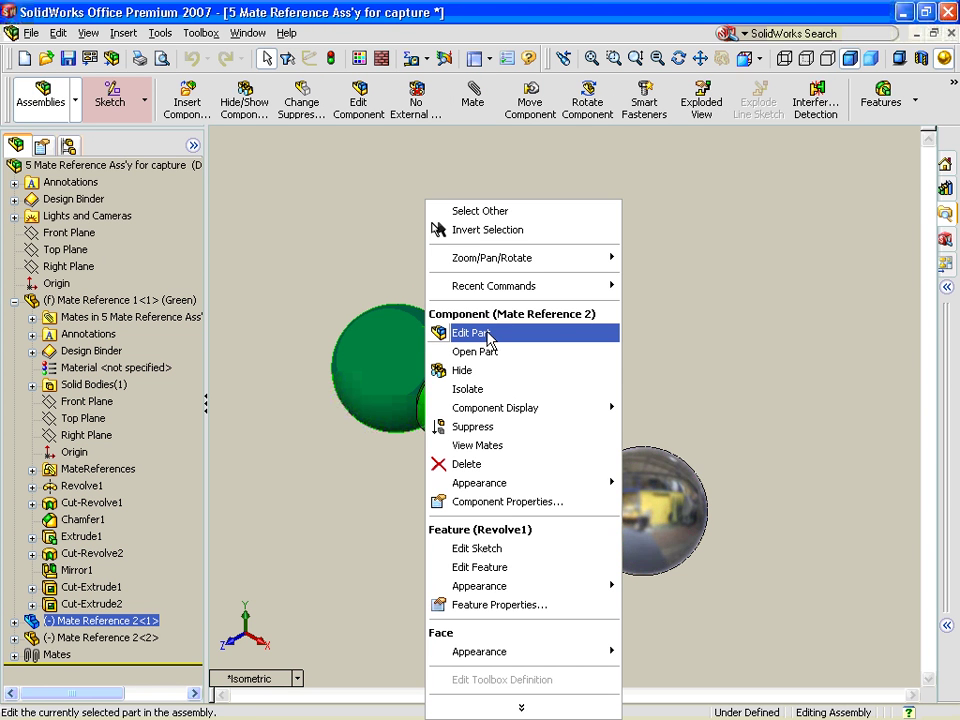
{"action": "left_click", "coordinate": [487, 336]}
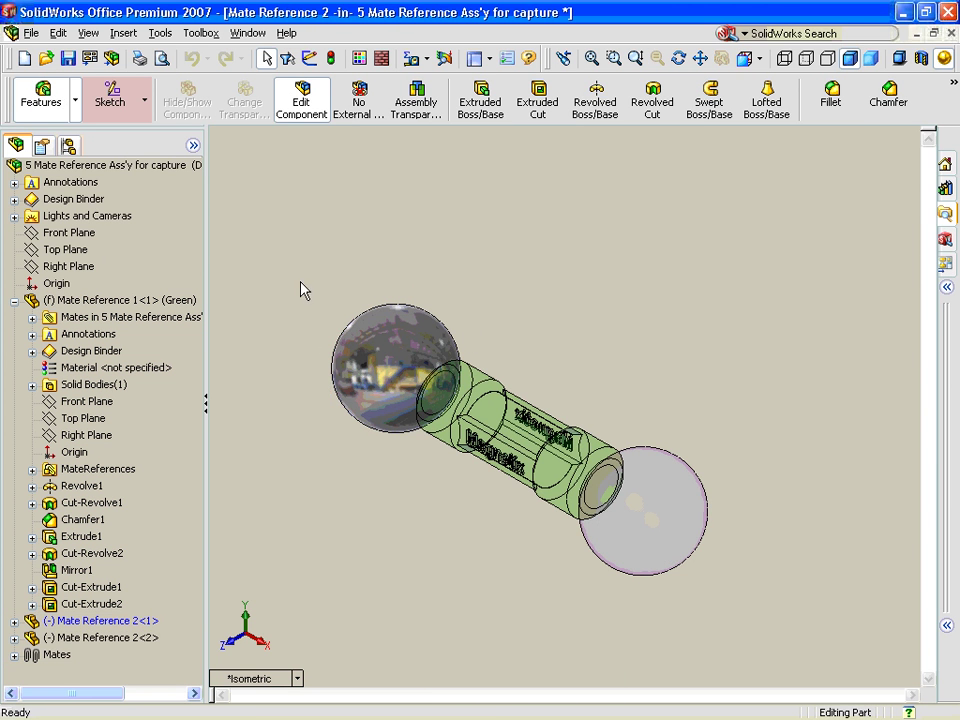
{"action": "right_click", "coordinate": [302, 285]}
{"action": "mouse_move", "coordinate": [440, 465]}
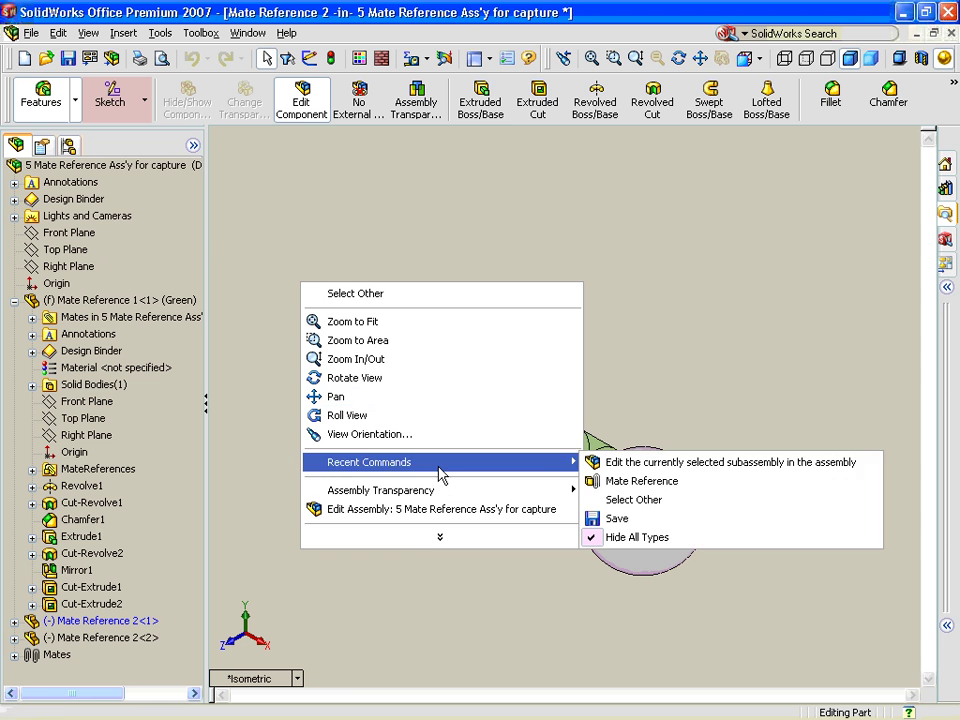
{"action": "left_click", "coordinate": [640, 481]}
{"action": "left_click", "coordinate": [98, 645]}
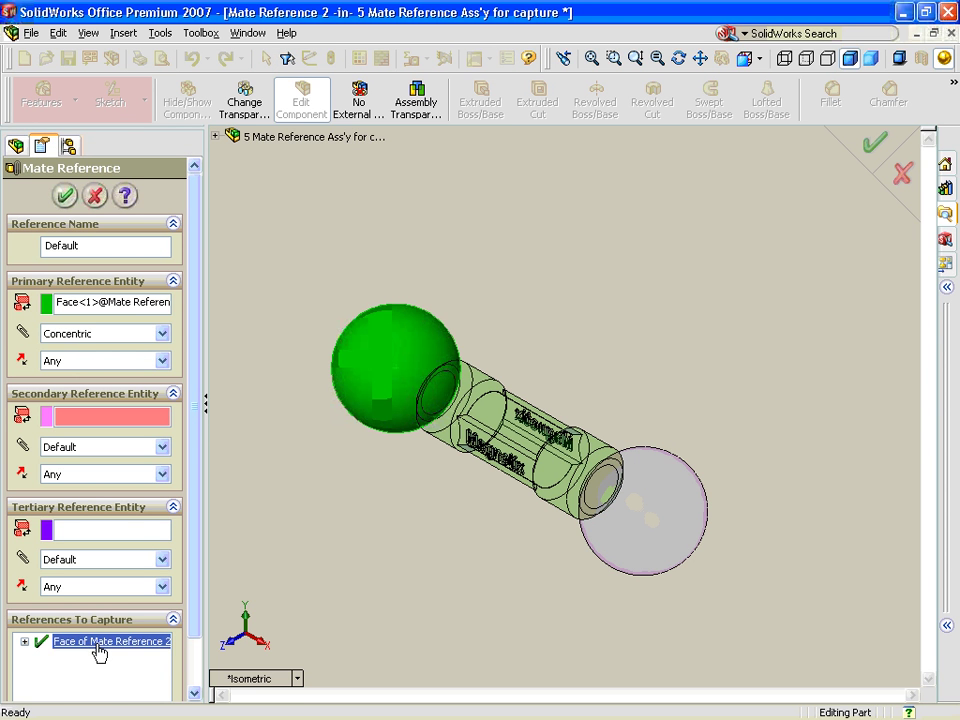
{"action": "left_click", "coordinate": [64, 195]}
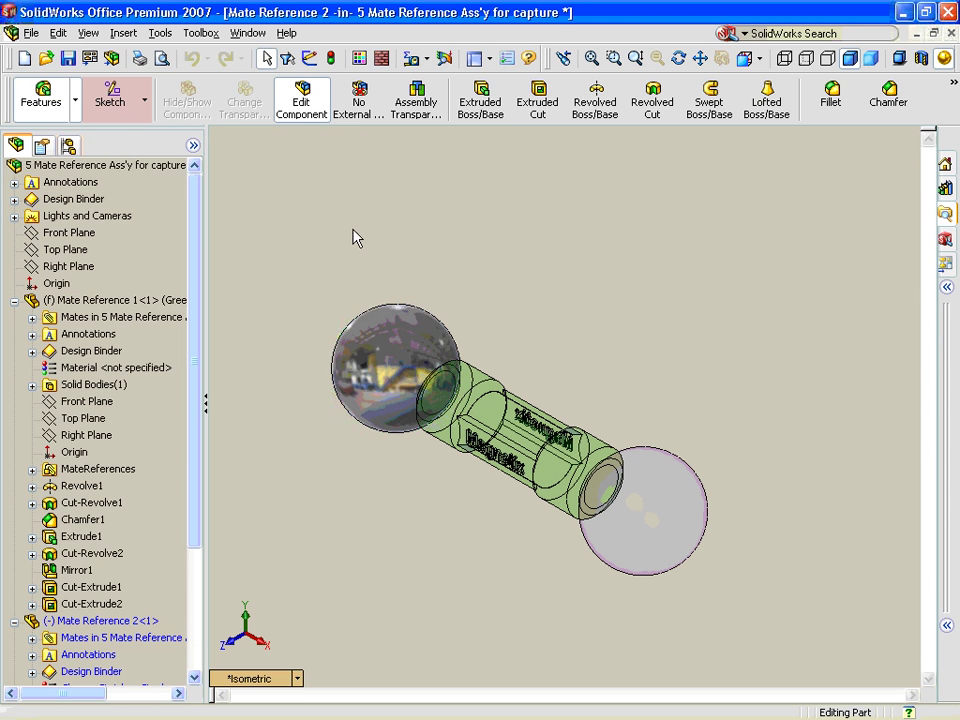
{"action": "right_click", "coordinate": [346, 242]}
{"action": "left_click", "coordinate": [463, 457]}
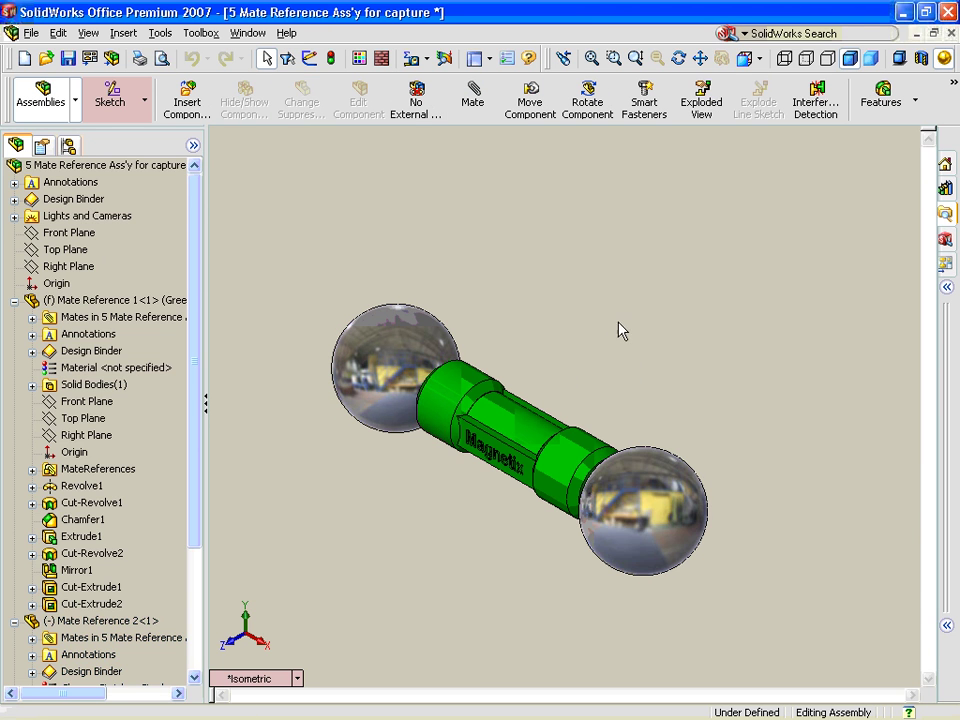
Step: Edit the lower-right ball in the assembly, capture its concentric mate as a mate reference, and return to the assembly
{"action": "right_click", "coordinate": [650, 525]}
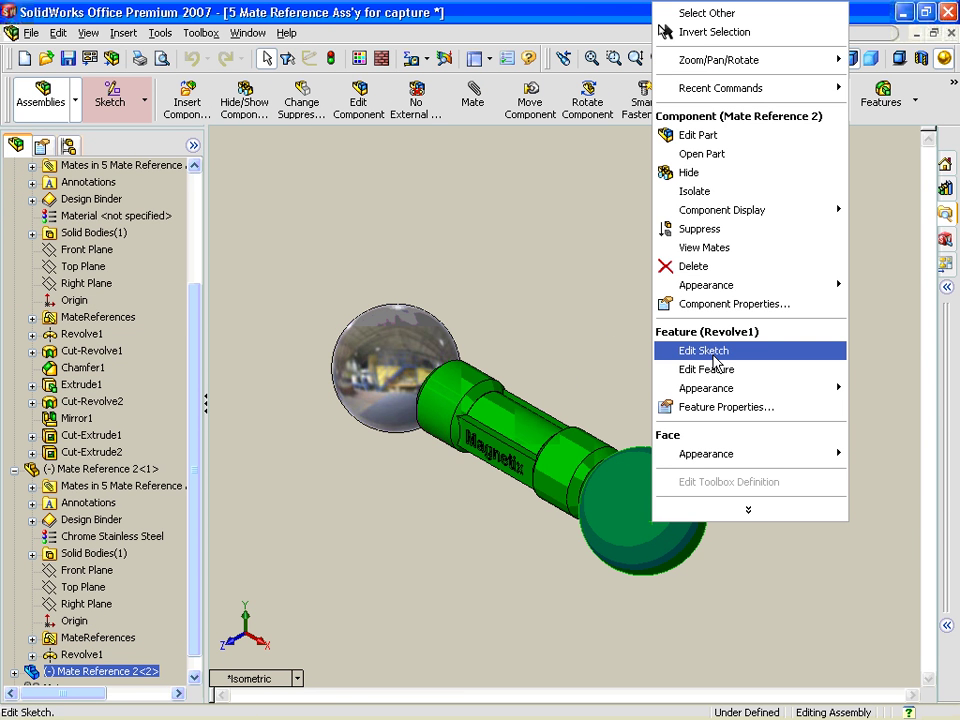
{"action": "left_click", "coordinate": [712, 136]}
{"action": "right_click", "coordinate": [636, 224]}
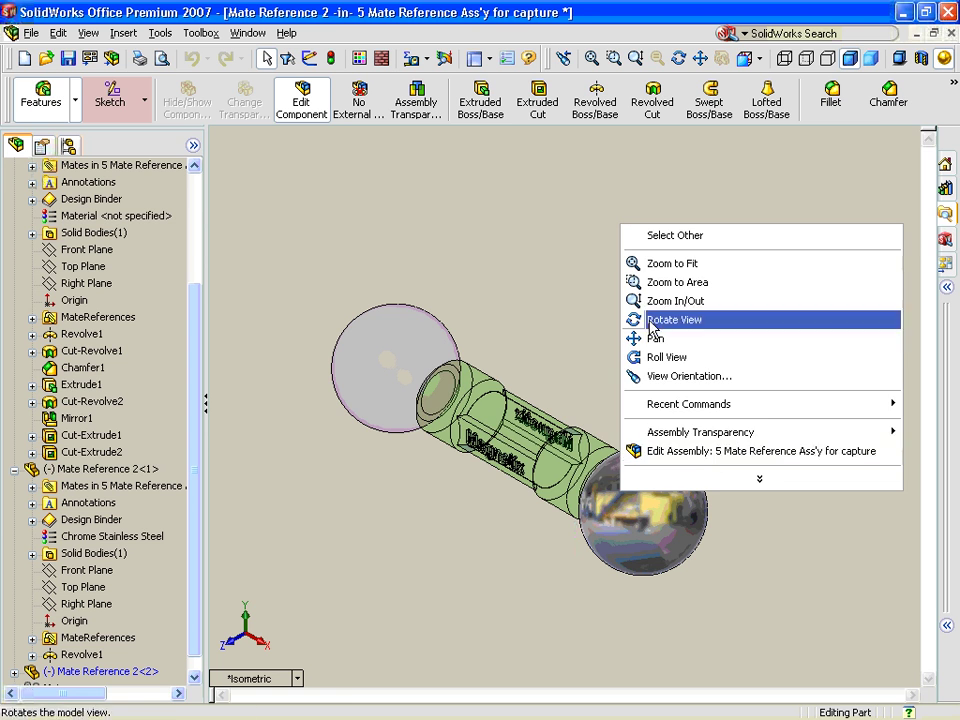
{"action": "mouse_move", "coordinate": [741, 405]}
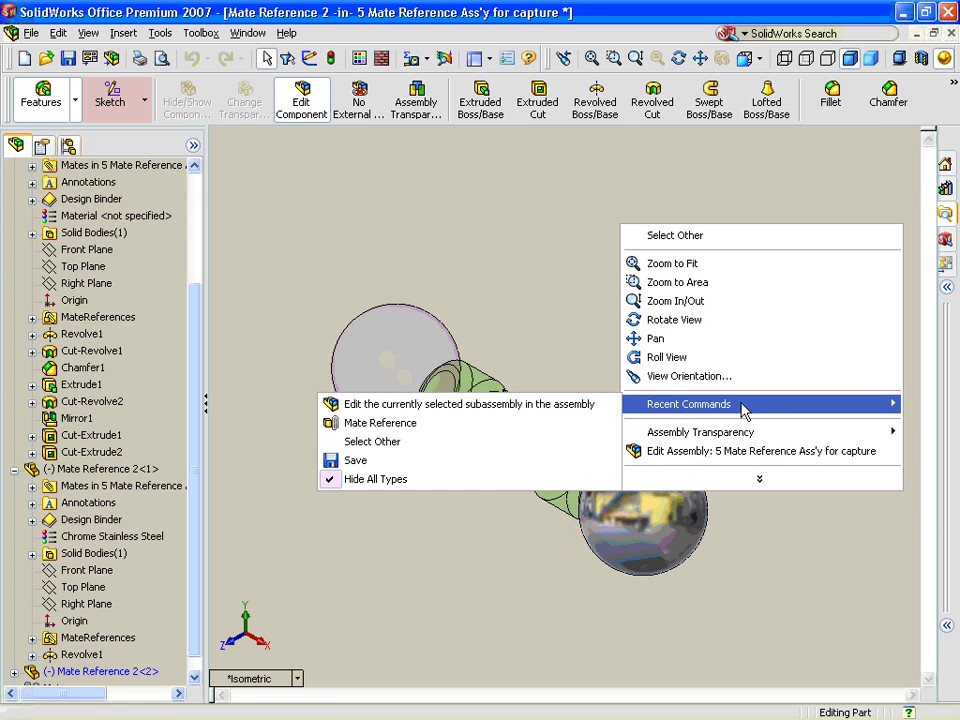
{"action": "left_click", "coordinate": [456, 423]}
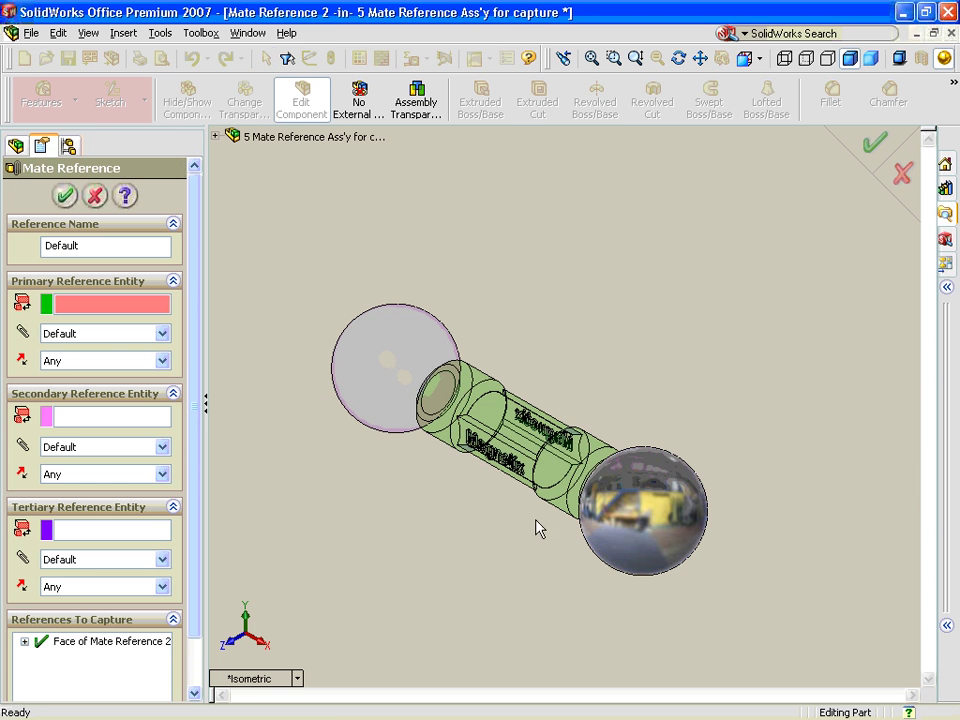
{"action": "left_click", "coordinate": [62, 642]}
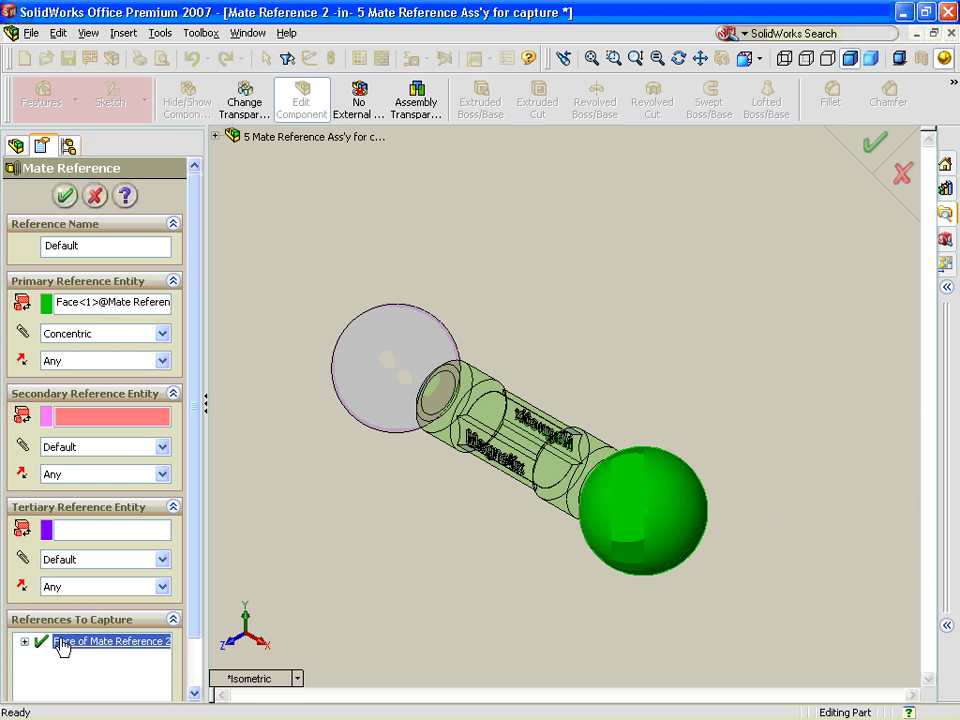
{"action": "left_click", "coordinate": [64, 196]}
{"action": "right_click", "coordinate": [430, 395]}
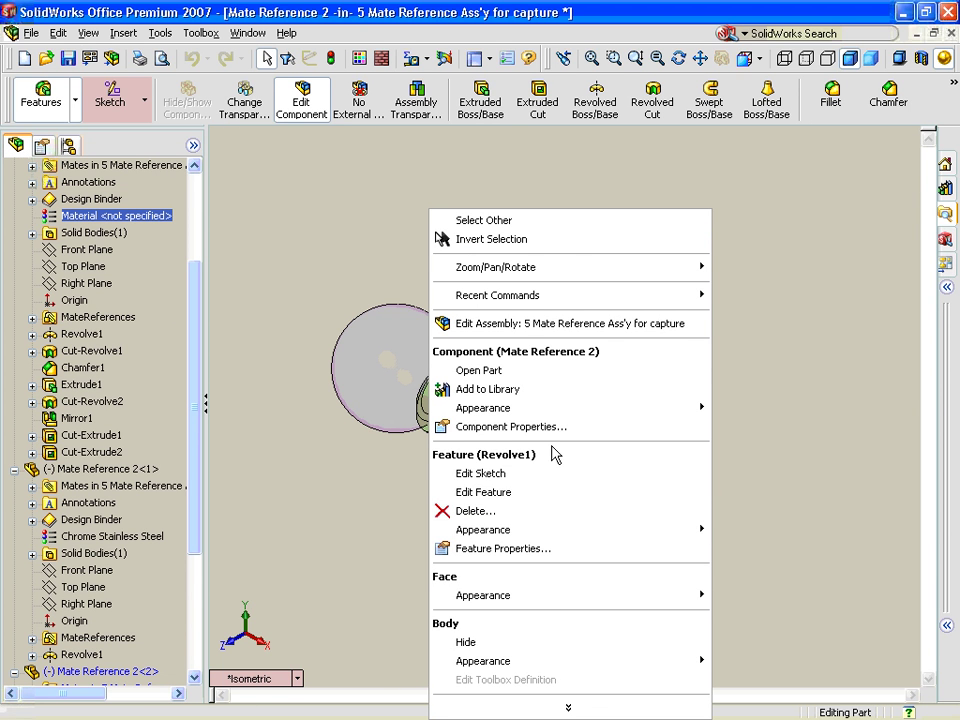
{"action": "left_click", "coordinate": [555, 323]}
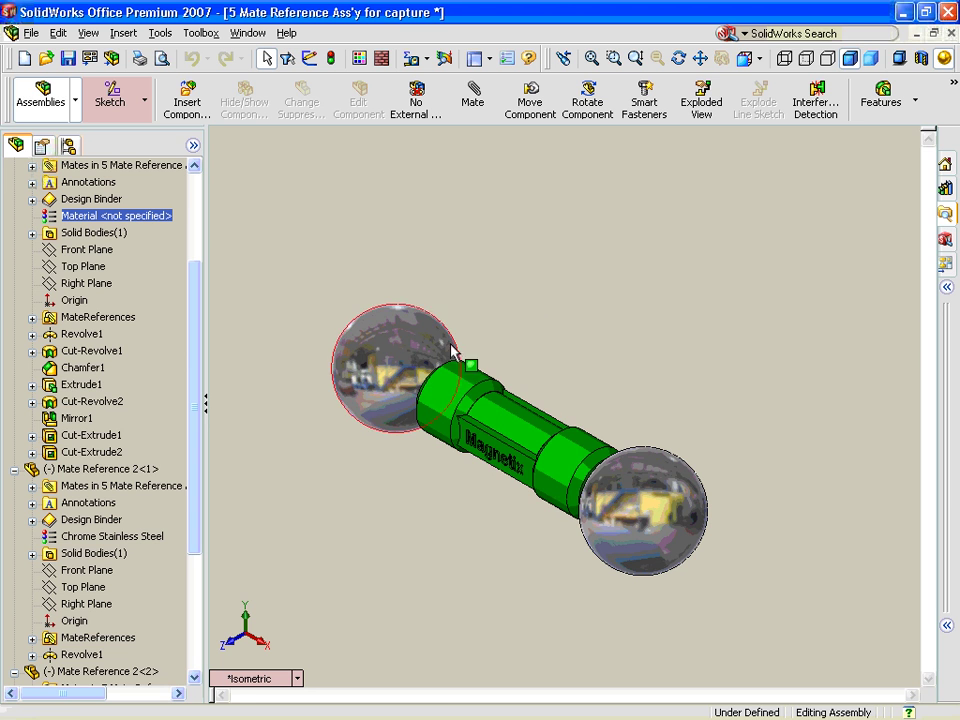
Step: Open the upper-left ball's part in its own window
{"action": "left_click", "coordinate": [388, 357]}
{"action": "right_click", "coordinate": [388, 357]}
{"action": "left_click", "coordinate": [467, 352]}
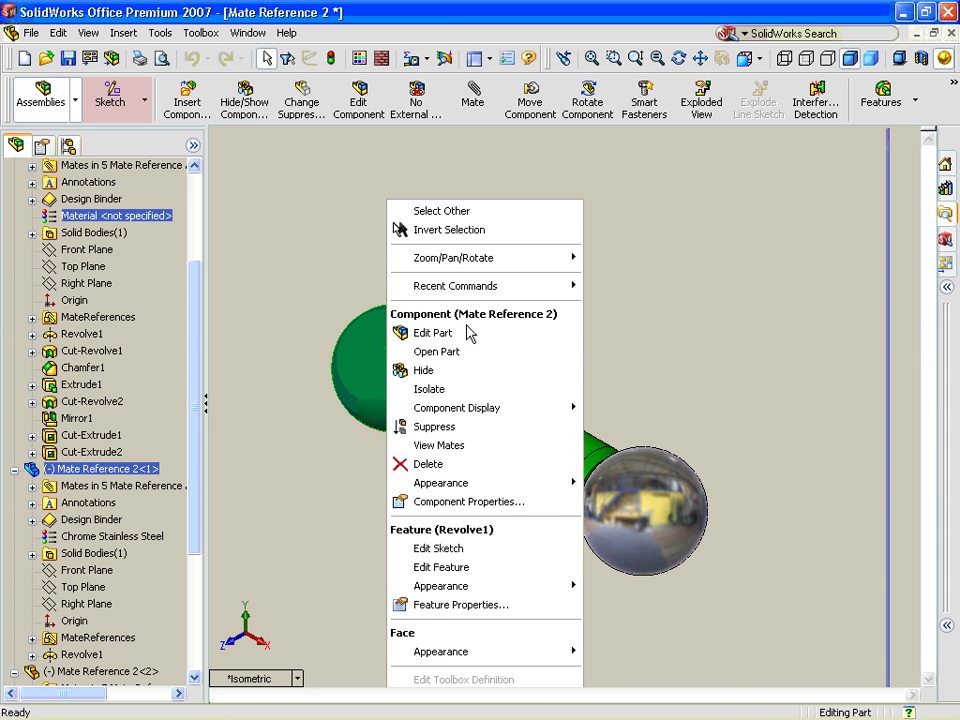
Step: Switch back to the capture assembly and open the Magnetix bar's part in its own window
{"action": "left_click", "coordinate": [248, 33]}
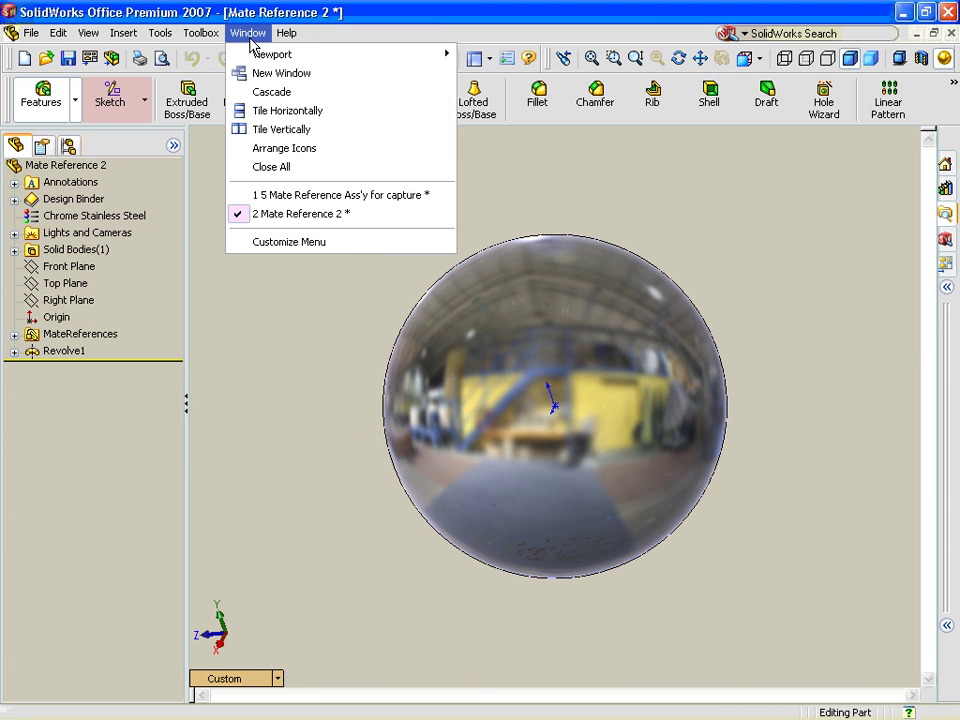
{"action": "left_click", "coordinate": [300, 195]}
{"action": "right_click", "coordinate": [582, 484]}
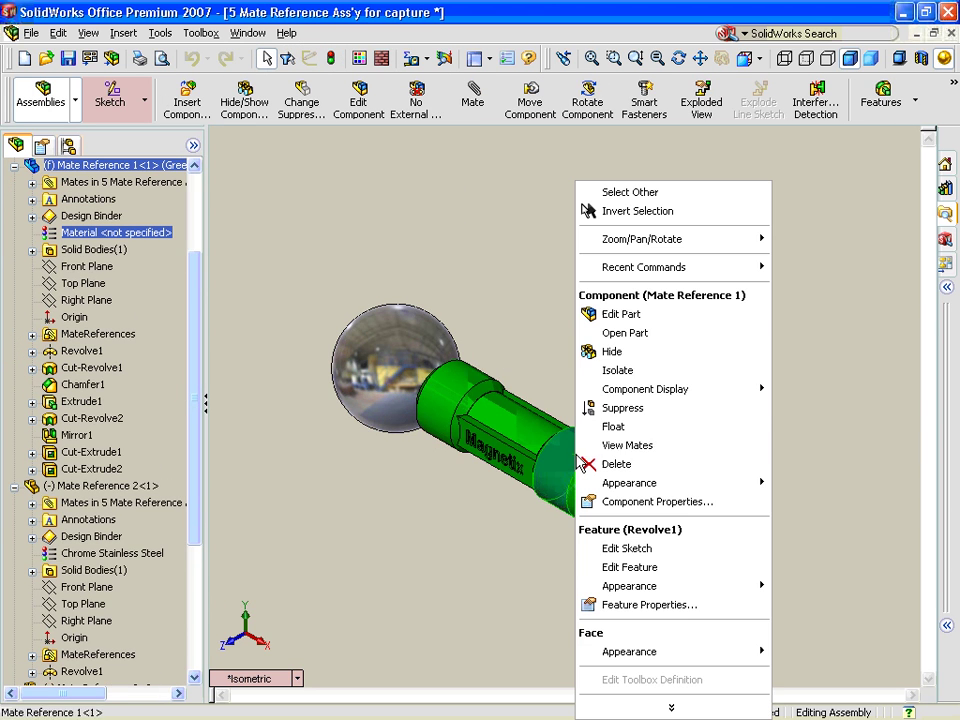
{"action": "left_click", "coordinate": [645, 333]}
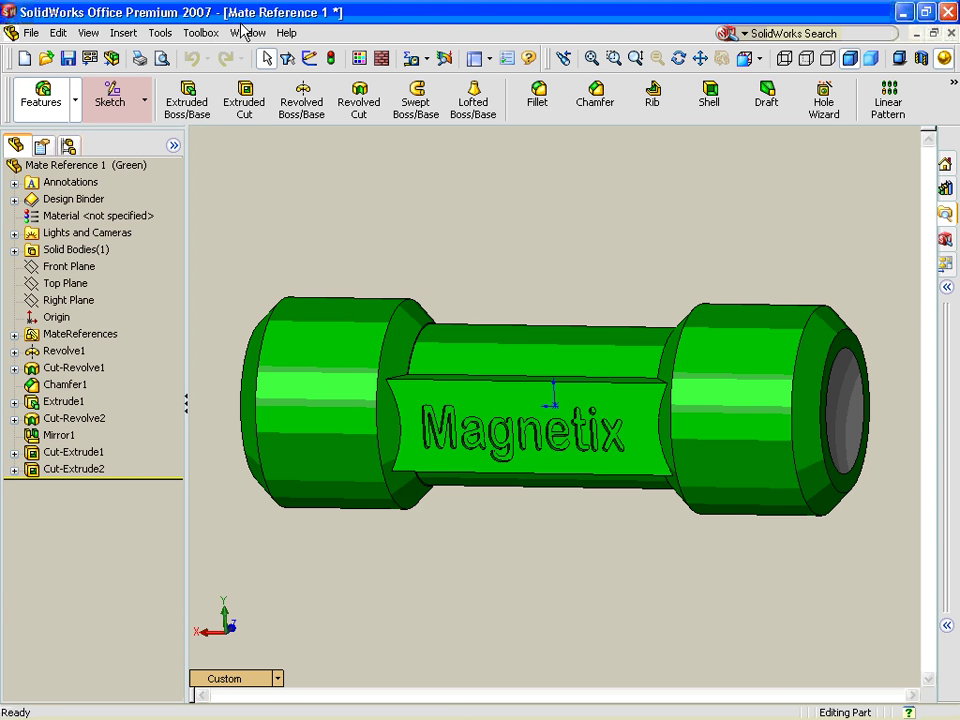
Step: Tile the three open document windows vertically and hide the feature tree in each one
{"action": "left_click", "coordinate": [250, 33]}
{"action": "left_click", "coordinate": [300, 132]}
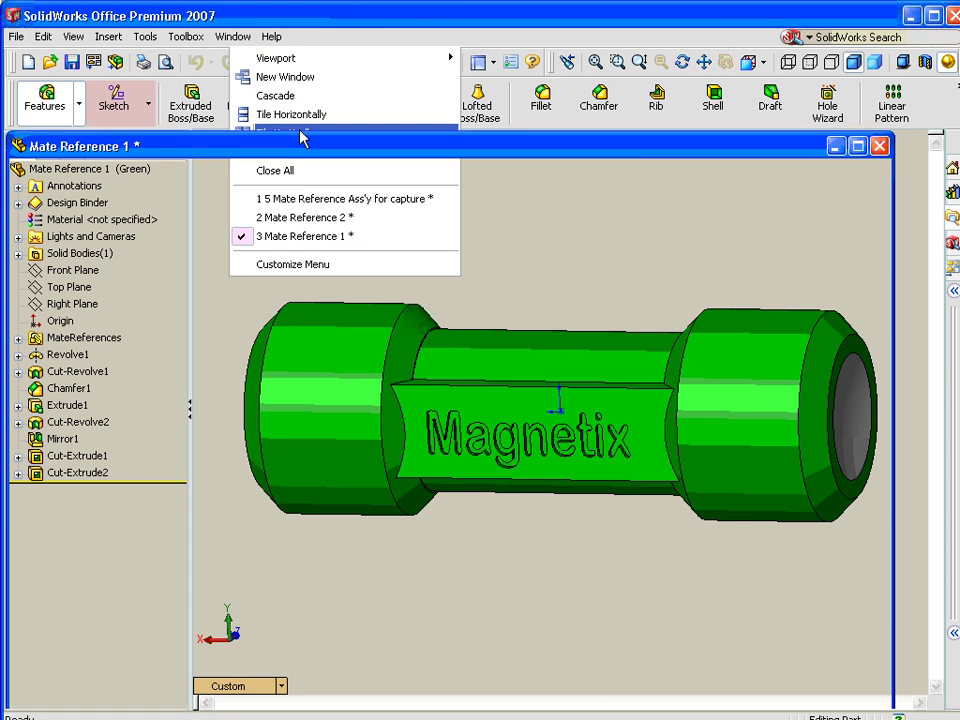
{"action": "left_click", "coordinate": [300, 132]}
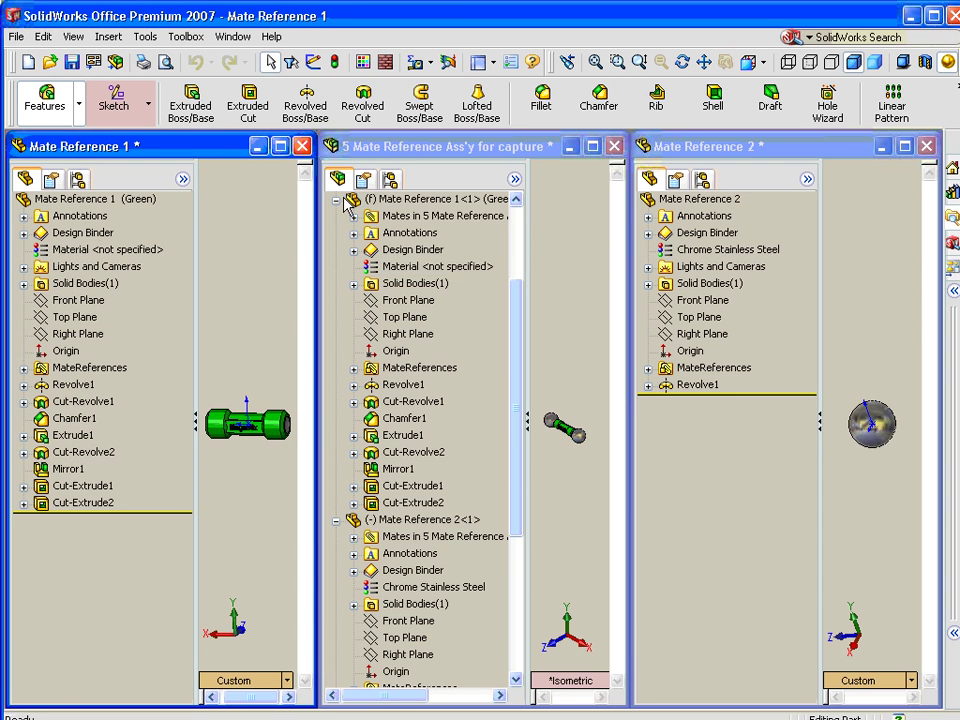
{"action": "left_click", "coordinate": [527, 424]}
{"action": "double_click", "coordinate": [821, 425]}
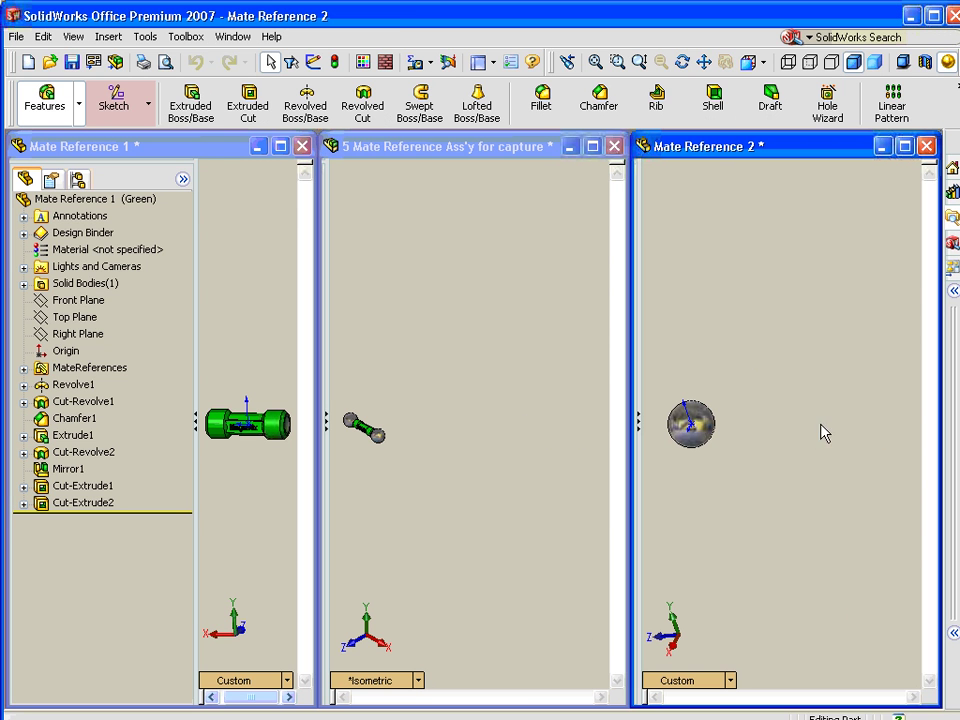
{"action": "left_click", "coordinate": [194, 428]}
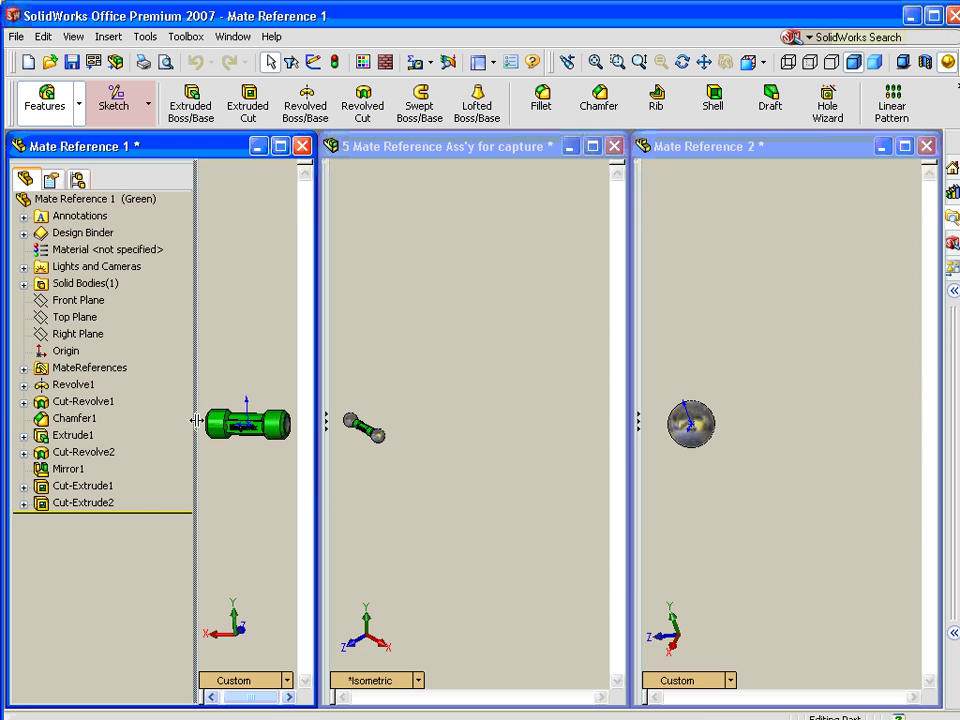
{"action": "double_click", "coordinate": [196, 420]}
Step: Add a bar from its part window onto the assembly's upper-left ball, accepting the concentric mate
{"action": "left_click", "coordinate": [378, 518]}
{"action": "scroll", "coordinate": [373, 511], "scroll_direction": "up", "scroll_amount": 1}
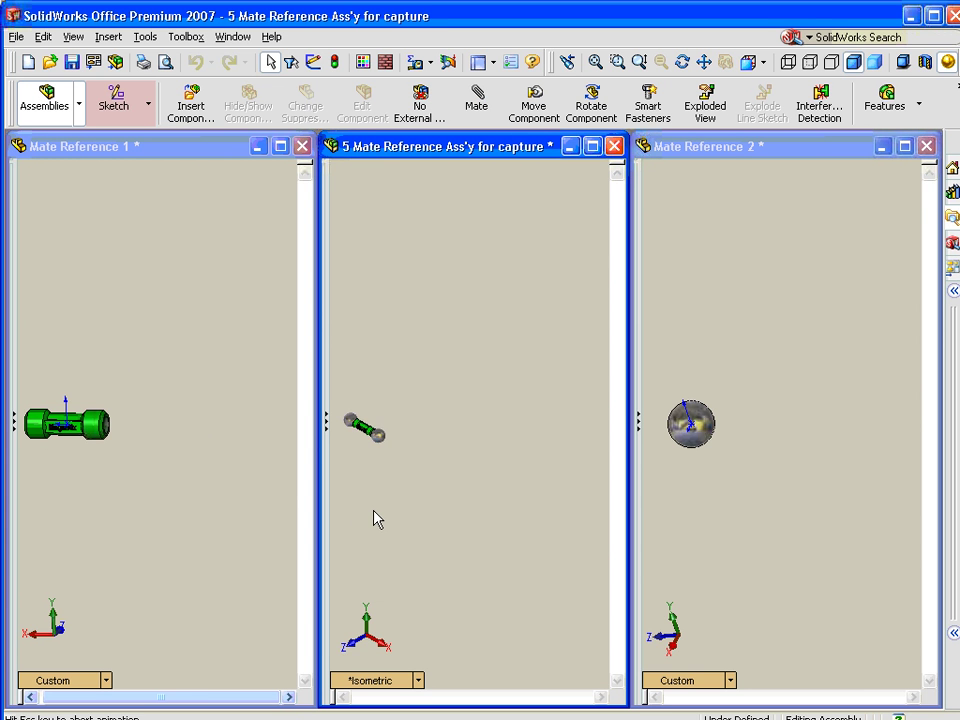
{"action": "scroll", "coordinate": [373, 511], "scroll_direction": "down", "scroll_amount": 3}
{"action": "scroll", "coordinate": [386, 467], "scroll_direction": "down", "scroll_amount": 5}
{"action": "middle_click_drag", "start_coordinate": [460, 425], "coordinate": [452, 540], "text": "ctrl"}
{"action": "left_click_drag", "start_coordinate": [101, 425], "coordinate": [450, 390]}
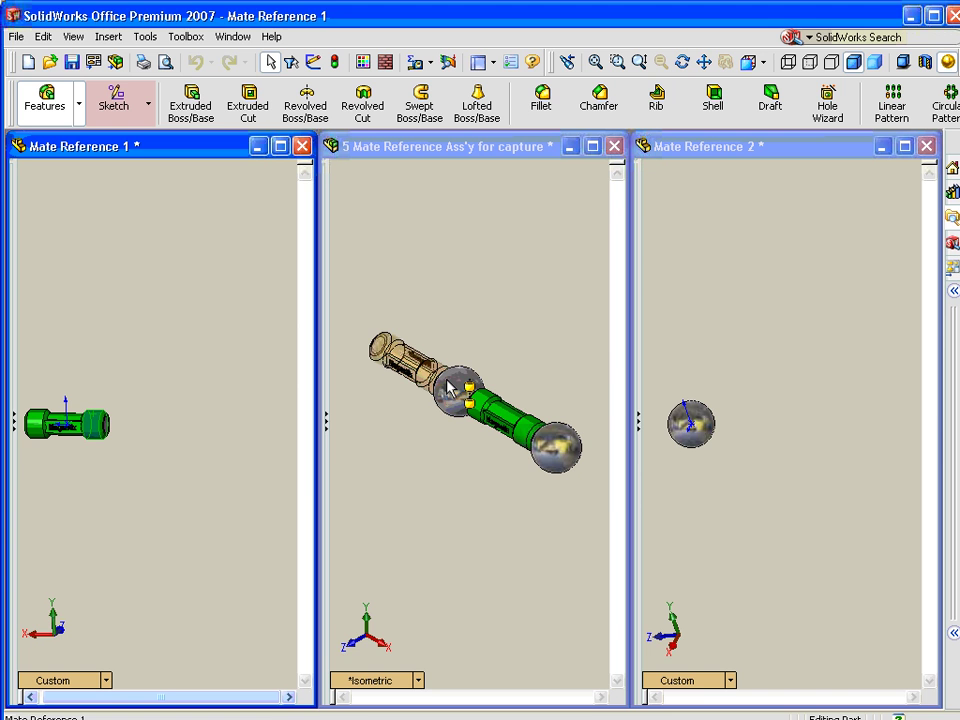
{"action": "left_click", "coordinate": [449, 490]}
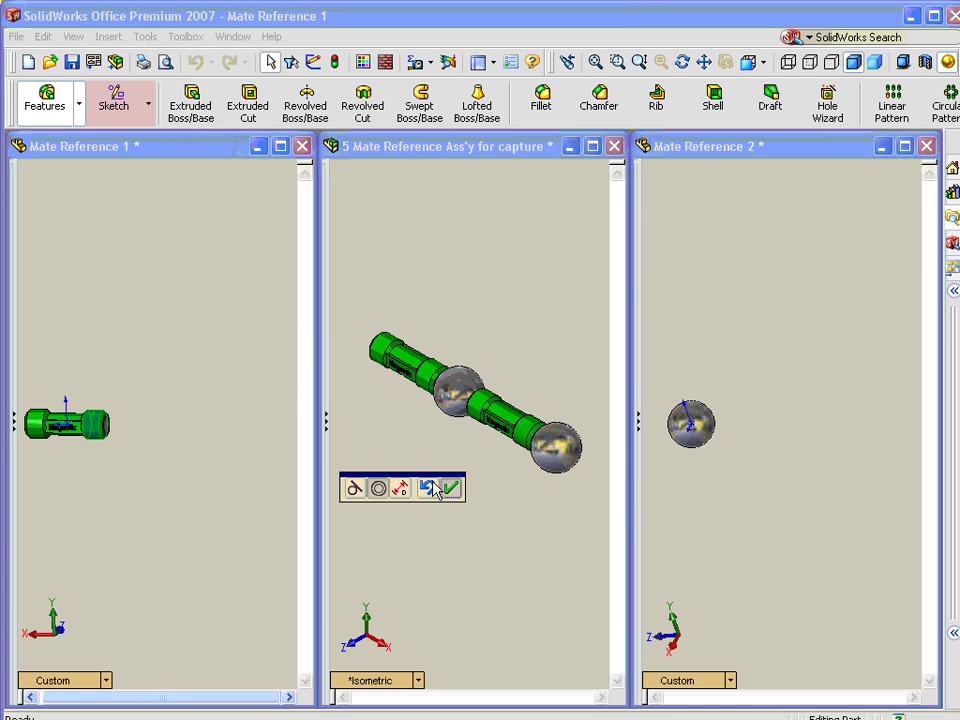
Step: Add a bar to the lower-right ball and a ball to that bar's free end, both with concentric mates
{"action": "left_click_drag", "start_coordinate": [50, 420], "coordinate": [557, 463]}
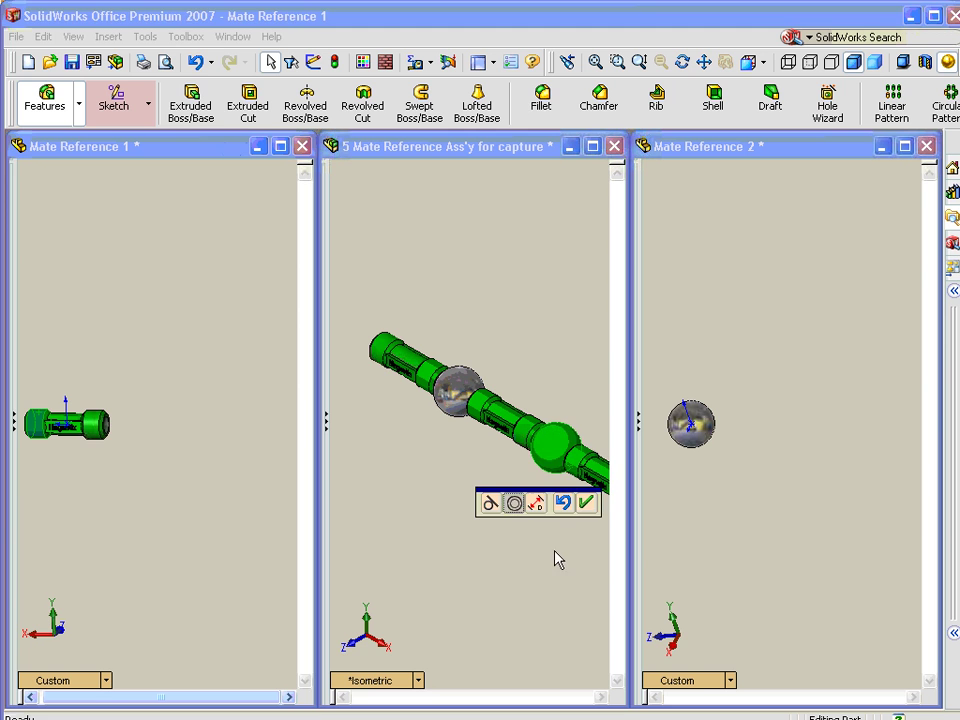
{"action": "left_click", "coordinate": [583, 505]}
{"action": "middle_click_drag", "start_coordinate": [579, 531], "coordinate": [475, 493], "text": "ctrl"}
{"action": "left_click_drag", "start_coordinate": [682, 442], "coordinate": [543, 462]}
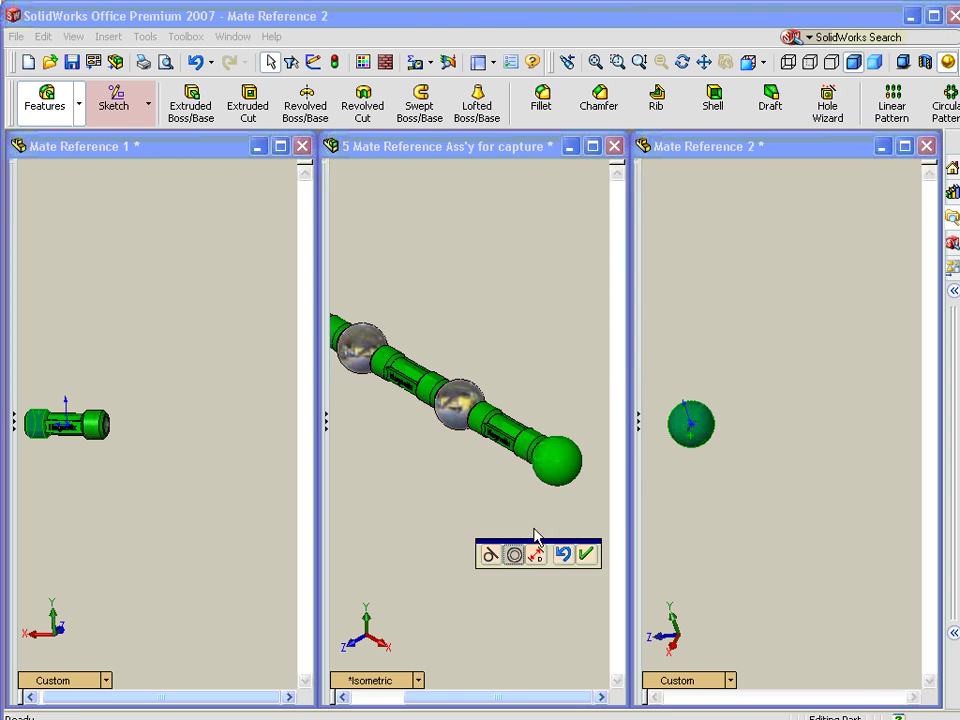
{"action": "left_click", "coordinate": [588, 556]}
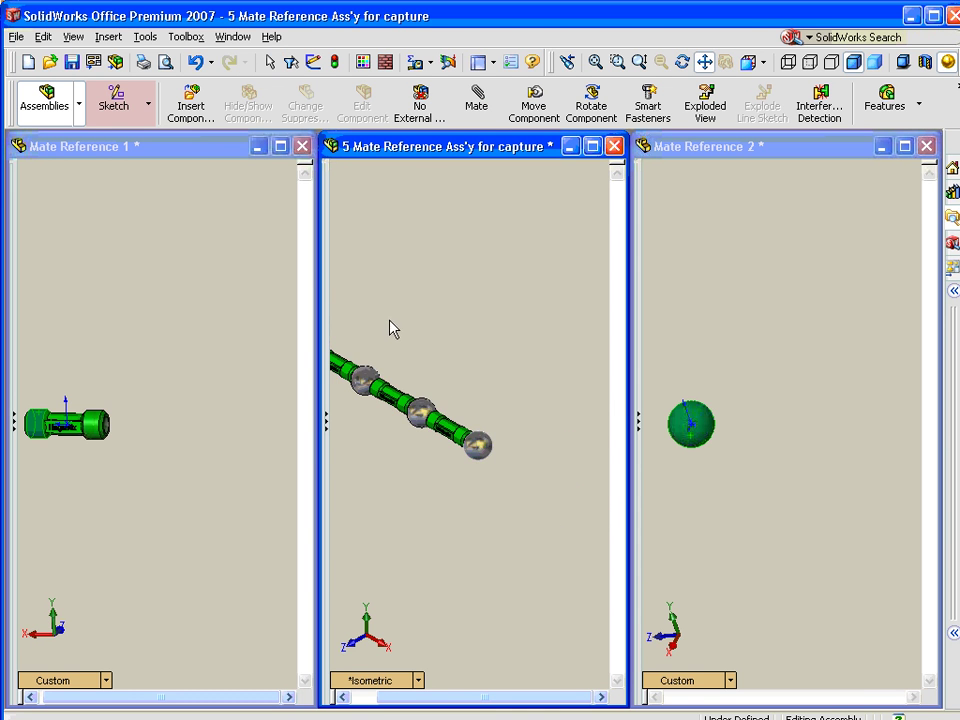
Step: Add a ball to the chain's upper-left free end and another bar onto that ball, both with concentric mates
{"action": "middle_click_drag", "start_coordinate": [390, 328], "coordinate": [572, 440], "text": "ctrl"}
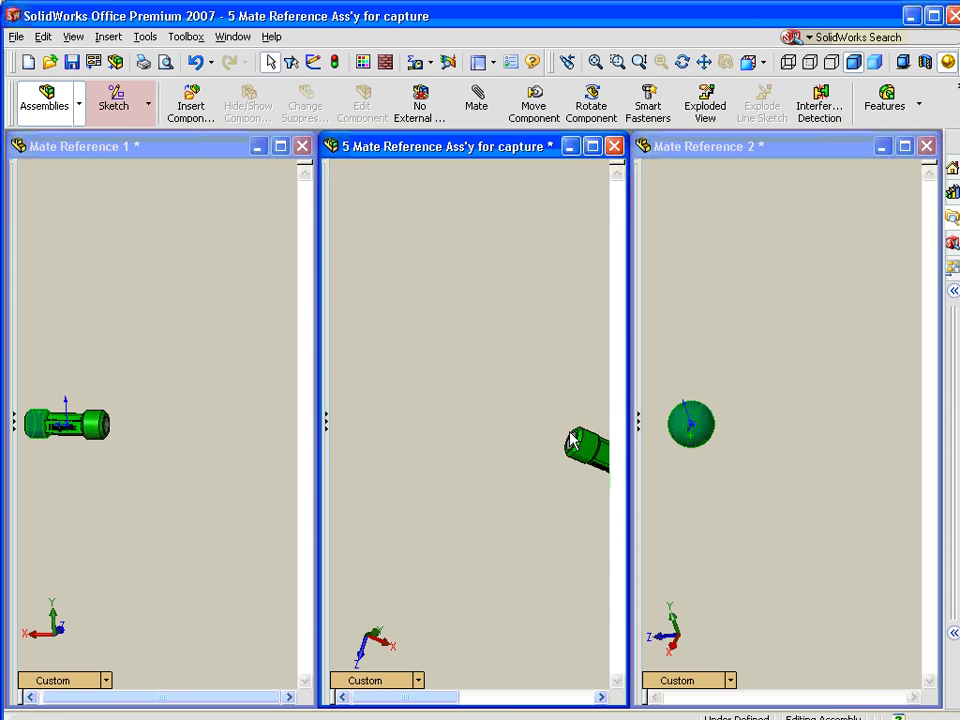
{"action": "left_click_drag", "start_coordinate": [697, 424], "coordinate": [577, 440]}
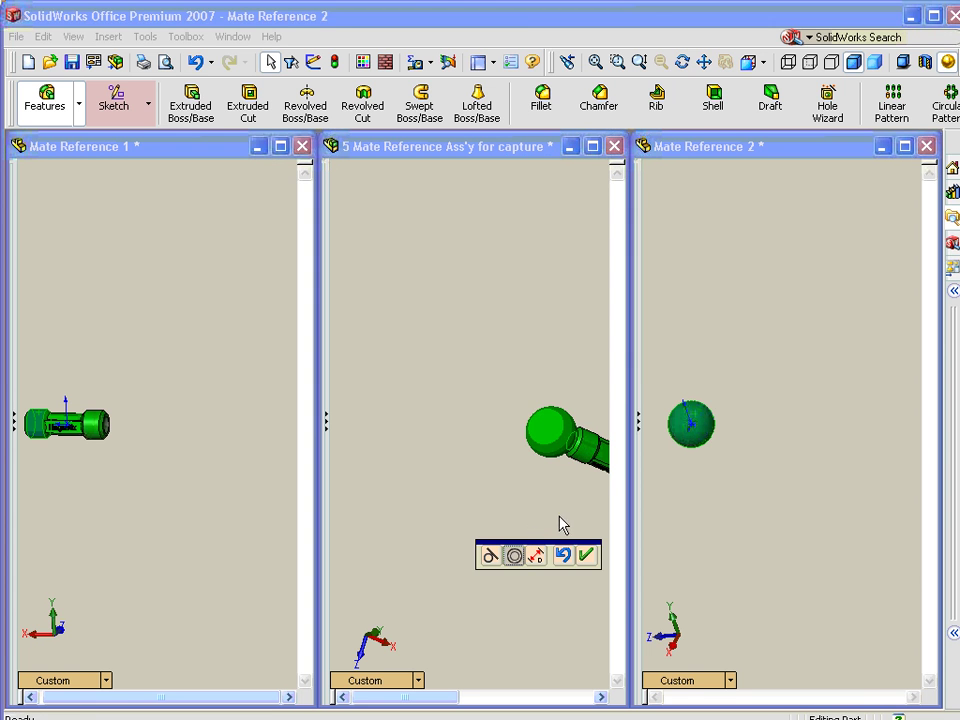
{"action": "left_click", "coordinate": [586, 556]}
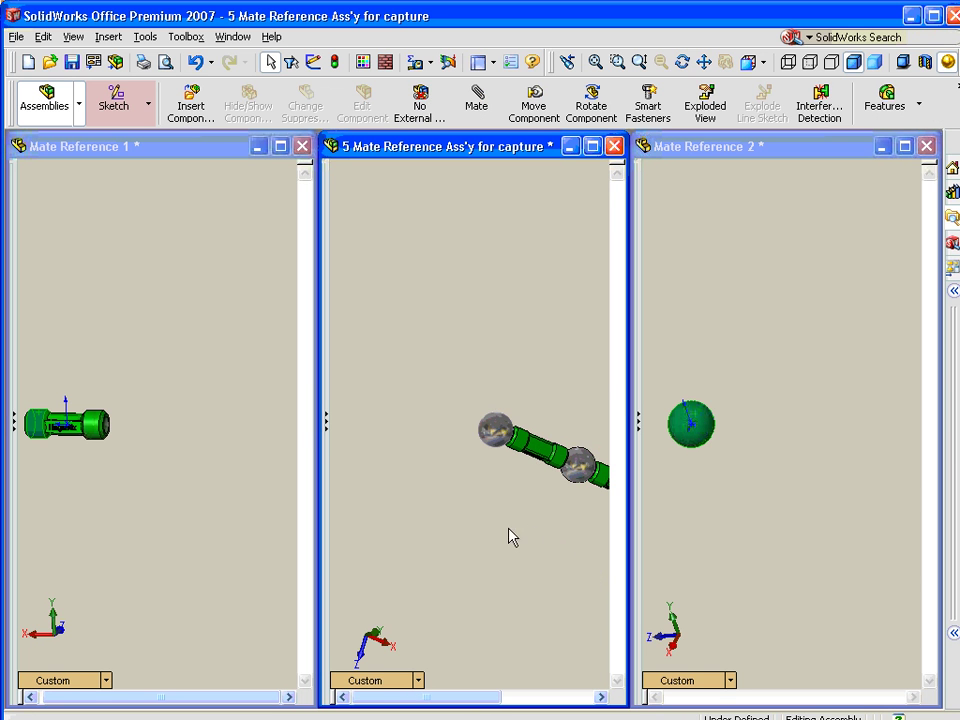
{"action": "left_click_drag", "start_coordinate": [88, 432], "coordinate": [489, 433]}
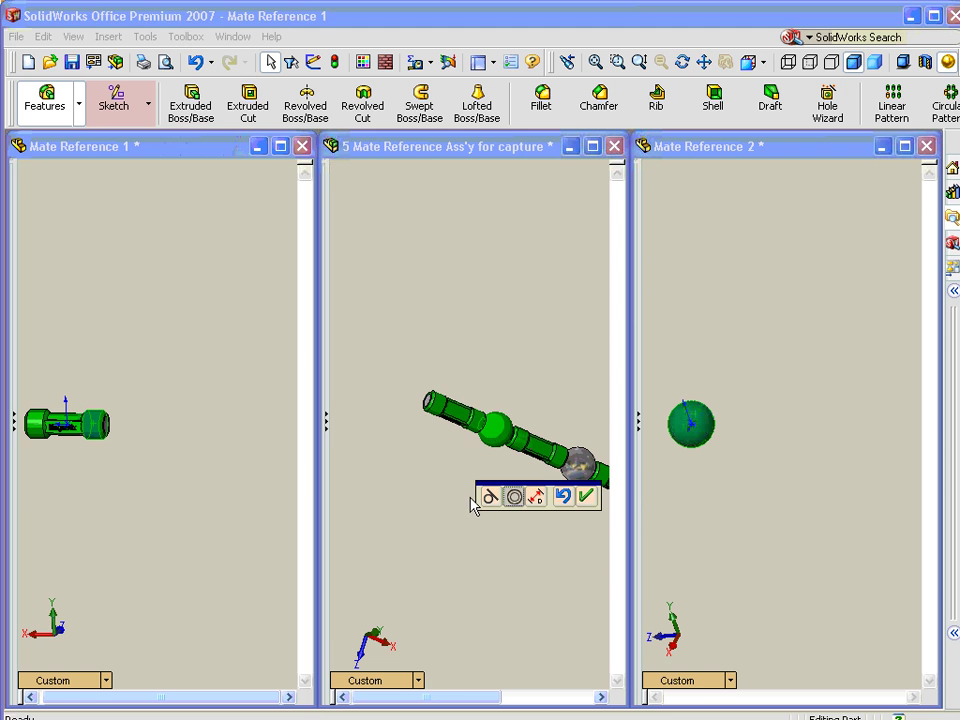
{"action": "left_click", "coordinate": [587, 497]}
Step: Add two more bars end to end at the chain's upper-left free end using the bar's mate references
{"action": "scroll", "coordinate": [469, 388], "scroll_direction": "down", "scroll_amount": 2}
{"action": "middle_click_drag", "start_coordinate": [469, 388], "coordinate": [369, 349], "text": "ctrl"}
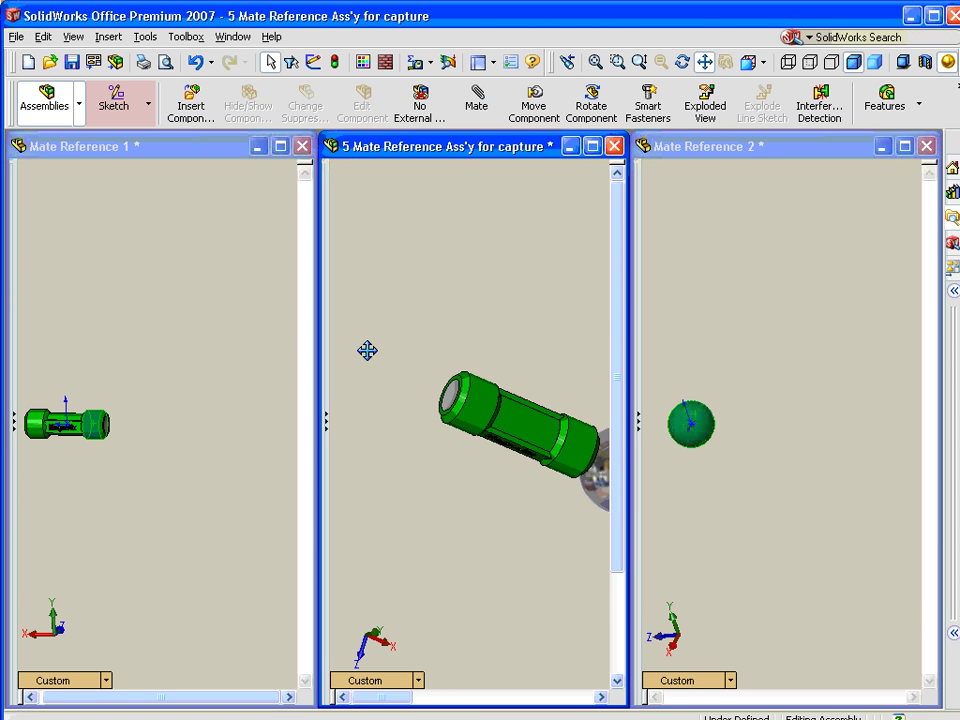
{"action": "left_click_drag", "start_coordinate": [97, 422], "coordinate": [474, 413]}
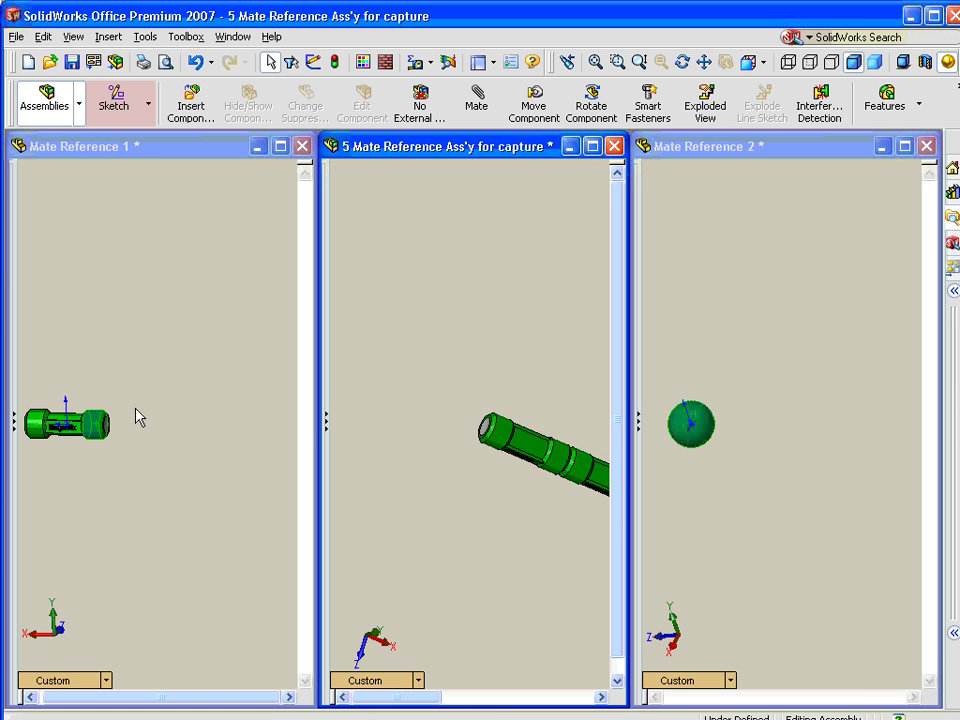
{"action": "left_click_drag", "start_coordinate": [110, 428], "coordinate": [493, 436]}
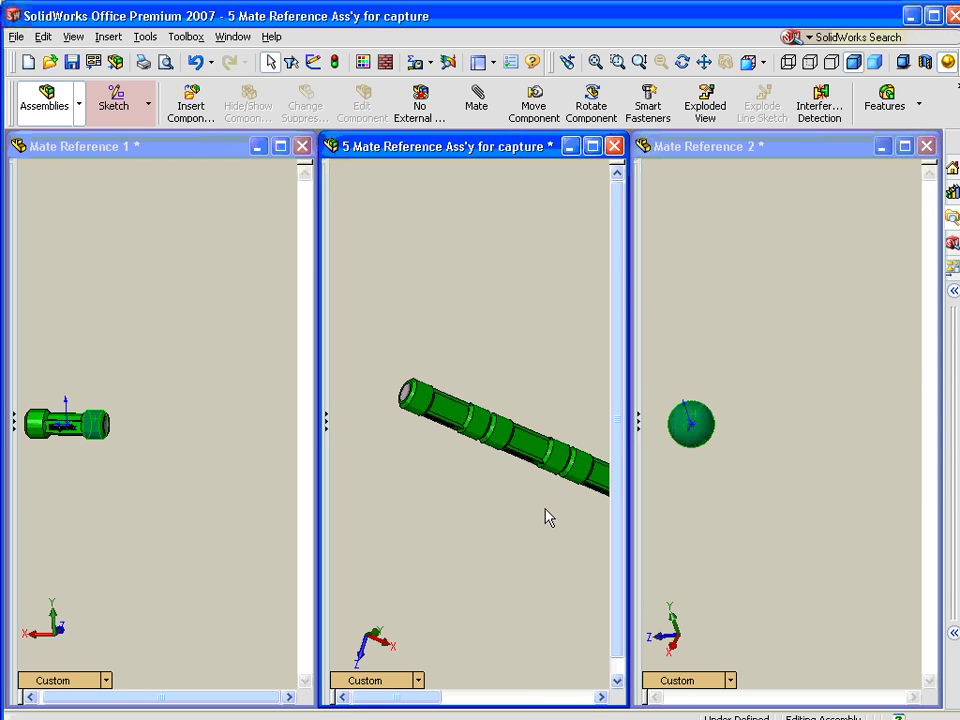
Step: Add a bar to the lower-right end ball with a concentric mate and attach a second bar to its free end
{"action": "scroll", "coordinate": [545, 508], "scroll_direction": "up", "scroll_amount": 3}
{"action": "middle_click_drag", "start_coordinate": [541, 504], "coordinate": [189, 378], "text": "ctrl"}
{"action": "middle_click_drag", "start_coordinate": [427, 466], "coordinate": [383, 455]}
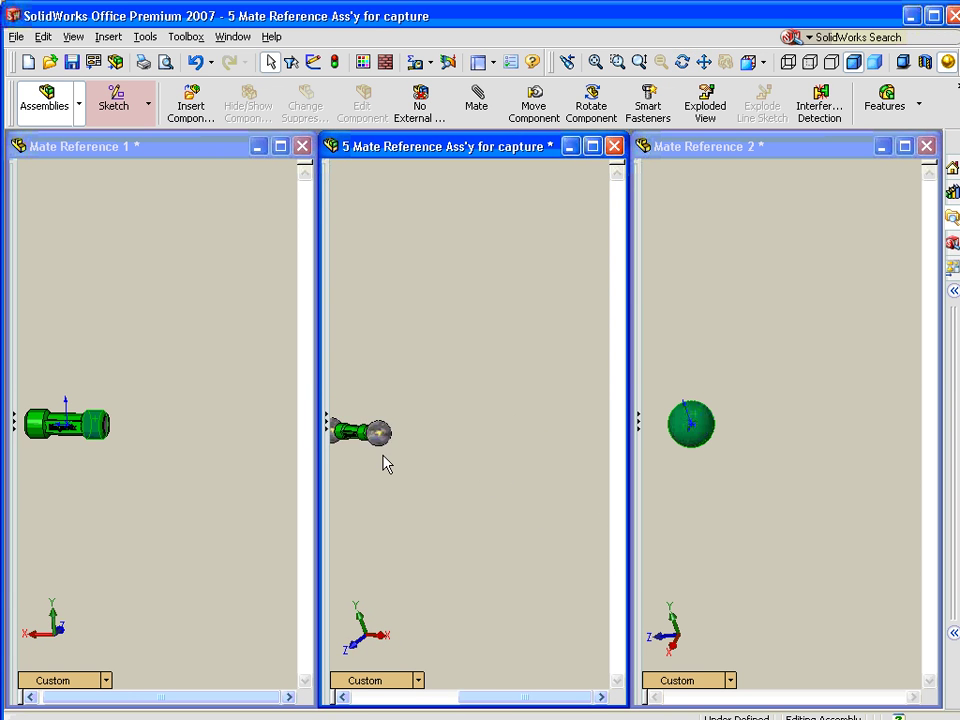
{"action": "scroll", "coordinate": [383, 455], "scroll_direction": "down", "scroll_amount": 3}
{"action": "middle_click_drag", "start_coordinate": [456, 423], "coordinate": [352, 429], "text": "ctrl"}
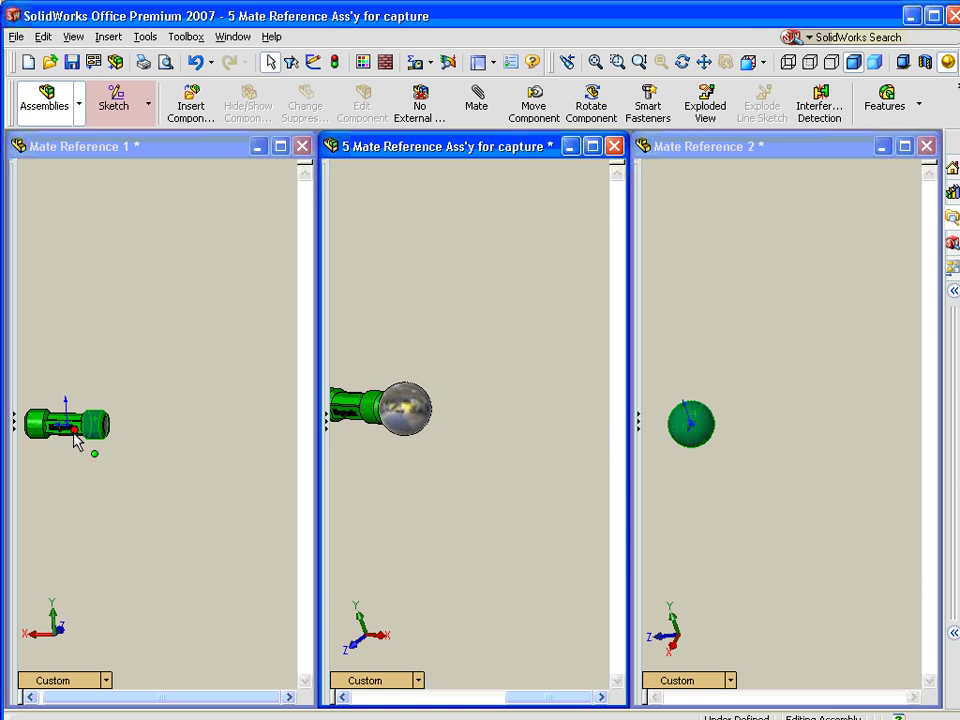
{"action": "left_click_drag", "start_coordinate": [40, 423], "coordinate": [435, 439]}
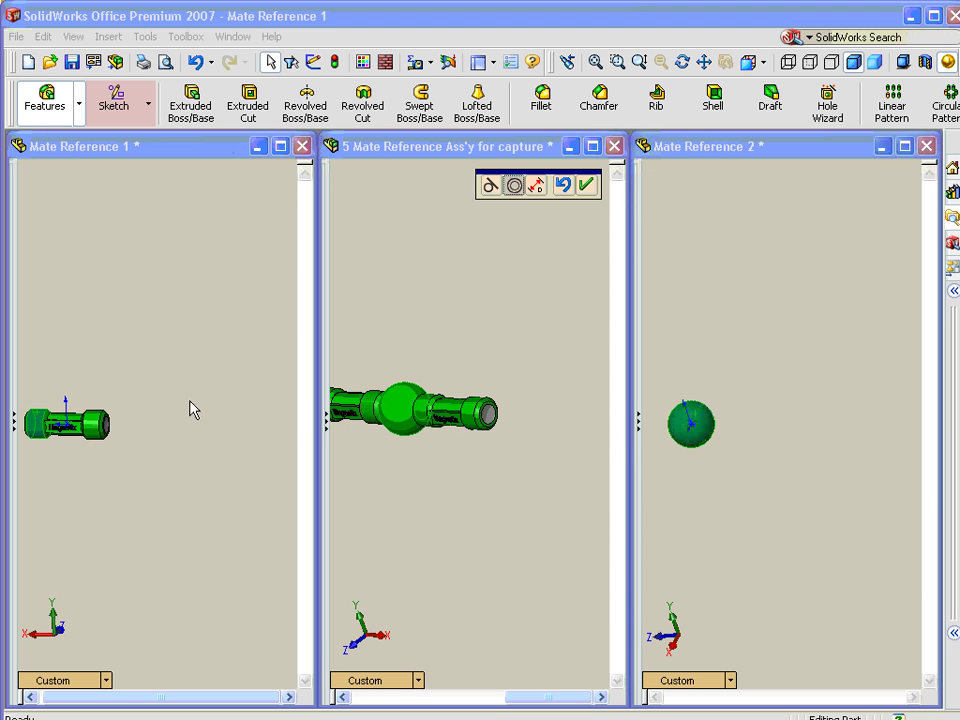
{"action": "left_click", "coordinate": [587, 186]}
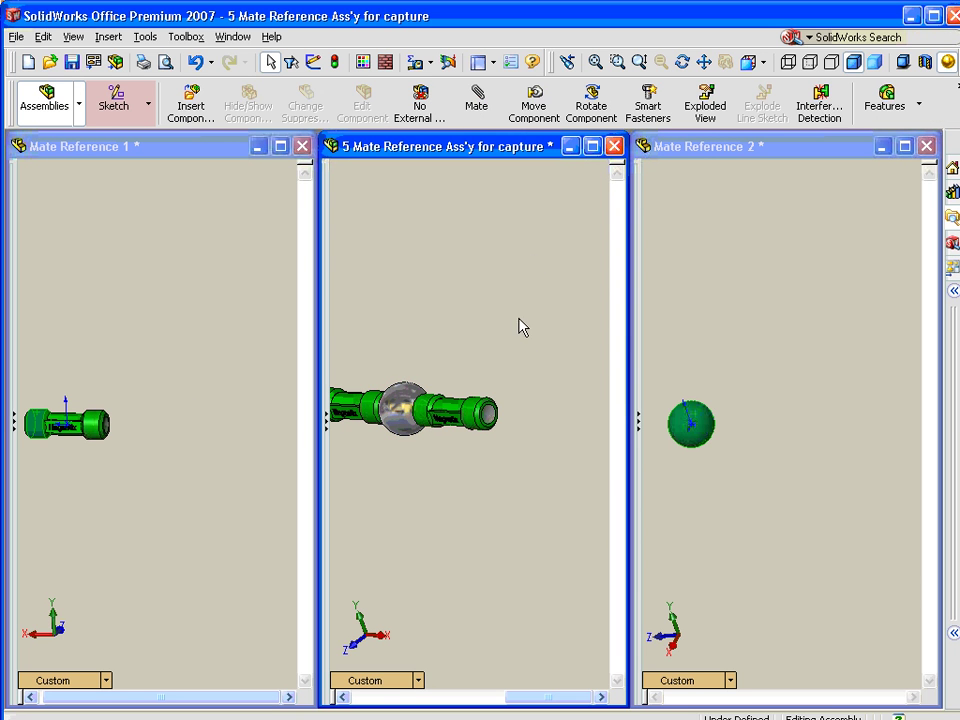
{"action": "left_click_drag", "start_coordinate": [40, 423], "coordinate": [481, 408]}
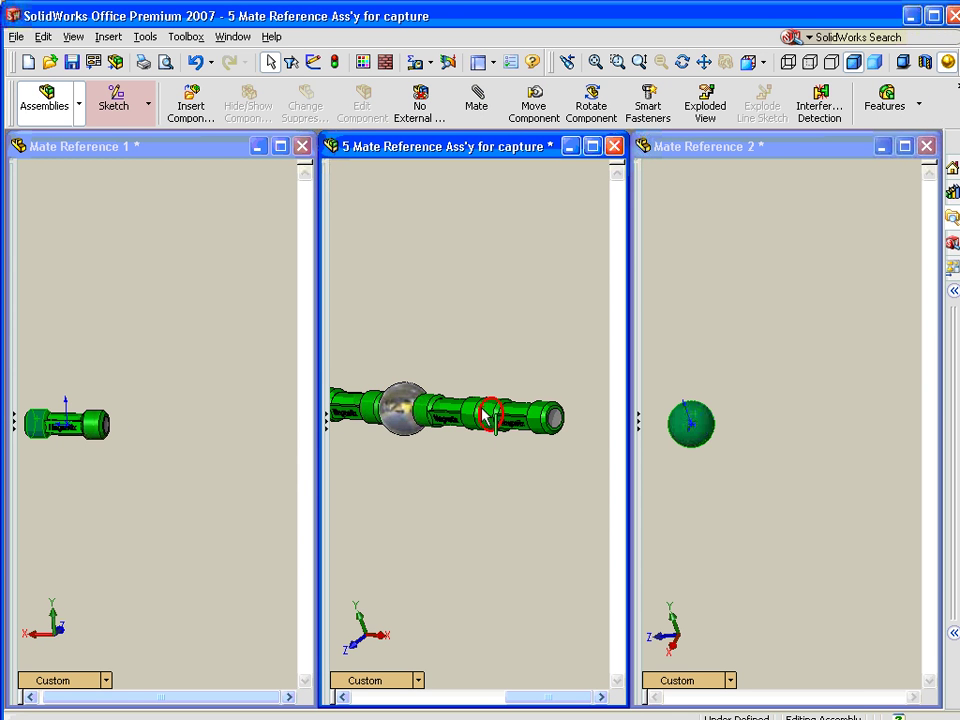
Step: Maximize the assembly window and inspect the whole chain of bars and balls
{"action": "middle_click_drag", "start_coordinate": [508, 474], "coordinate": [500, 432]}
{"action": "double_click", "coordinate": [535, 146]}
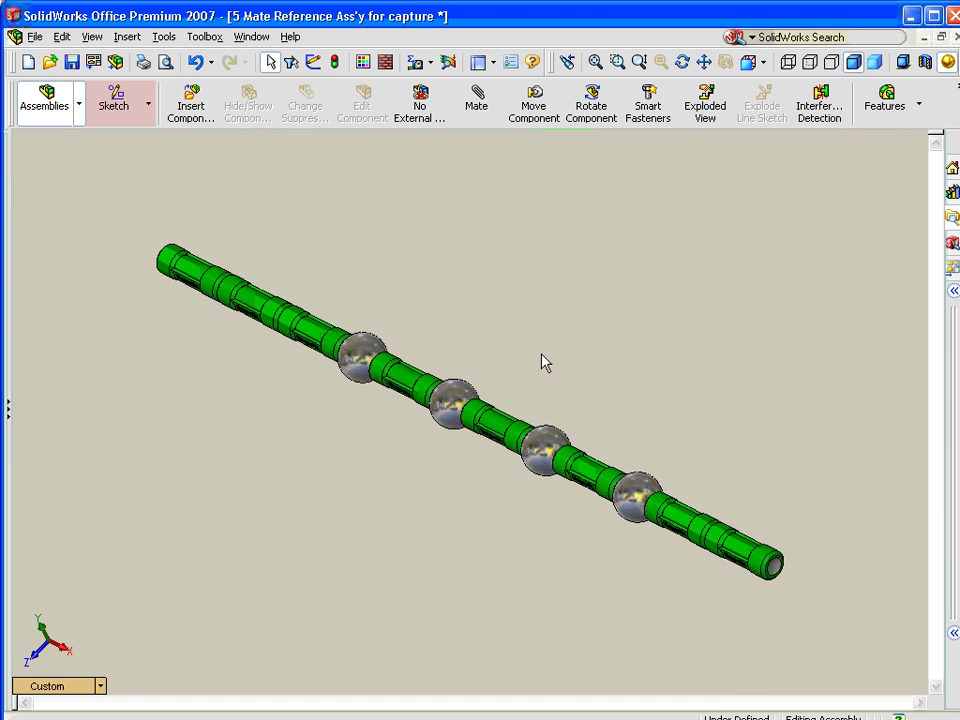
{"action": "middle_click_drag", "start_coordinate": [525, 504], "coordinate": [396, 448]}
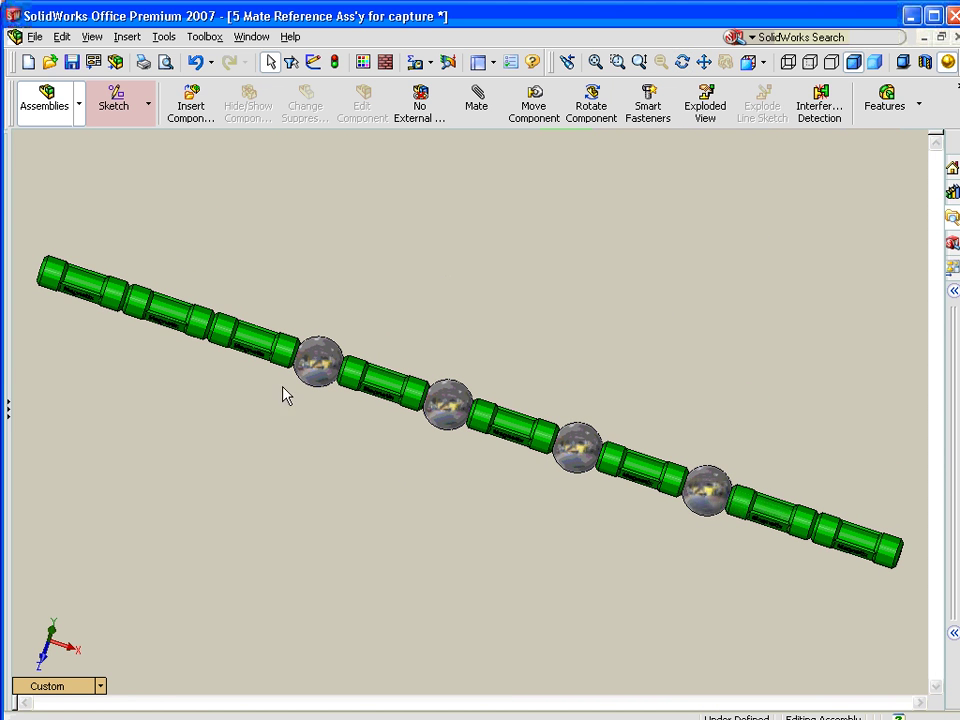
Step: Show the assembly's feature tree and highlight all mates from Concentric3 to Concentric131 to review them
{"action": "left_click", "coordinate": [12, 416]}
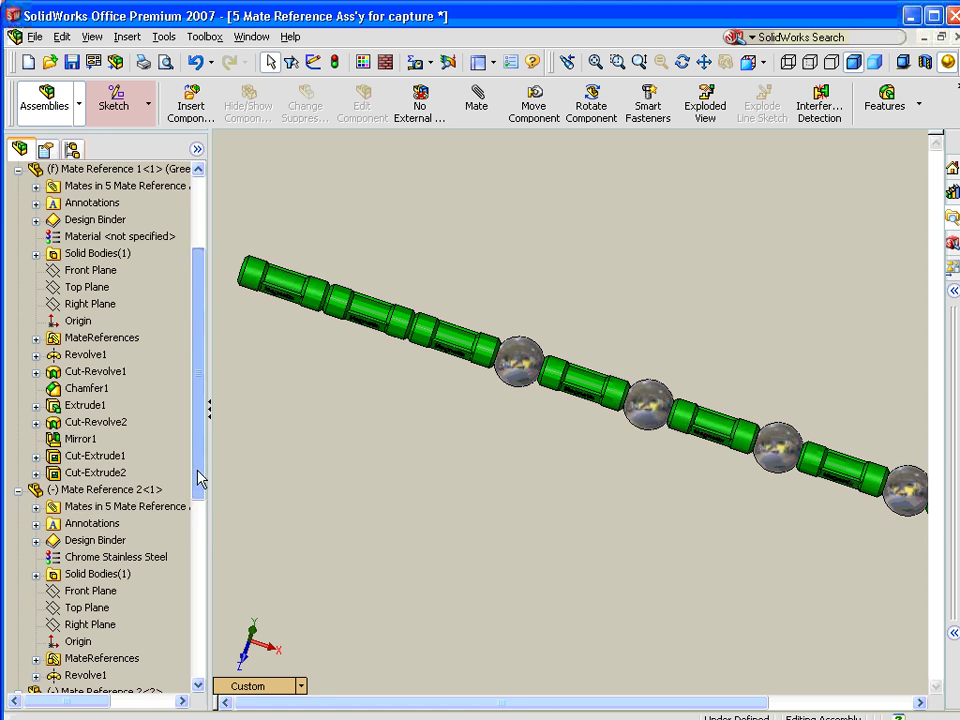
{"action": "left_click_drag", "start_coordinate": [198, 471], "coordinate": [216, 682]}
{"action": "left_click", "coordinate": [19, 677]}
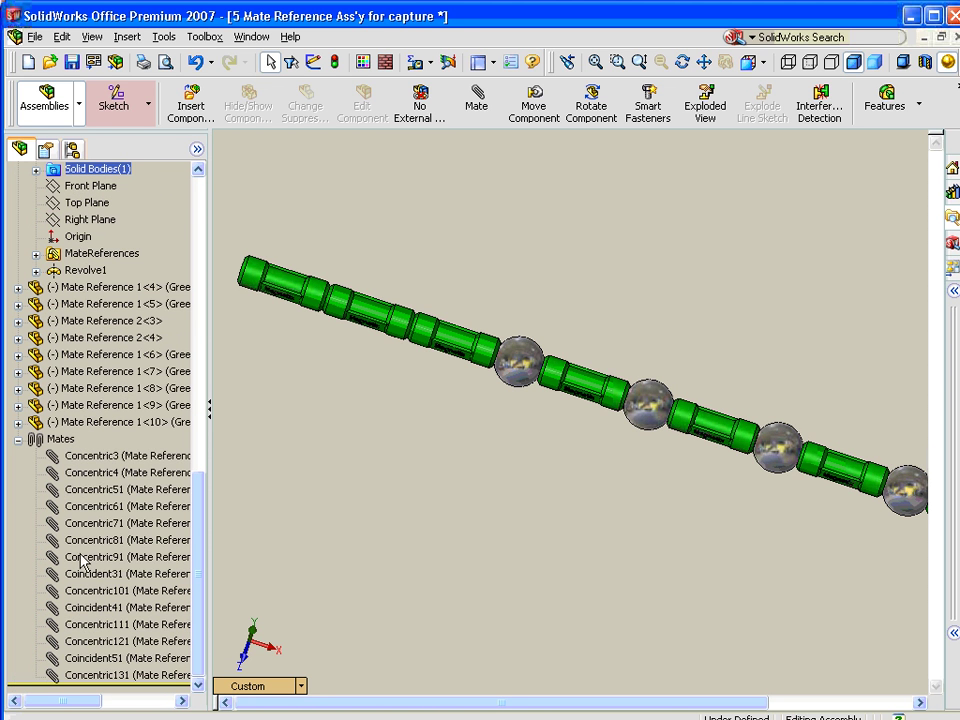
{"action": "left_click", "coordinate": [109, 460]}
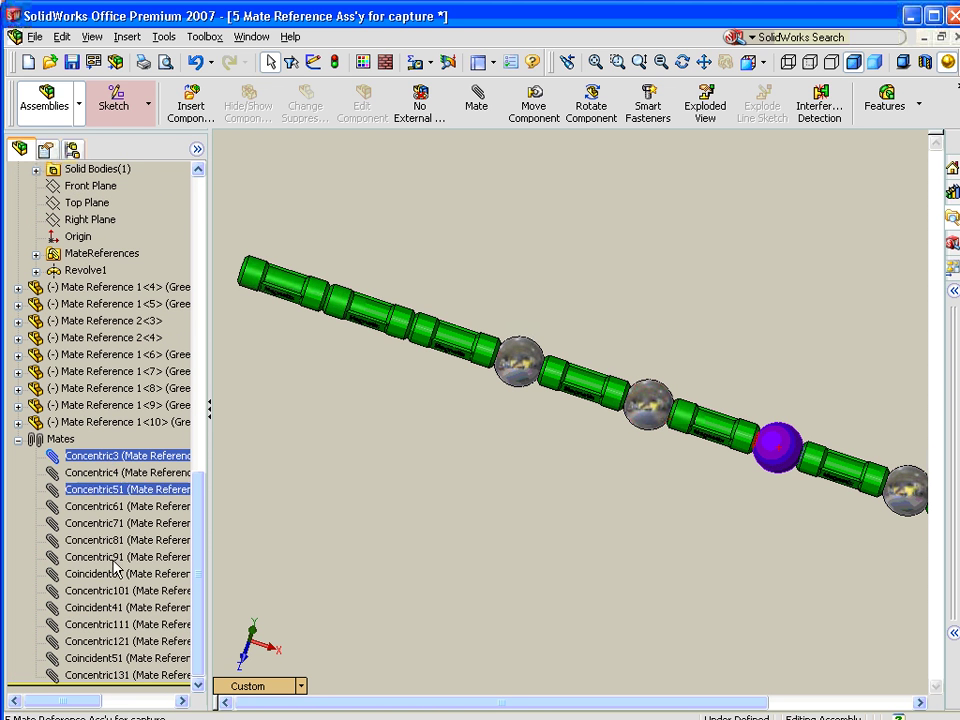
{"action": "left_click", "coordinate": [120, 676], "text": "shift"}
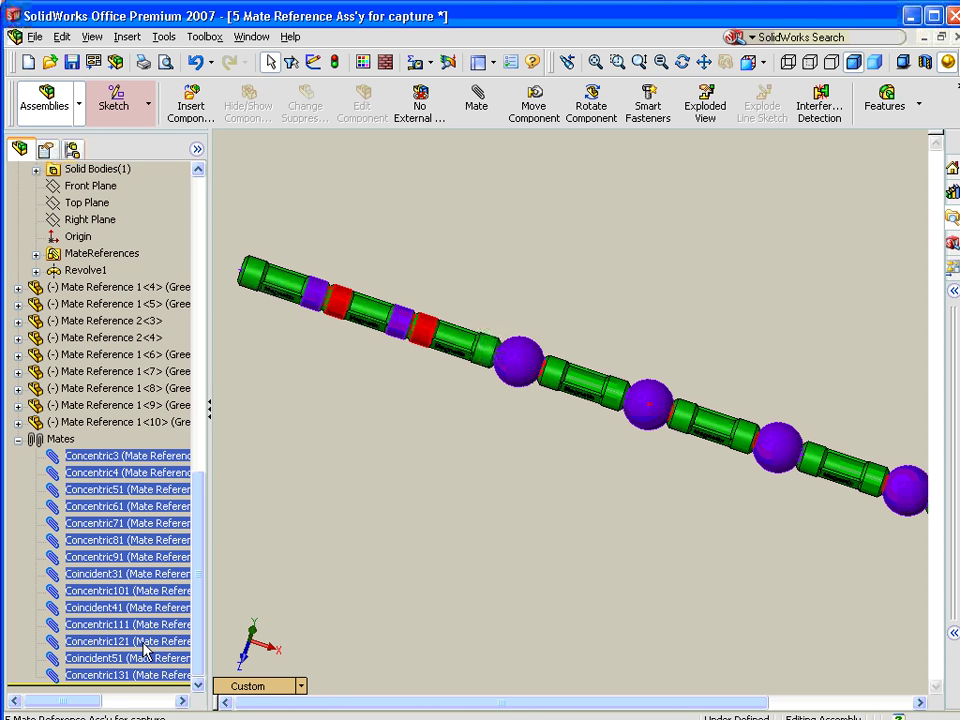
{"action": "left_click", "coordinate": [398, 512]}
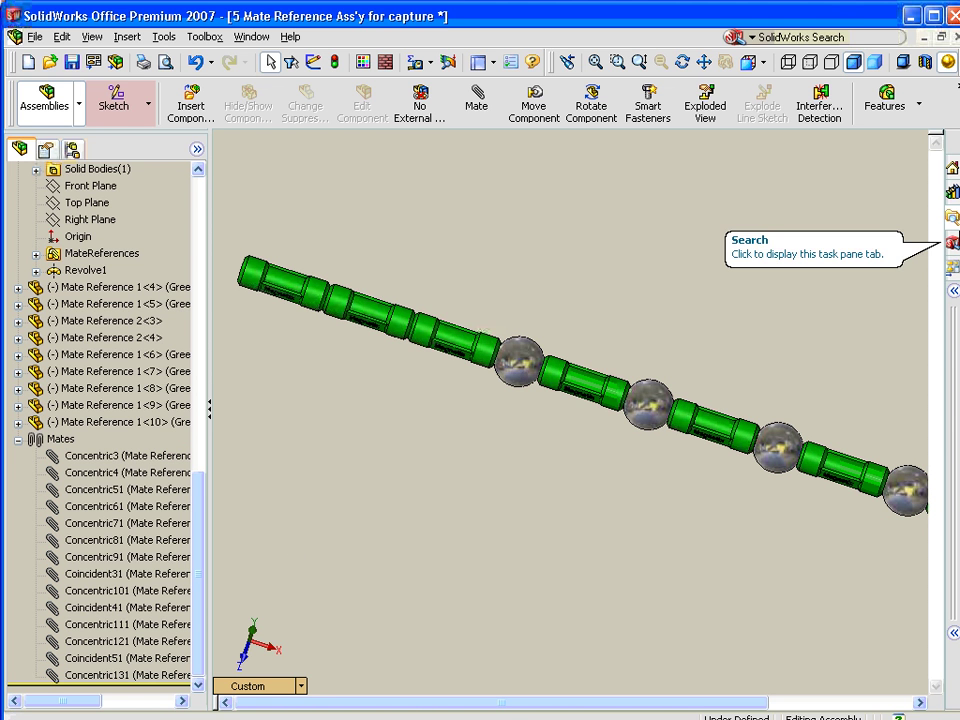
Step: Close the assembly and both part documents without saving the changes
{"action": "left_click", "coordinate": [956, 37]}
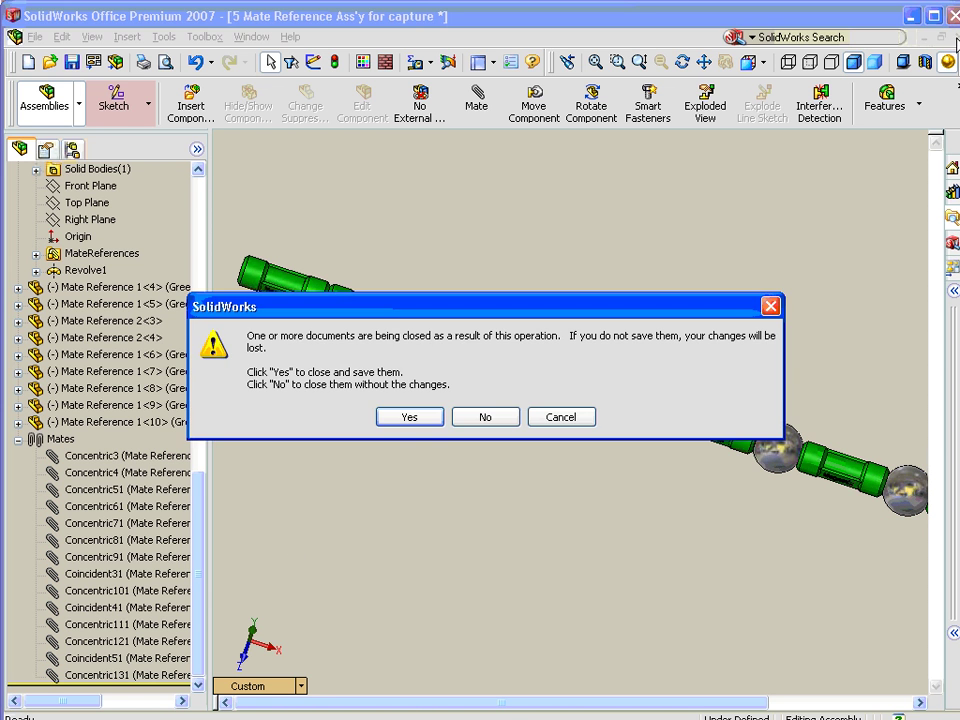
{"action": "key", "text": "n"}
{"action": "left_click", "coordinate": [957, 40]}
{"action": "key", "text": "n"}
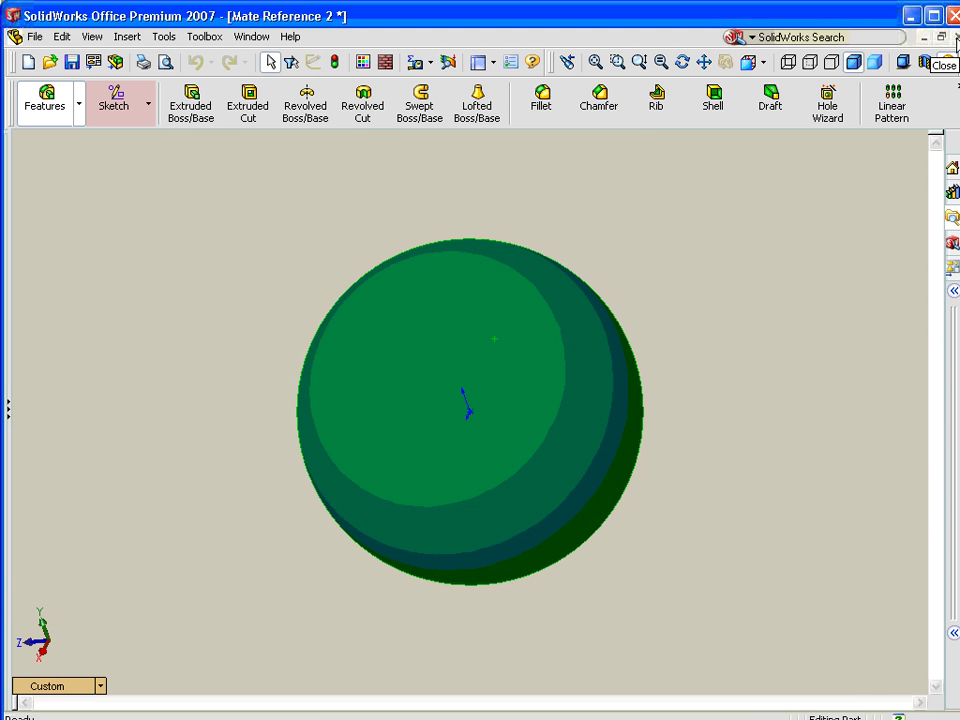
{"action": "left_click", "coordinate": [956, 38]}
{"action": "key", "text": "n"}
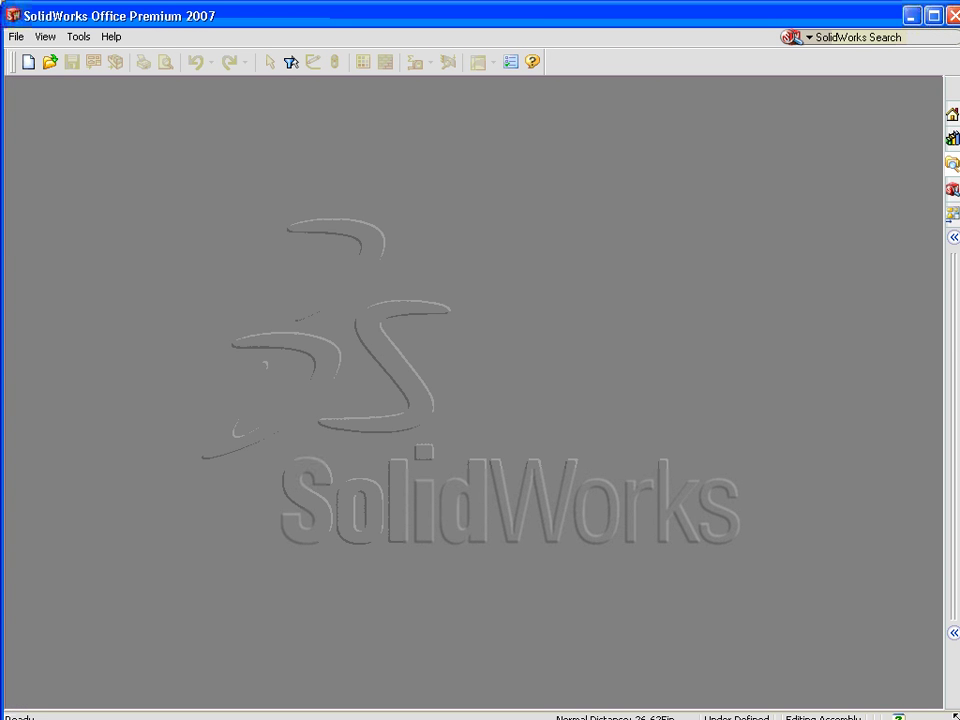
Step: Open the assembly "6 Conveyor ADV Mates" from the Building Efficient Assemblies folder
{"action": "left_click", "coordinate": [950, 137]}
{"action": "left_click", "coordinate": [948, 161]}
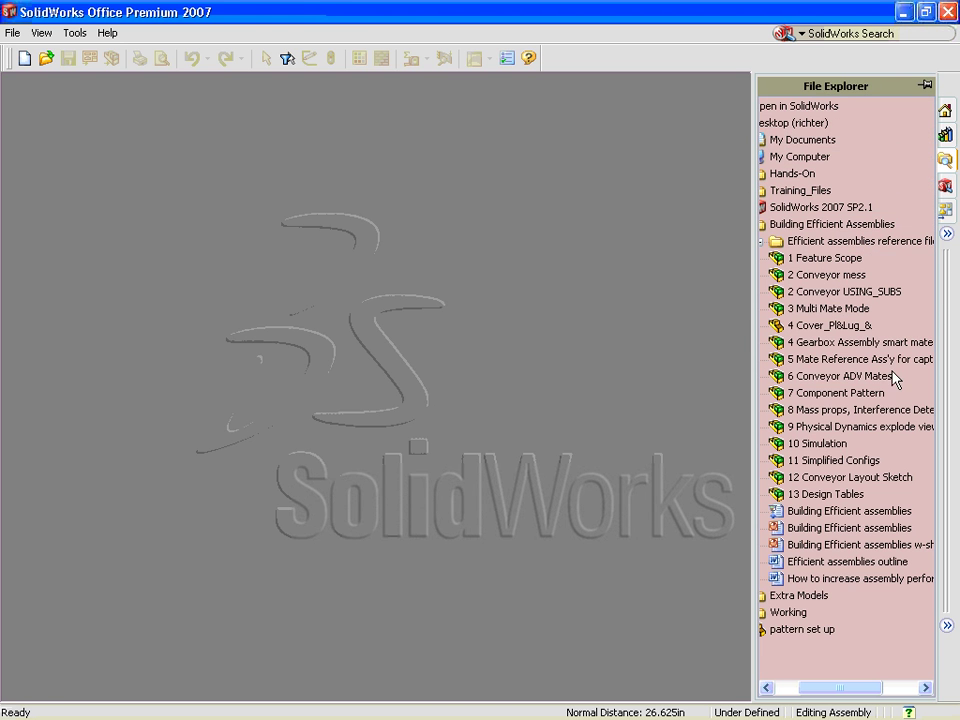
{"action": "double_click", "coordinate": [843, 377]}
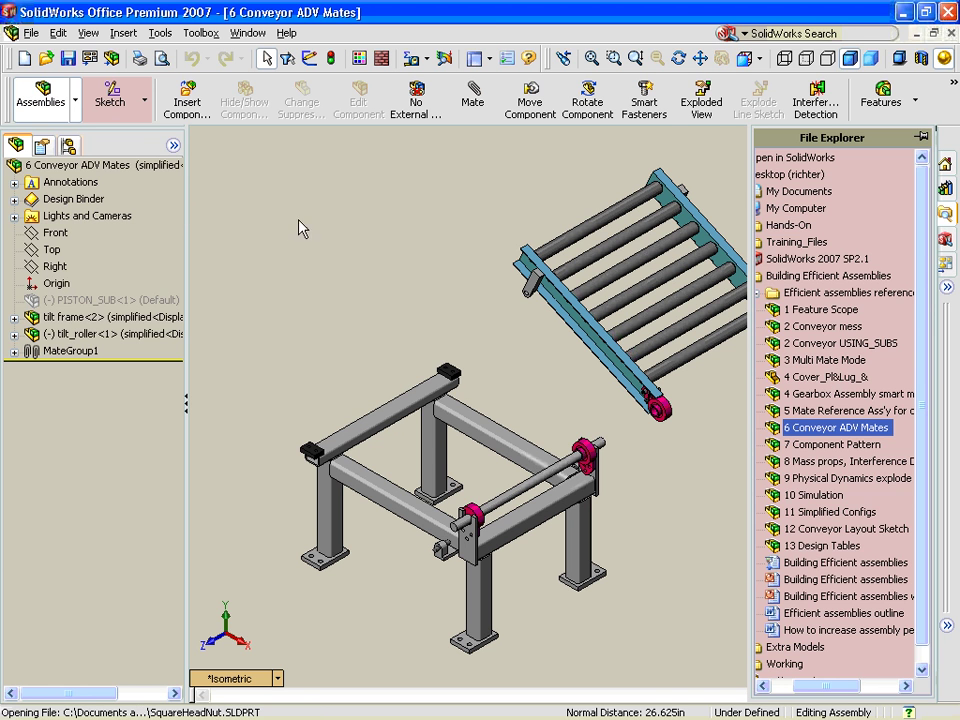
Step: Start an advanced Width mate and select the opposing faces of the tilt roller's two side rails as width selections
{"action": "left_click", "coordinate": [472, 97]}
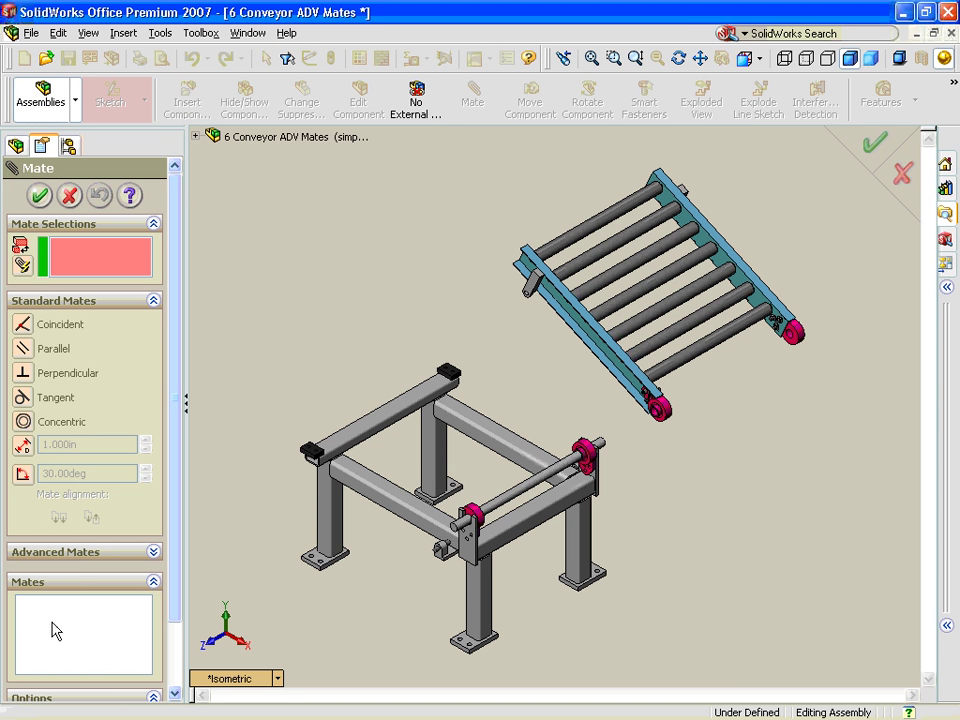
{"action": "left_click", "coordinate": [78, 553]}
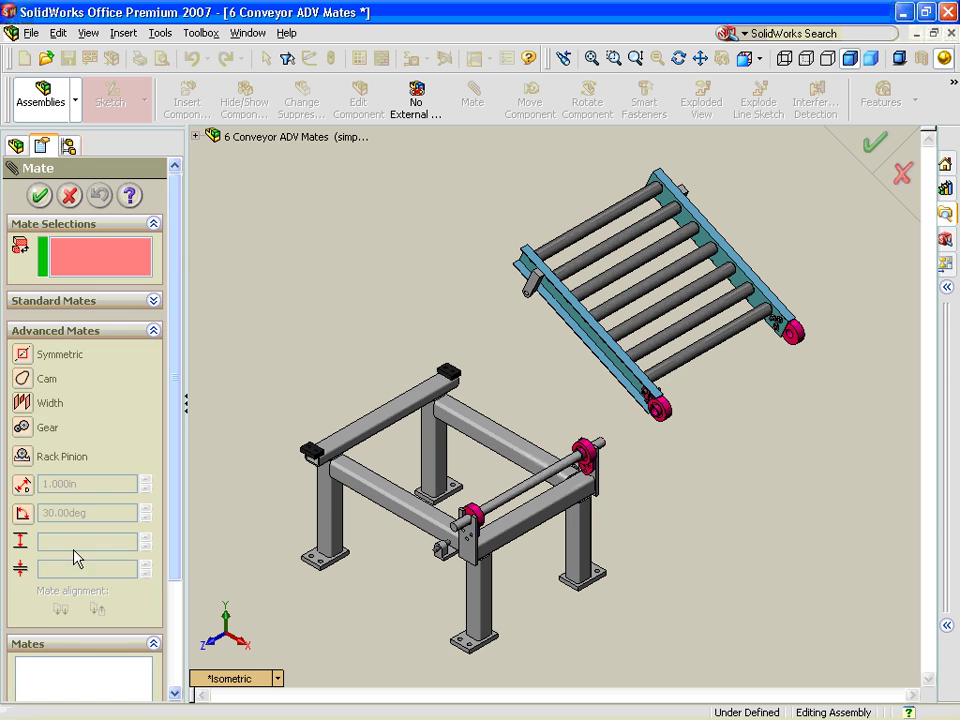
{"action": "left_click", "coordinate": [22, 403]}
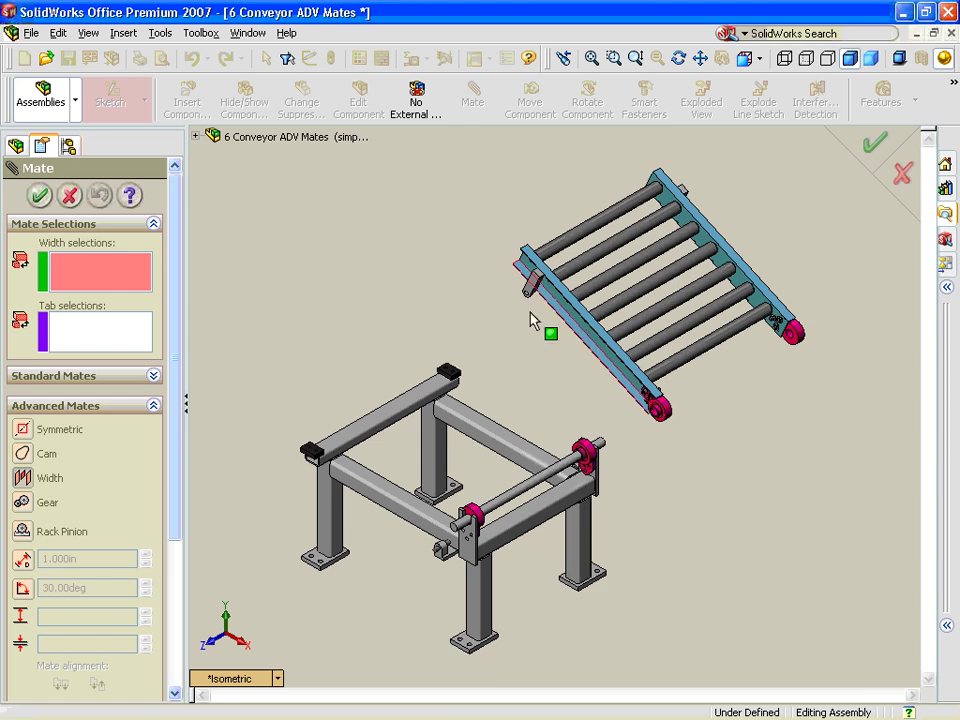
{"action": "scroll", "coordinate": [560, 350], "scroll_direction": "down", "scroll_amount": 5}
{"action": "left_click", "coordinate": [583, 385]}
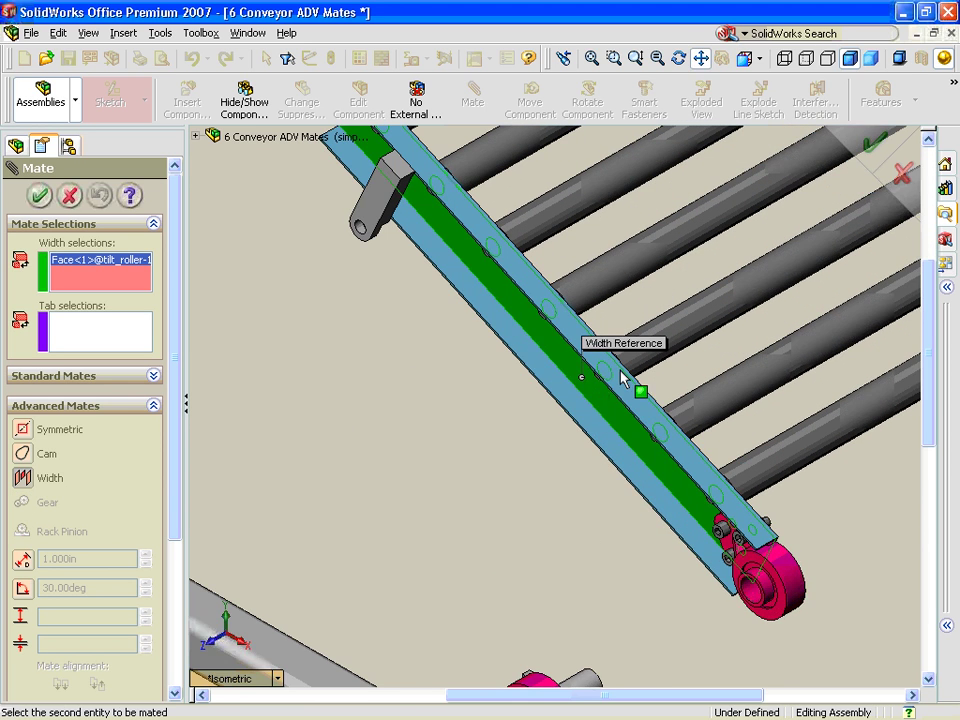
{"action": "middle_click_drag", "start_coordinate": [623, 377], "coordinate": [386, 519], "text": "ctrl"}
{"action": "right_click", "coordinate": [733, 284]}
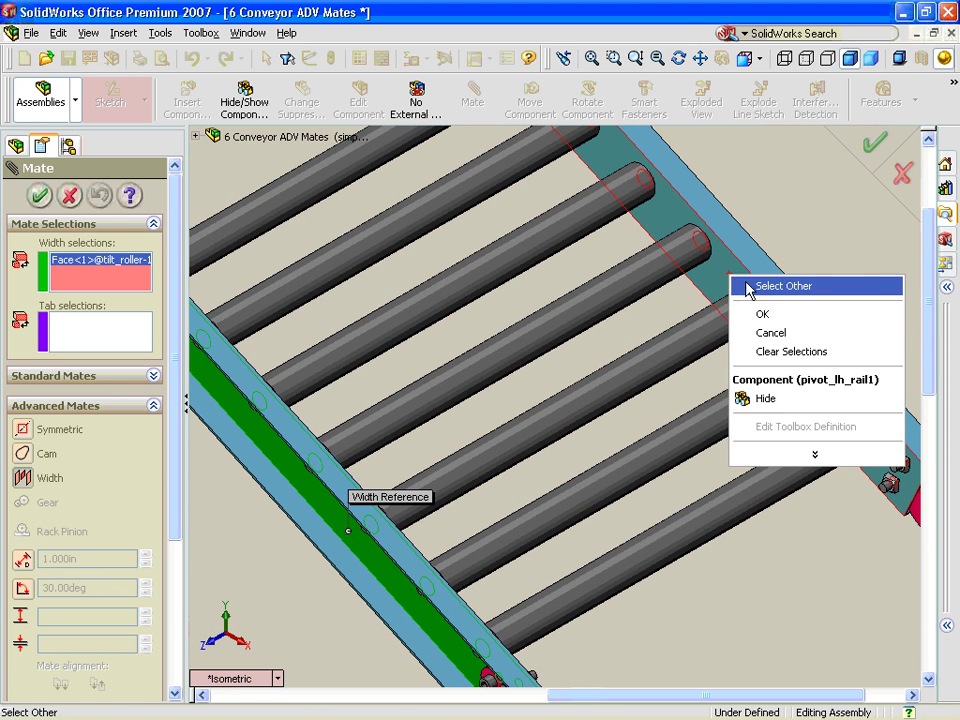
{"action": "left_click", "coordinate": [745, 285]}
{"action": "left_click", "coordinate": [741, 283]}
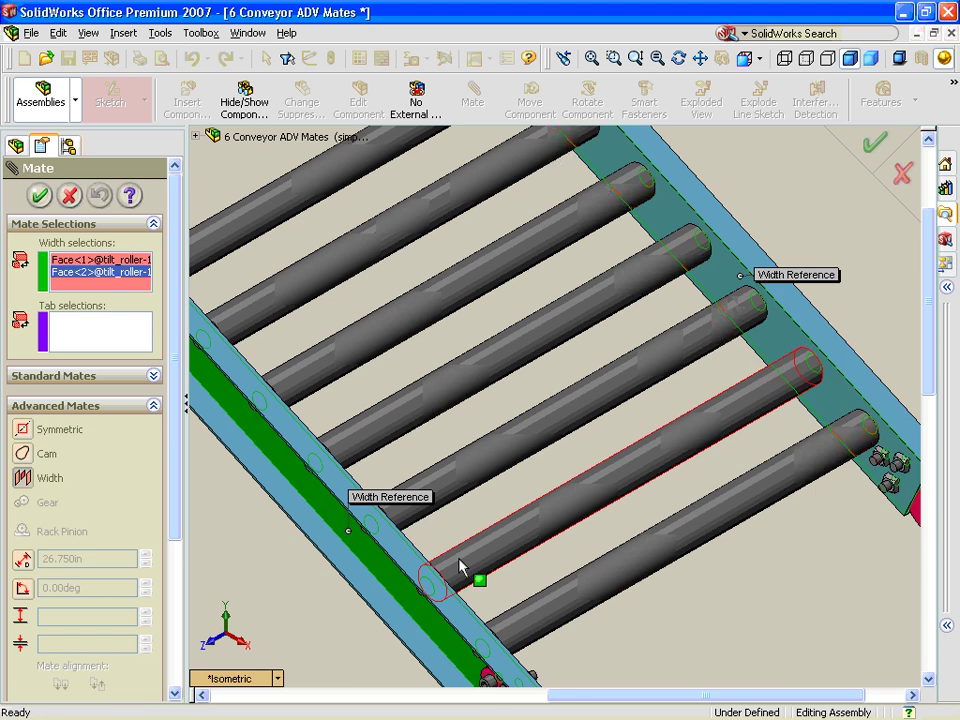
Step: Select the outer faces of the tilt frame's two long side beams as the Width mate's tab selections
{"action": "scroll", "coordinate": [461, 568], "scroll_direction": "up", "scroll_amount": 2}
{"action": "middle_click_drag", "start_coordinate": [480, 546], "coordinate": [718, 264], "text": "ctrl"}
{"action": "left_click", "coordinate": [77, 338]}
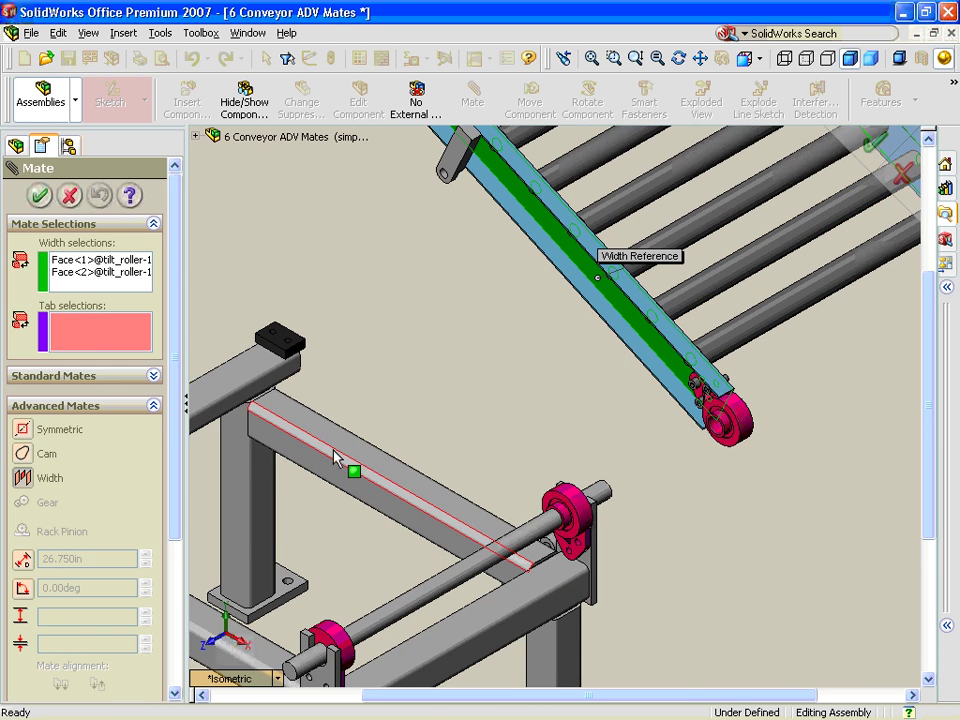
{"action": "scroll", "coordinate": [497, 514], "scroll_direction": "down", "scroll_amount": 5}
{"action": "right_click", "coordinate": [514, 505]}
{"action": "left_click", "coordinate": [549, 518]}
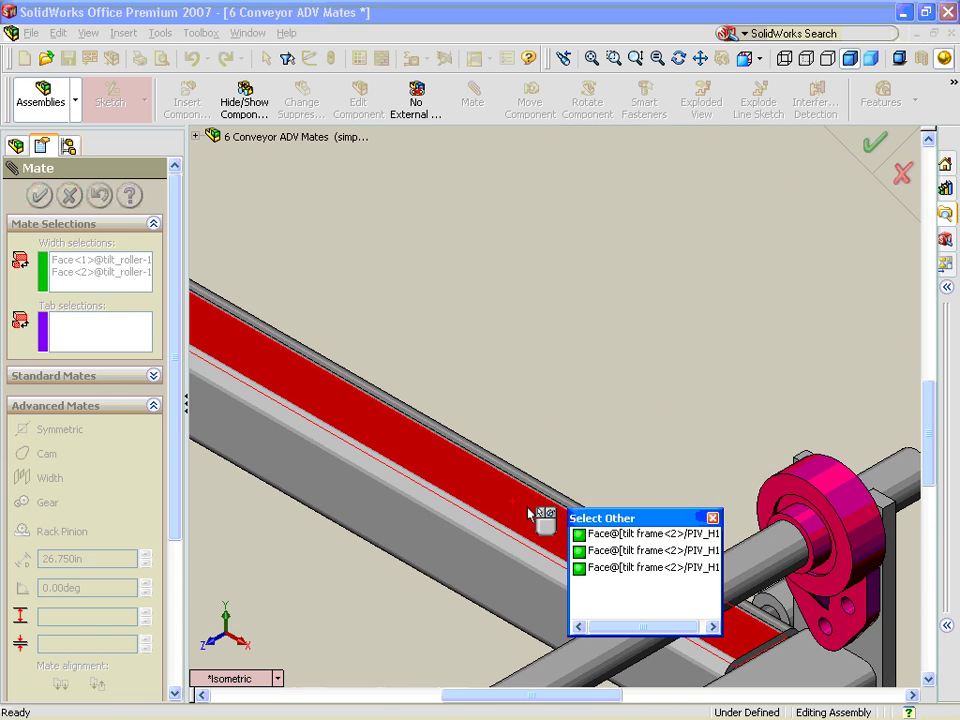
{"action": "left_click", "coordinate": [535, 510]}
{"action": "scroll", "coordinate": [580, 425], "scroll_direction": "up", "scroll_amount": 3}
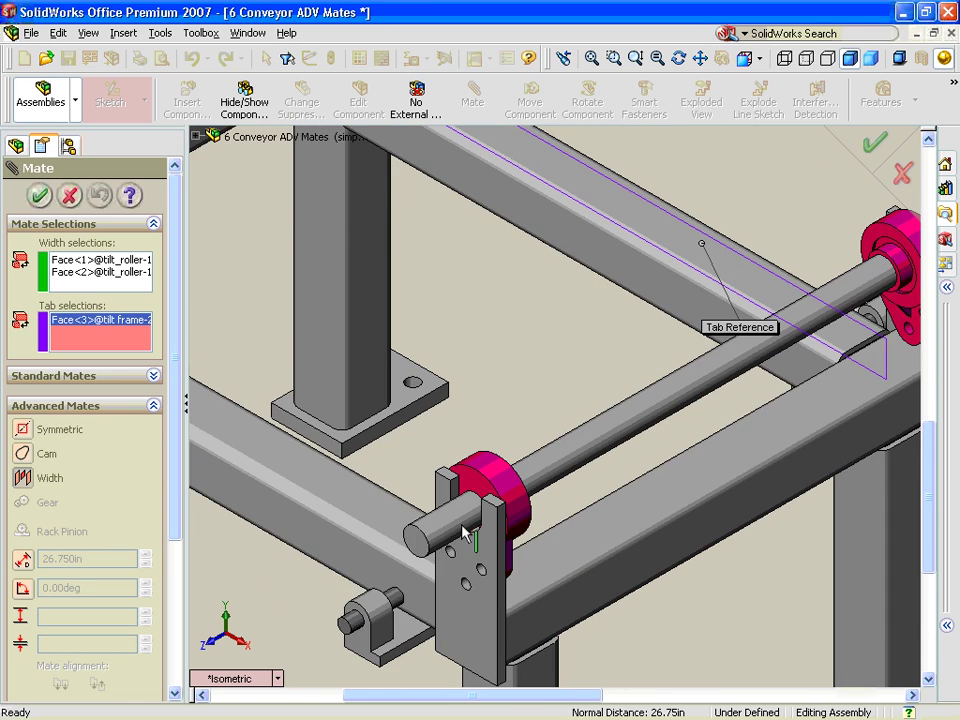
{"action": "left_click", "coordinate": [358, 553]}
{"action": "scroll", "coordinate": [420, 600], "scroll_direction": "up", "scroll_amount": 3}
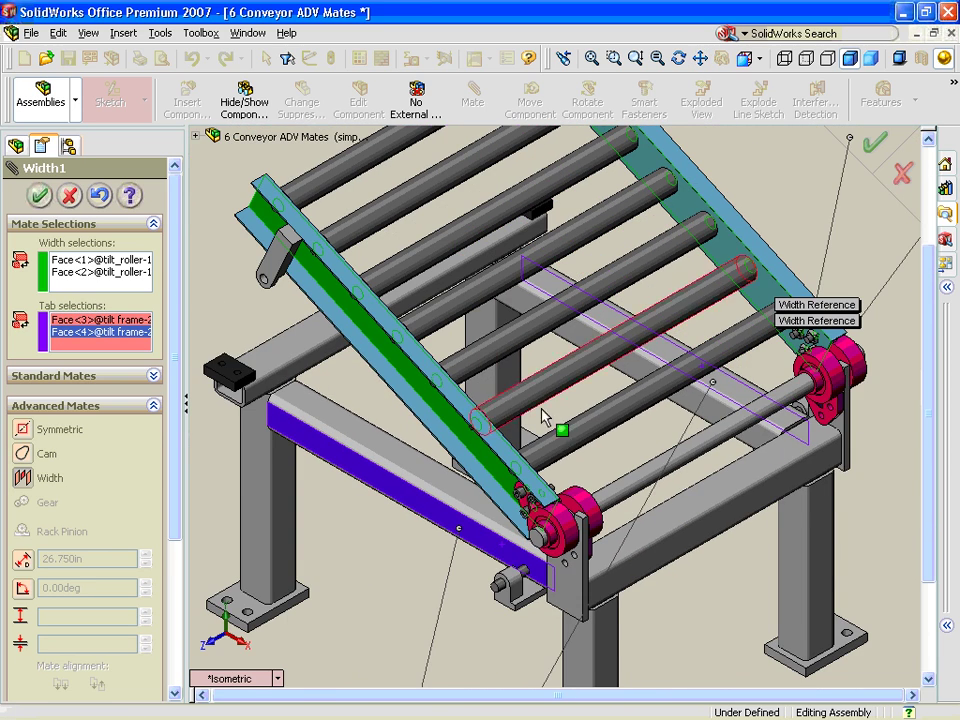
Step: Apply the Width mate and swing the roller bed about its pivot shaft to test the motion
{"action": "middle_click_drag", "start_coordinate": [540, 418], "coordinate": [564, 461], "text": "ctrl"}
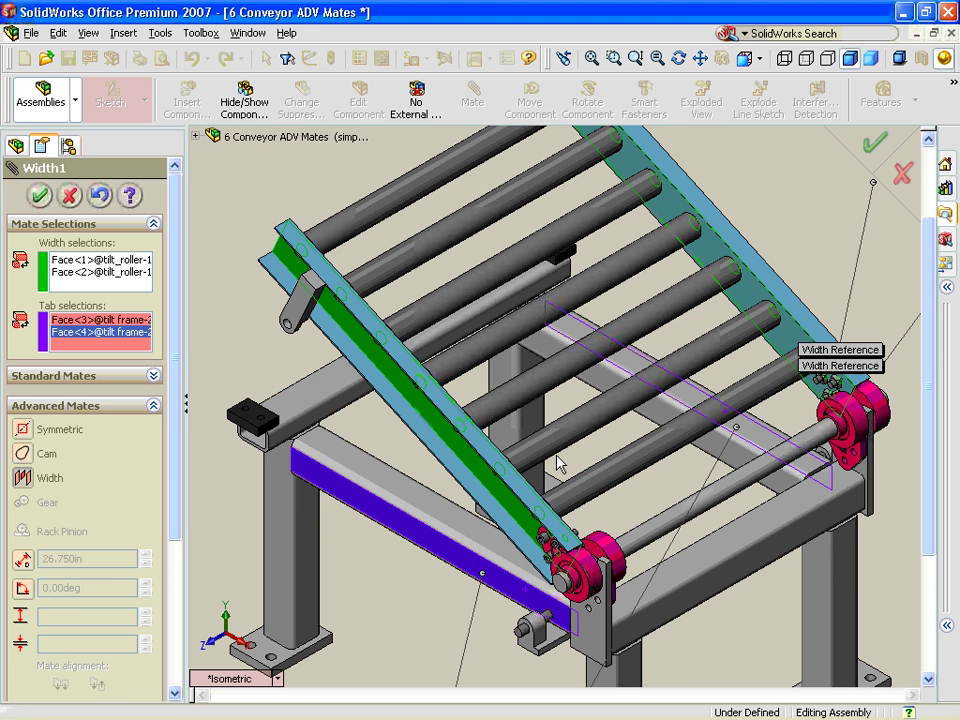
{"action": "left_click", "coordinate": [40, 196]}
{"action": "left_click", "coordinate": [40, 196]}
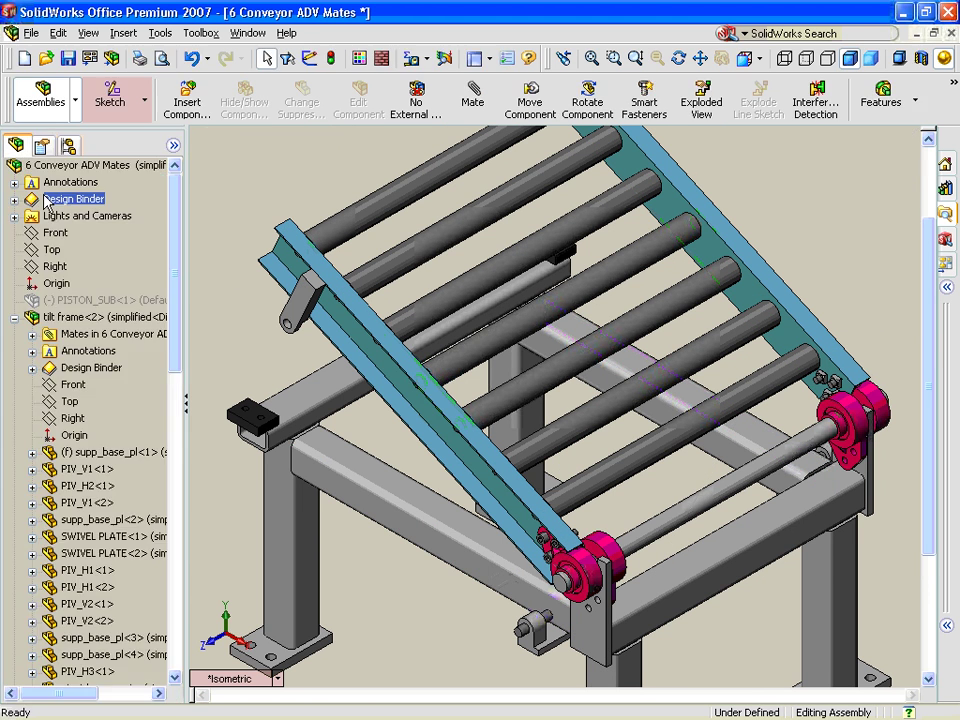
{"action": "left_click_drag", "start_coordinate": [395, 385], "coordinate": [450, 300]}
Step: Start an advanced Angle mate between the near side beam's upper face and the roller rail's lower flange face
{"action": "left_click", "coordinate": [474, 100]}
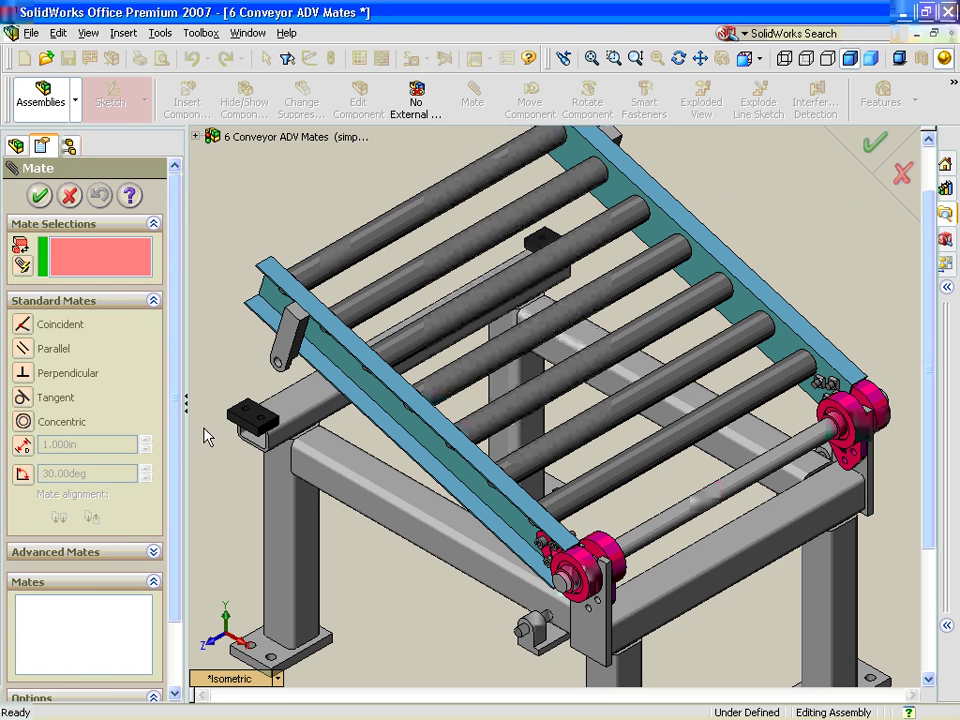
{"action": "left_click", "coordinate": [104, 553]}
{"action": "scroll", "coordinate": [104, 565], "scroll_direction": "up", "scroll_amount": 3}
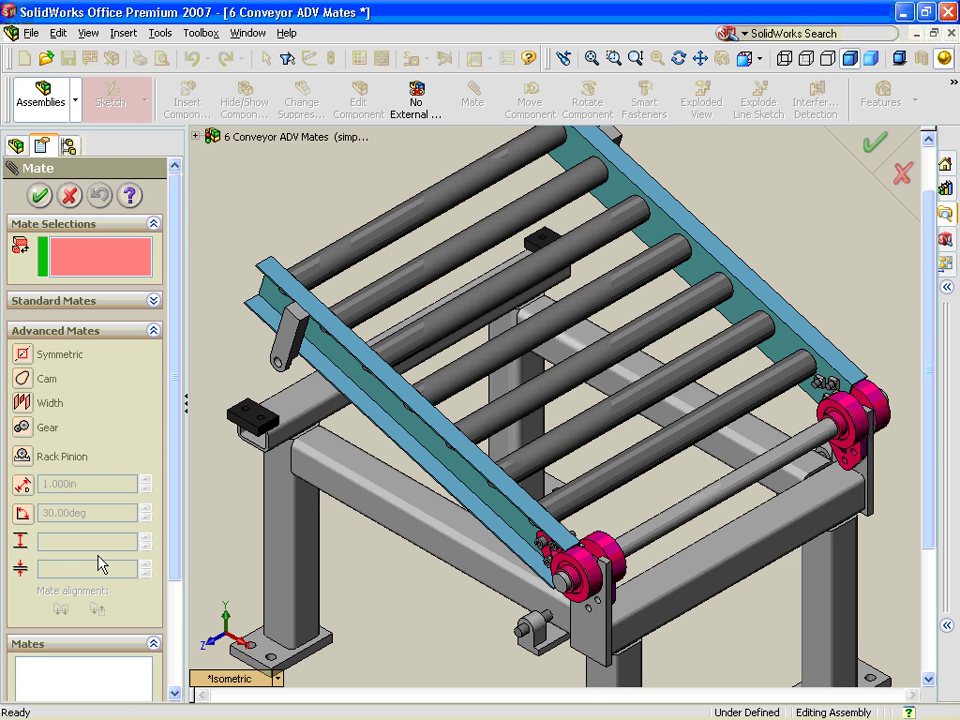
{"action": "left_click", "coordinate": [22, 514]}
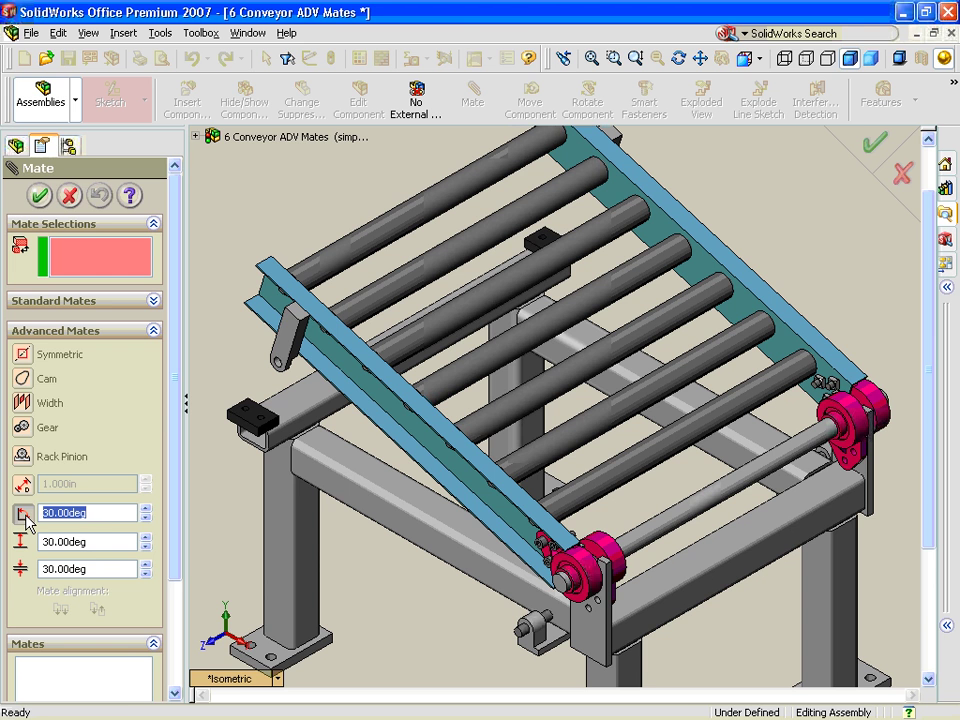
{"action": "left_click", "coordinate": [366, 474]}
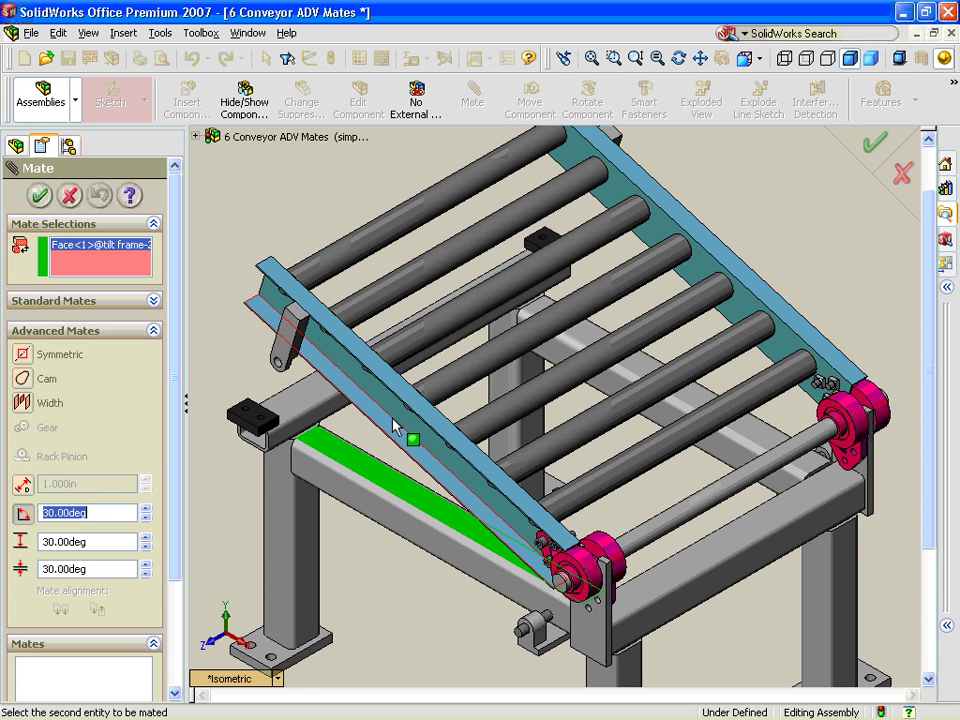
{"action": "left_click", "coordinate": [394, 429]}
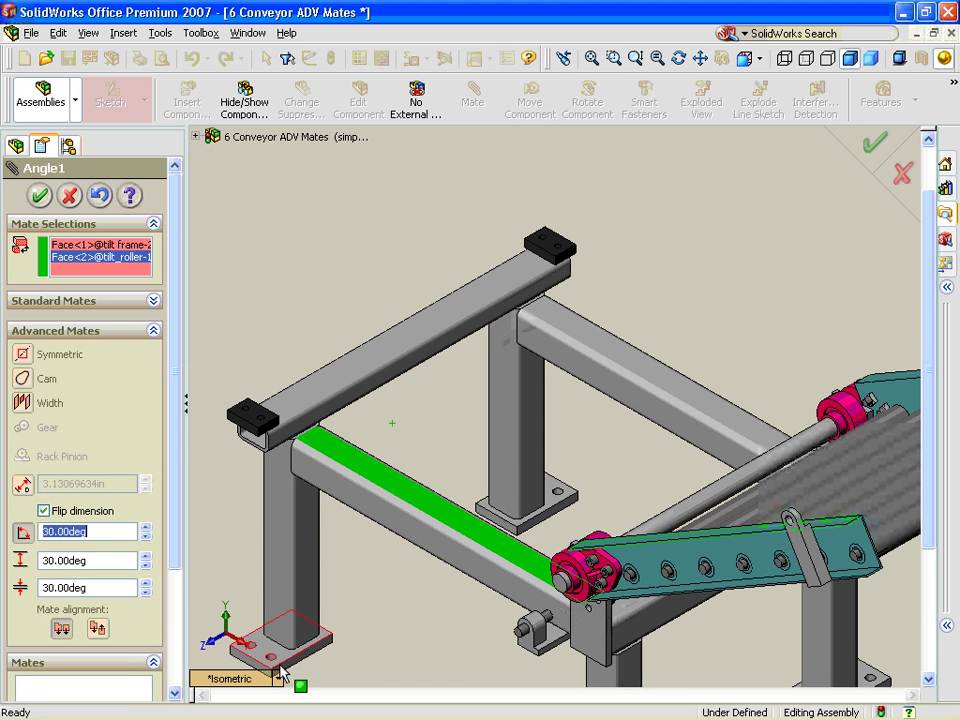
Step: Reverse the angle mate's alignment, set its limits to 90 degrees maximum and 0 degrees minimum, and apply it
{"action": "left_click", "coordinate": [98, 628]}
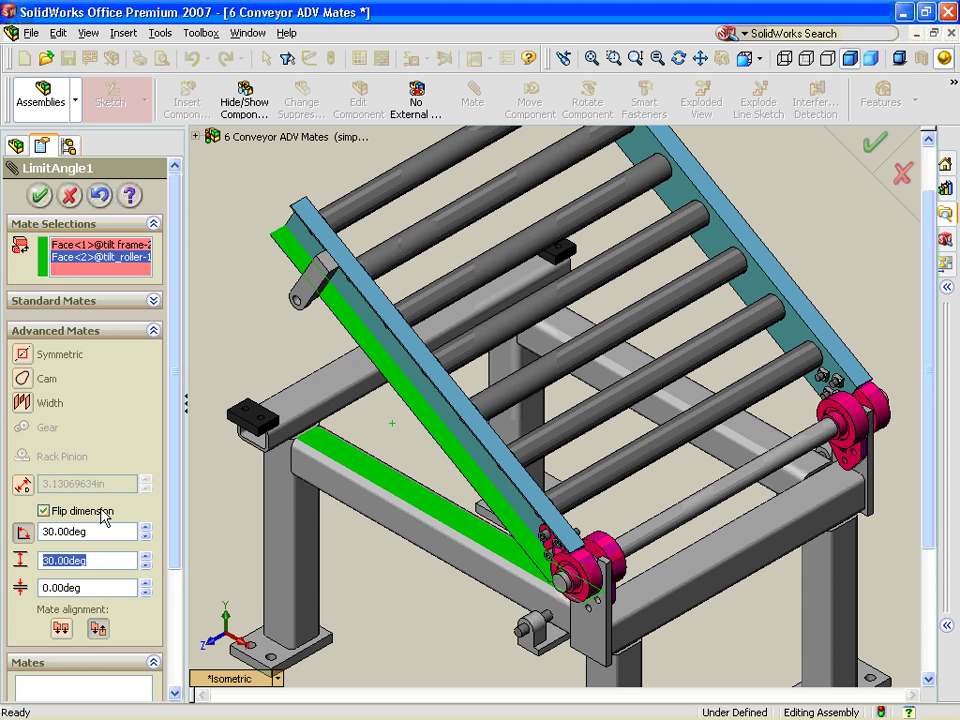
{"action": "type", "text": "9"}
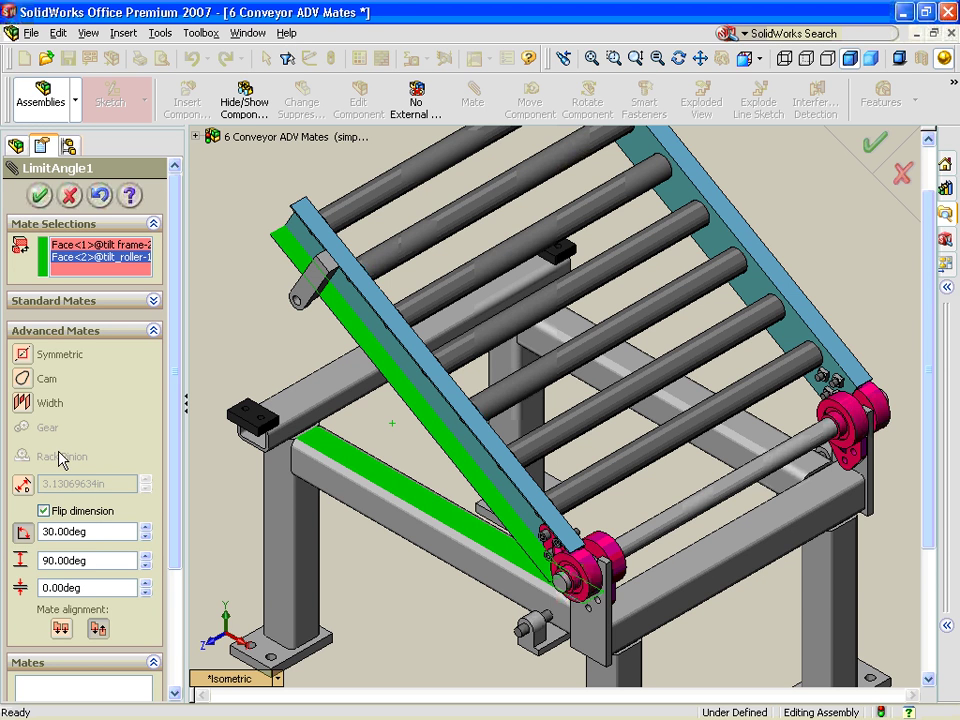
{"action": "key", "text": "Return"}
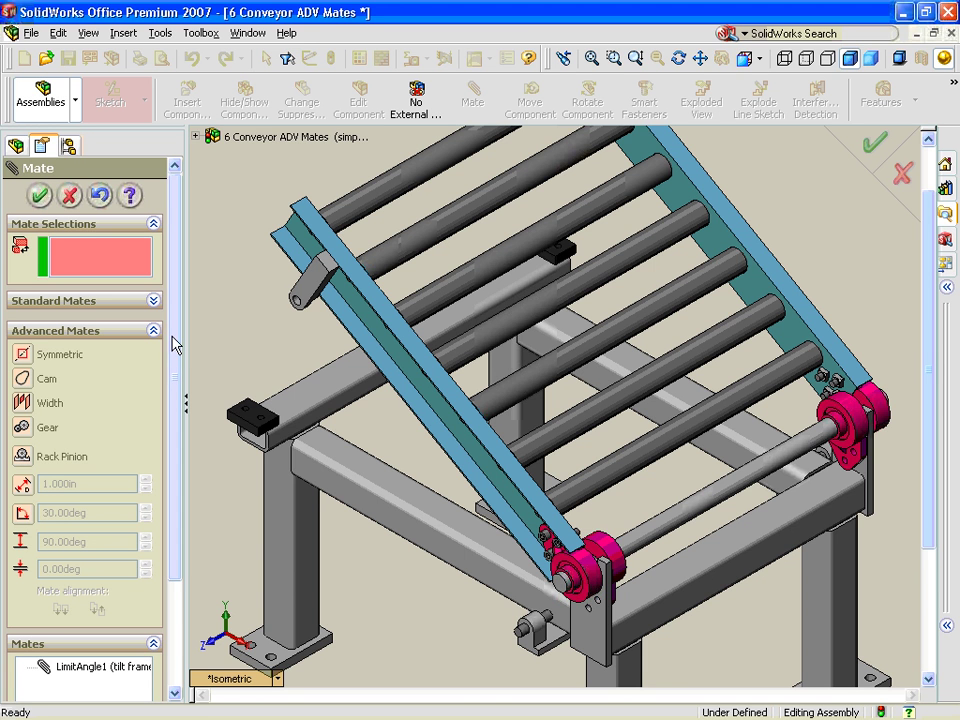
Step: Close the mate command and swing the roller bed between its lower and upper angle limits in the Front view
{"action": "key", "text": "space"}
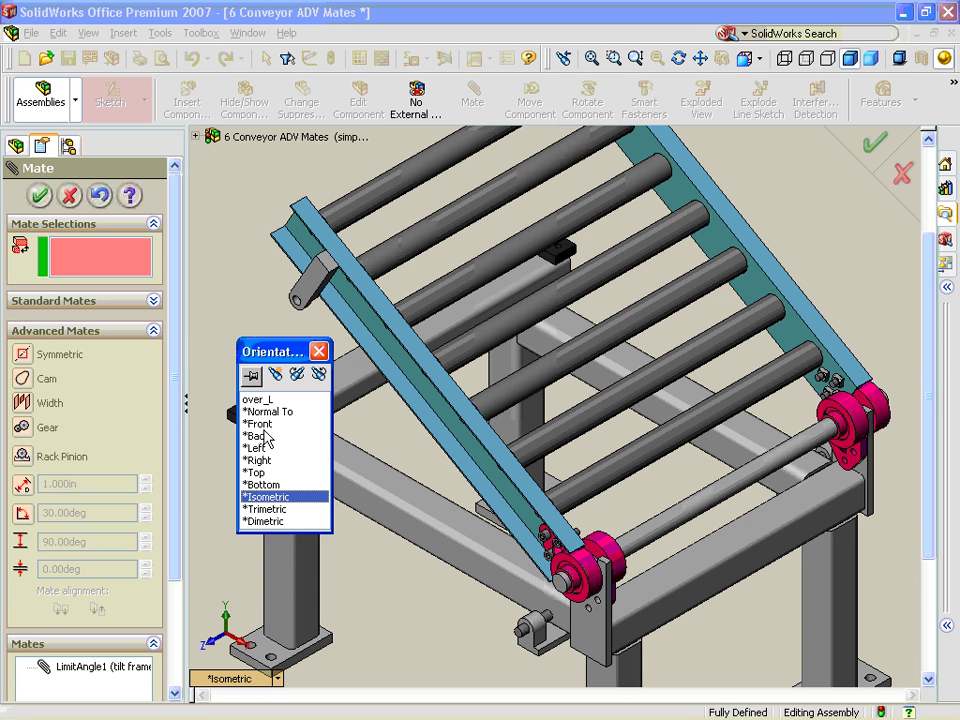
{"action": "double_click", "coordinate": [262, 424]}
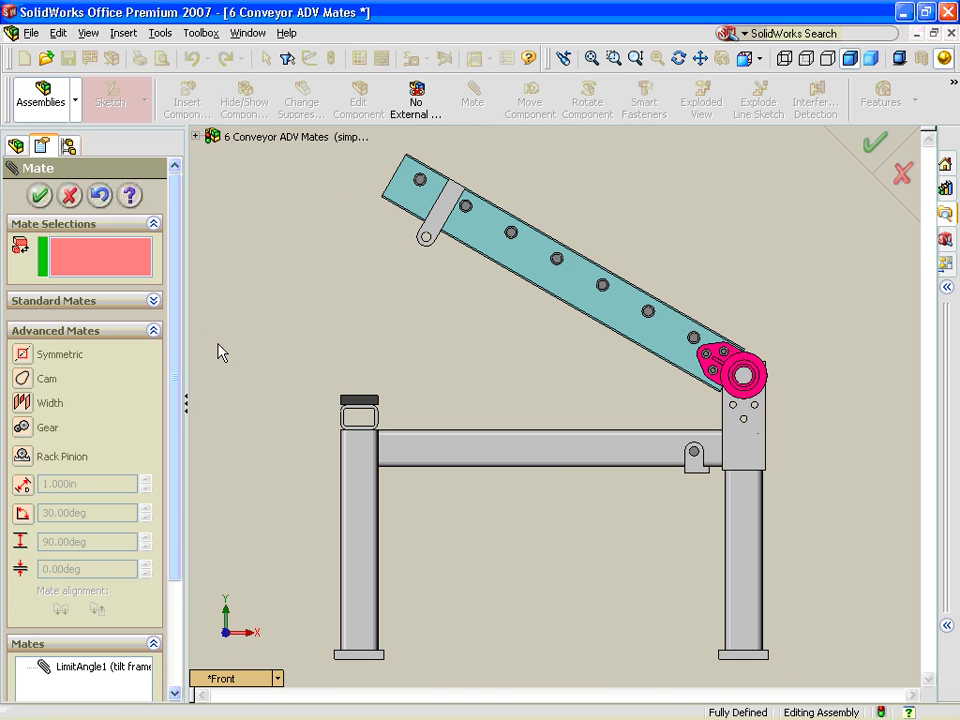
{"action": "left_click", "coordinate": [38, 196]}
{"action": "mouse_move", "coordinate": [482, 240]}
{"action": "left_mouse_down"}
{"action": "mouse_move", "coordinate": [448, 307]}
{"action": "mouse_move", "coordinate": [443, 431]}
{"action": "left_mouse_up"}
{"action": "left_click_drag", "start_coordinate": [453, 493], "coordinate": [463, 524]}
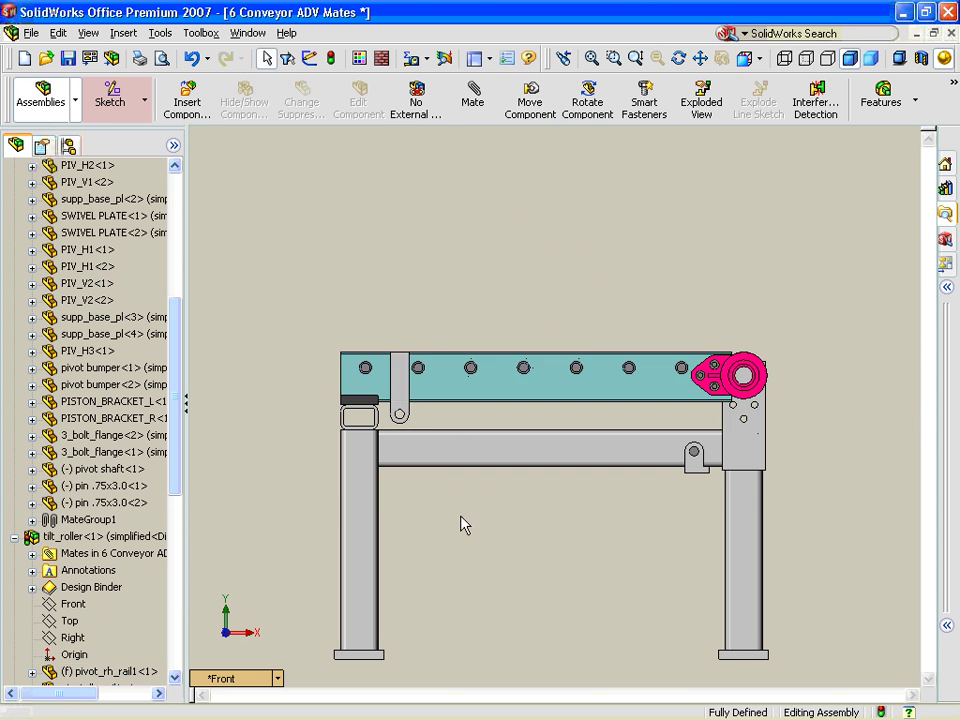
{"action": "left_click_drag", "start_coordinate": [461, 398], "coordinate": [825, 274]}
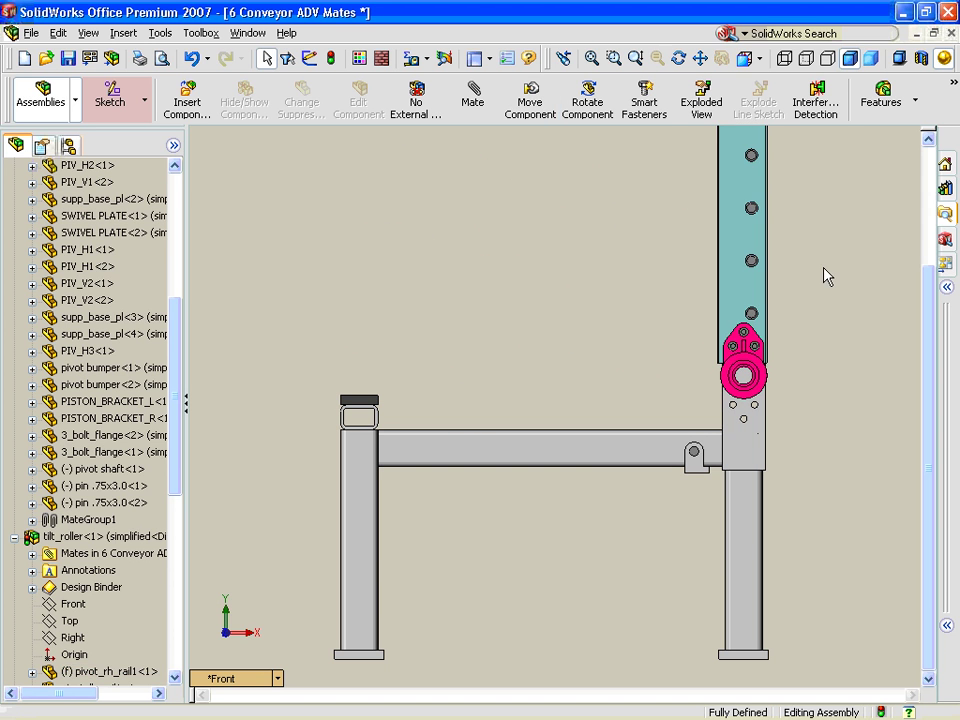
{"action": "left_click_drag", "start_coordinate": [737, 243], "coordinate": [786, 259]}
{"action": "left_click_drag", "start_coordinate": [750, 240], "coordinate": [600, 332]}
Step: Return to the Isometric view and collapse the tilt frame and tilt_roller branches in the feature tree
{"action": "key", "text": "space"}
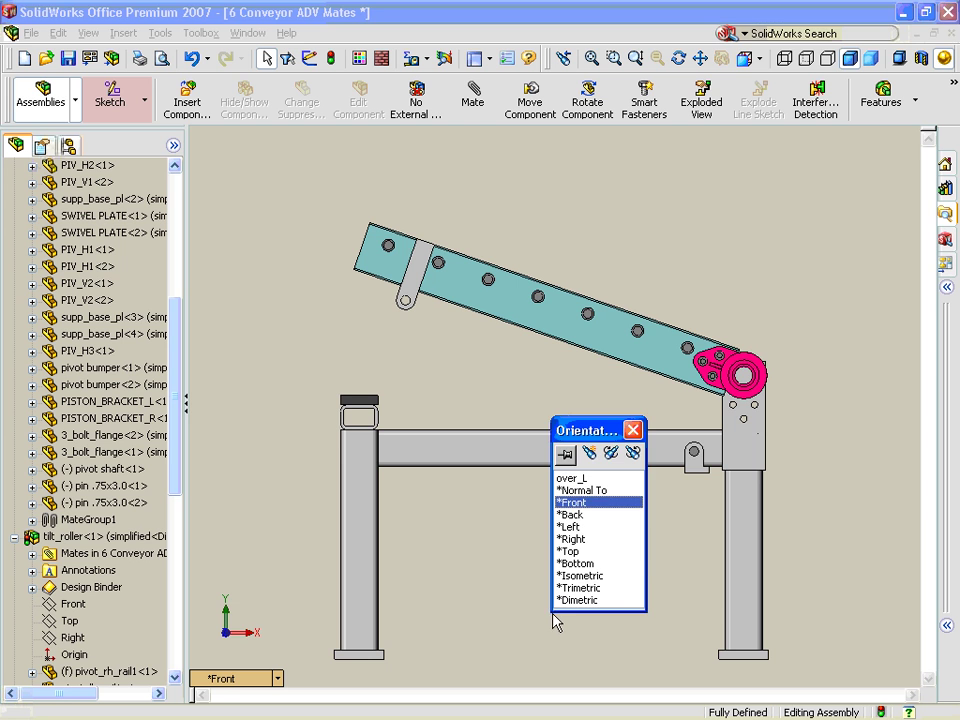
{"action": "left_click", "coordinate": [606, 580]}
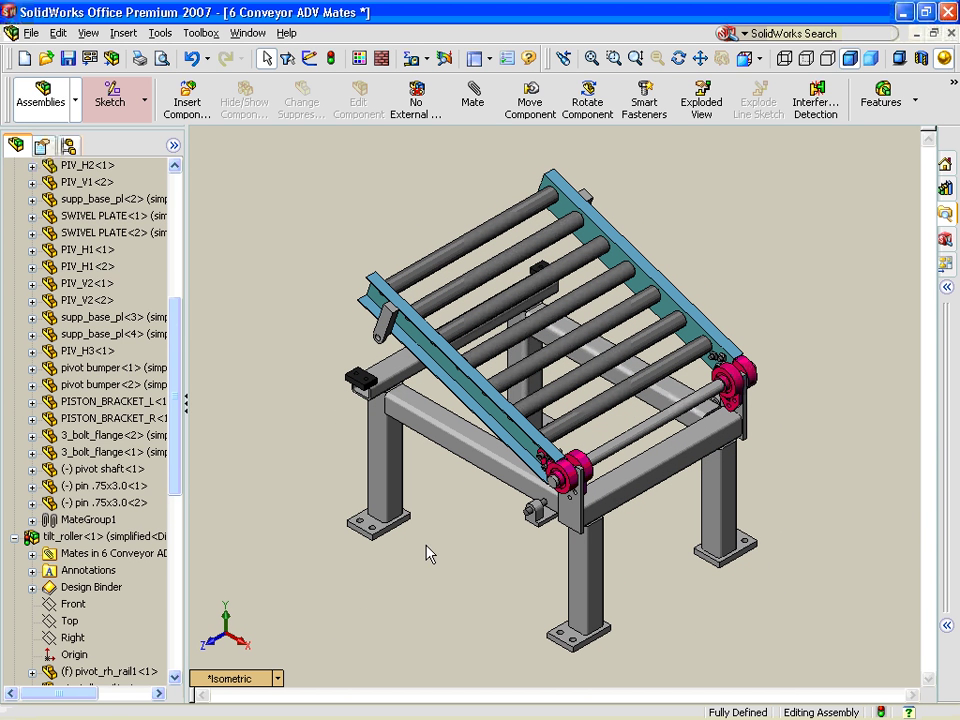
{"action": "scroll", "coordinate": [176, 223], "scroll_direction": "up", "scroll_amount": 5}
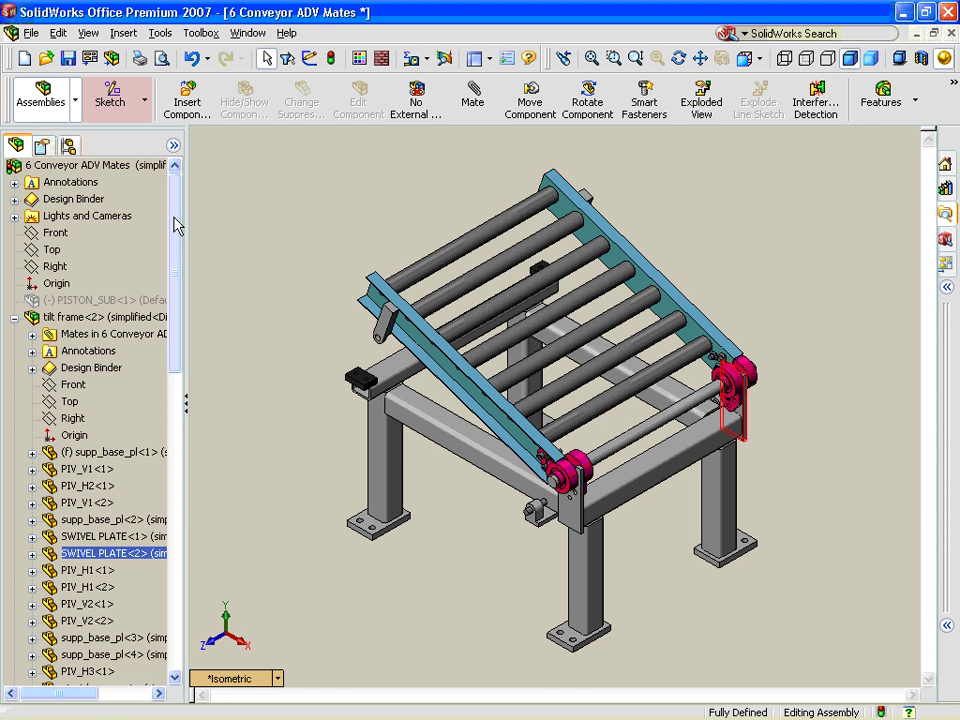
{"action": "left_click", "coordinate": [14, 317]}
{"action": "left_click", "coordinate": [14, 334]}
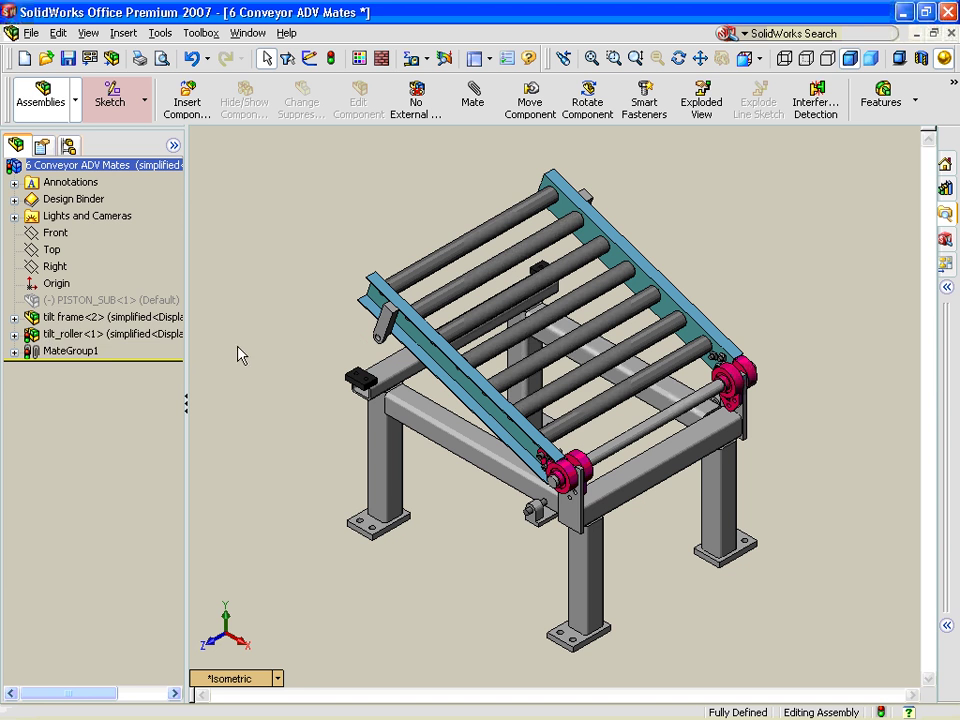
Step: Open the hidden PISTON_SUB subassembly in its own window
{"action": "left_click", "coordinate": [131, 302]}
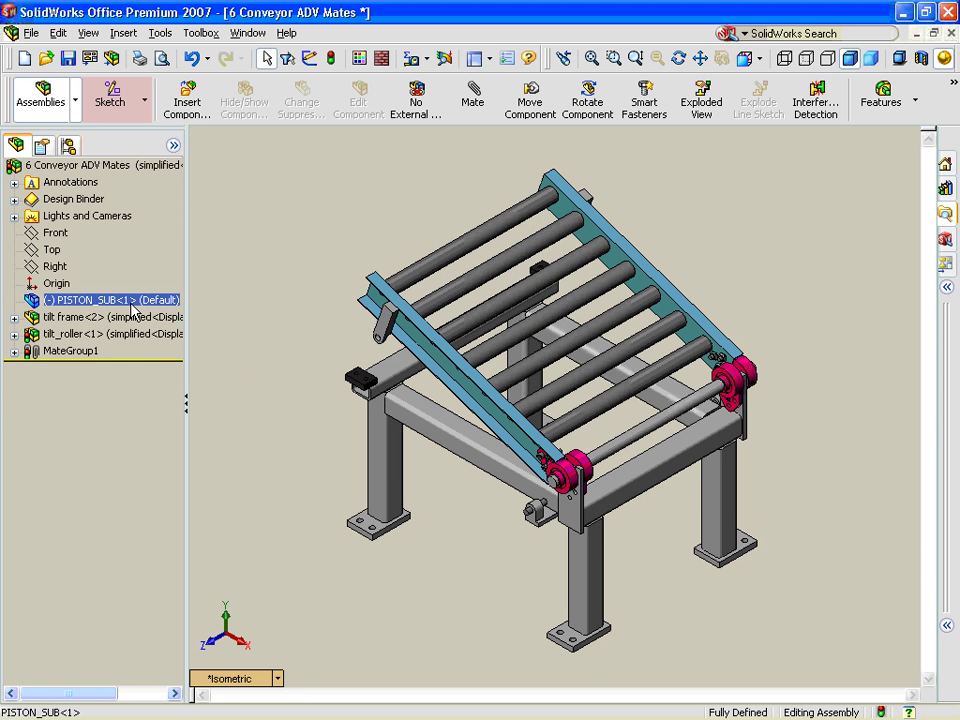
{"action": "right_click", "coordinate": [131, 305]}
{"action": "left_click", "coordinate": [187, 383]}
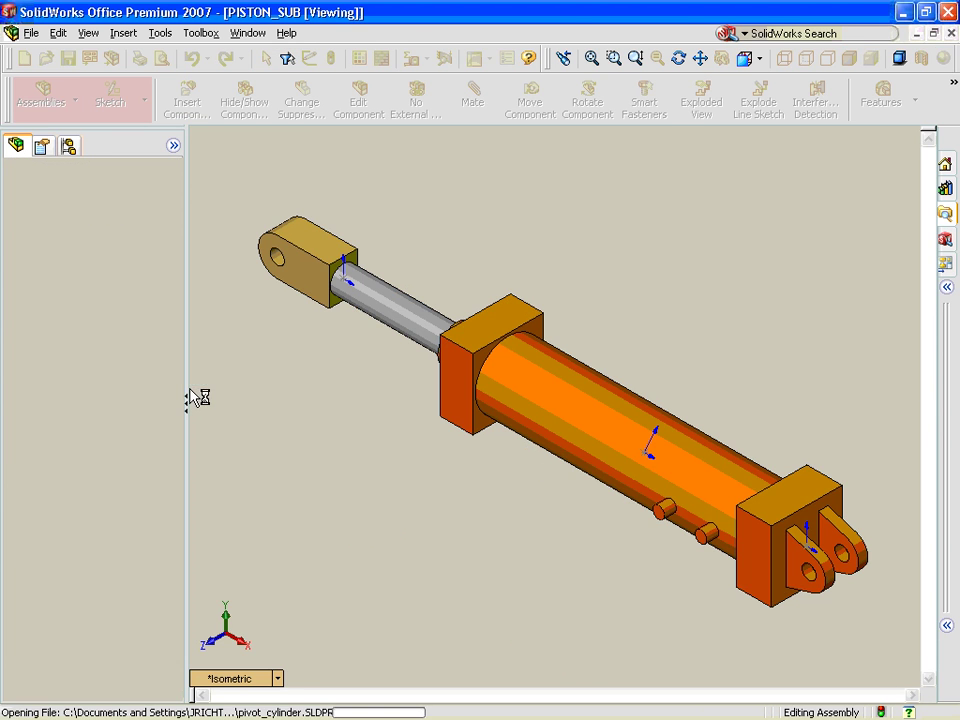
Step: Slide the rod clevis along the cylinder axis to check the piston's travel, and close PISTON_SUB
{"action": "left_click", "coordinate": [345, 306]}
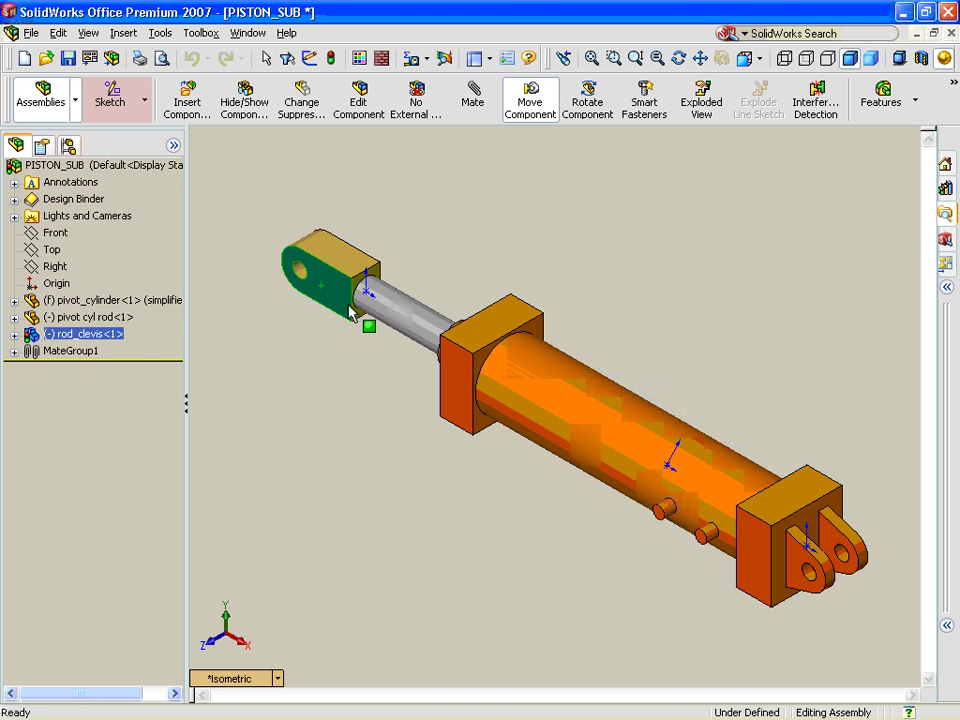
{"action": "left_click_drag", "start_coordinate": [349, 305], "coordinate": [346, 303]}
{"action": "left_click", "coordinate": [388, 458]}
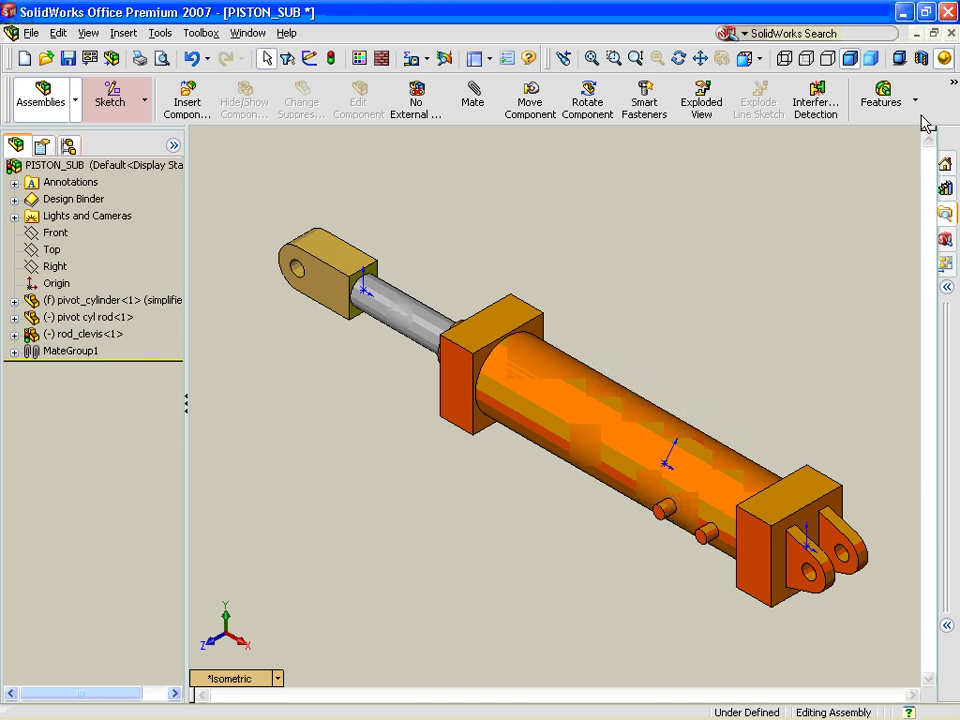
{"action": "left_click", "coordinate": [947, 33]}
{"action": "left_click", "coordinate": [470, 412]}
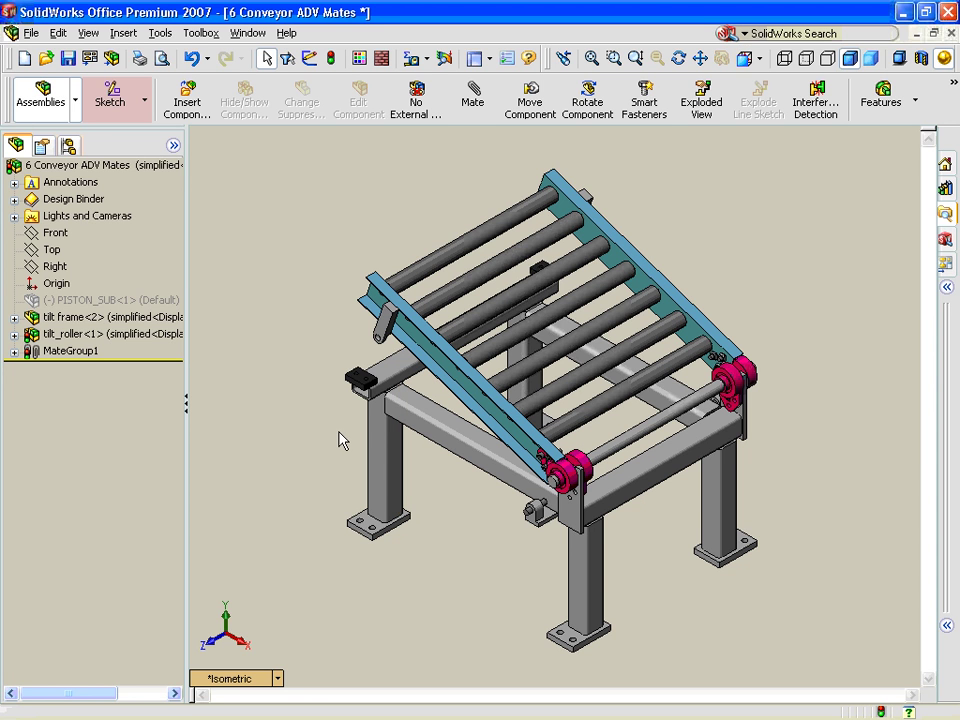
Step: Set the suppressed PISTON_SUB subassembly to resolved and close the error report
{"action": "right_click", "coordinate": [158, 300]}
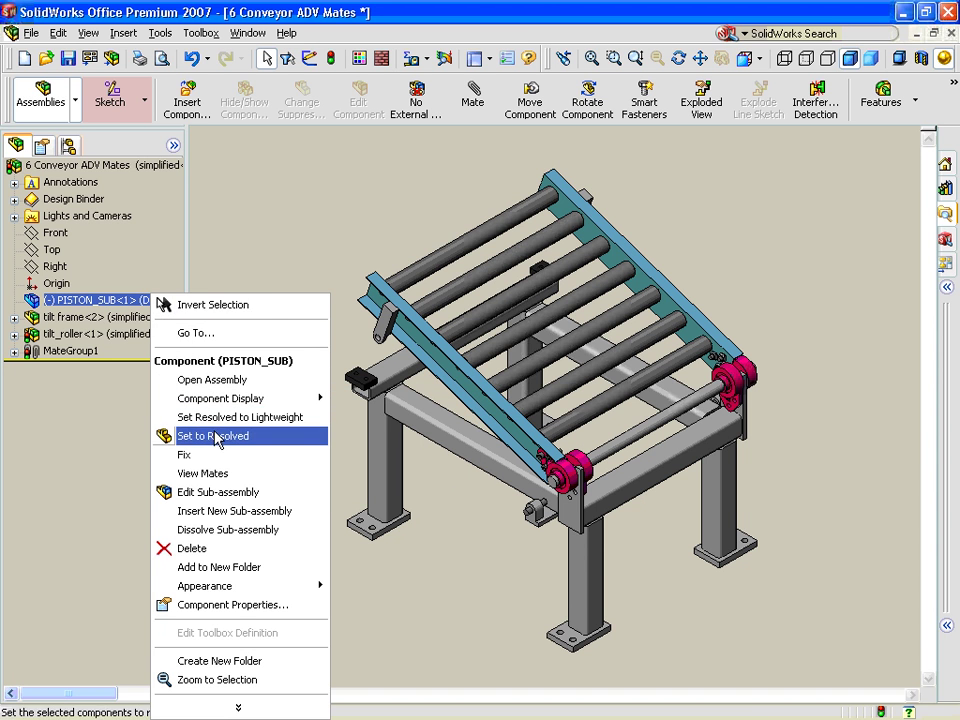
{"action": "left_click", "coordinate": [217, 437]}
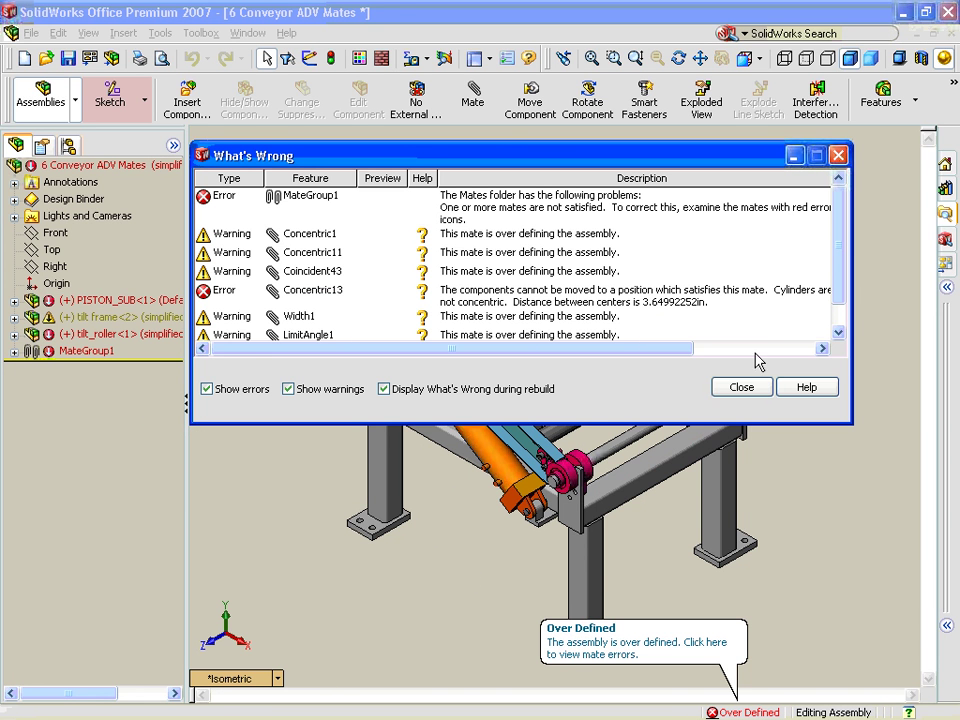
{"action": "left_click", "coordinate": [741, 387]}
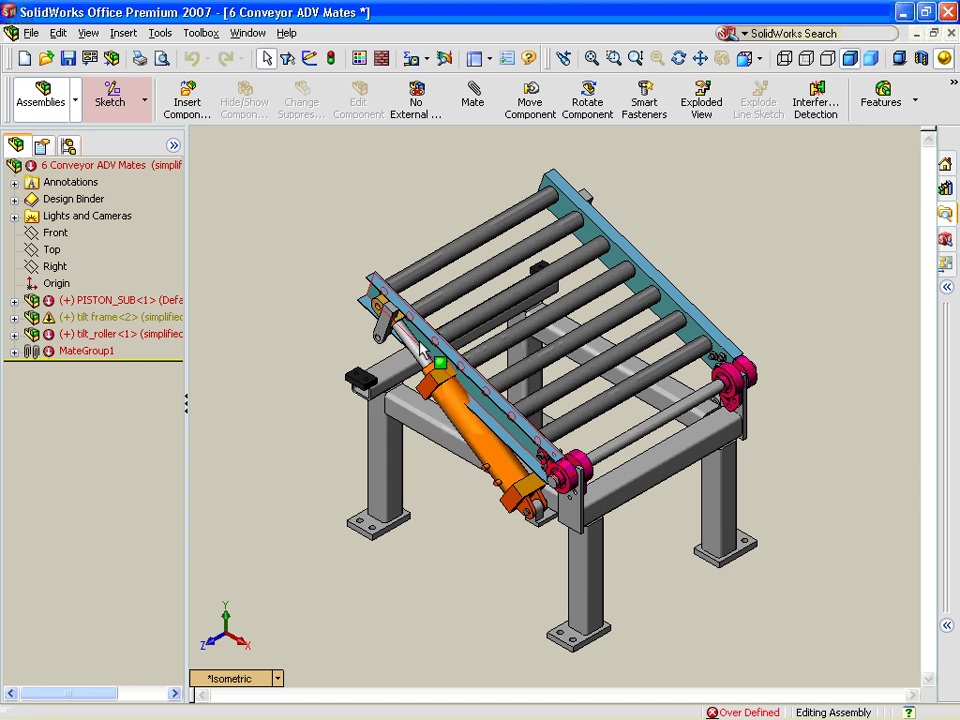
Step: Try moving the piston rod, and examine the LimitAngle1 mate in the assembly's MateGroup1
{"action": "mouse_move", "coordinate": [403, 332]}
{"action": "left_mouse_down"}
{"action": "mouse_move", "coordinate": [402, 341]}
{"action": "mouse_move", "coordinate": [403, 329]}
{"action": "left_mouse_up"}
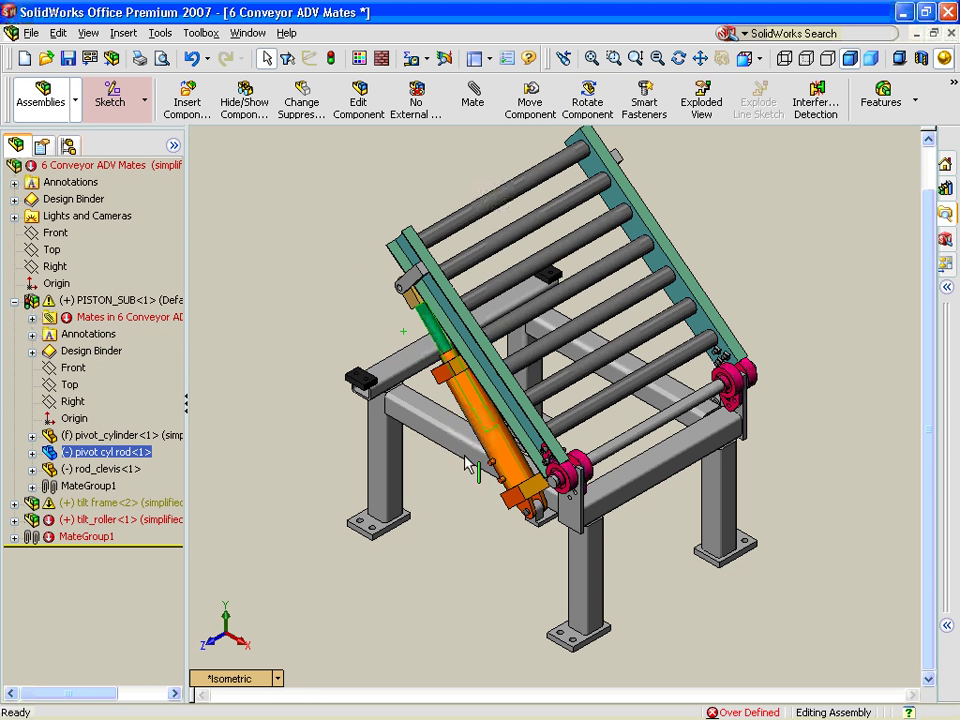
{"action": "left_click", "coordinate": [467, 542]}
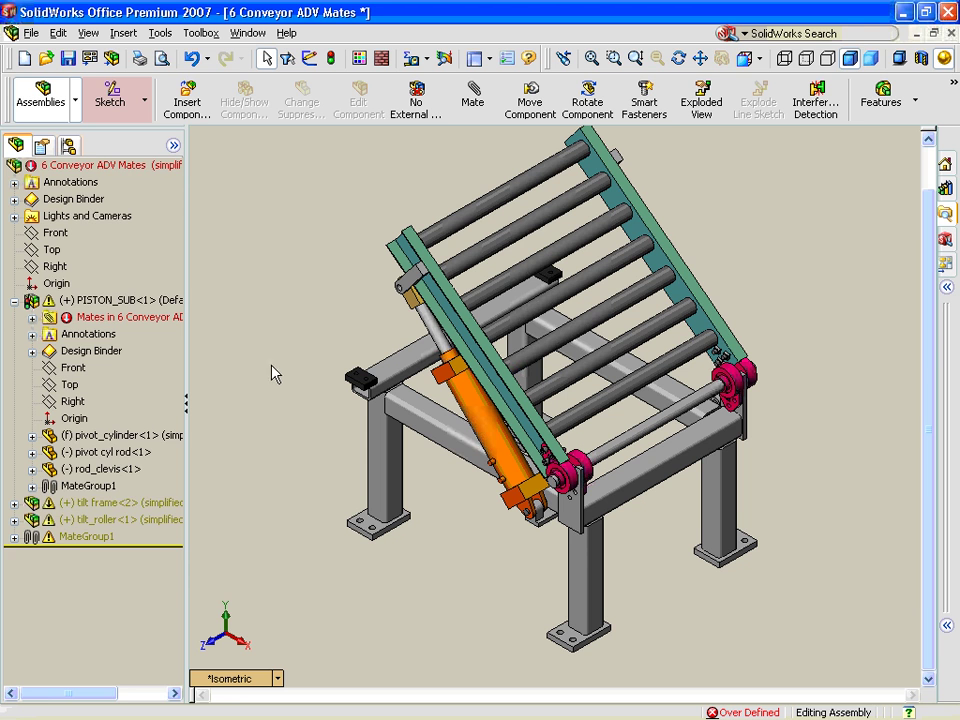
{"action": "left_click", "coordinate": [14, 537]}
{"action": "left_click", "coordinate": [110, 671]}
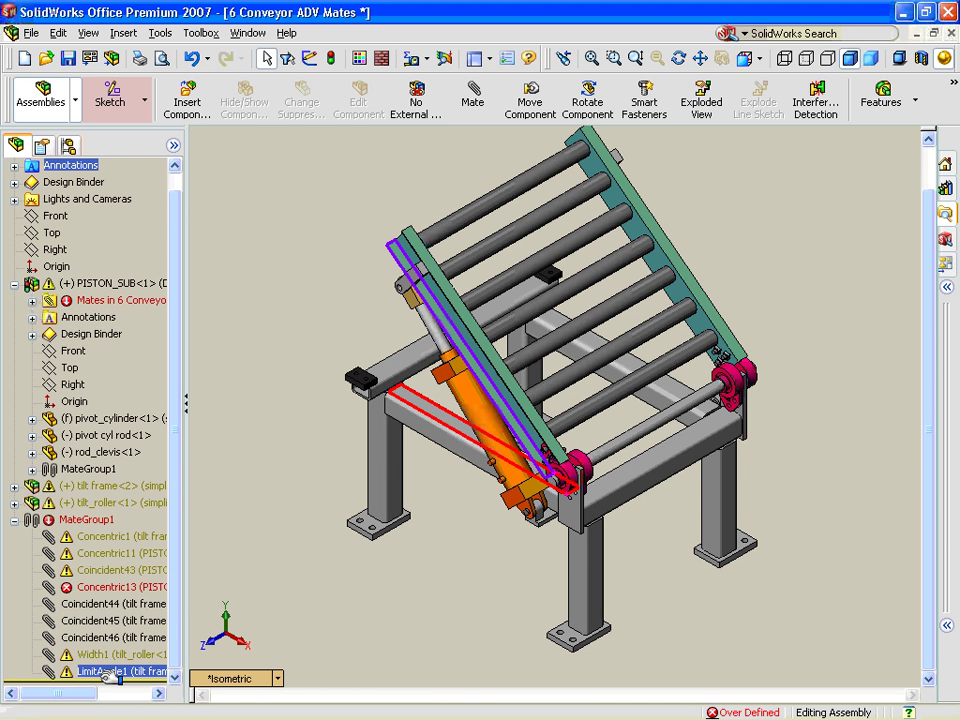
{"action": "right_click", "coordinate": [110, 675]}
{"action": "left_click", "coordinate": [313, 252]}
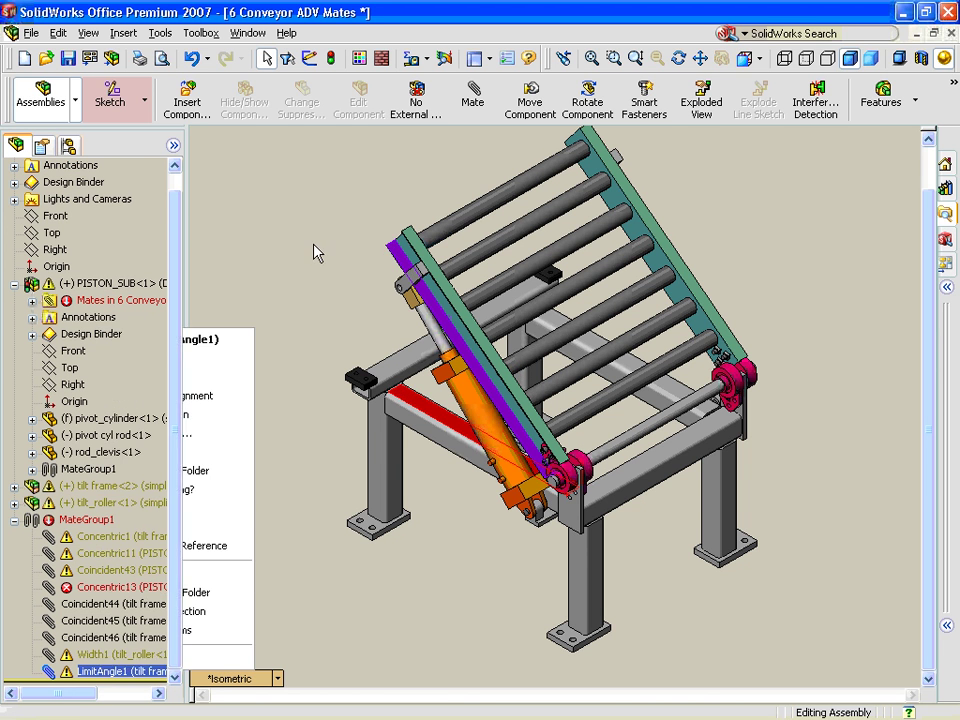
Step: Change PISTON_SUB's component properties so that the subassembly solves as Flexible
{"action": "right_click", "coordinate": [152, 284]}
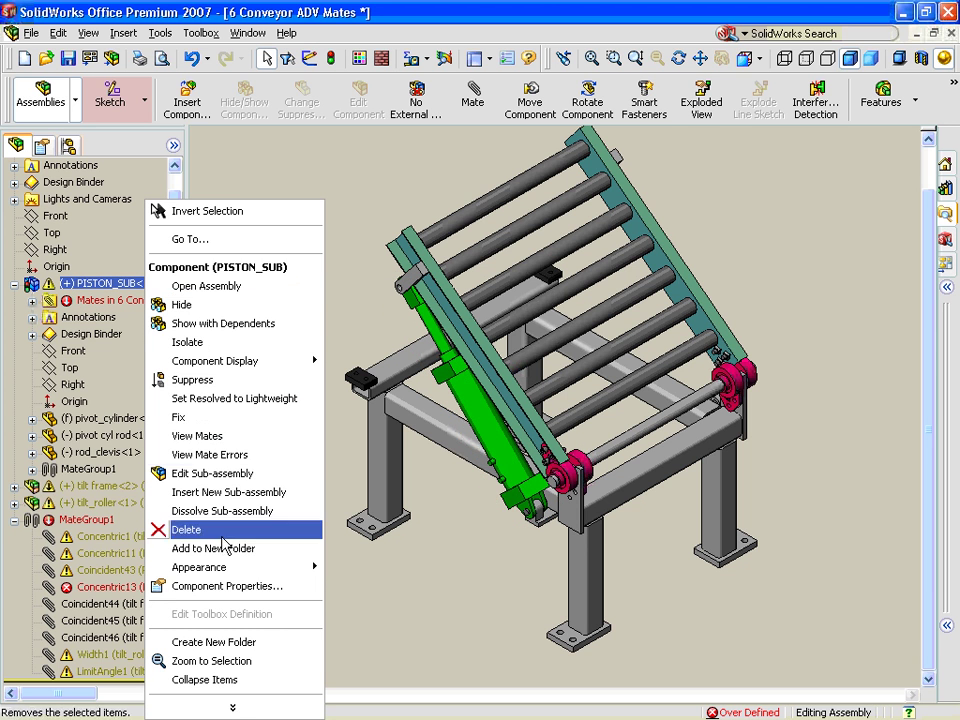
{"action": "left_click", "coordinate": [230, 586]}
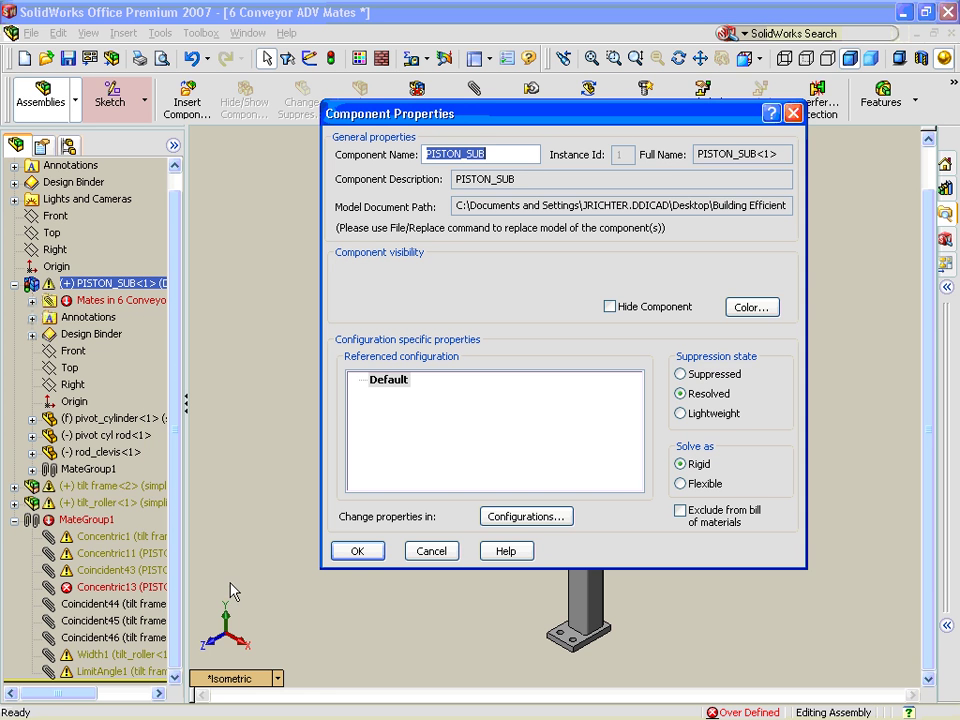
{"action": "left_click", "coordinate": [705, 488]}
{"action": "left_click", "coordinate": [364, 553]}
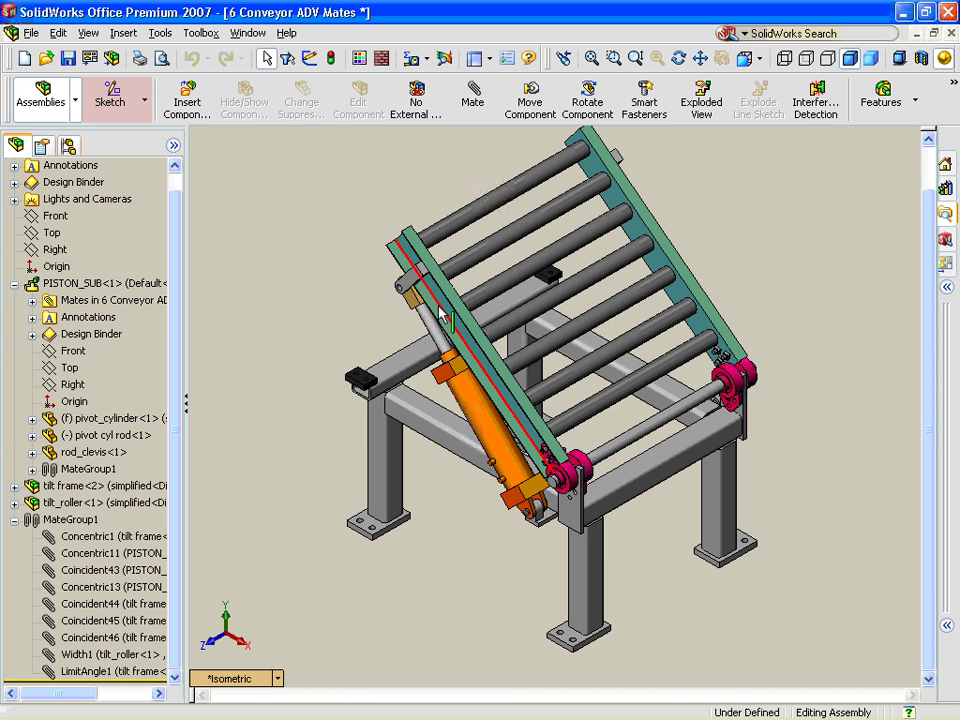
Step: Swing the roller bed down, up and partway back to test how the piston follows its motion
{"action": "left_click_drag", "start_coordinate": [439, 317], "coordinate": [425, 400]}
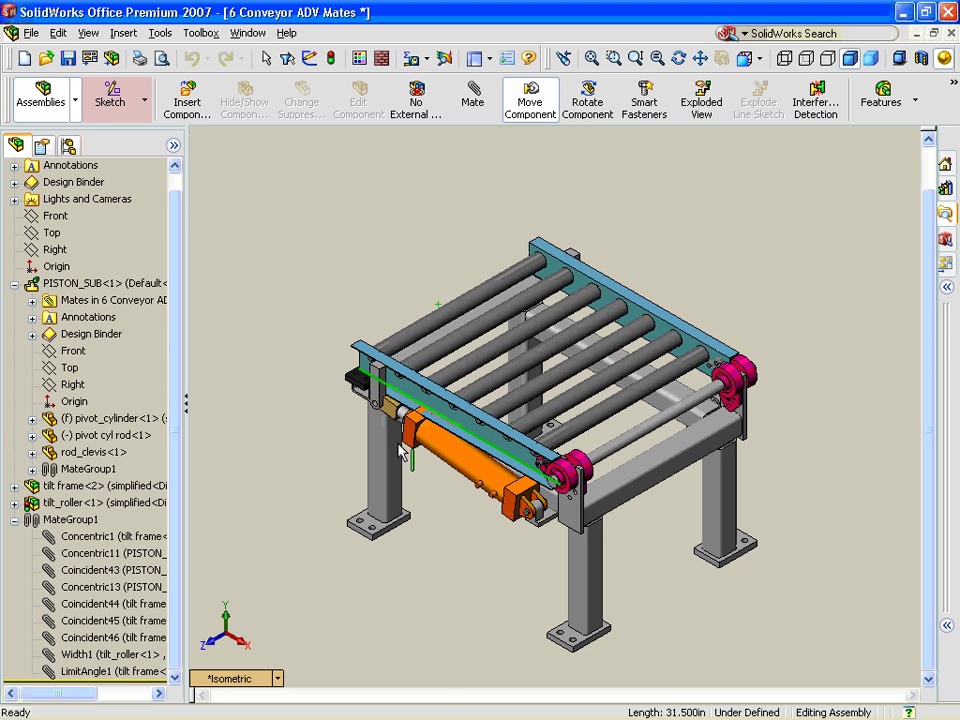
{"action": "left_click_drag", "start_coordinate": [442, 451], "coordinate": [549, 416]}
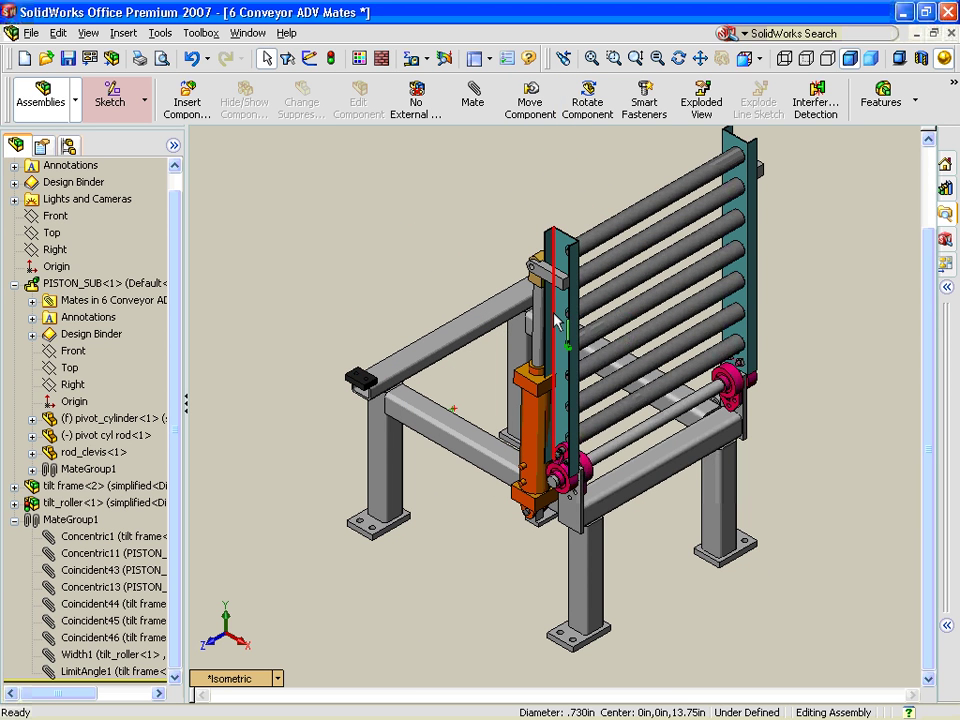
{"action": "left_click_drag", "start_coordinate": [553, 318], "coordinate": [407, 553]}
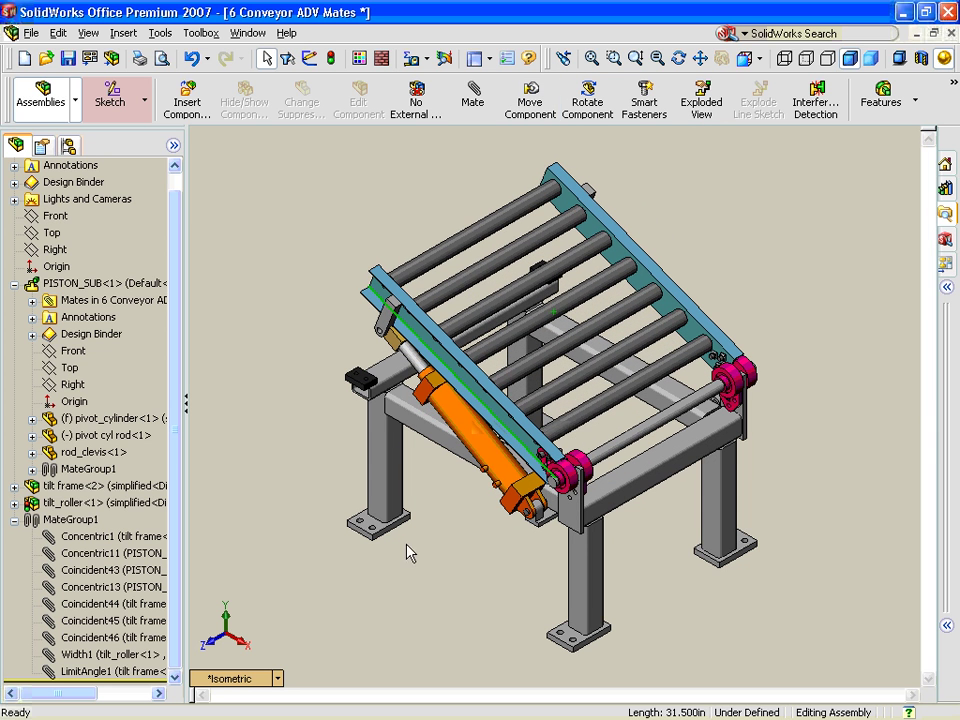
Step: Delete the LimitAngle1 mate from the conveyor assembly
{"action": "left_click", "coordinate": [66, 674]}
{"action": "right_click", "coordinate": [82, 679]}
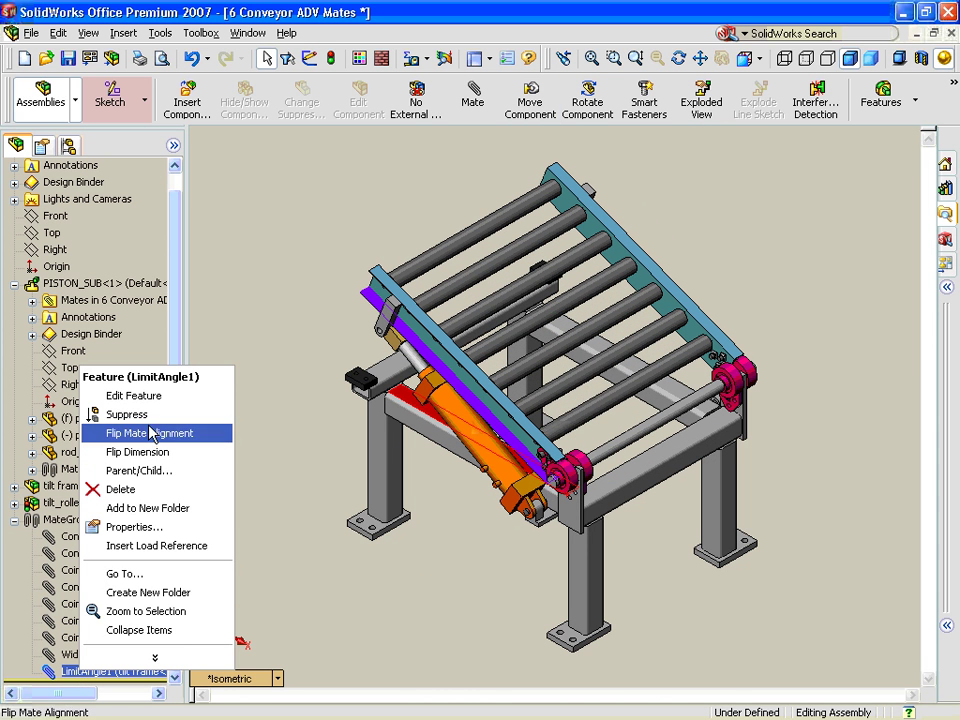
{"action": "left_click", "coordinate": [110, 489]}
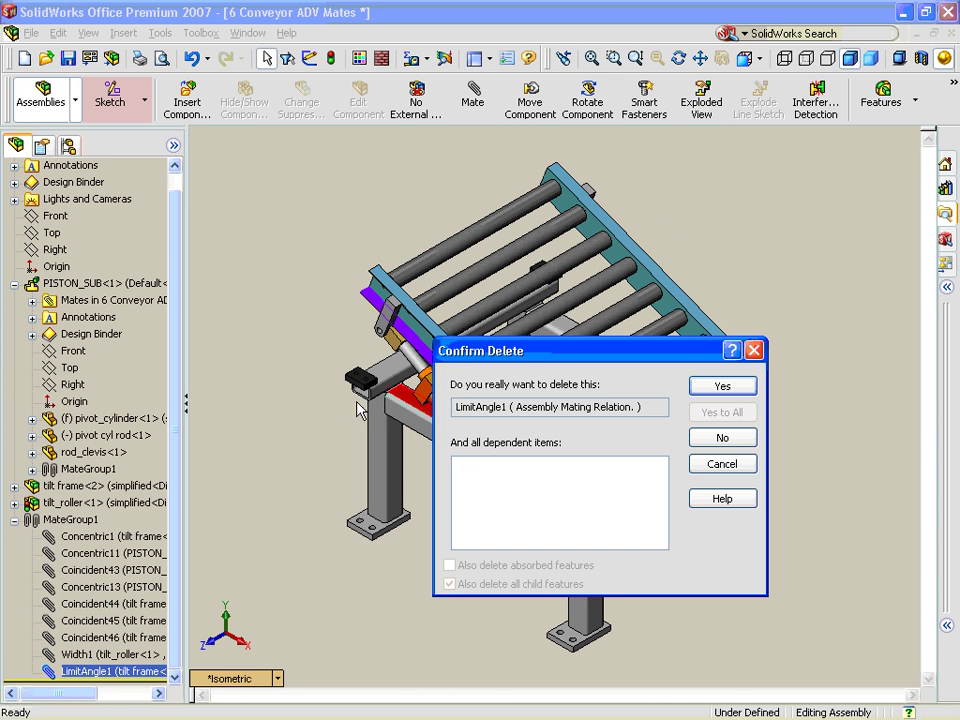
{"action": "left_click", "coordinate": [722, 386]}
Step: Open PISTON_SUB in its own window and slide the rod completely out of the cylinder and partway back in
{"action": "right_click", "coordinate": [106, 300]}
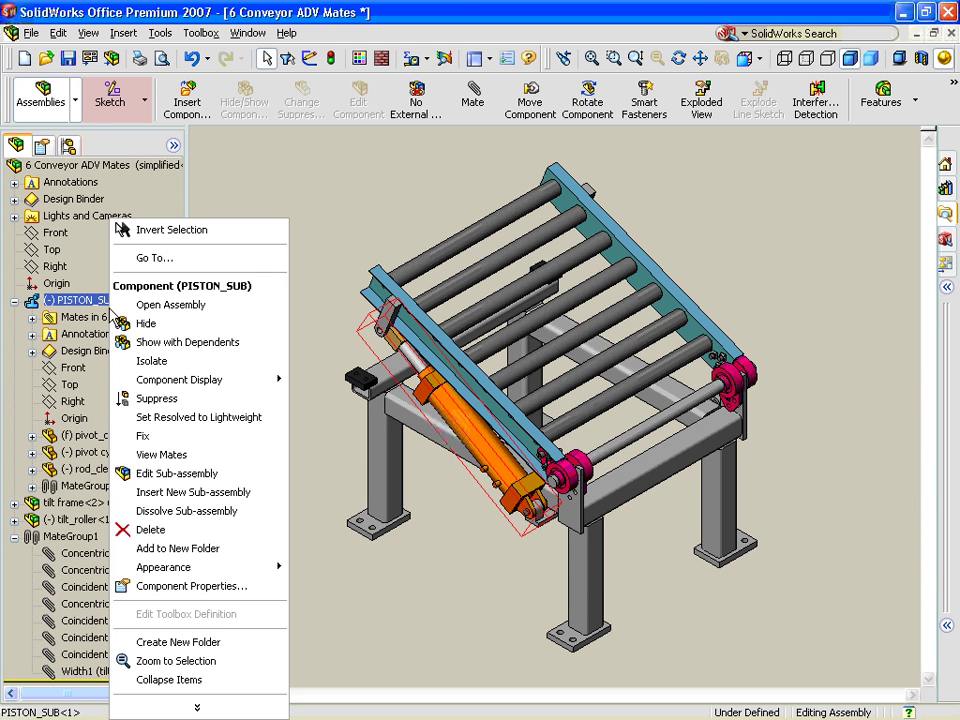
{"action": "left_click", "coordinate": [160, 305]}
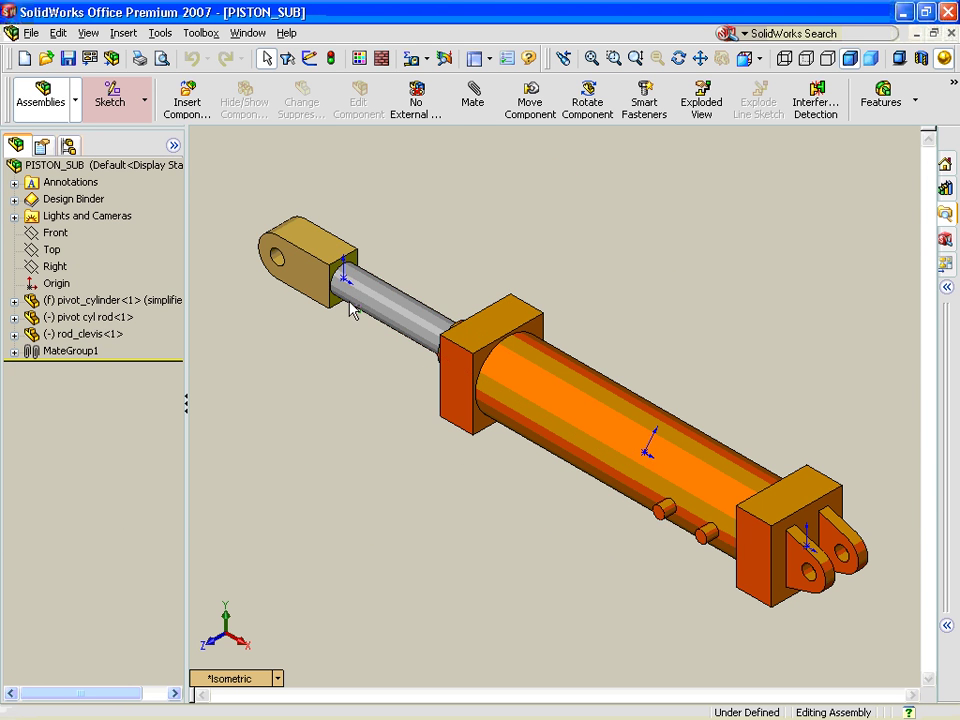
{"action": "left_click_drag", "start_coordinate": [360, 306], "coordinate": [208, 176]}
{"action": "left_click_drag", "start_coordinate": [387, 321], "coordinate": [133, 162]}
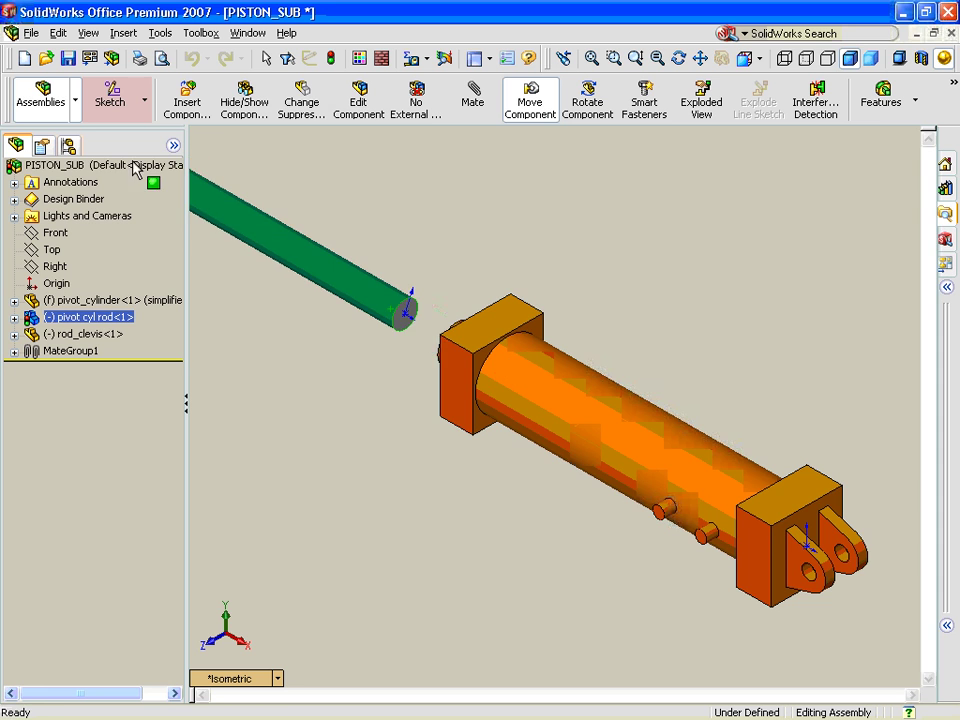
{"action": "left_click", "coordinate": [379, 447]}
{"action": "key", "text": "z"}
{"action": "key", "text": "z"}
{"action": "key", "text": "z"}
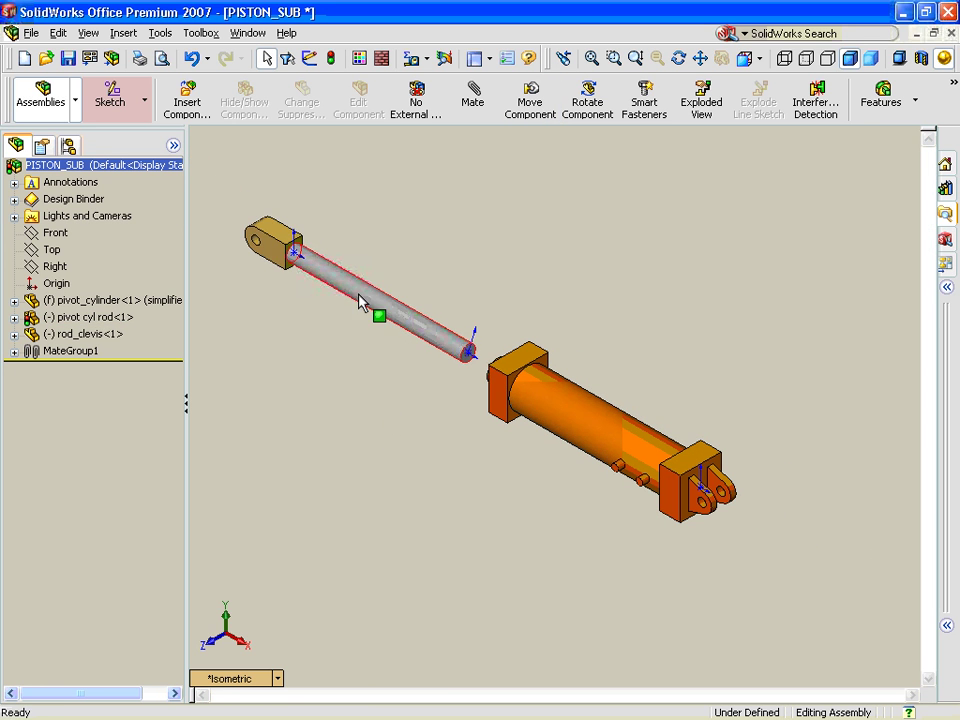
{"action": "left_click_drag", "start_coordinate": [364, 300], "coordinate": [490, 432]}
{"action": "left_click", "coordinate": [446, 471]}
{"action": "scroll", "coordinate": [452, 362], "scroll_direction": "down", "scroll_amount": 3}
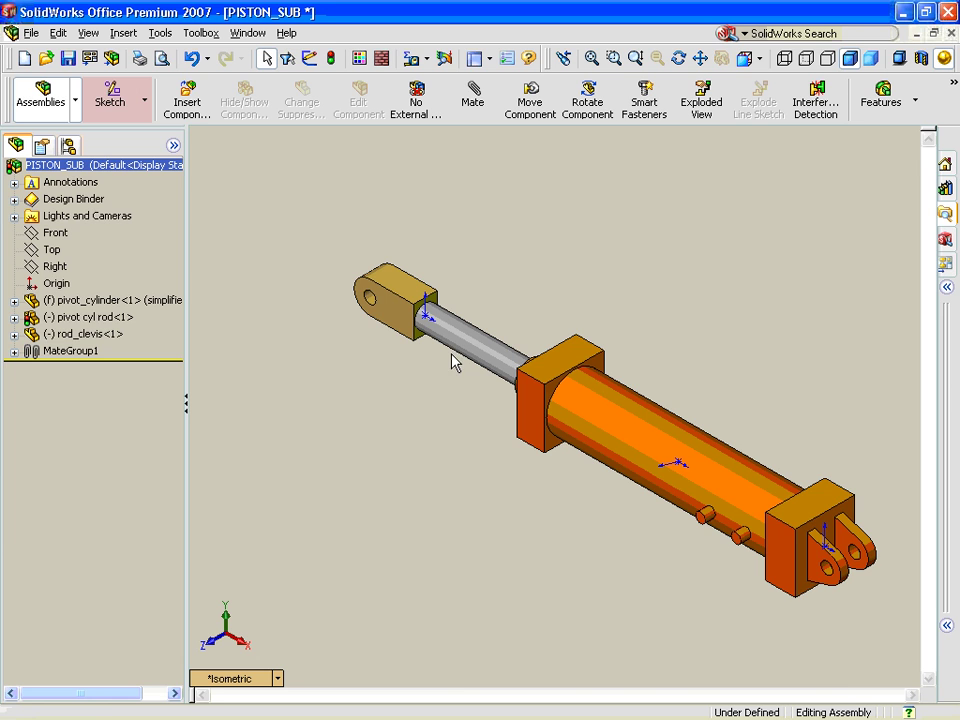
Step: Start an advanced limit distance mate between the clevis face around the rod and the round collar face at the cylinder's rod end
{"action": "left_click", "coordinate": [472, 92]}
{"action": "scroll", "coordinate": [430, 325], "scroll_direction": "down", "scroll_amount": 3}
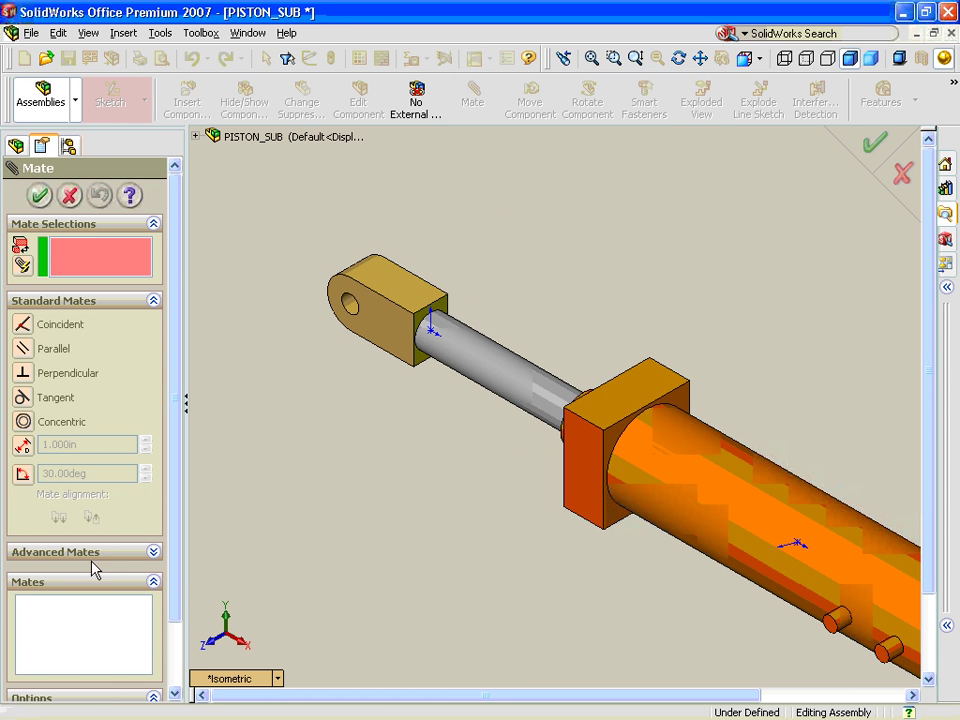
{"action": "left_click", "coordinate": [58, 556]}
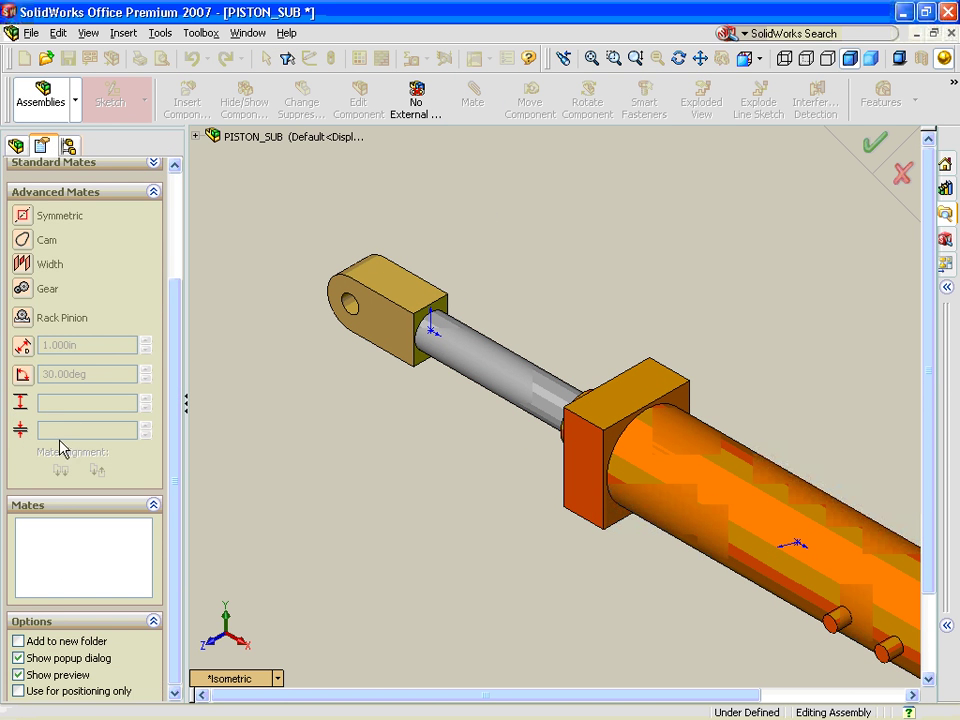
{"action": "left_click", "coordinate": [28, 352]}
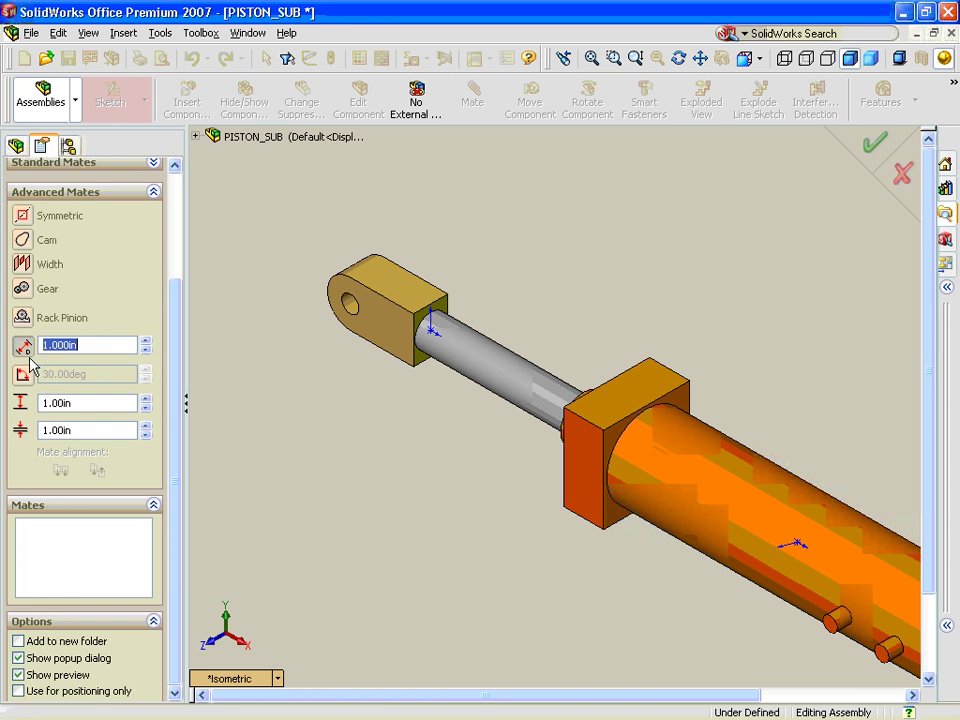
{"action": "left_click", "coordinate": [424, 322]}
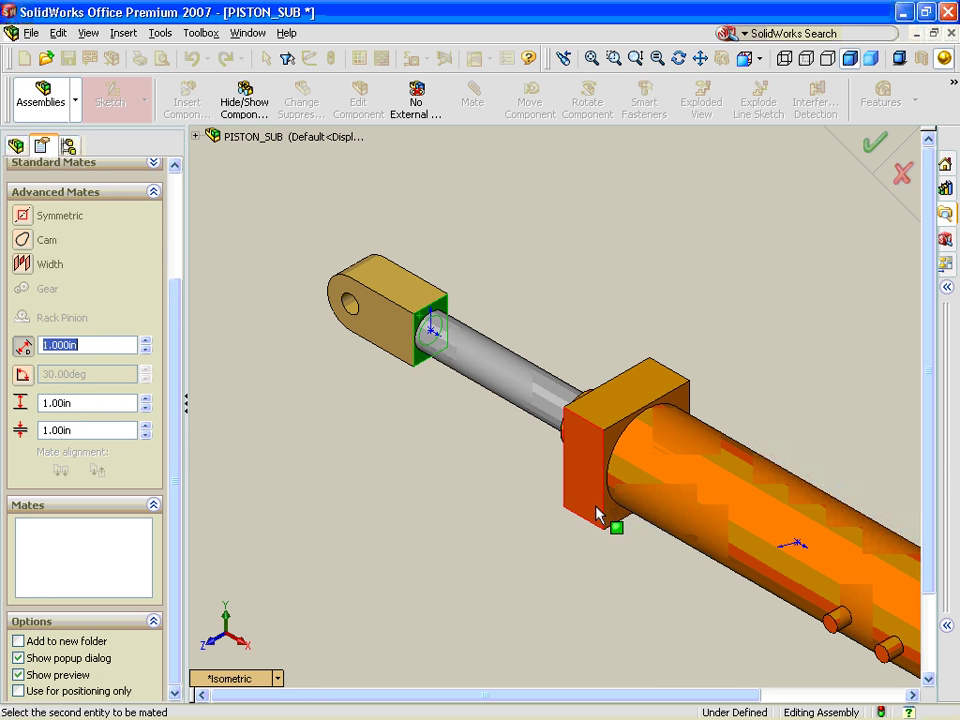
{"action": "scroll", "coordinate": [583, 439], "scroll_direction": "down", "scroll_amount": 5}
{"action": "right_click", "coordinate": [552, 437]}
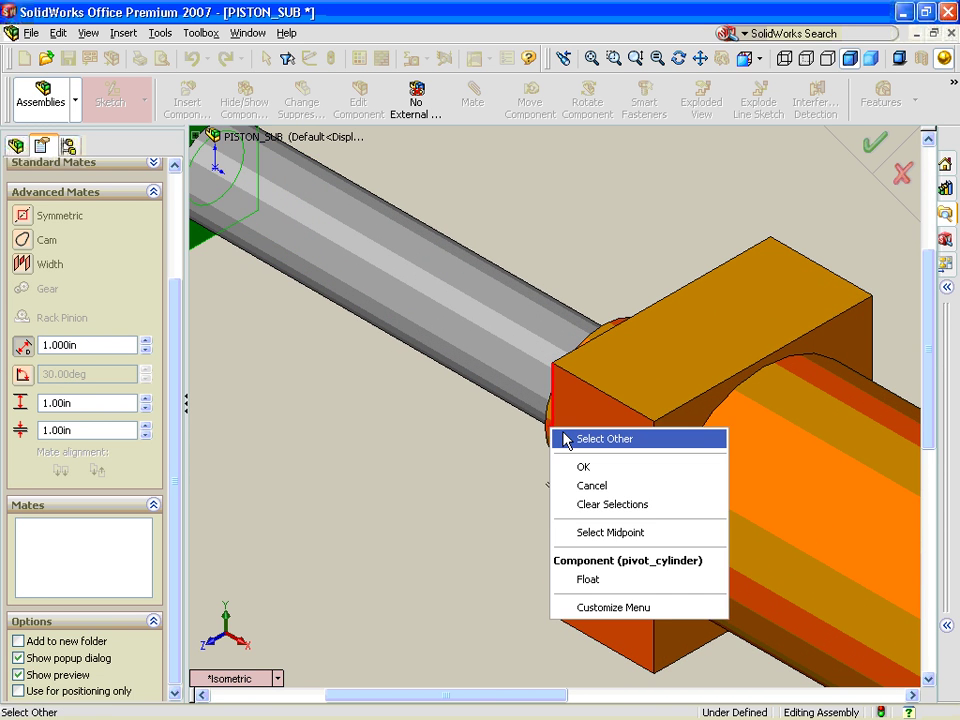
{"action": "left_click", "coordinate": [561, 439]}
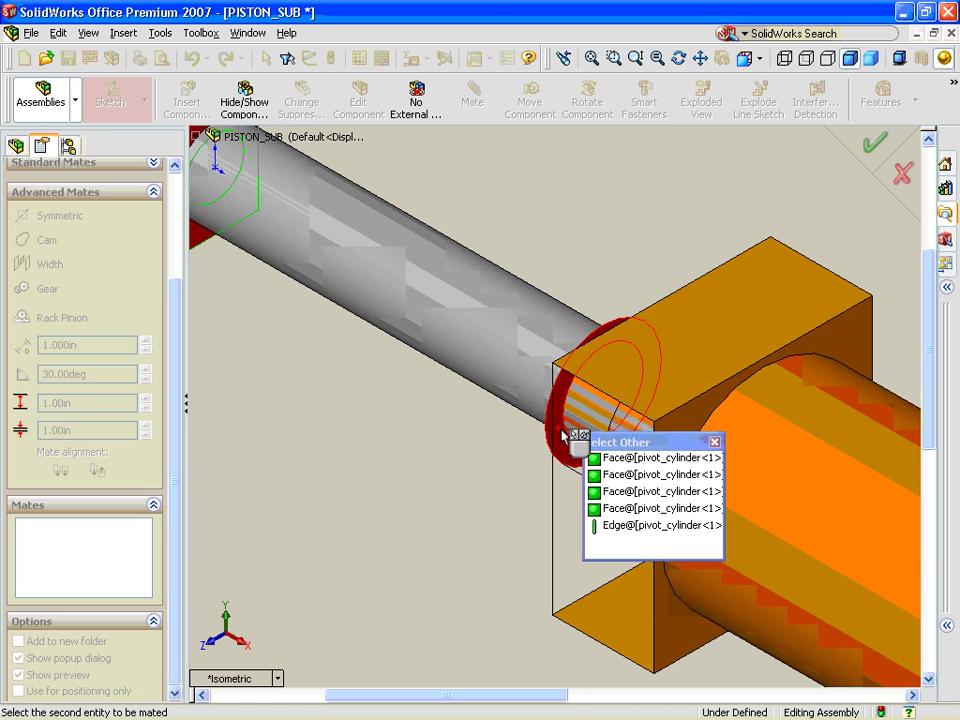
{"action": "left_click", "coordinate": [565, 437]}
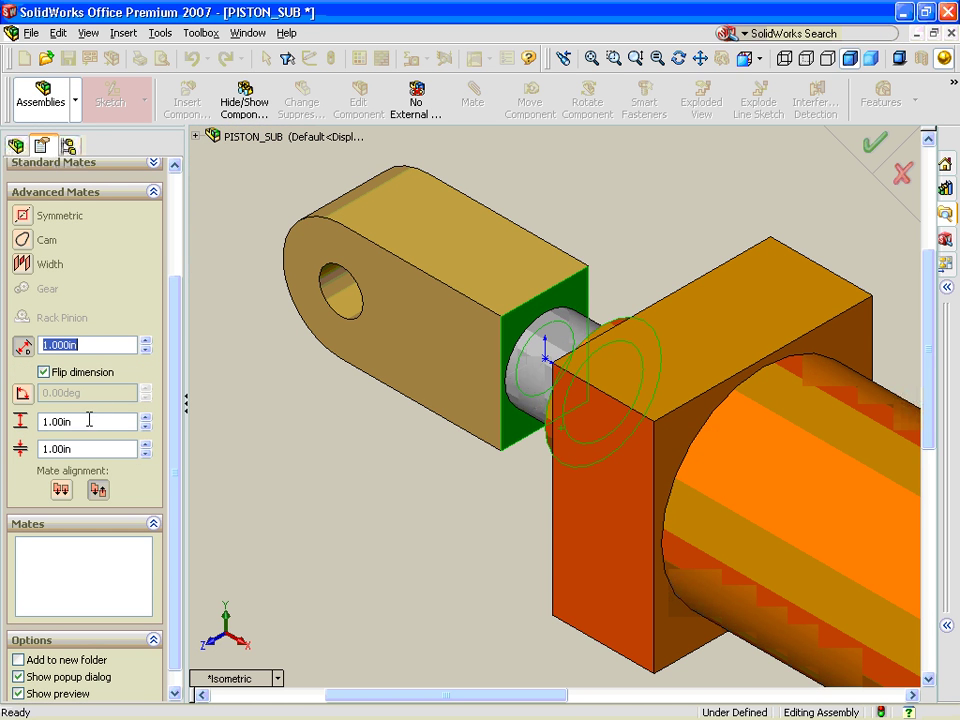
Step: Set the mate's distance to 2 in with a maximum of 10 in and a minimum of 1.425 in, and apply it
{"action": "key", "text": "Tab"}
{"action": "key", "text": "Tab"}
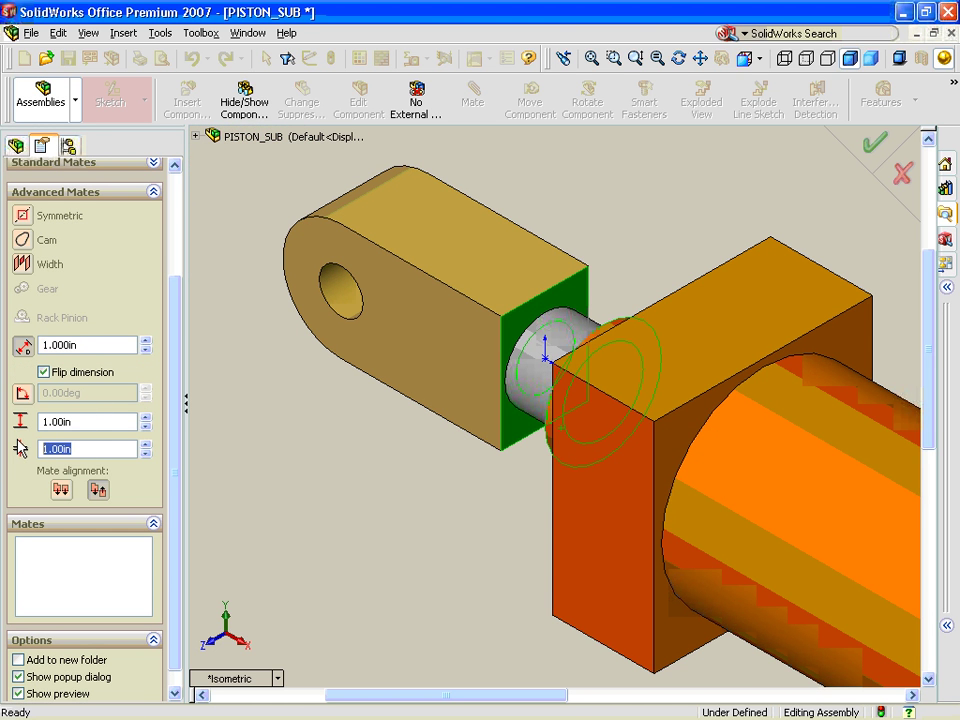
{"action": "type", "text": "1.425"}
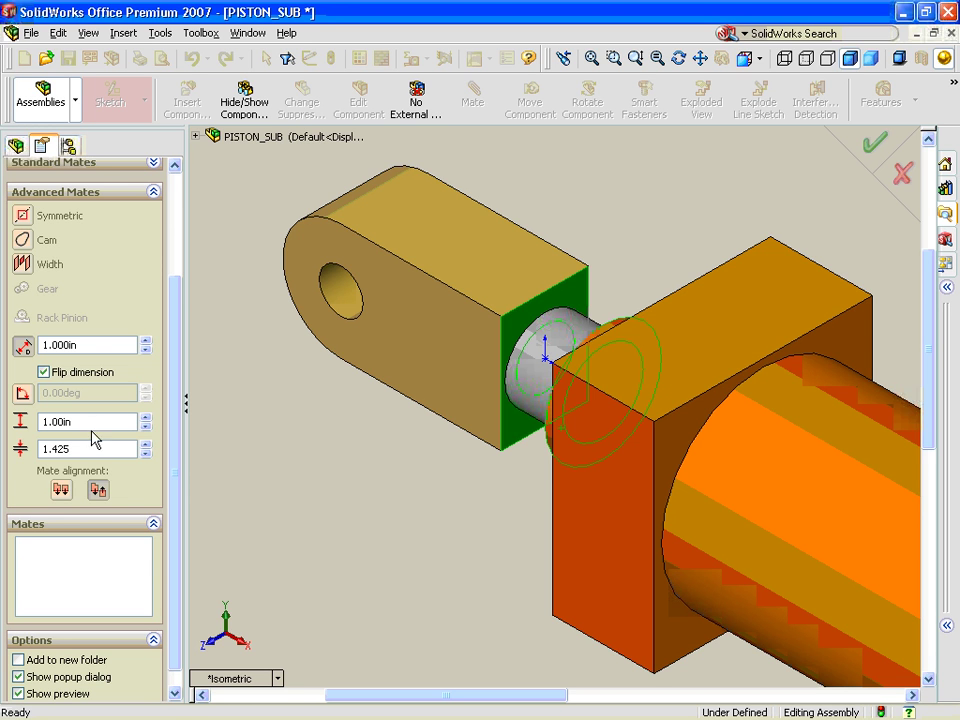
{"action": "left_click", "coordinate": [88, 418]}
{"action": "left_click_drag", "start_coordinate": [90, 427], "coordinate": [18, 418]}
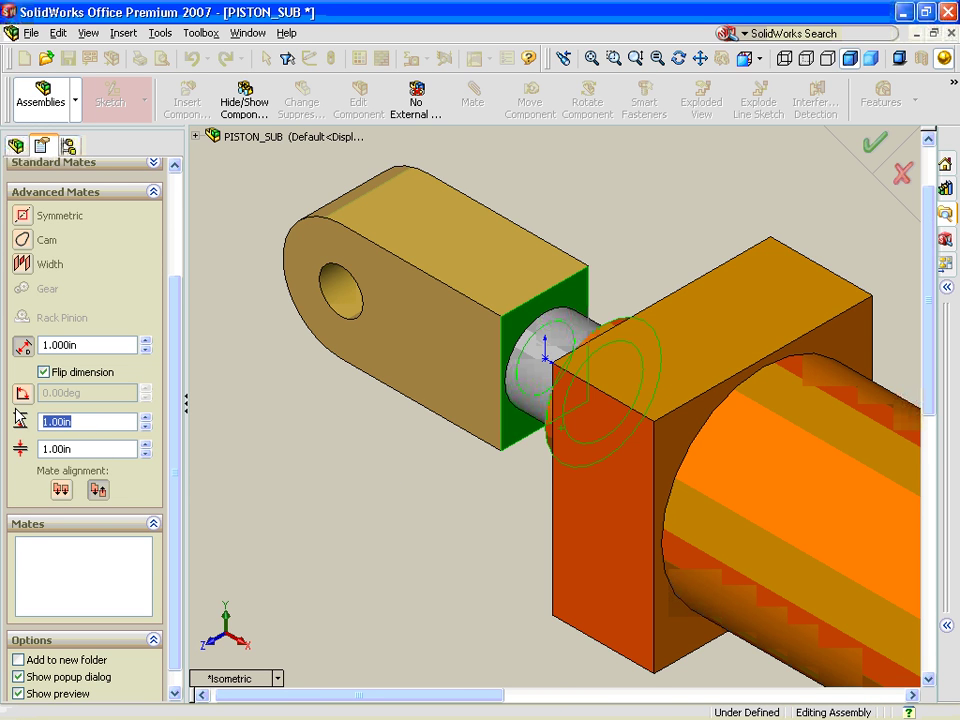
{"action": "type", "text": "10"}
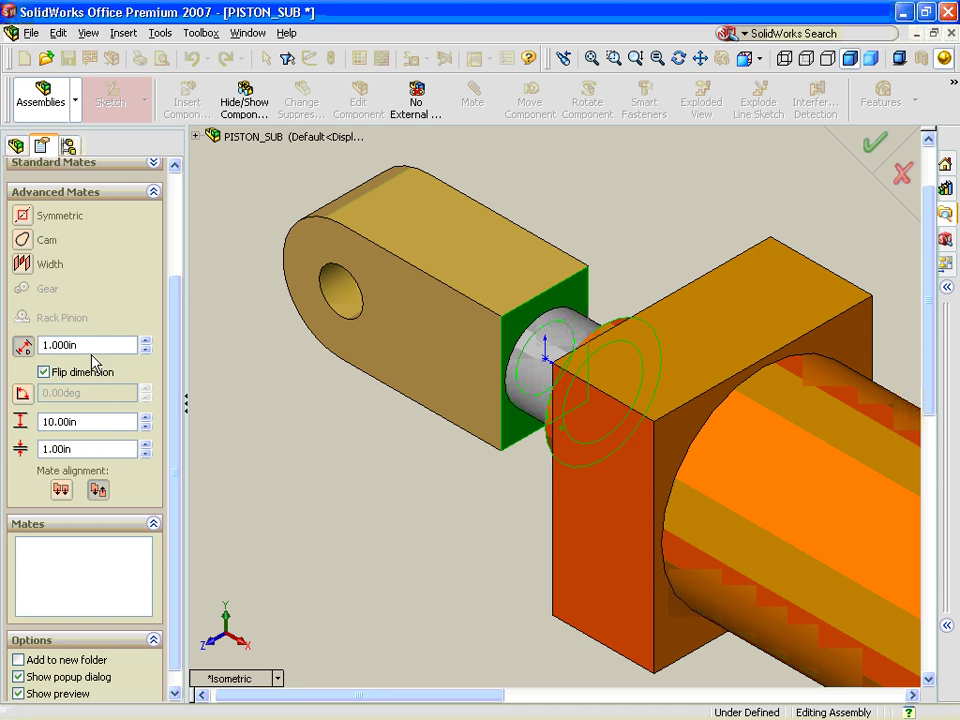
{"action": "left_click_drag", "start_coordinate": [95, 344], "coordinate": [2, 370]}
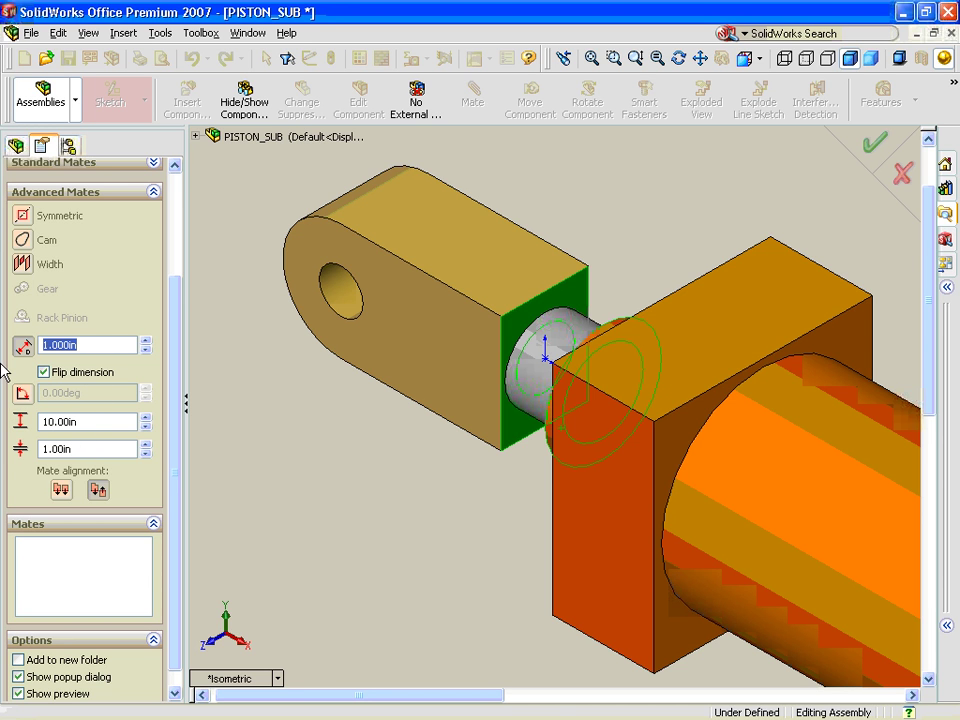
{"action": "type", "text": "2"}
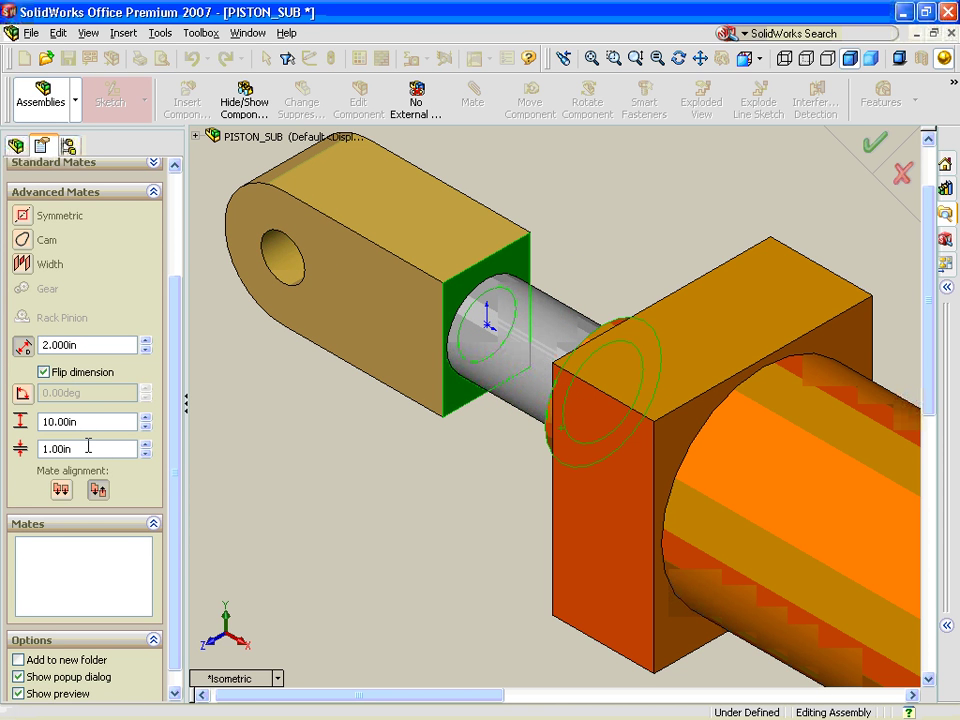
{"action": "left_click_drag", "start_coordinate": [86, 448], "coordinate": [4, 450]}
{"action": "type", "text": "1."}
{"action": "key", "text": "Return"}
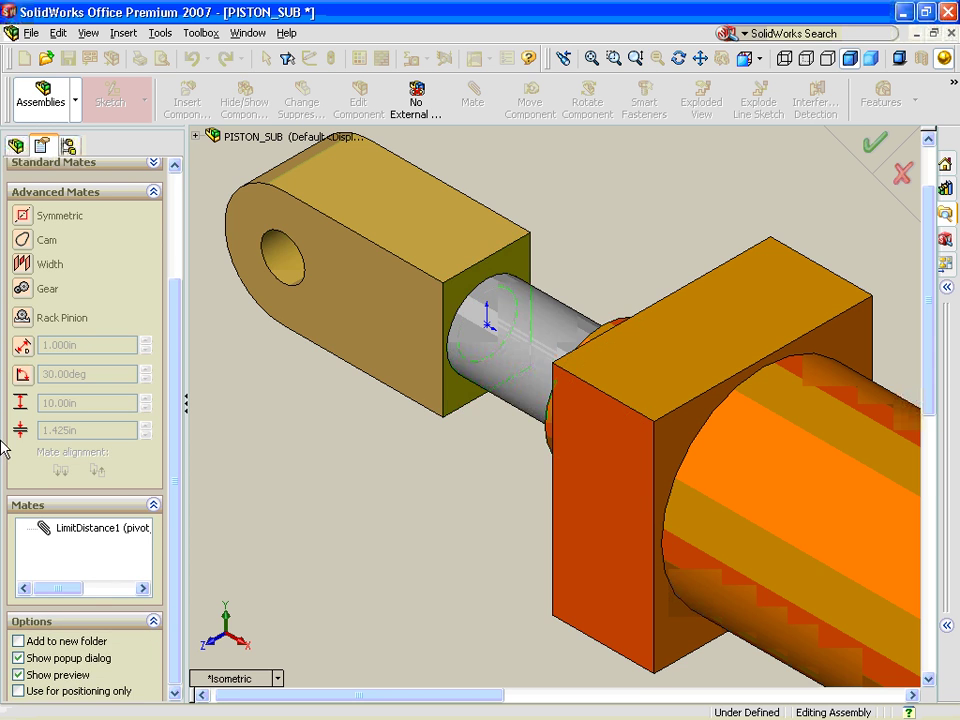
Step: Slide the rod clevis along the pivot cylinder to test its limit distance mate, and finish the mating operation
{"action": "scroll", "coordinate": [446, 510], "scroll_direction": "up", "scroll_amount": 5}
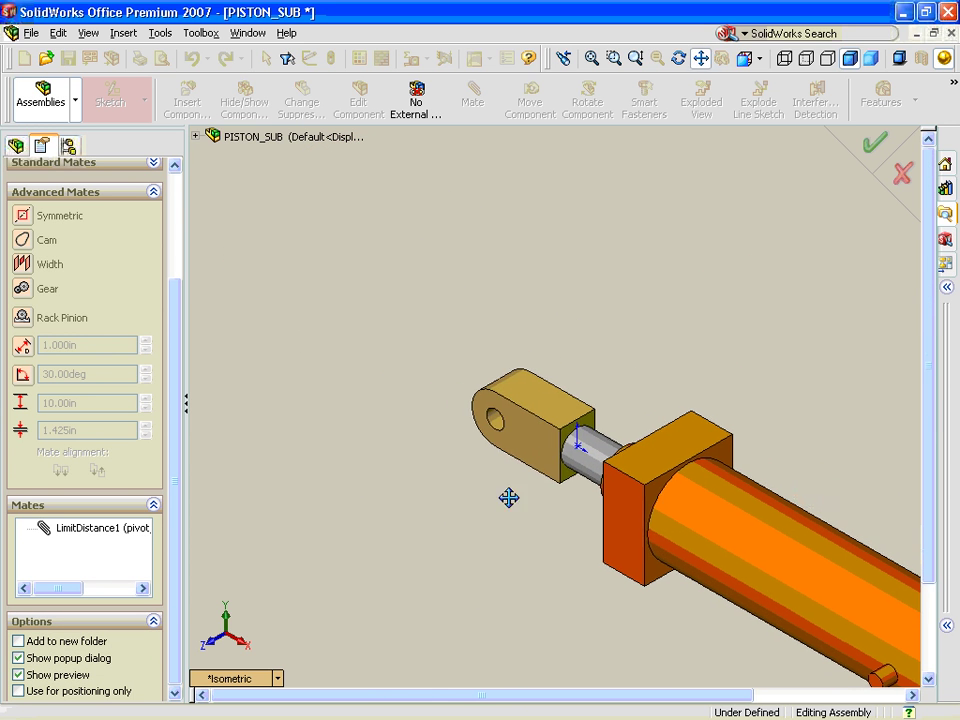
{"action": "left_click", "coordinate": [437, 357]}
{"action": "left_click_drag", "start_coordinate": [437, 357], "coordinate": [578, 557]}
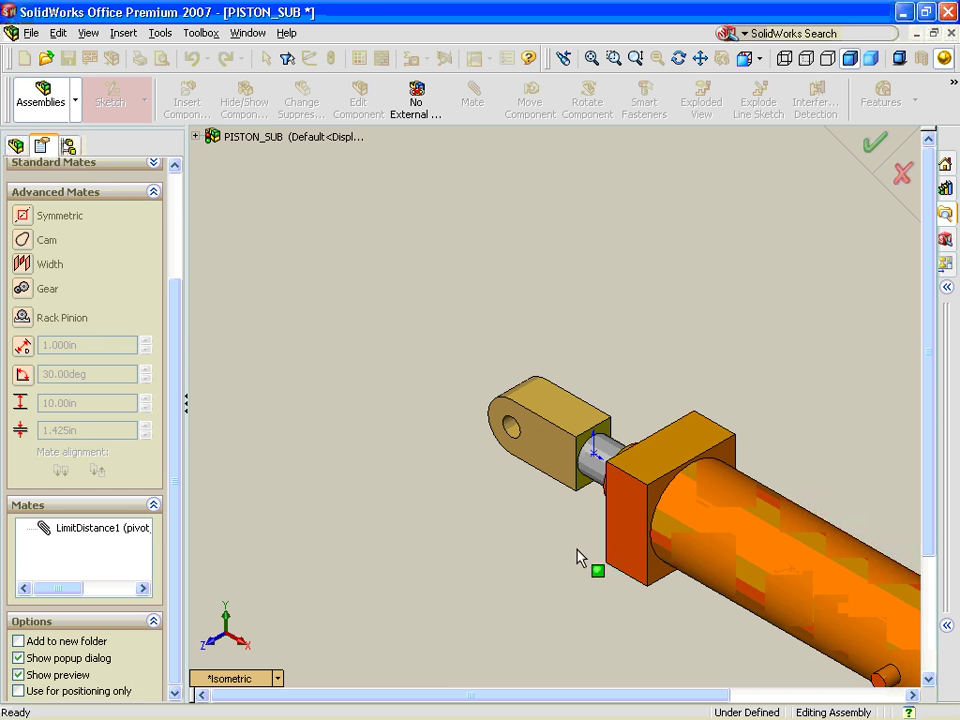
{"action": "left_click", "coordinate": [875, 143]}
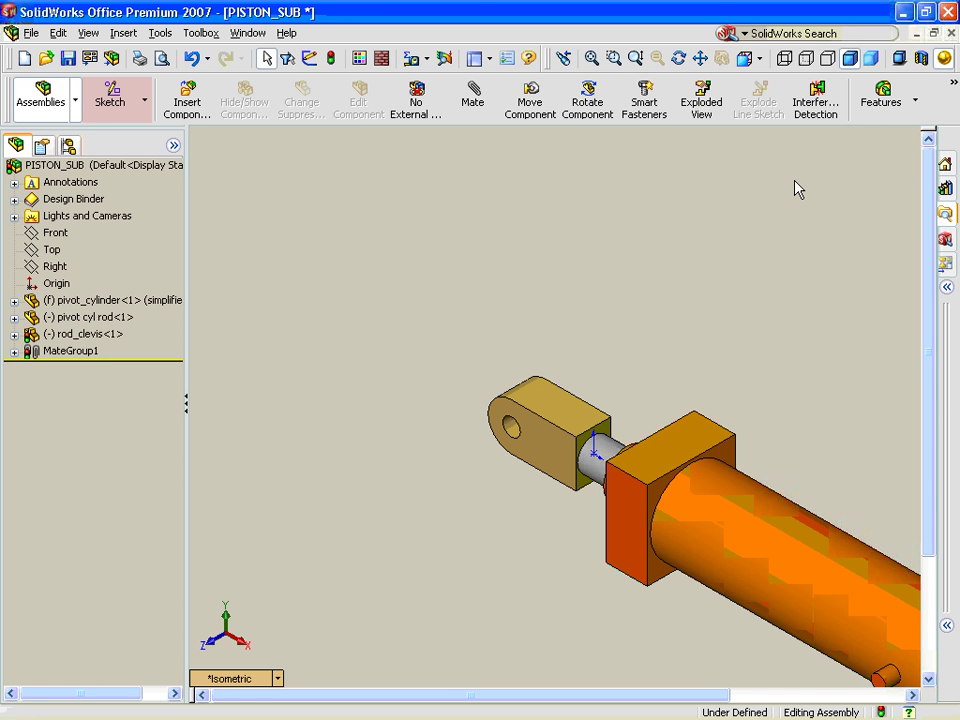
{"action": "key", "text": "f"}
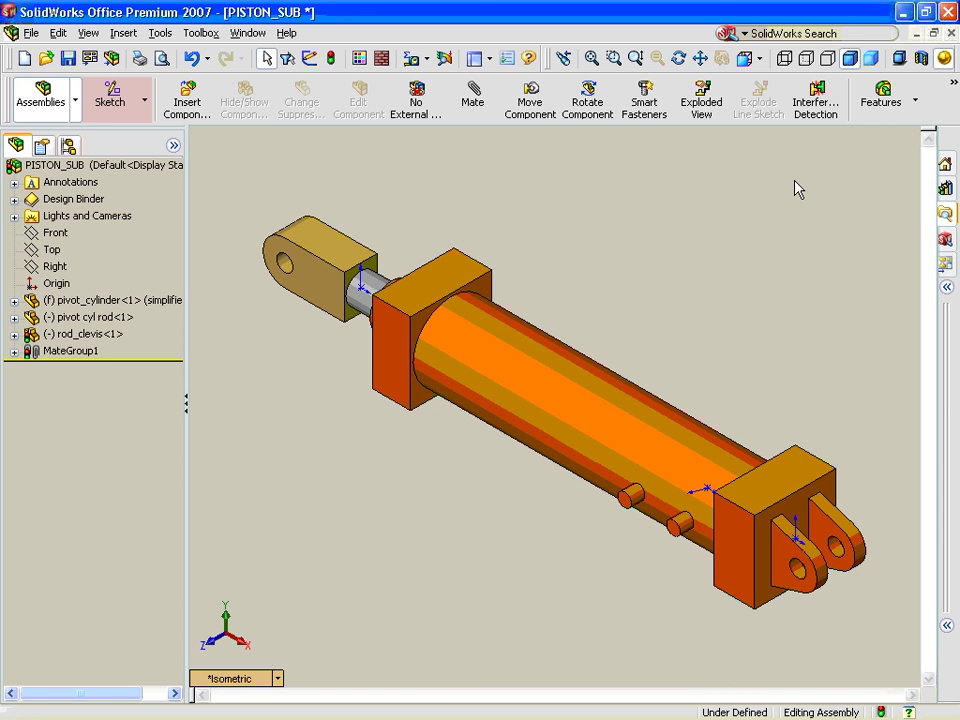
Step: Save, rebuild and close the PISTON_SUB subassembly, and swing the tilt roller down toward the frame in the conveyor assembly
{"action": "key", "text": "ctrl+w"}
{"action": "key", "text": "Return"}
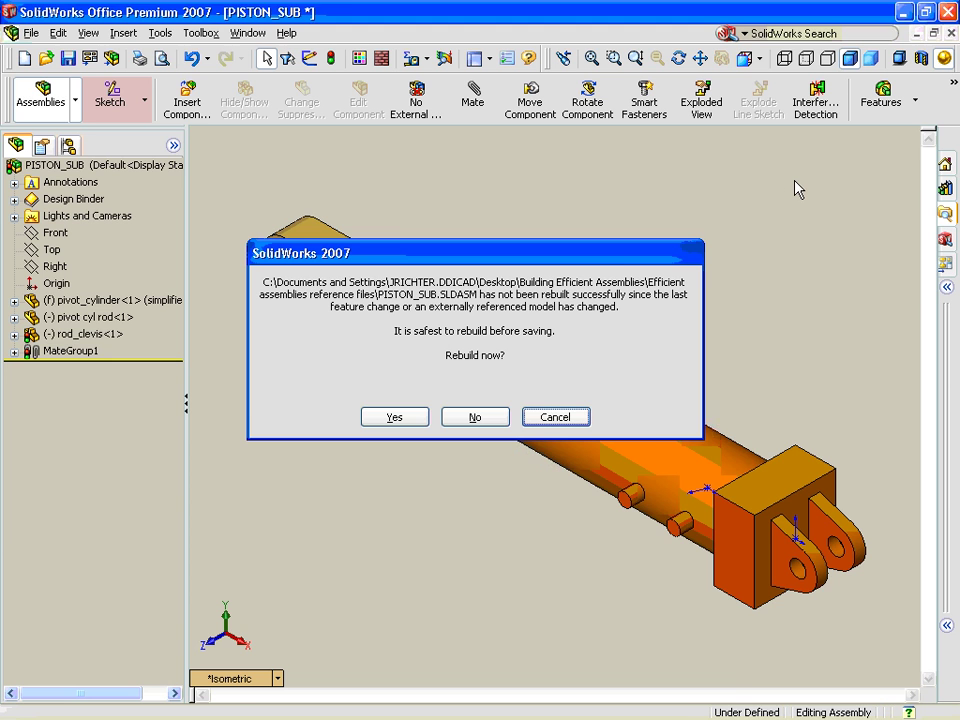
{"action": "key", "text": "Return"}
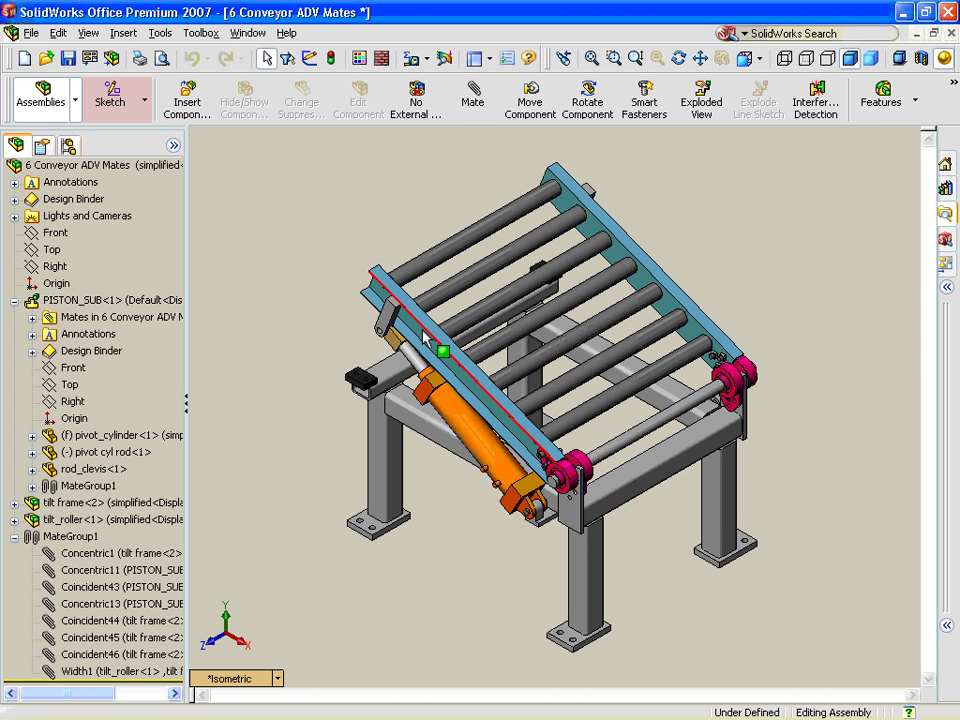
{"action": "left_click_drag", "start_coordinate": [425, 340], "coordinate": [442, 405]}
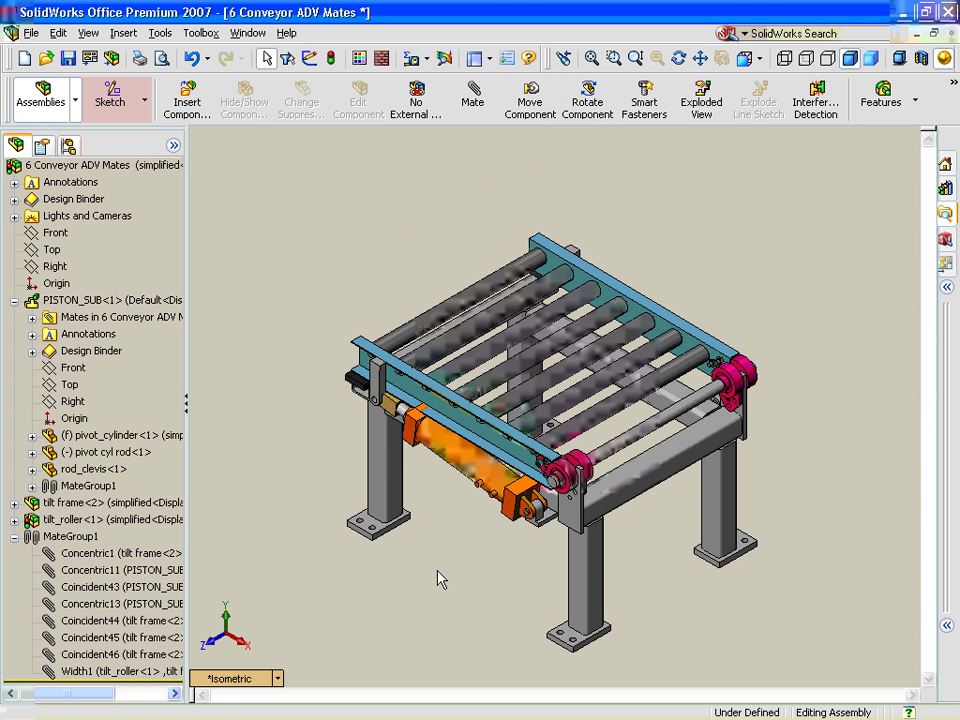
Step: Open the PISTON_SUB subassembly from the conveyor assembly and view the mates attached to pivot_cylinder
{"action": "left_click", "coordinate": [14, 300]}
{"action": "right_click", "coordinate": [62, 301]}
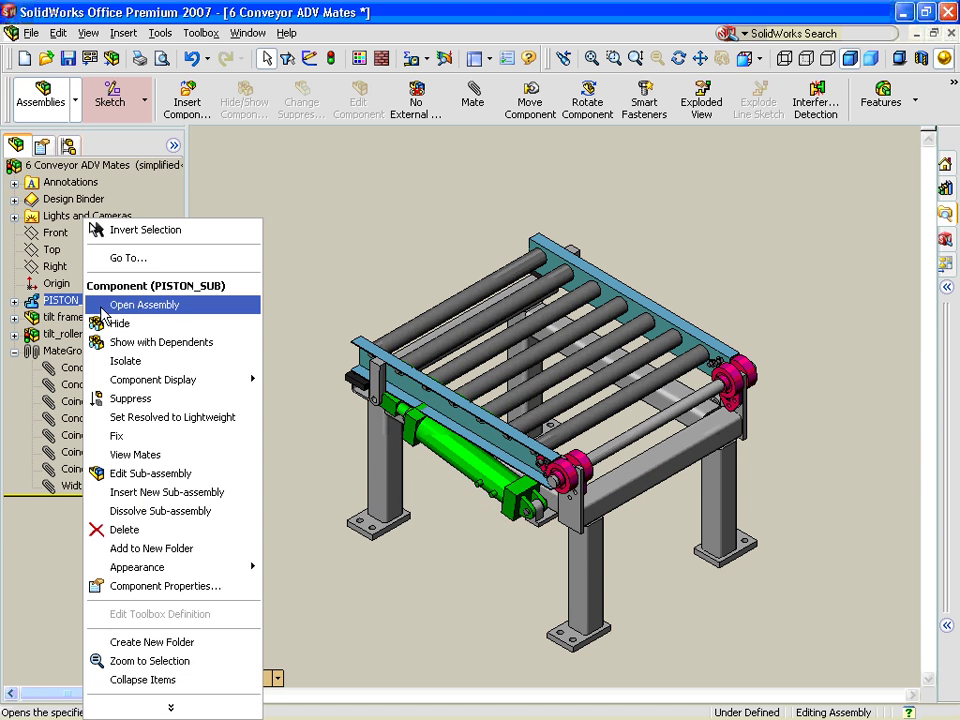
{"action": "left_click", "coordinate": [146, 306]}
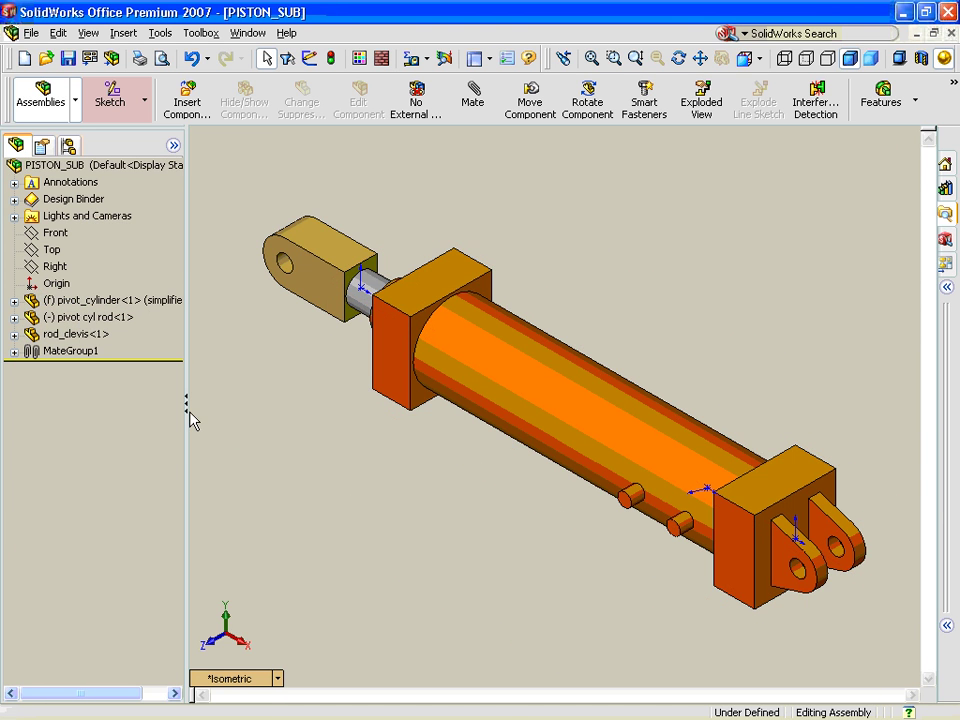
{"action": "right_click", "coordinate": [110, 302]}
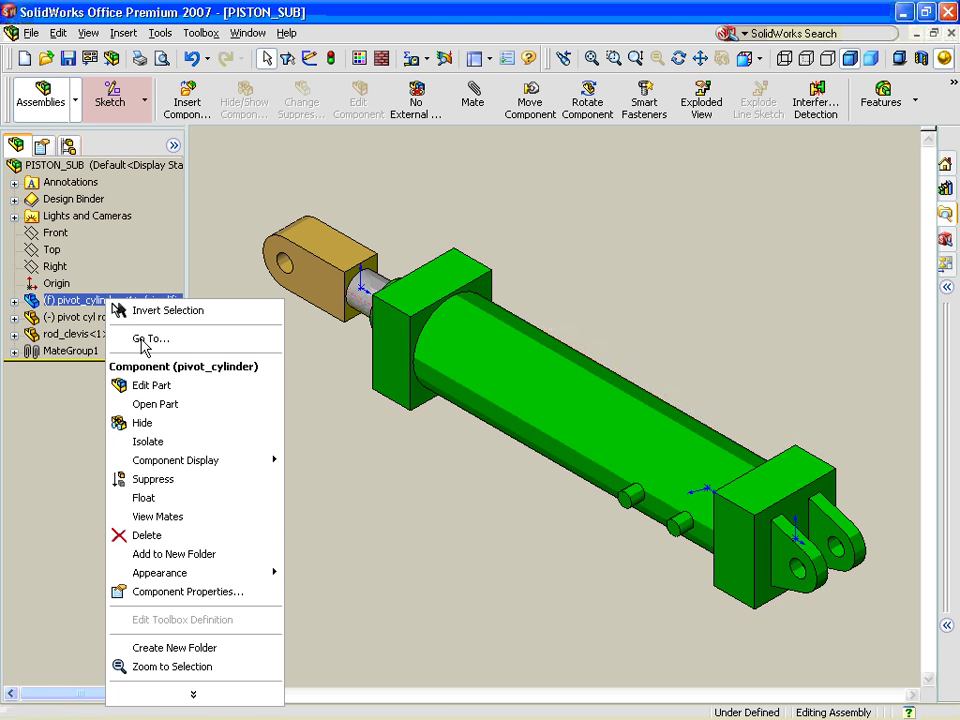
{"action": "left_click", "coordinate": [187, 518]}
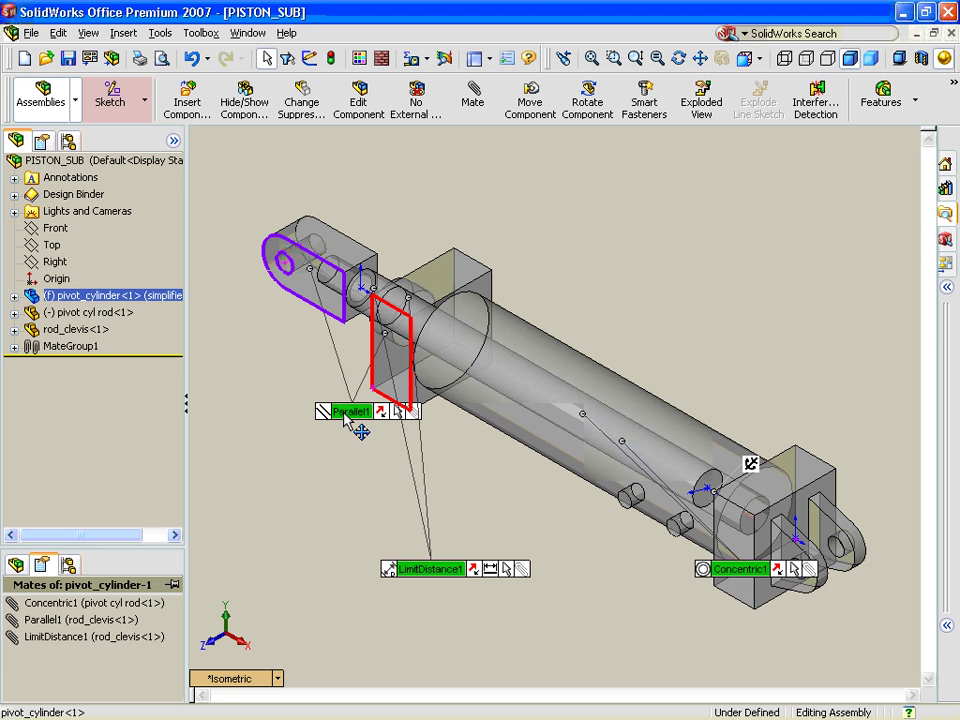
{"action": "left_click", "coordinate": [338, 449]}
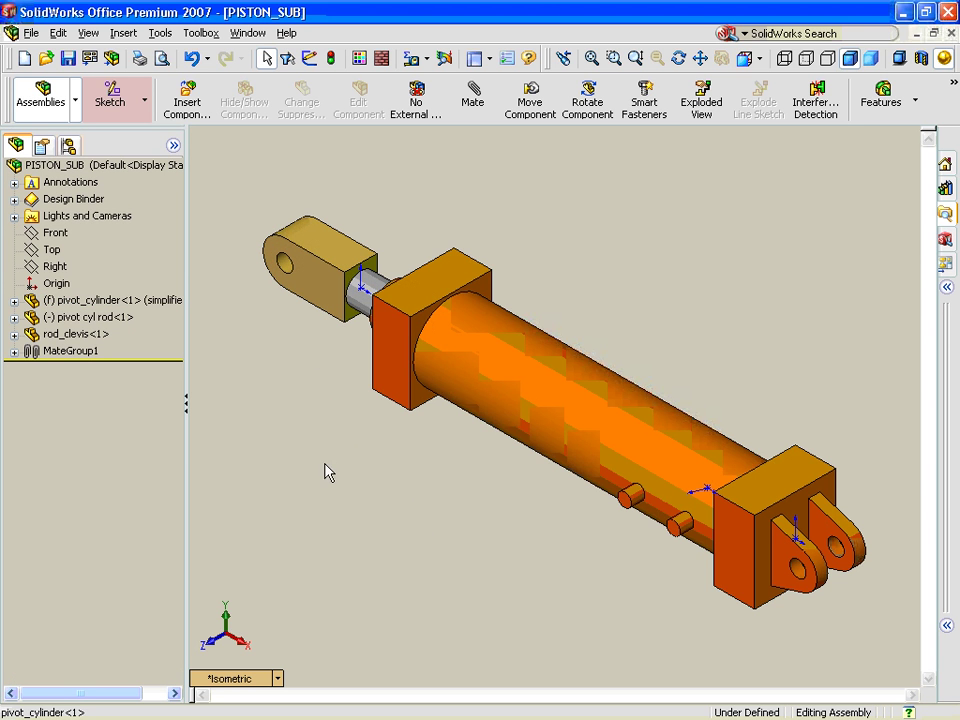
Step: Review the mate lists of pivot_cylinder and pivot cyl rod by selecting each component in the model
{"action": "left_click", "coordinate": [540, 425]}
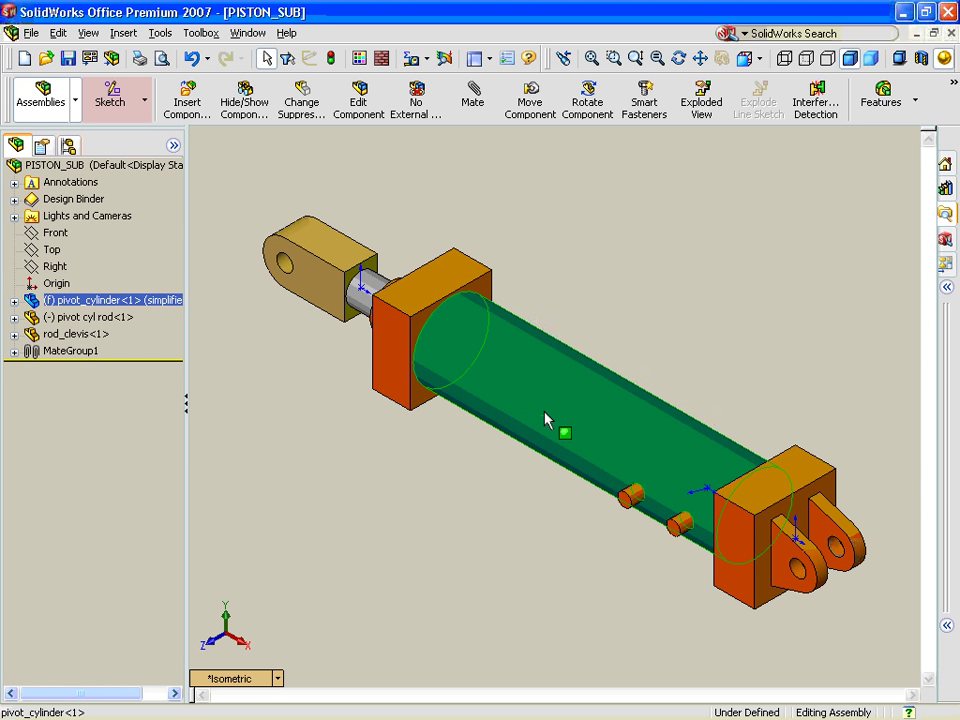
{"action": "left_click", "coordinate": [42, 165], "text": "ctrl"}
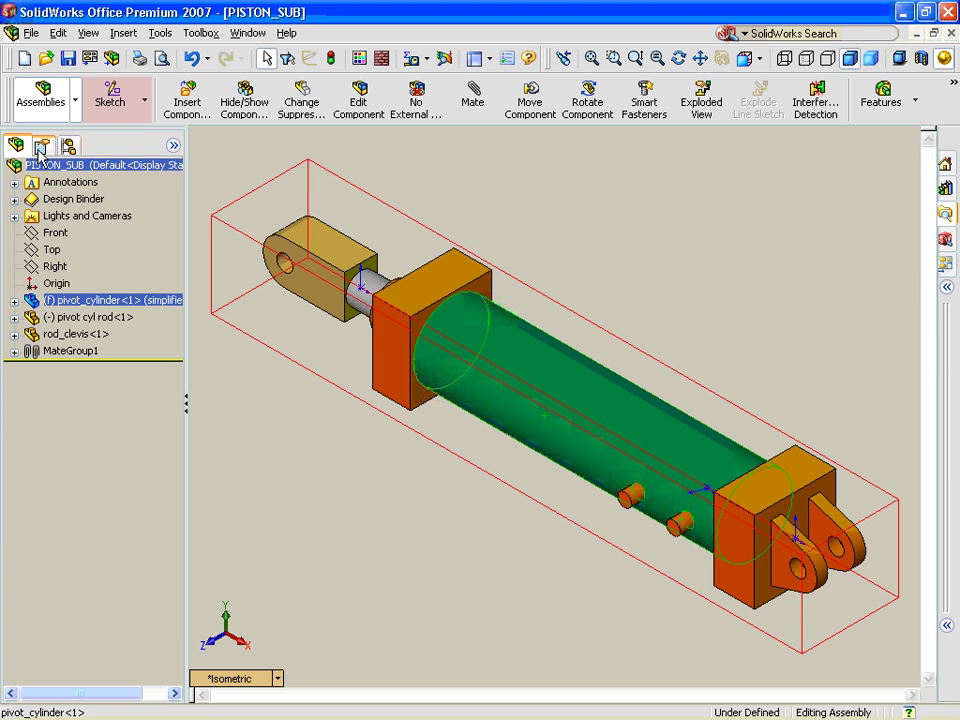
{"action": "left_click", "coordinate": [40, 148]}
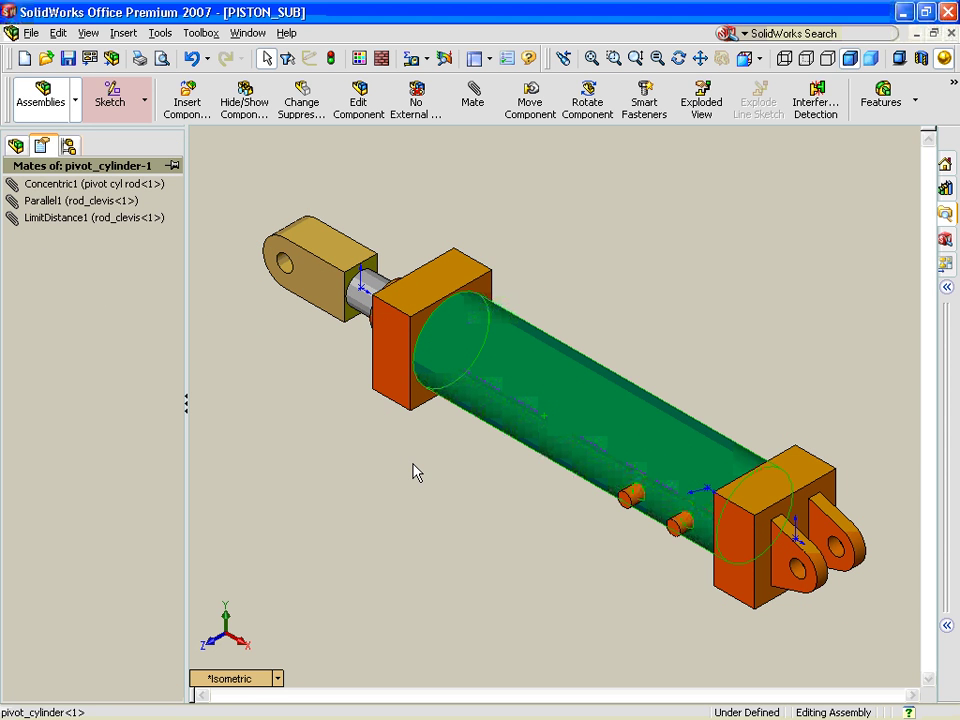
{"action": "left_click", "coordinate": [375, 282], "text": "ctrl"}
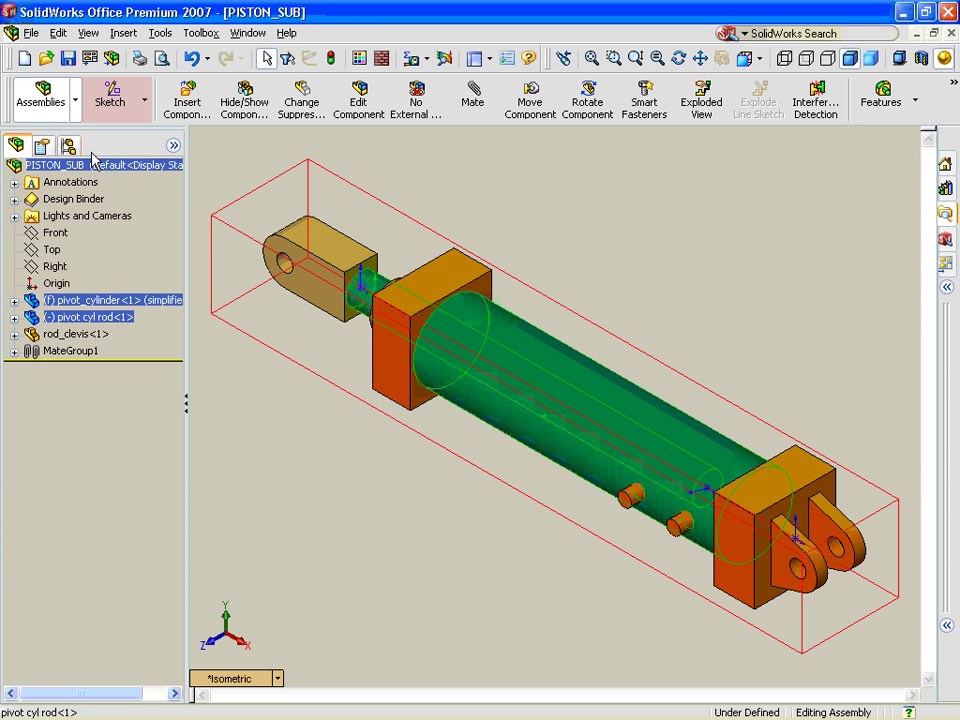
{"action": "left_click", "coordinate": [41, 148]}
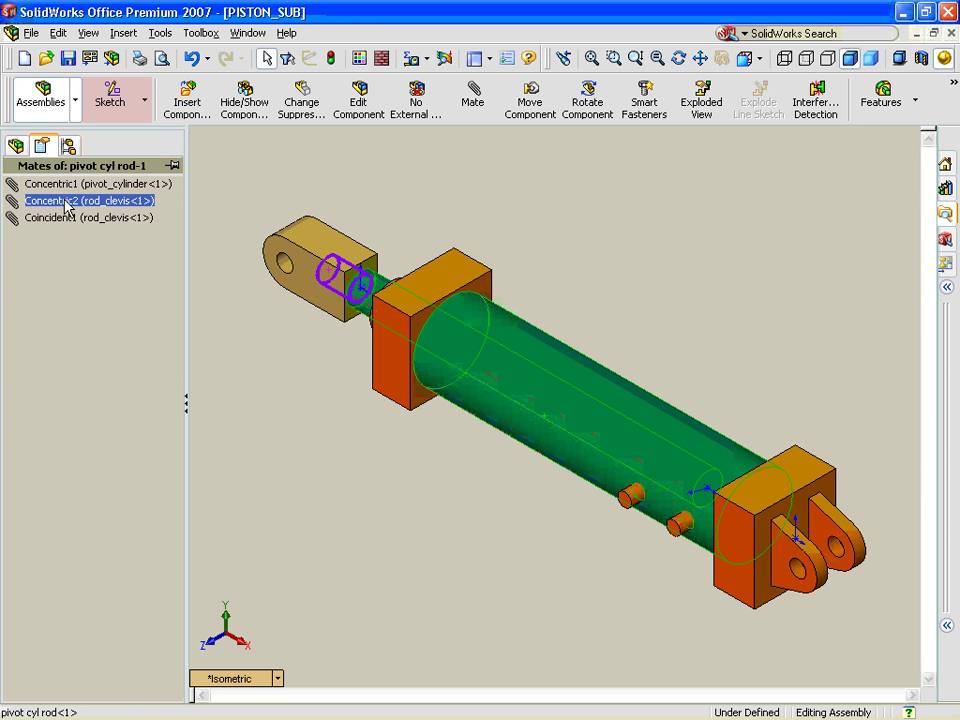
{"action": "left_click", "coordinate": [316, 381]}
Step: Swing the tilt roller in the 6 Conveyor ADV Mates assembly to test its motion, and close that assembly
{"action": "key", "text": "ctrl+Tab"}
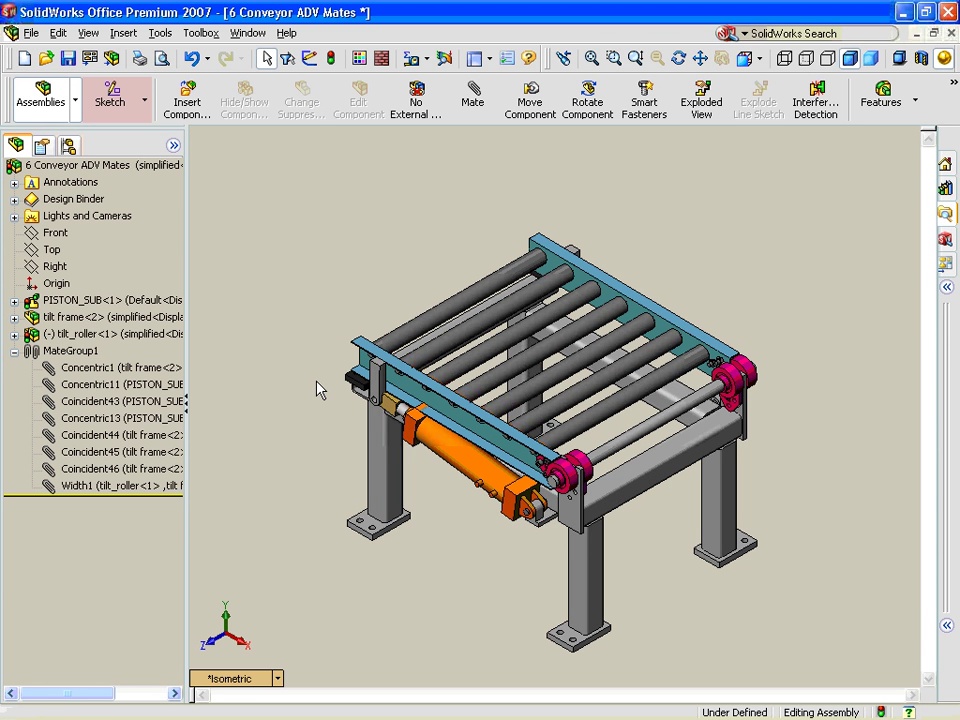
{"action": "left_click", "coordinate": [399, 375]}
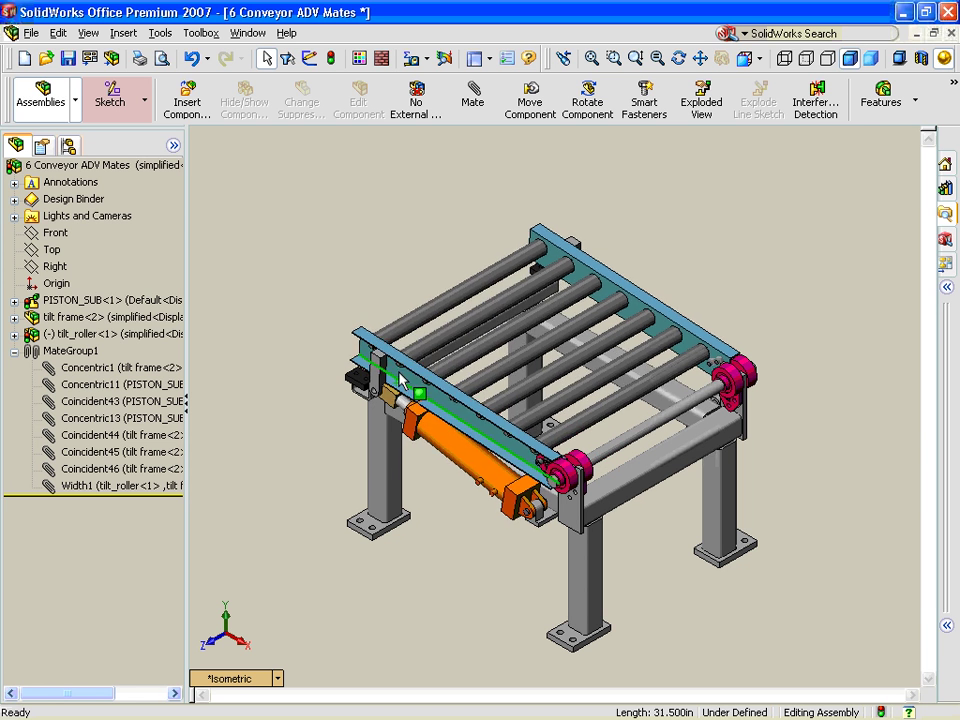
{"action": "mouse_move", "coordinate": [399, 375]}
{"action": "left_mouse_down"}
{"action": "mouse_move", "coordinate": [450, 315]}
{"action": "mouse_move", "coordinate": [570, 385]}
{"action": "mouse_move", "coordinate": [450, 315]}
{"action": "mouse_move", "coordinate": [413, 392]}
{"action": "left_mouse_up"}
{"action": "left_click", "coordinate": [433, 514]}
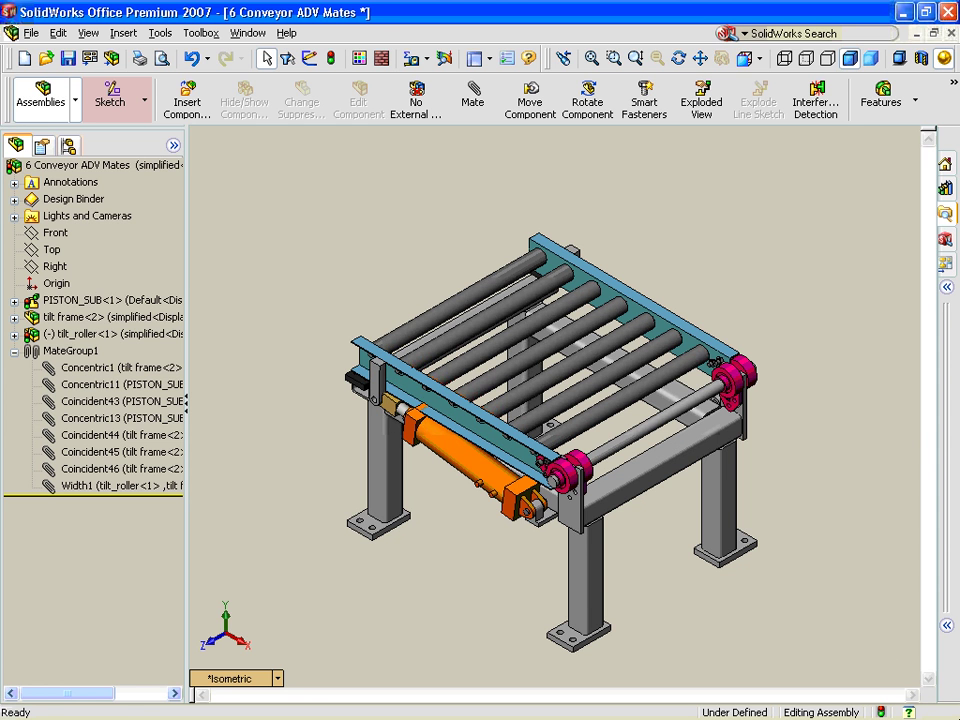
{"action": "key", "text": "ctrl+F4"}
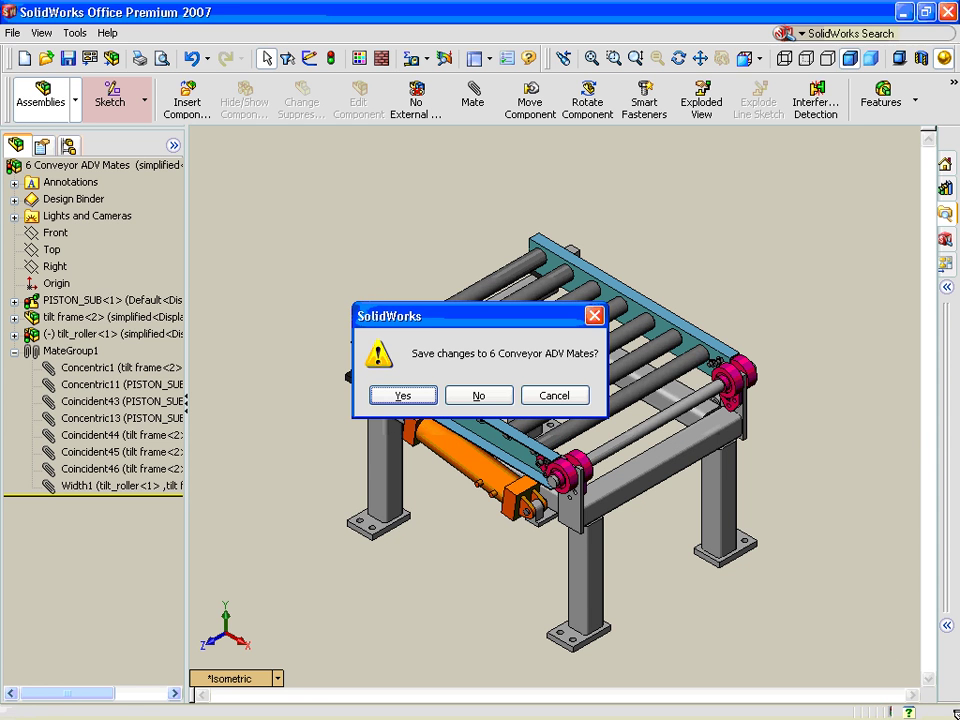
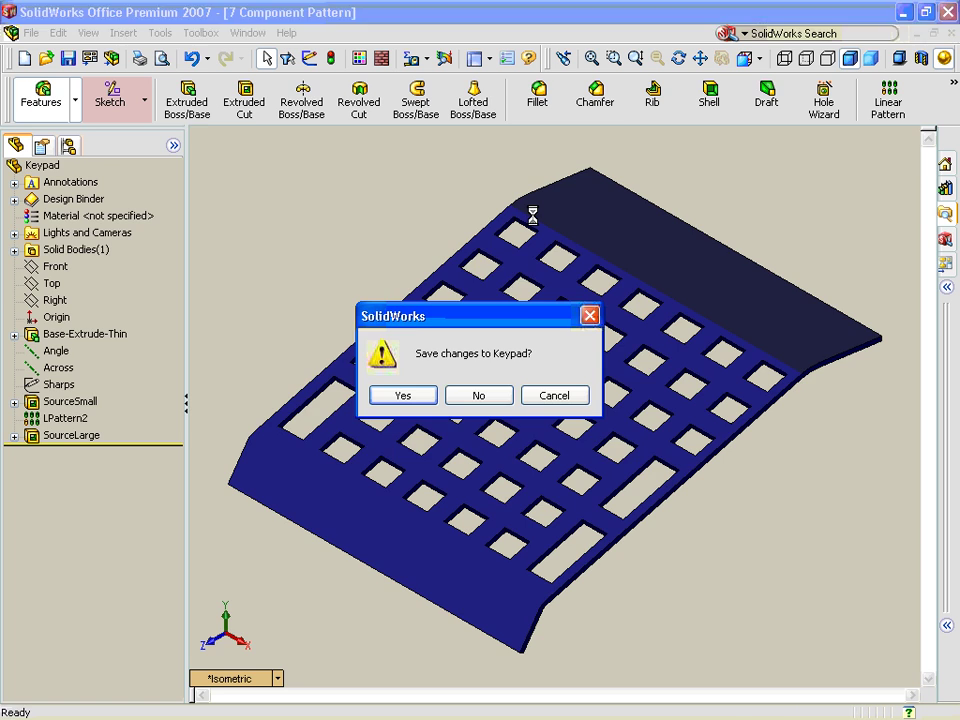
Step: Open the Button part from the keypad assembly and activate its Large configuration
{"action": "right_click", "coordinate": [422, 313]}
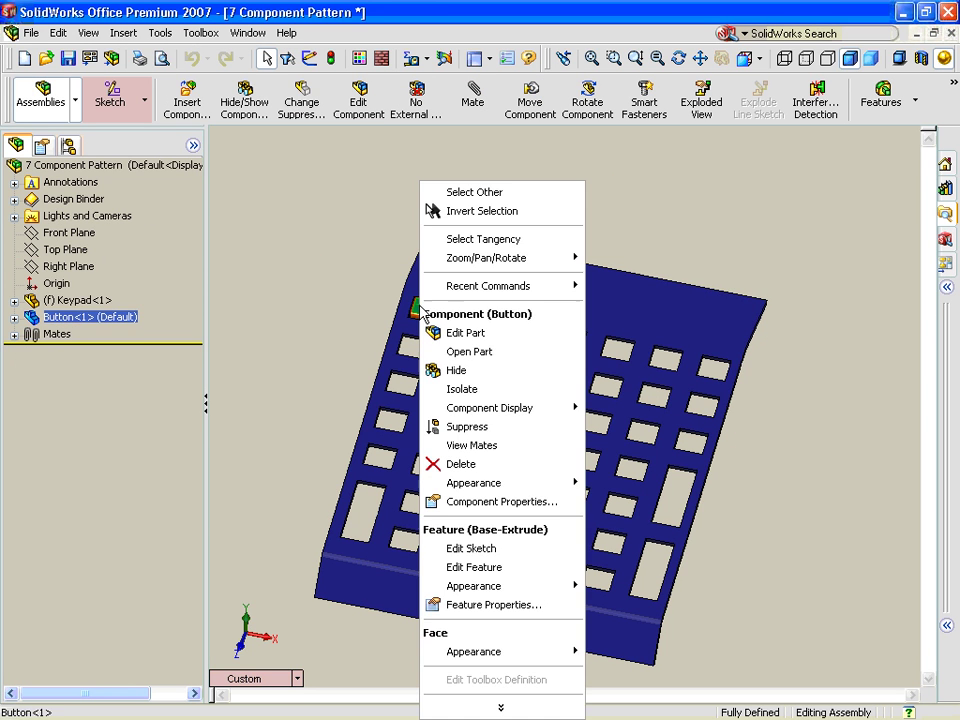
{"action": "left_click", "coordinate": [490, 352]}
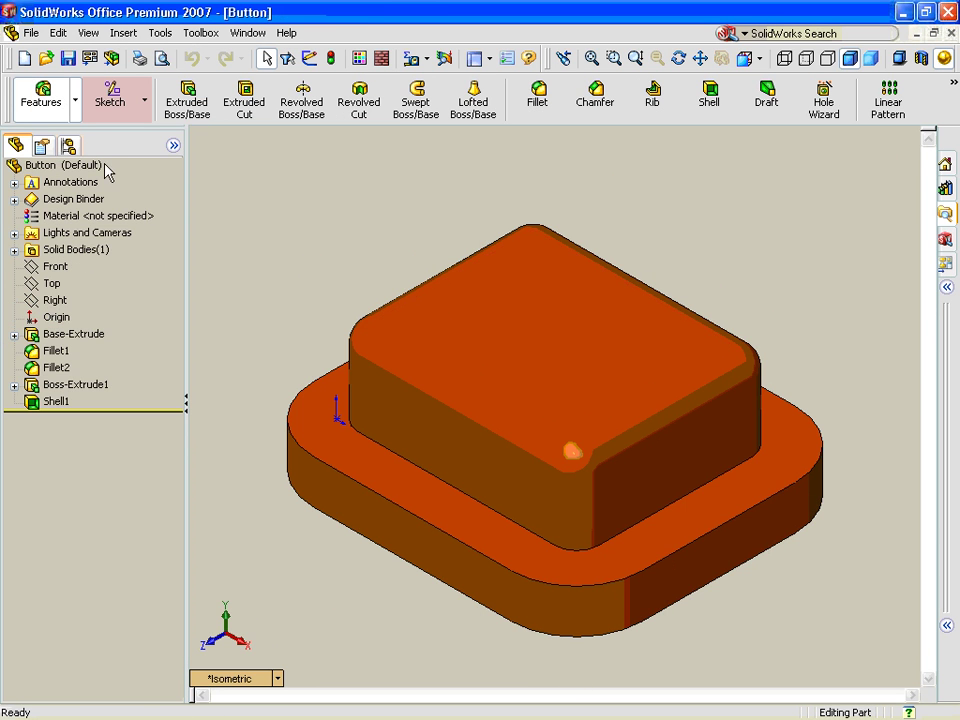
{"action": "left_click", "coordinate": [68, 146]}
{"action": "double_click", "coordinate": [78, 199]}
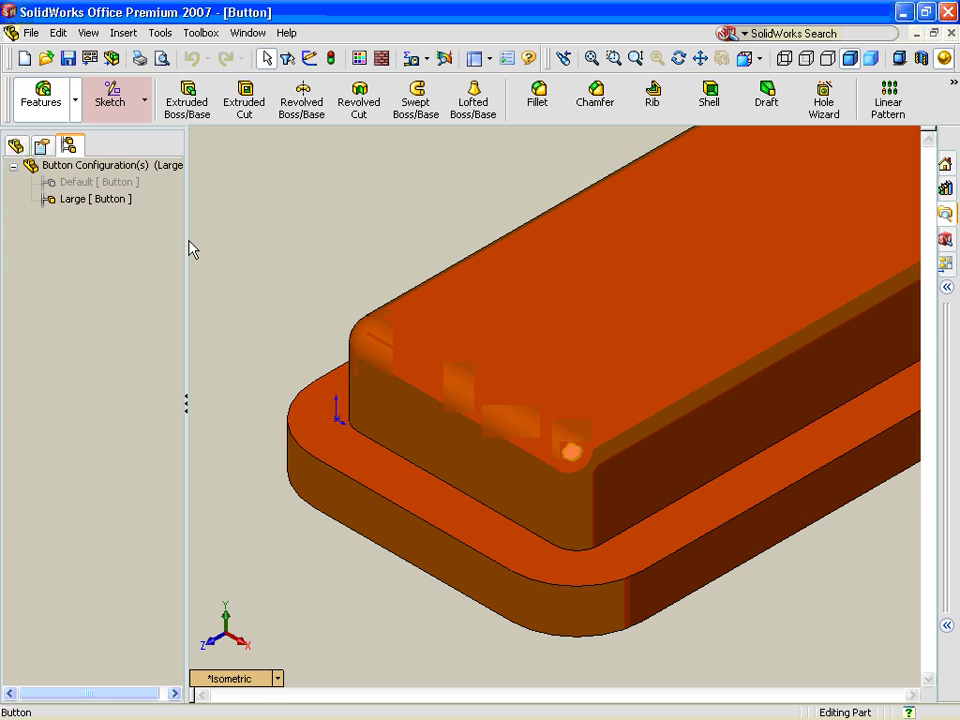
{"action": "key", "text": "f"}
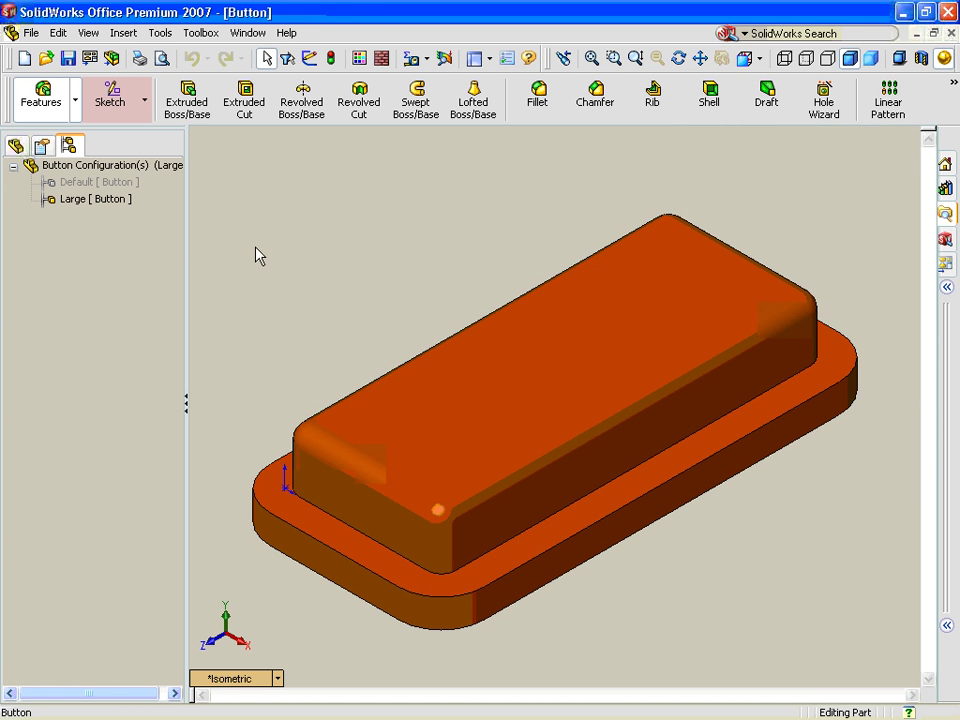
Step: In 7 Component Pattern, set up a linear component pattern of Button<1> along the keypad's upper bend edge and its left side edge
{"action": "key", "text": "ctrl+Tab"}
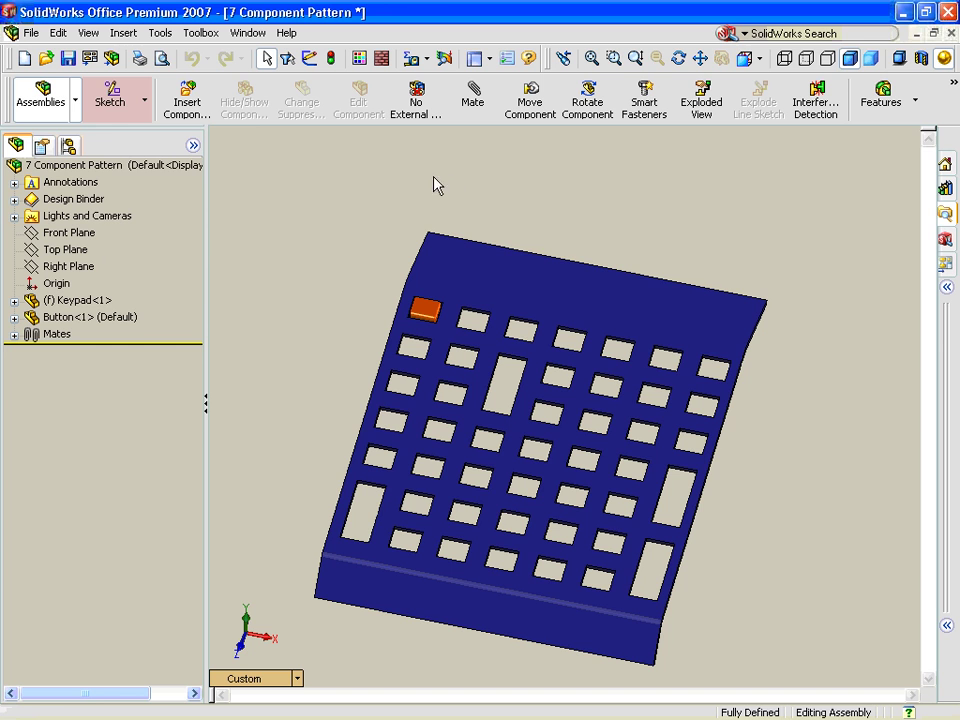
{"action": "left_click", "coordinate": [123, 32]}
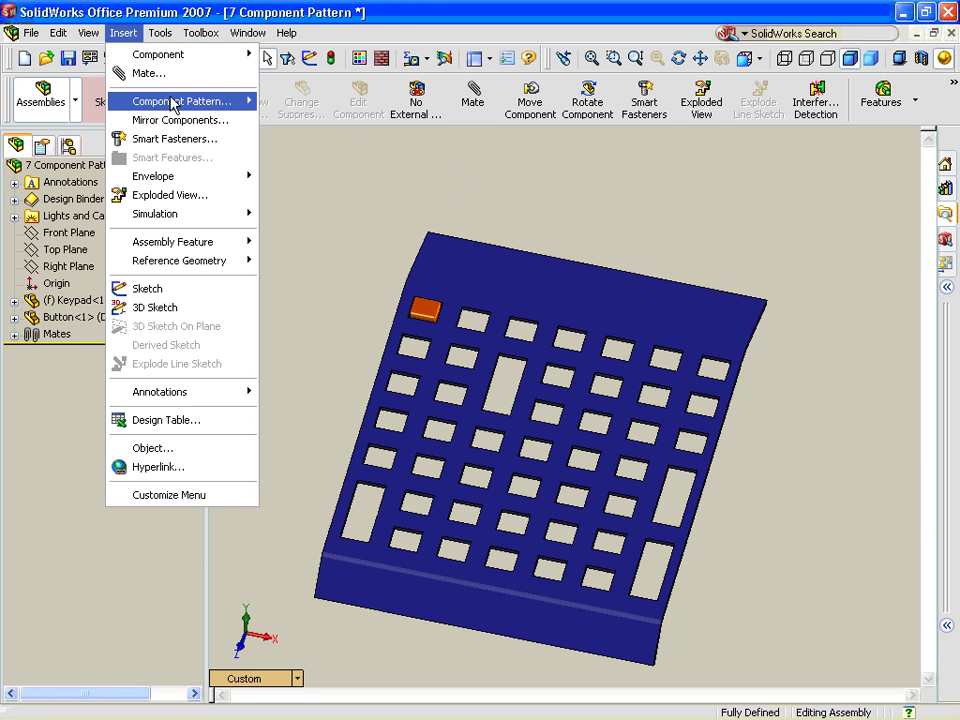
{"action": "mouse_move", "coordinate": [176, 104]}
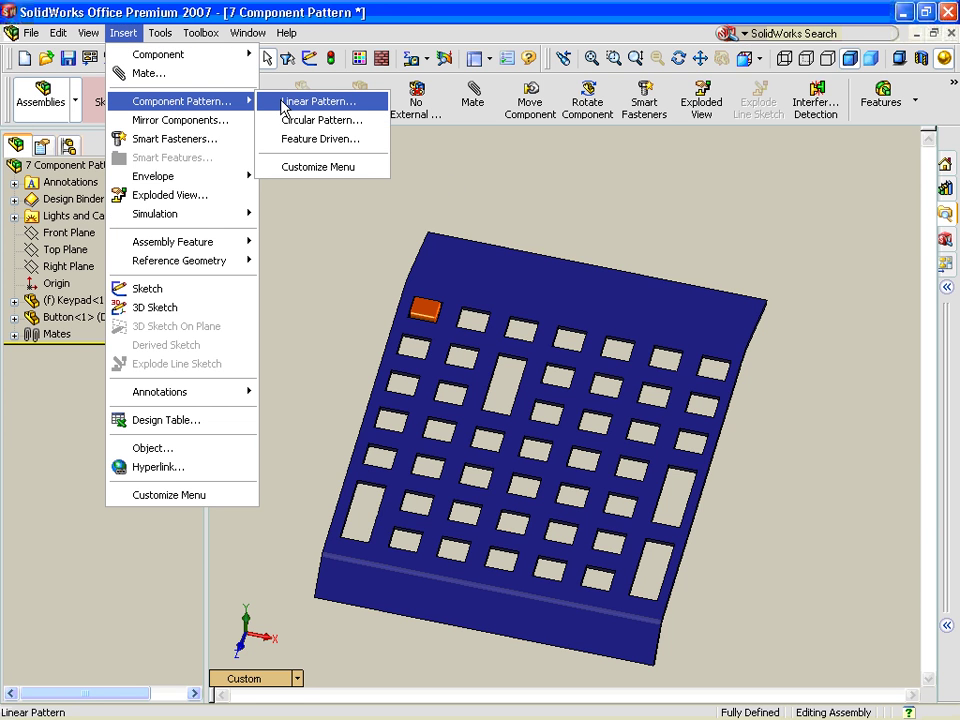
{"action": "left_click", "coordinate": [332, 101]}
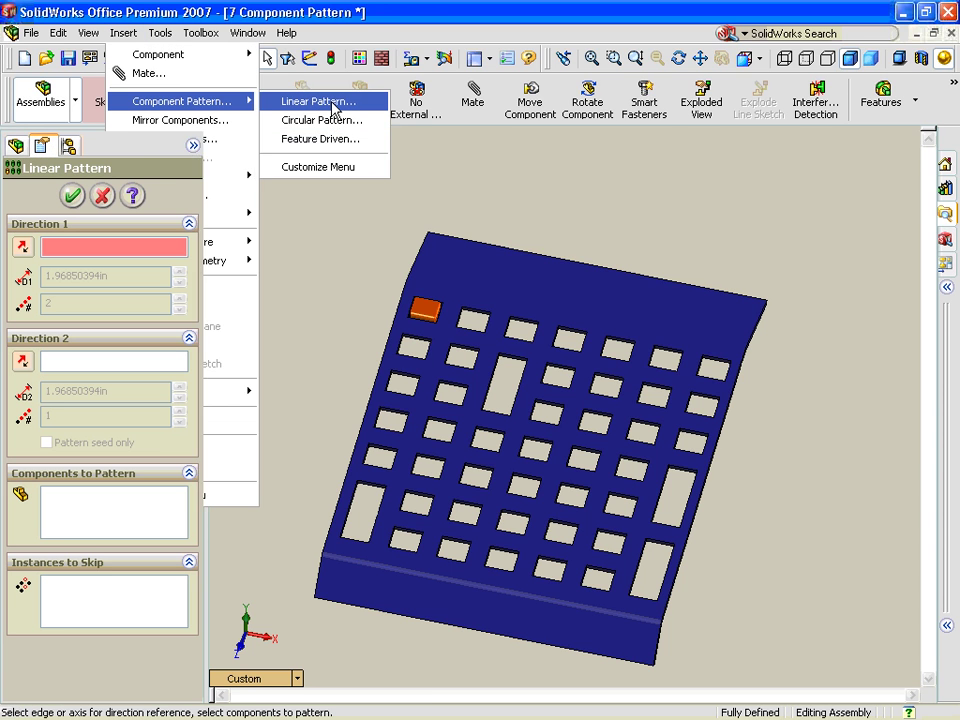
{"action": "left_click", "coordinate": [450, 301]}
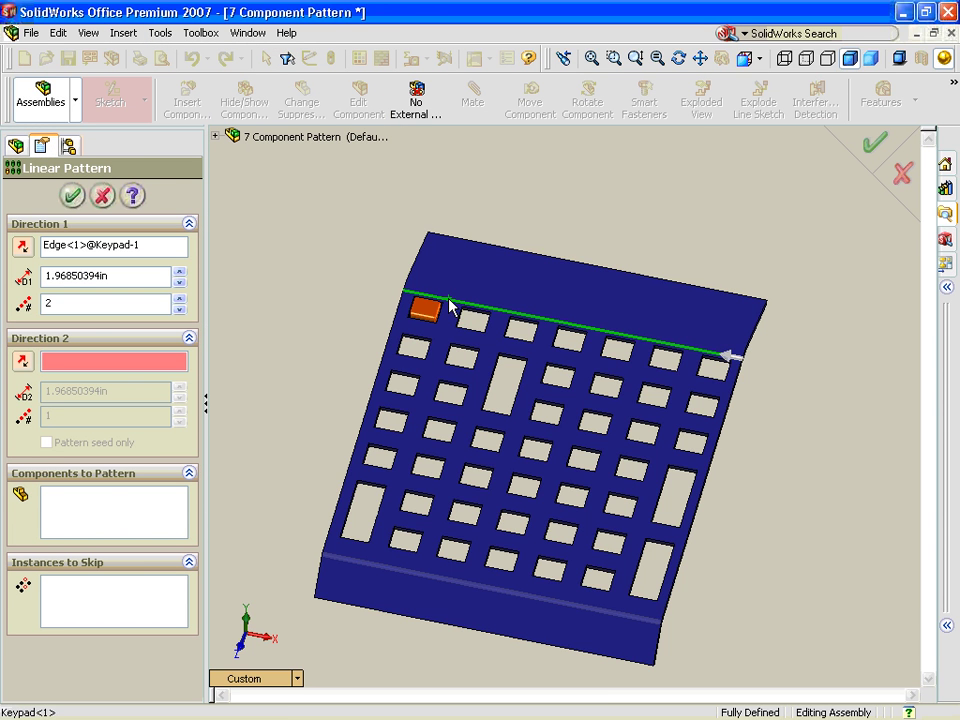
{"action": "left_click", "coordinate": [399, 320]}
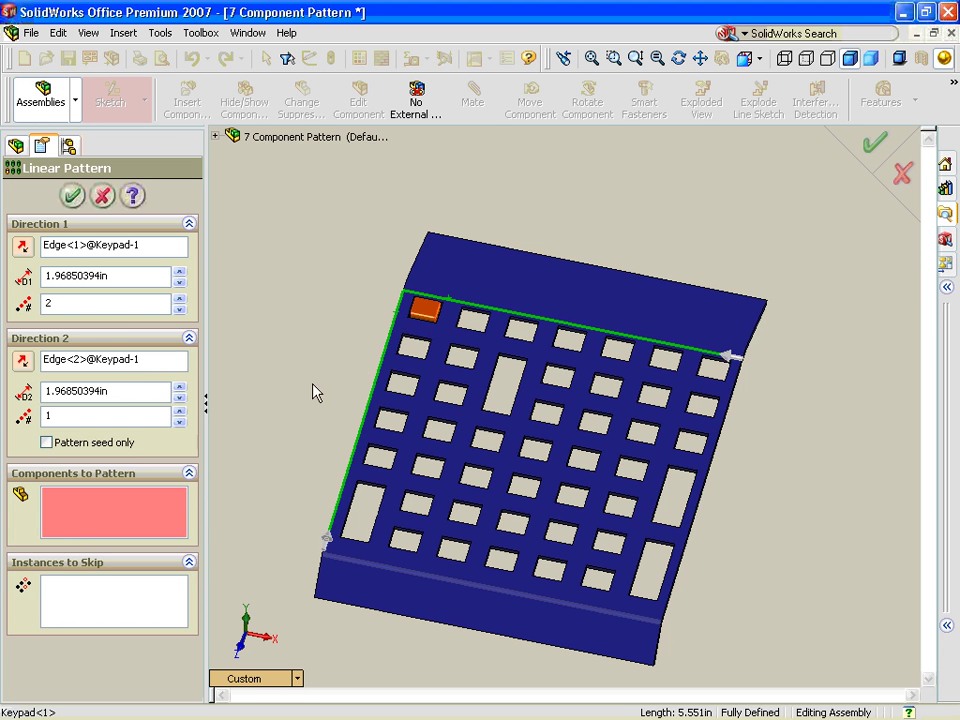
{"action": "left_click", "coordinate": [427, 310]}
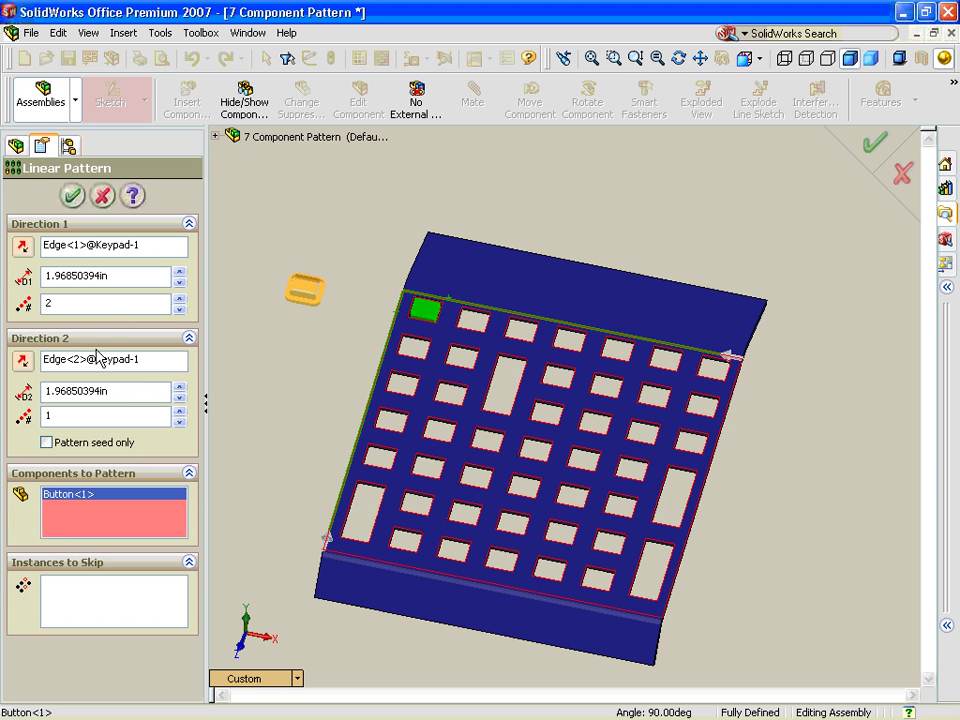
Step: Try a linear pattern of the button with four instances in each direction, reversing direction 1, and cancel it
{"action": "left_click", "coordinate": [23, 244]}
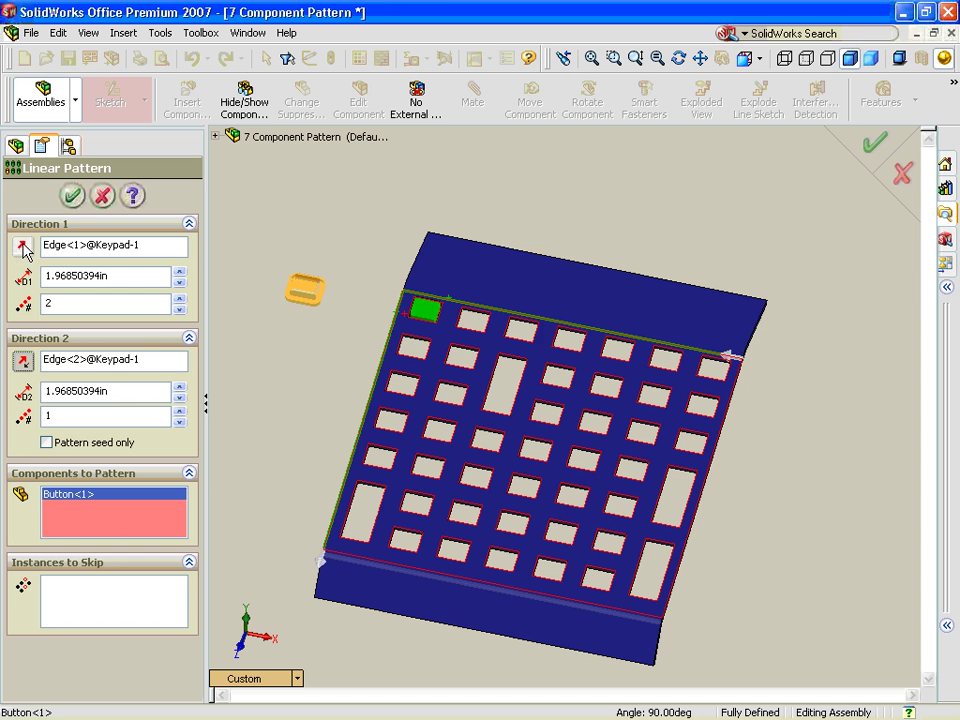
{"action": "left_click", "coordinate": [182, 299]}
{"action": "left_click", "coordinate": [182, 299]}
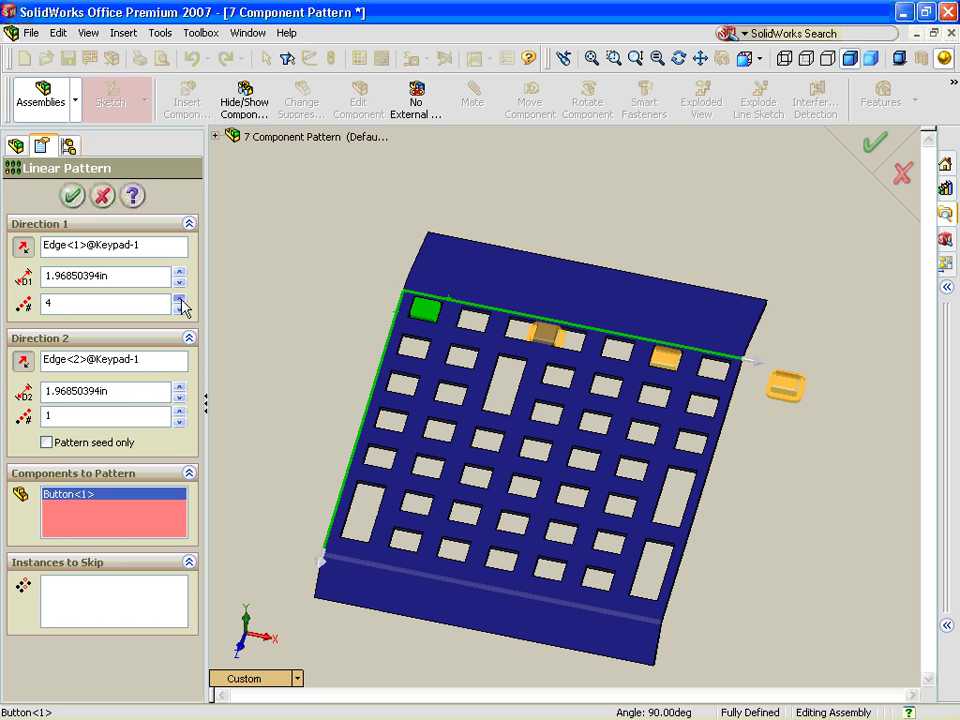
{"action": "left_click", "coordinate": [179, 410]}
{"action": "left_click", "coordinate": [179, 410]}
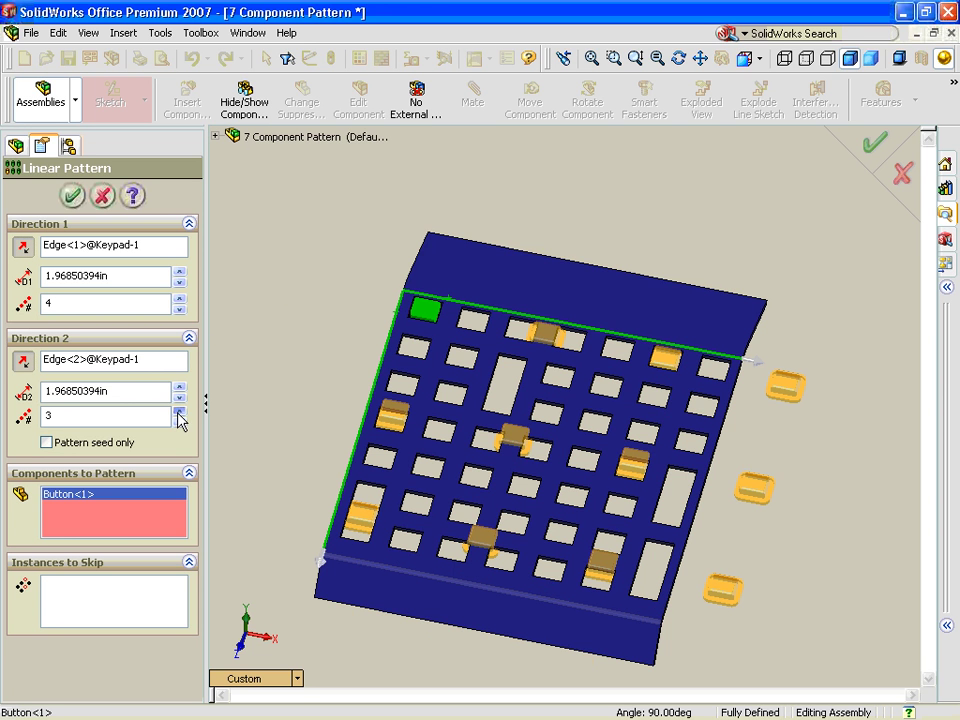
{"action": "left_click", "coordinate": [179, 410]}
{"action": "middle_click_drag", "start_coordinate": [735, 495], "coordinate": [694, 446], "text": "ctrl"}
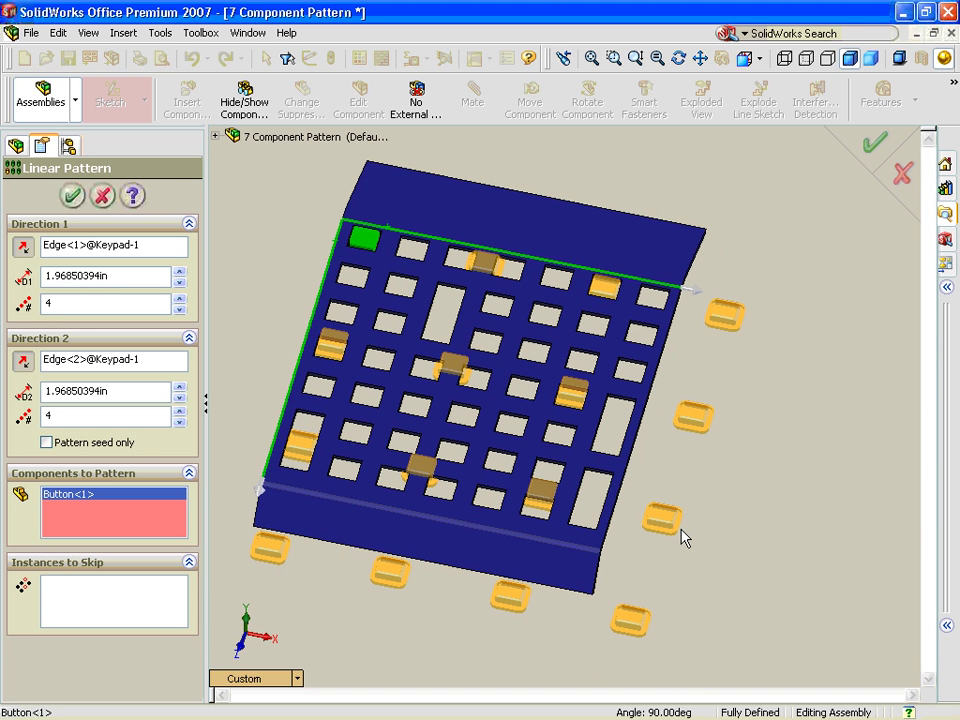
{"action": "left_click", "coordinate": [101, 195]}
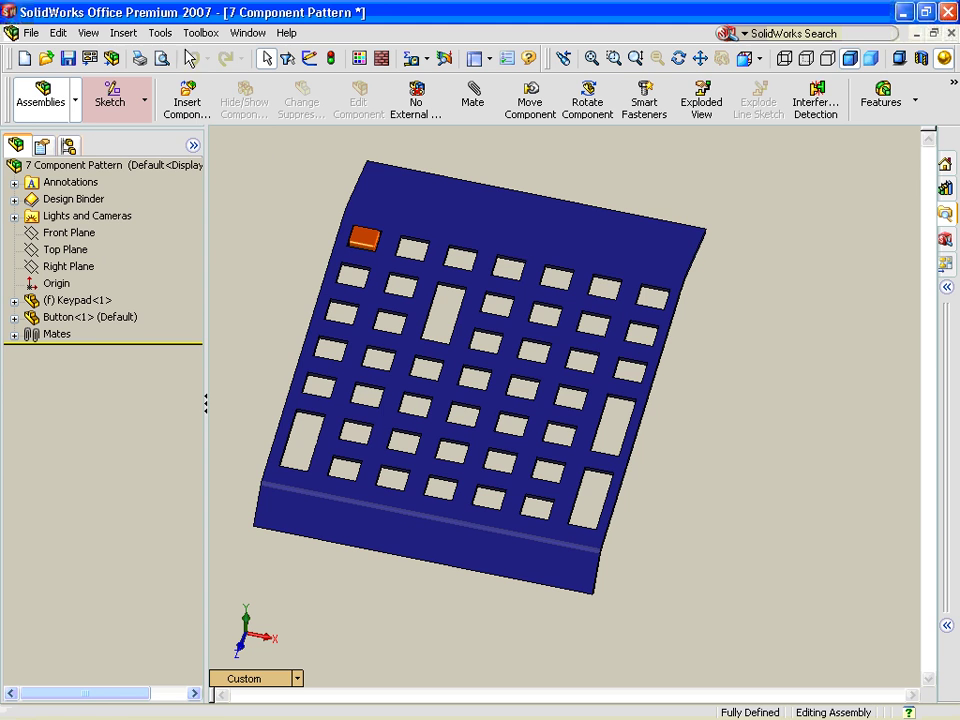
Step: Set up a feature-driven component pattern of Button<1> using the keypad's LPattern2 cutout pattern as the driving feature
{"action": "left_click", "coordinate": [123, 32]}
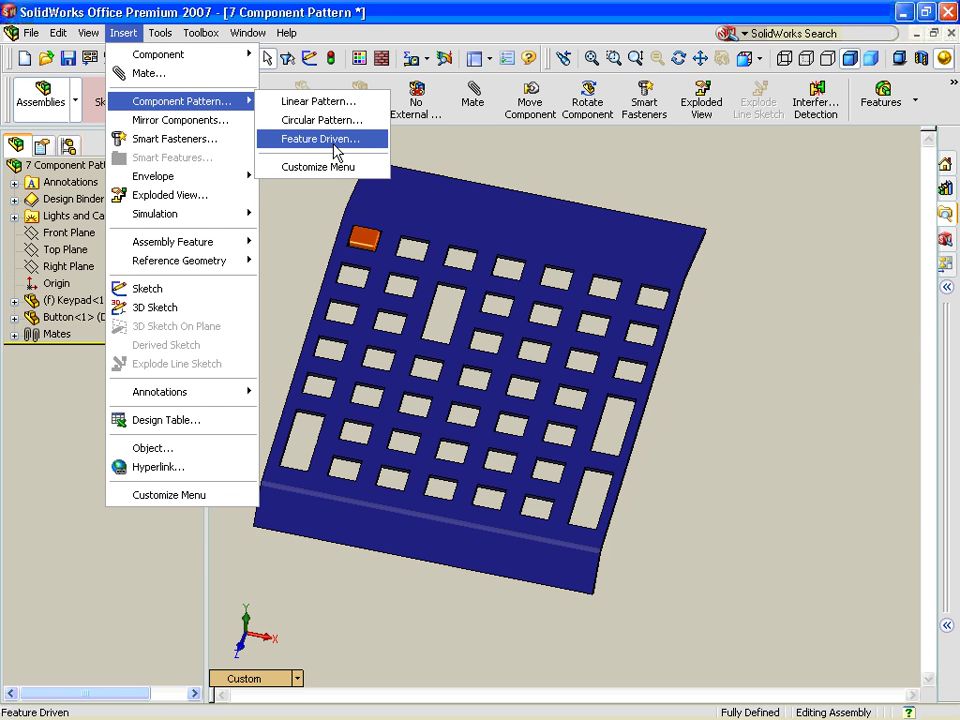
{"action": "left_click", "coordinate": [335, 148]}
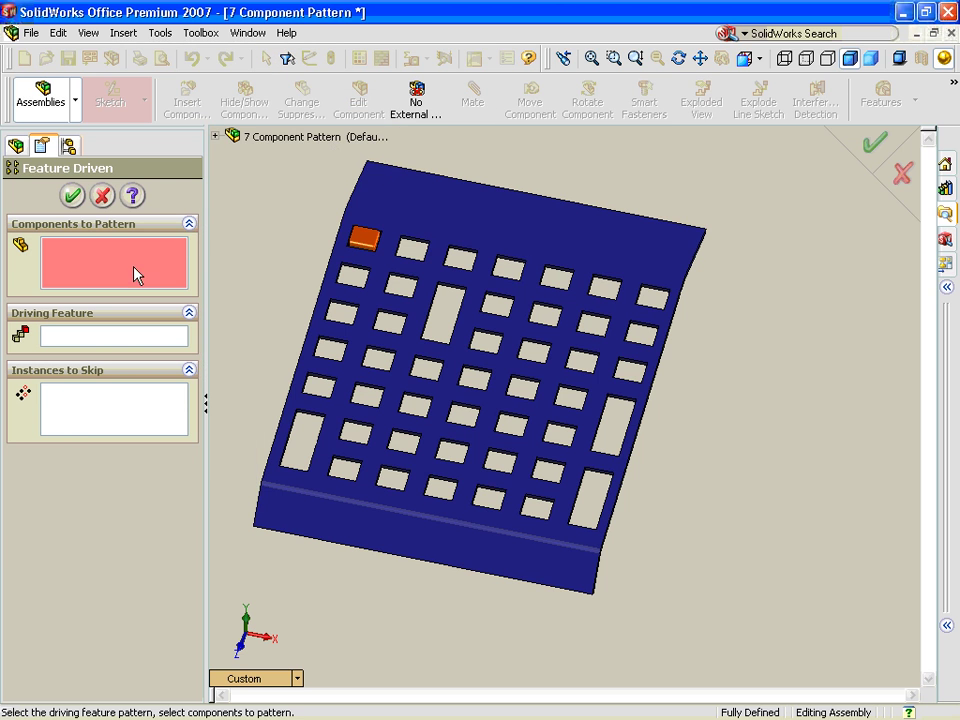
{"action": "left_click", "coordinate": [366, 238]}
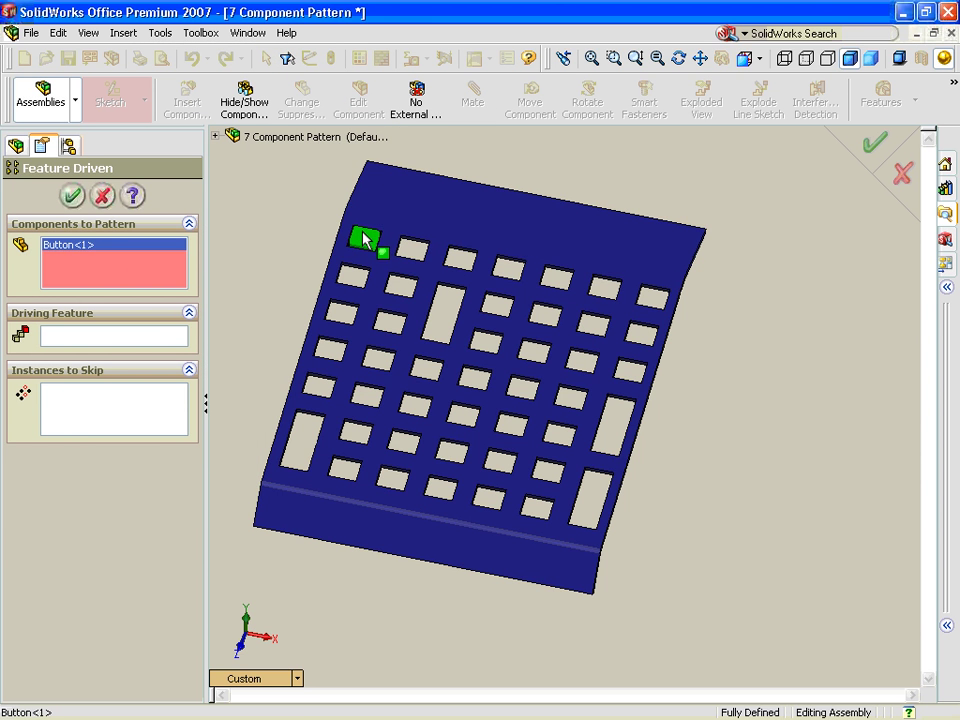
{"action": "left_click", "coordinate": [116, 337]}
{"action": "scroll", "coordinate": [366, 255], "scroll_direction": "down", "scroll_amount": 10}
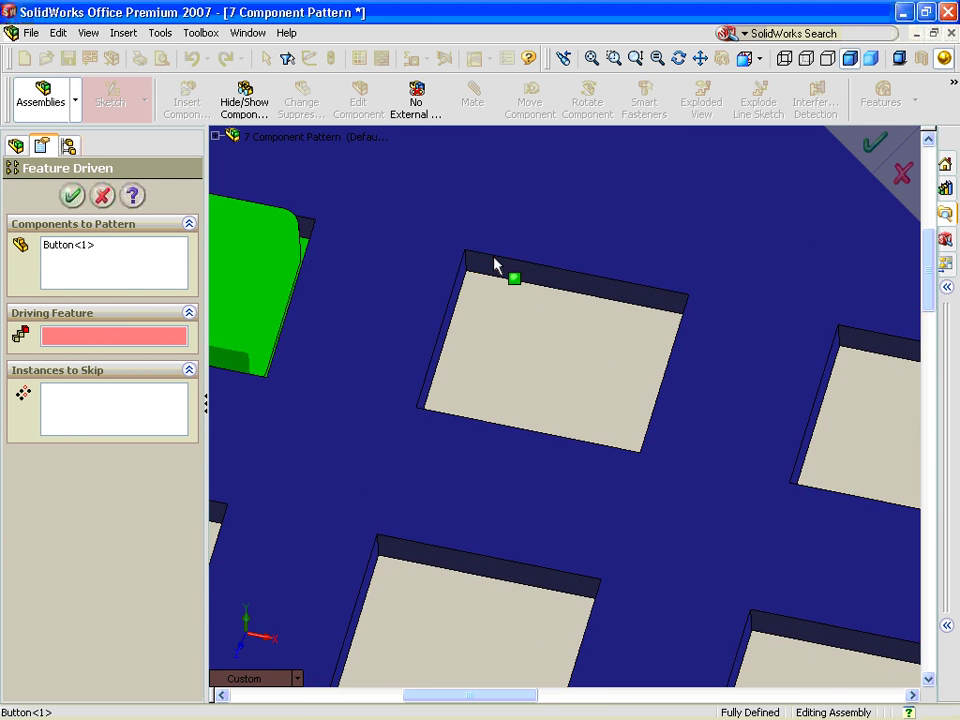
{"action": "left_click", "coordinate": [494, 266]}
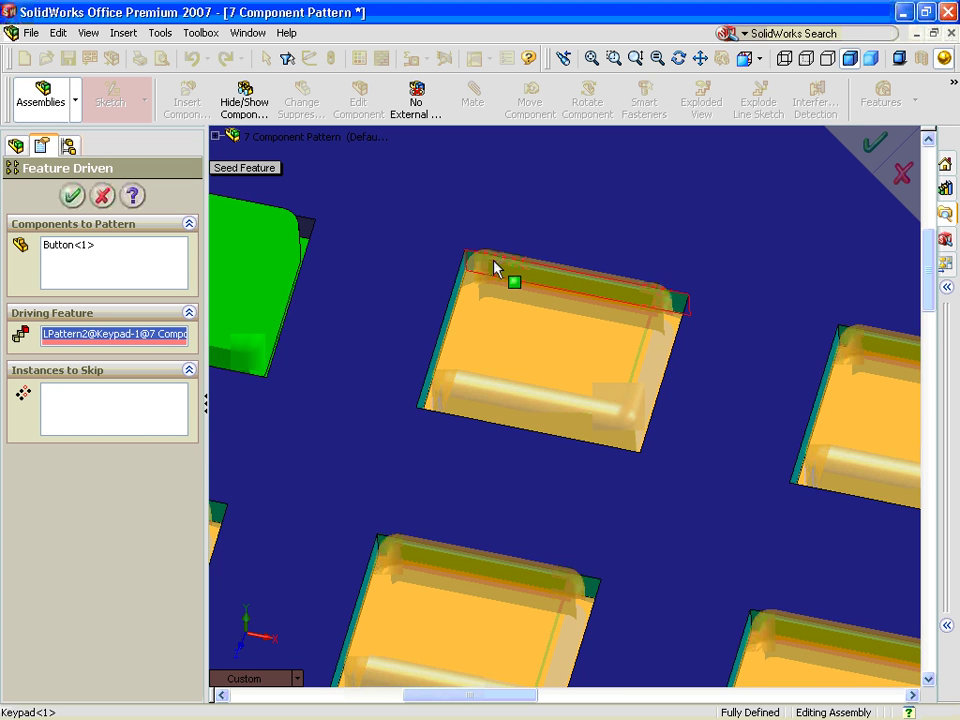
{"action": "key", "text": "f"}
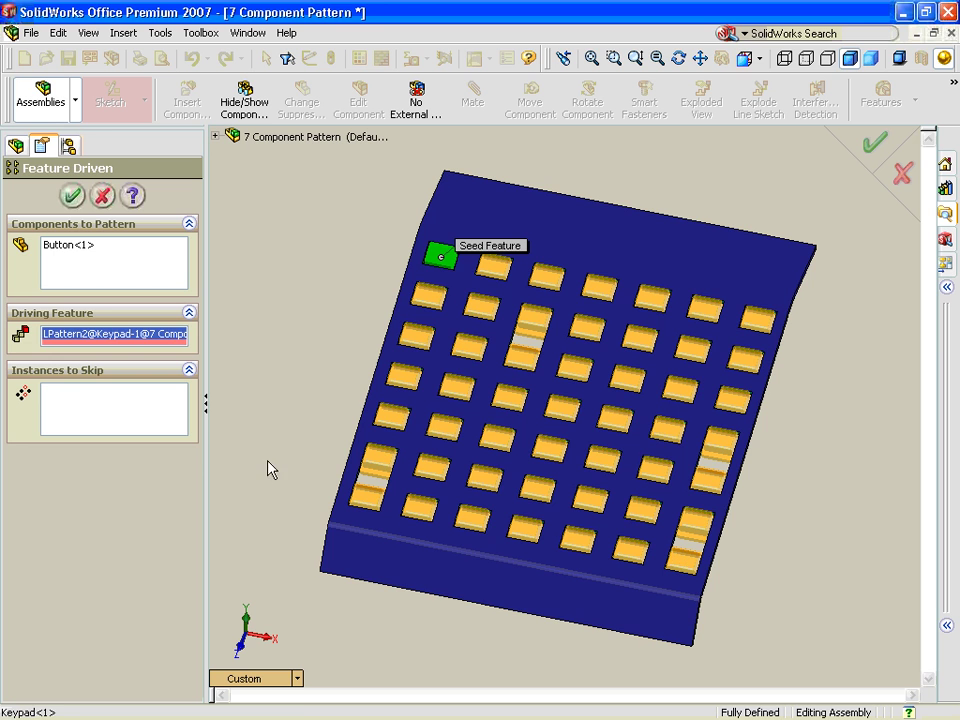
Step: Skip the upper instance in each tall cutout, (3, 2), (7, 4), (7, 6) and (1, 6), and create the pattern
{"action": "left_click", "coordinate": [86, 421]}
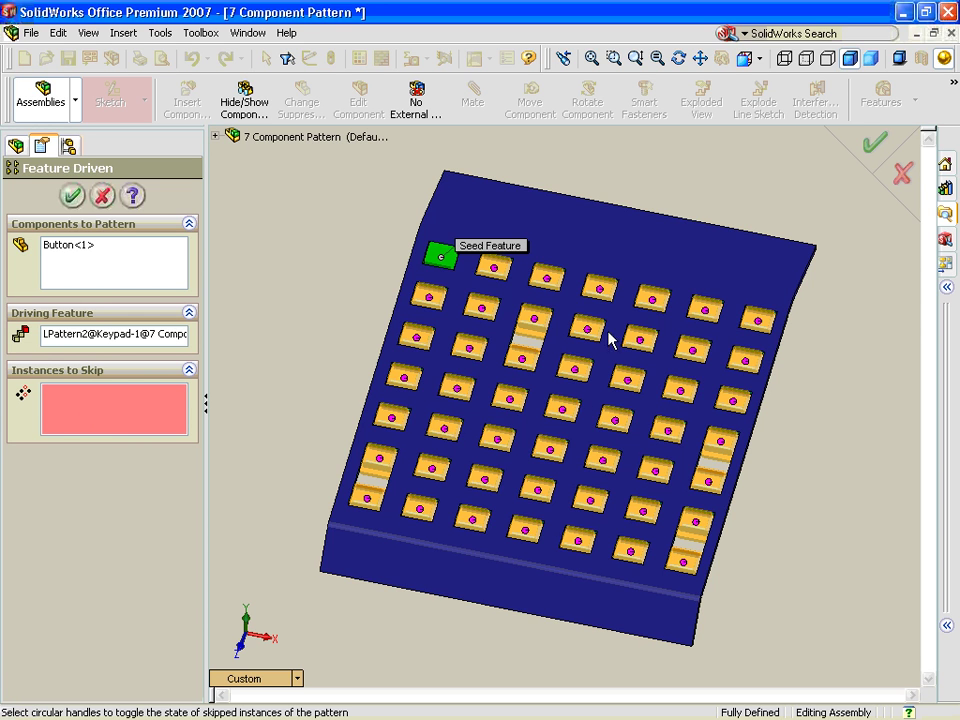
{"action": "left_click", "coordinate": [525, 326]}
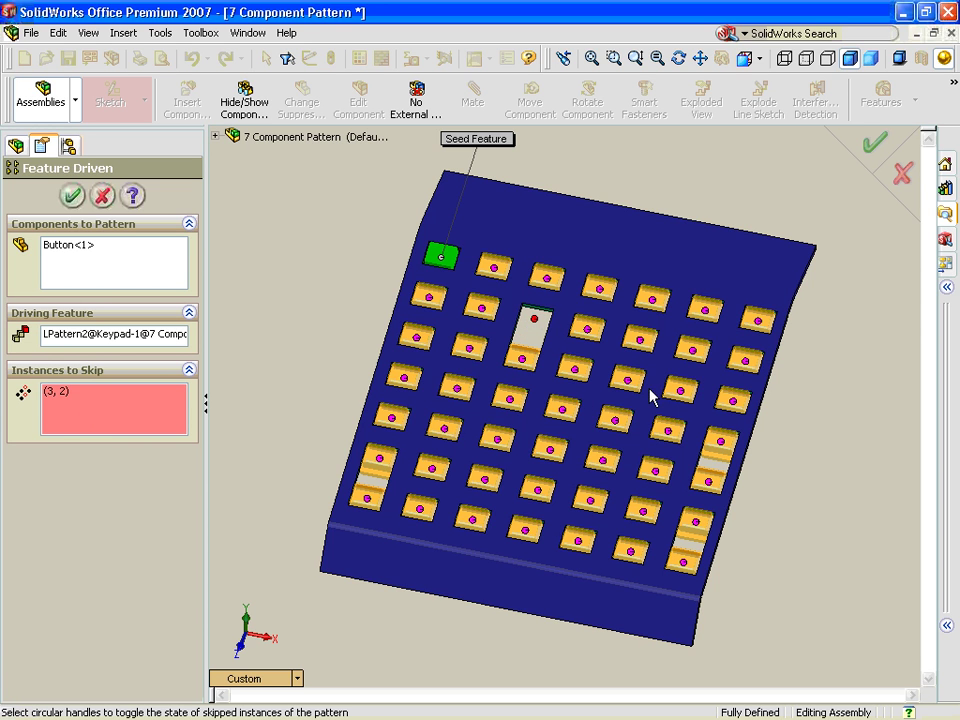
{"action": "left_click", "coordinate": [721, 450]}
{"action": "left_click", "coordinate": [695, 527]}
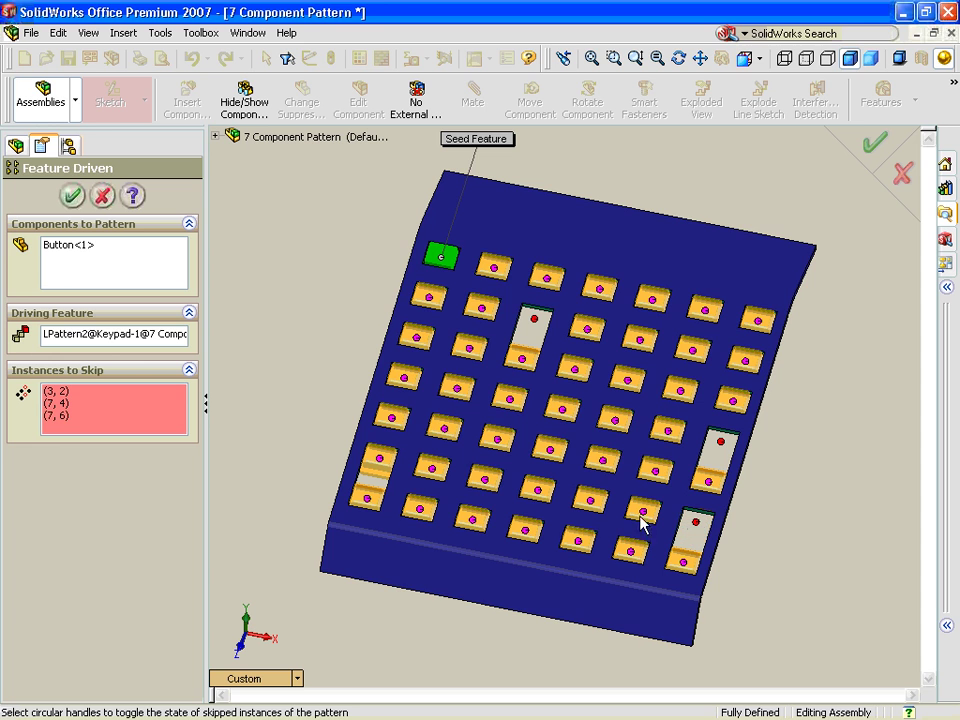
{"action": "left_click", "coordinate": [380, 460]}
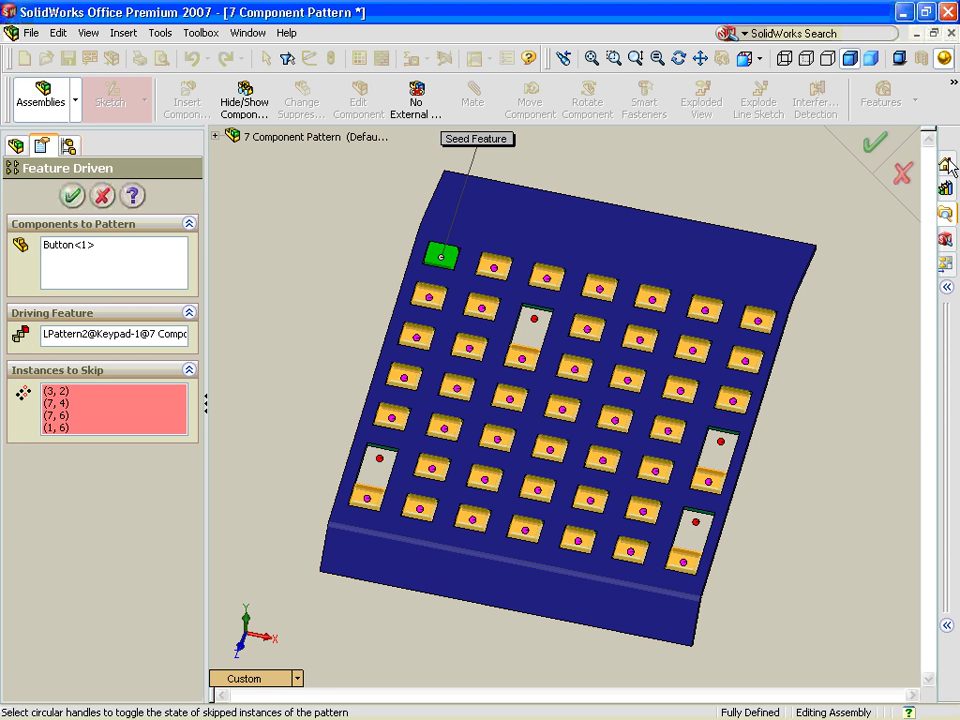
{"action": "left_click", "coordinate": [870, 148]}
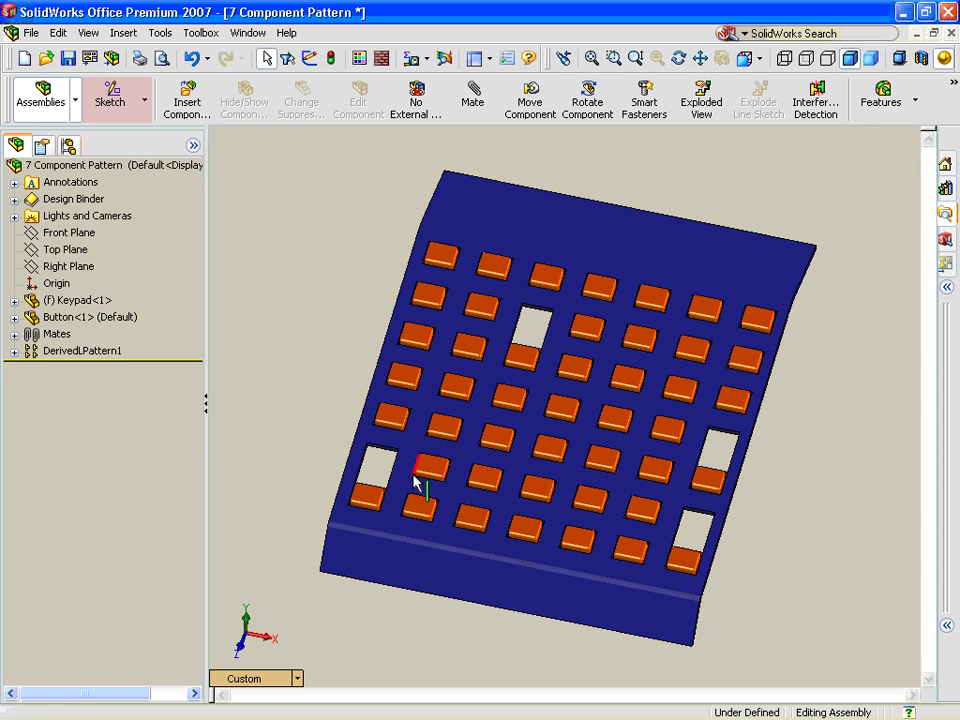
Step: Assign the named configuration Large to the four patterned buttons in the tall cutouts
{"action": "left_click", "coordinate": [368, 500]}
{"action": "left_click", "coordinate": [528, 360], "text": "ctrl"}
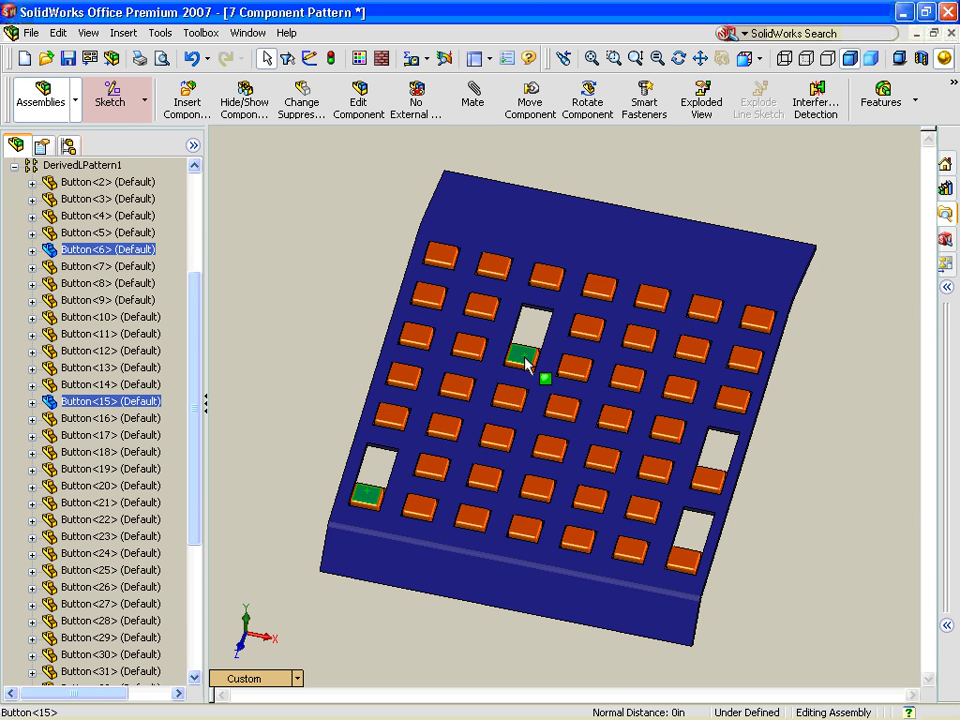
{"action": "left_click", "coordinate": [705, 487], "text": "ctrl"}
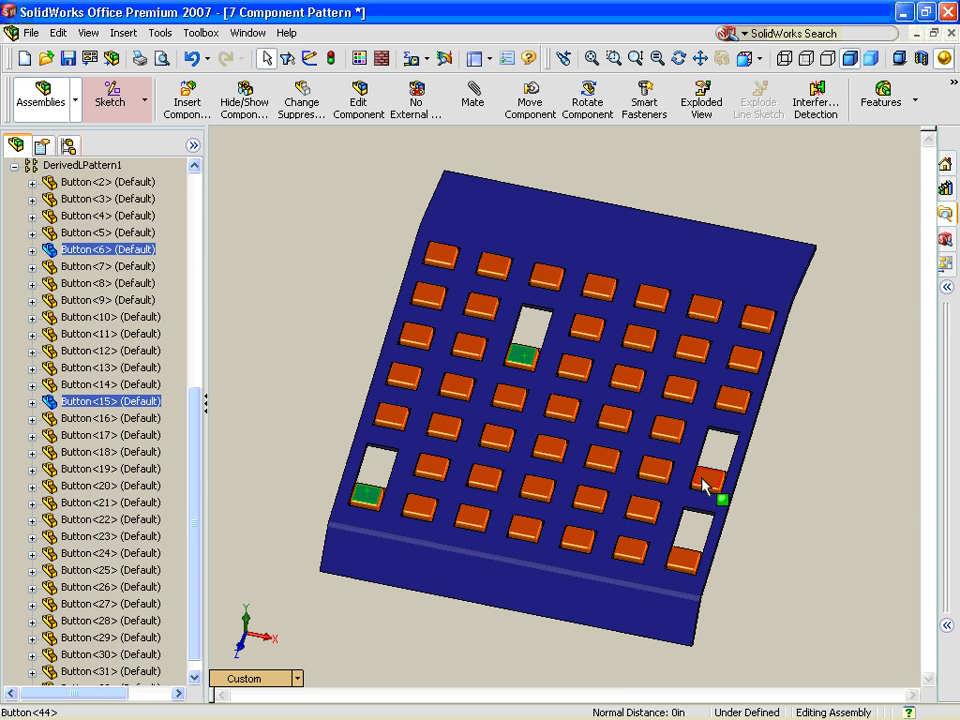
{"action": "left_click", "coordinate": [685, 562], "text": "ctrl"}
{"action": "right_click", "coordinate": [686, 566]}
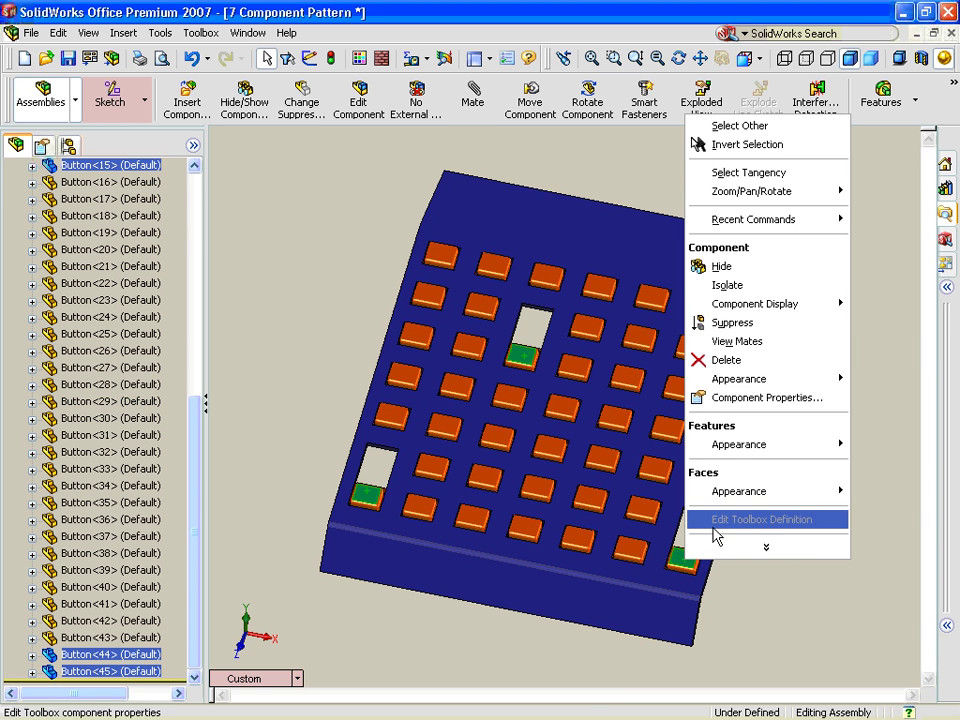
{"action": "left_click", "coordinate": [766, 398]}
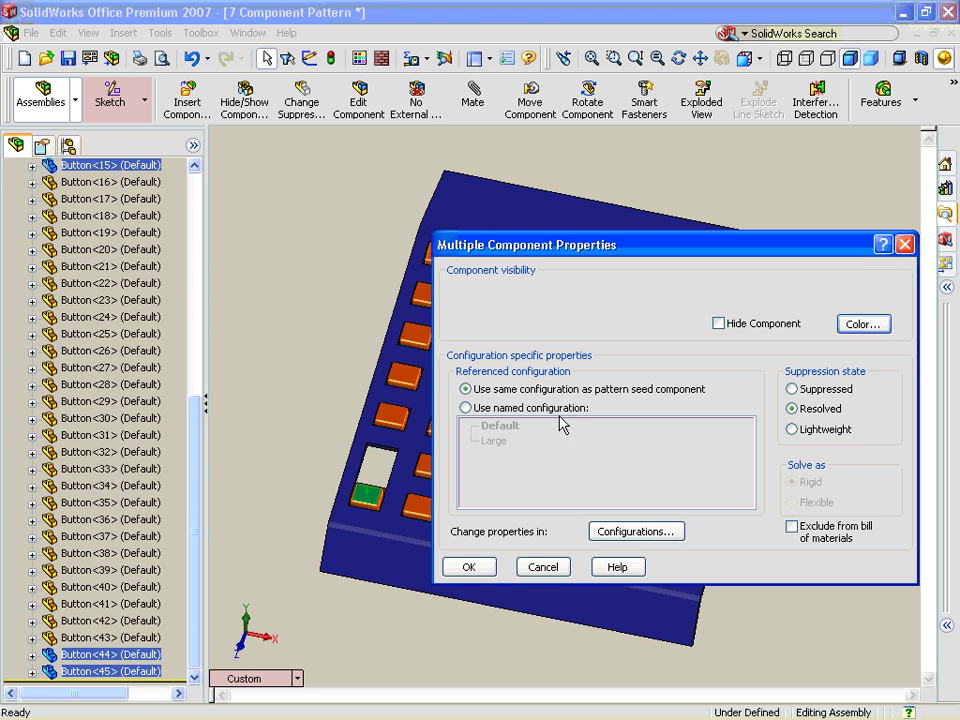
{"action": "left_click", "coordinate": [474, 408]}
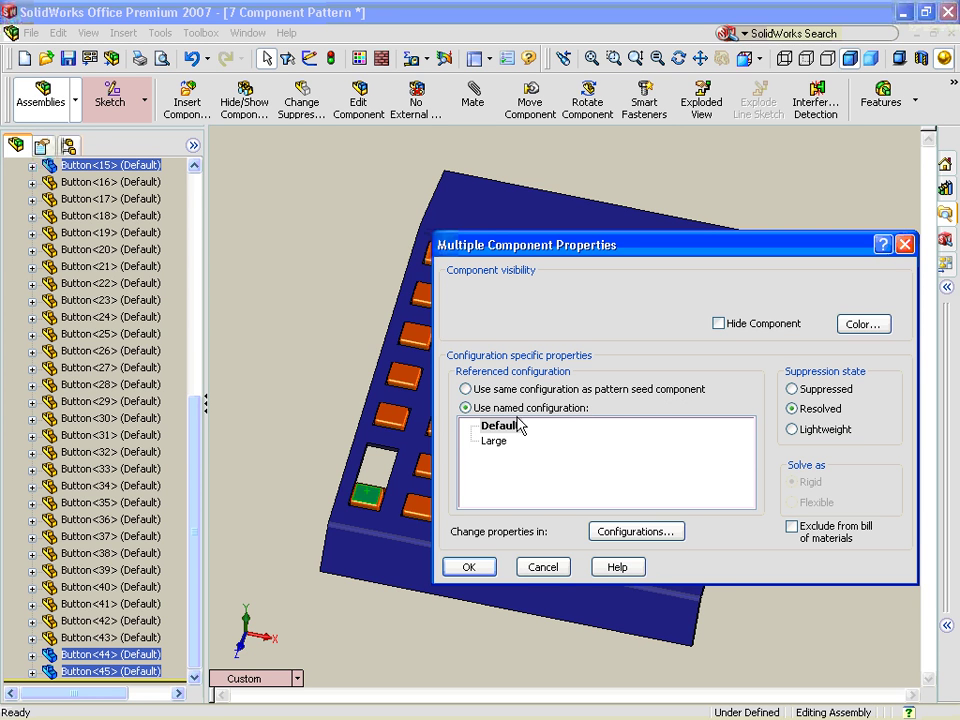
{"action": "left_click", "coordinate": [500, 443]}
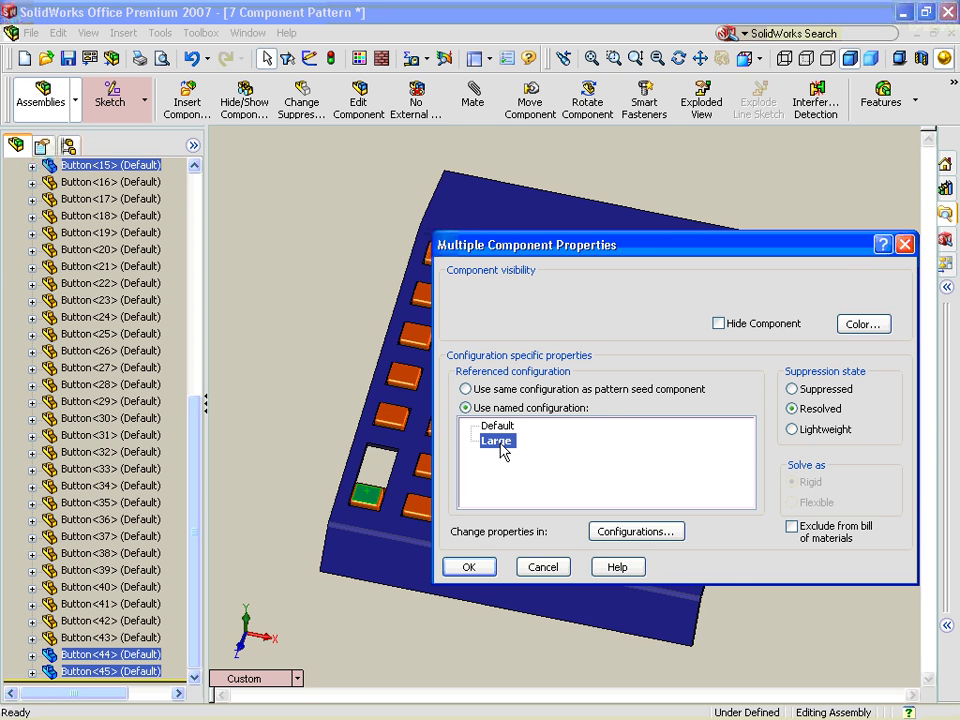
{"action": "left_click", "coordinate": [473, 568]}
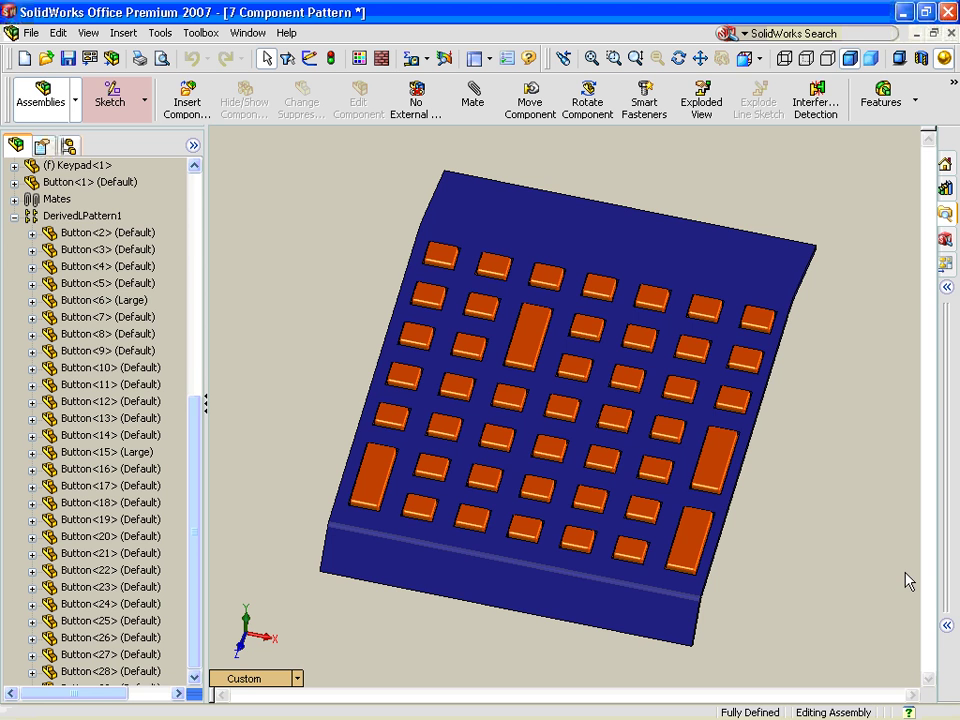
Step: Mirror the Keypad component about the narrow end face of its wide flange without buttons
{"action": "left_click", "coordinate": [123, 33]}
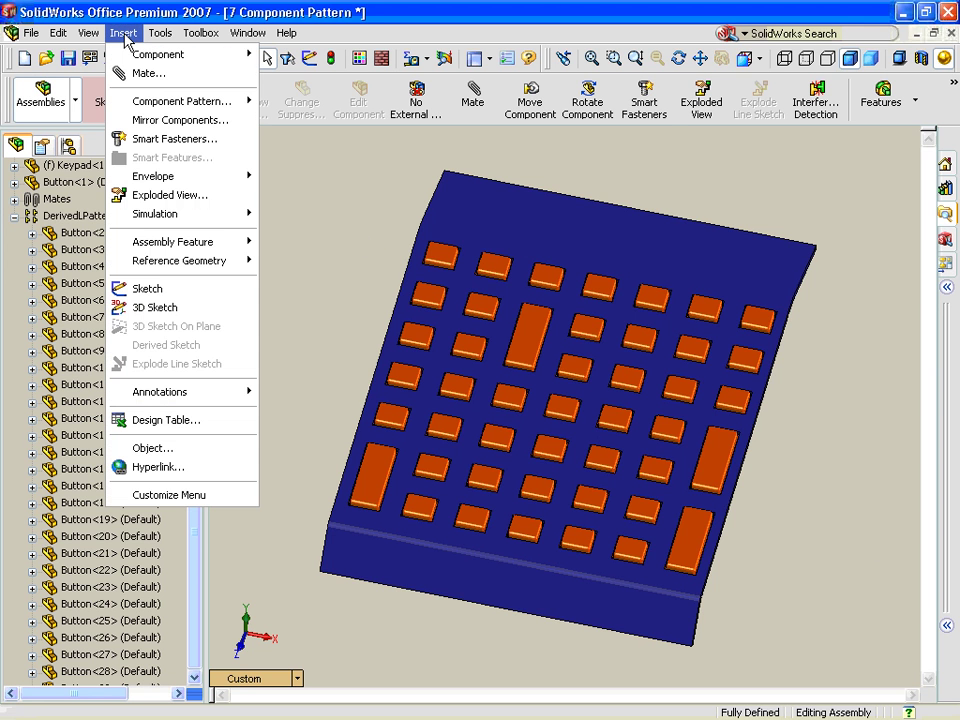
{"action": "left_click", "coordinate": [180, 120]}
{"action": "middle_click_drag", "start_coordinate": [343, 232], "coordinate": [156, 264]}
{"action": "scroll", "coordinate": [558, 496], "scroll_direction": "down", "scroll_amount": 2}
{"action": "middle_click_drag", "start_coordinate": [558, 503], "coordinate": [578, 478]}
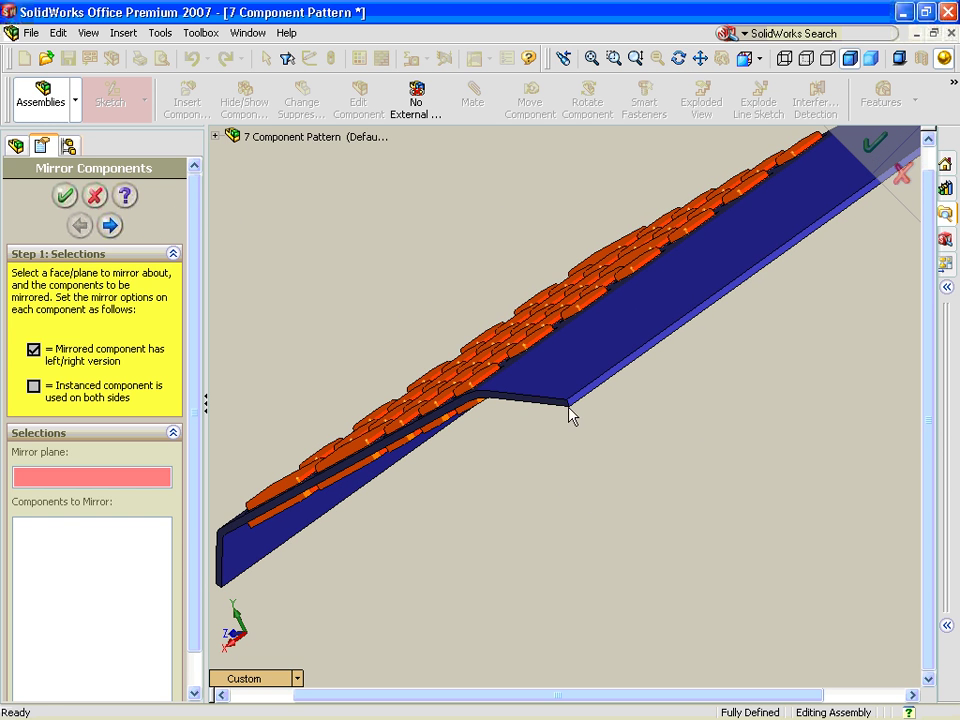
{"action": "left_click", "coordinate": [579, 406]}
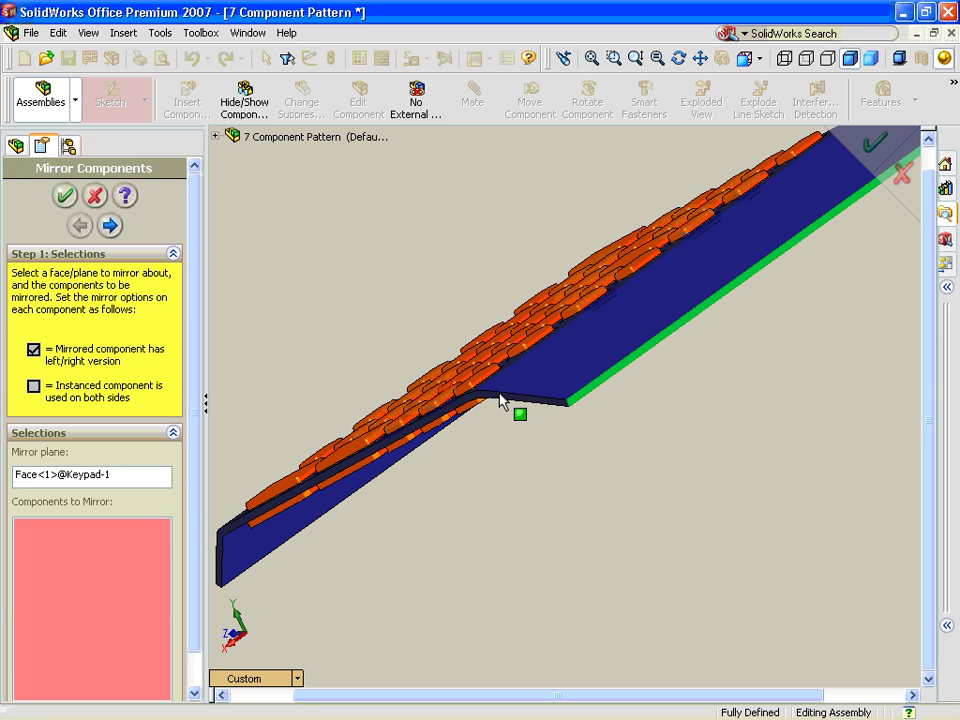
{"action": "left_click", "coordinate": [574, 377]}
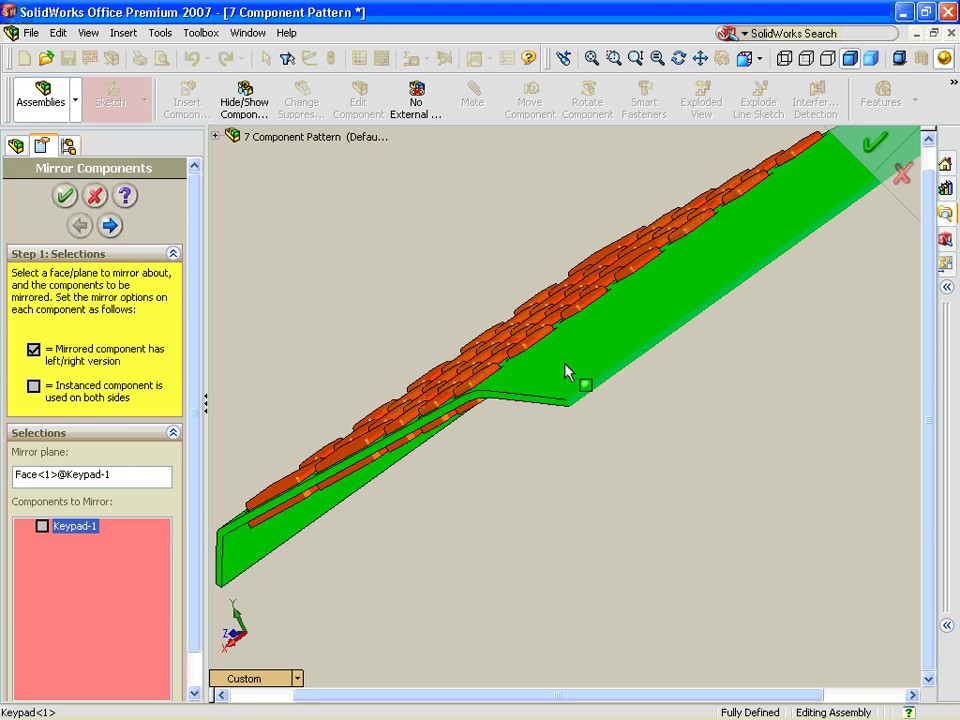
{"action": "middle_click_drag", "start_coordinate": [574, 377], "coordinate": [651, 459]}
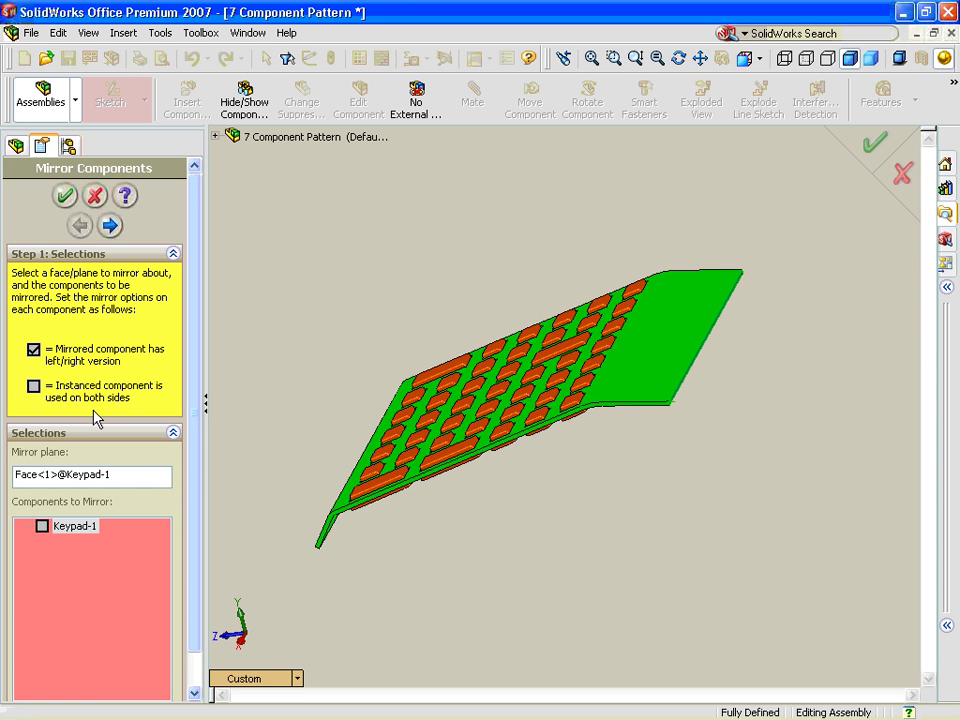
{"action": "left_click", "coordinate": [66, 197]}
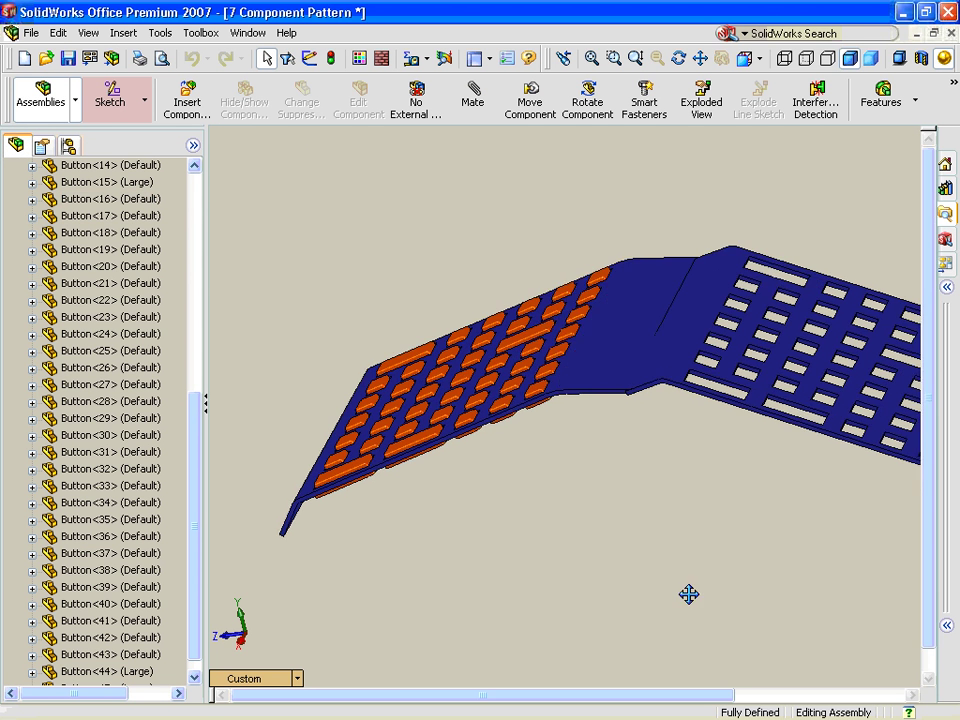
Step: Inspect the mirrored keypad from several angles and suppress it
{"action": "middle_click_drag", "start_coordinate": [688, 594], "coordinate": [647, 628]}
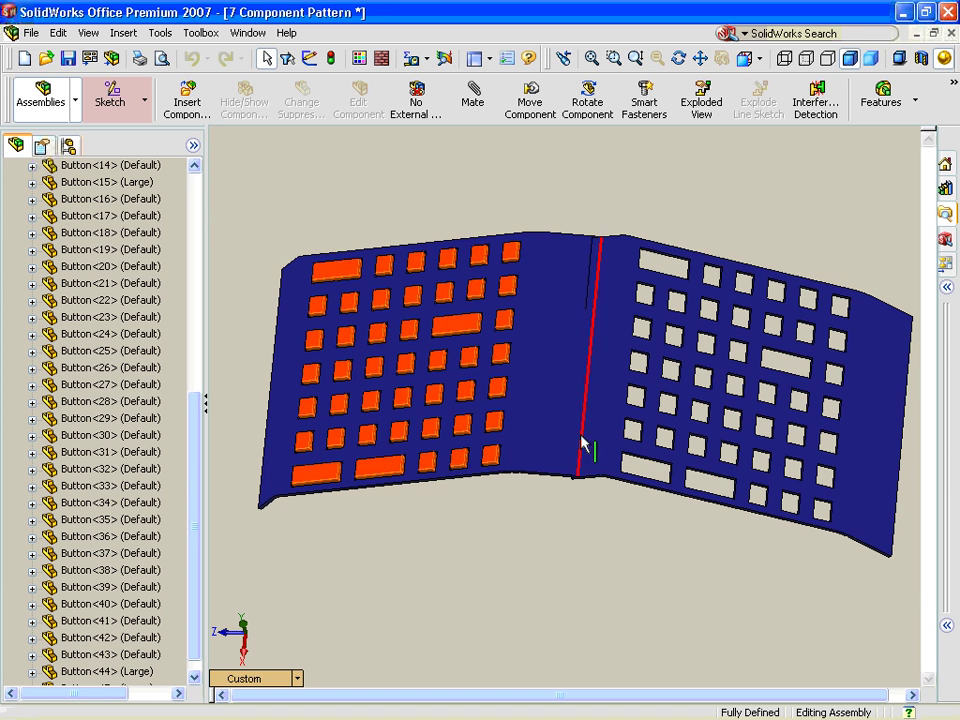
{"action": "middle_click_drag", "start_coordinate": [591, 444], "coordinate": [494, 518]}
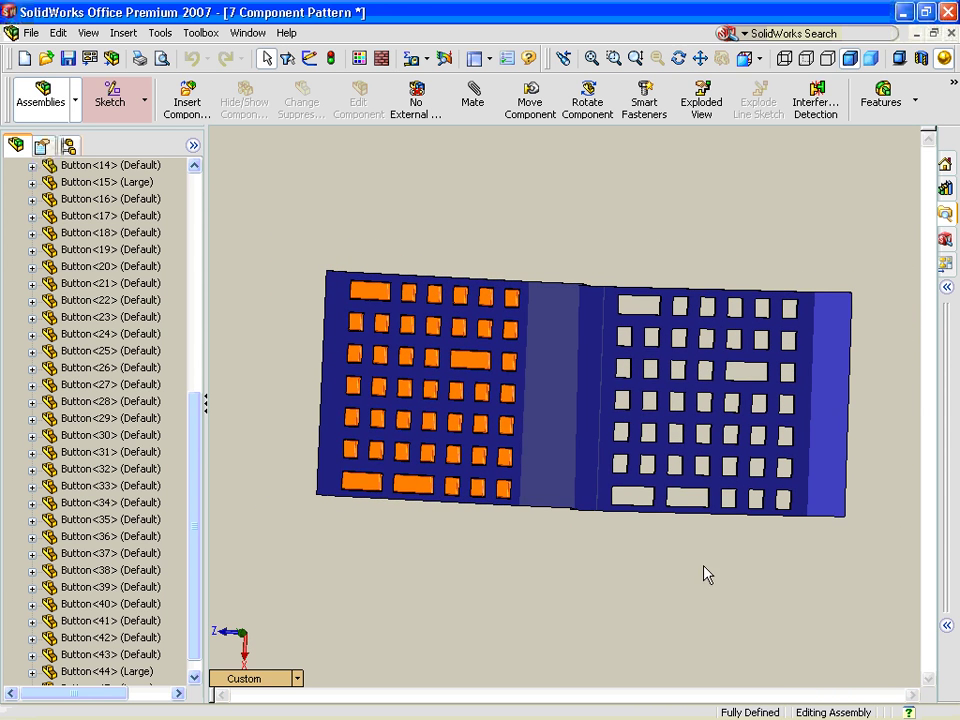
{"action": "middle_click_drag", "start_coordinate": [705, 574], "coordinate": [692, 497]}
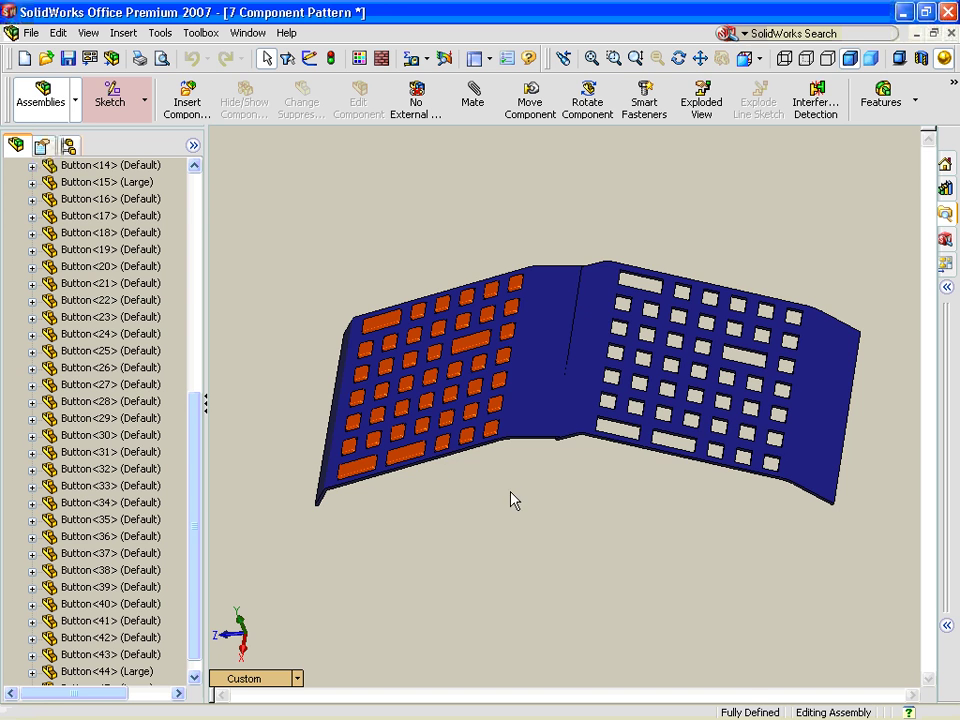
{"action": "right_click", "coordinate": [575, 410]}
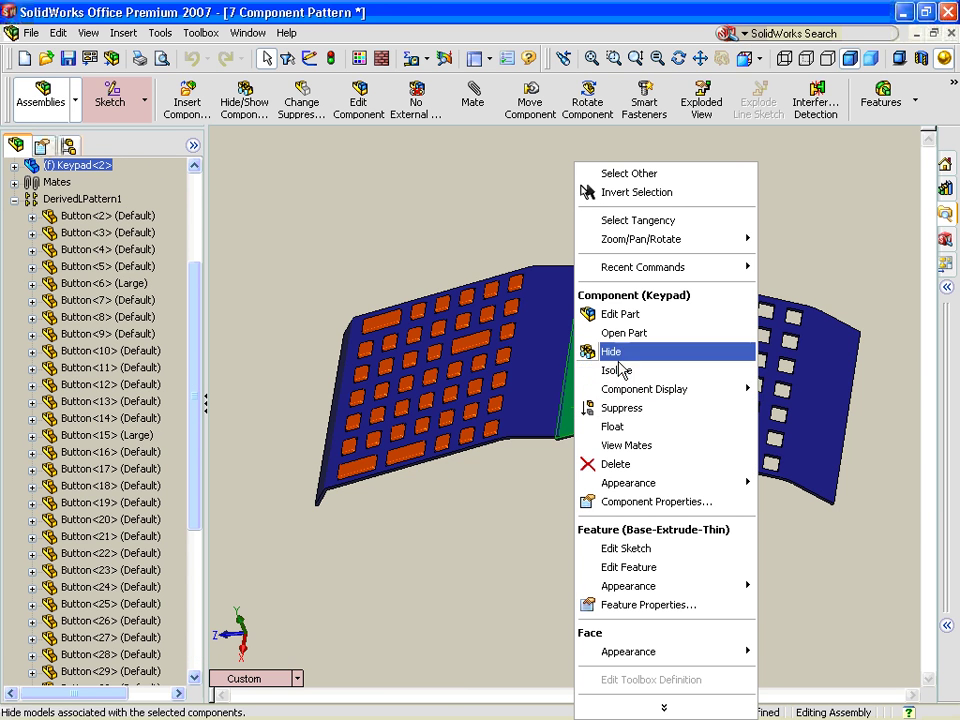
{"action": "left_click", "coordinate": [607, 408]}
{"action": "middle_click_drag", "start_coordinate": [596, 489], "coordinate": [650, 440]}
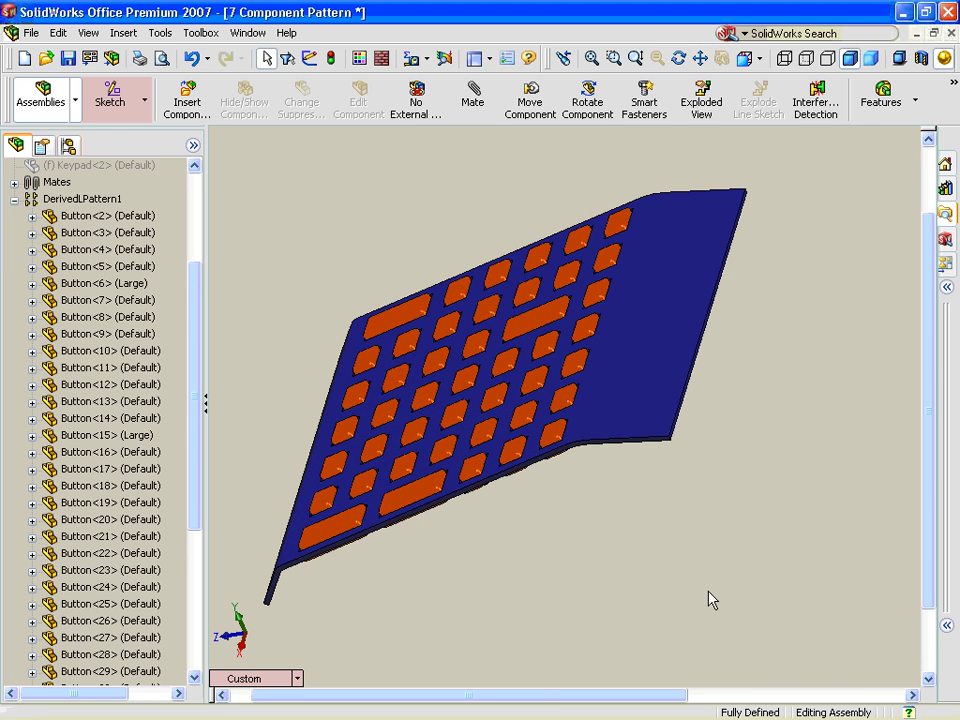
Step: Mirror the Keypad component as a left/right version about the narrow end face of its button-free flange
{"action": "left_click", "coordinate": [120, 32]}
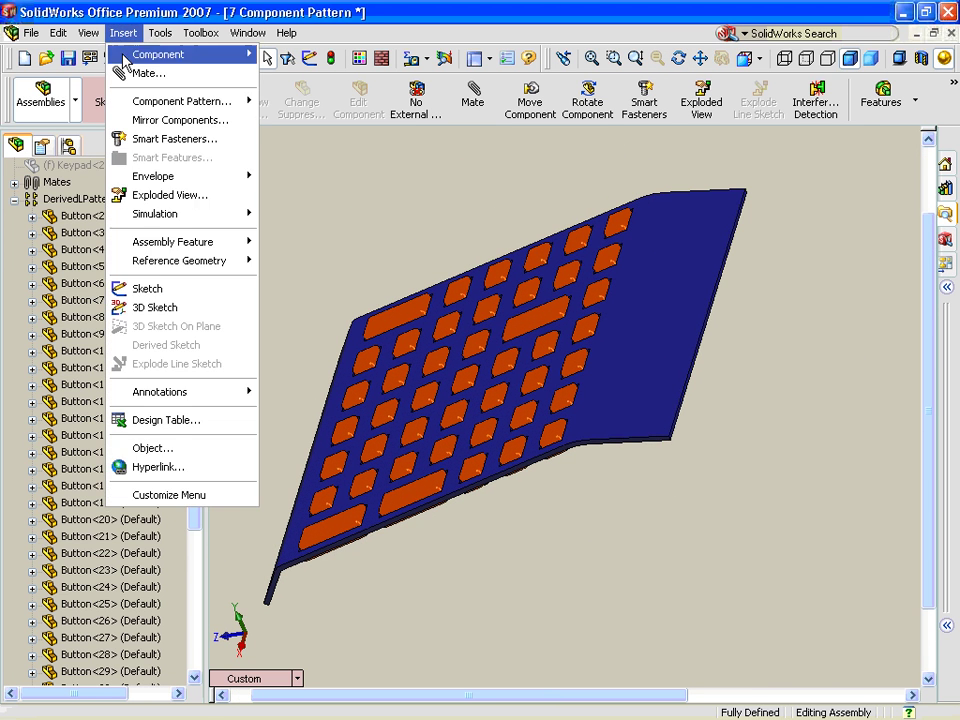
{"action": "left_click", "coordinate": [223, 122]}
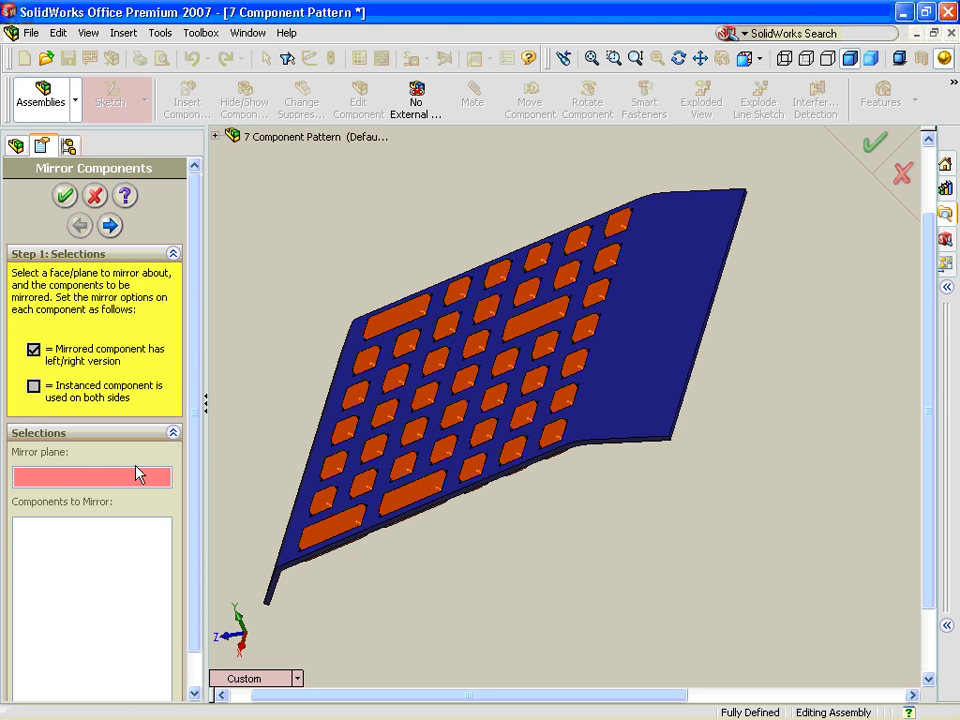
{"action": "scroll", "coordinate": [600, 421], "scroll_direction": "up", "scroll_amount": 10}
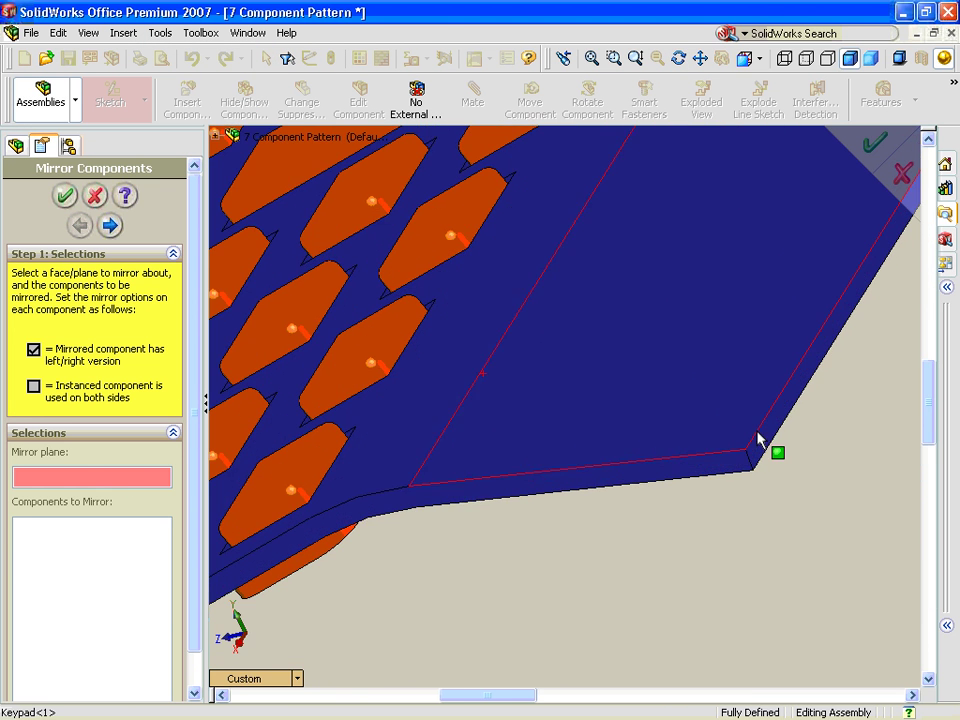
{"action": "left_click", "coordinate": [761, 438]}
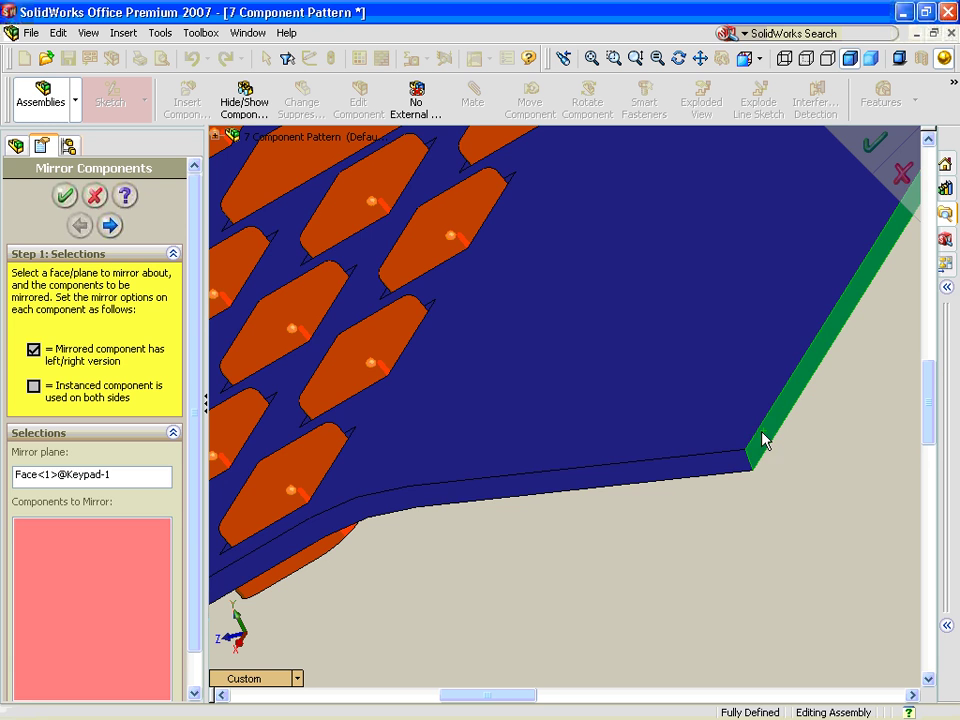
{"action": "left_click", "coordinate": [623, 402]}
{"action": "scroll", "coordinate": [625, 405], "scroll_direction": "down", "scroll_amount": 8}
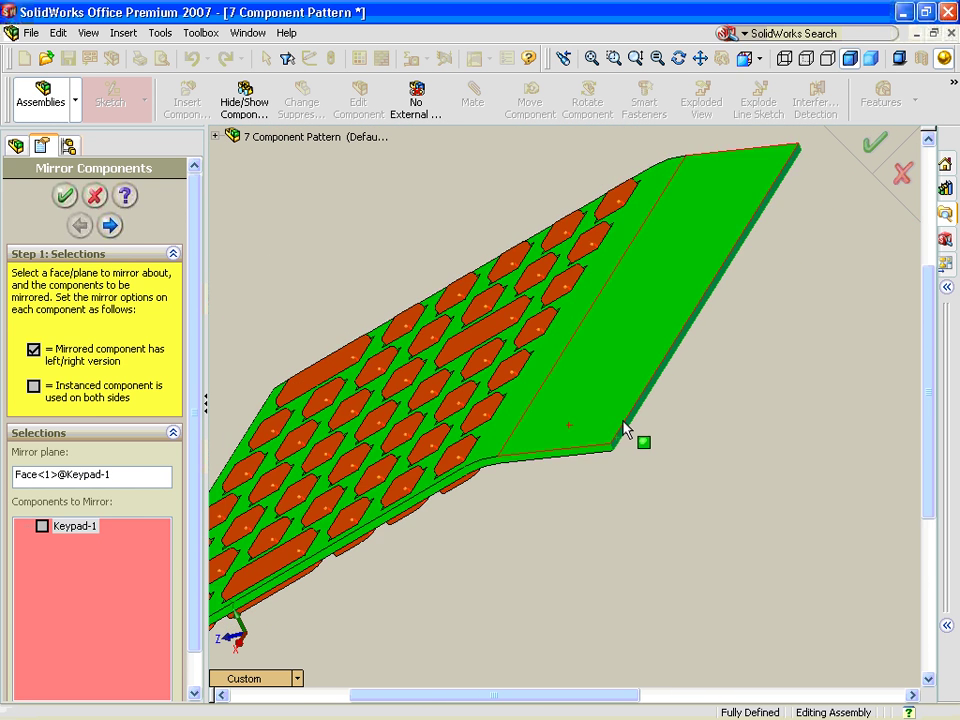
{"action": "left_click", "coordinate": [42, 526]}
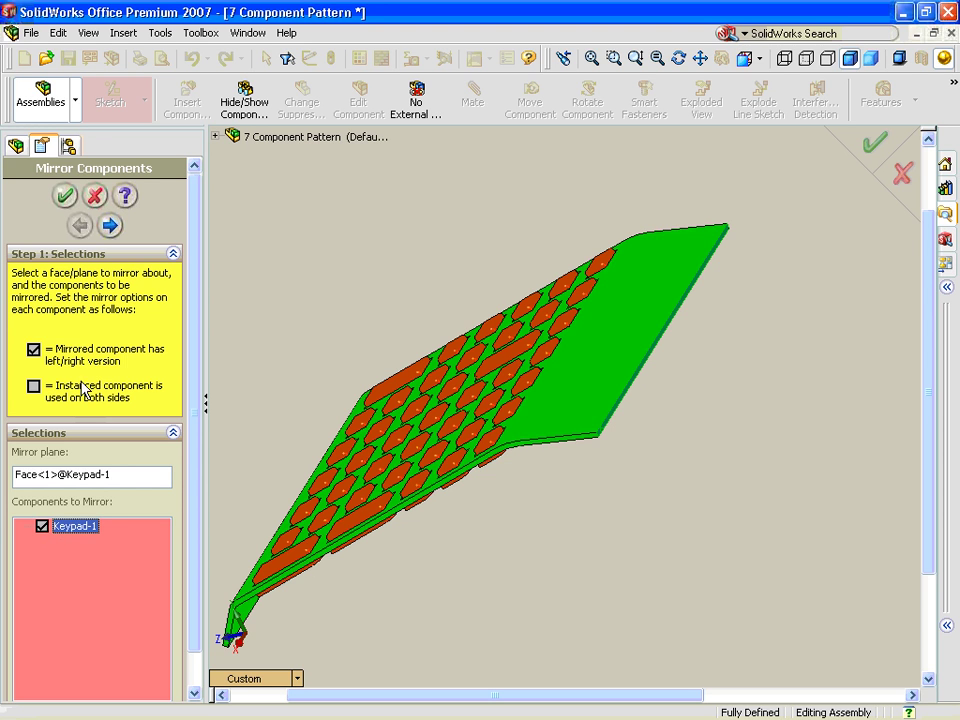
{"action": "left_click", "coordinate": [65, 197]}
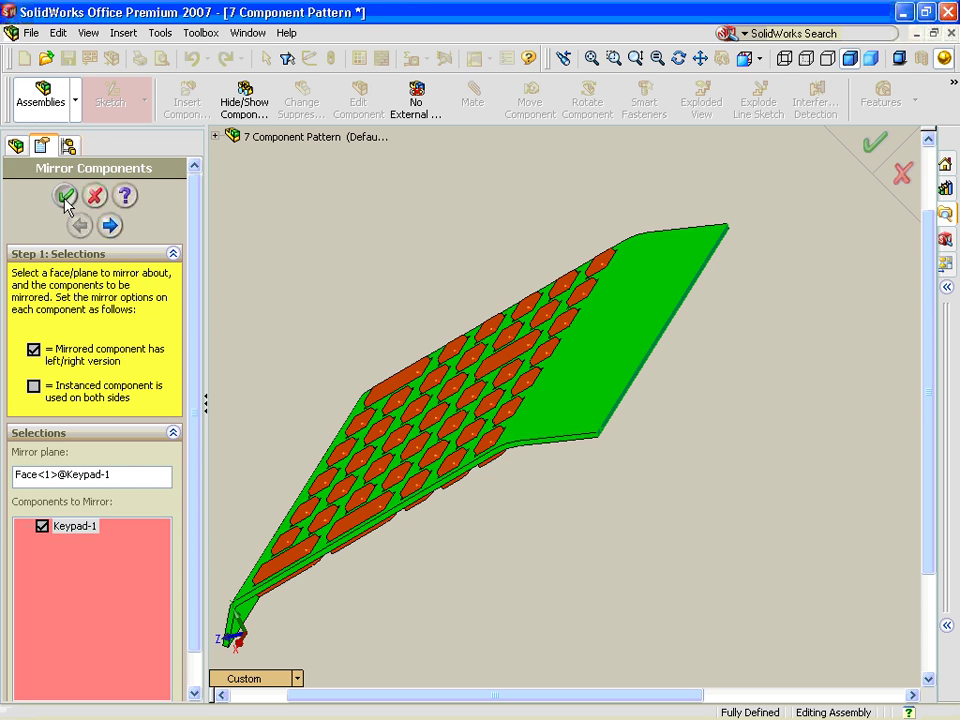
{"action": "key", "text": "Return"}
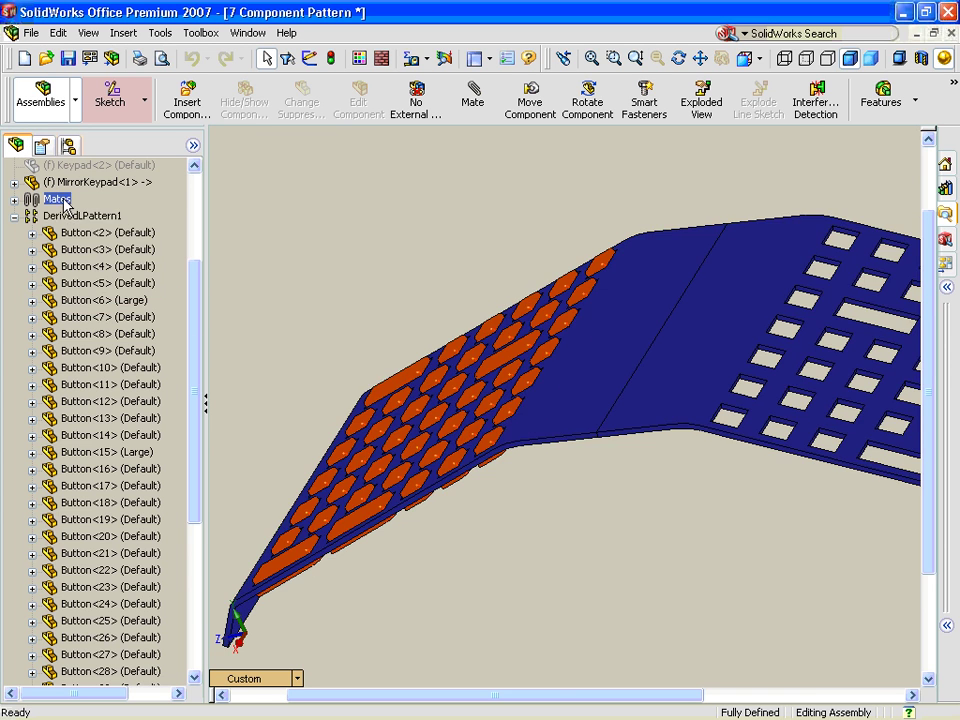
Step: Examine the mirrored keypad in the assembly, open its part to inspect the Keypad_Mirrored feature, and return to the assembly
{"action": "middle_click_drag", "start_coordinate": [617, 542], "coordinate": [589, 508]}
{"action": "middle_click_drag", "start_coordinate": [472, 428], "coordinate": [613, 567]}
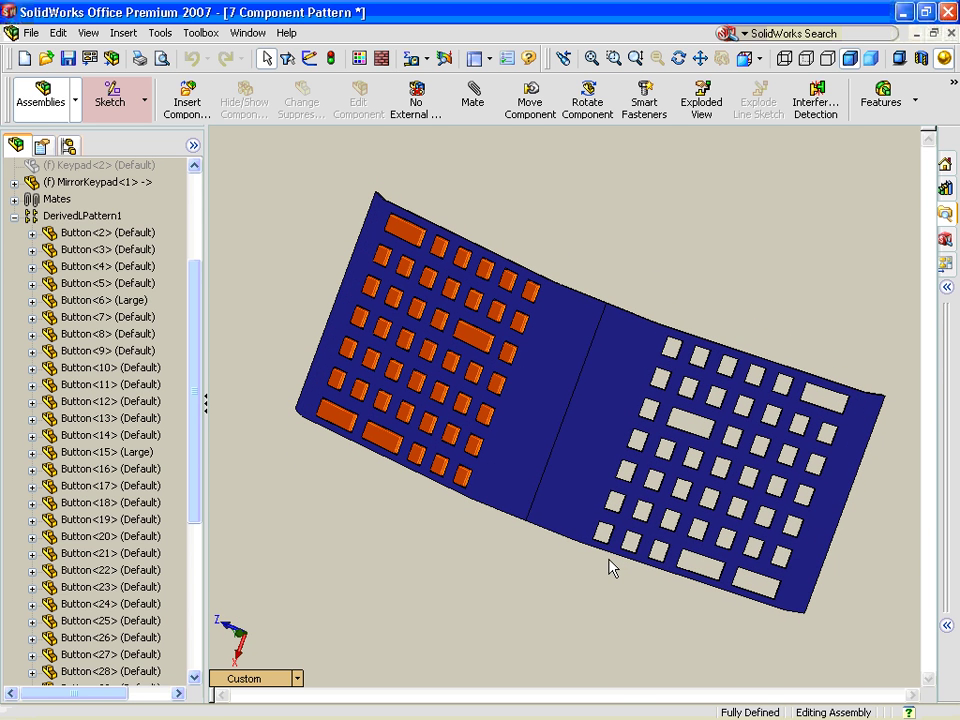
{"action": "left_click", "coordinate": [597, 453]}
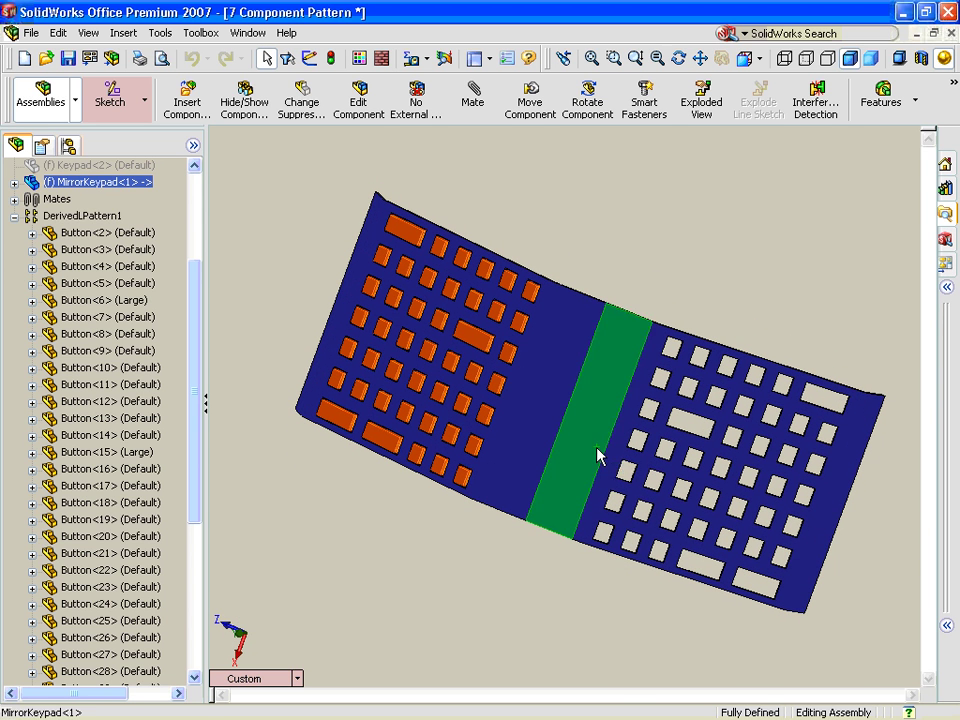
{"action": "right_click", "coordinate": [597, 455]}
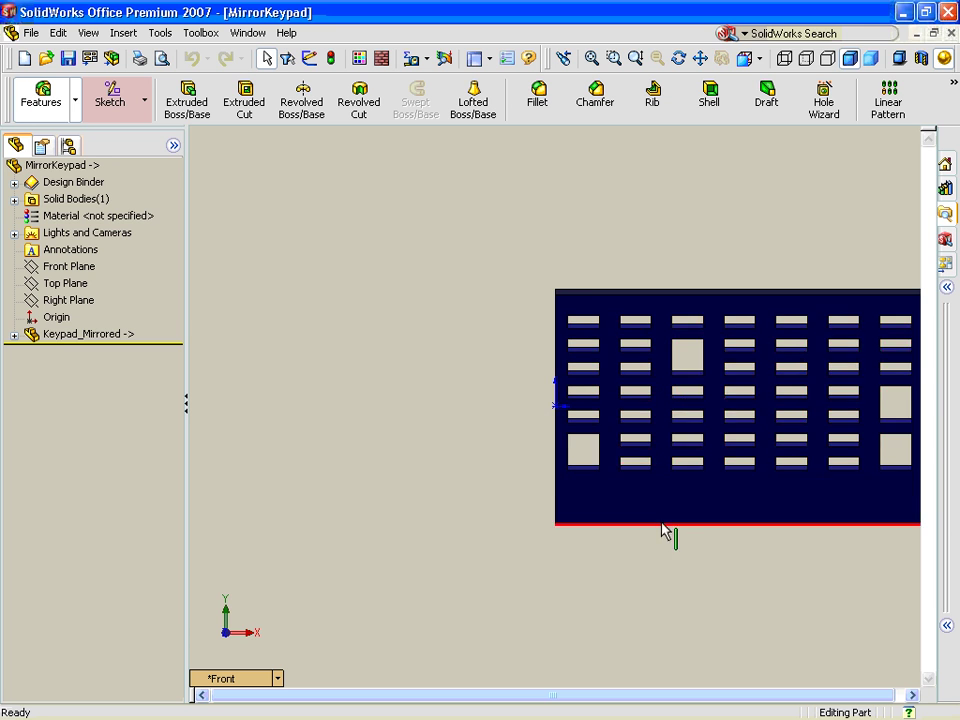
{"action": "middle_click_drag", "start_coordinate": [664, 531], "coordinate": [536, 557], "text": "ctrl"}
{"action": "left_click", "coordinate": [78, 336]}
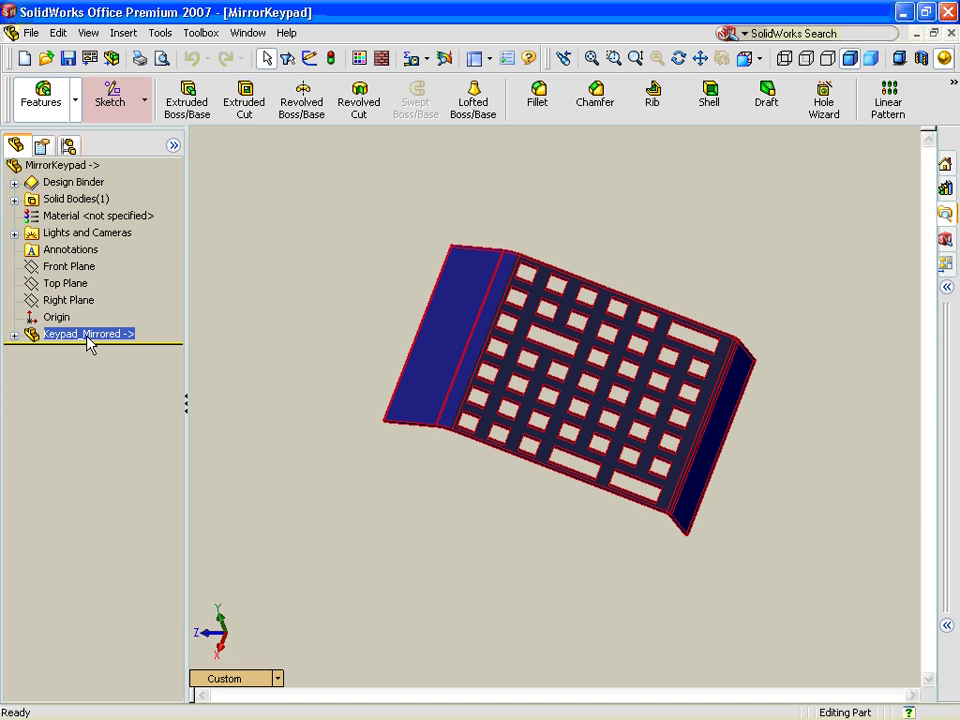
{"action": "left_click", "coordinate": [265, 383]}
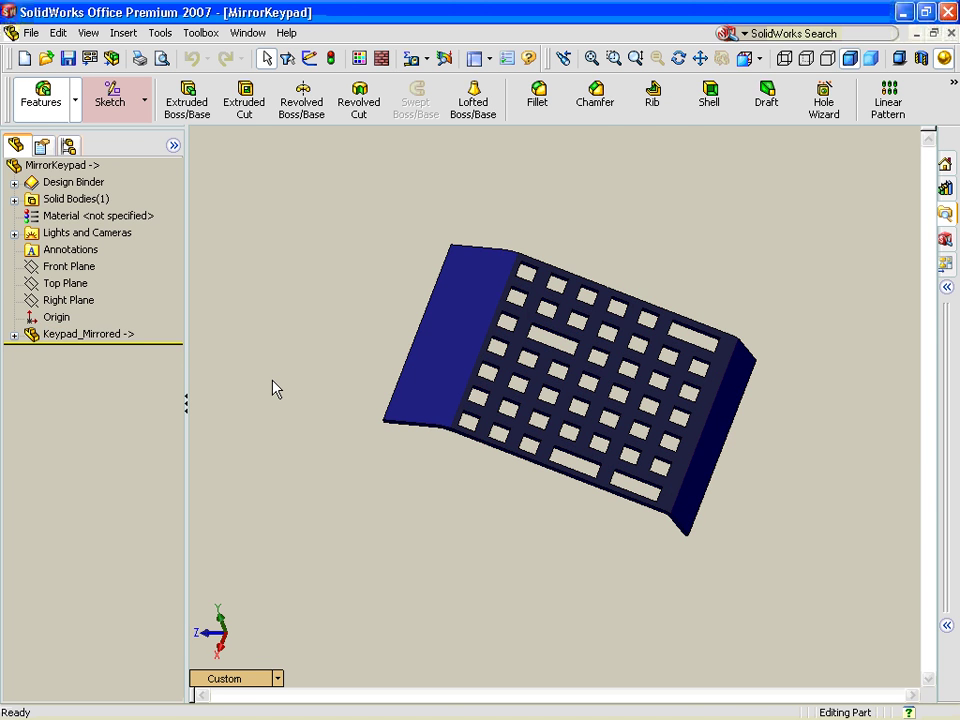
{"action": "key", "text": "ctrl+Tab"}
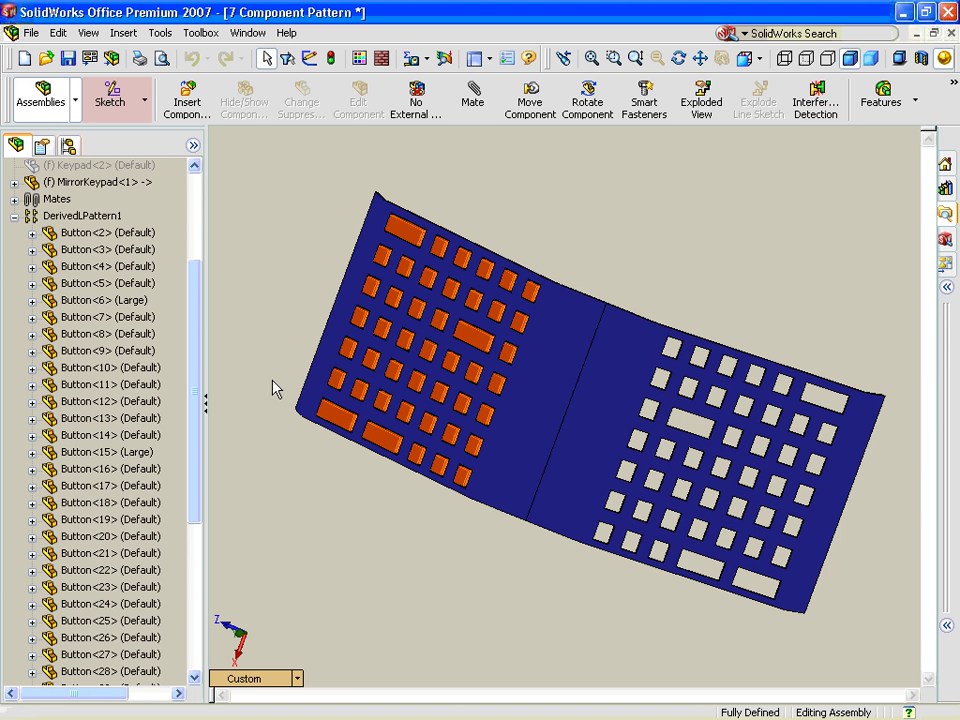
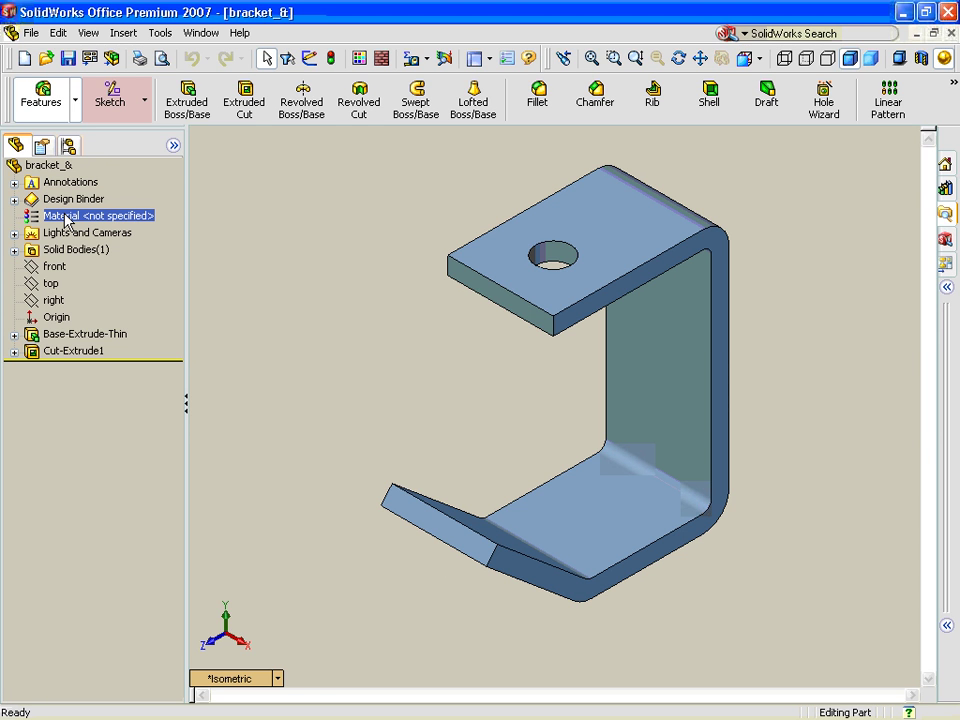
Step: Assign Plain Carbon Steel to the bracket part, then close it with its changes saved
{"action": "right_click", "coordinate": [66, 220]}
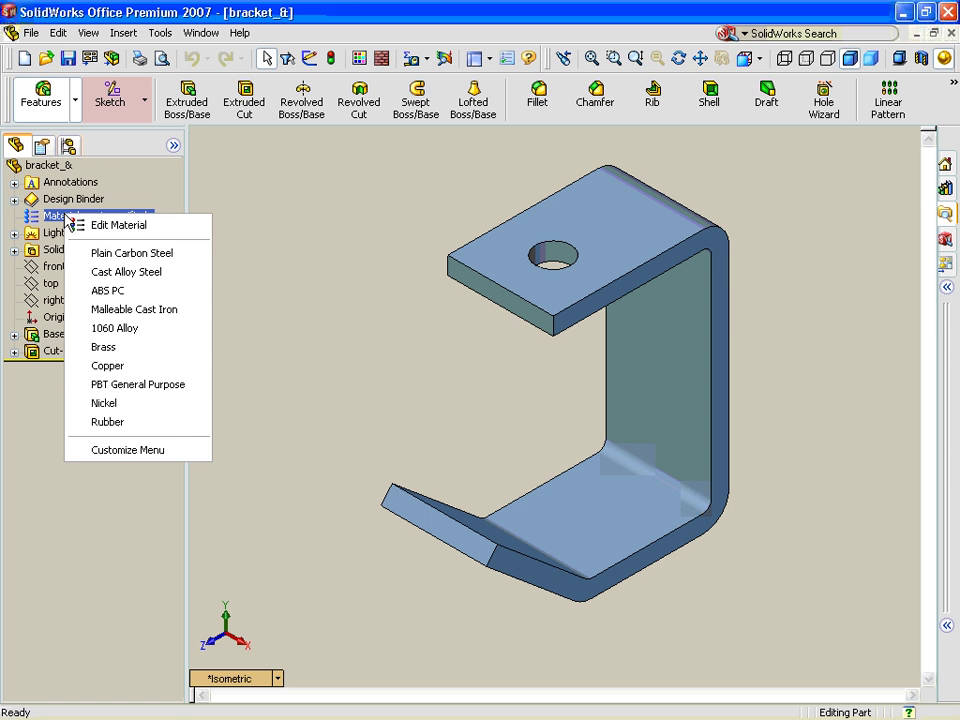
{"action": "left_click", "coordinate": [190, 257]}
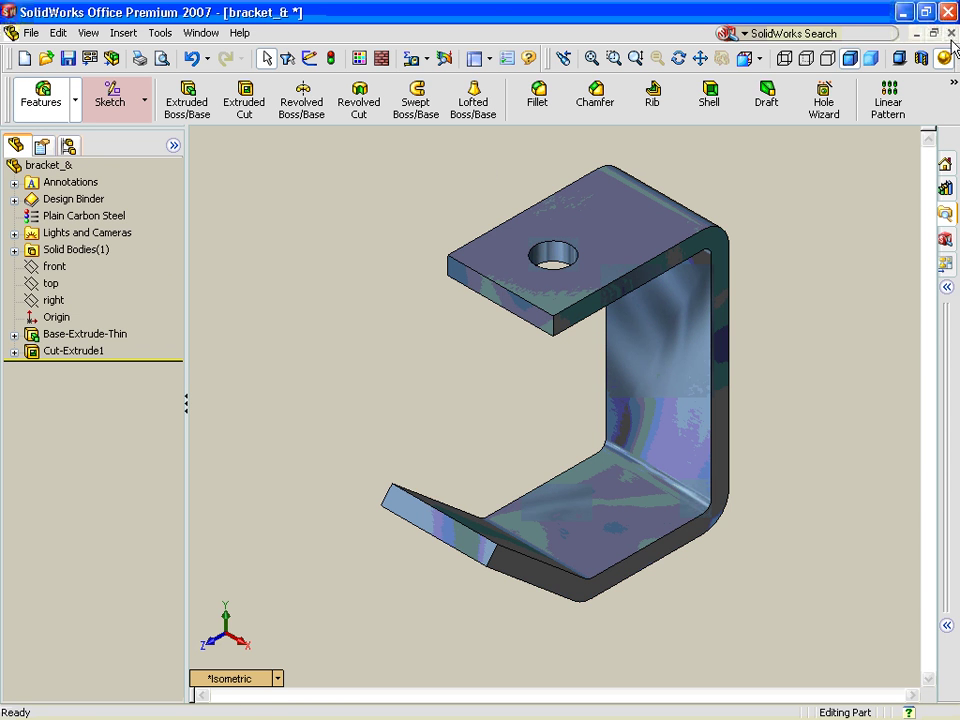
{"action": "left_click", "coordinate": [950, 33]}
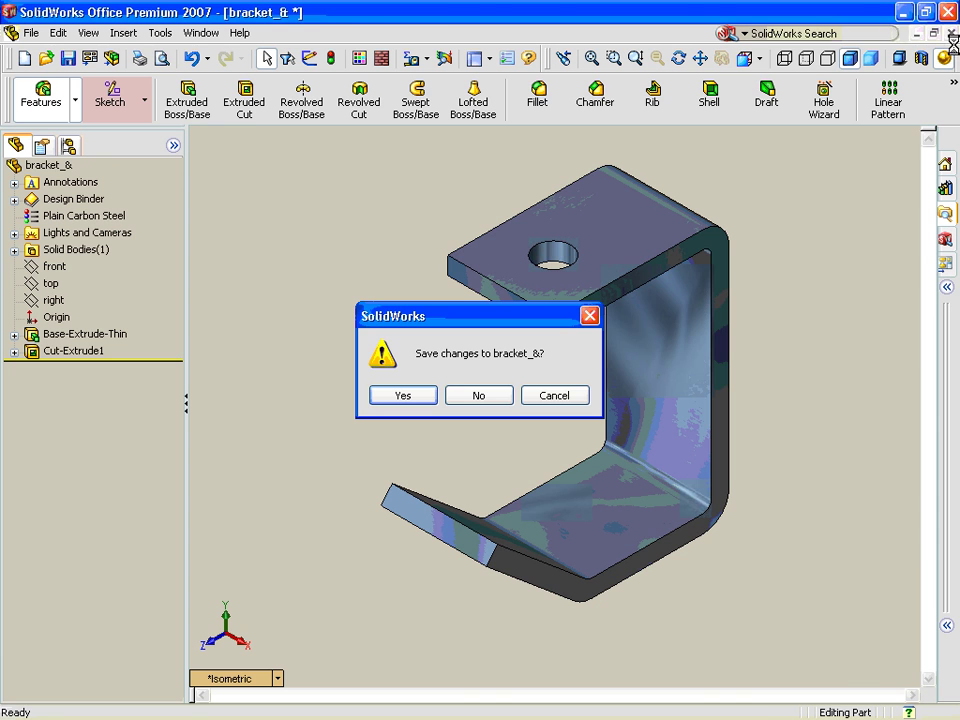
{"action": "key", "text": "Return"}
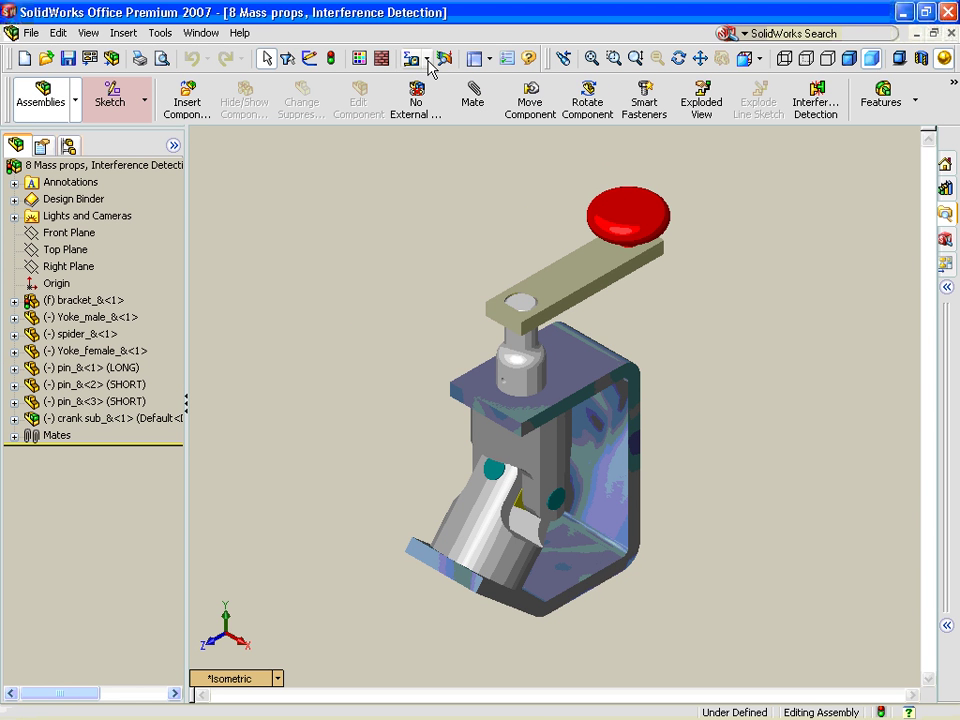
Step: Calculate the mass properties of the whole assembly and close the report
{"action": "left_click", "coordinate": [427, 60]}
{"action": "left_click", "coordinate": [467, 96]}
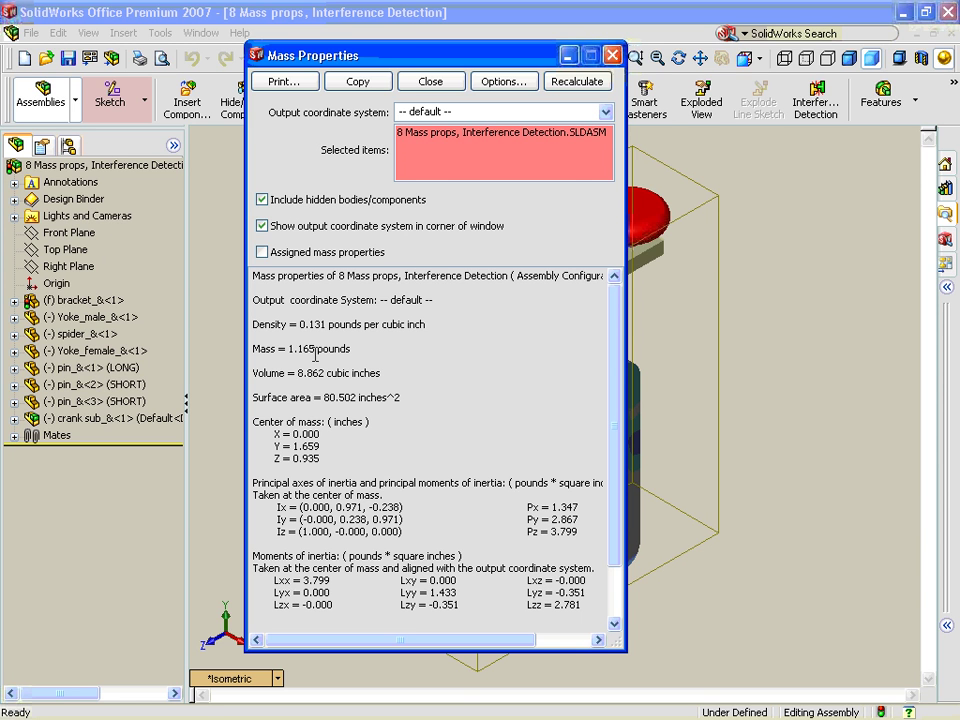
{"action": "left_click", "coordinate": [431, 84]}
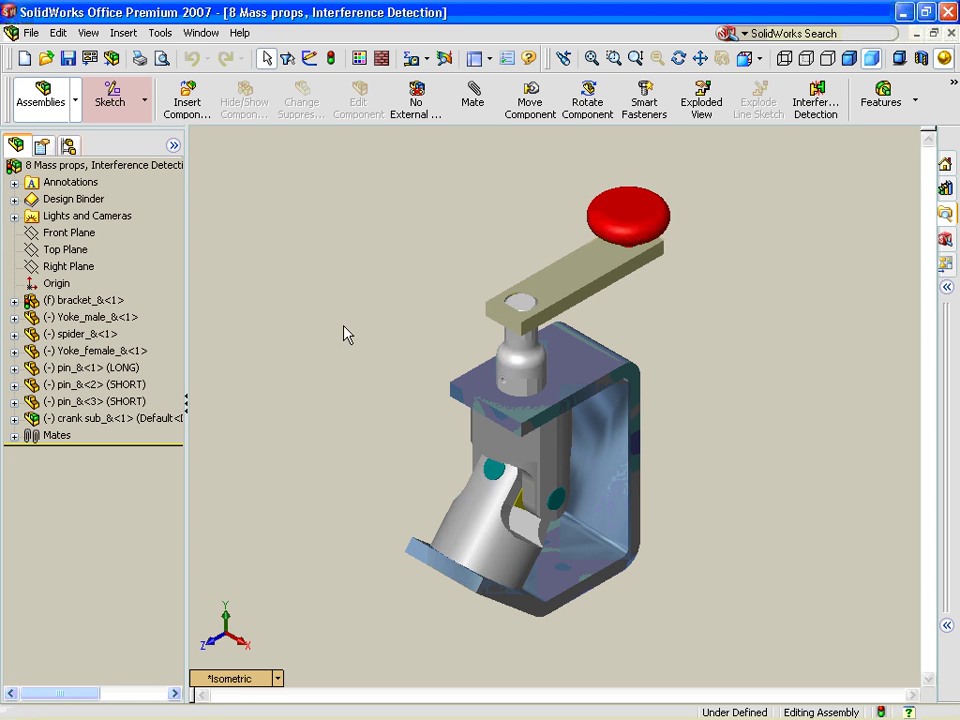
Step: Run interference detection on the whole assembly and highlight each of the found interferences in turn
{"action": "left_click", "coordinate": [160, 32]}
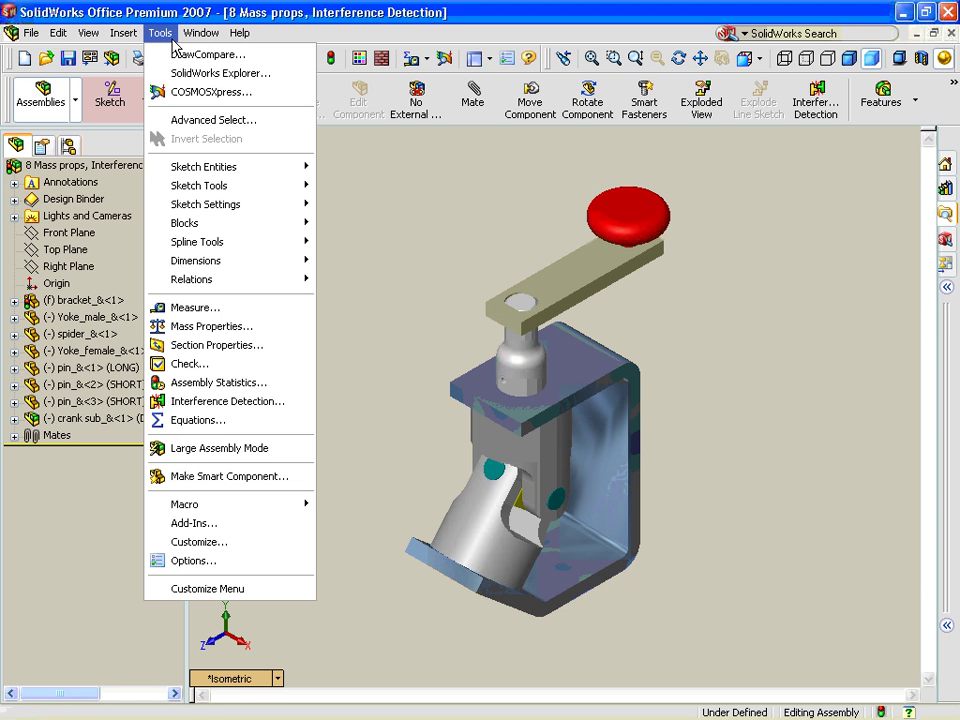
{"action": "left_click", "coordinate": [265, 409]}
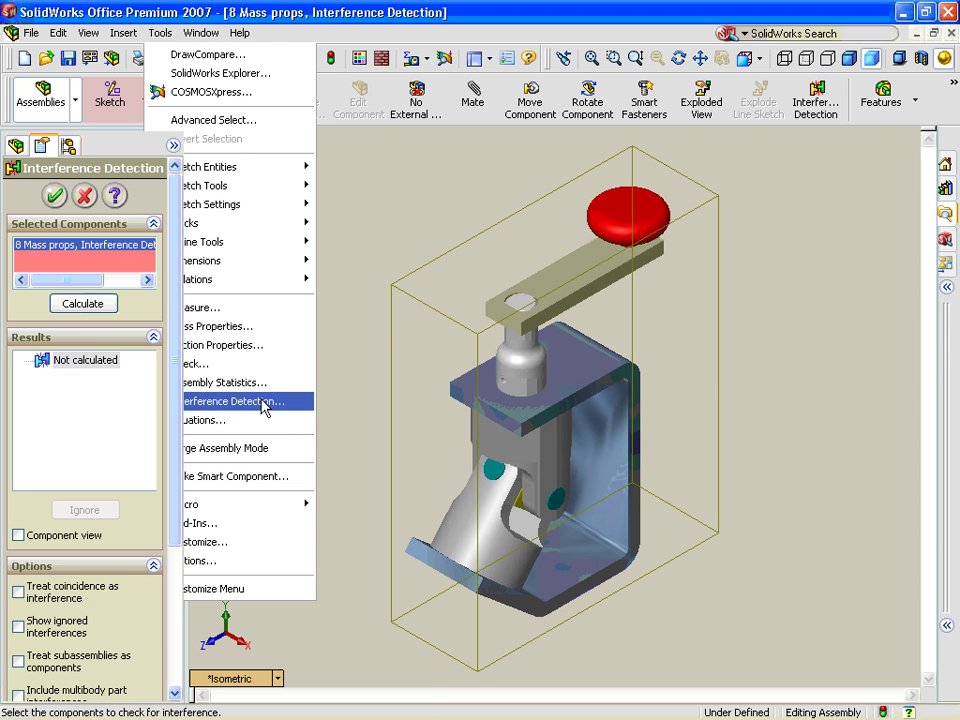
{"action": "left_click", "coordinate": [82, 304]}
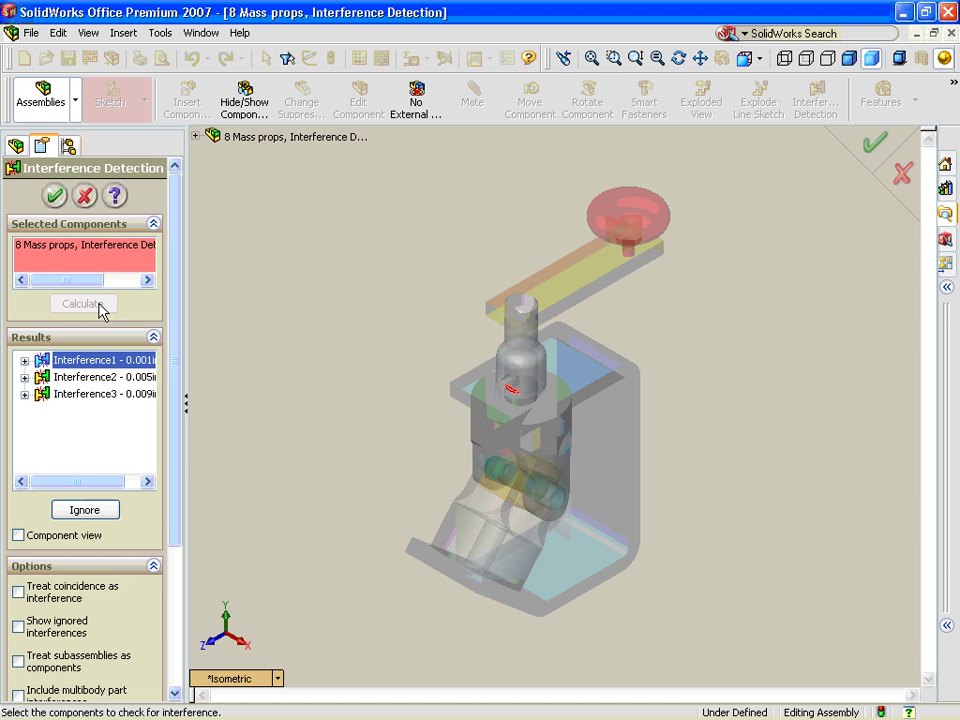
{"action": "scroll", "coordinate": [521, 405], "scroll_direction": "down", "scroll_amount": 10}
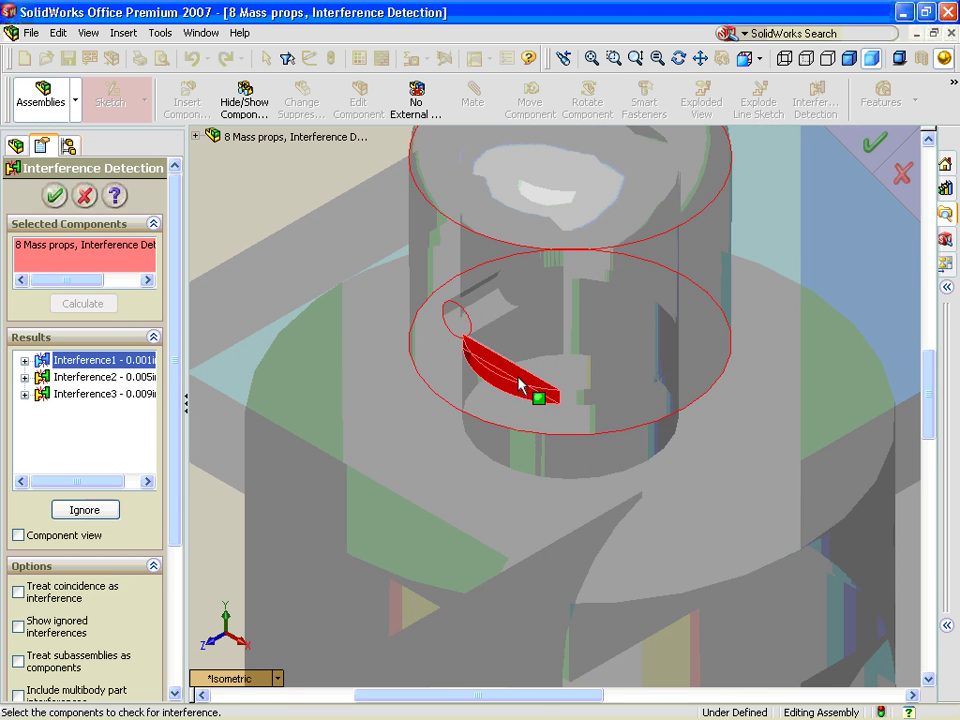
{"action": "left_click", "coordinate": [107, 384]}
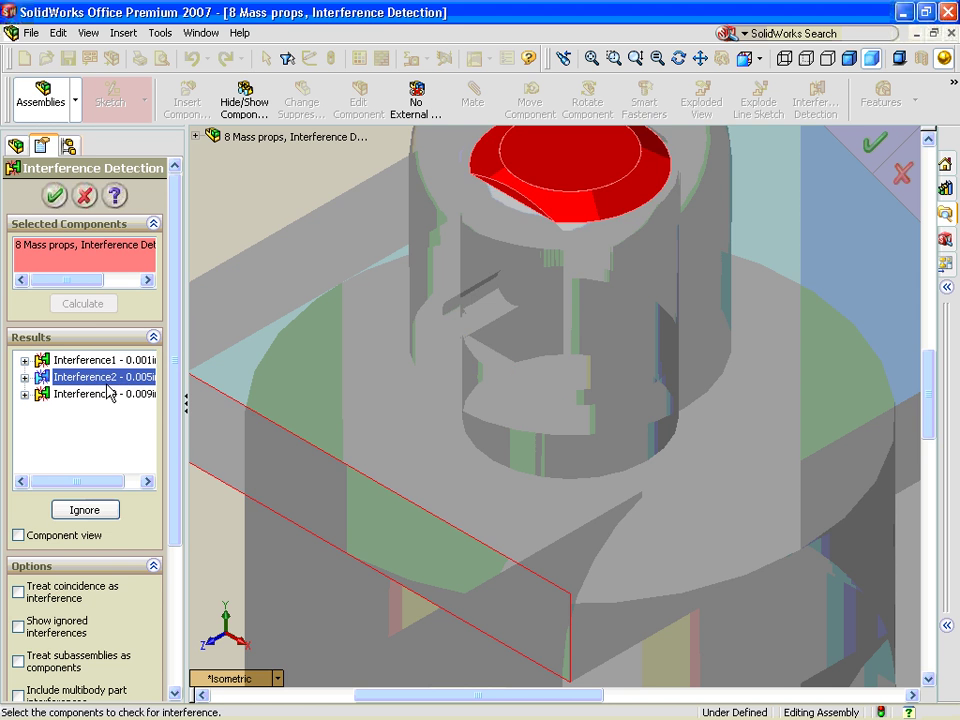
{"action": "left_click", "coordinate": [109, 394]}
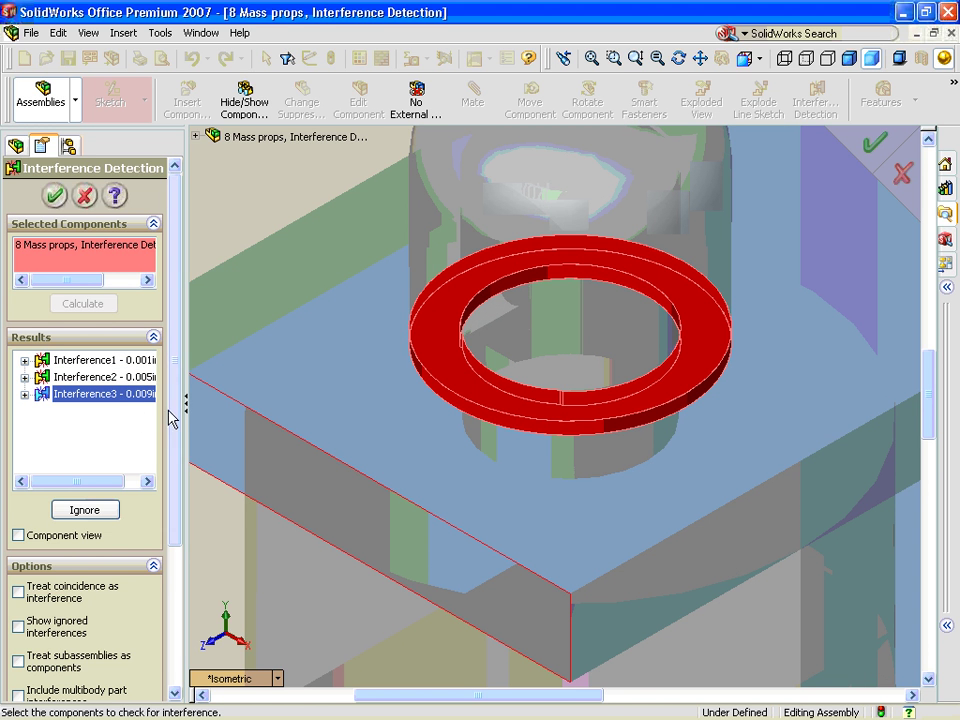
Step: Try out the options Treat coincidence as interference and Make interfering parts transparent, returning each to its original setting
{"action": "left_click_drag", "start_coordinate": [178, 388], "coordinate": [184, 539]}
{"action": "middle_click_drag", "start_coordinate": [414, 375], "coordinate": [421, 450], "text": "ctrl"}
{"action": "scroll", "coordinate": [421, 430], "scroll_direction": "up", "scroll_amount": 2}
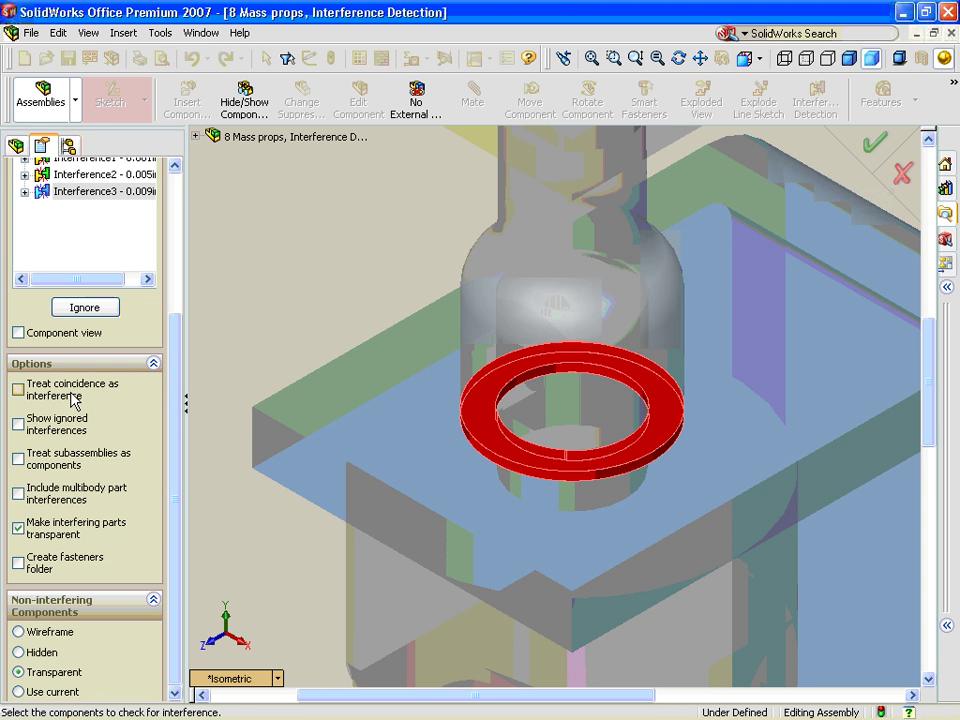
{"action": "left_click", "coordinate": [74, 399]}
{"action": "left_click", "coordinate": [74, 398]}
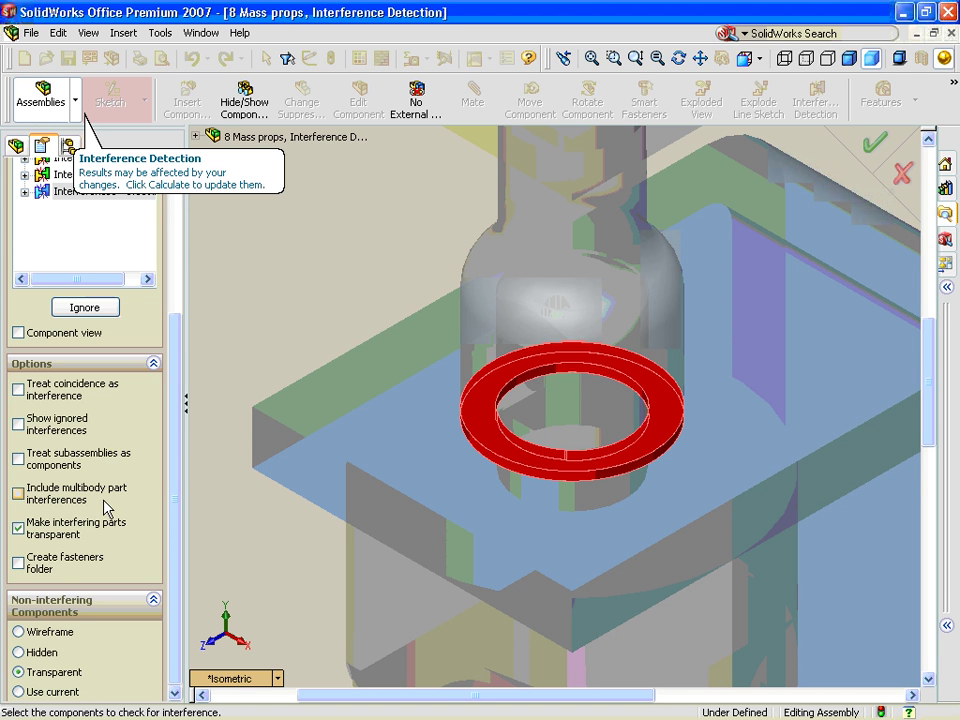
{"action": "left_click", "coordinate": [52, 534]}
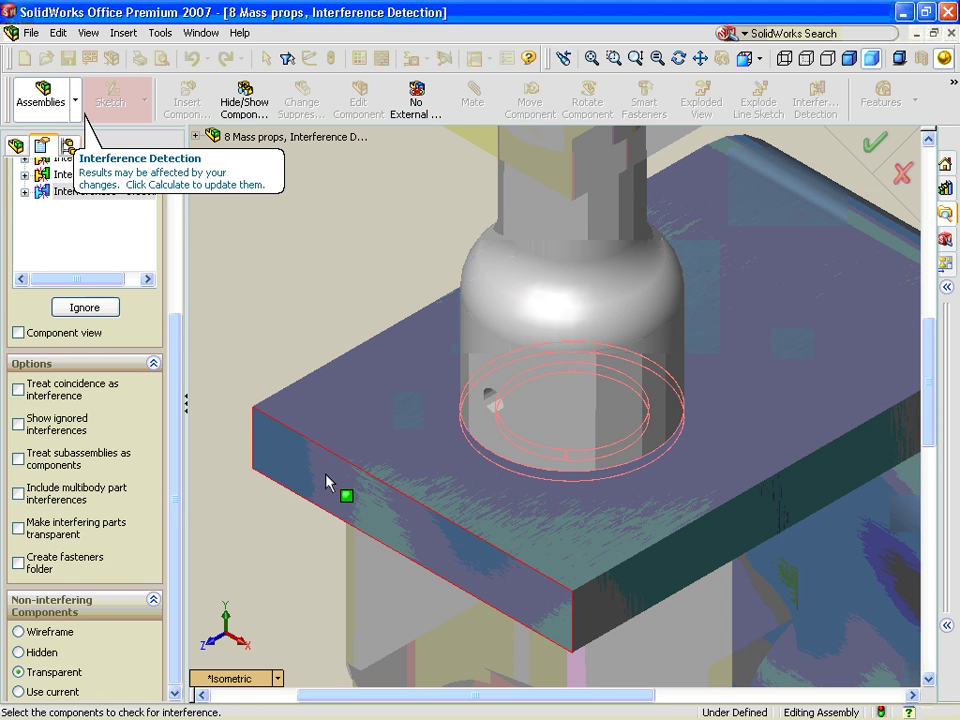
{"action": "left_click", "coordinate": [72, 535]}
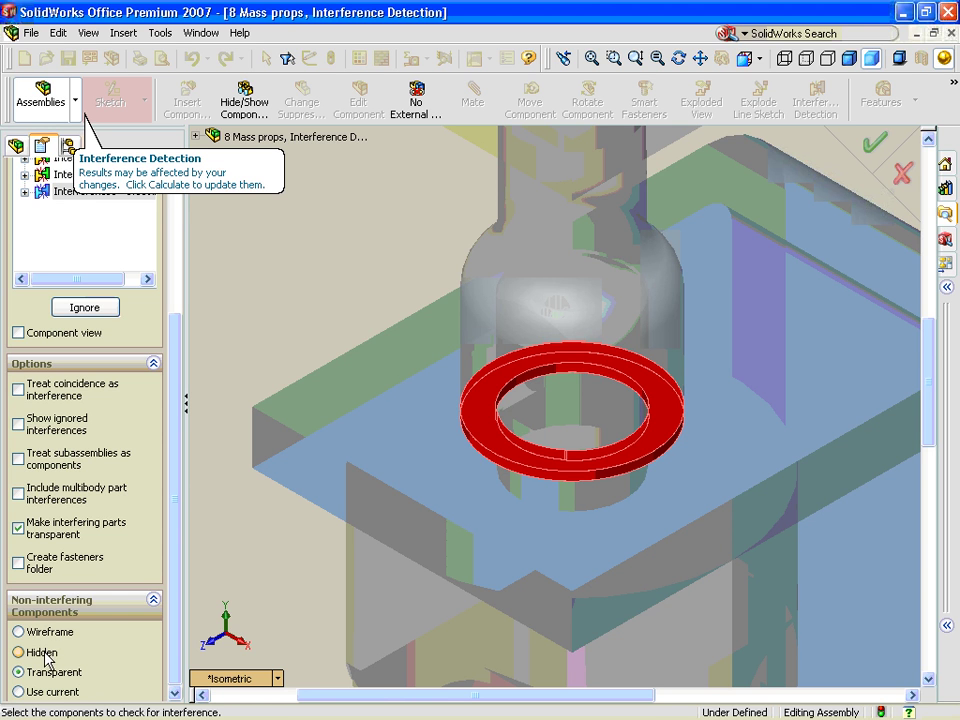
Step: Try the Use current display for non-interfering components, set it to Wireframe, and highlight the second and first interferences
{"action": "left_click", "coordinate": [66, 691]}
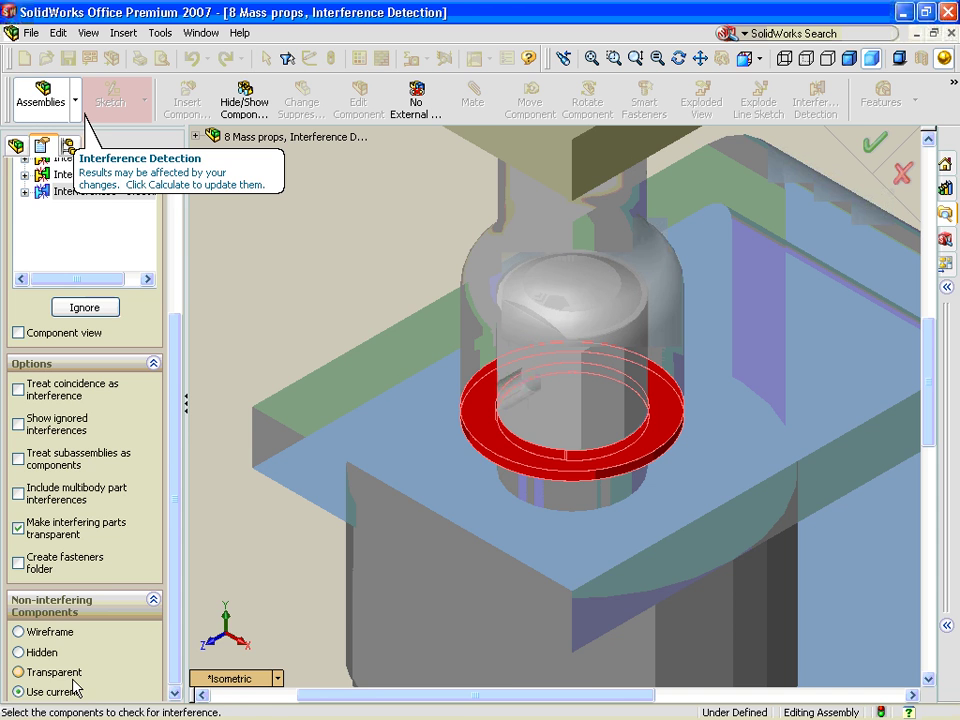
{"action": "left_click", "coordinate": [52, 634]}
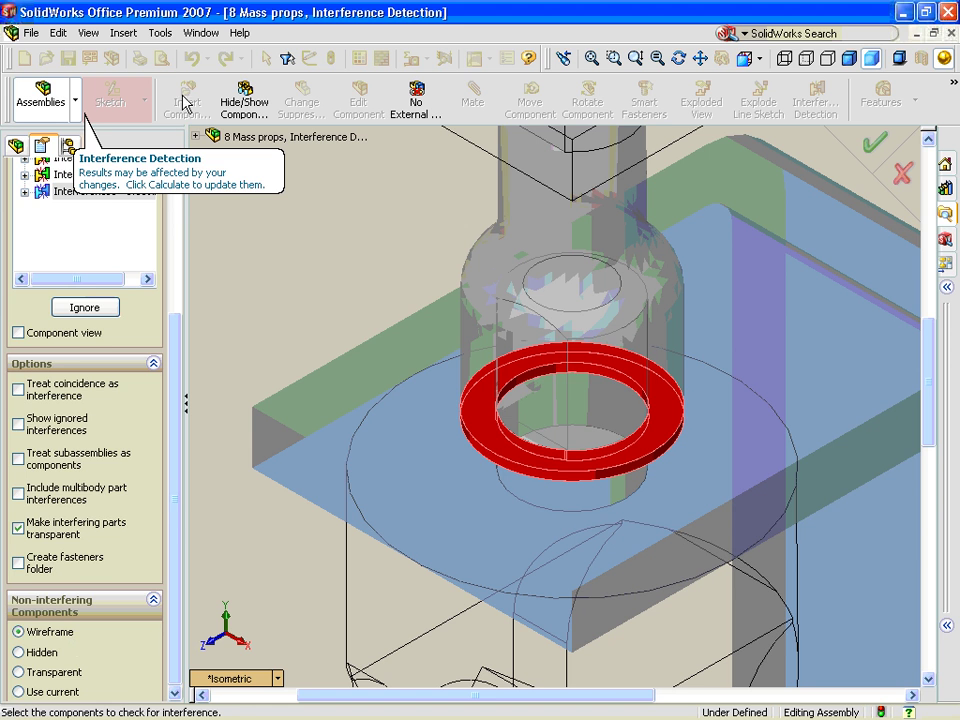
{"action": "scroll", "coordinate": [155, 217], "scroll_direction": "up", "scroll_amount": 5}
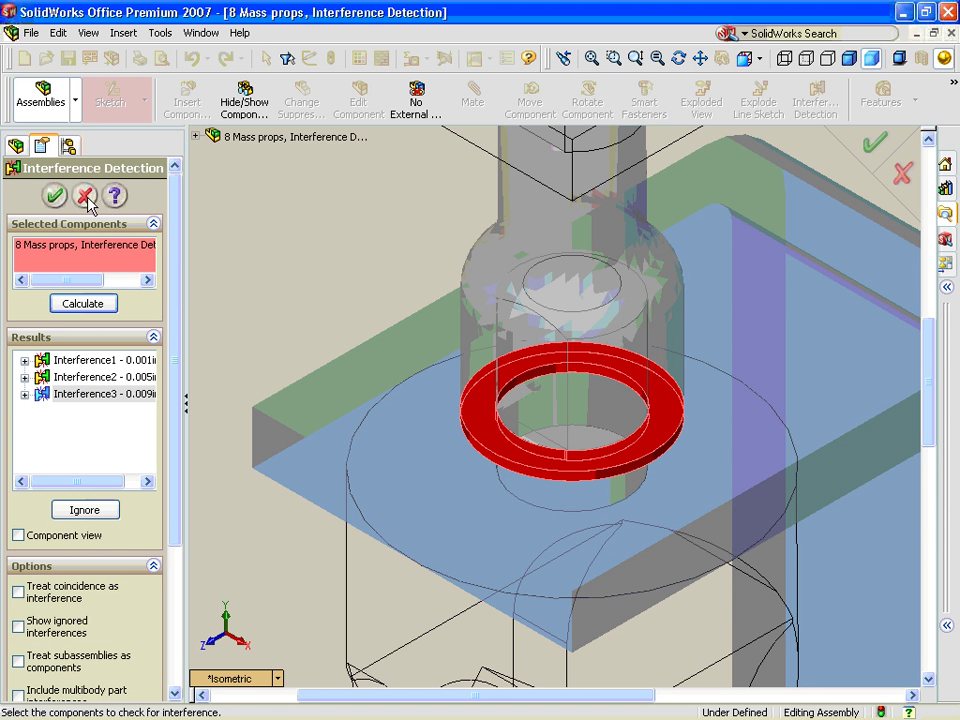
{"action": "left_click", "coordinate": [66, 378]}
{"action": "left_click", "coordinate": [74, 362]}
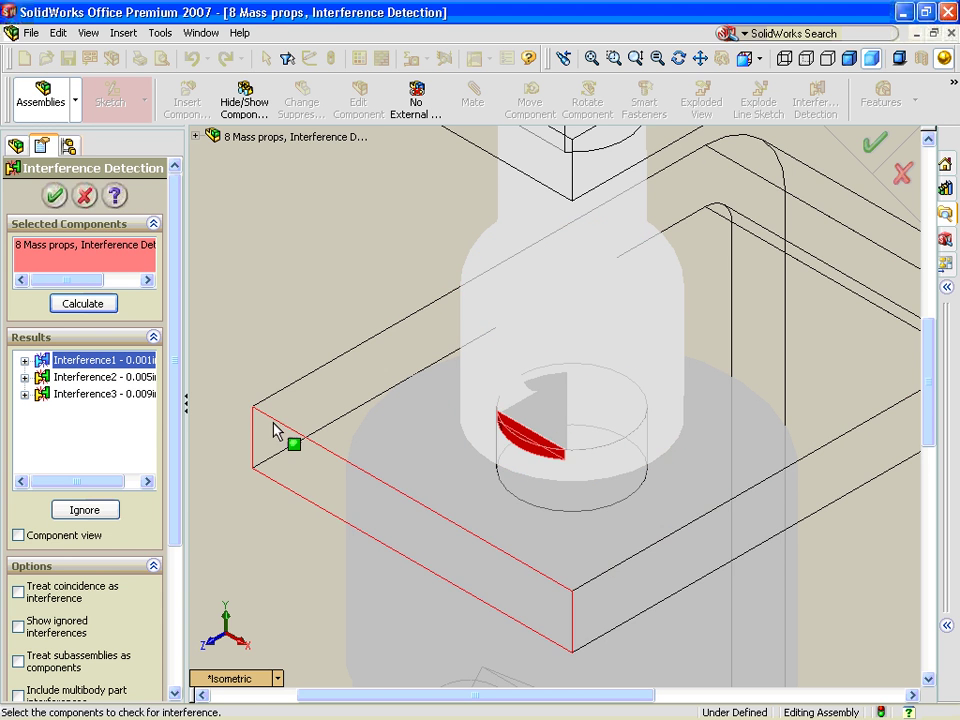
Step: Highlight the third interference, close interference detection, and display the assembly as shaded with edges
{"action": "left_click", "coordinate": [85, 394]}
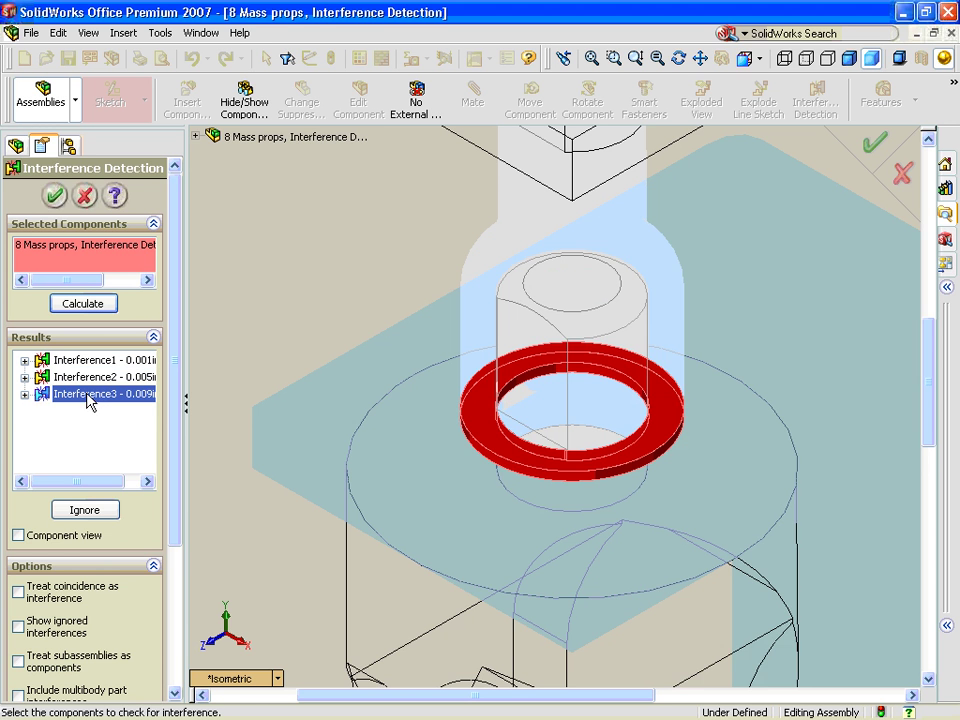
{"action": "left_click", "coordinate": [85, 197]}
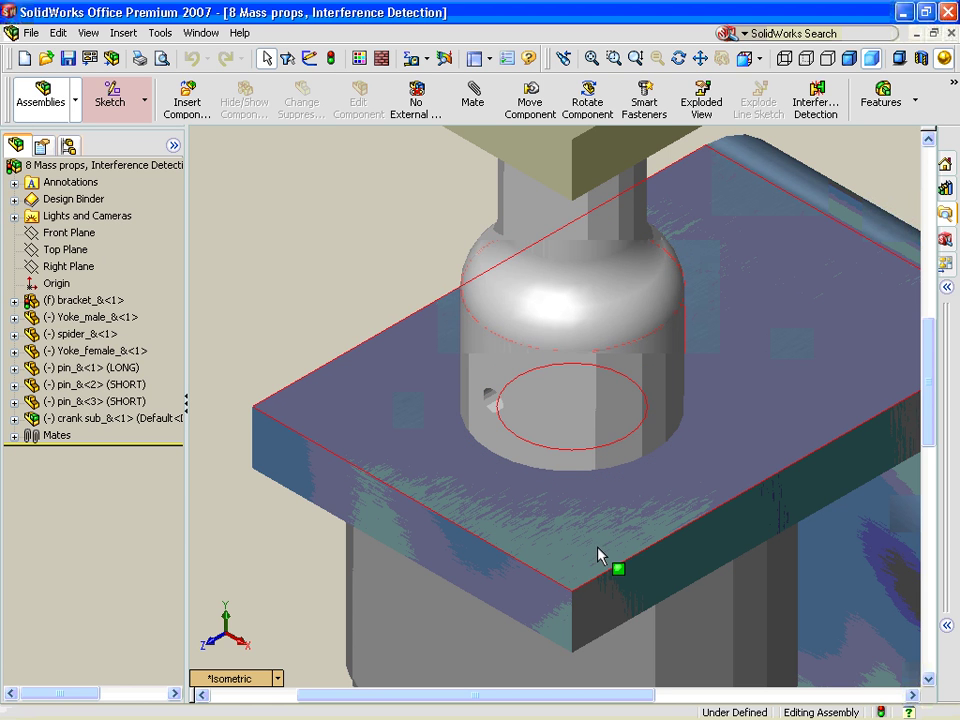
{"action": "left_click", "coordinate": [848, 62]}
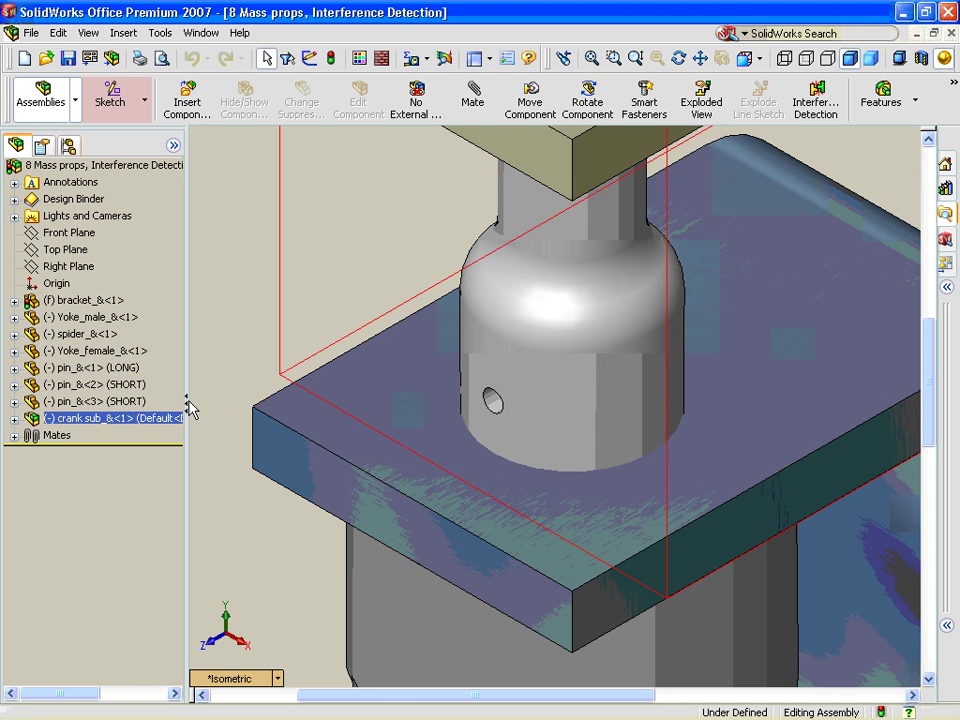
Step: Select the crank shaft and highlight the crank subassembly's mates Concentric7, Parallel2 and Distance1 in turn
{"action": "left_click", "coordinate": [492, 398]}
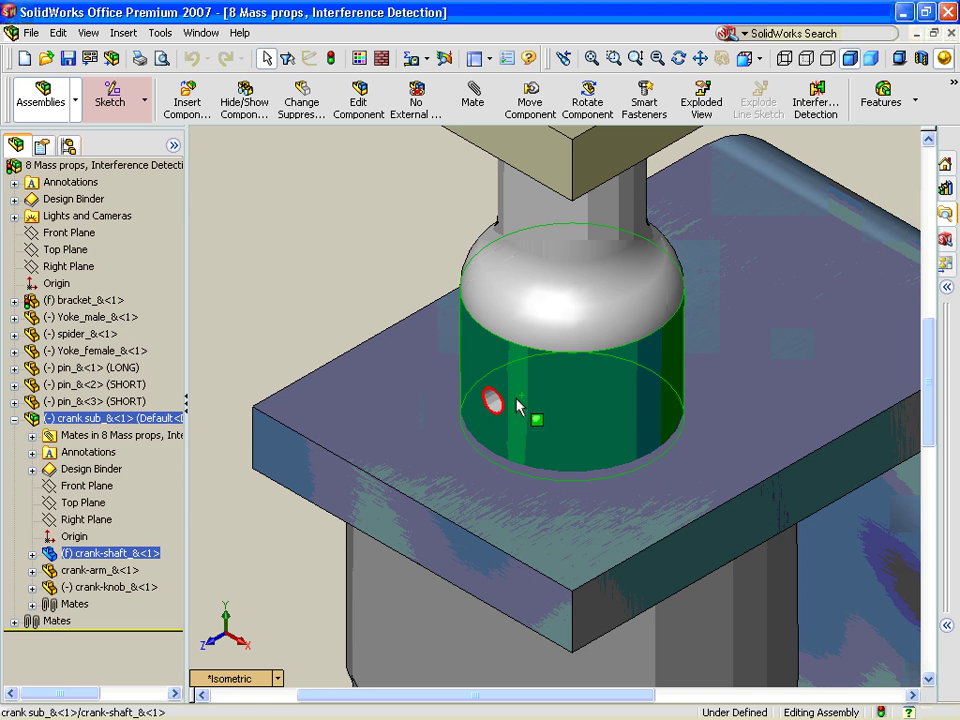
{"action": "left_click", "coordinate": [32, 435]}
{"action": "left_click", "coordinate": [120, 453]}
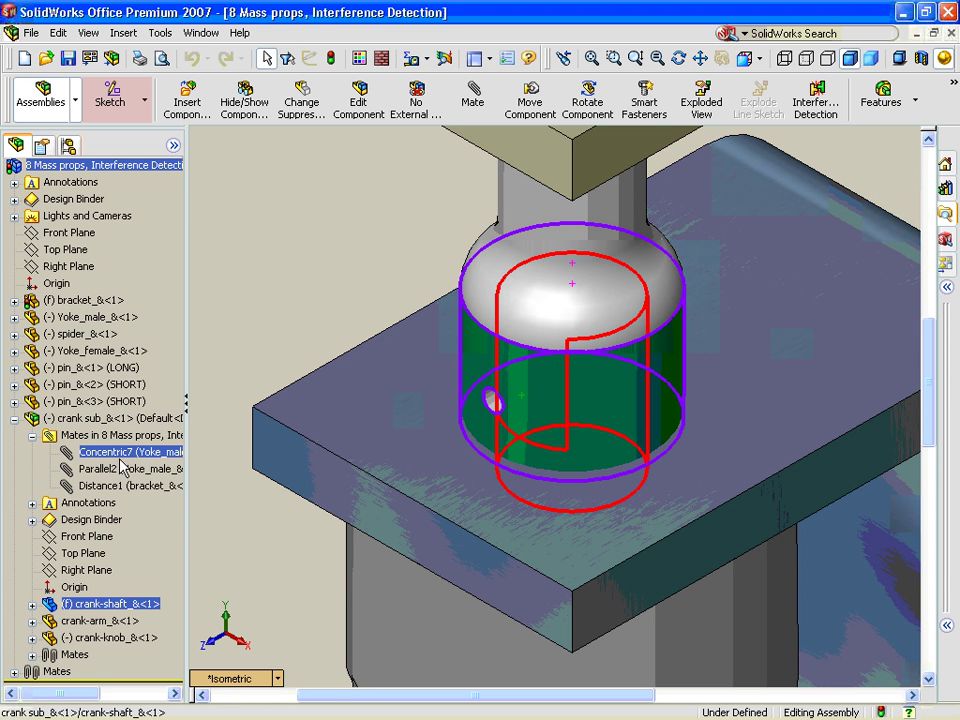
{"action": "left_click", "coordinate": [130, 469]}
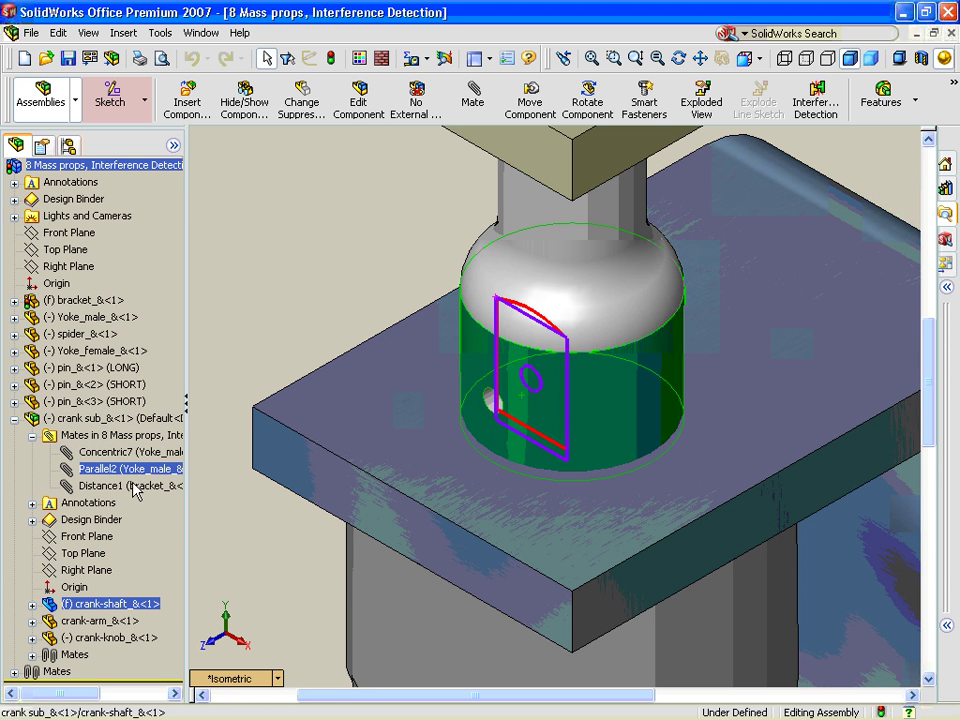
{"action": "left_click", "coordinate": [134, 487]}
Step: Edit the Distance1 mate between the bracket and the crank shaft, flip its dimension direction, and accept the change
{"action": "right_click", "coordinate": [134, 487]}
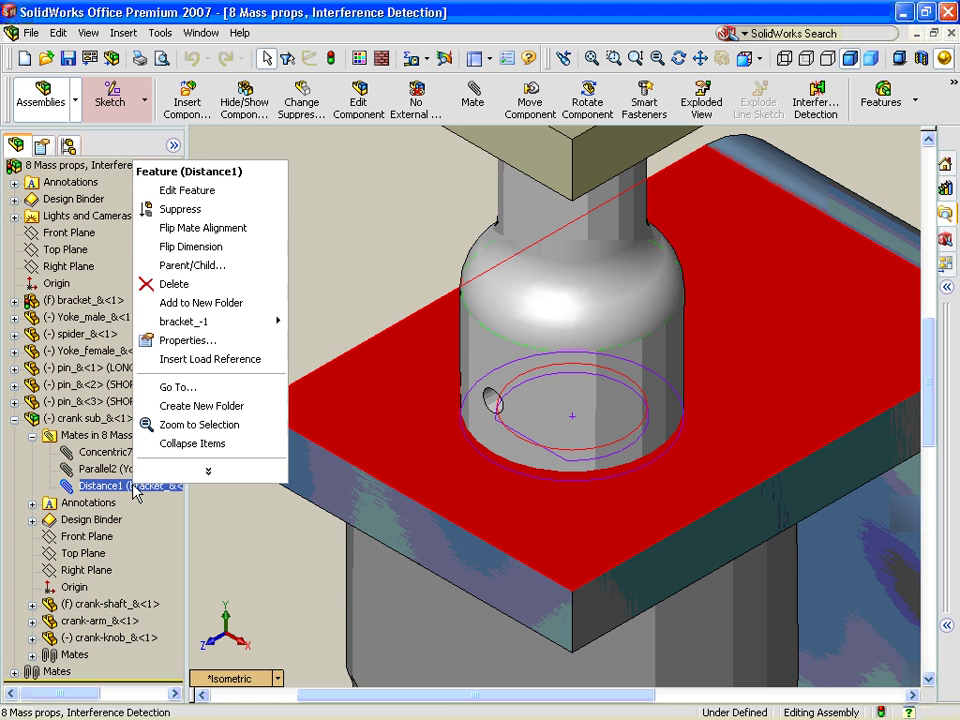
{"action": "left_click", "coordinate": [240, 194]}
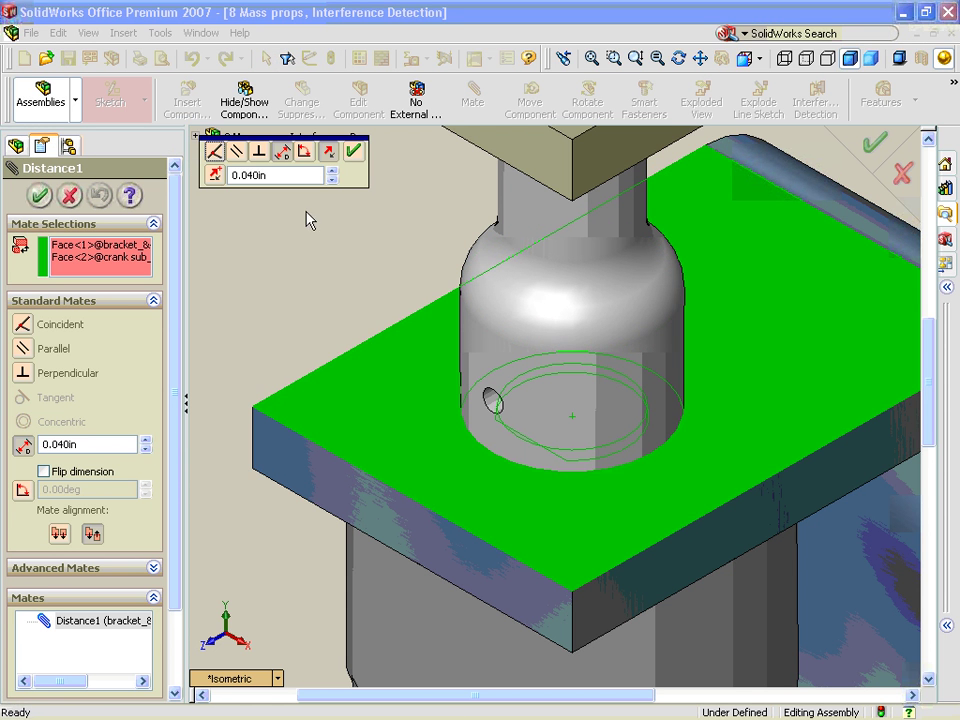
{"action": "key", "text": "space"}
{"action": "double_click", "coordinate": [345, 326]}
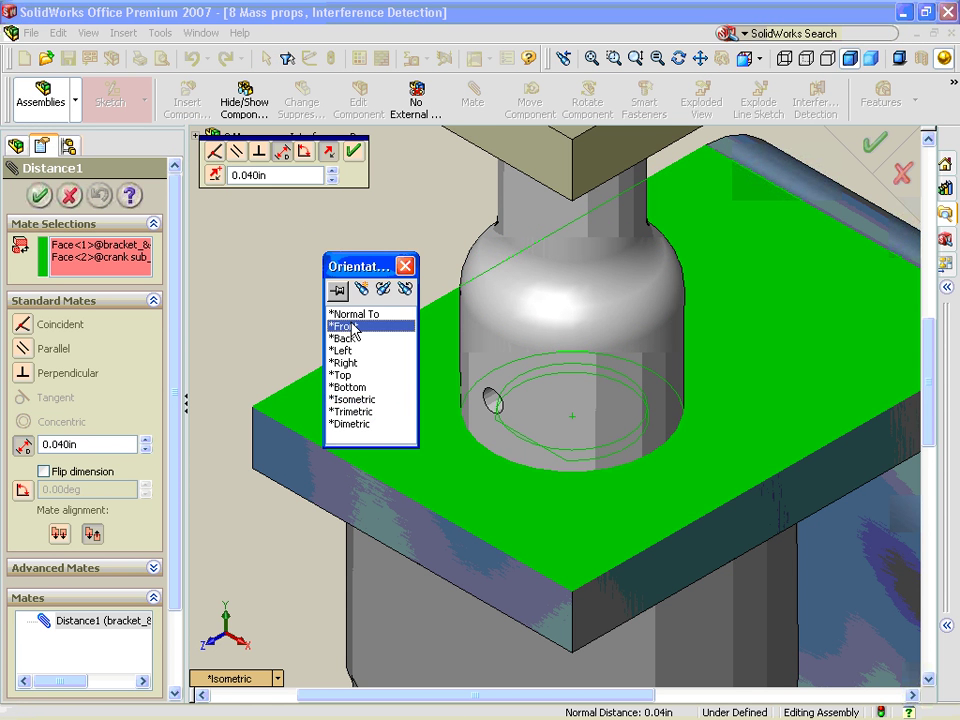
{"action": "scroll", "coordinate": [449, 378], "scroll_direction": "down", "scroll_amount": 5}
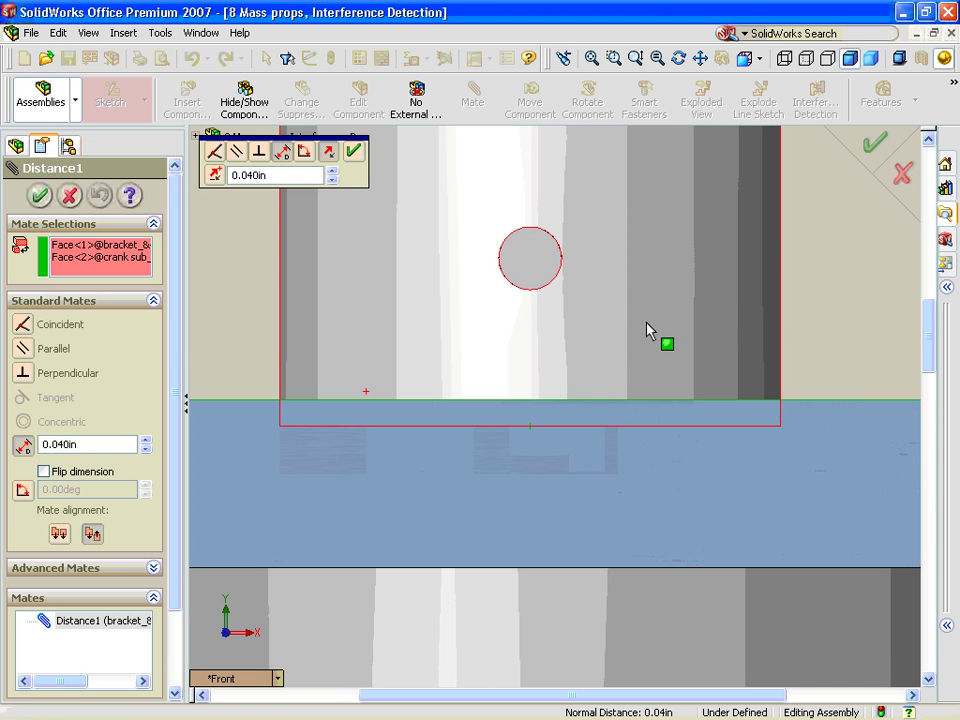
{"action": "left_click_drag", "start_coordinate": [96, 444], "coordinate": [46, 447]}
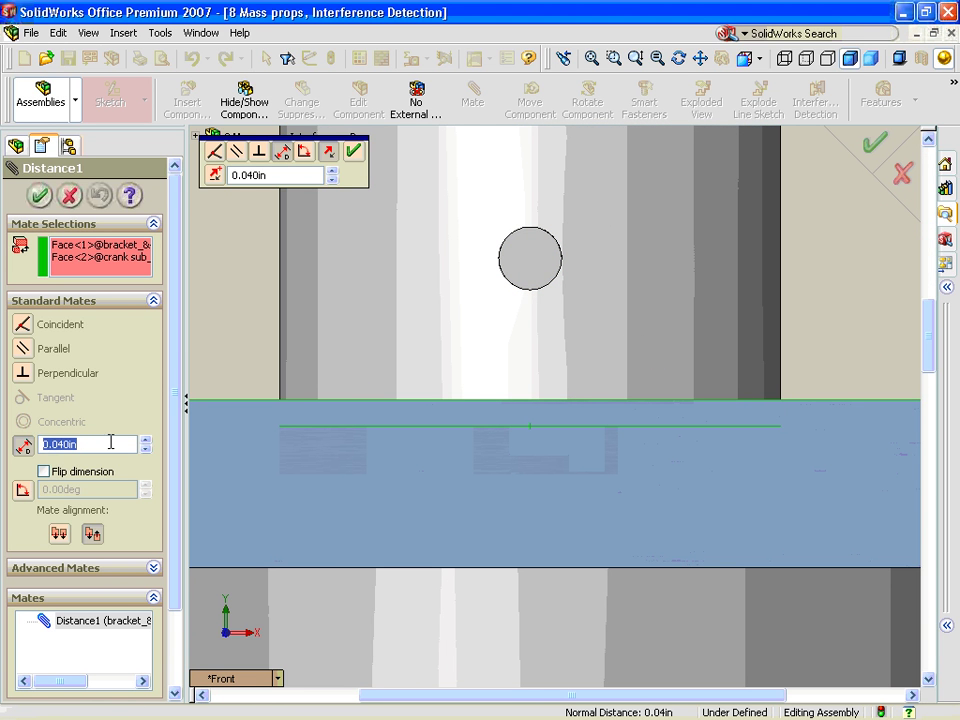
{"action": "left_click", "coordinate": [111, 443]}
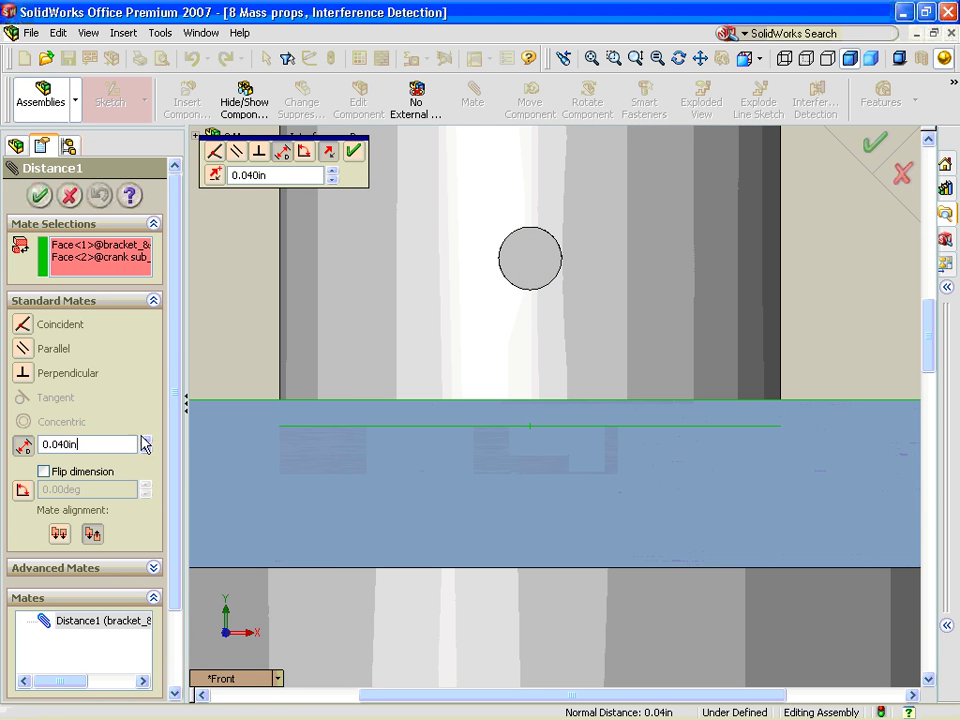
{"action": "left_click", "coordinate": [97, 481]}
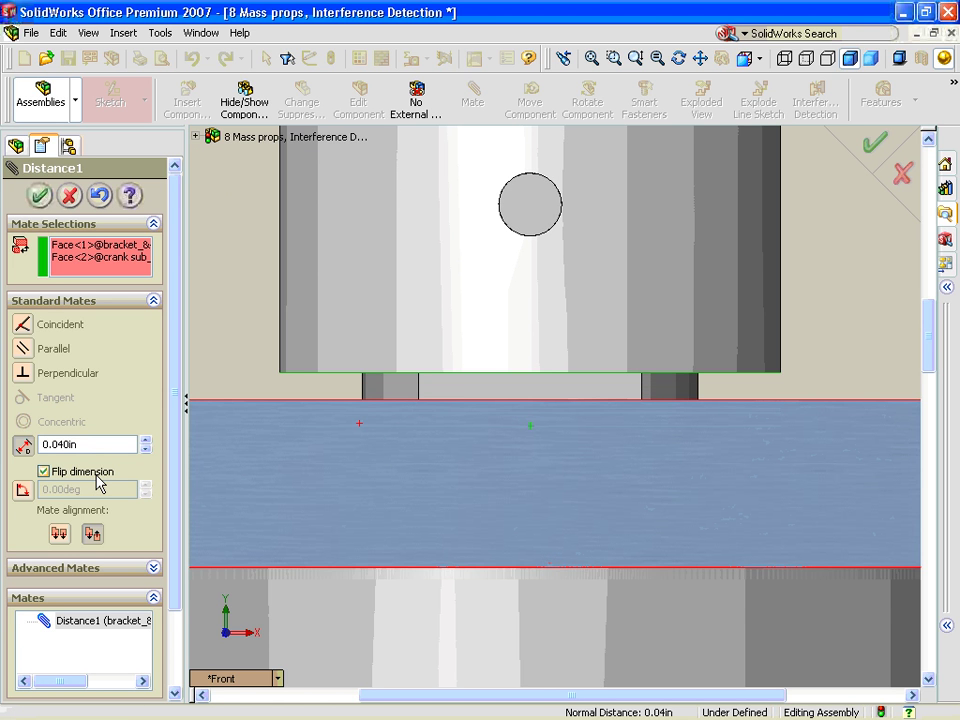
{"action": "left_click", "coordinate": [866, 156]}
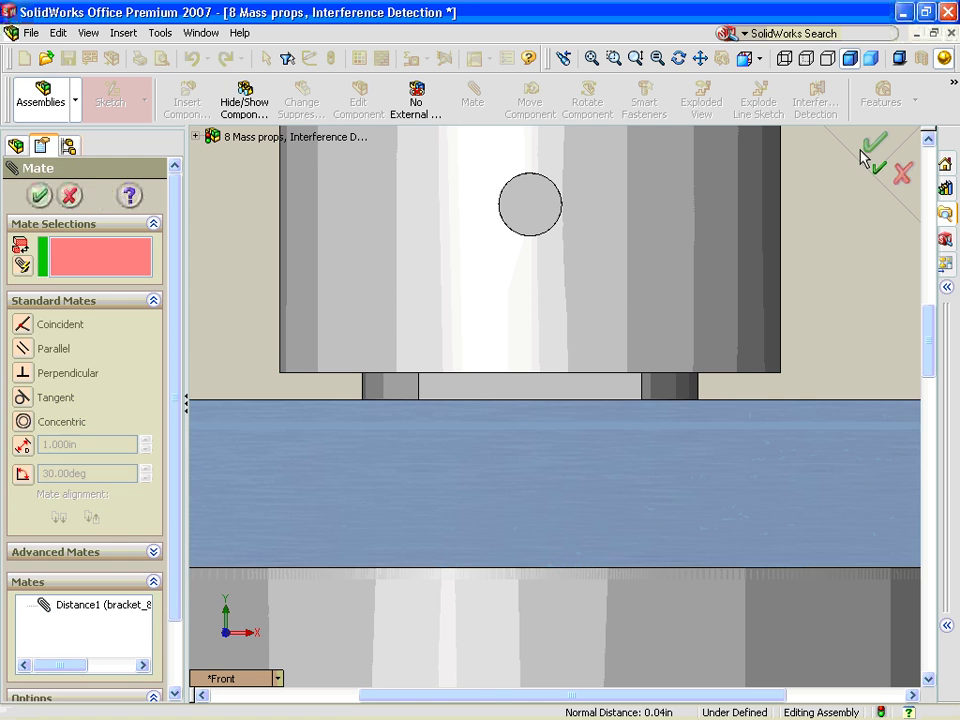
{"action": "key", "text": "Escape"}
Step: Rerun interference detection on the whole assembly from the isometric view and look over its options before closing it
{"action": "key", "text": "space"}
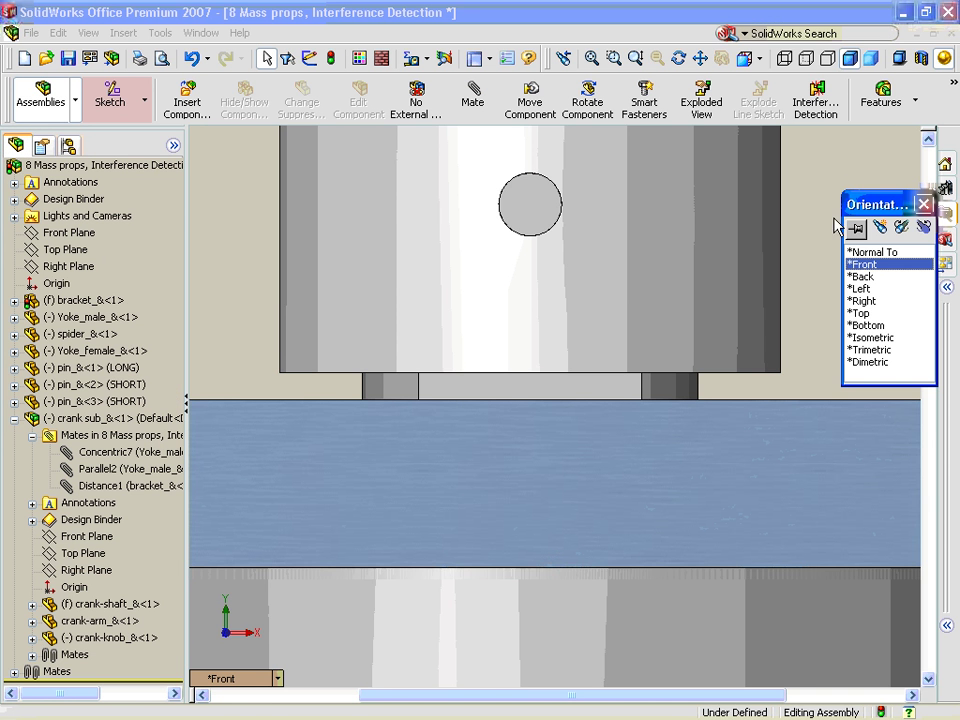
{"action": "left_click", "coordinate": [872, 337]}
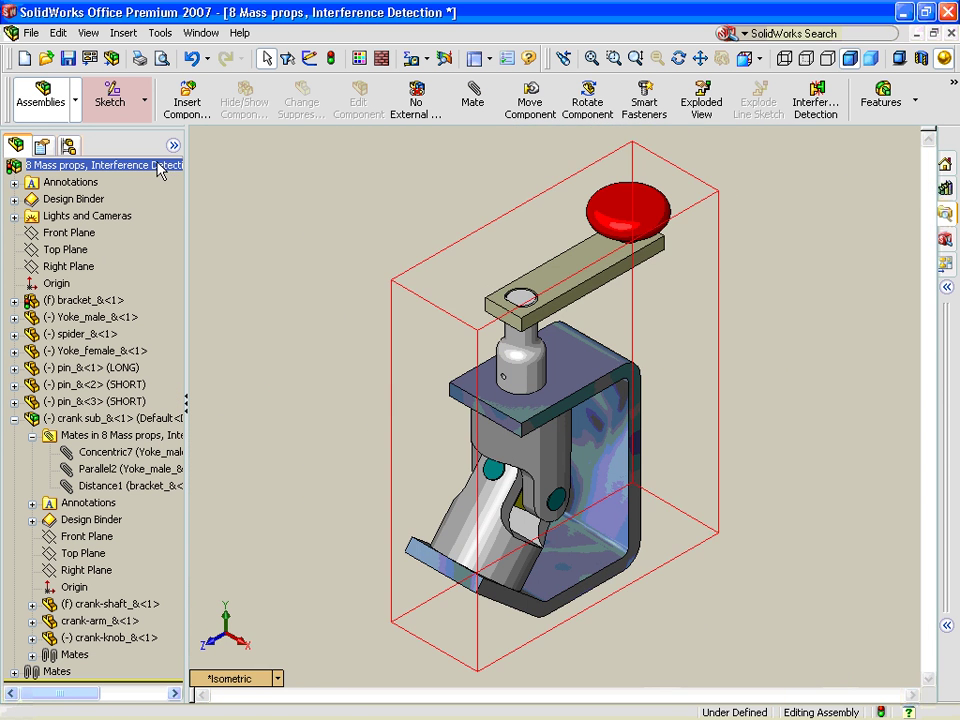
{"action": "left_click", "coordinate": [160, 32]}
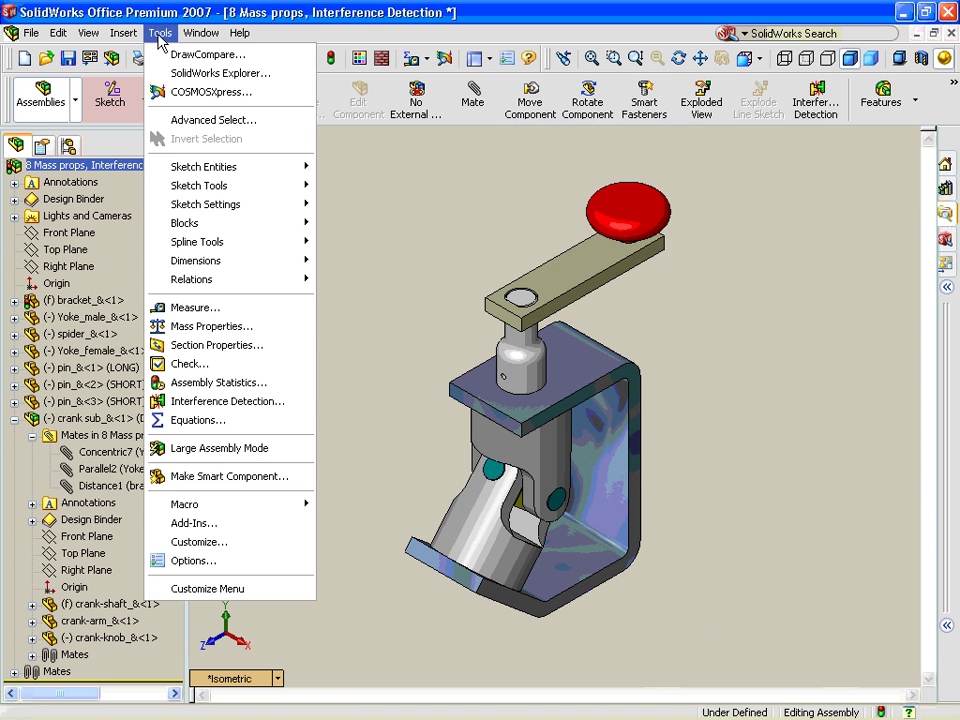
{"action": "left_click", "coordinate": [272, 401]}
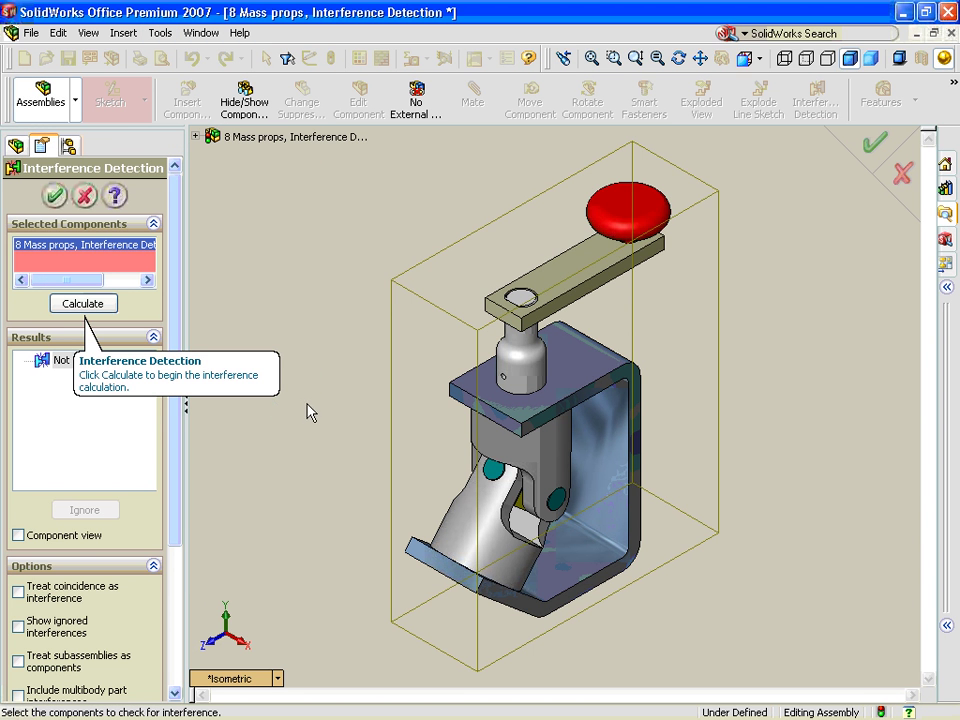
{"action": "left_click", "coordinate": [92, 304]}
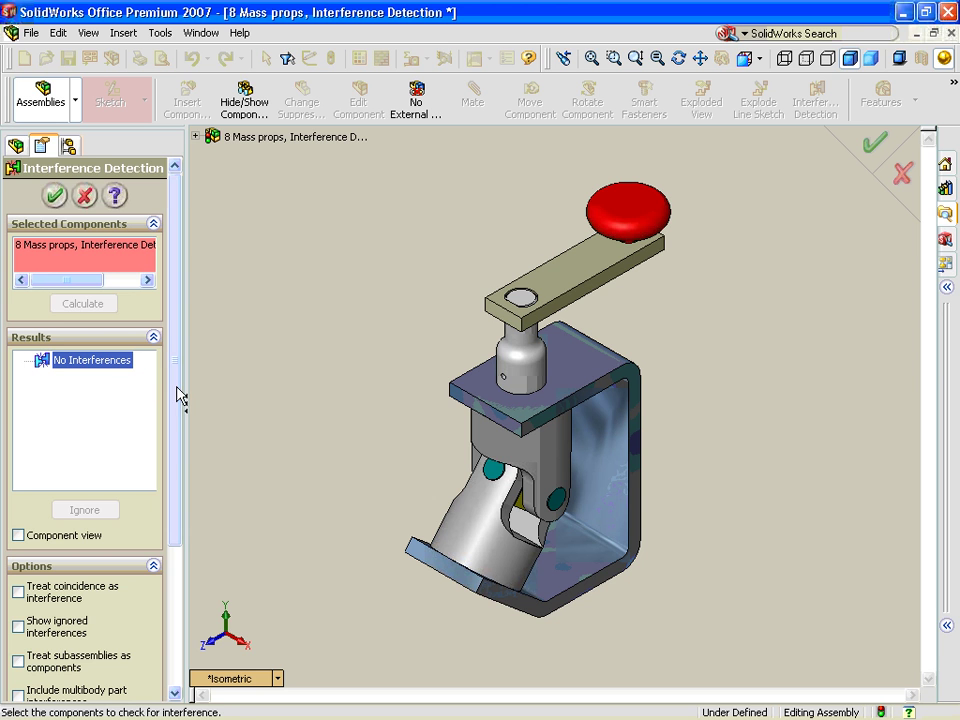
{"action": "left_click_drag", "start_coordinate": [175, 382], "coordinate": [180, 523]}
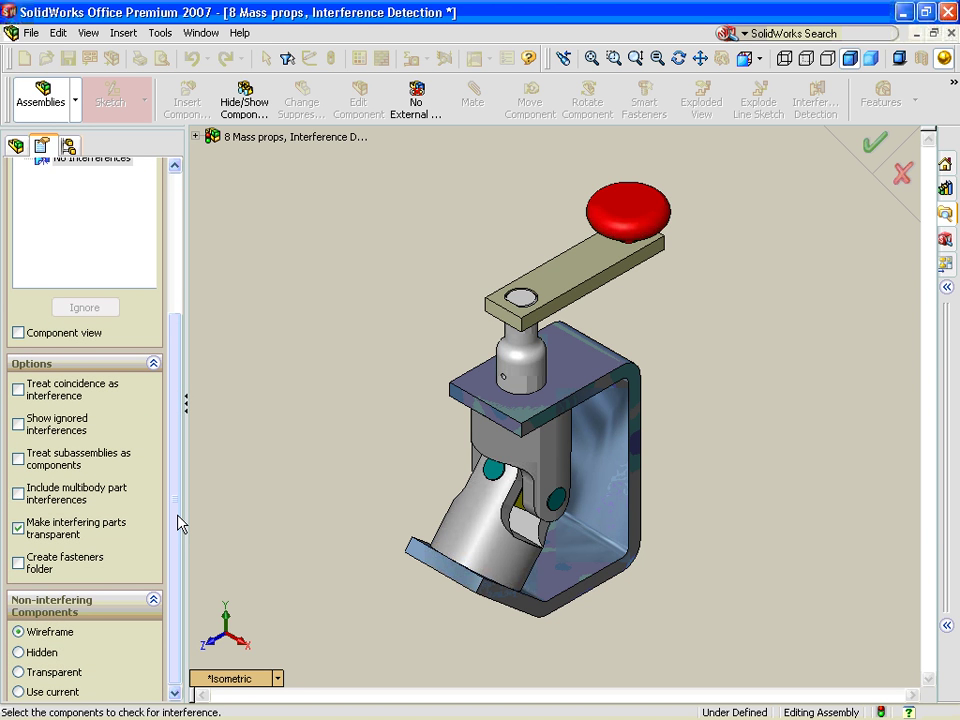
{"action": "left_click", "coordinate": [175, 303]}
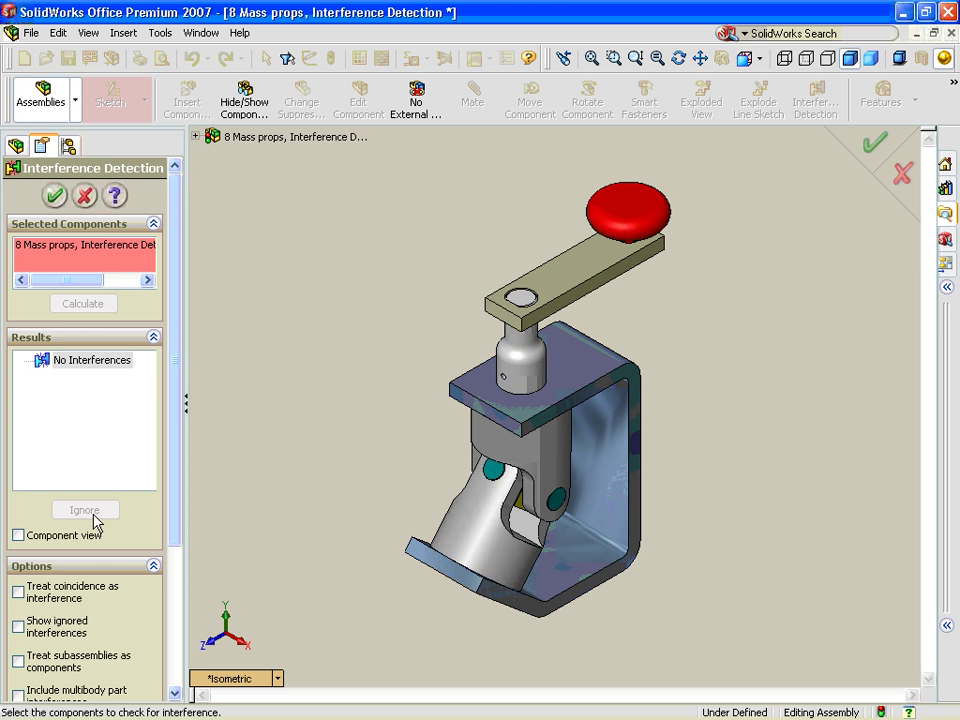
{"action": "left_click", "coordinate": [54, 195]}
Step: Turn the crank by its knob, using Move Component with Collision Detection between all components and Stop at collision
{"action": "left_click_drag", "start_coordinate": [590, 224], "coordinate": [615, 197]}
{"action": "left_click", "coordinate": [681, 251]}
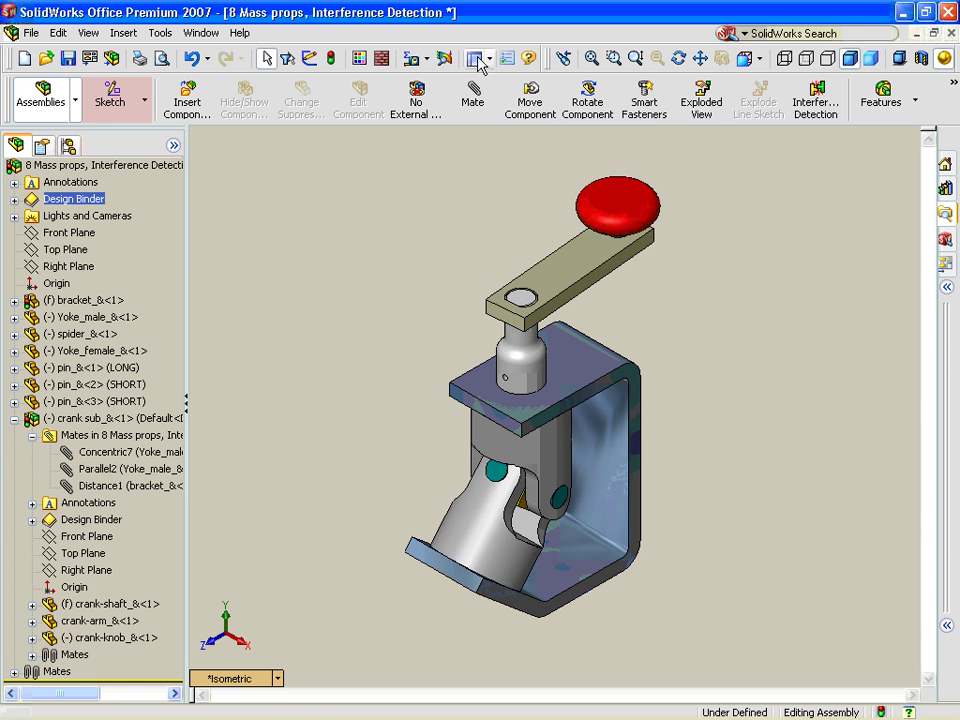
{"action": "left_click", "coordinate": [532, 101]}
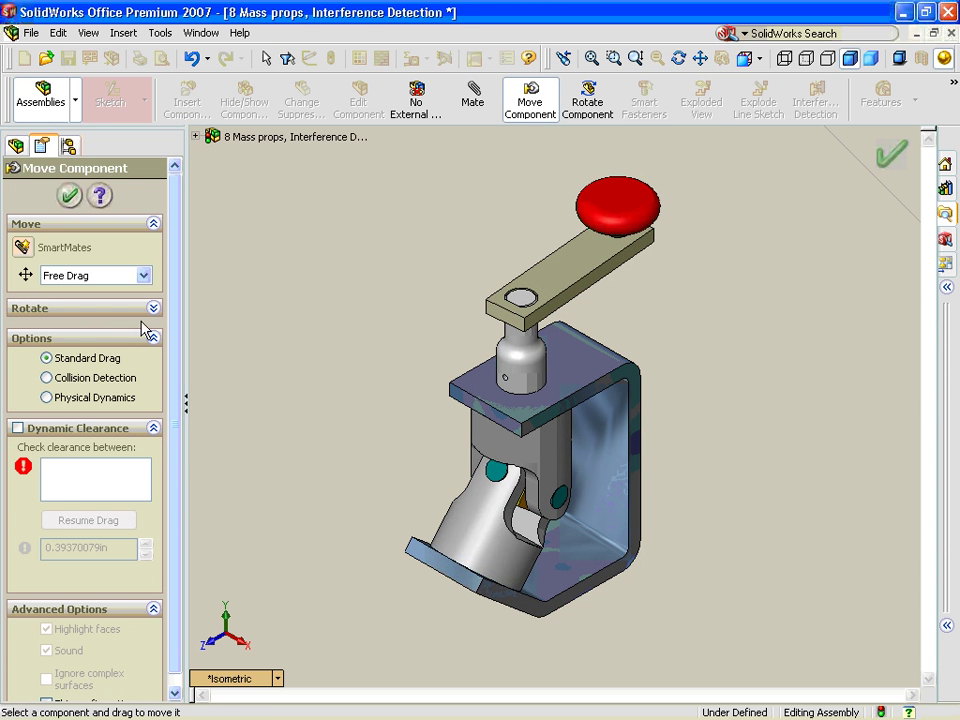
{"action": "left_click", "coordinate": [78, 380]}
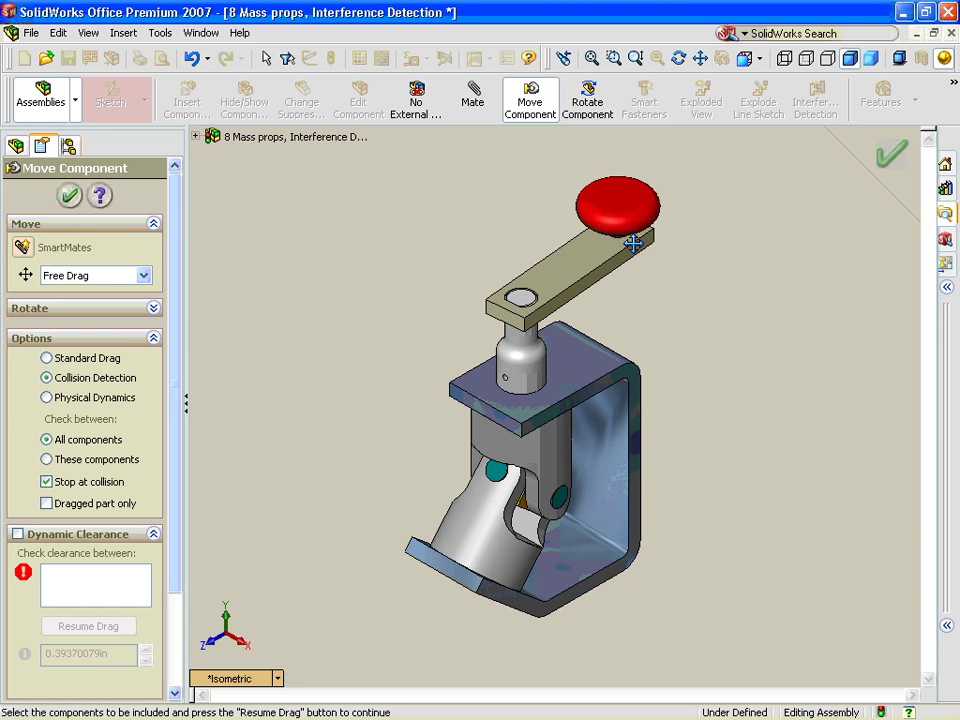
{"action": "left_click", "coordinate": [626, 199]}
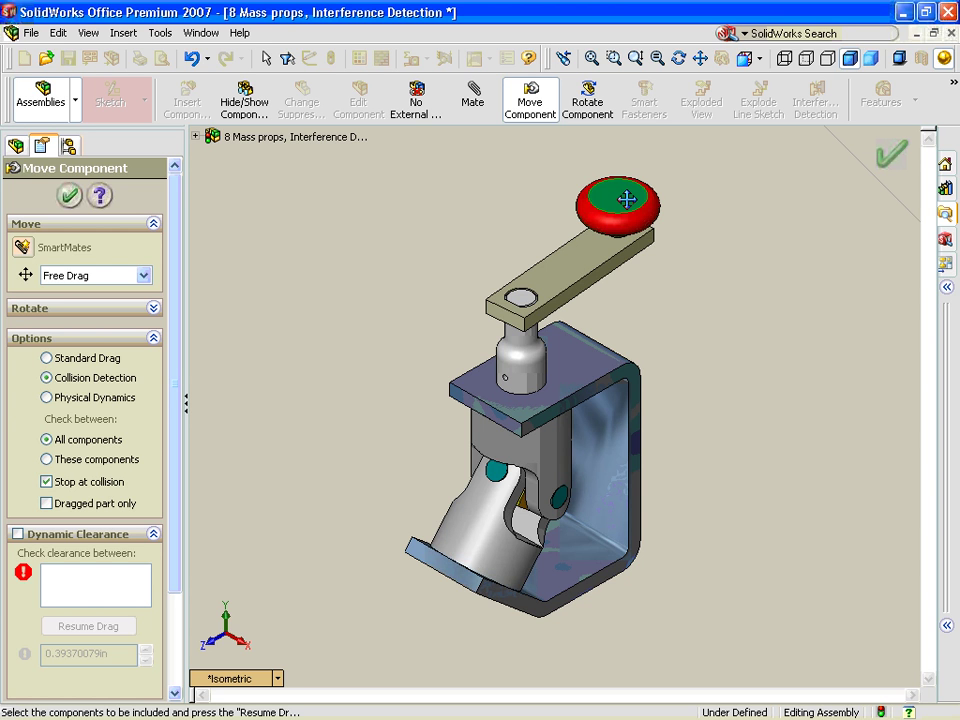
{"action": "left_click_drag", "start_coordinate": [626, 199], "coordinate": [480, 180]}
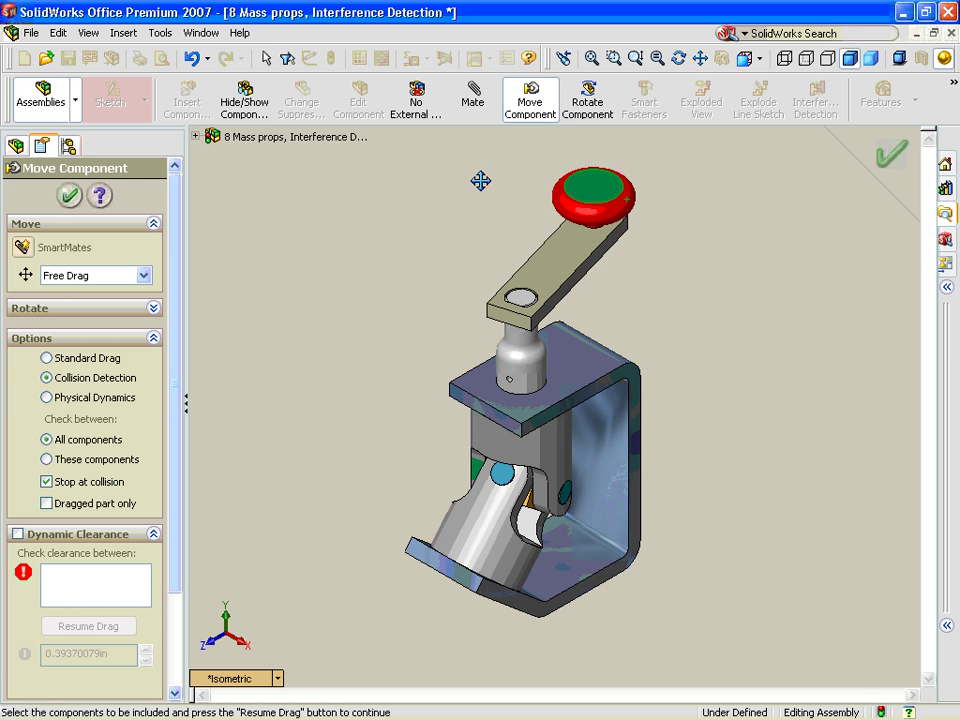
Step: Rotate the female yoke with collision detection to check where it touches the male yoke, and end the component move
{"action": "middle_click_drag", "start_coordinate": [478, 184], "coordinate": [497, 351]}
{"action": "scroll", "coordinate": [497, 499], "scroll_direction": "down", "scroll_amount": 6}
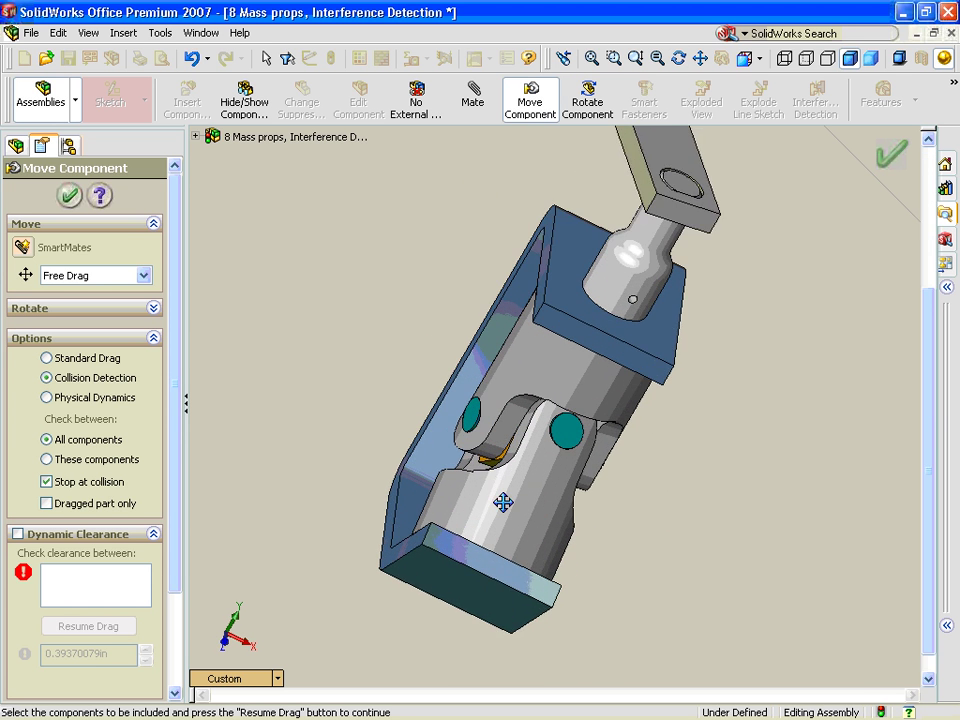
{"action": "scroll", "coordinate": [543, 453], "scroll_direction": "down", "scroll_amount": 2}
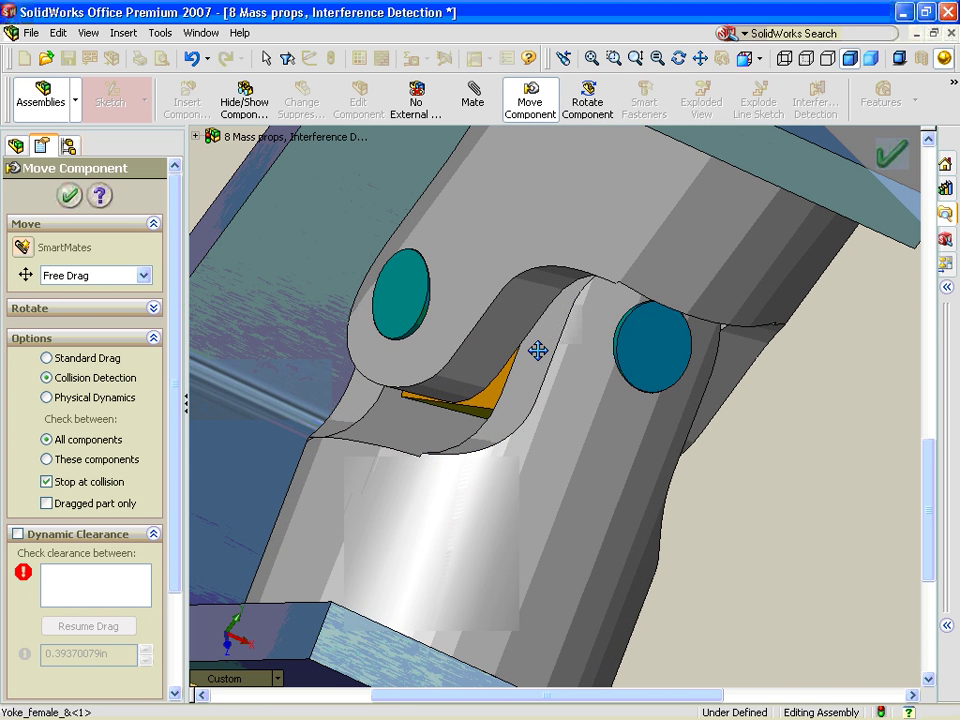
{"action": "left_click_drag", "start_coordinate": [562, 425], "coordinate": [483, 325]}
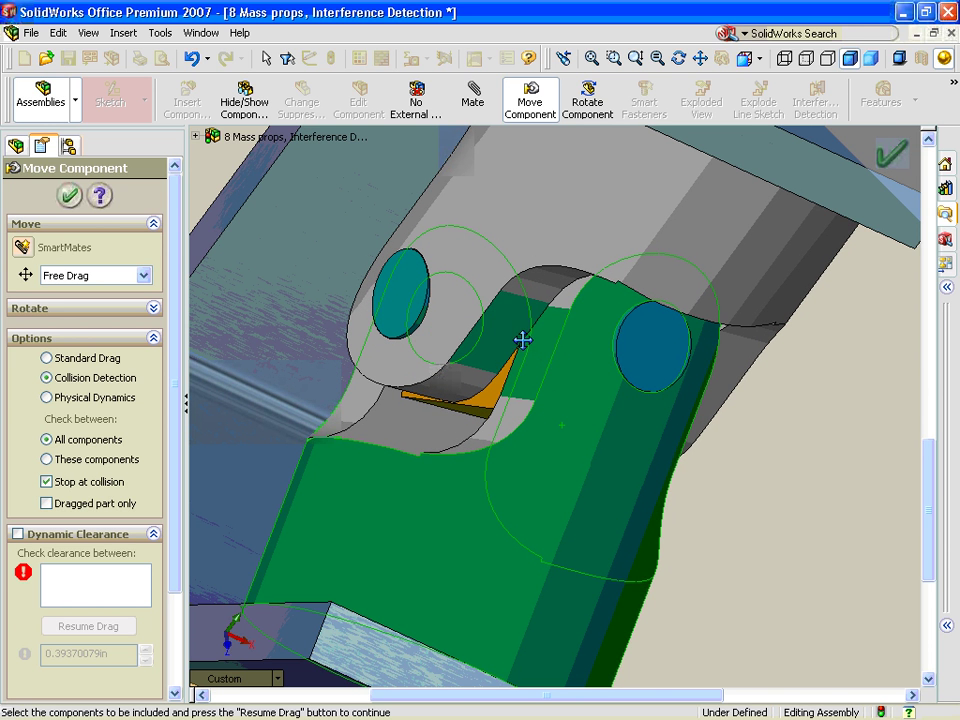
{"action": "scroll", "coordinate": [629, 404], "scroll_direction": "up", "scroll_amount": 3}
{"action": "scroll", "coordinate": [741, 471], "scroll_direction": "down", "scroll_amount": 1}
{"action": "middle_click_drag", "start_coordinate": [741, 471], "coordinate": [624, 360]}
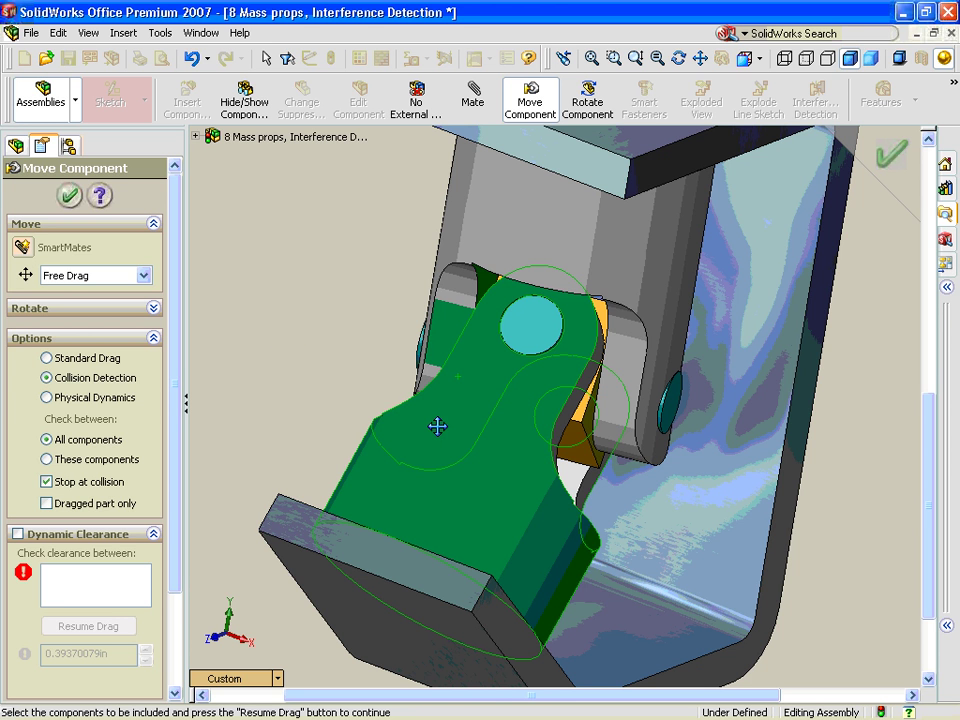
{"action": "left_click_drag", "start_coordinate": [508, 479], "coordinate": [384, 368]}
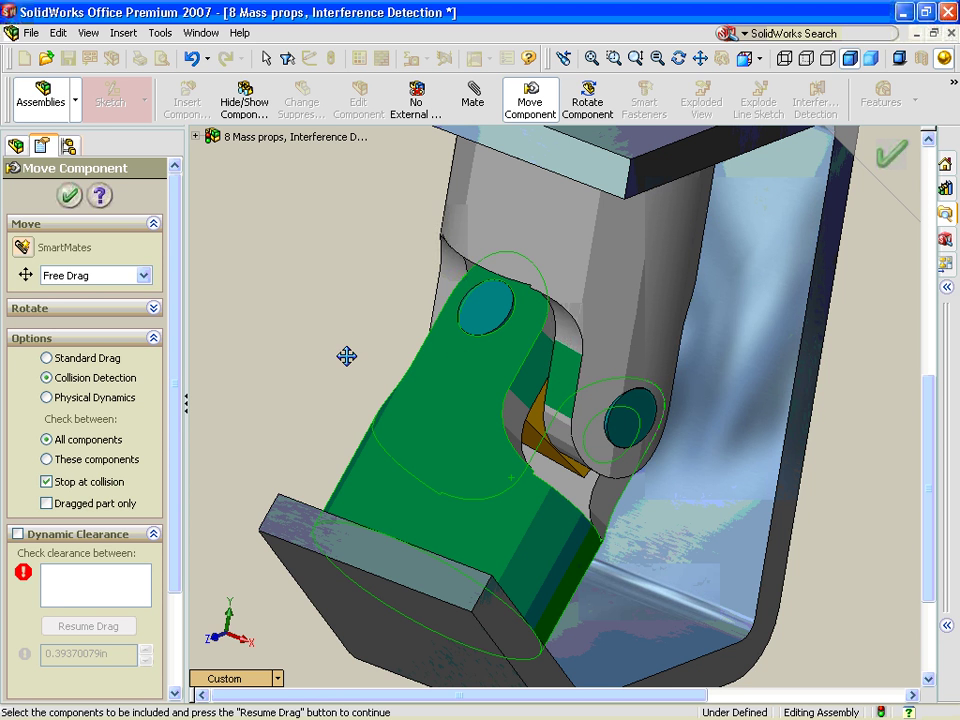
{"action": "scroll", "coordinate": [338, 348], "scroll_direction": "up", "scroll_amount": 2}
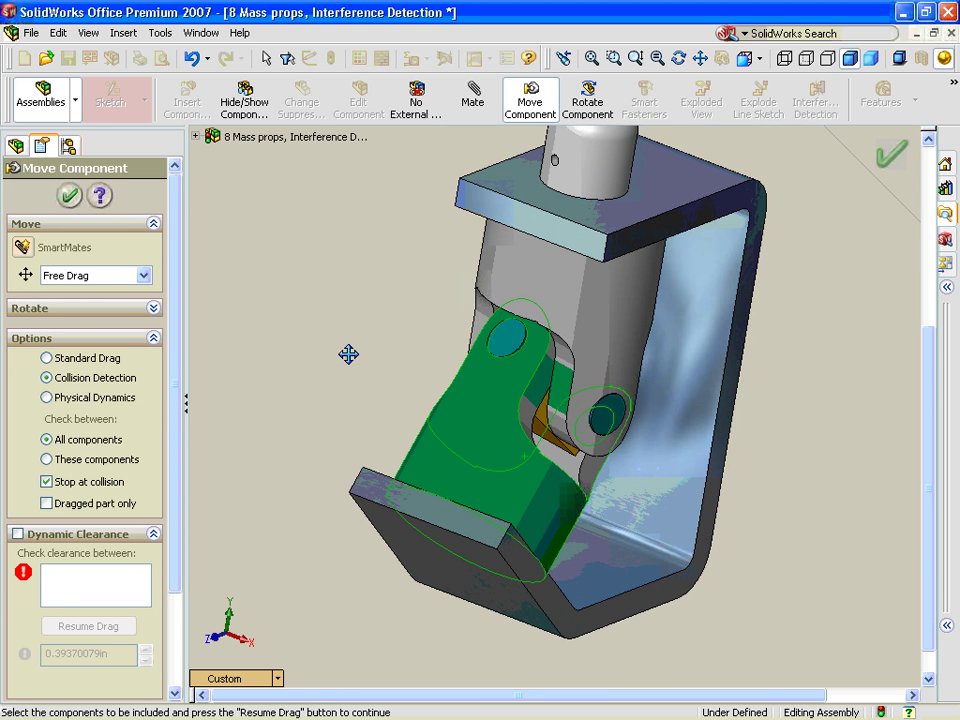
{"action": "key", "text": "Escape"}
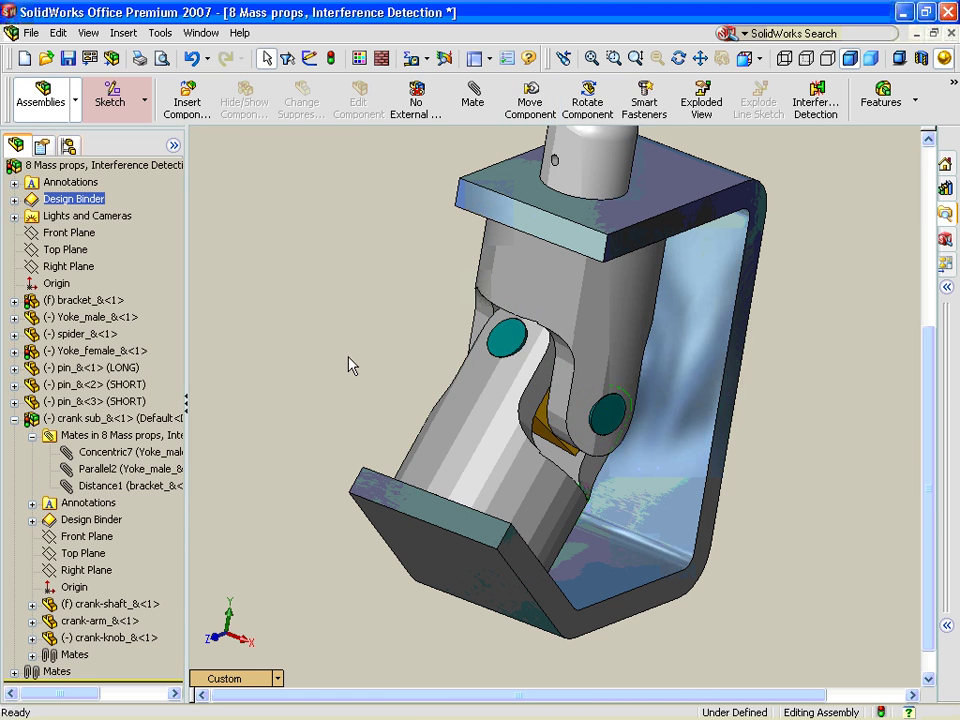
Step: Edit the female yoke in context, chamfer its two fork base edges 0.100 in at 45 degrees, and return to the assembly
{"action": "right_click", "coordinate": [463, 420]}
{"action": "left_click", "coordinate": [497, 361]}
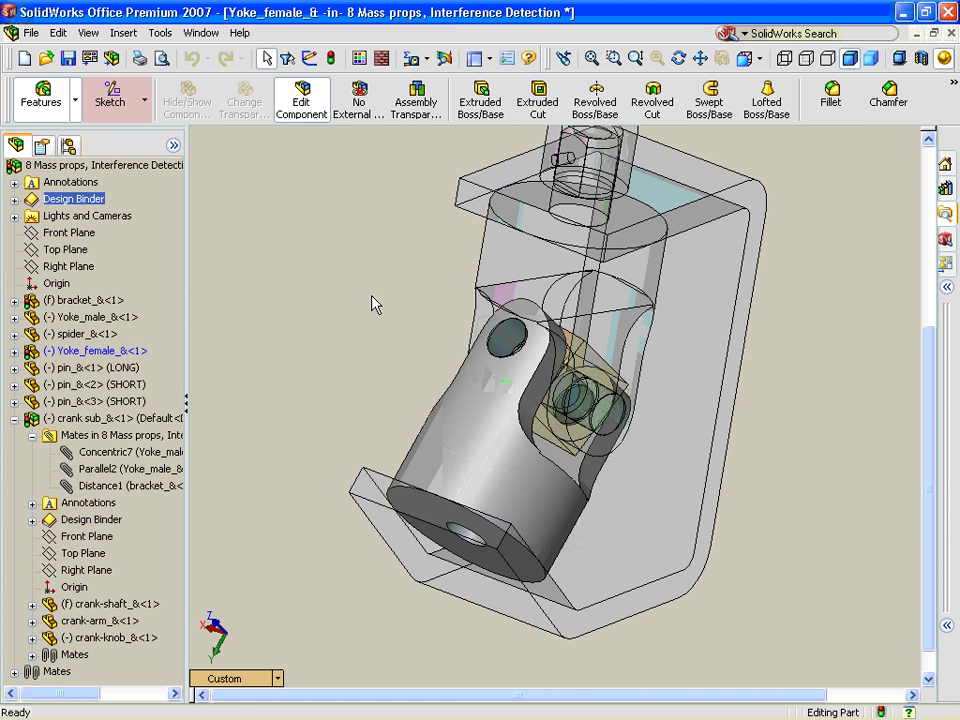
{"action": "left_click", "coordinate": [888, 97]}
{"action": "left_click", "coordinate": [524, 424]}
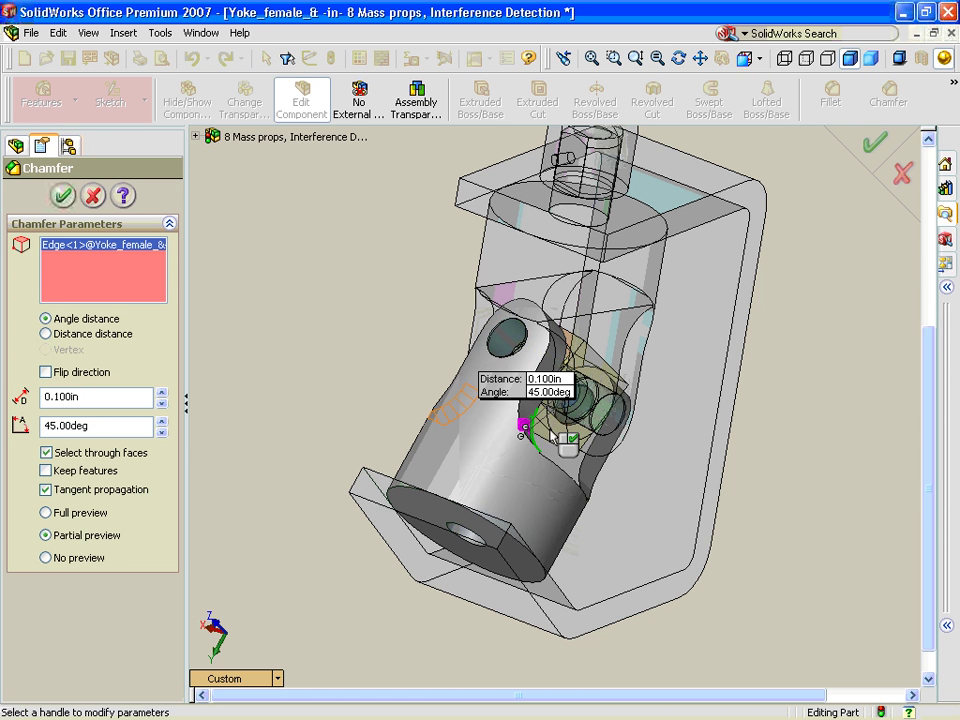
{"action": "left_click", "coordinate": [577, 472]}
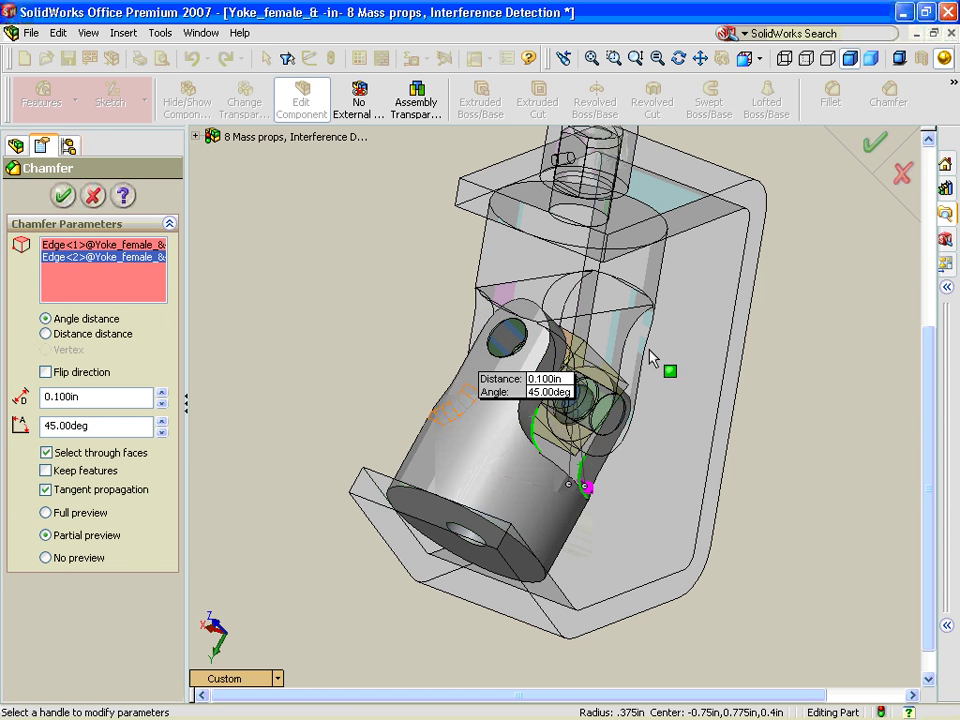
{"action": "left_click", "coordinate": [874, 146]}
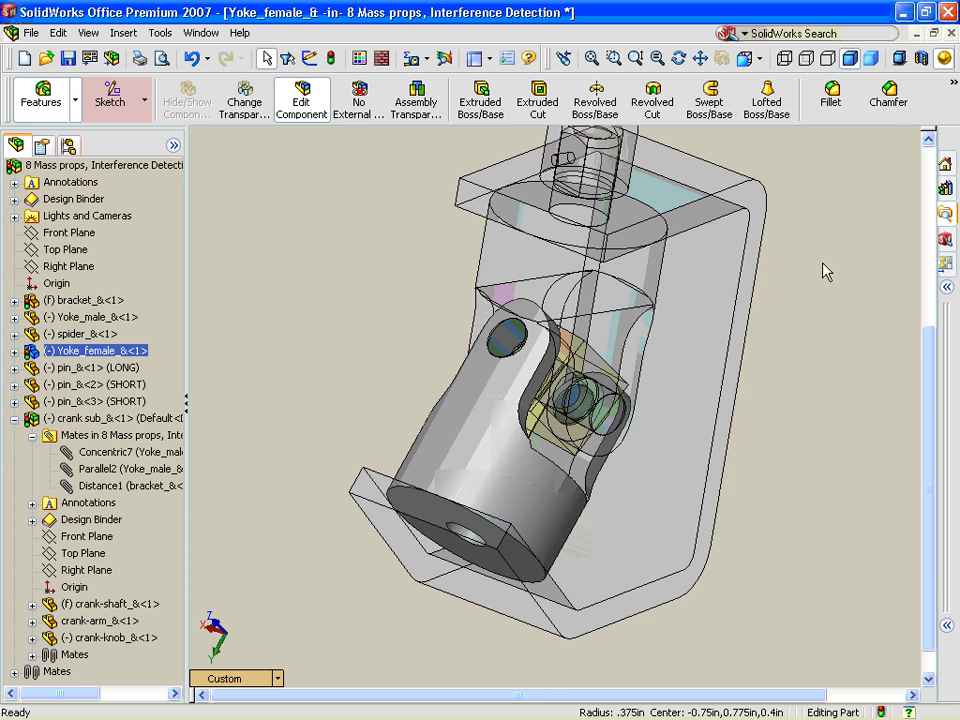
{"action": "right_click", "coordinate": [531, 262]}
{"action": "left_click", "coordinate": [710, 385]}
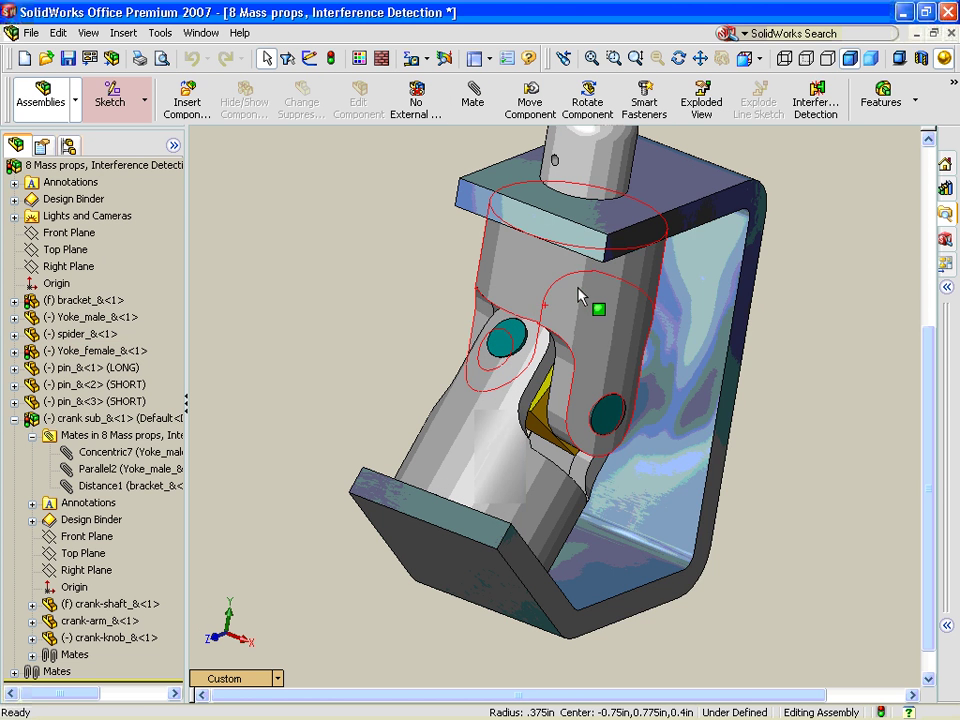
Step: Edit the male yoke in context, chamfer the two inner fork edges 0.100 in at 45 degrees, and return to the assembly
{"action": "right_click", "coordinate": [580, 295]}
{"action": "left_click", "coordinate": [613, 360]}
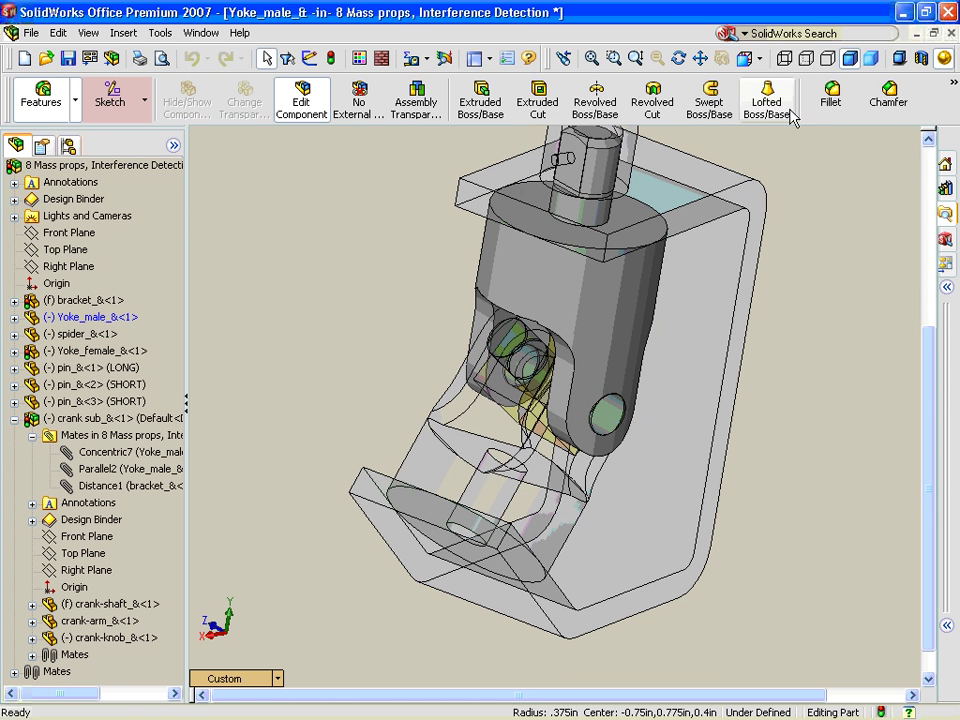
{"action": "left_click", "coordinate": [888, 97]}
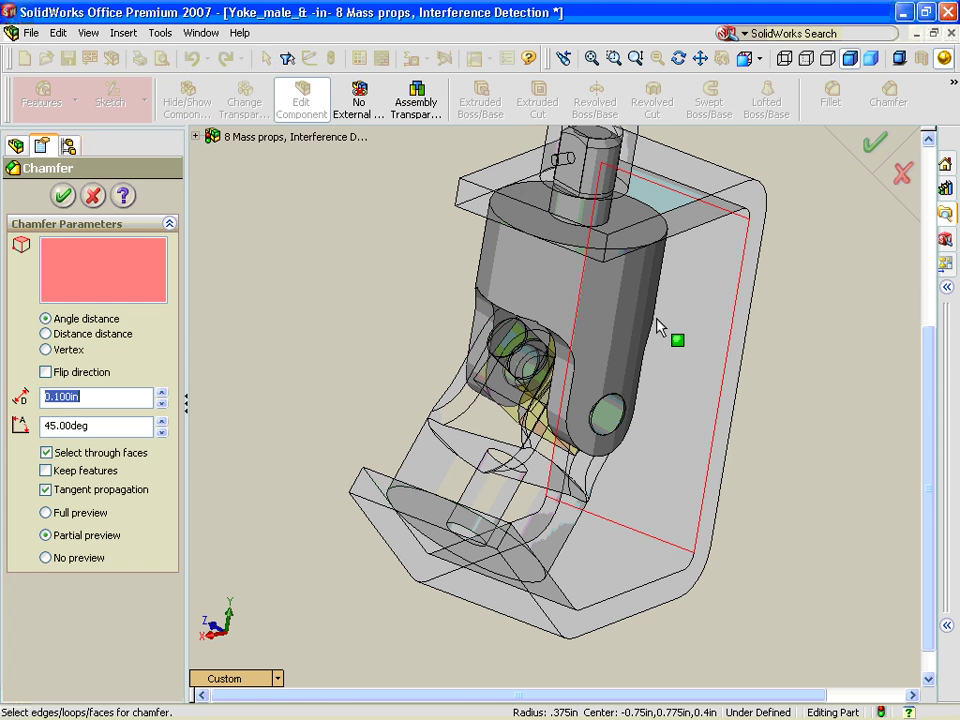
{"action": "left_click", "coordinate": [554, 394]}
{"action": "left_click", "coordinate": [510, 318]}
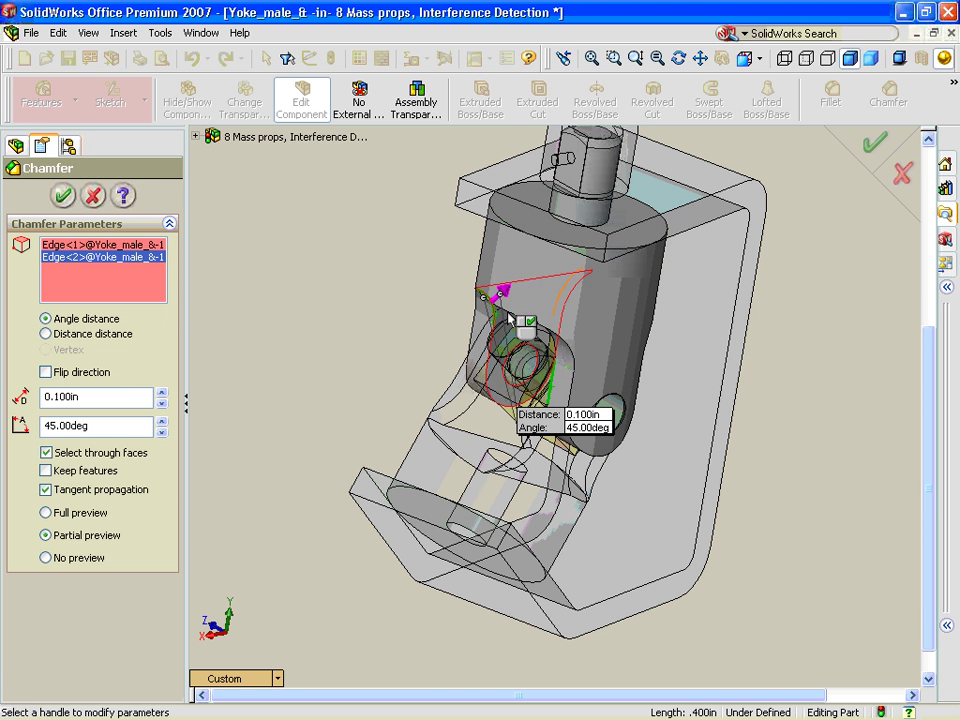
{"action": "left_click", "coordinate": [870, 141]}
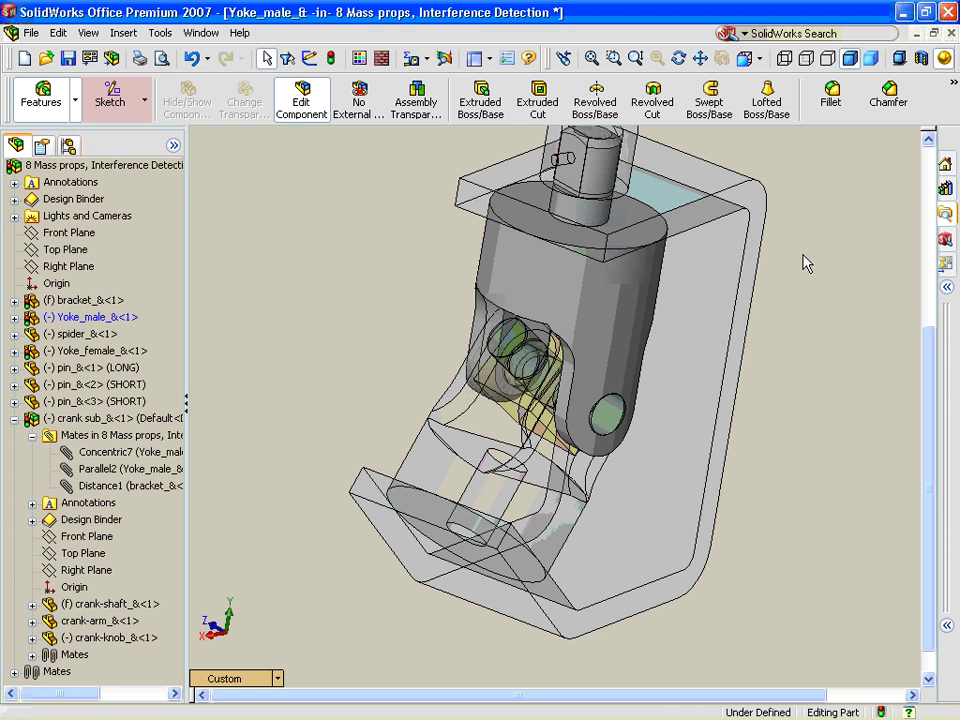
{"action": "right_click", "coordinate": [844, 254]}
{"action": "left_click", "coordinate": [822, 476]}
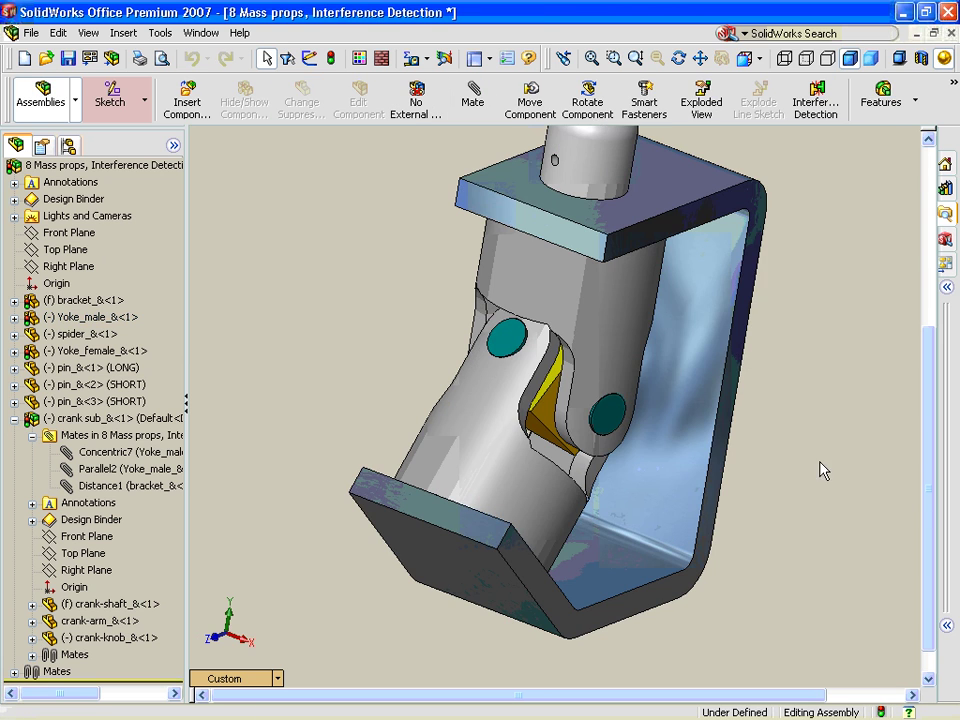
Step: Rotate the female and male yokes using Move Component with Collision Detection between all components to test the chamfered clearance
{"action": "left_click", "coordinate": [530, 107]}
{"action": "left_click", "coordinate": [84, 378]}
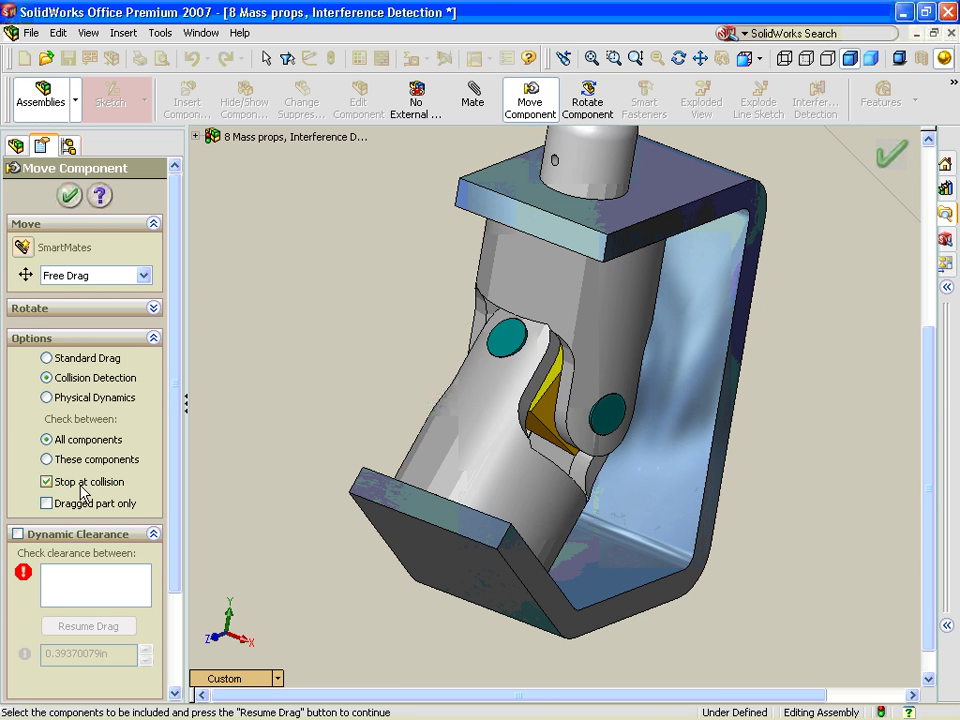
{"action": "left_click_drag", "start_coordinate": [508, 476], "coordinate": [362, 345]}
{"action": "left_click_drag", "start_coordinate": [583, 304], "coordinate": [298, 274]}
{"action": "left_click_drag", "start_coordinate": [544, 476], "coordinate": [375, 382]}
{"action": "middle_click_drag", "start_coordinate": [383, 361], "coordinate": [490, 370]}
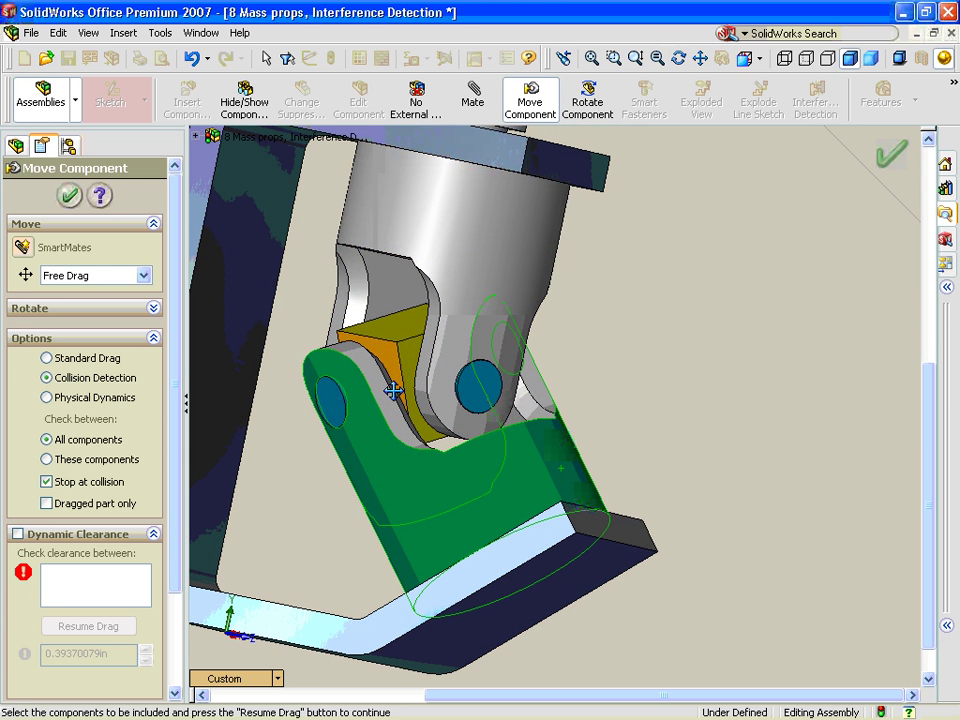
{"action": "left_click_drag", "start_coordinate": [393, 390], "coordinate": [552, 375]}
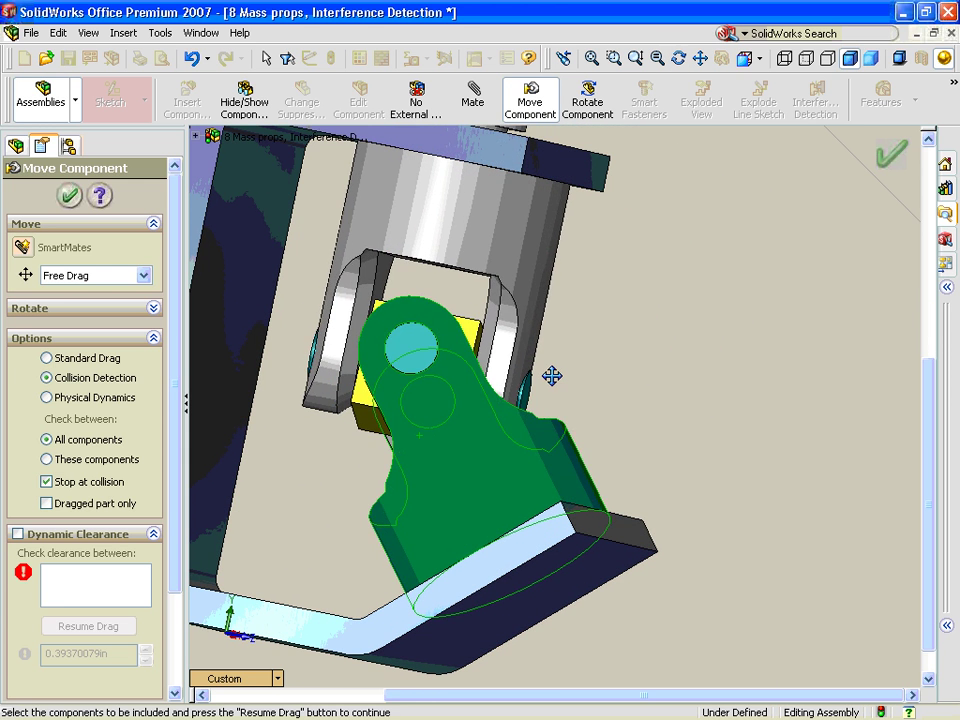
{"action": "middle_click_drag", "start_coordinate": [596, 392], "coordinate": [572, 377]}
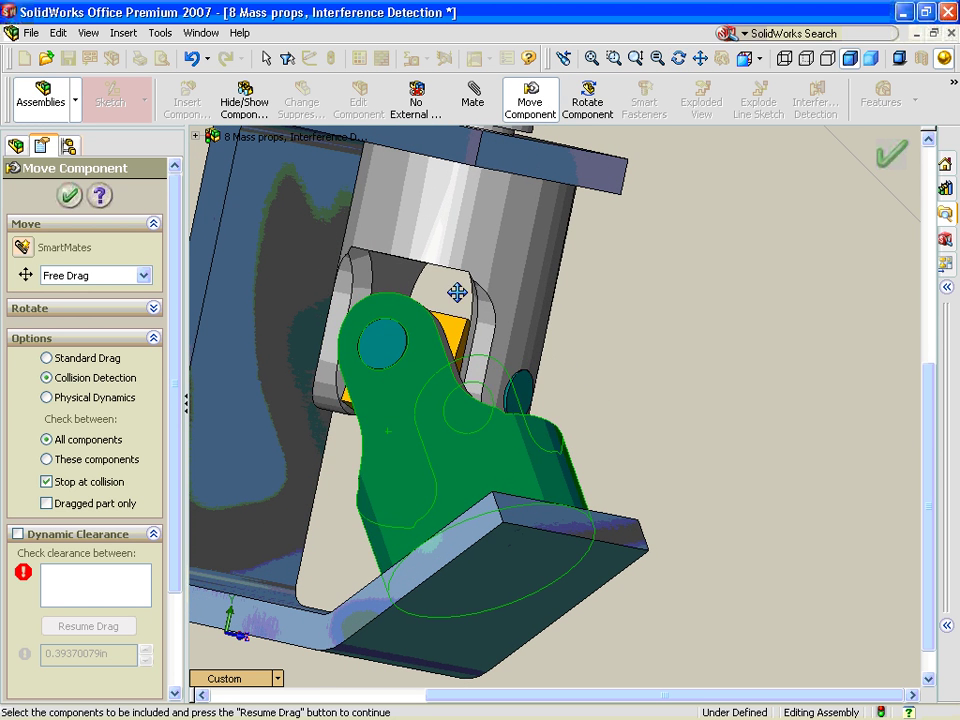
{"action": "left_click_drag", "start_coordinate": [457, 292], "coordinate": [506, 257]}
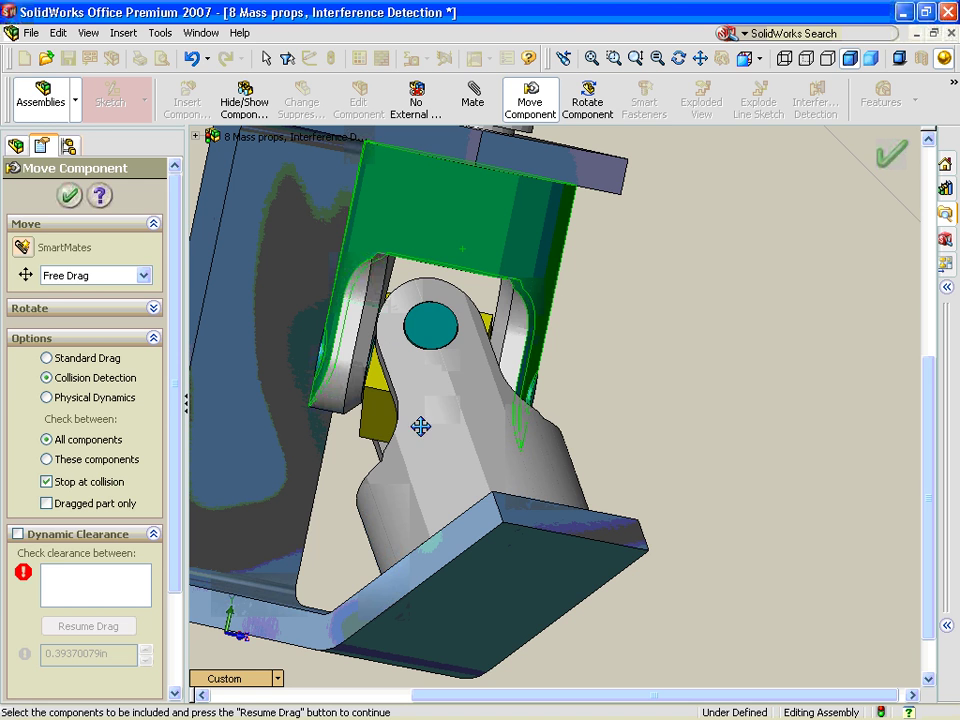
Step: Enable Dynamic Clearance between the female and male yokes, rotate the joint to check their minimum gap, and finish the move
{"action": "left_click", "coordinate": [68, 538]}
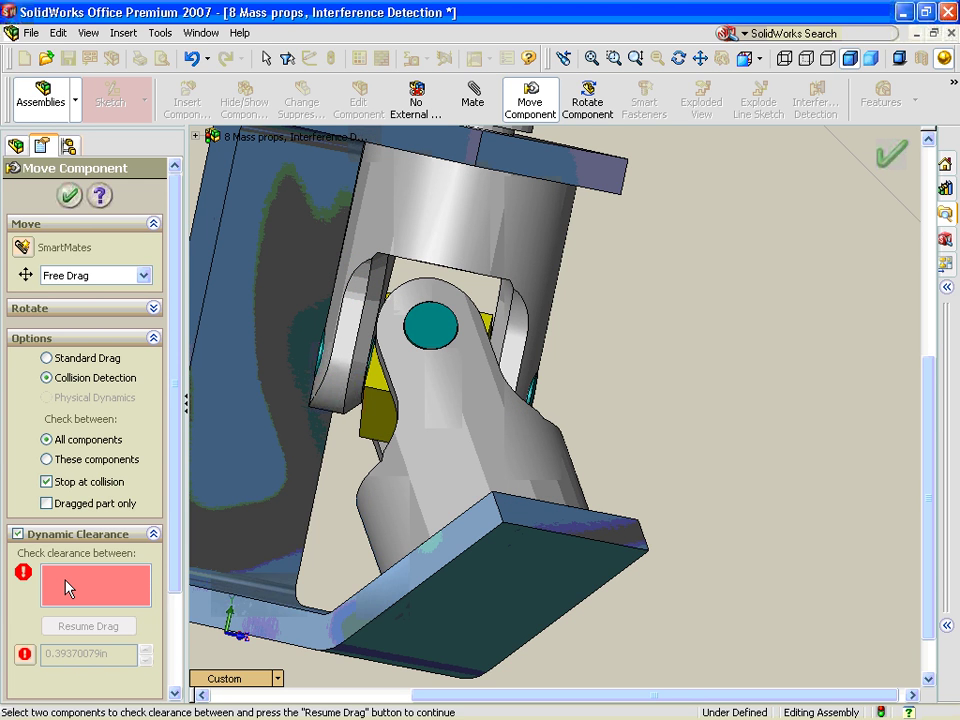
{"action": "left_click", "coordinate": [519, 456]}
{"action": "left_click", "coordinate": [508, 249]}
{"action": "middle_click_drag", "start_coordinate": [508, 249], "coordinate": [450, 212]}
{"action": "scroll", "coordinate": [536, 256], "scroll_direction": "down", "scroll_amount": 2}
{"action": "middle_click_drag", "start_coordinate": [538, 257], "coordinate": [531, 266]}
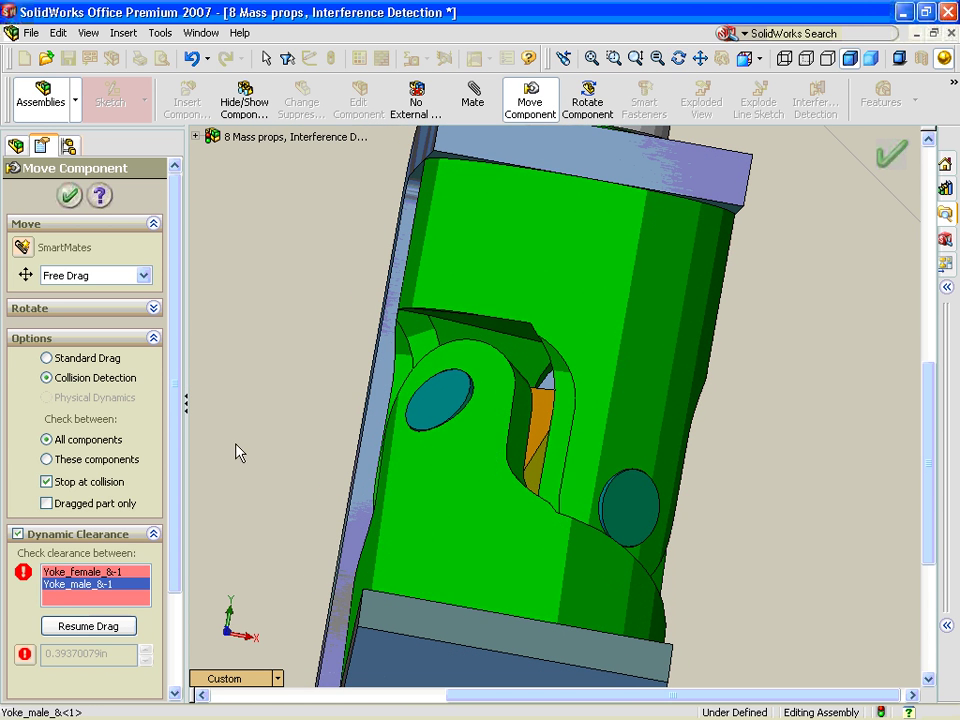
{"action": "left_click", "coordinate": [105, 630]}
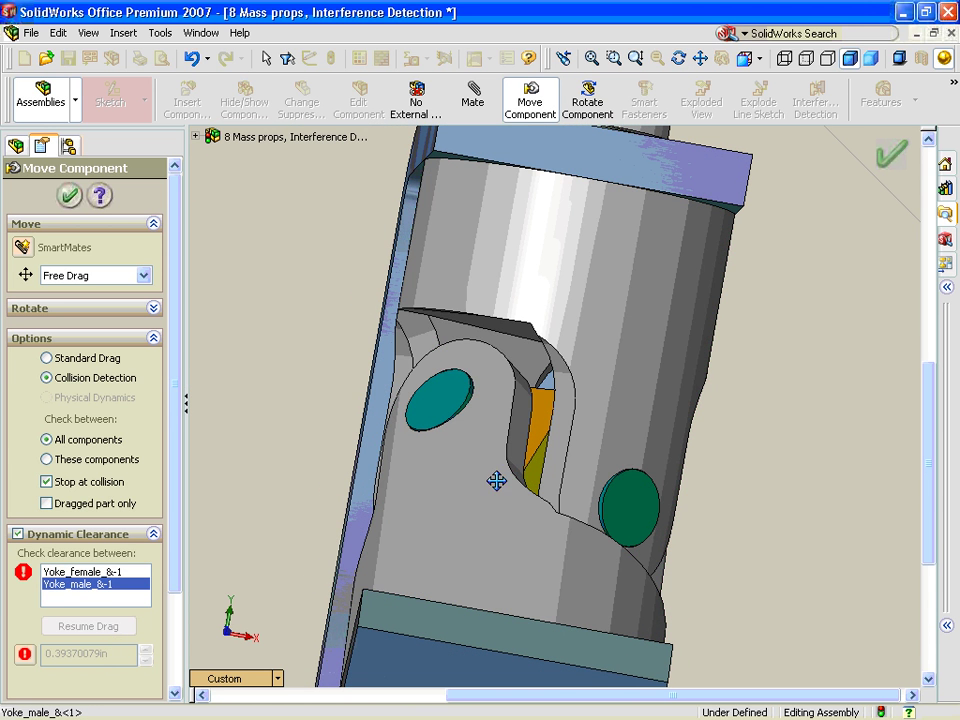
{"action": "left_click_drag", "start_coordinate": [465, 470], "coordinate": [499, 383]}
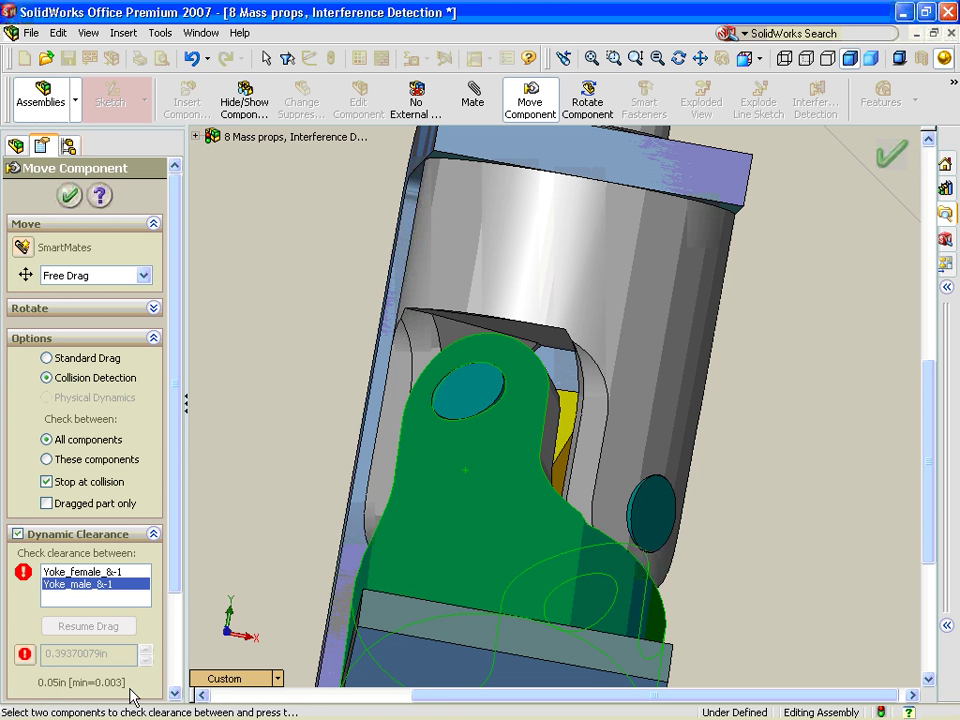
{"action": "left_click_drag", "start_coordinate": [445, 551], "coordinate": [446, 362]}
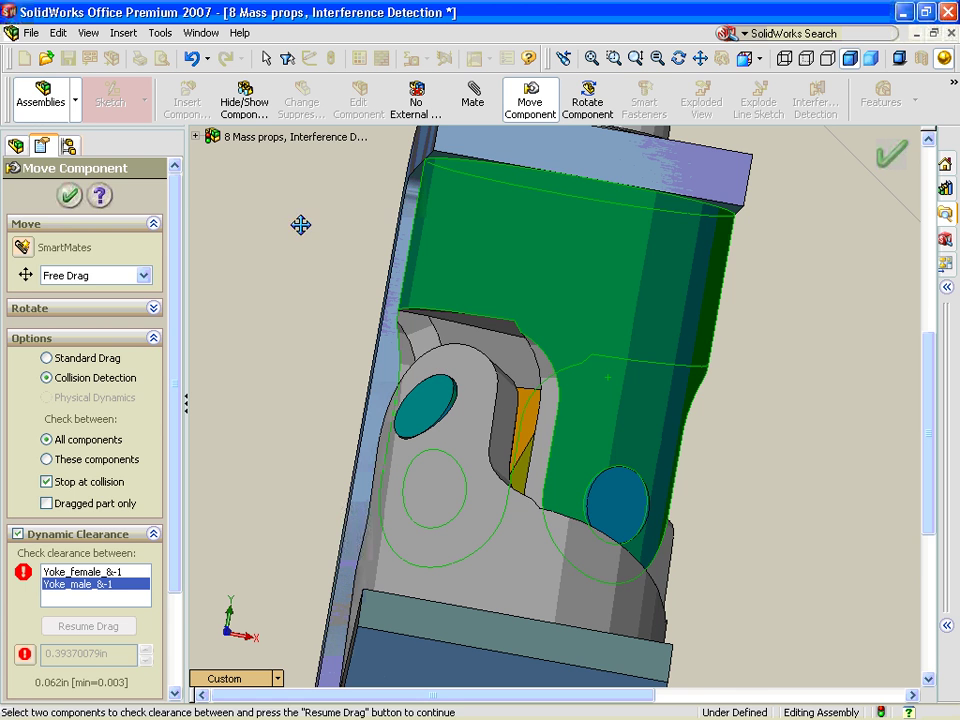
{"action": "left_click", "coordinate": [70, 197]}
{"action": "key", "text": "z"}
{"action": "key", "text": "z"}
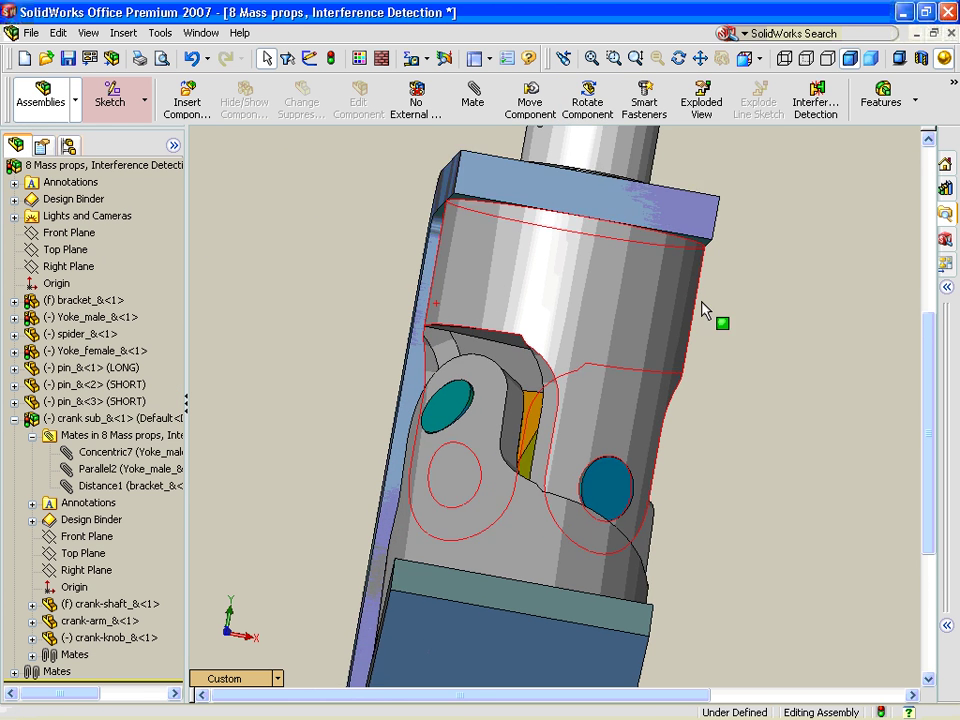
Step: Close the universal joint assembly without saving and open the assembly 9 Physical Dynamics explode view
{"action": "left_click", "coordinate": [951, 34]}
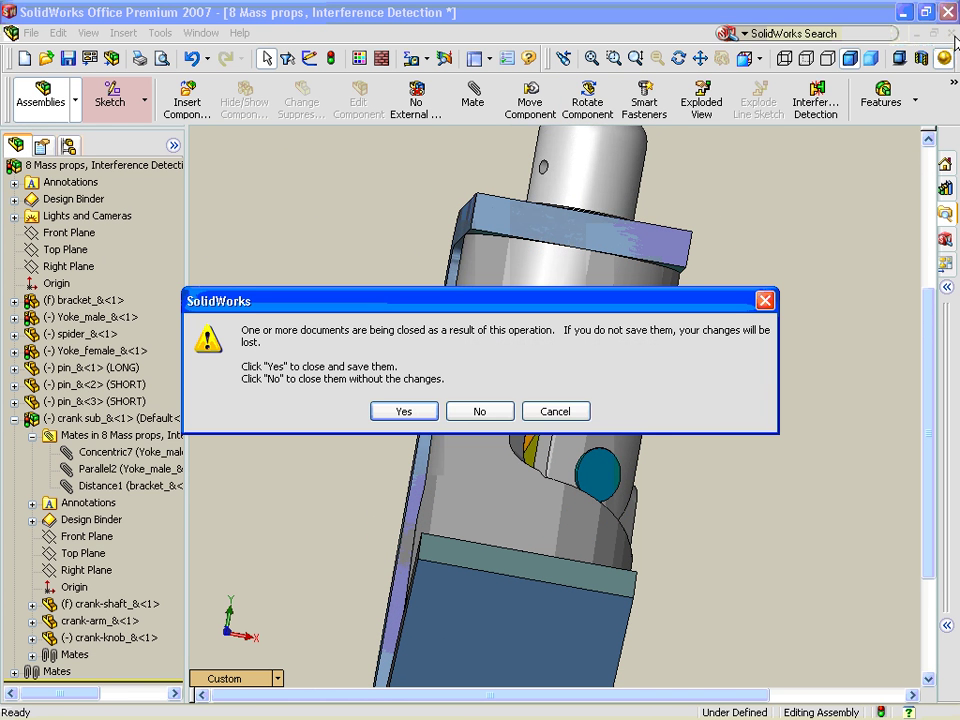
{"action": "key", "text": "n"}
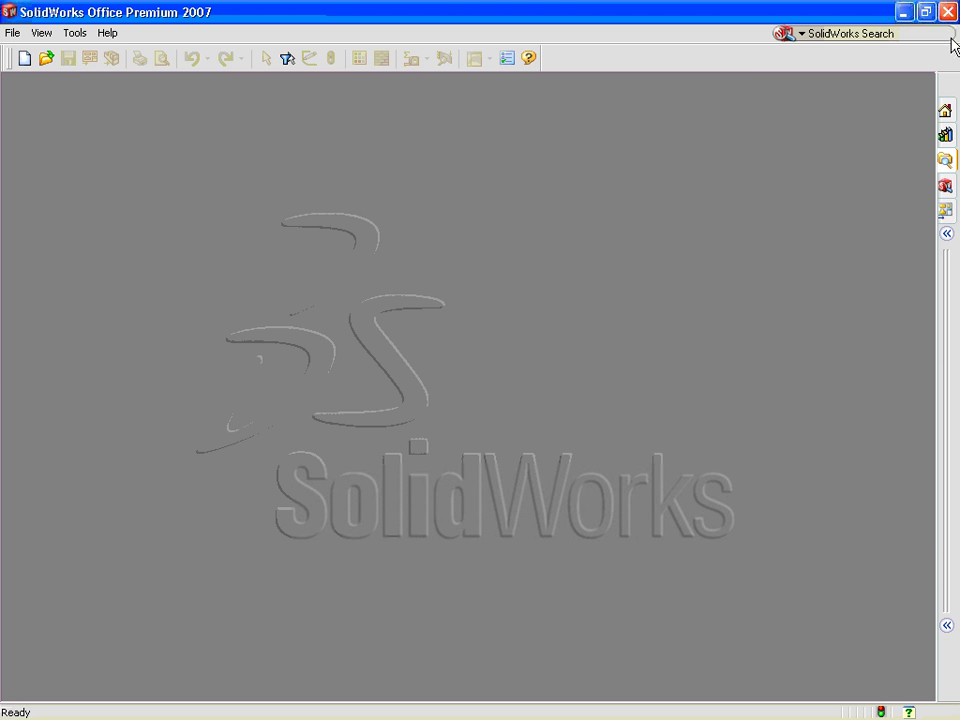
{"action": "left_click", "coordinate": [950, 160]}
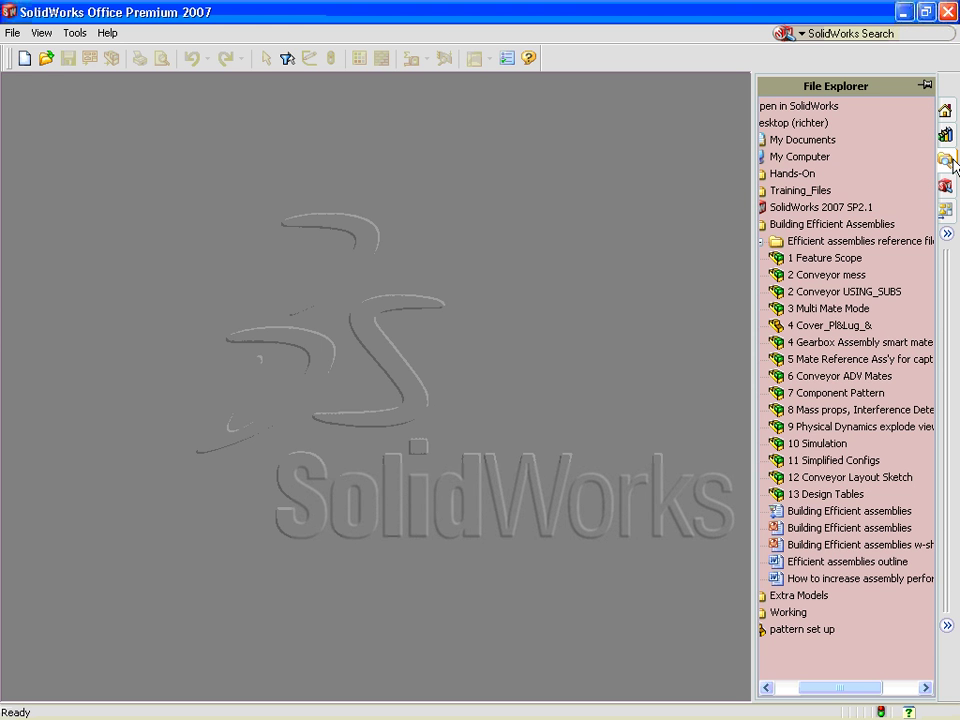
{"action": "double_click", "coordinate": [822, 428]}
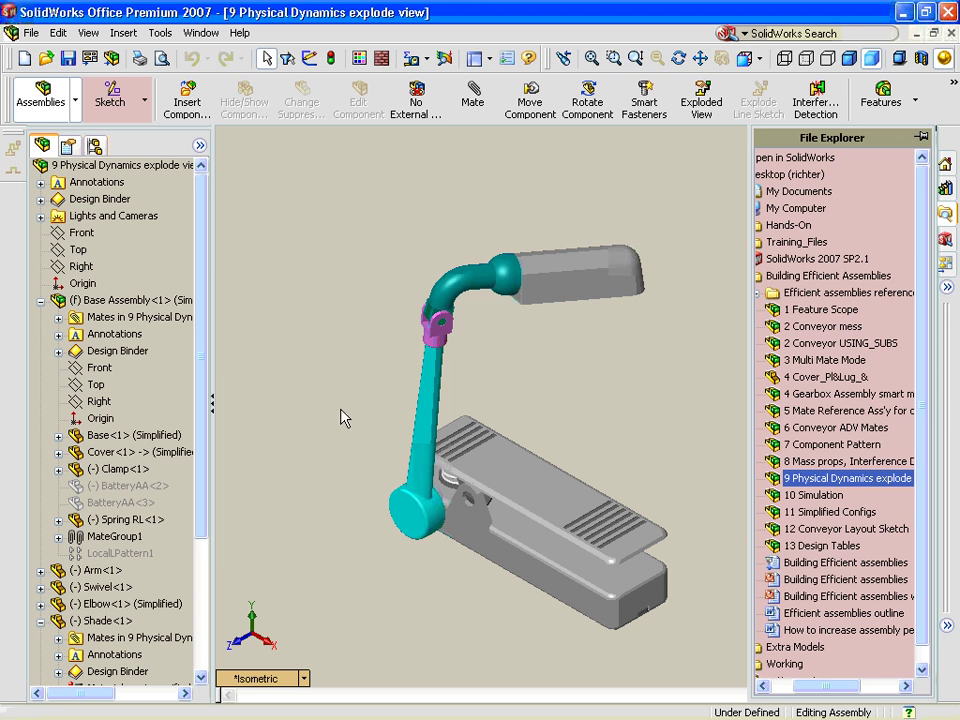
Step: Move the lamp's shade and elbow freely to try out their range of motion
{"action": "left_click", "coordinate": [569, 286]}
{"action": "left_click_drag", "start_coordinate": [569, 286], "coordinate": [558, 275]}
{"action": "left_click", "coordinate": [462, 290]}
{"action": "left_click_drag", "start_coordinate": [462, 290], "coordinate": [454, 349]}
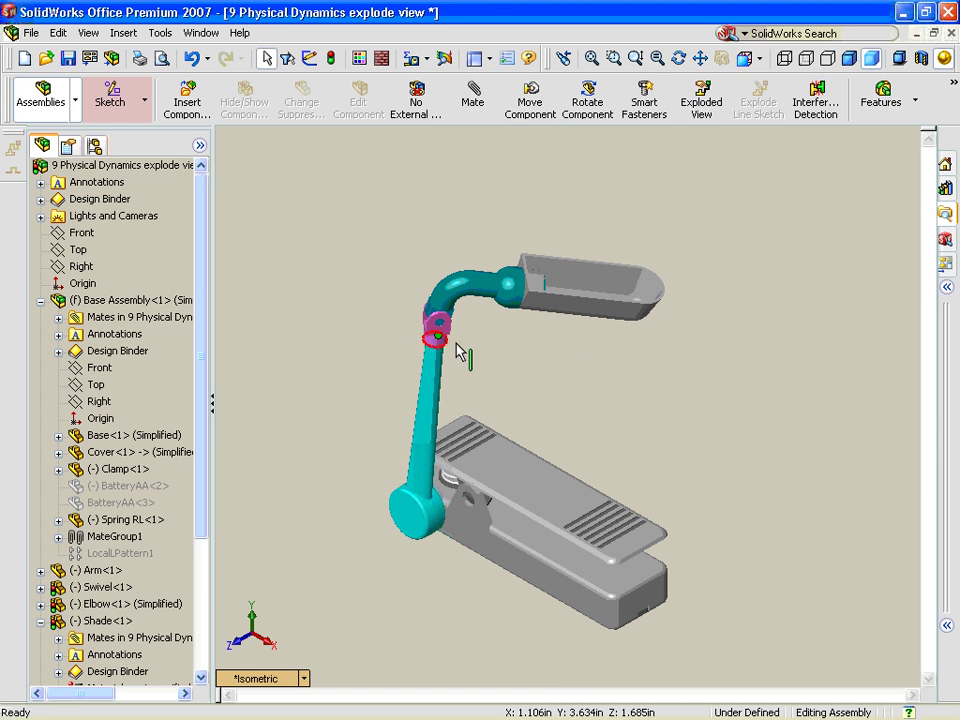
{"action": "left_click_drag", "start_coordinate": [573, 270], "coordinate": [577, 343]}
{"action": "left_click", "coordinate": [577, 343]}
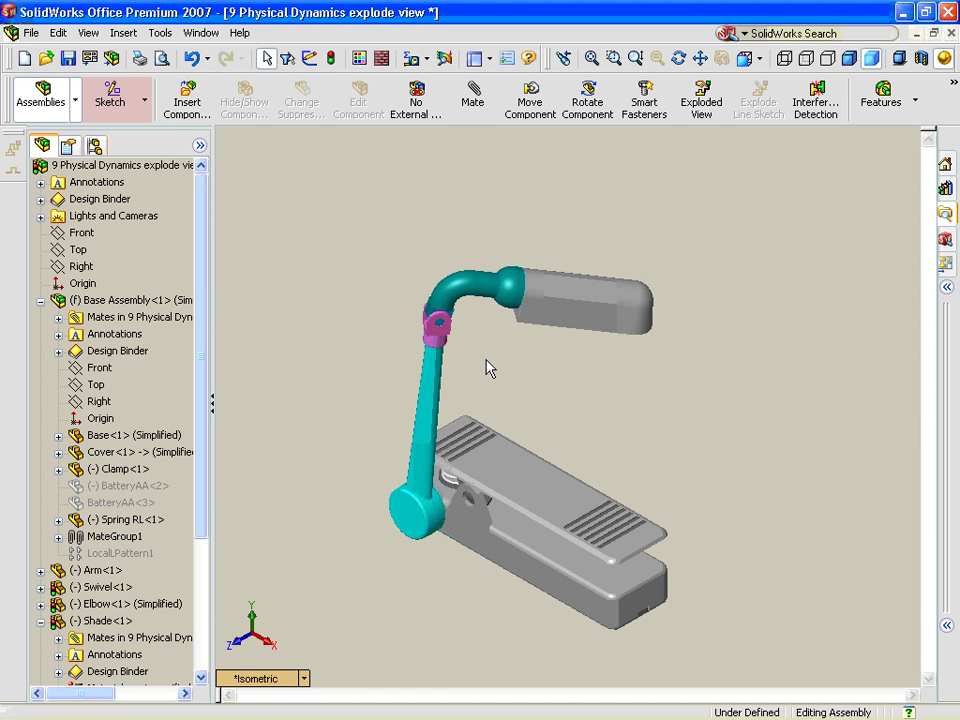
Step: Use Move Component with Physical Dynamics between all components to push the lamp shade down and sideways against the base clamp
{"action": "left_click", "coordinate": [530, 100]}
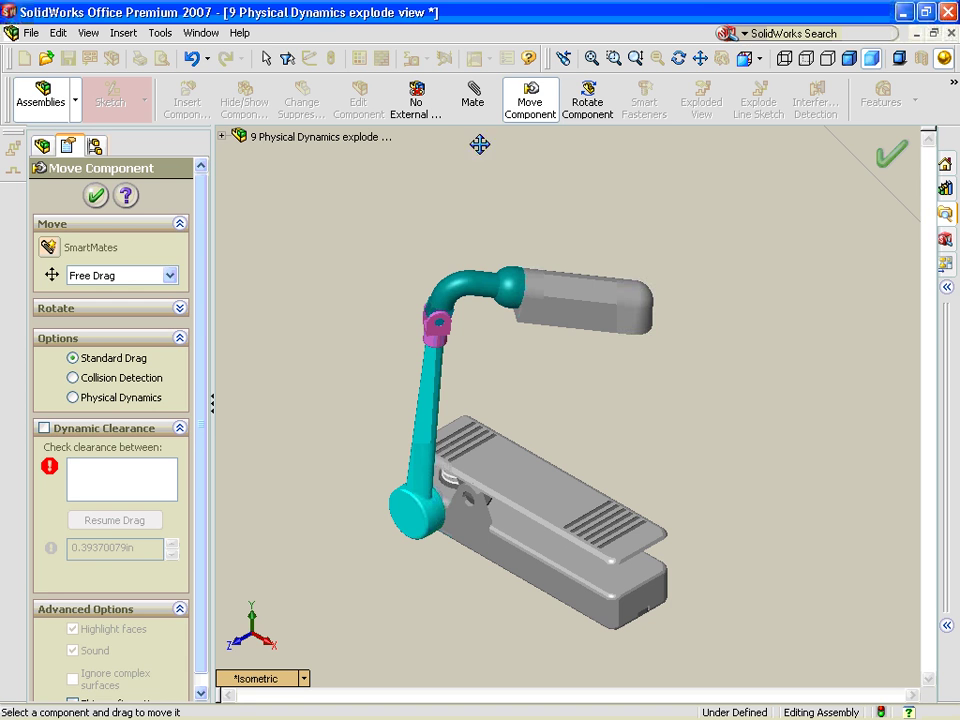
{"action": "left_click", "coordinate": [73, 397]}
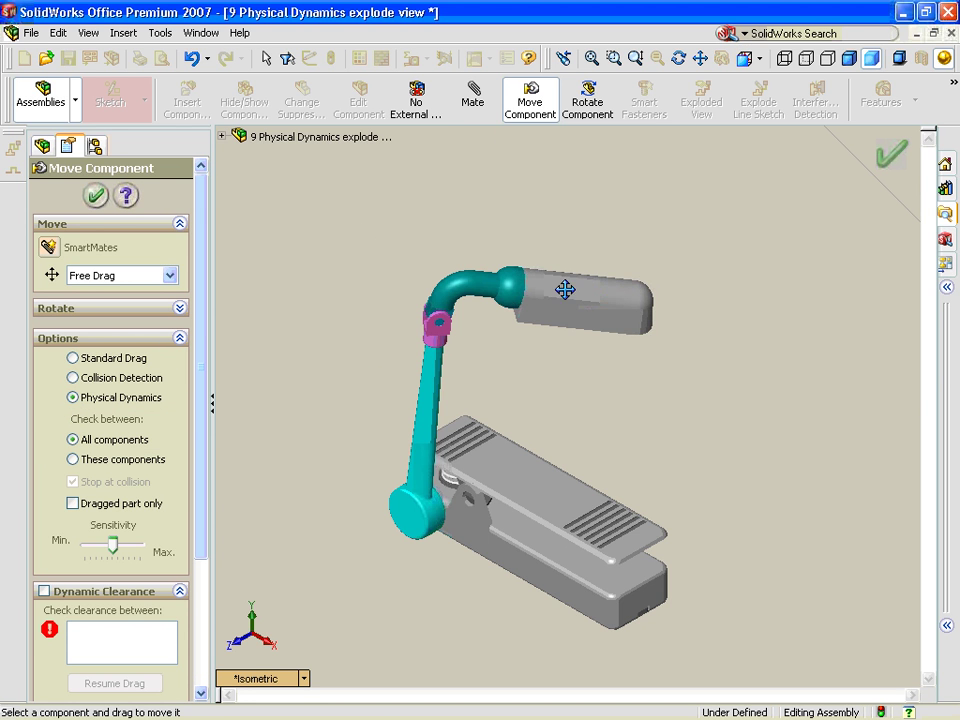
{"action": "left_click_drag", "start_coordinate": [561, 287], "coordinate": [549, 450]}
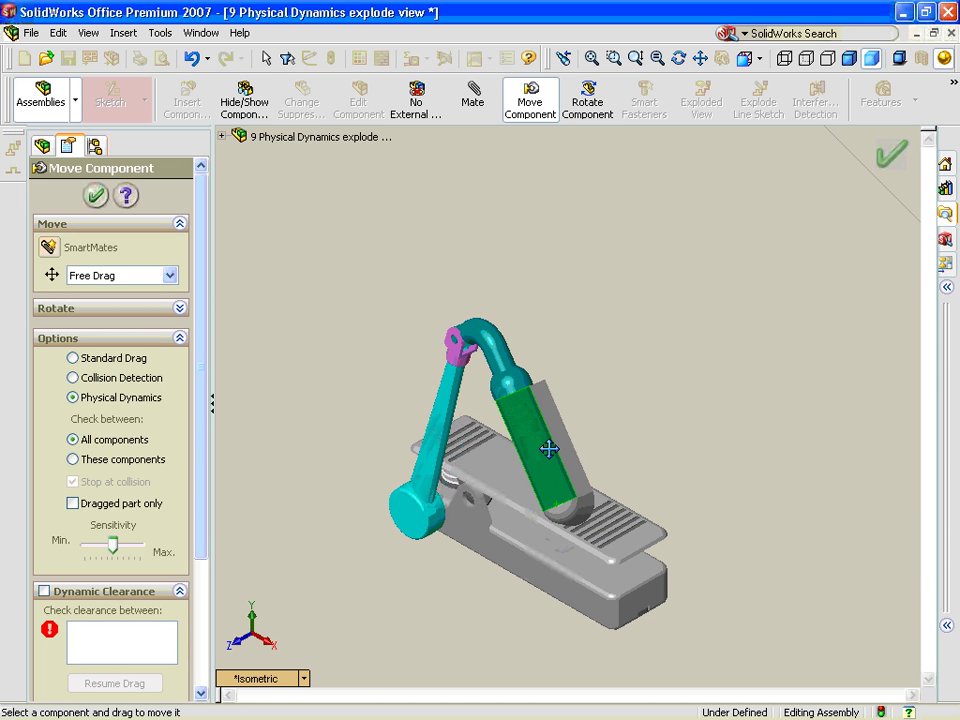
{"action": "middle_click_drag", "start_coordinate": [504, 551], "coordinate": [519, 466]}
{"action": "scroll", "coordinate": [519, 465], "scroll_direction": "down", "scroll_amount": 4}
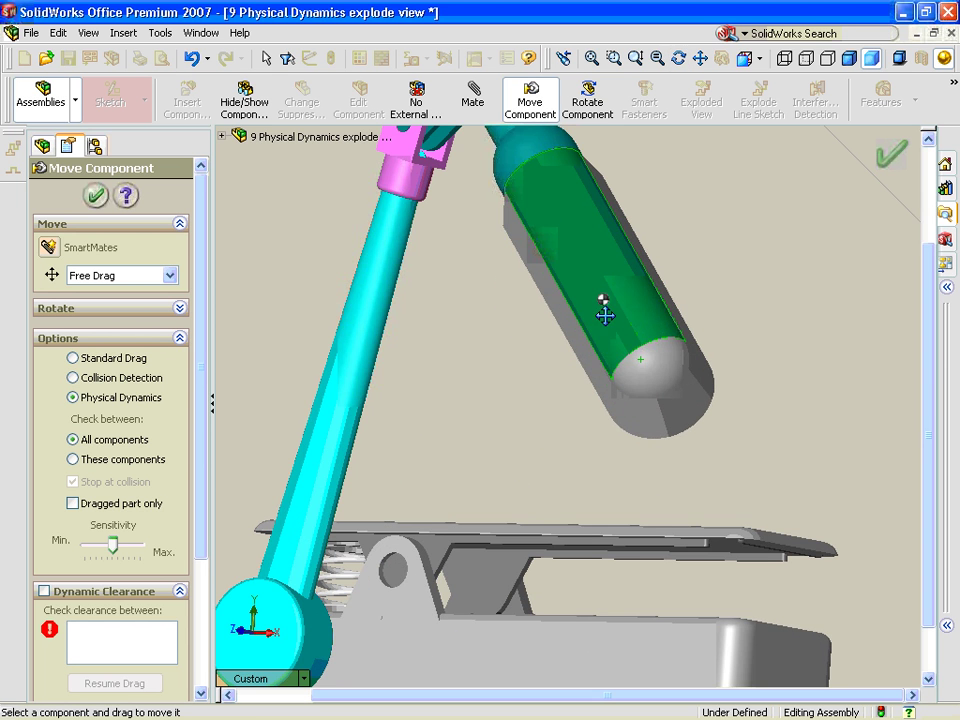
{"action": "left_click_drag", "start_coordinate": [606, 307], "coordinate": [651, 420]}
{"action": "middle_click_drag", "start_coordinate": [703, 242], "coordinate": [637, 294]}
{"action": "left_click_drag", "start_coordinate": [656, 320], "coordinate": [825, 360]}
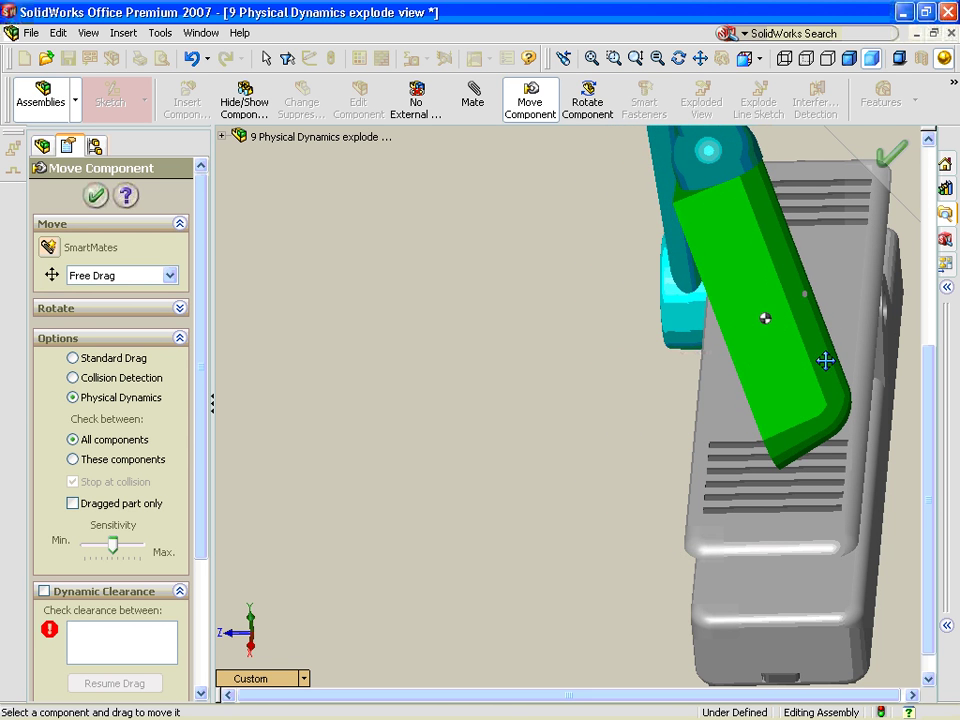
Step: Lift the shade away from the clamp and swing the elbow around with Physical Dynamics so the connected lamp parts follow
{"action": "middle_click_drag", "start_coordinate": [825, 360], "coordinate": [671, 330]}
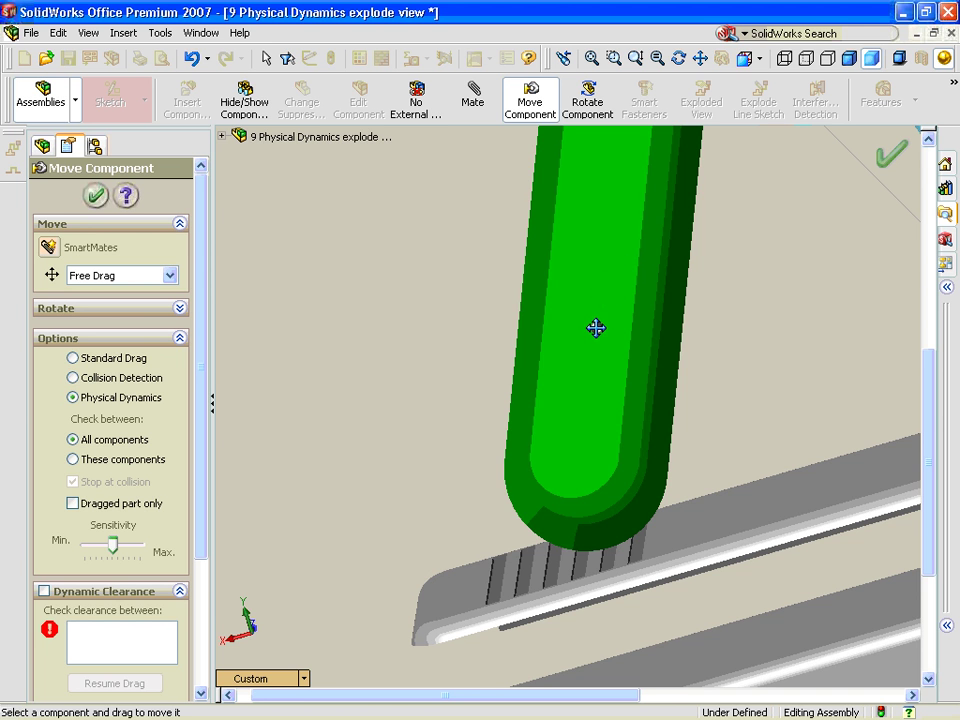
{"action": "left_click_drag", "start_coordinate": [598, 326], "coordinate": [636, 222]}
{"action": "scroll", "coordinate": [640, 324], "scroll_direction": "up", "scroll_amount": 3}
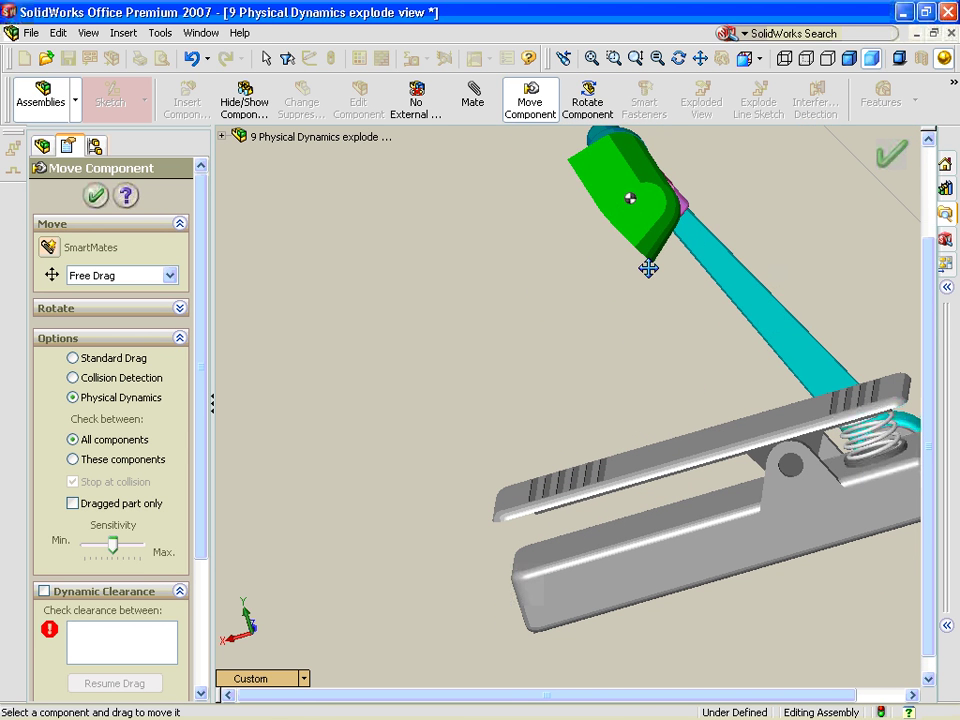
{"action": "middle_click_drag", "start_coordinate": [584, 300], "coordinate": [686, 276]}
{"action": "left_click_drag", "start_coordinate": [548, 214], "coordinate": [442, 242]}
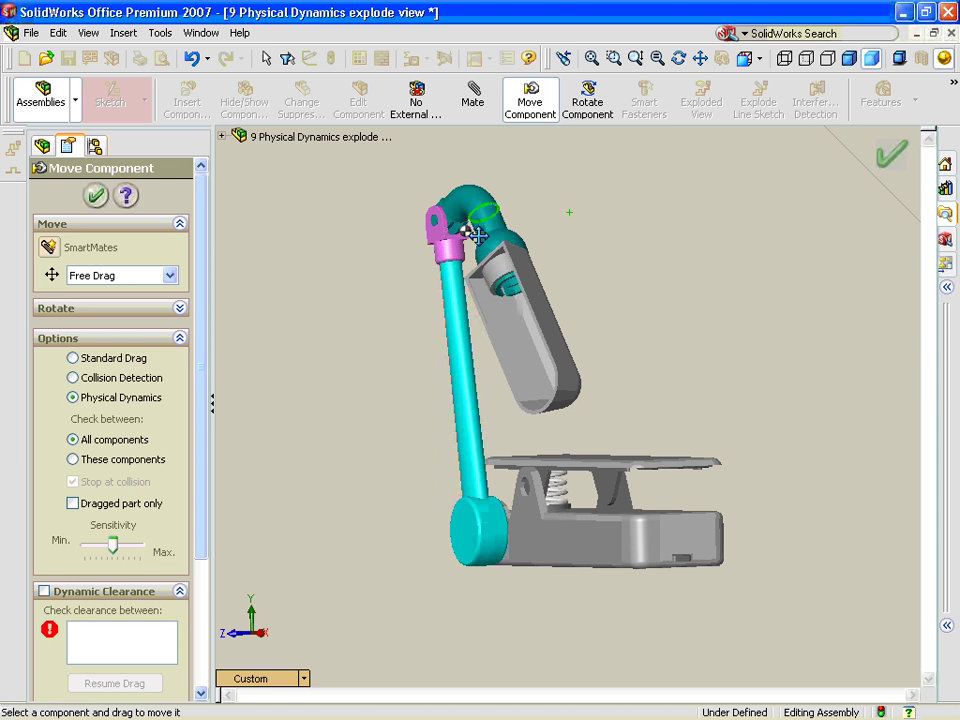
Step: Swing the elbow and shade outward over the base with Physical Dynamics and finish moving components
{"action": "left_click_drag", "start_coordinate": [477, 235], "coordinate": [527, 214]}
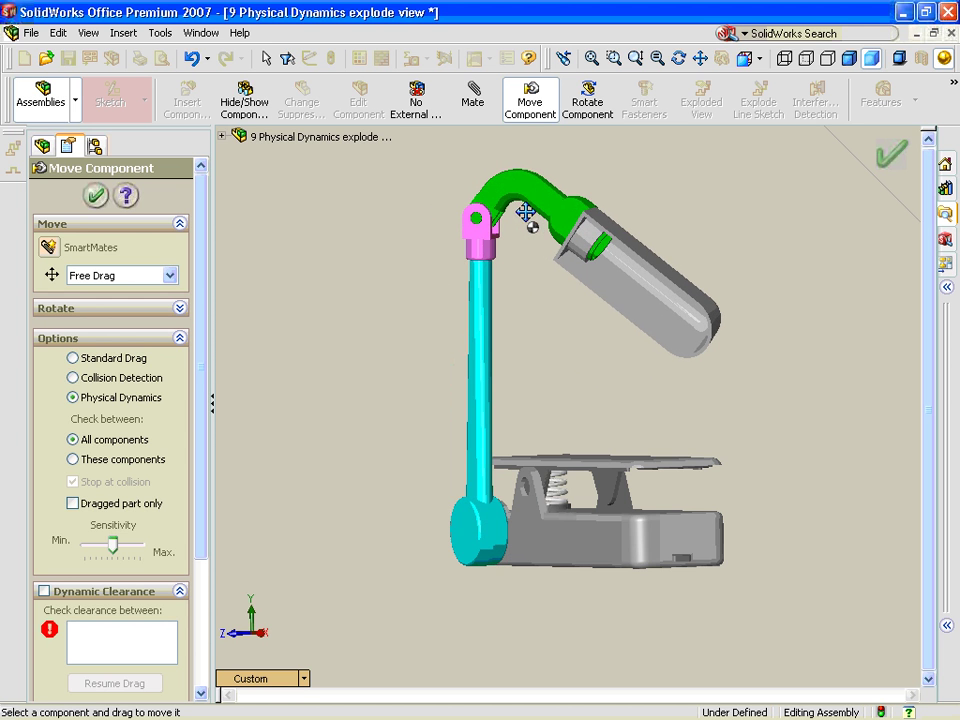
{"action": "left_click", "coordinate": [890, 162]}
Step: Start an exploded view, select the lamp shade and align its explode manipulator with the component origin
{"action": "middle_click_drag", "start_coordinate": [705, 216], "coordinate": [697, 254]}
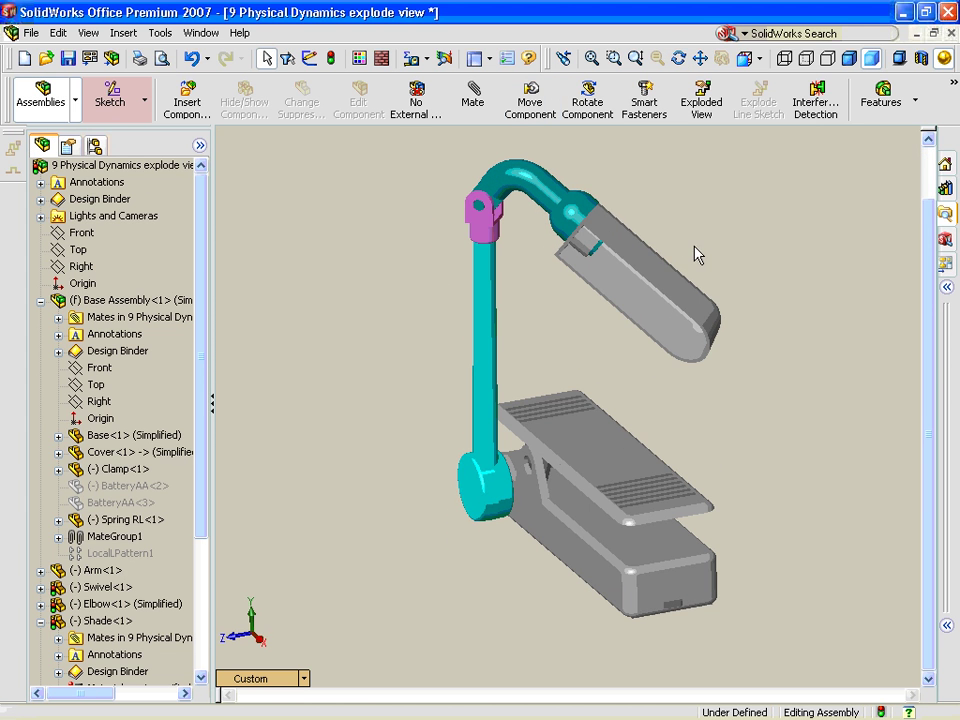
{"action": "left_click", "coordinate": [700, 120]}
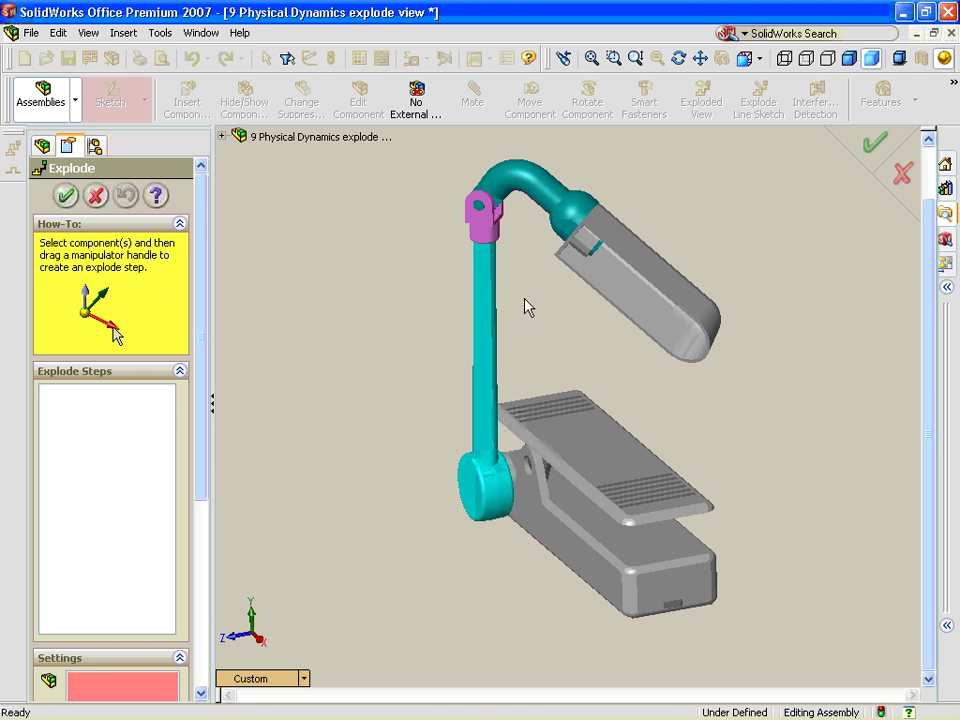
{"action": "left_click", "coordinate": [631, 308]}
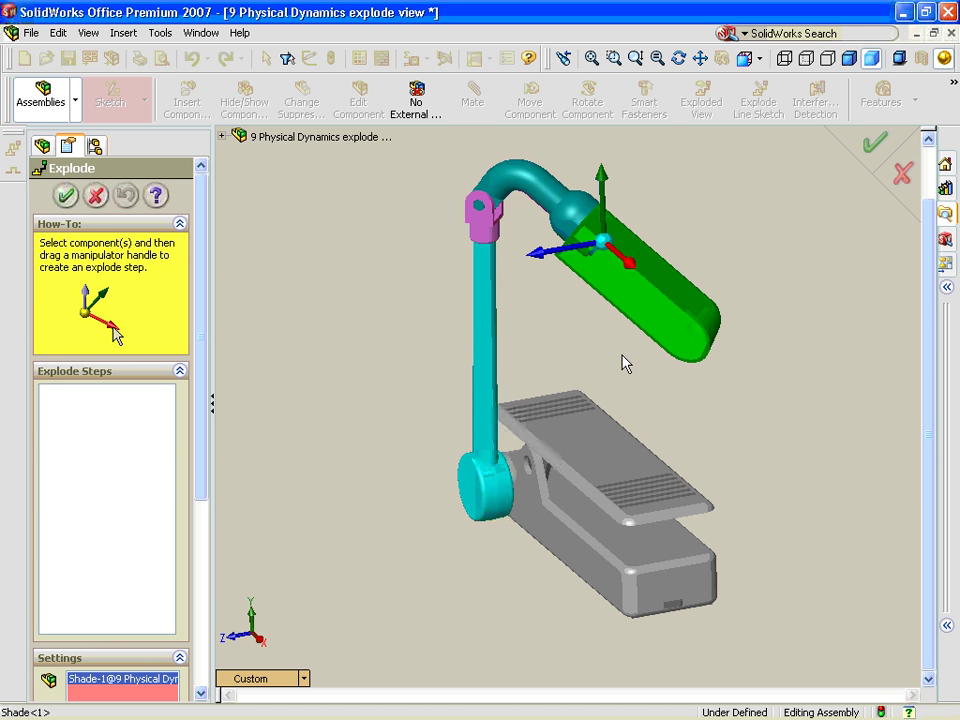
{"action": "middle_click_drag", "start_coordinate": [622, 363], "coordinate": [660, 396]}
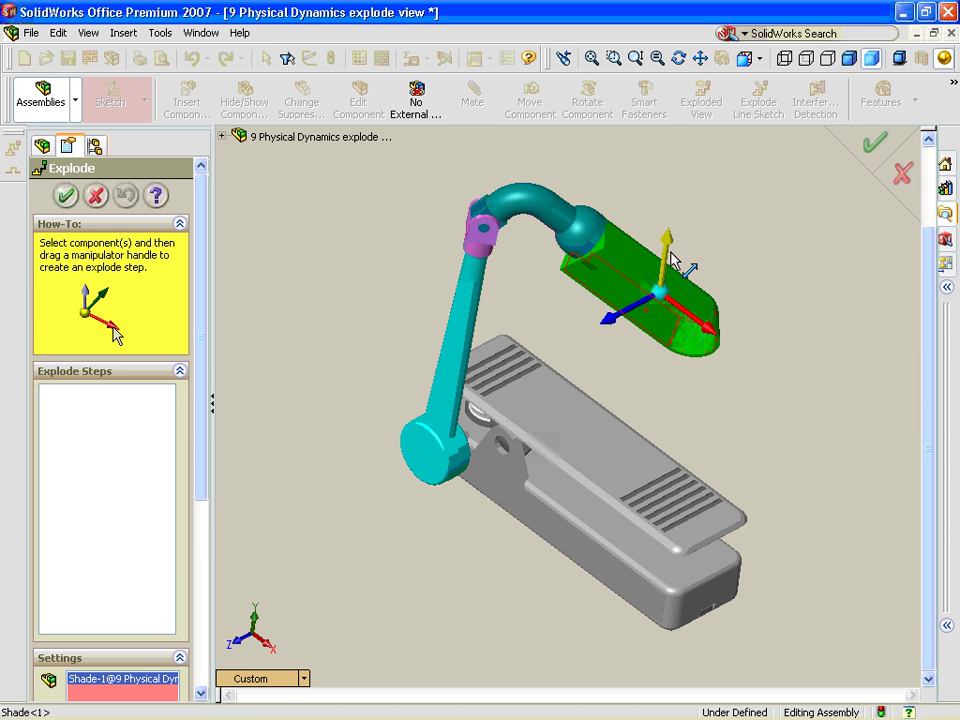
{"action": "middle_click_drag", "start_coordinate": [680, 300], "coordinate": [667, 385]}
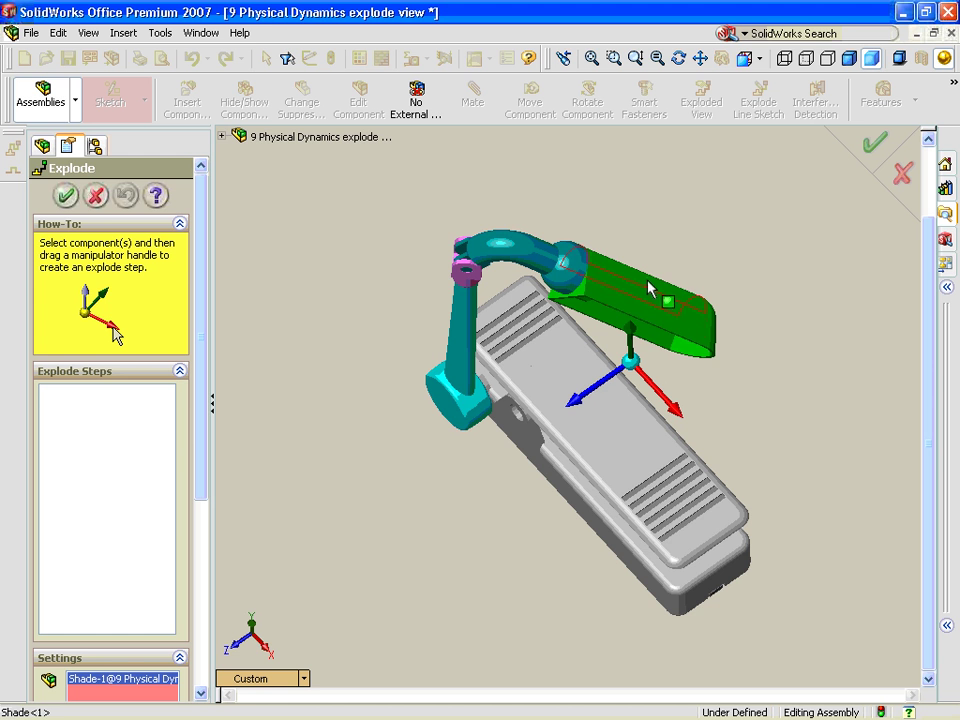
{"action": "middle_click_drag", "start_coordinate": [706, 361], "coordinate": [700, 328]}
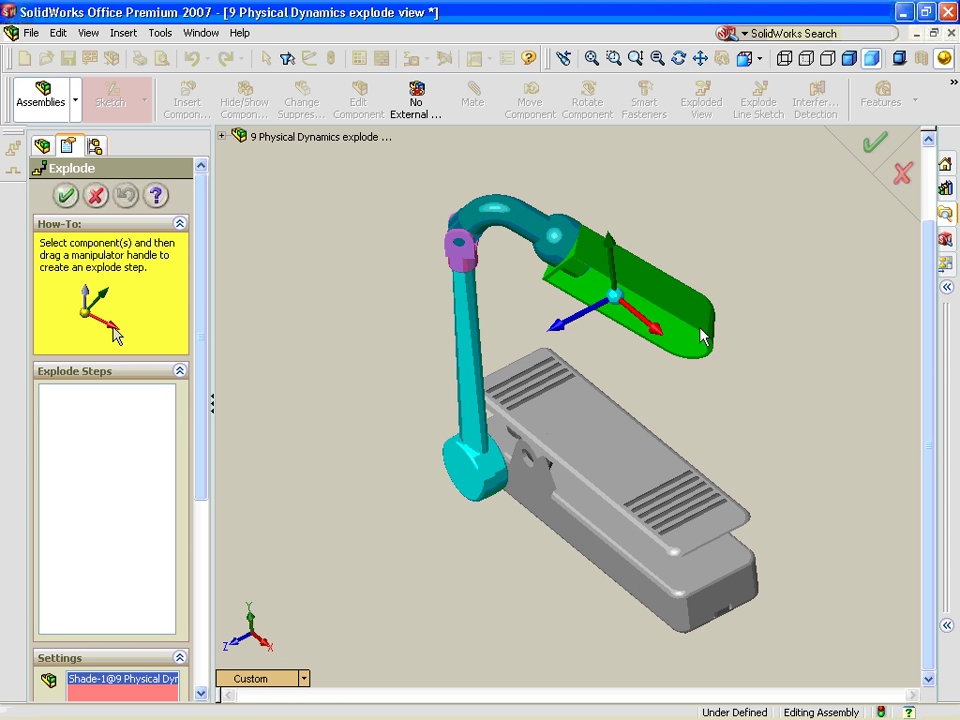
{"action": "scroll", "coordinate": [666, 336], "scroll_direction": "down", "scroll_amount": 5}
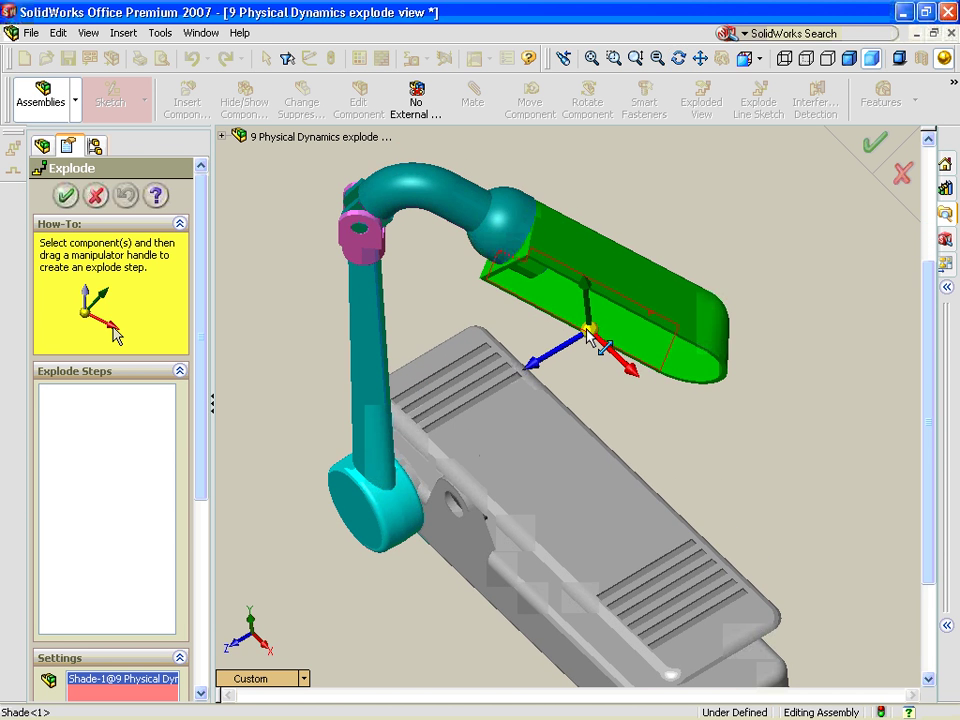
{"action": "right_click", "coordinate": [589, 338]}
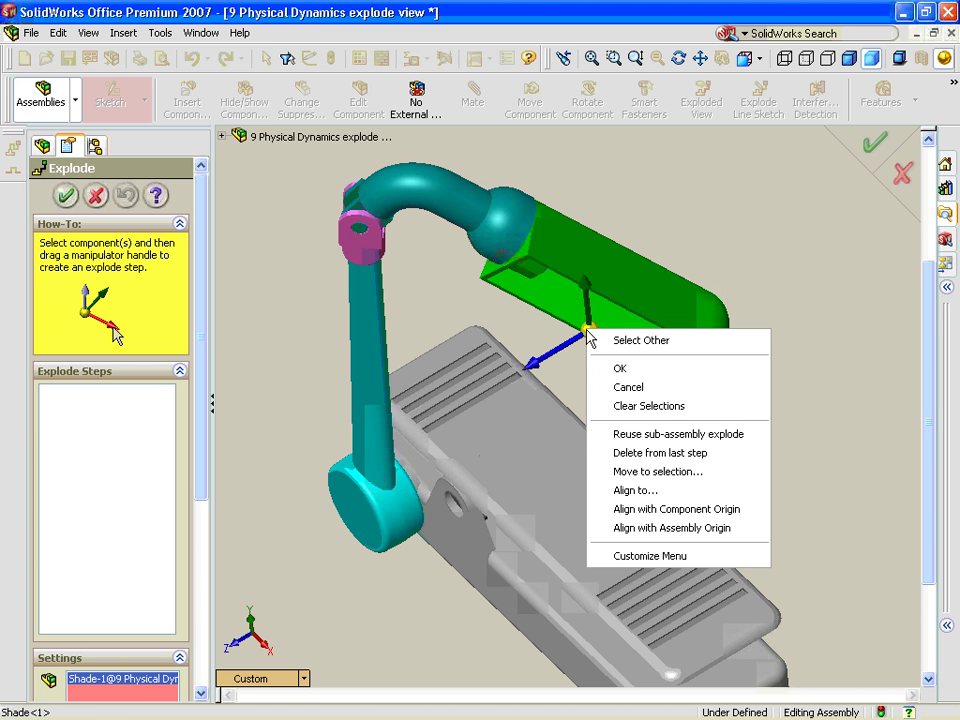
{"action": "left_click", "coordinate": [707, 510]}
Step: Explode the shade along its own long axis away from the elbow and fine-tune its distance
{"action": "middle_click_drag", "start_coordinate": [665, 474], "coordinate": [611, 456]}
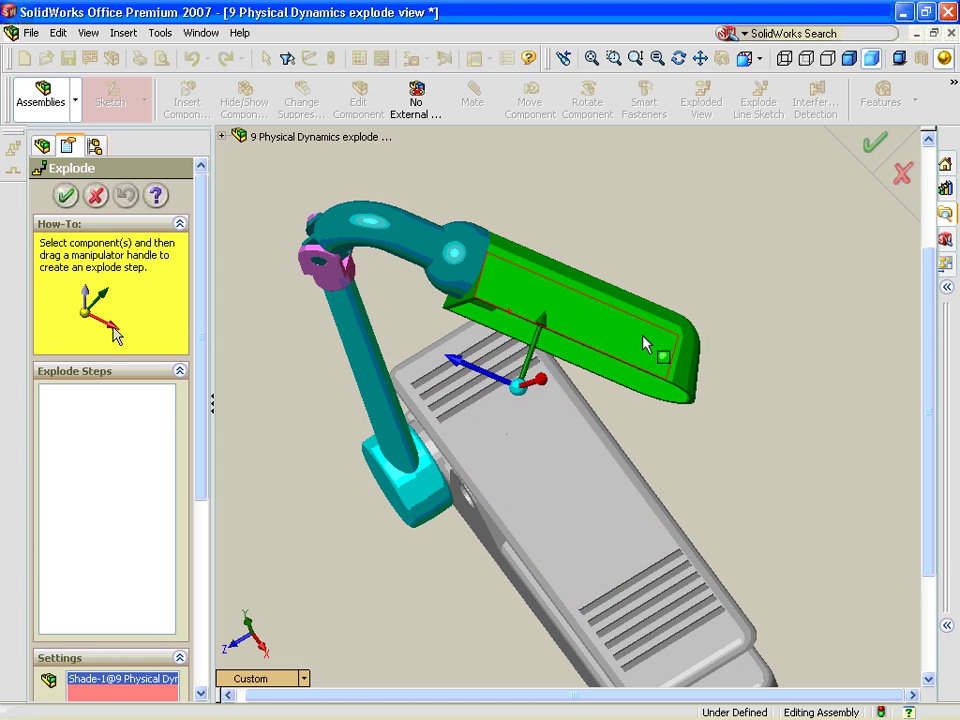
{"action": "left_click_drag", "start_coordinate": [463, 368], "coordinate": [639, 420]}
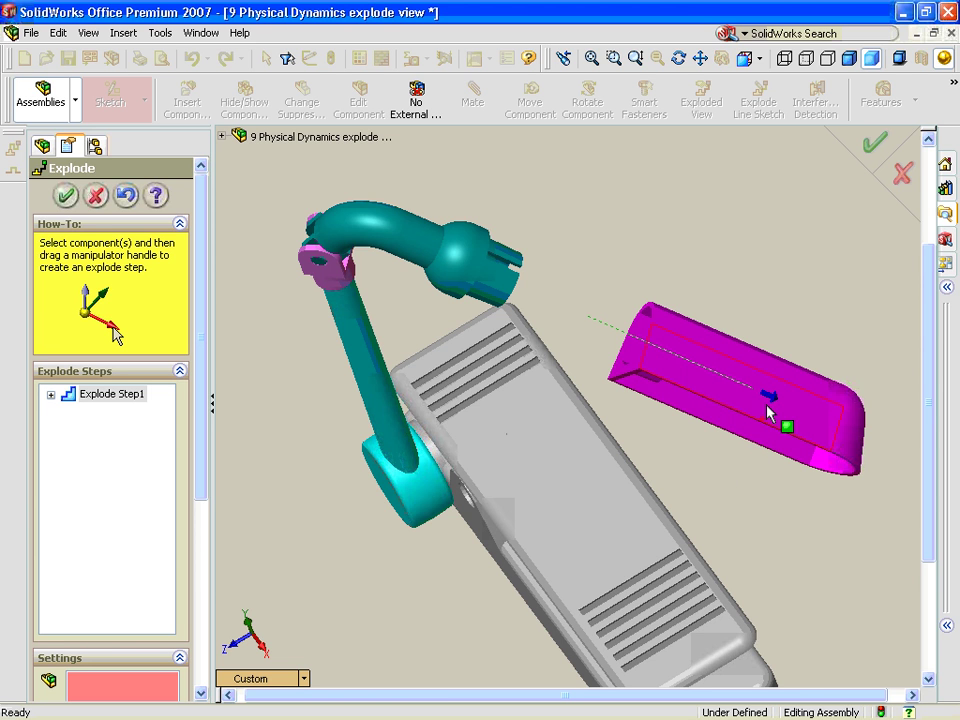
{"action": "mouse_move", "coordinate": [771, 397]}
{"action": "left_mouse_down"}
{"action": "mouse_move", "coordinate": [701, 364]}
{"action": "mouse_move", "coordinate": [762, 396]}
{"action": "left_mouse_up"}
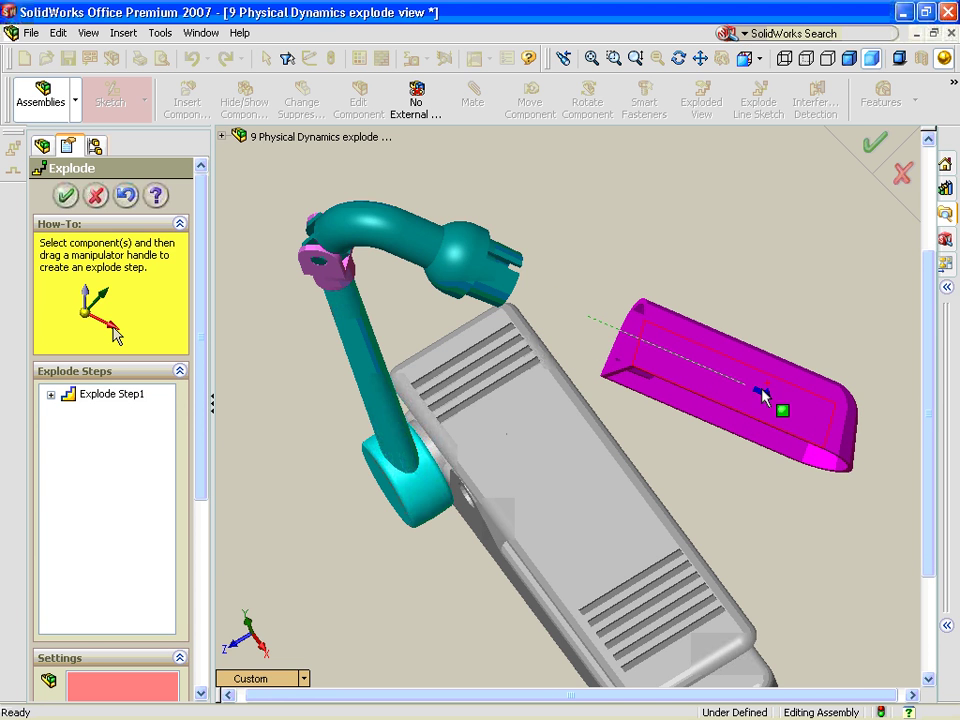
{"action": "left_click", "coordinate": [757, 481]}
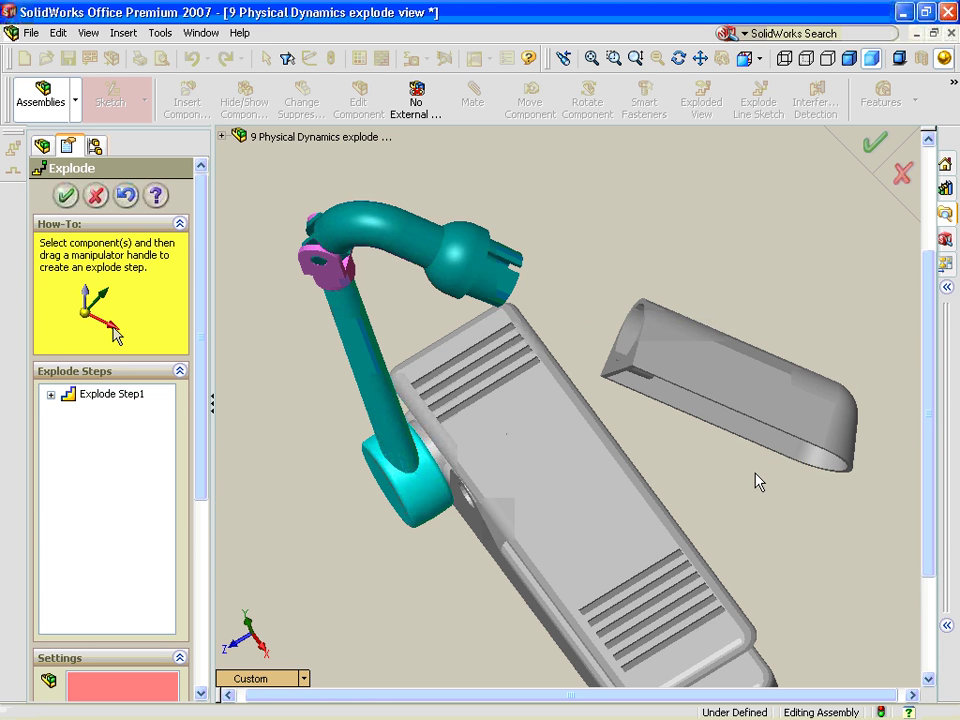
Step: Explode the shade and elbow together up from the swivel, with the manipulator moved to a selection on the shade
{"action": "left_click", "coordinate": [688, 380]}
{"action": "left_click", "coordinate": [427, 254]}
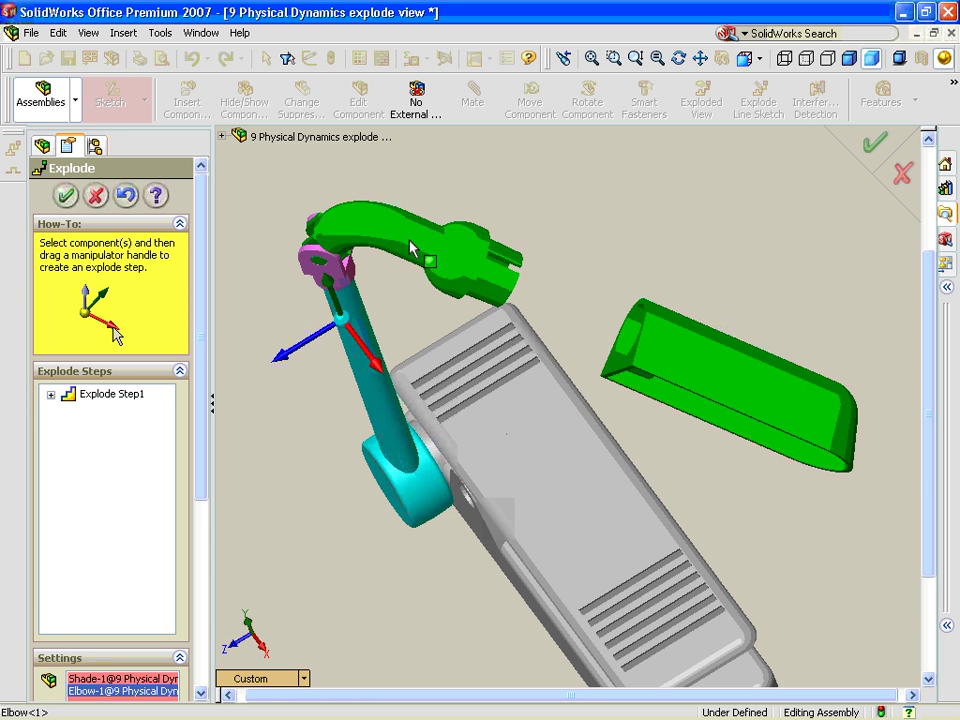
{"action": "right_click", "coordinate": [342, 320]}
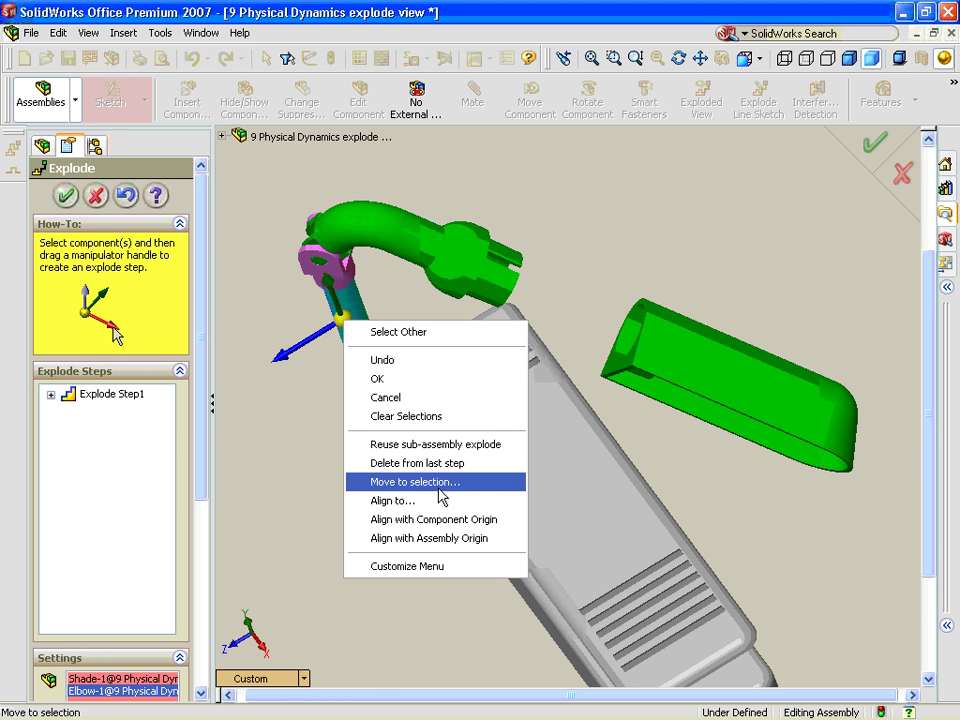
{"action": "left_click", "coordinate": [437, 483]}
{"action": "left_click", "coordinate": [672, 388]}
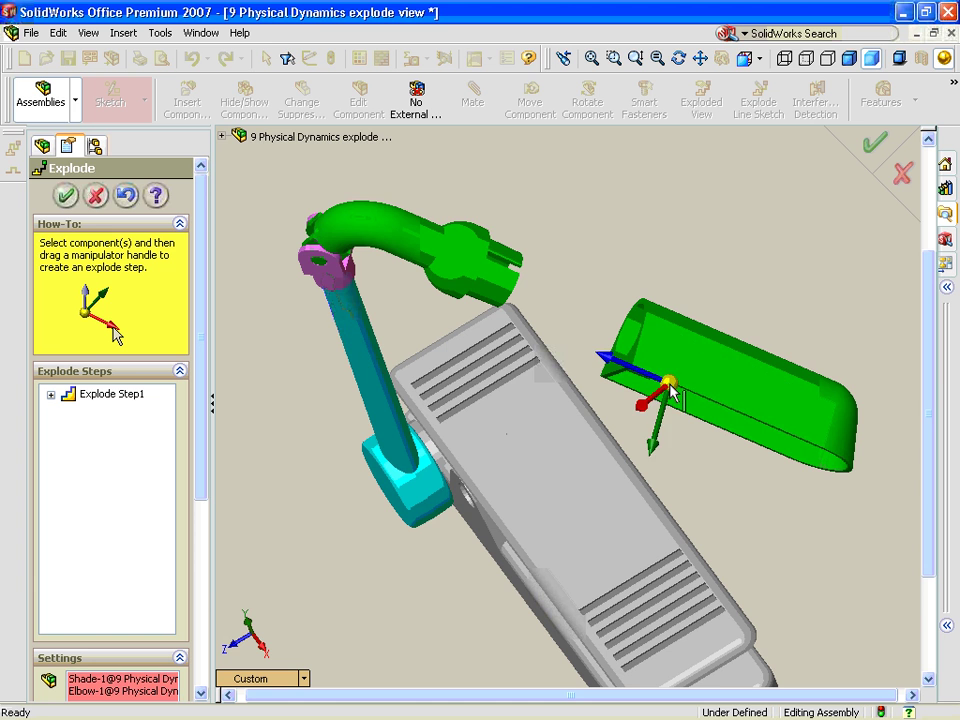
{"action": "left_click_drag", "start_coordinate": [657, 447], "coordinate": [671, 328]}
{"action": "key", "text": "f"}
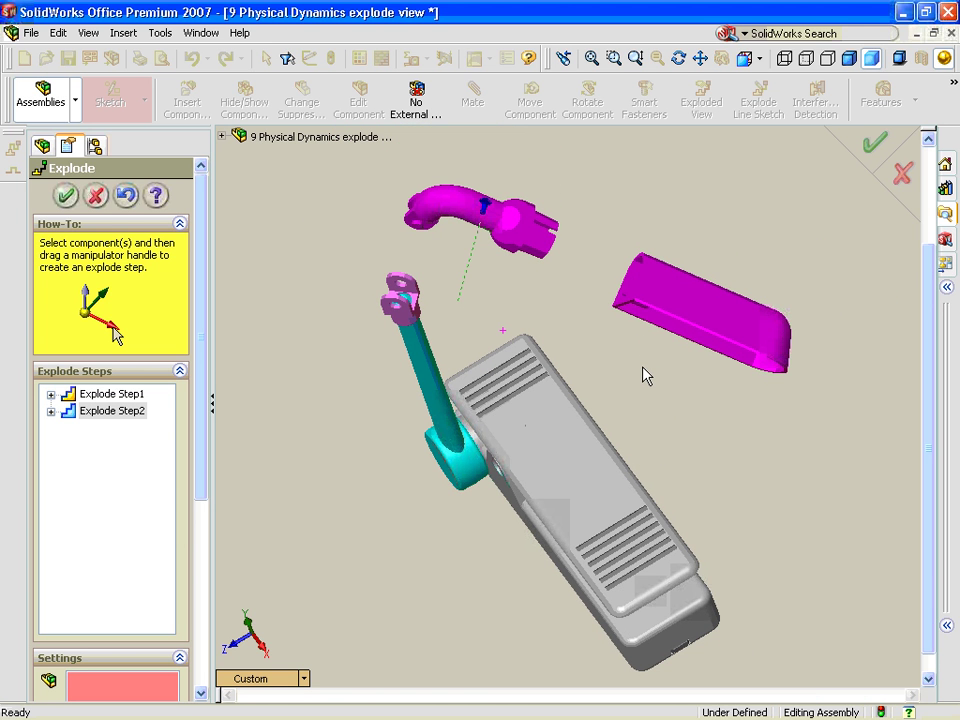
{"action": "left_click", "coordinate": [634, 368]}
Step: Explode the swivel, elbow and shade together upward off the arm, aligned with the component origin, and accept the exploded view
{"action": "middle_click_drag", "start_coordinate": [634, 368], "coordinate": [632, 297]}
{"action": "left_click", "coordinate": [410, 288]}
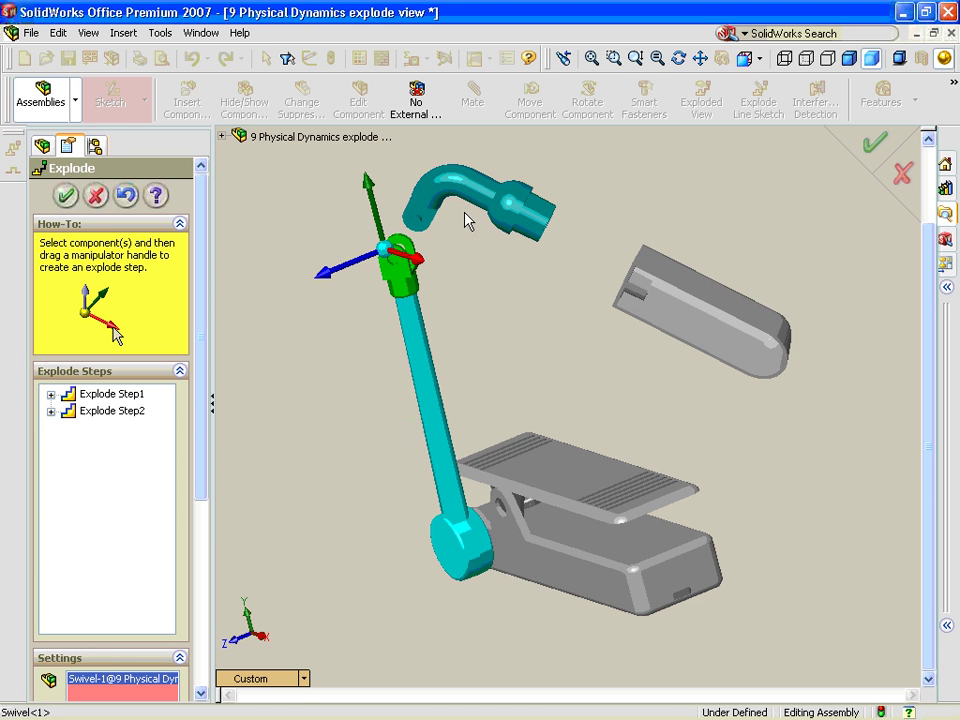
{"action": "left_click", "coordinate": [465, 200]}
{"action": "left_click", "coordinate": [690, 325]}
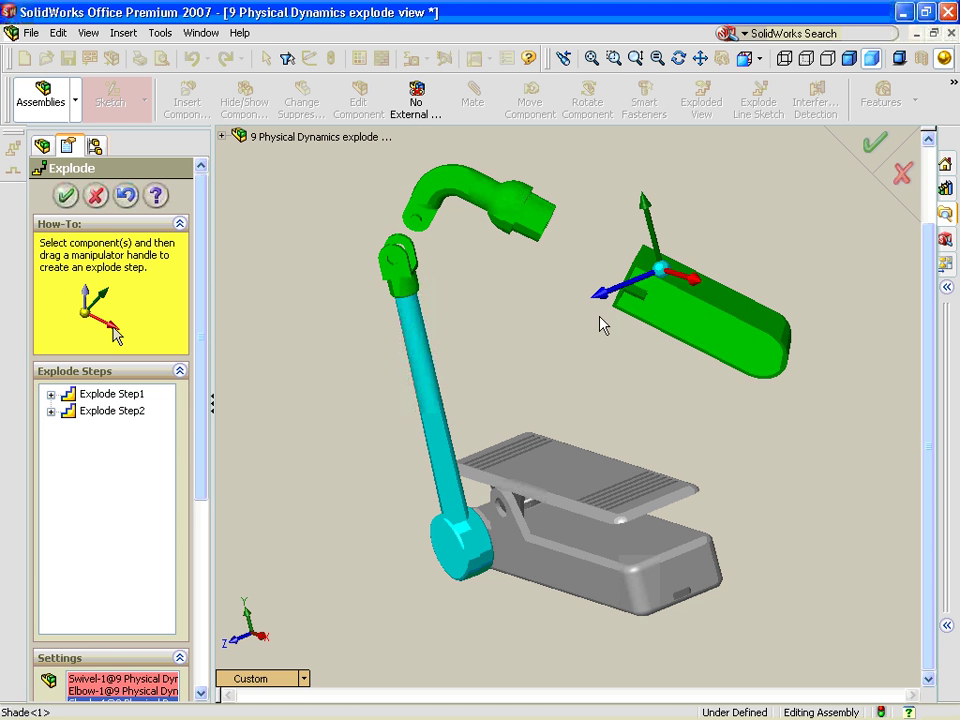
{"action": "right_click", "coordinate": [659, 270]}
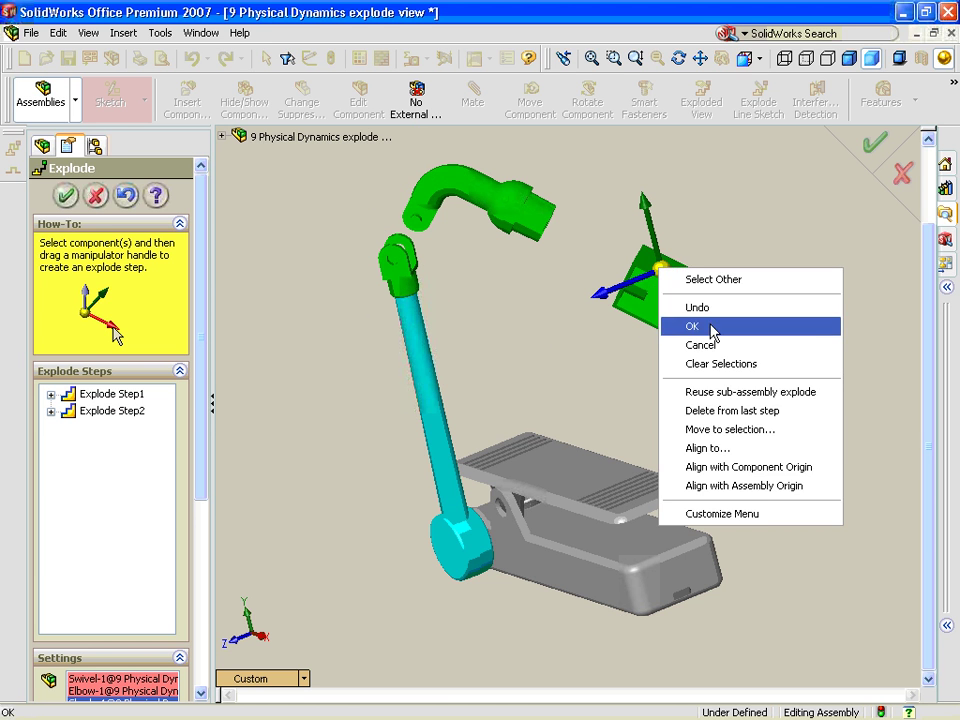
{"action": "left_click", "coordinate": [755, 467]}
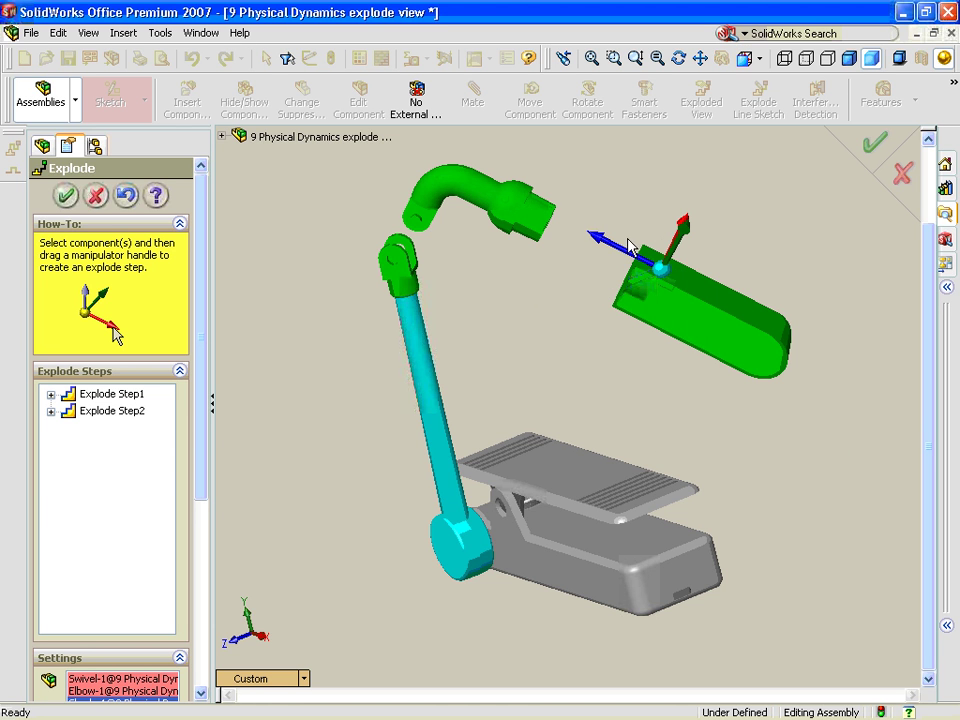
{"action": "middle_click_drag", "start_coordinate": [620, 248], "coordinate": [741, 302]}
{"action": "left_click_drag", "start_coordinate": [760, 333], "coordinate": [770, 236]}
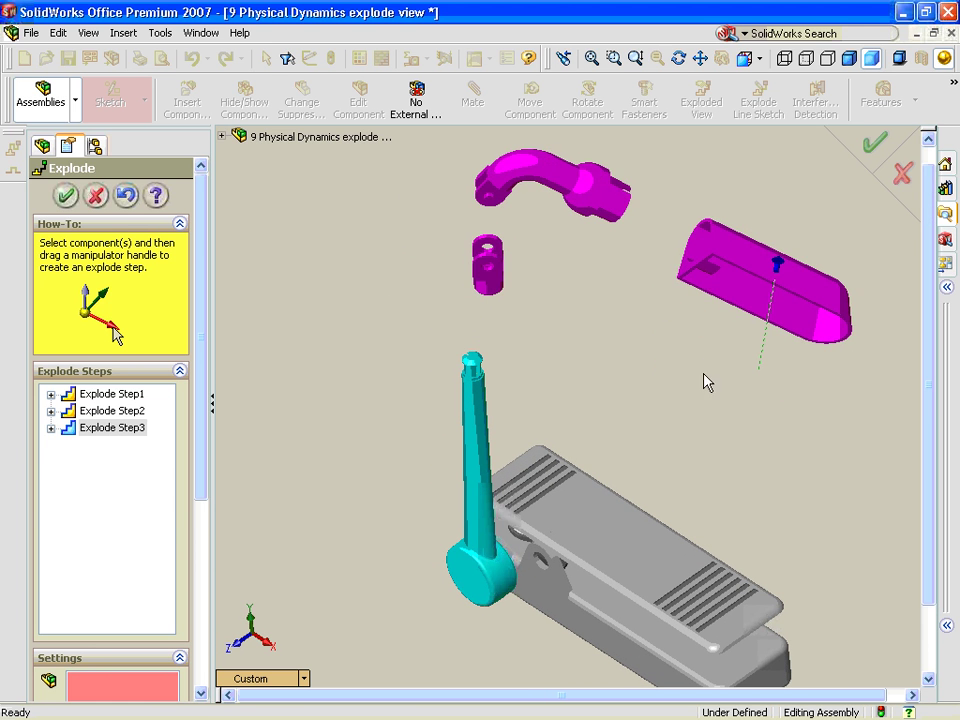
{"action": "left_click", "coordinate": [874, 143]}
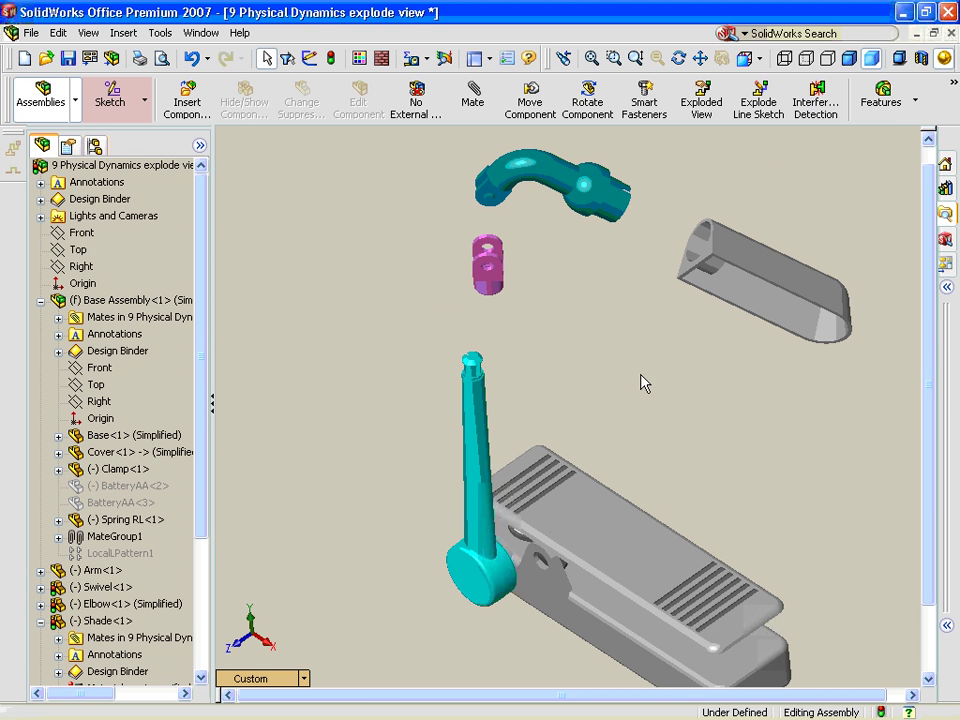
Step: Start an explode line sketch and route a line from the arm's top cylindrical face, direction reversed, to the swivel's lower cylindrical face
{"action": "left_click", "coordinate": [757, 108]}
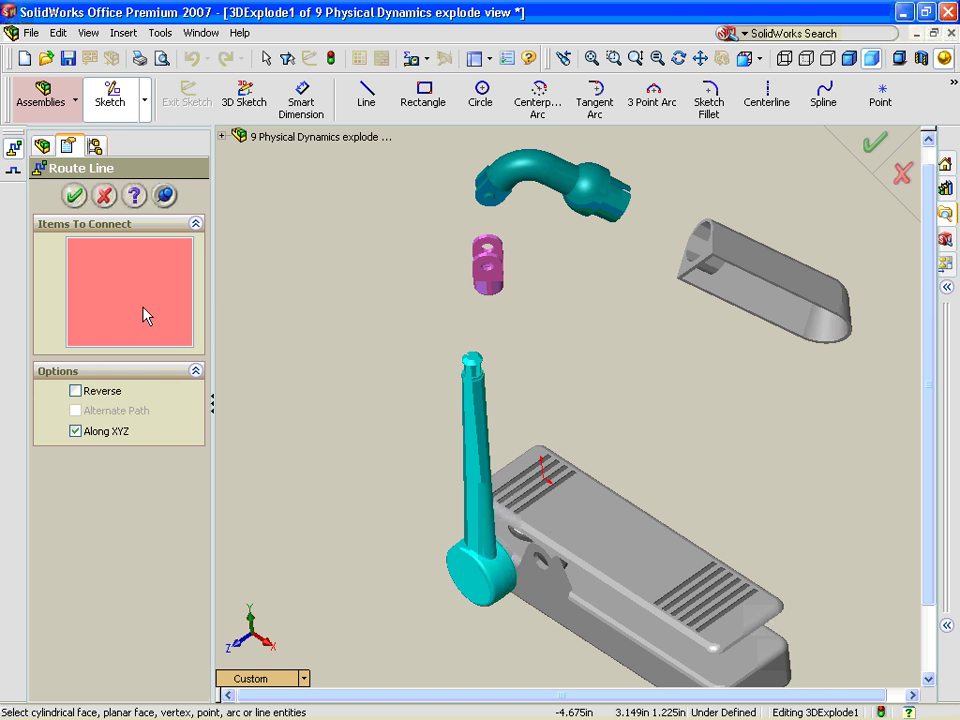
{"action": "scroll", "coordinate": [510, 321], "scroll_direction": "down", "scroll_amount": 5}
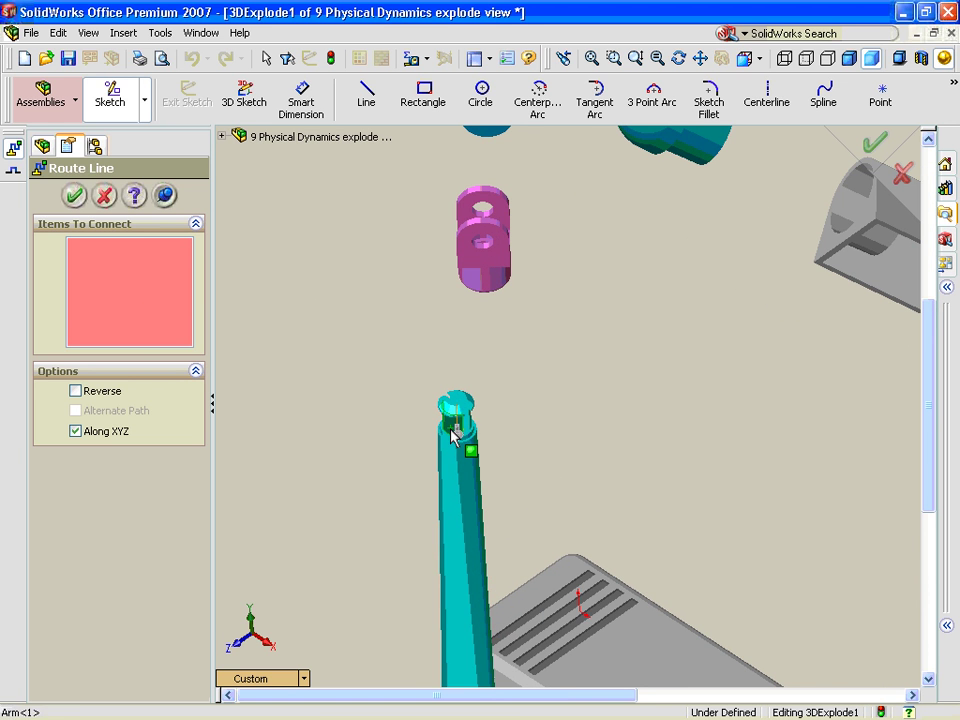
{"action": "left_click", "coordinate": [452, 433]}
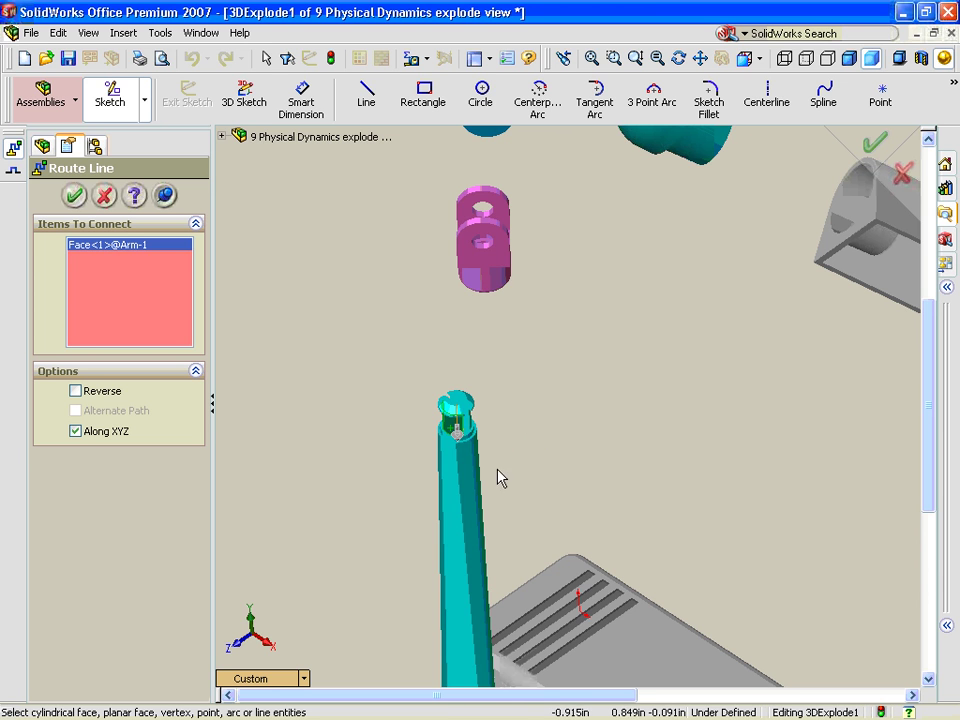
{"action": "left_click", "coordinate": [459, 435]}
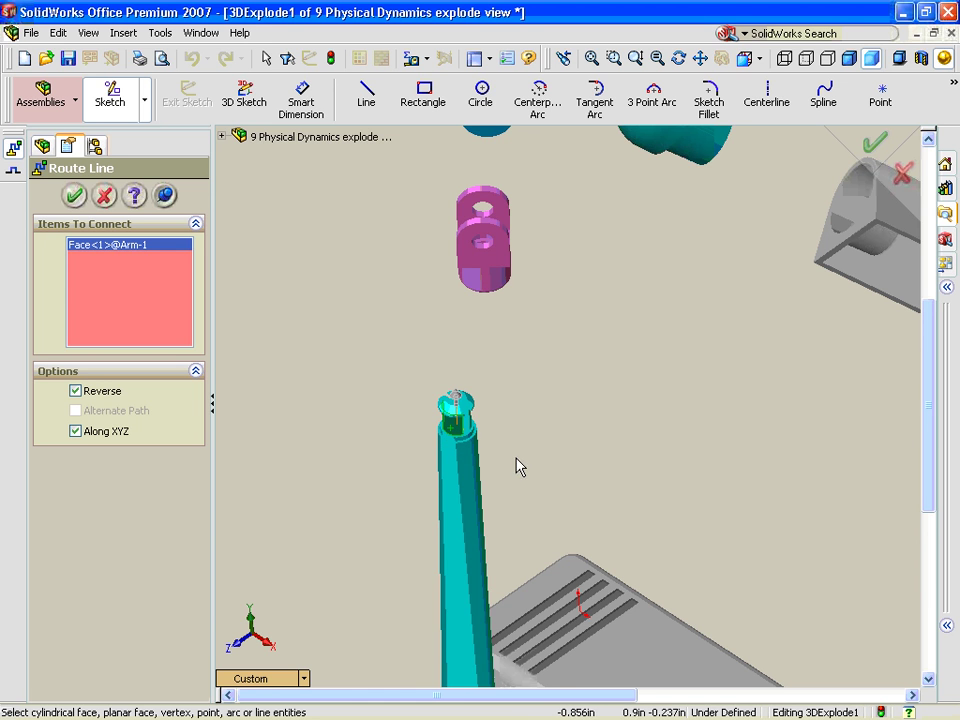
{"action": "left_click", "coordinate": [485, 285]}
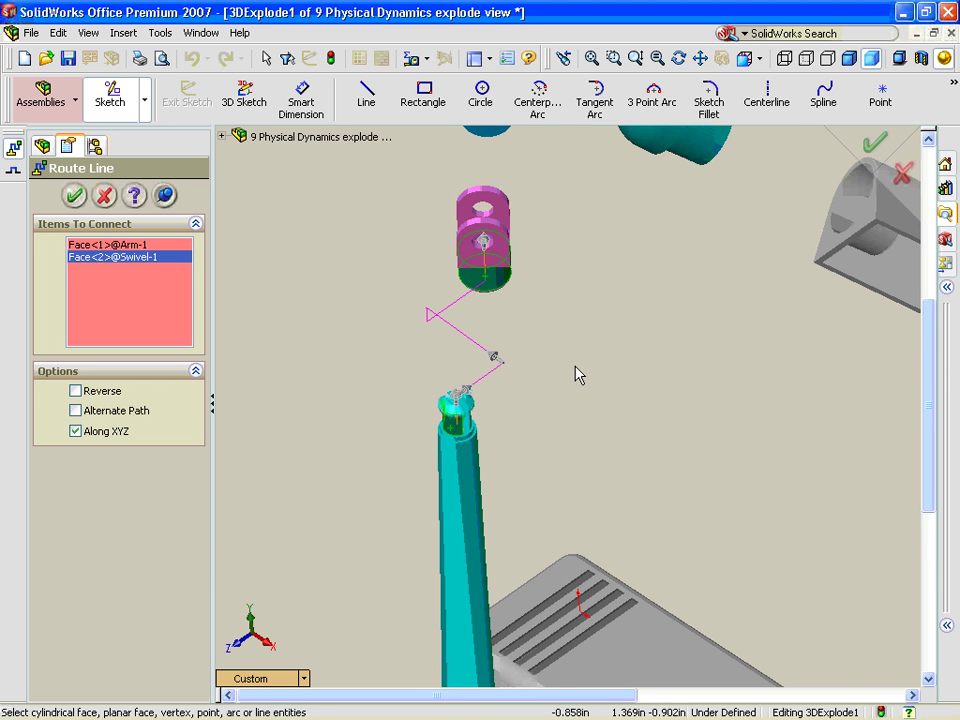
Step: Turn off Along XYZ for the arm-to-swivel route line so it runs directly, and accept it
{"action": "scroll", "coordinate": [574, 368], "scroll_direction": "up", "scroll_amount": 2}
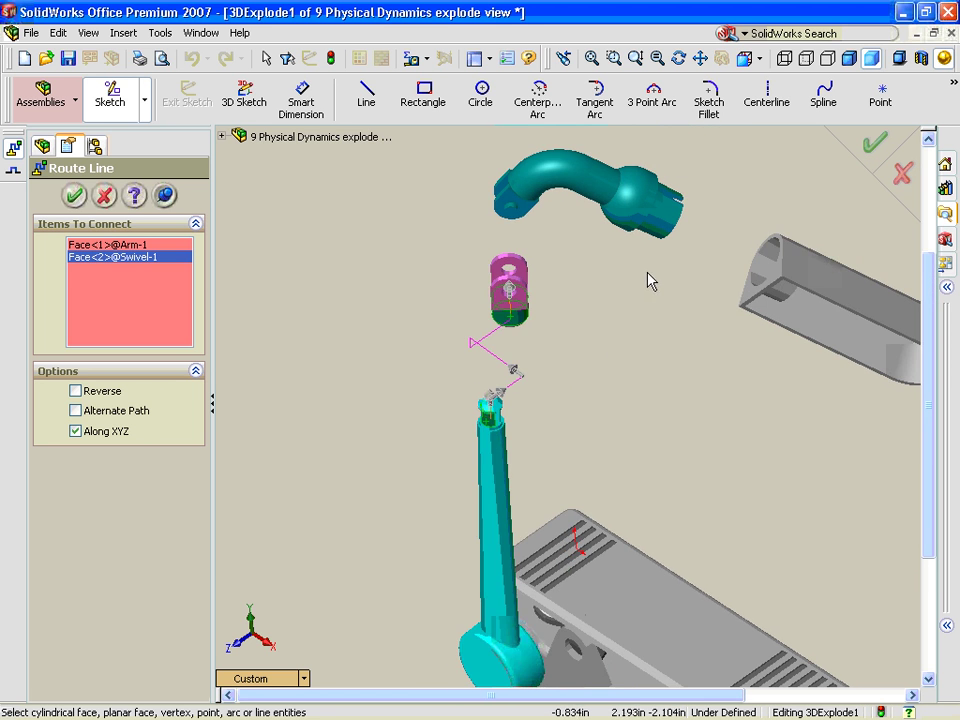
{"action": "scroll", "coordinate": [648, 272], "scroll_direction": "down", "scroll_amount": 2}
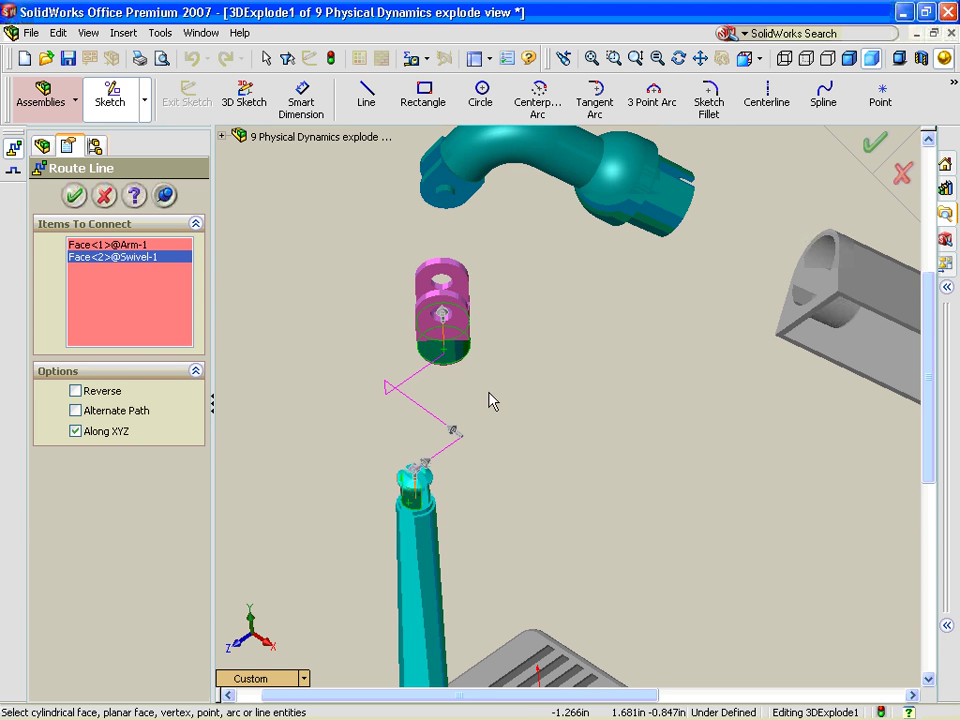
{"action": "middle_click_drag", "start_coordinate": [512, 373], "coordinate": [565, 283]}
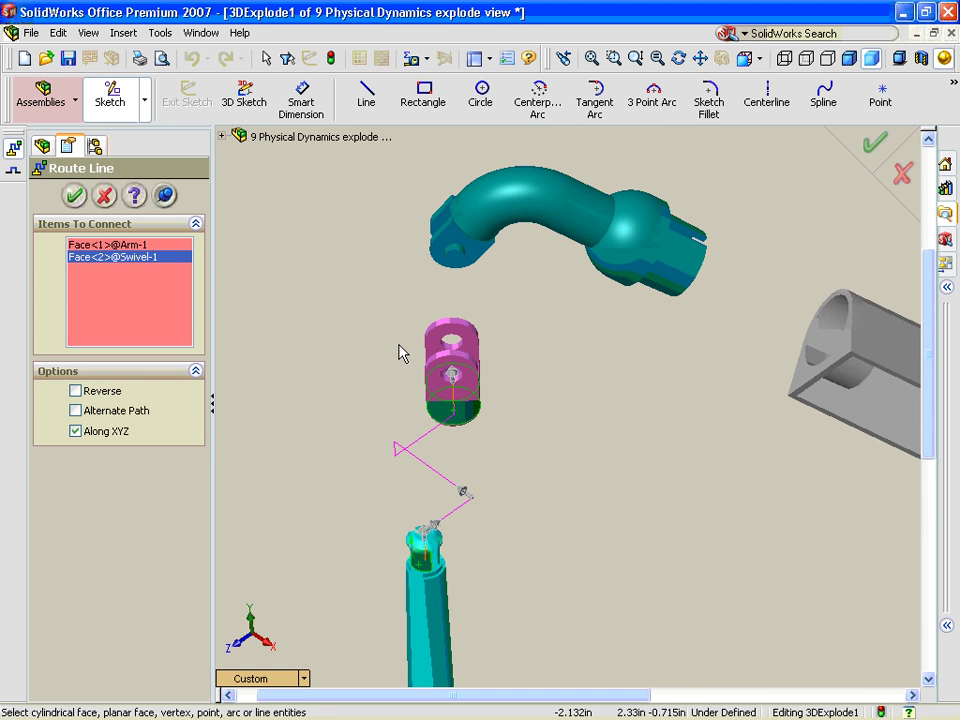
{"action": "left_click", "coordinate": [117, 431]}
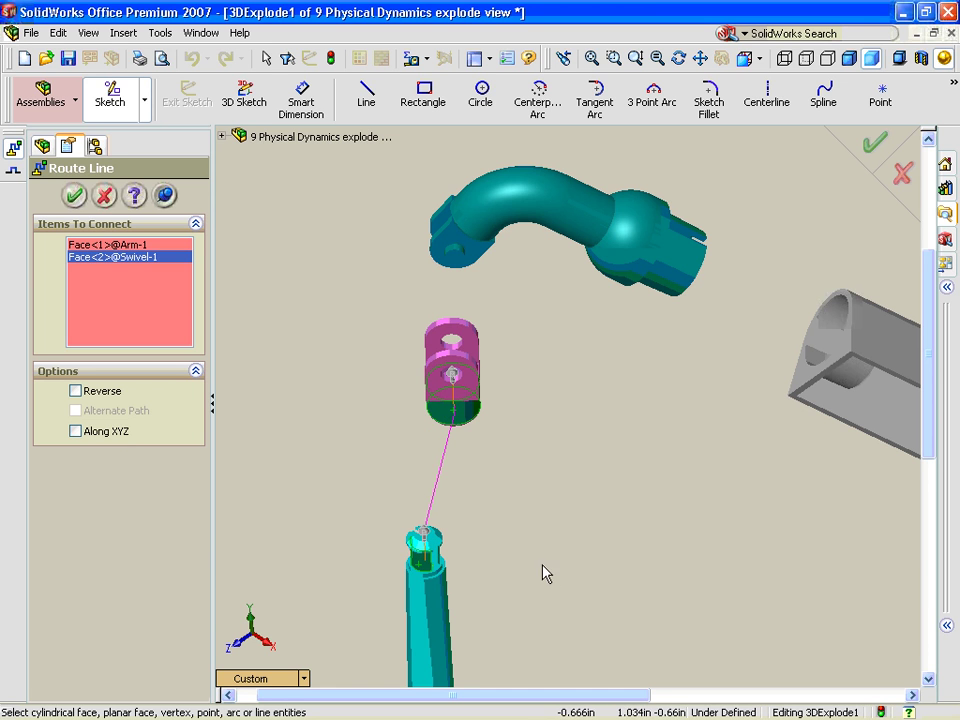
{"action": "left_click", "coordinate": [76, 201]}
Step: Route an explode line from the swivel's front lug hole, with its direction reversed, to the elbow's pivot hole
{"action": "scroll", "coordinate": [396, 308], "scroll_direction": "down", "scroll_amount": 5}
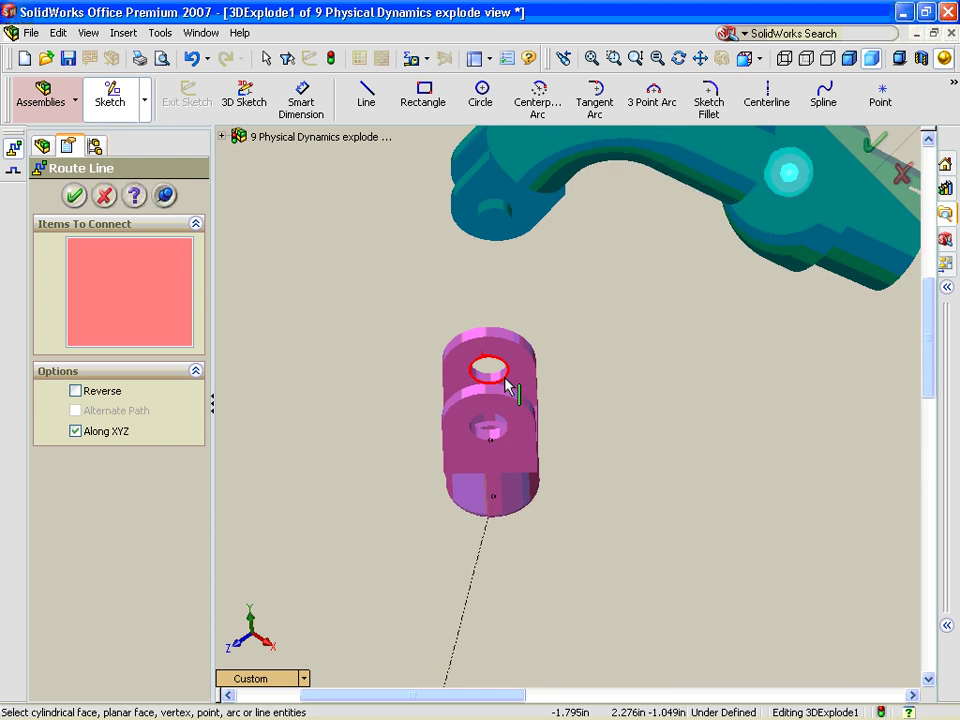
{"action": "left_click", "coordinate": [497, 453]}
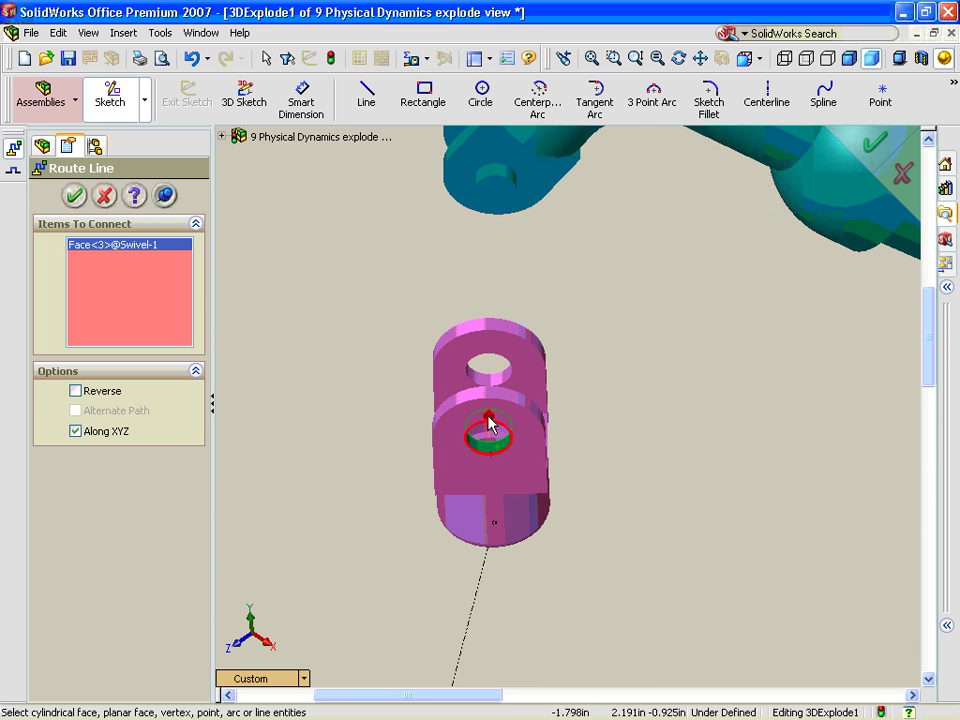
{"action": "left_click", "coordinate": [488, 416]}
{"action": "scroll", "coordinate": [484, 100], "scroll_direction": "down", "scroll_amount": 1}
{"action": "scroll", "coordinate": [519, 201], "scroll_direction": "up", "scroll_amount": 1}
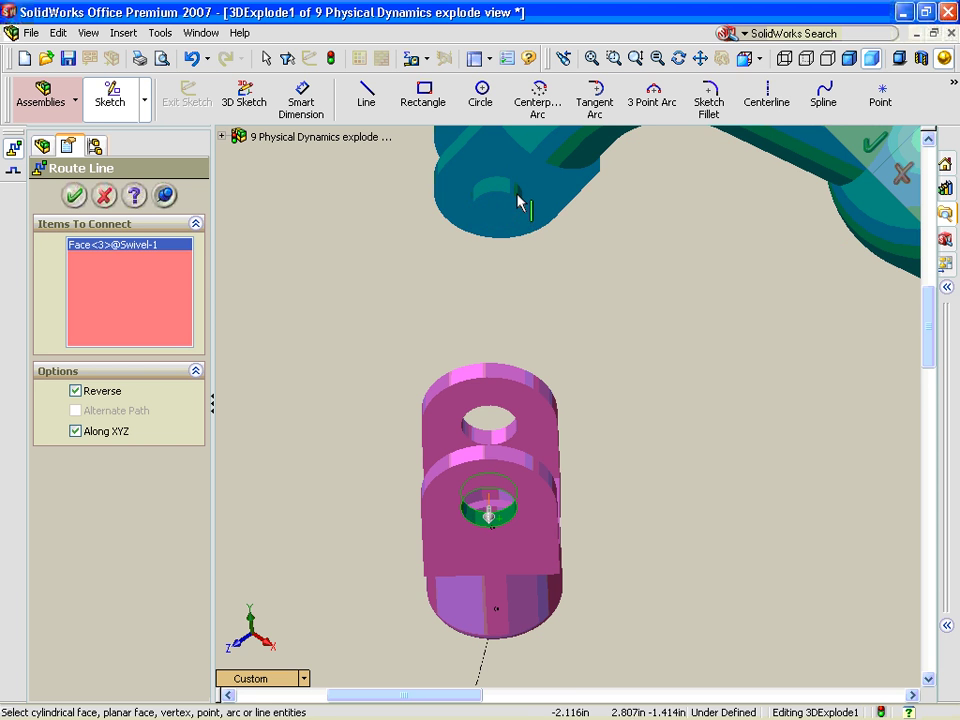
{"action": "left_click", "coordinate": [519, 201]}
{"action": "middle_click_drag", "start_coordinate": [542, 216], "coordinate": [619, 272]}
{"action": "middle_click_drag", "start_coordinate": [659, 377], "coordinate": [714, 384]}
{"action": "scroll", "coordinate": [617, 428], "scroll_direction": "down", "scroll_amount": 5}
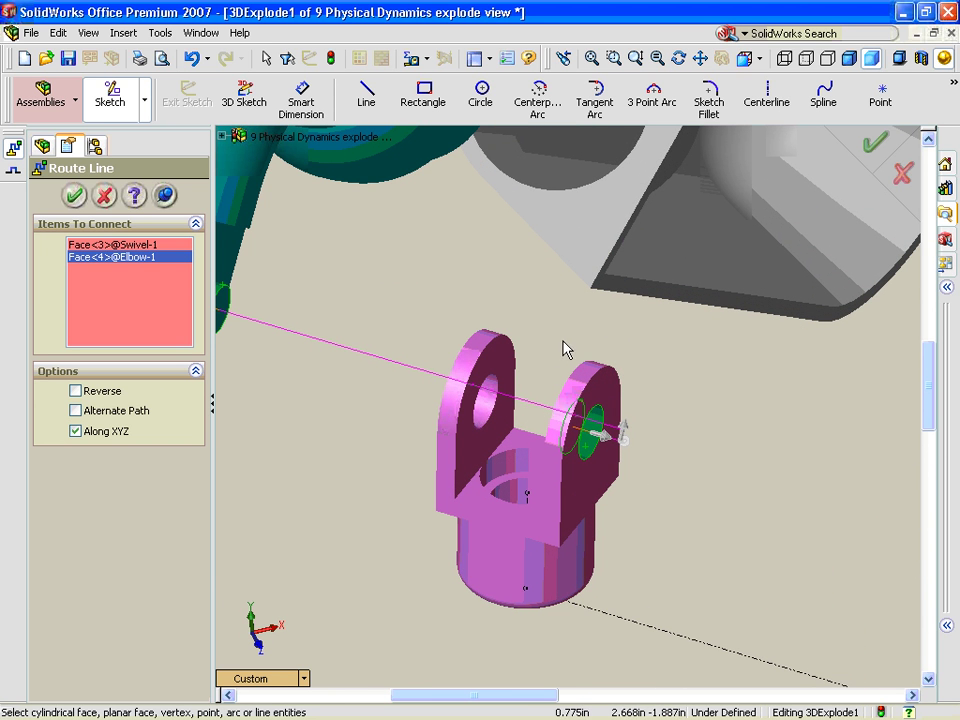
{"action": "middle_click_drag", "start_coordinate": [563, 348], "coordinate": [540, 396]}
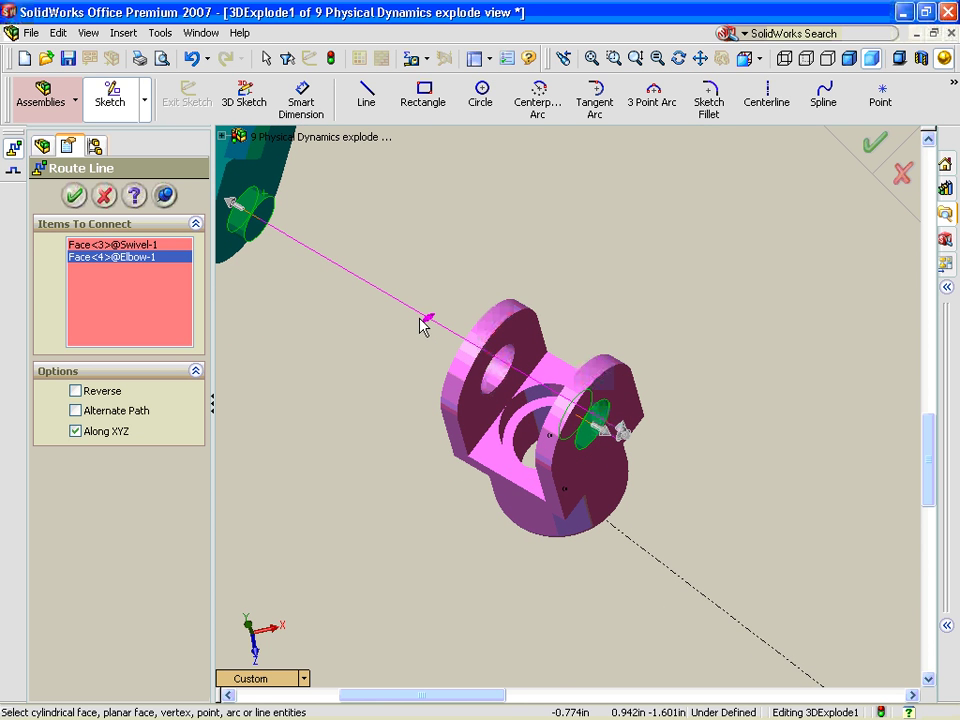
{"action": "middle_click_drag", "start_coordinate": [561, 341], "coordinate": [471, 306]}
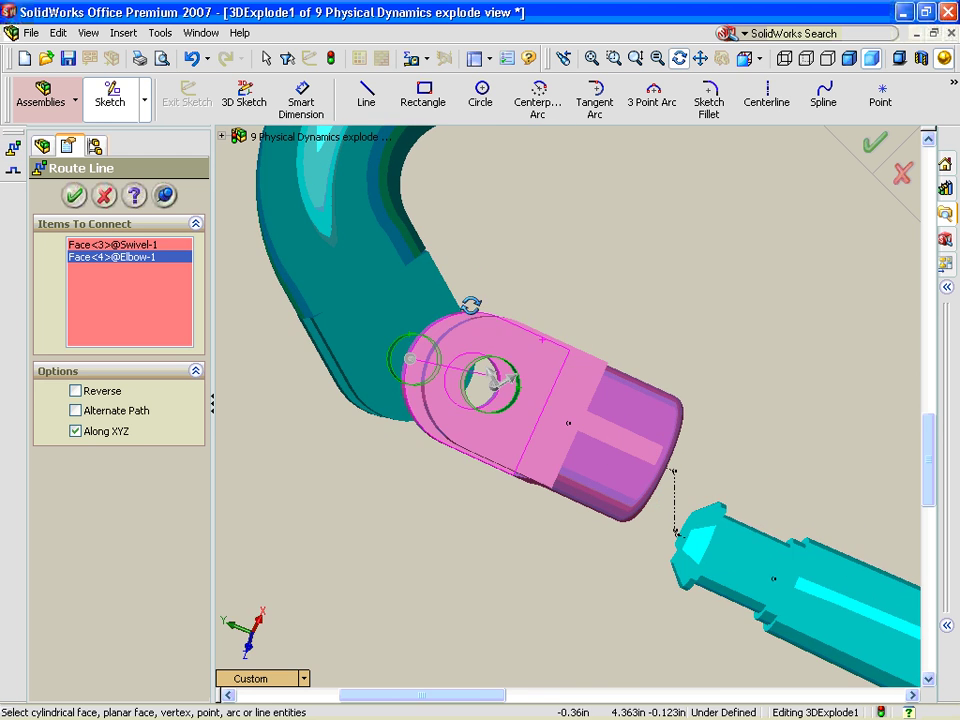
Step: Turn off Along XYZ for the swivel-to-elbow route line and accept it
{"action": "left_click", "coordinate": [108, 433]}
{"action": "mouse_move", "coordinate": [480, 360]}
{"action": "middle_mouse_down"}
{"action": "mouse_move", "coordinate": [470, 365]}
{"action": "mouse_move", "coordinate": [490, 372]}
{"action": "middle_mouse_up"}
{"action": "left_click_drag", "start_coordinate": [505, 275], "coordinate": [402, 246]}
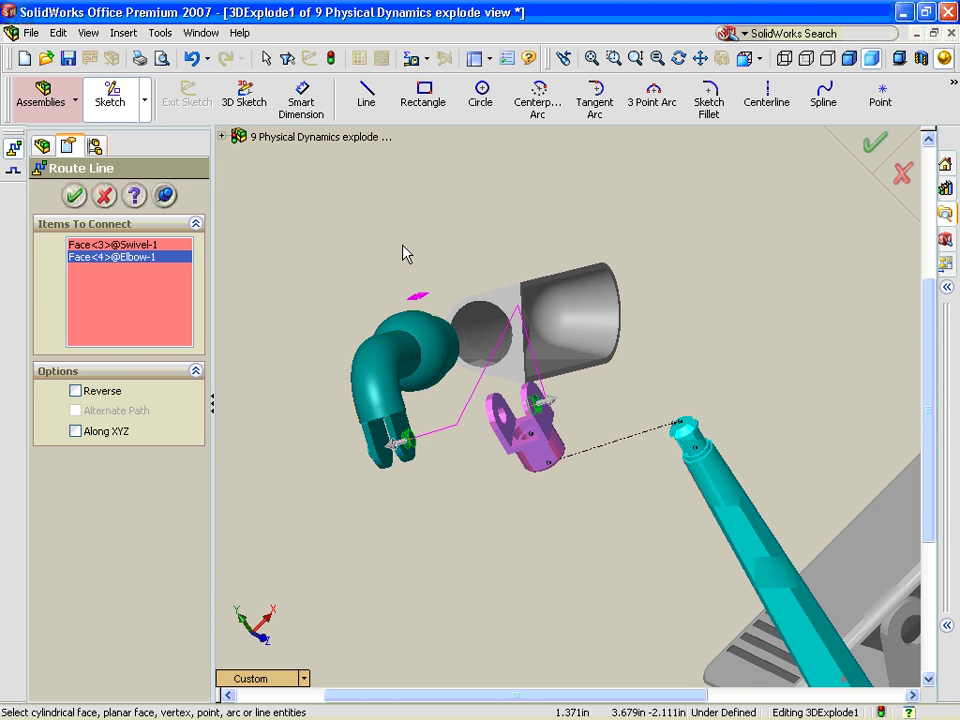
{"action": "middle_click_drag", "start_coordinate": [551, 450], "coordinate": [508, 527]}
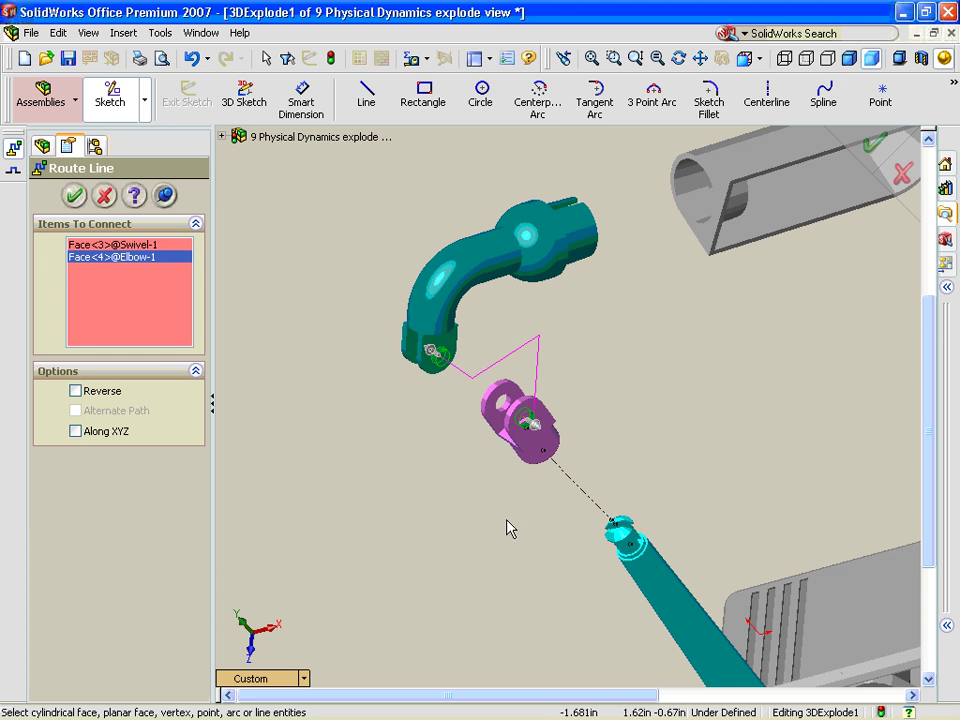
{"action": "left_click", "coordinate": [74, 195]}
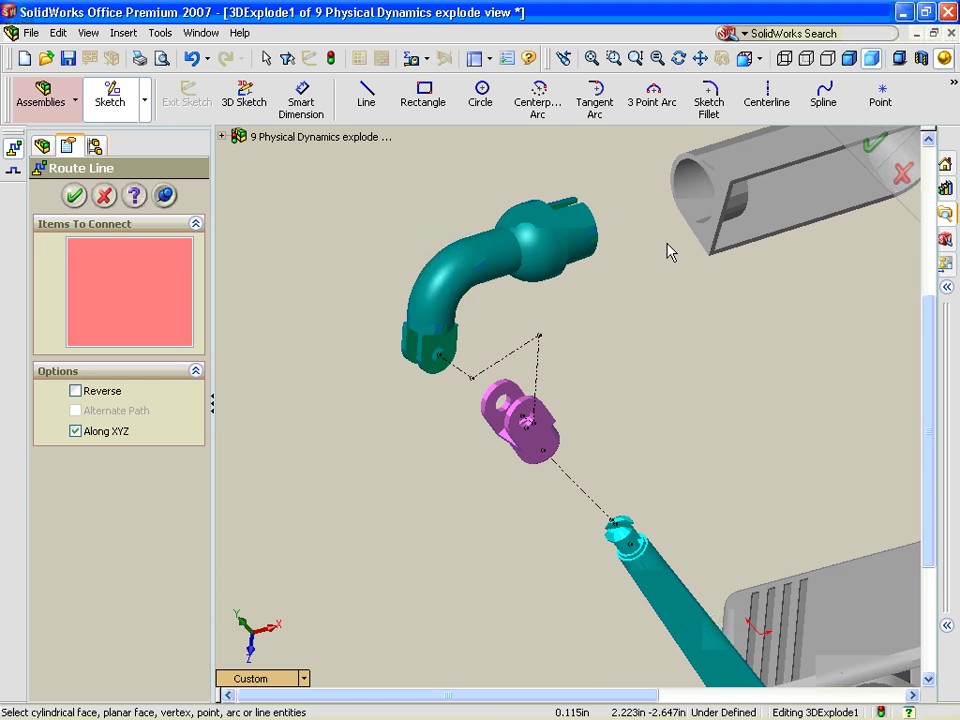
Step: Route an explode line from the elbow's end cylindrical face to the shade's inner cylindrical face, and exit the sketch in isometric view
{"action": "left_click", "coordinate": [588, 241]}
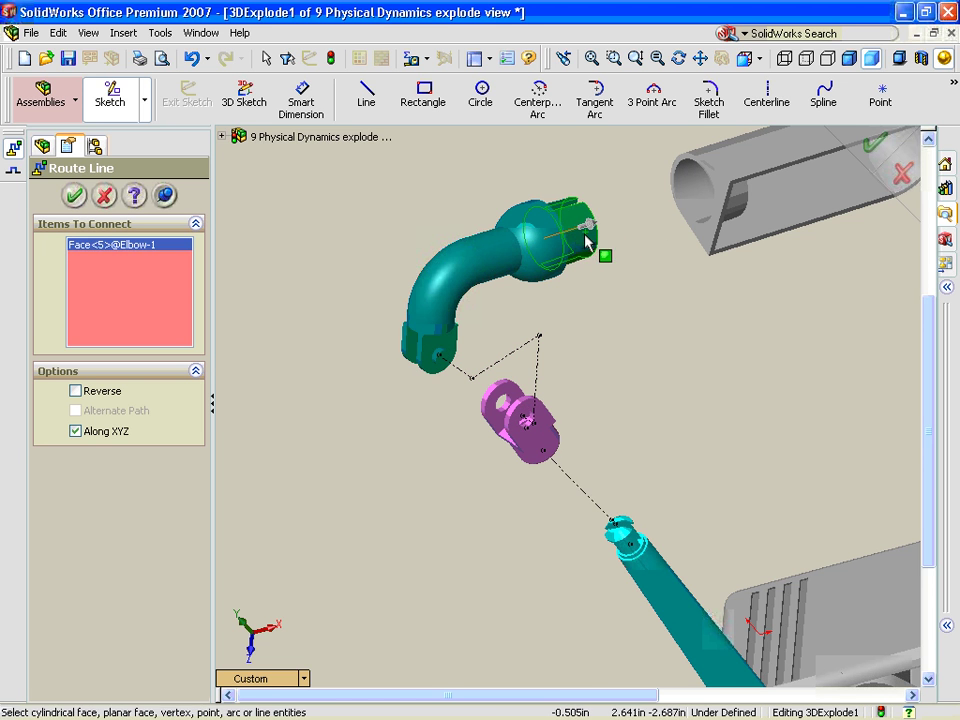
{"action": "left_click", "coordinate": [693, 200]}
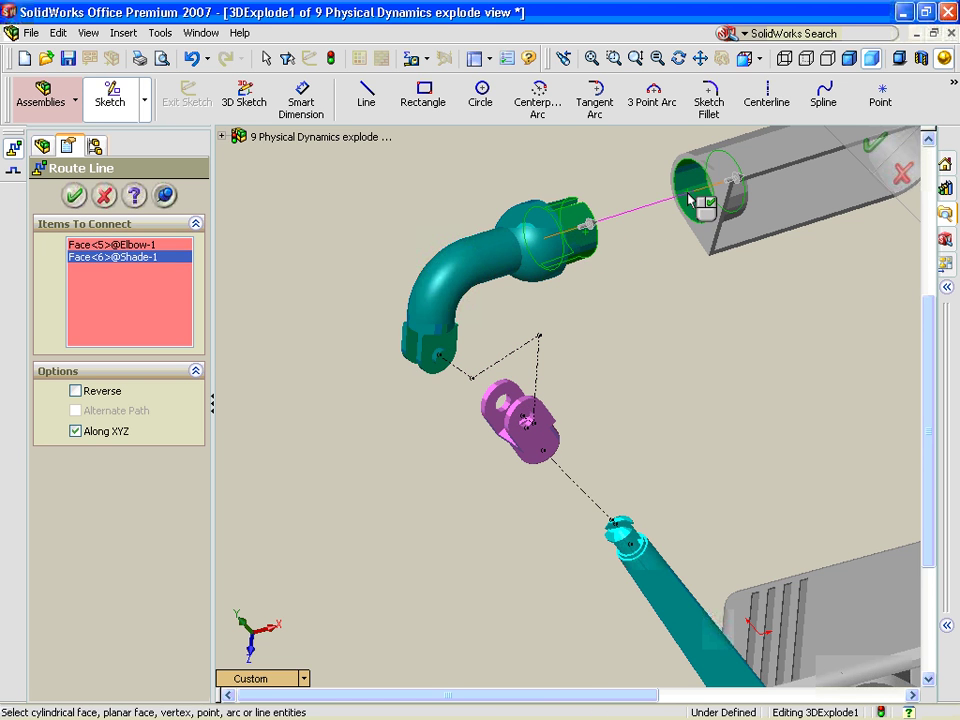
{"action": "left_click", "coordinate": [877, 153]}
{"action": "left_click", "coordinate": [870, 150]}
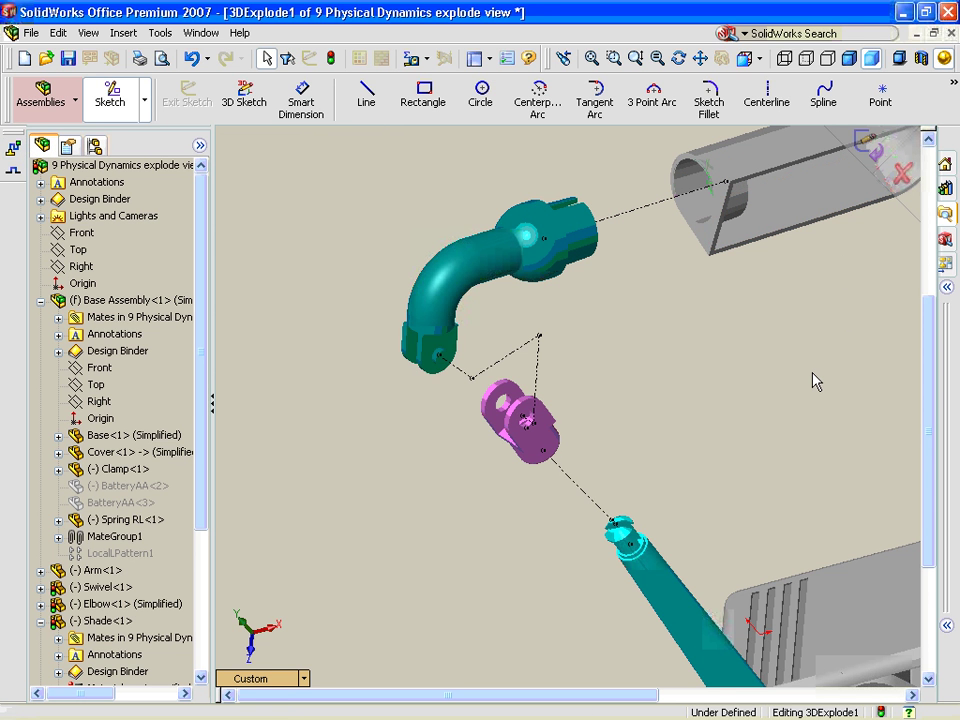
{"action": "key", "text": "space"}
{"action": "double_click", "coordinate": [866, 519]}
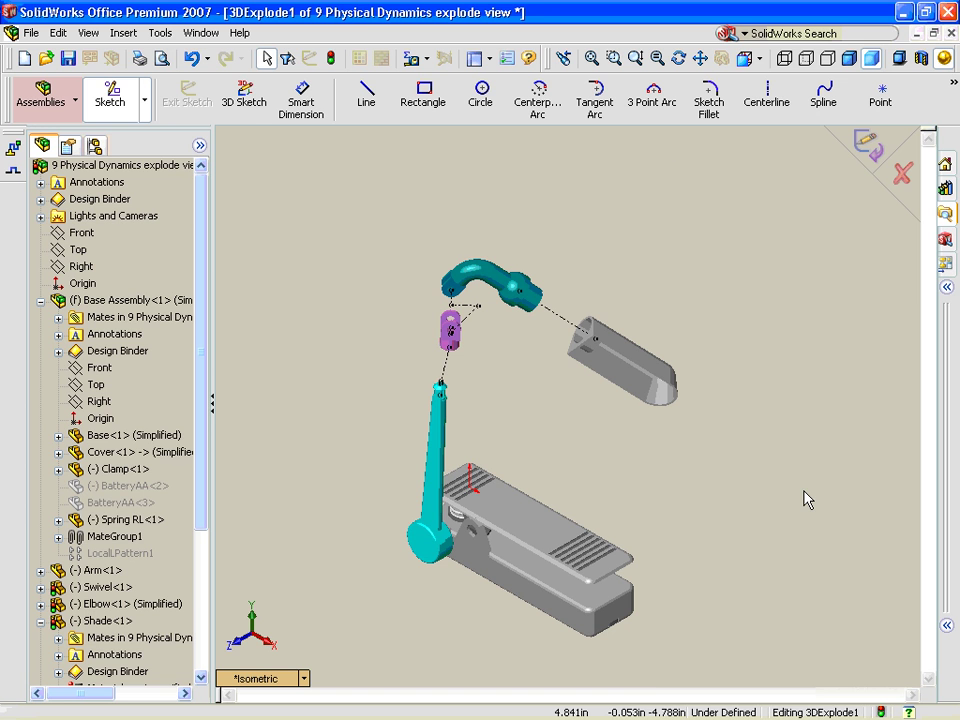
{"action": "left_click", "coordinate": [866, 146]}
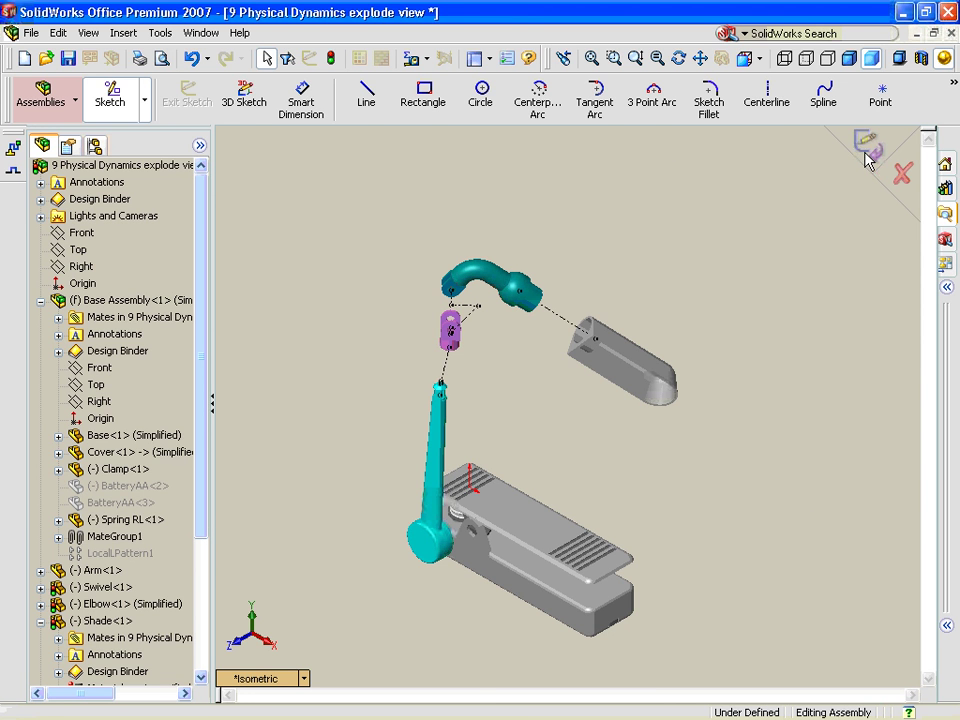
Step: Close the exploded lamp assembly without saving and open the 10 Simulation assembly
{"action": "left_click", "coordinate": [951, 34]}
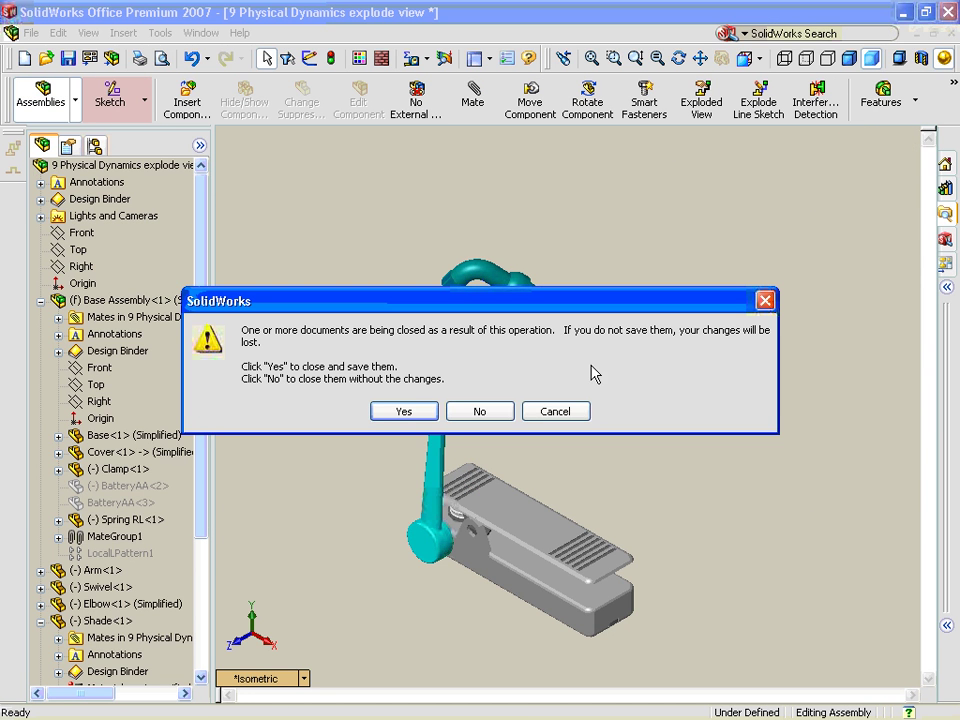
{"action": "left_click", "coordinate": [490, 410]}
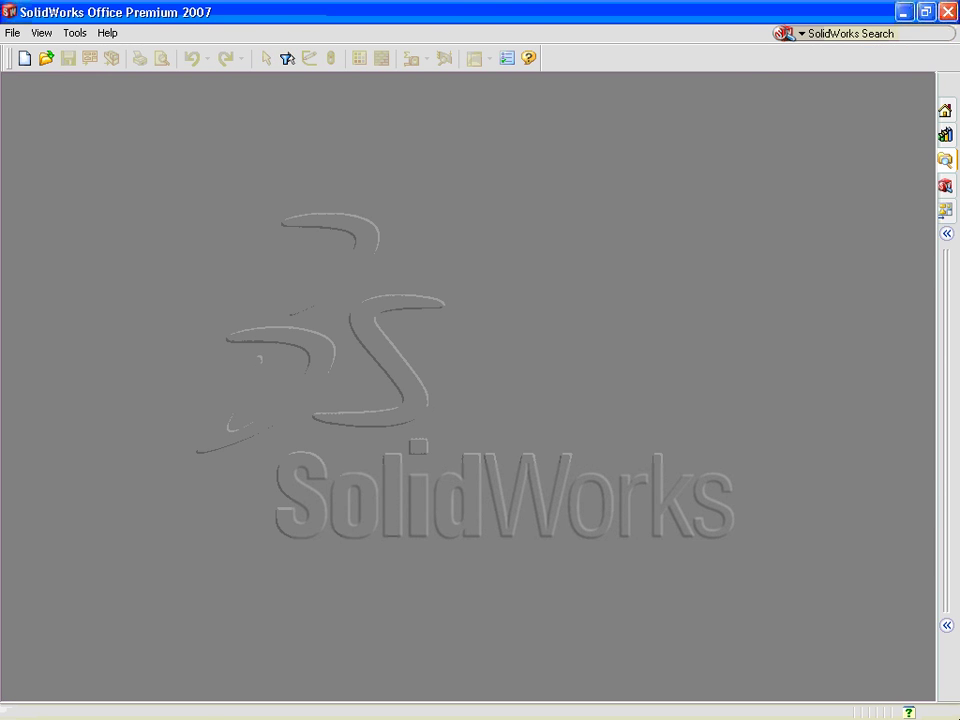
{"action": "left_click", "coordinate": [946, 161]}
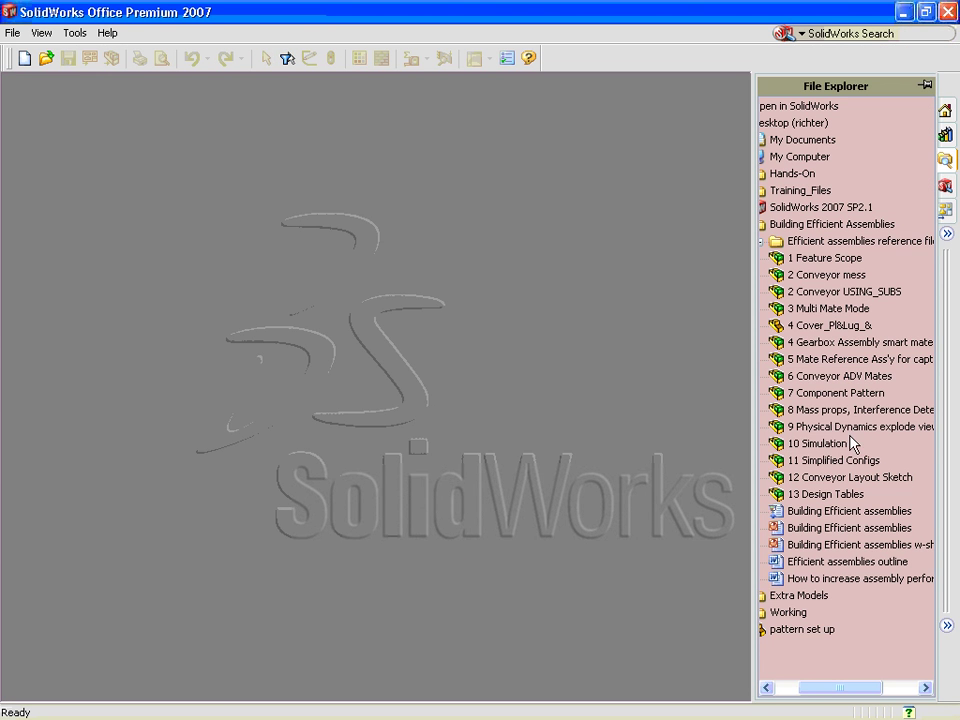
{"action": "double_click", "coordinate": [823, 444]}
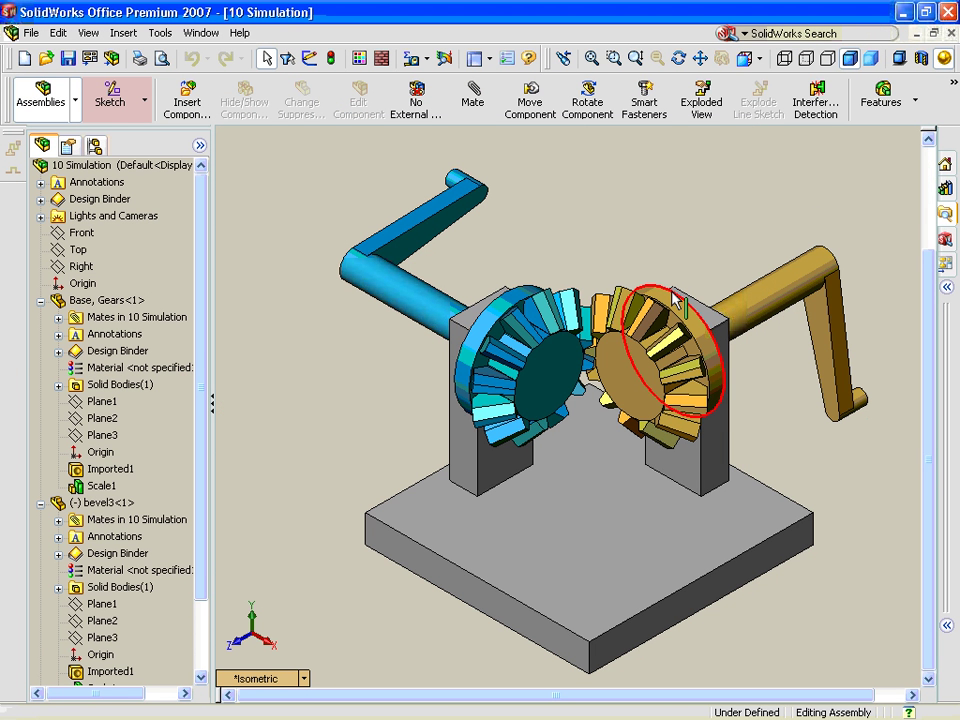
Step: Rotate the blue bevel gear using Move Component with Collision Detection between all components
{"action": "left_click", "coordinate": [532, 106]}
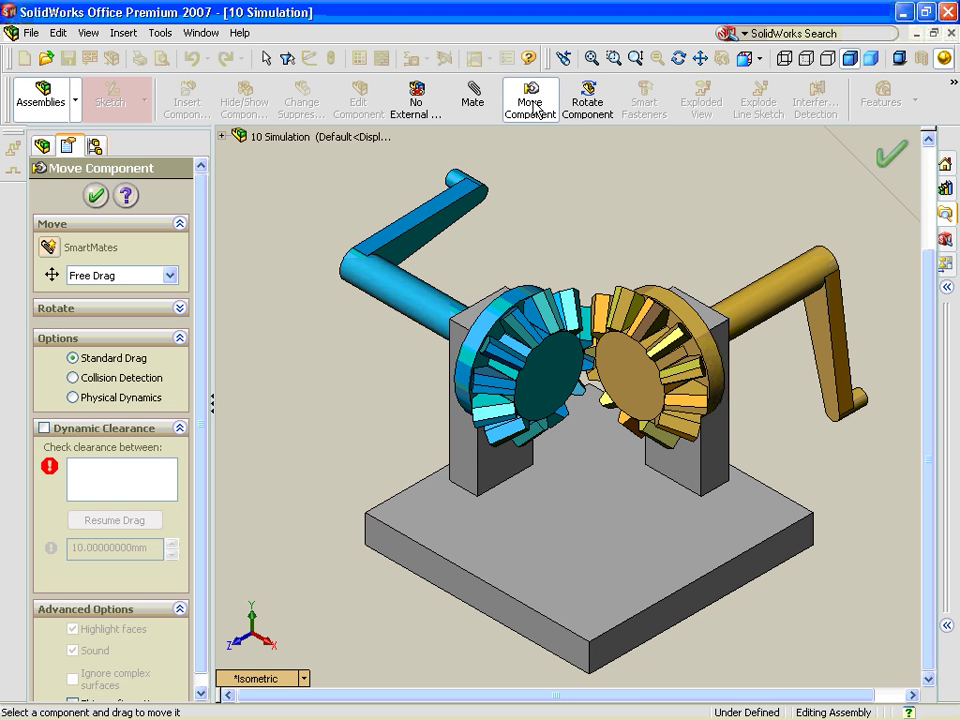
{"action": "left_click", "coordinate": [112, 378]}
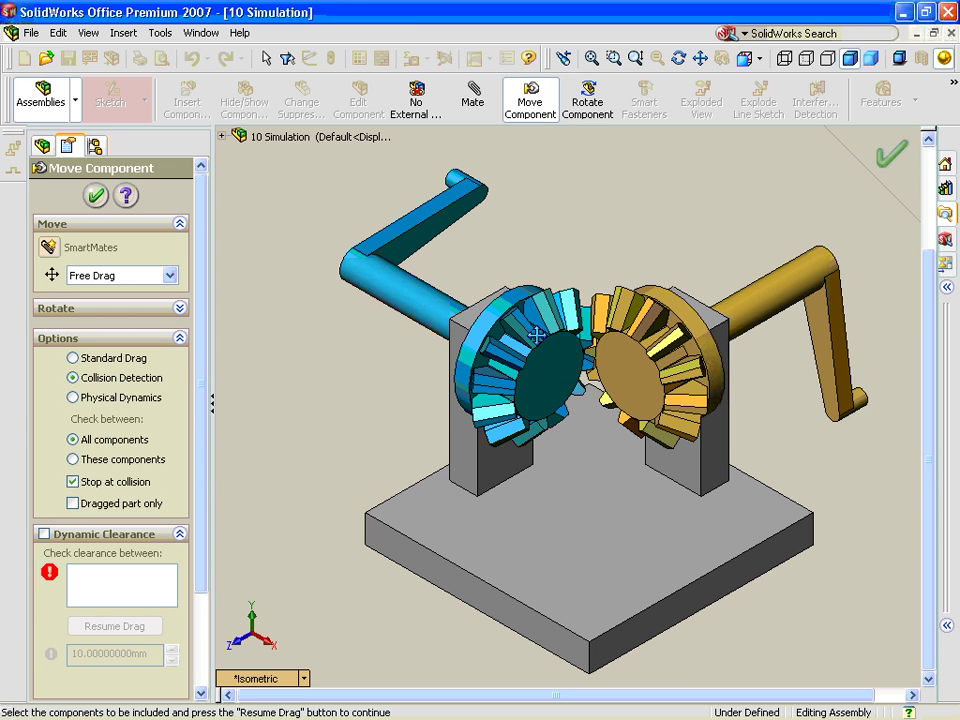
{"action": "mouse_move", "coordinate": [537, 337]}
{"action": "left_mouse_down"}
{"action": "mouse_move", "coordinate": [517, 348]}
{"action": "mouse_move", "coordinate": [523, 331]}
{"action": "left_mouse_up"}
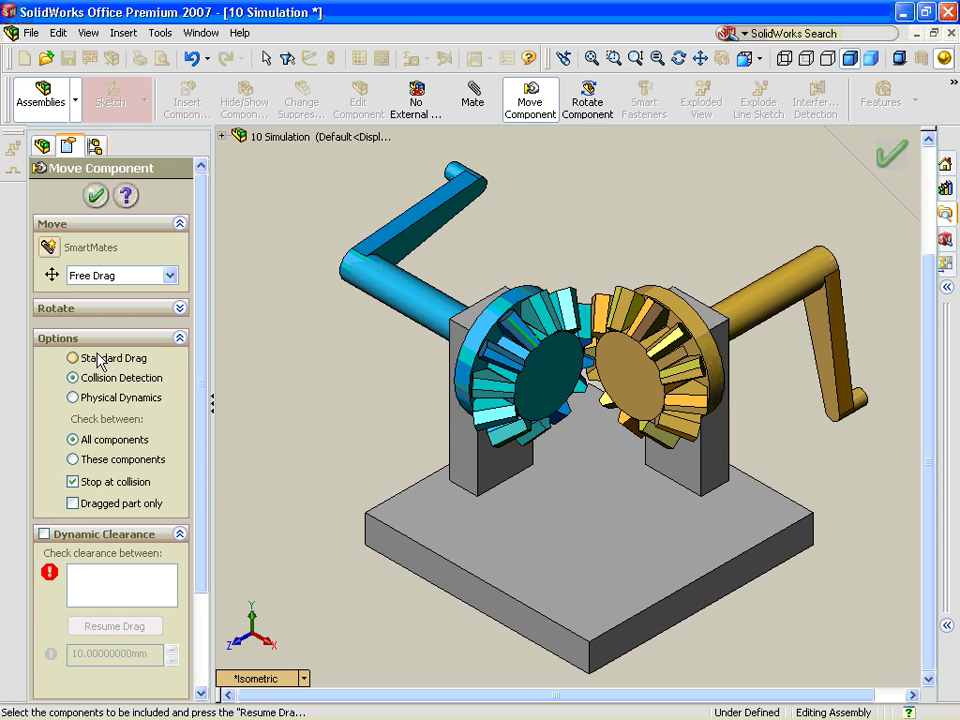
Step: Switch to Physical Dynamics, rotate the gold bevel gear against the blue one, inspect the meshing teeth and finish the move
{"action": "left_click", "coordinate": [120, 397]}
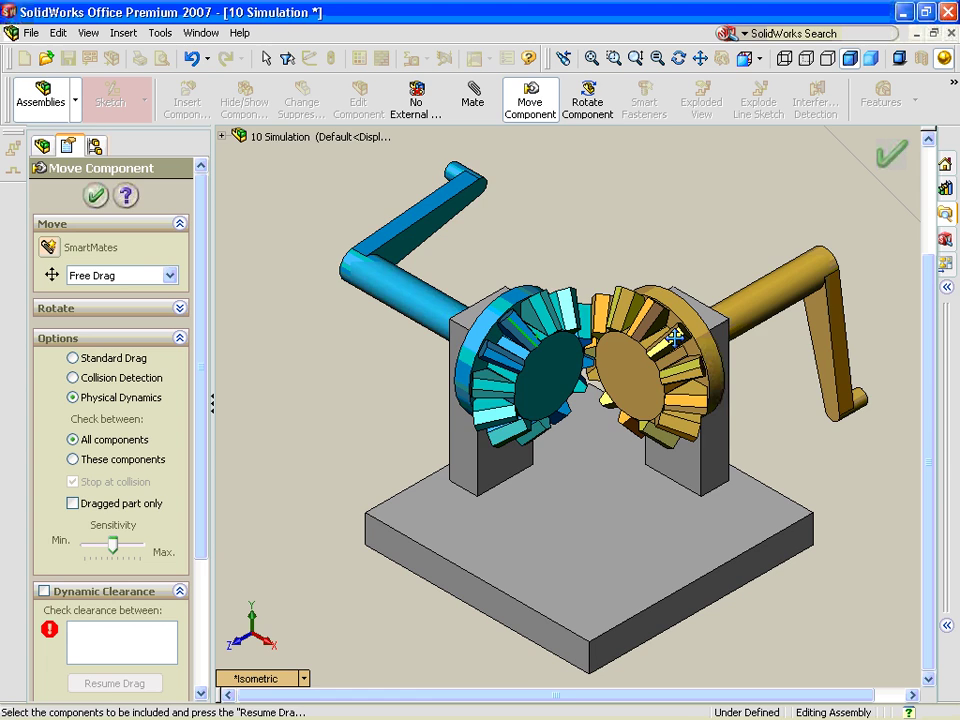
{"action": "left_click_drag", "start_coordinate": [690, 342], "coordinate": [598, 386]}
{"action": "scroll", "coordinate": [598, 386], "scroll_direction": "down", "scroll_amount": 8}
{"action": "middle_click_drag", "start_coordinate": [590, 347], "coordinate": [592, 273]}
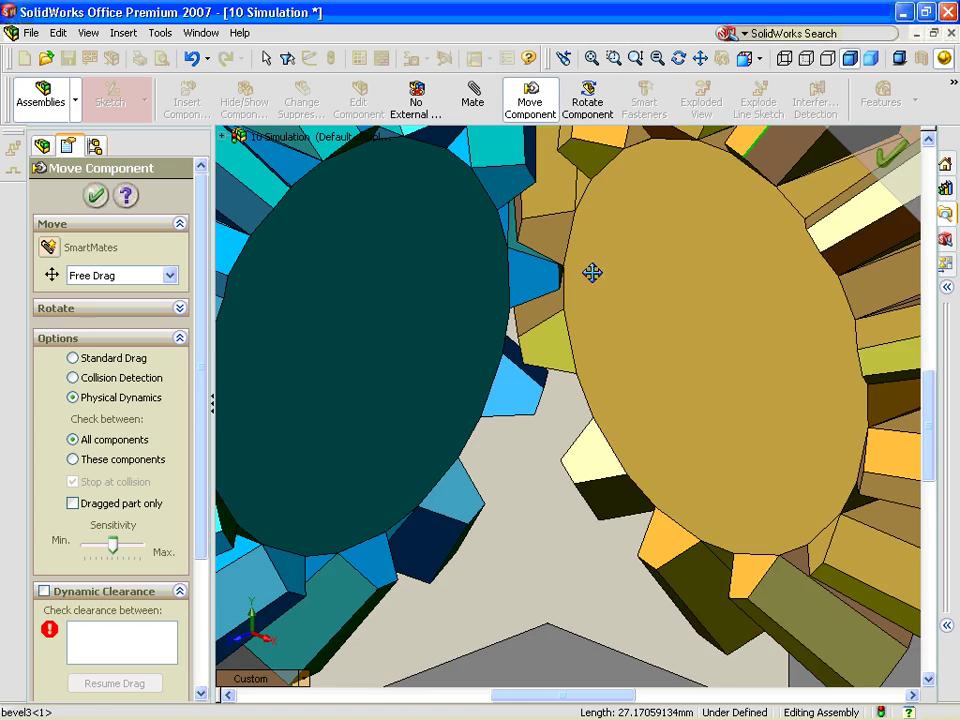
{"action": "left_click_drag", "start_coordinate": [559, 242], "coordinate": [559, 351]}
{"action": "scroll", "coordinate": [566, 364], "scroll_direction": "up", "scroll_amount": 4}
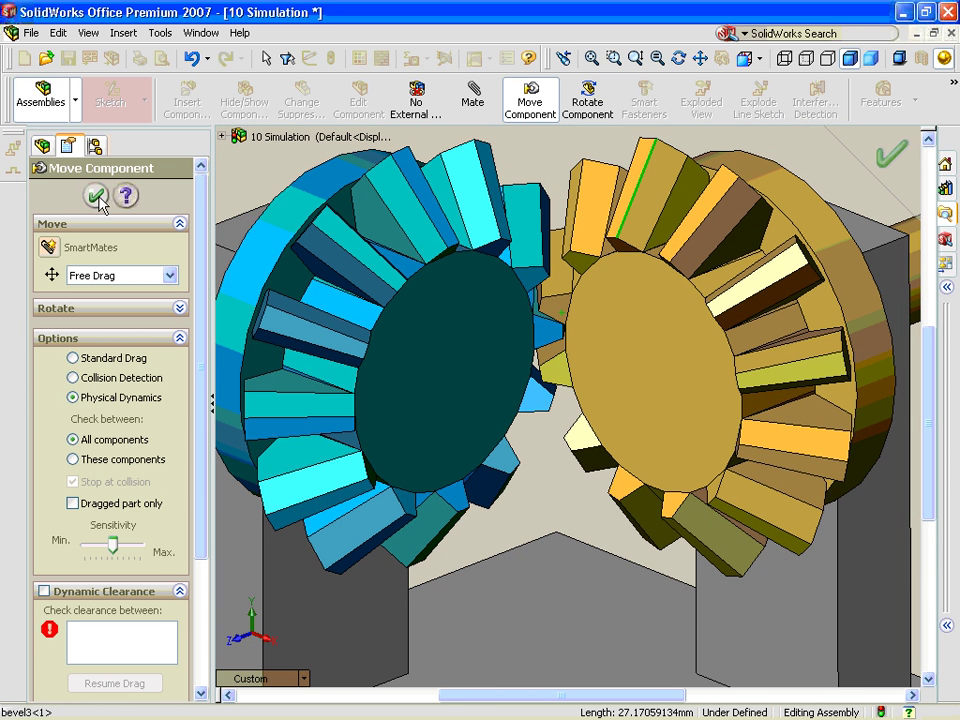
{"action": "scroll", "coordinate": [615, 381], "scroll_direction": "up", "scroll_amount": 5}
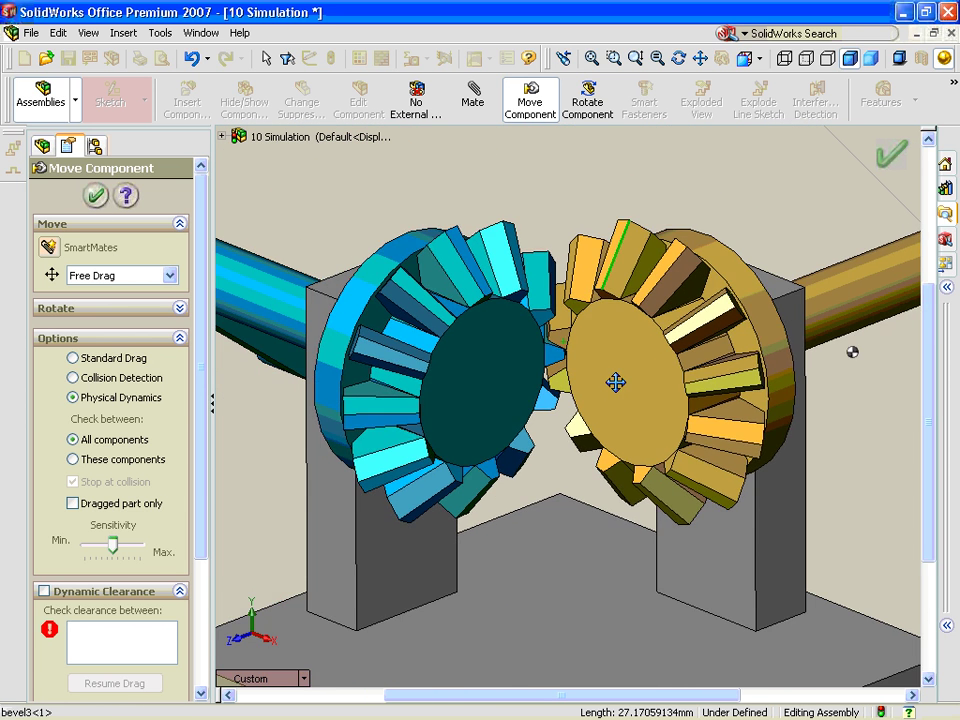
{"action": "left_click", "coordinate": [888, 158]}
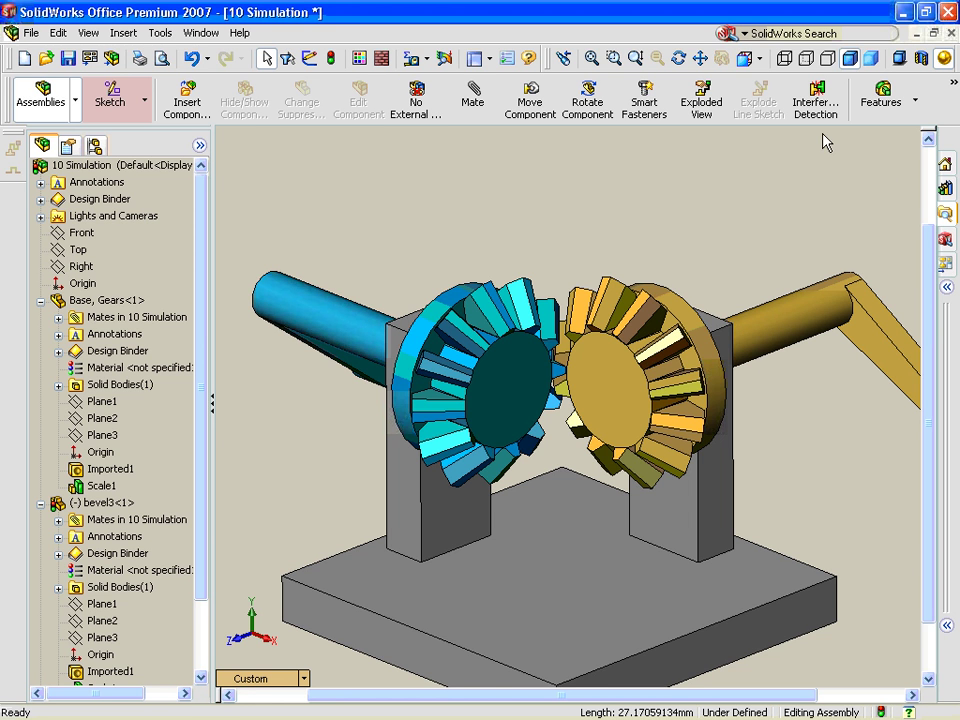
Step: Add a rotary motor on the gold gear's shaft face with reversed direction and a numeric velocity of 390 deg/s
{"action": "left_click", "coordinate": [954, 84]}
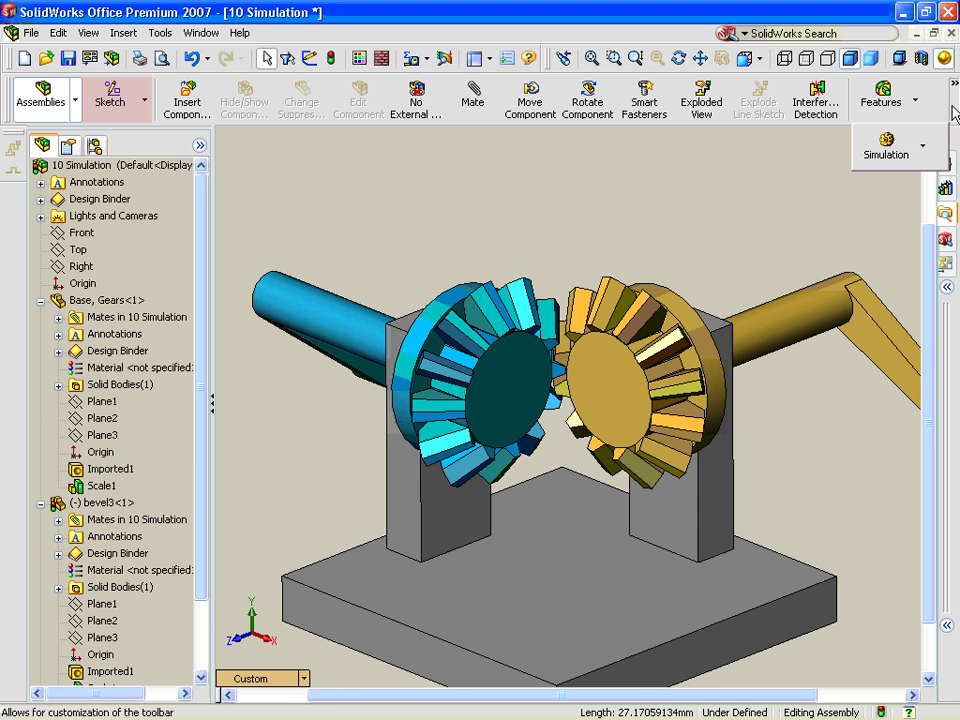
{"action": "left_click", "coordinate": [899, 143]}
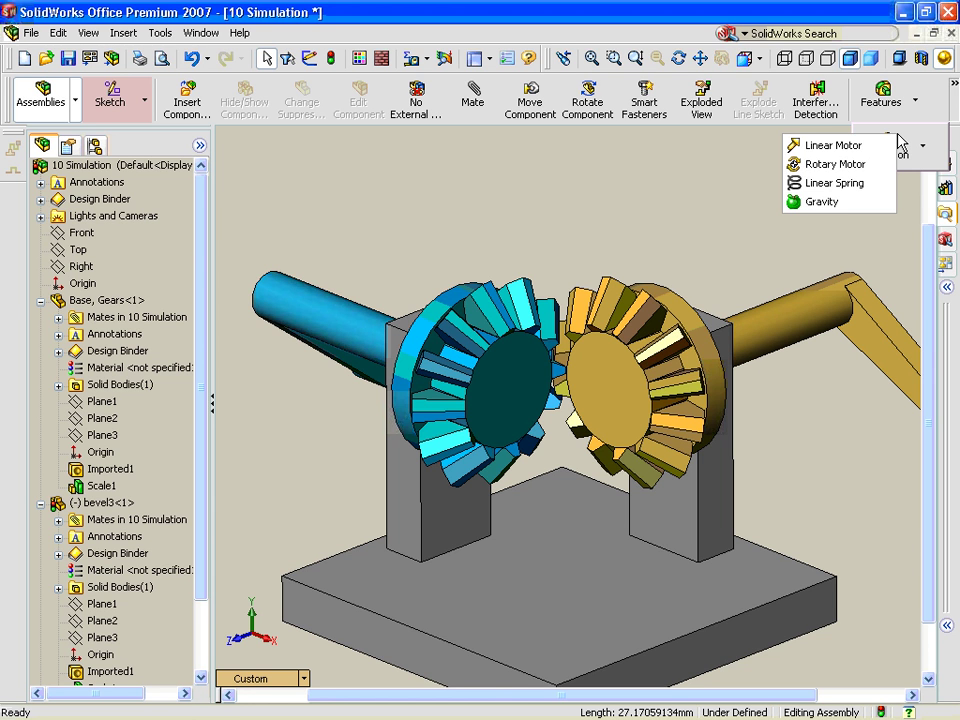
{"action": "left_click", "coordinate": [835, 164]}
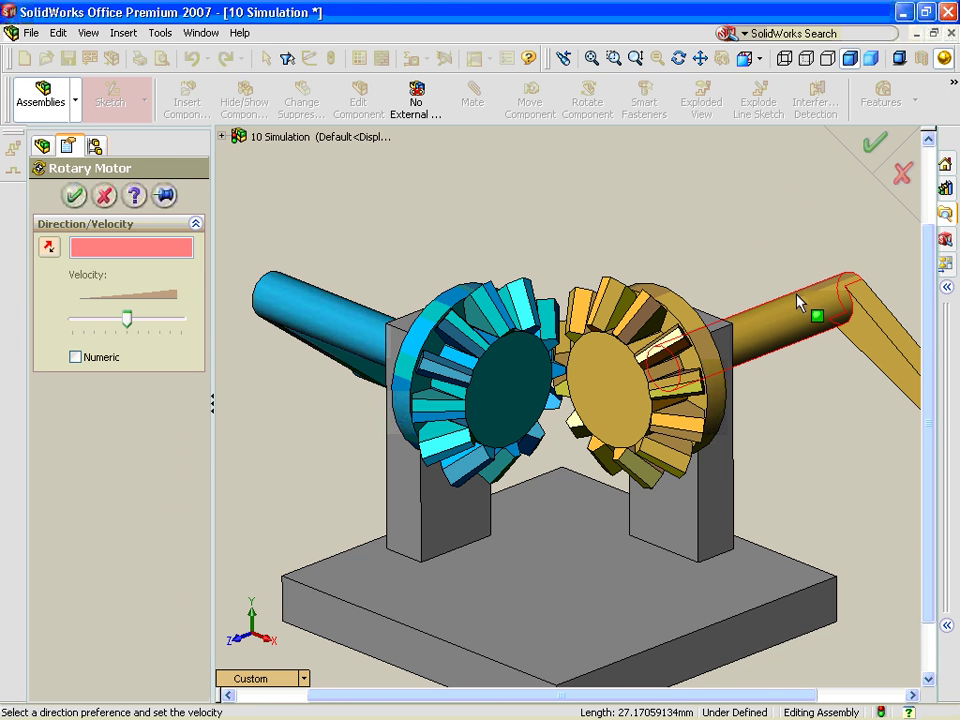
{"action": "left_click", "coordinate": [790, 328]}
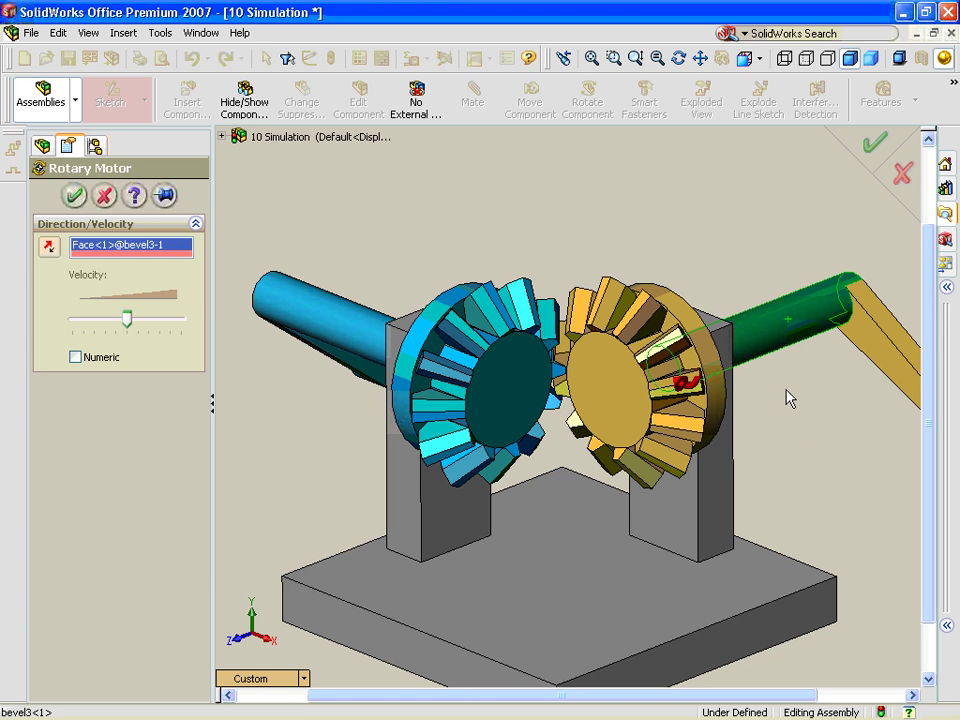
{"action": "left_click", "coordinate": [47, 250]}
{"action": "left_click", "coordinate": [99, 358]}
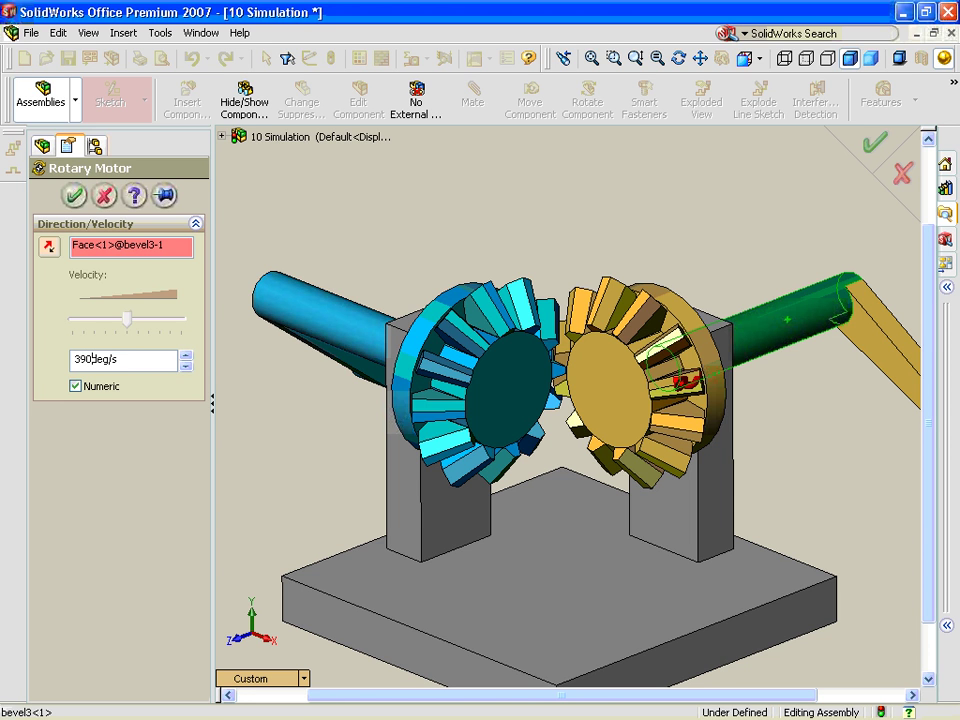
{"action": "left_click", "coordinate": [74, 196]}
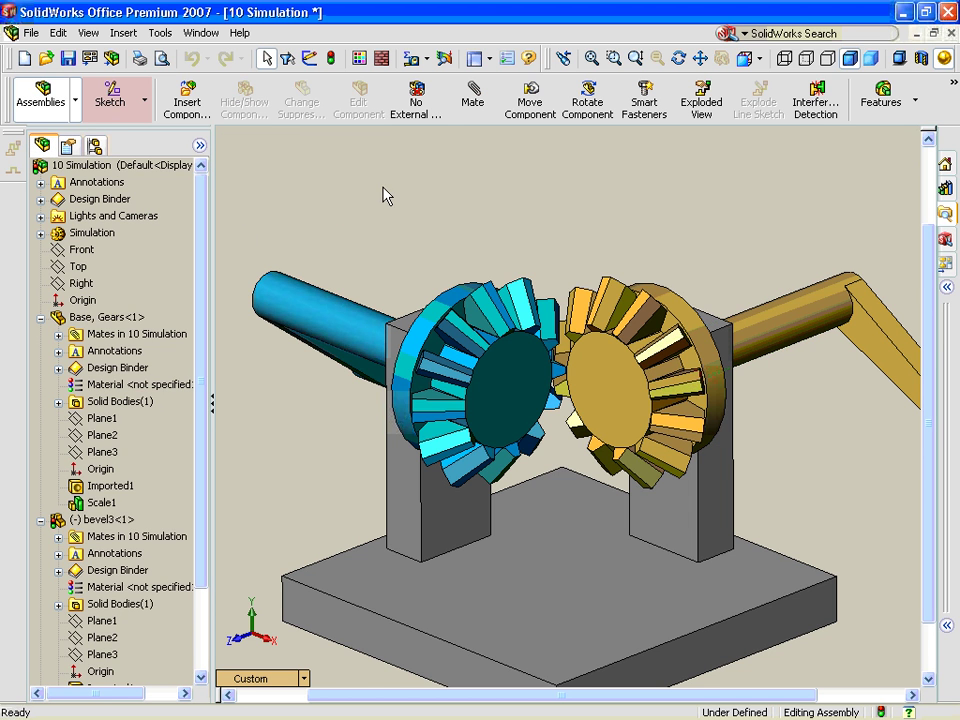
Step: Collapse the base and first bevel gear in the feature tree and expand the Simulation folder to show its motor
{"action": "left_click", "coordinate": [40, 318]}
{"action": "left_click", "coordinate": [40, 334]}
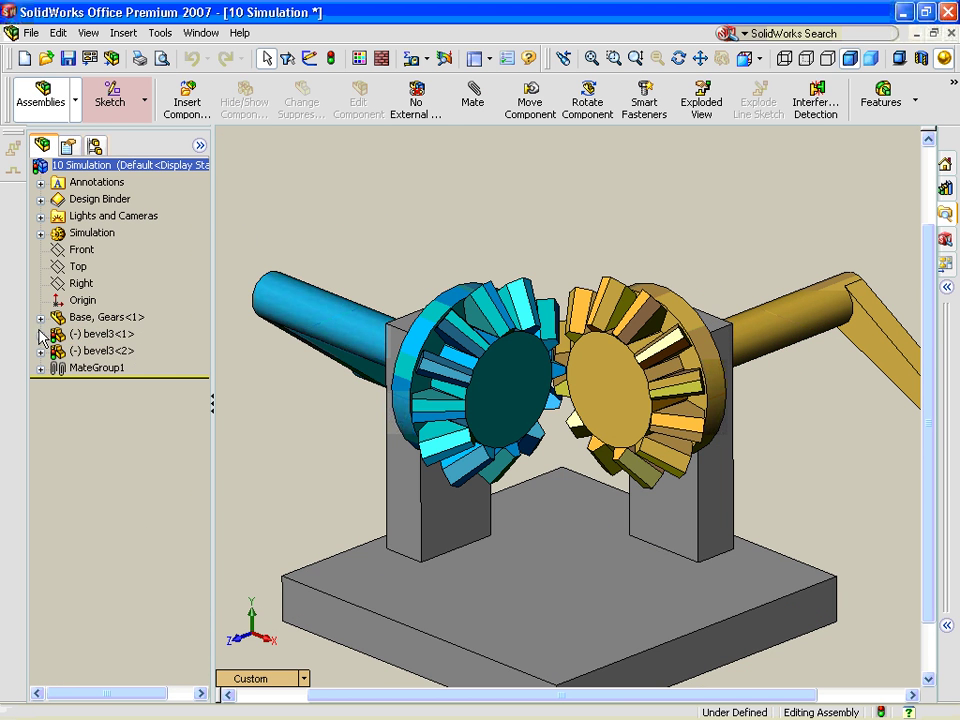
{"action": "left_click", "coordinate": [40, 234]}
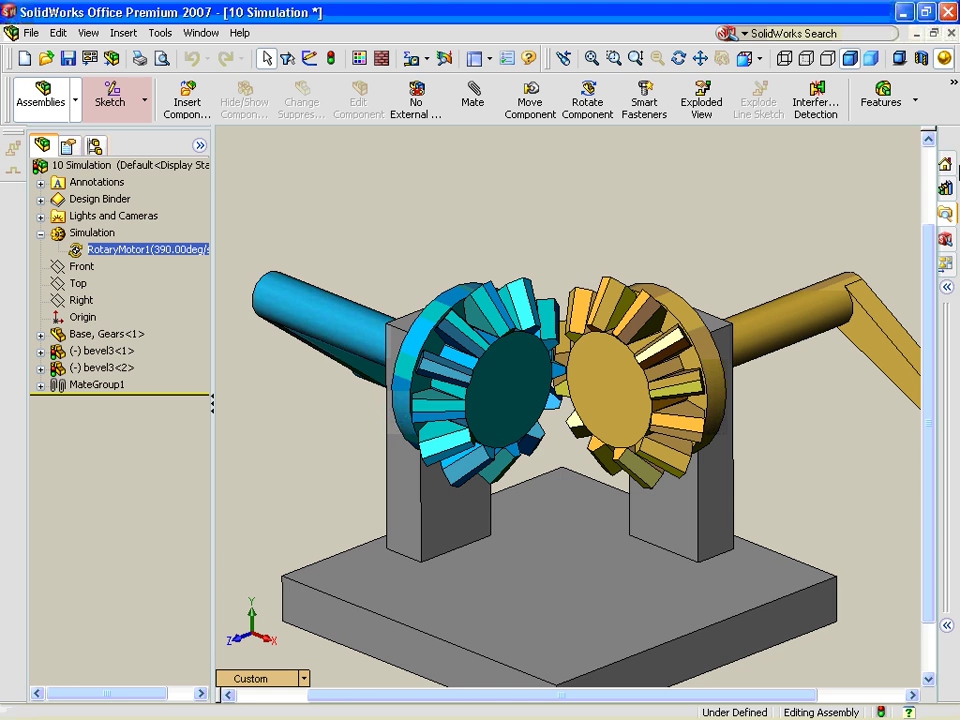
Step: Calculate the motor-driven simulation of the two meshing bevel gears
{"action": "left_click", "coordinate": [953, 88]}
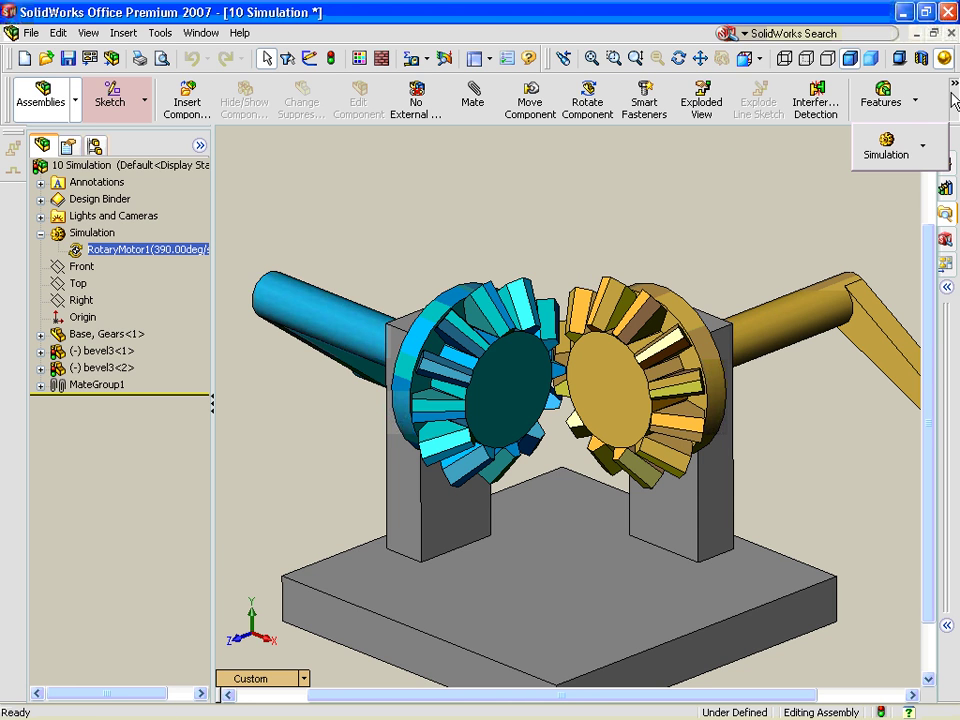
{"action": "left_click", "coordinate": [903, 158]}
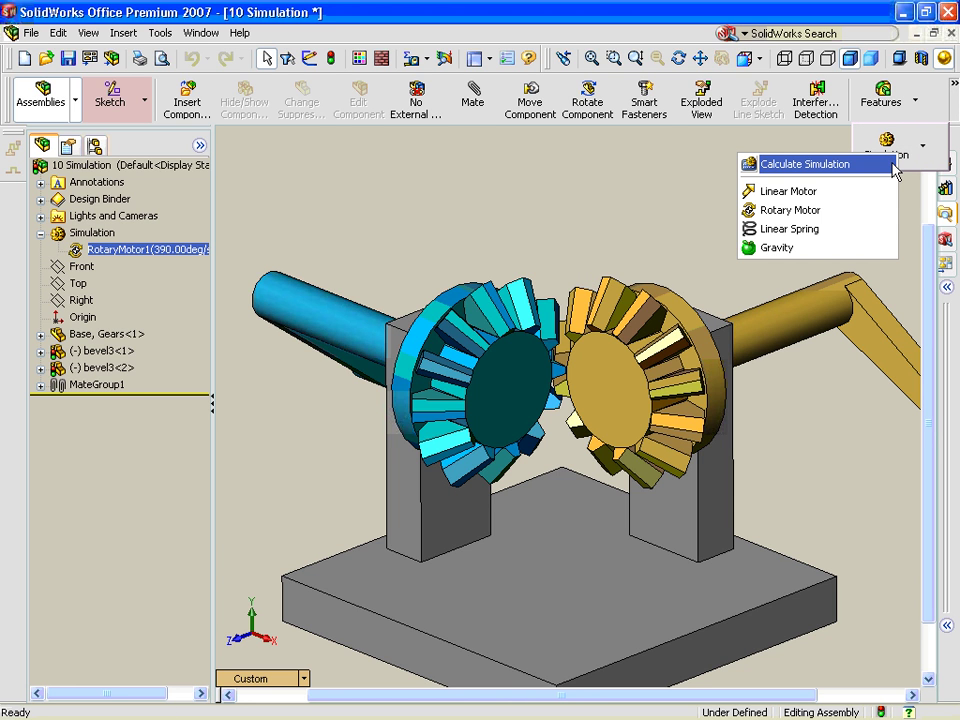
{"action": "left_click", "coordinate": [840, 166]}
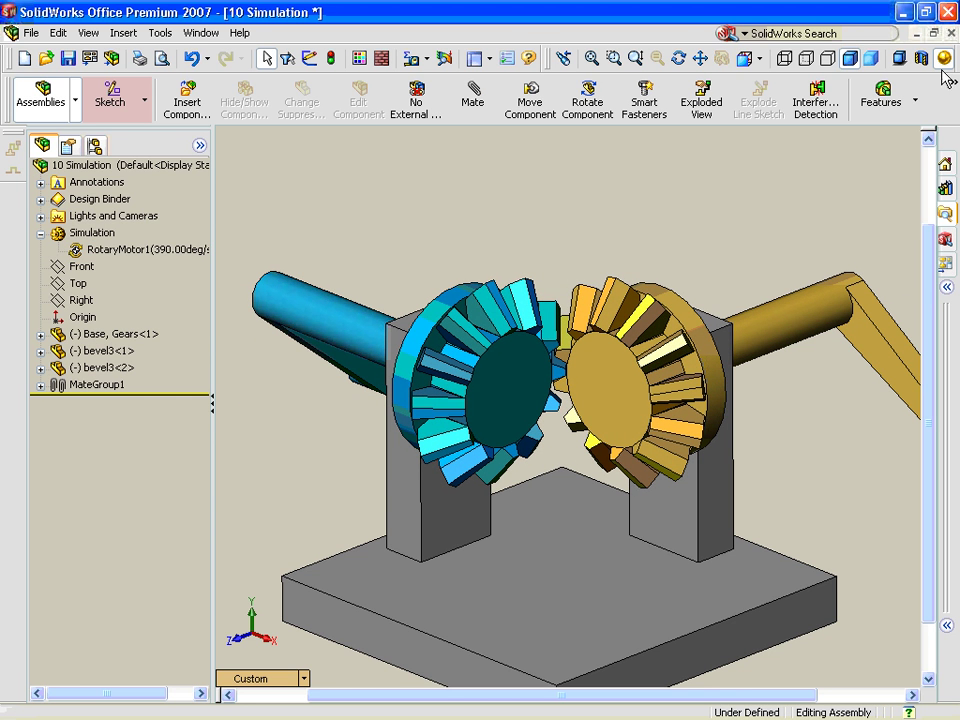
Step: Replay the calculated gear simulation in a continuous loop at normal speed, and close the playback
{"action": "left_click", "coordinate": [956, 97]}
{"action": "left_click", "coordinate": [924, 147]}
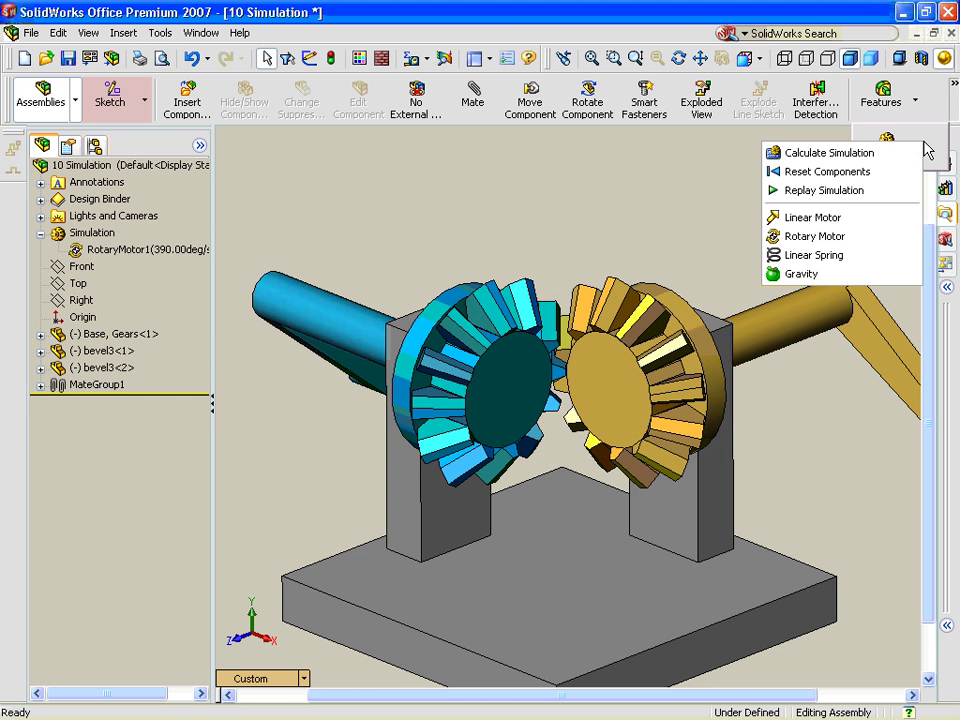
{"action": "left_click", "coordinate": [877, 192]}
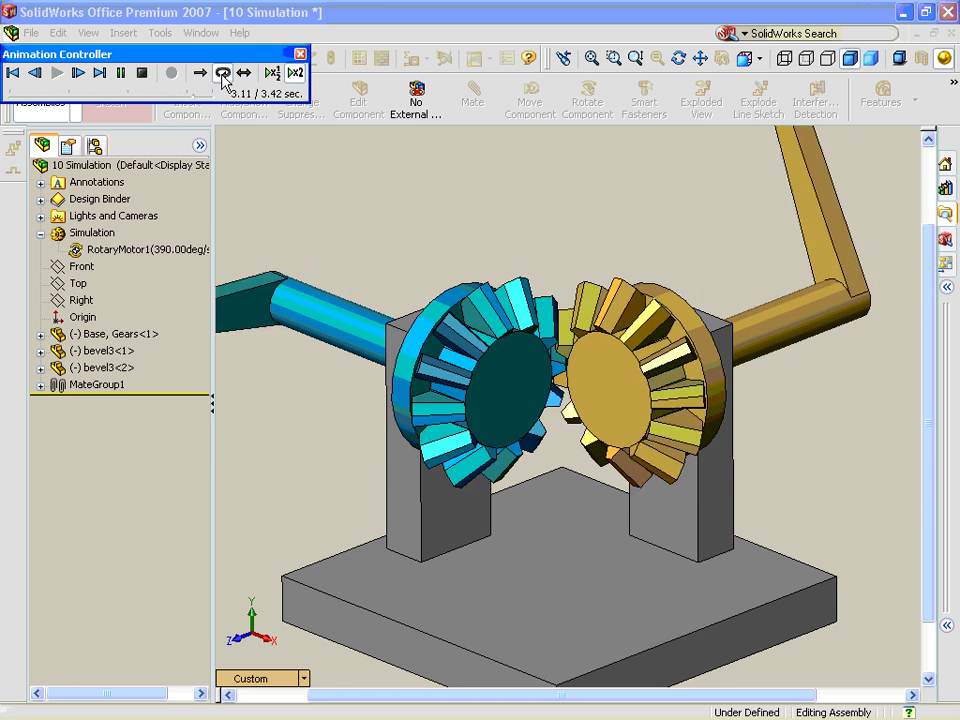
{"action": "left_click", "coordinate": [295, 75]}
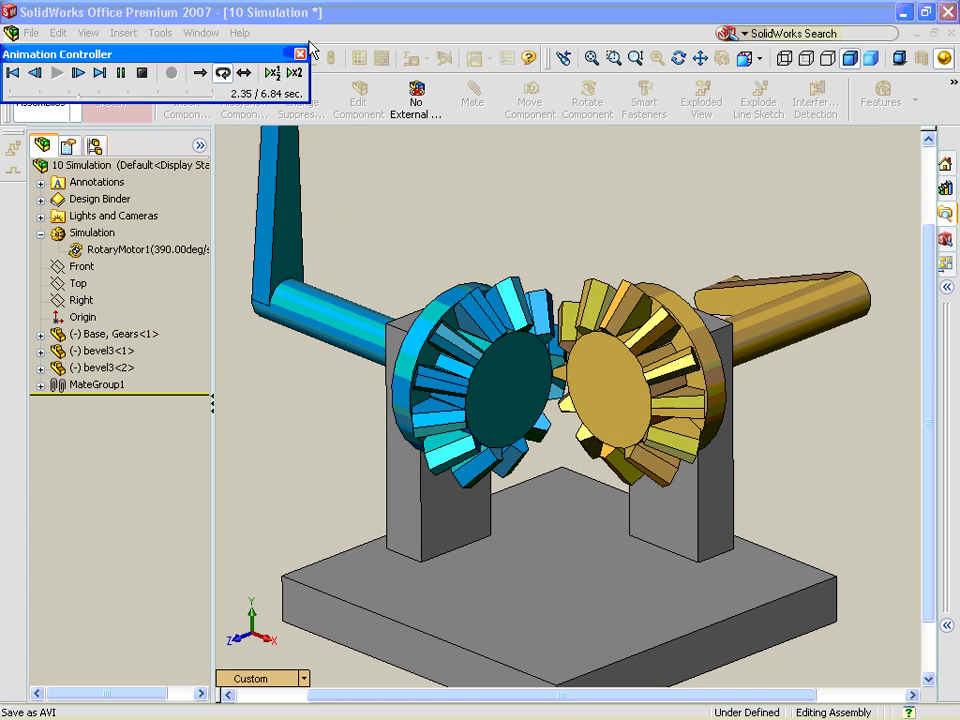
{"action": "left_click", "coordinate": [300, 53]}
Step: Enable the SolidWorks Animator add-in for the current session
{"action": "left_click", "coordinate": [160, 32]}
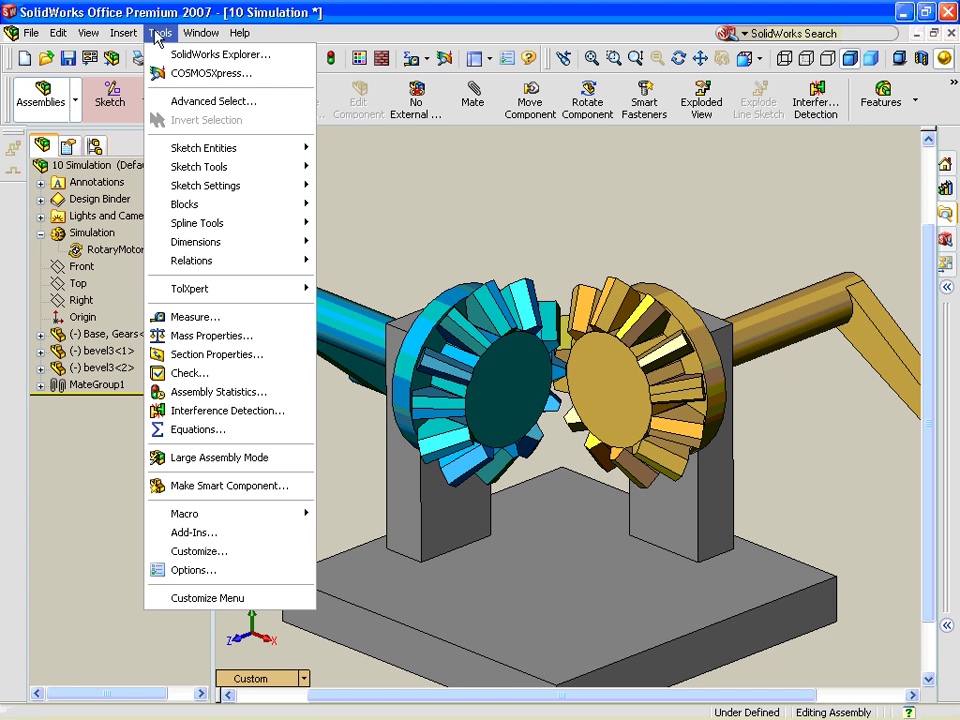
{"action": "left_click", "coordinate": [248, 532]}
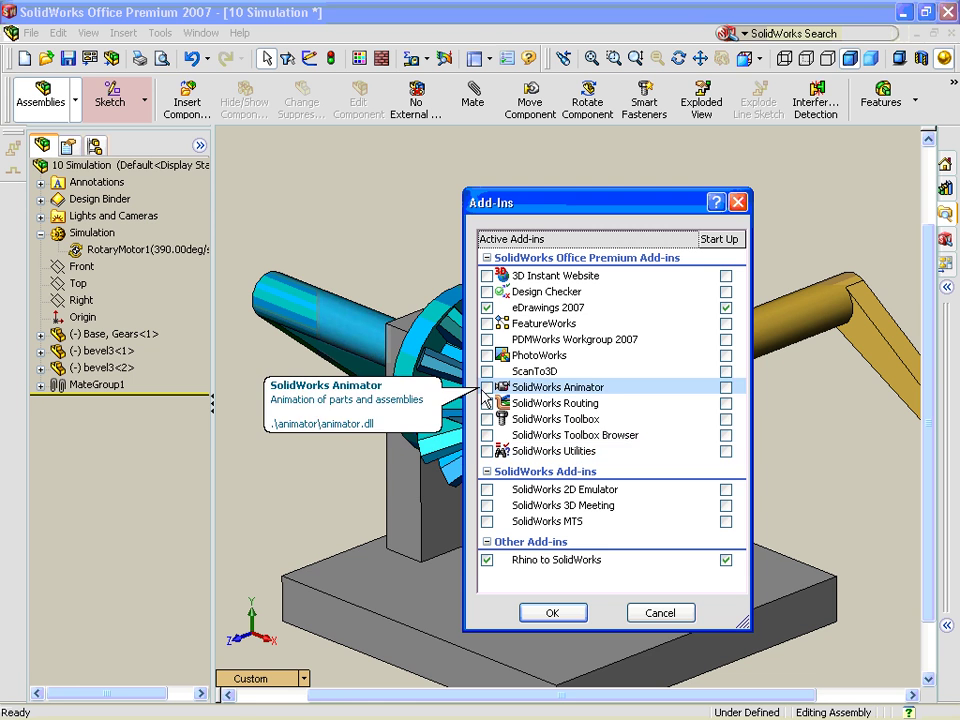
{"action": "left_click", "coordinate": [553, 613]}
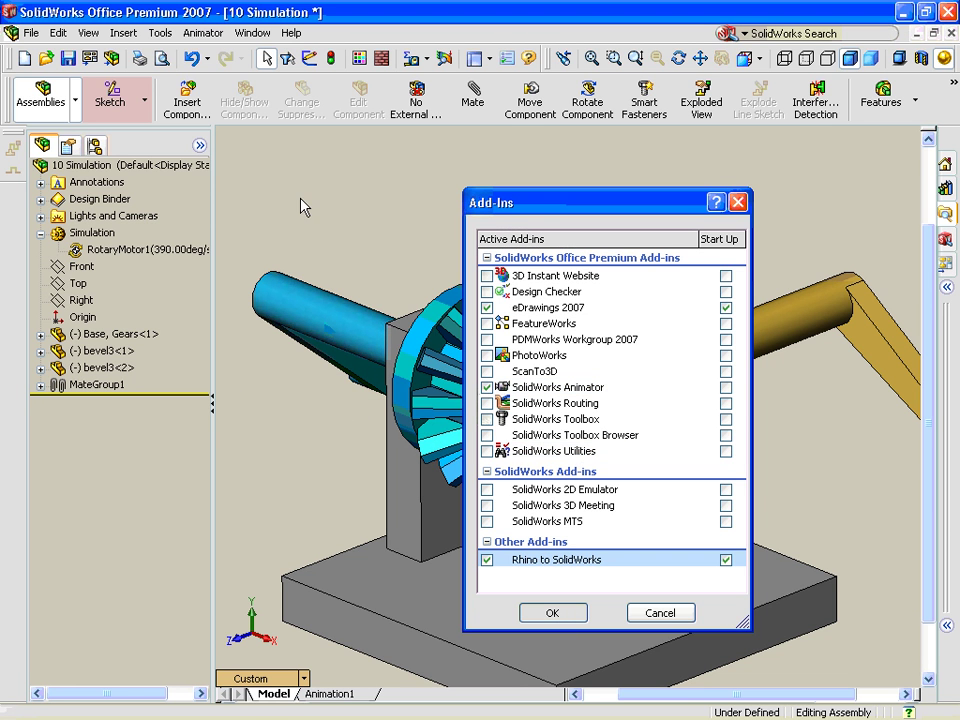
Step: Replay the gear simulation again, look up the Save as AVI option and close the playback
{"action": "left_click", "coordinate": [955, 100]}
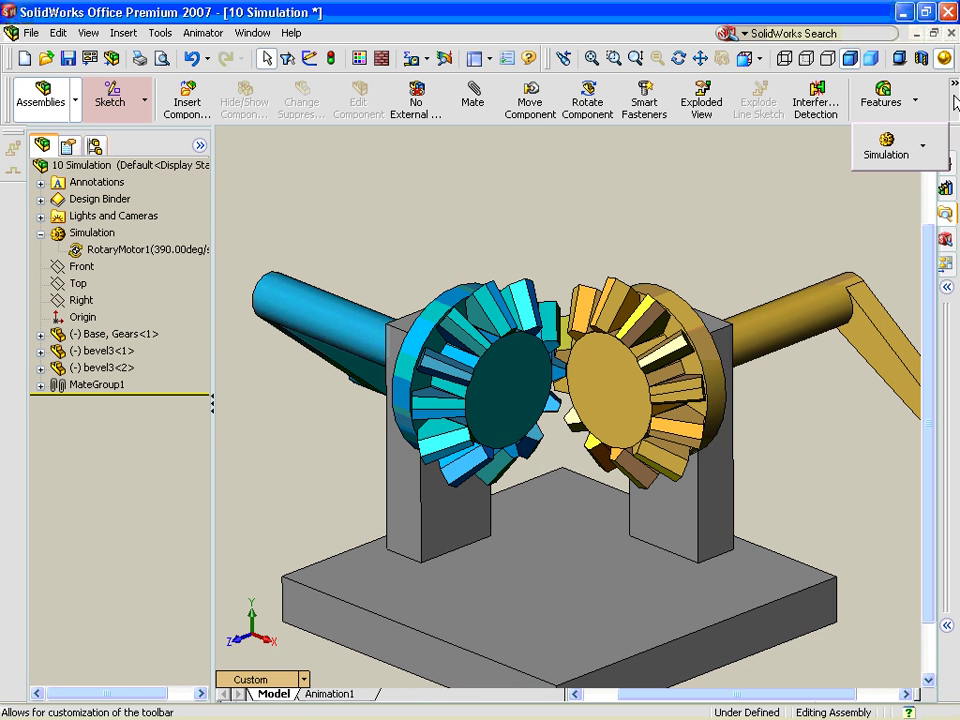
{"action": "left_click", "coordinate": [921, 146]}
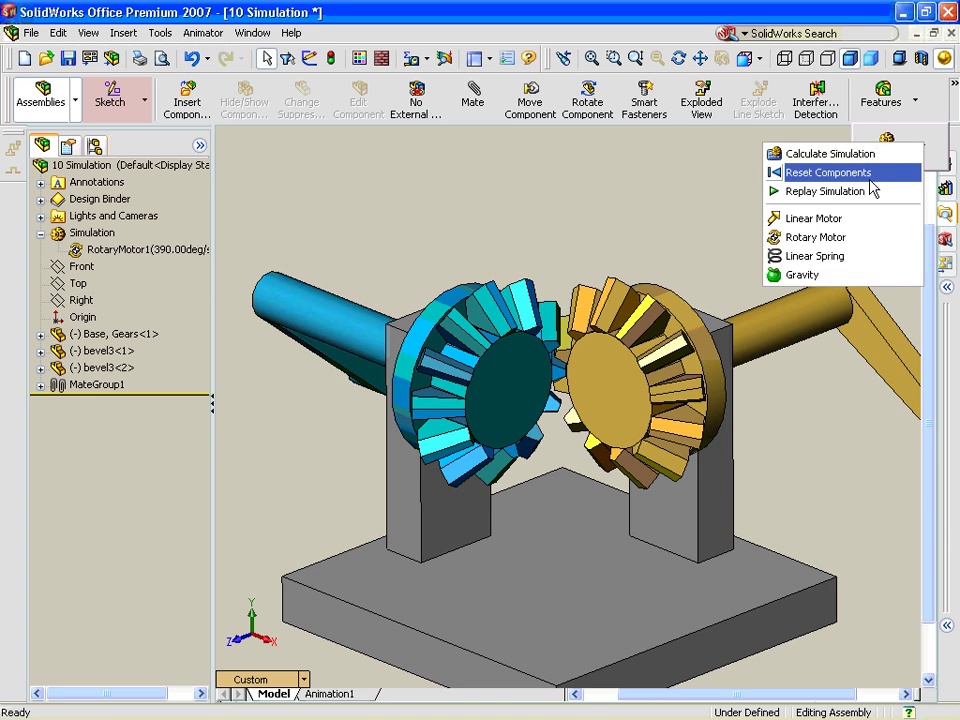
{"action": "left_click", "coordinate": [814, 190]}
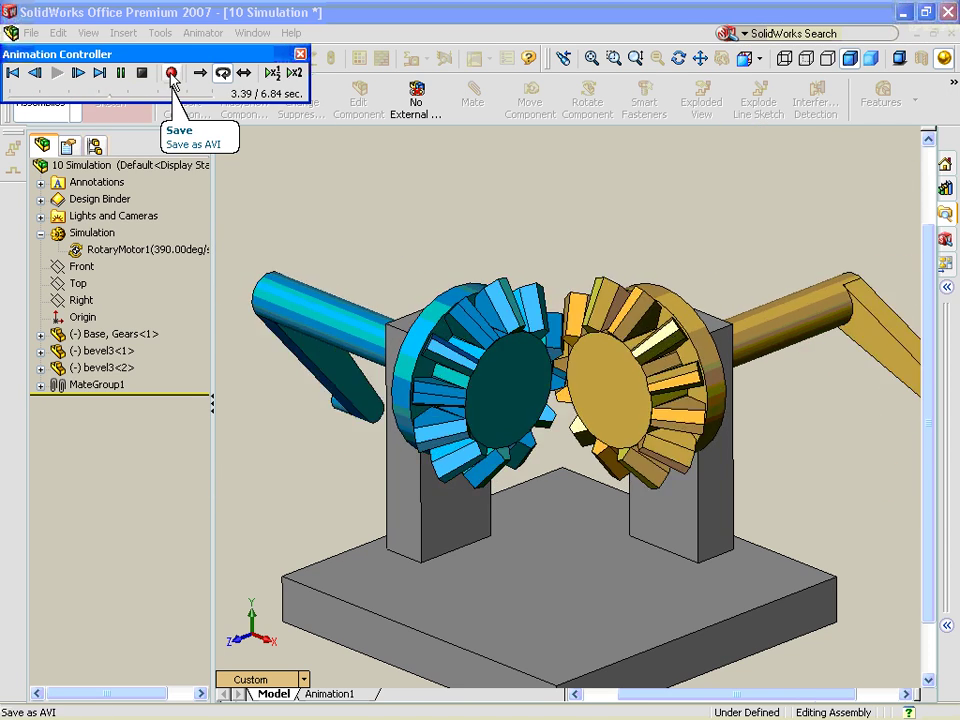
{"action": "left_click", "coordinate": [300, 54]}
Step: Create a 6.84-second Physical Simulation animation in Animation1 with start time 0 and components reset, play it, and return to the model
{"action": "left_click", "coordinate": [330, 693]}
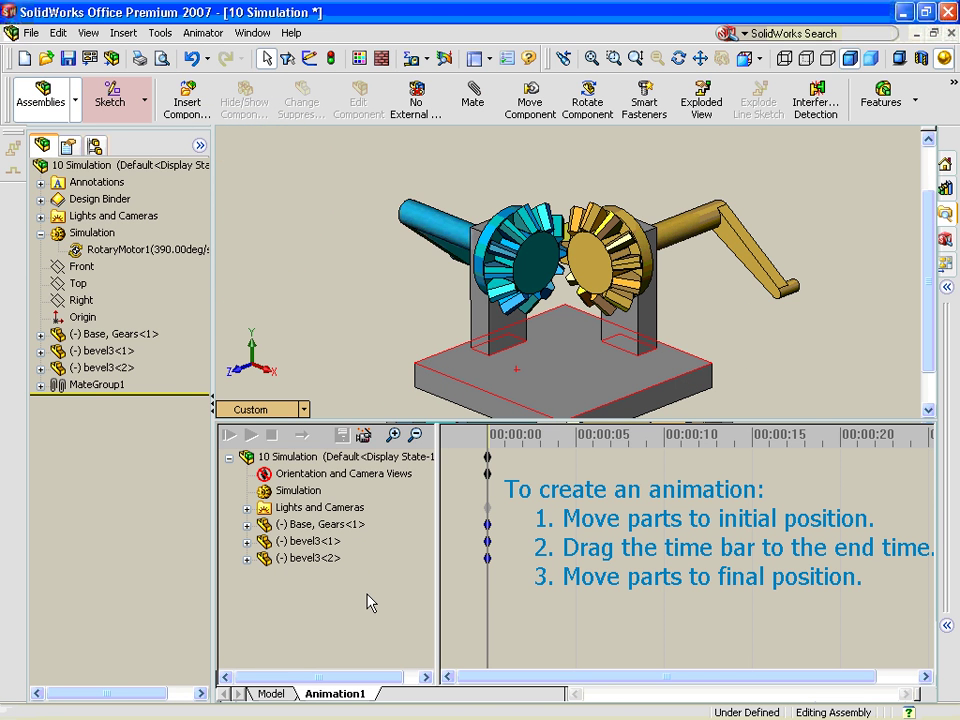
{"action": "left_click", "coordinate": [370, 457]}
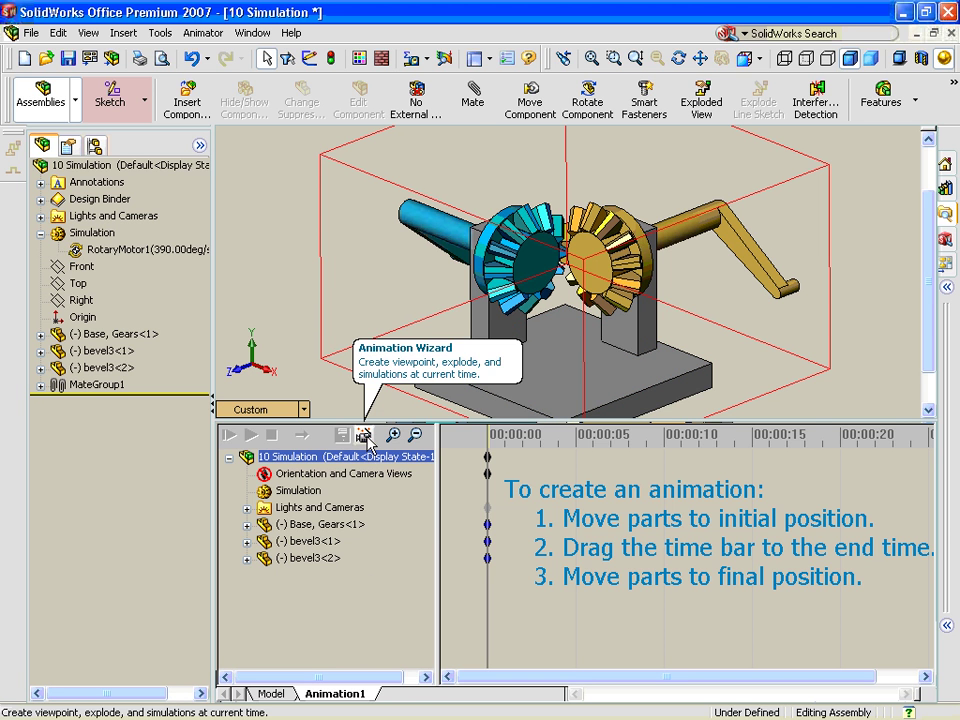
{"action": "left_click", "coordinate": [365, 437]}
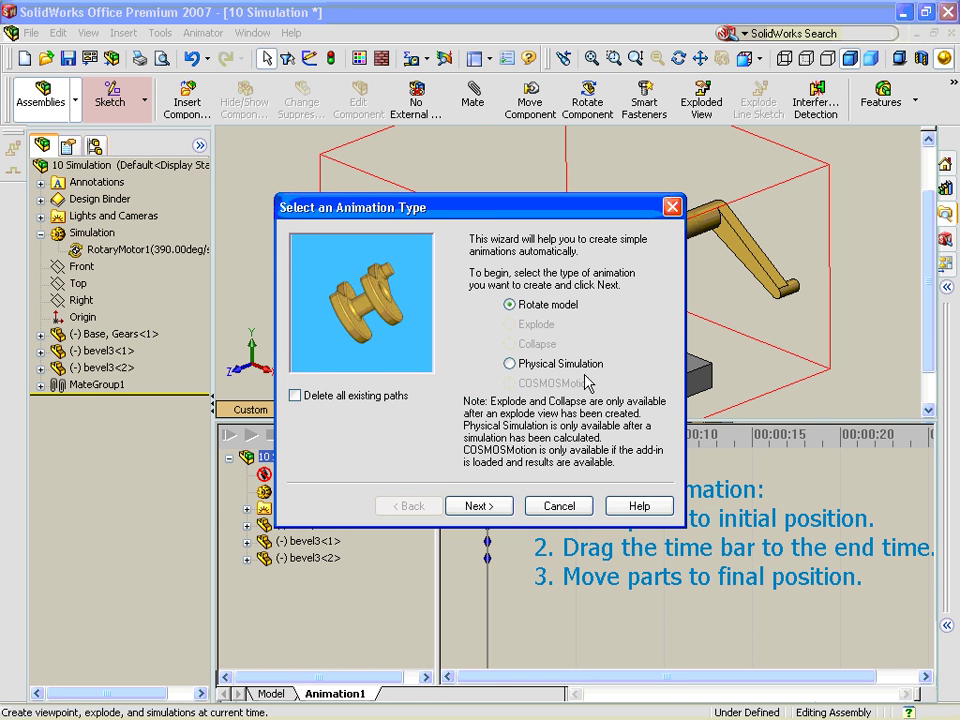
{"action": "left_click", "coordinate": [531, 366]}
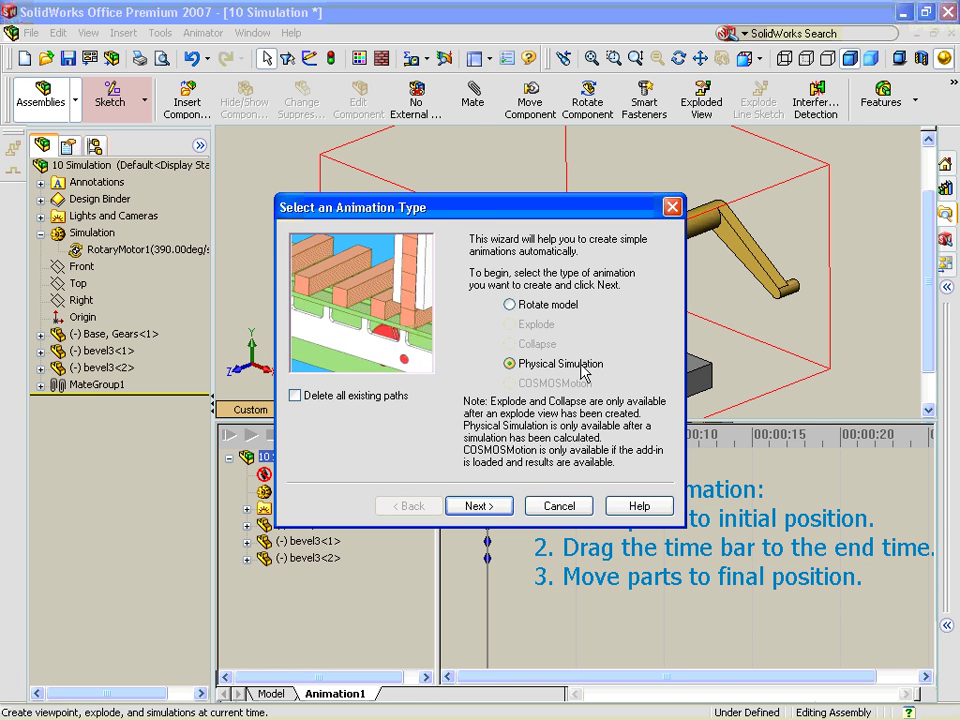
{"action": "left_click", "coordinate": [500, 505]}
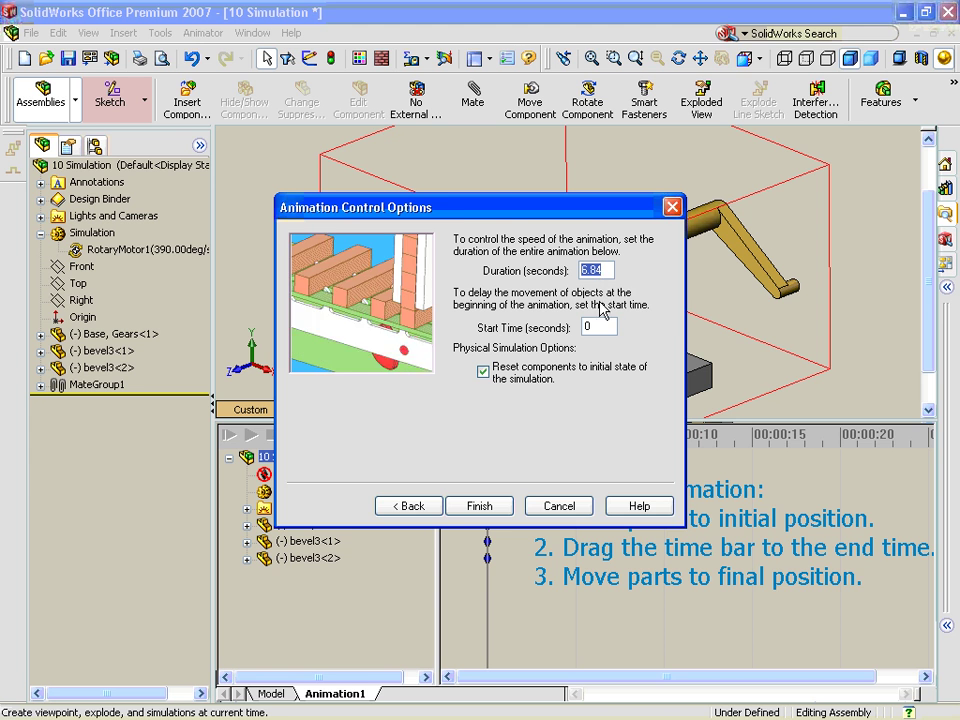
{"action": "left_click", "coordinate": [483, 507]}
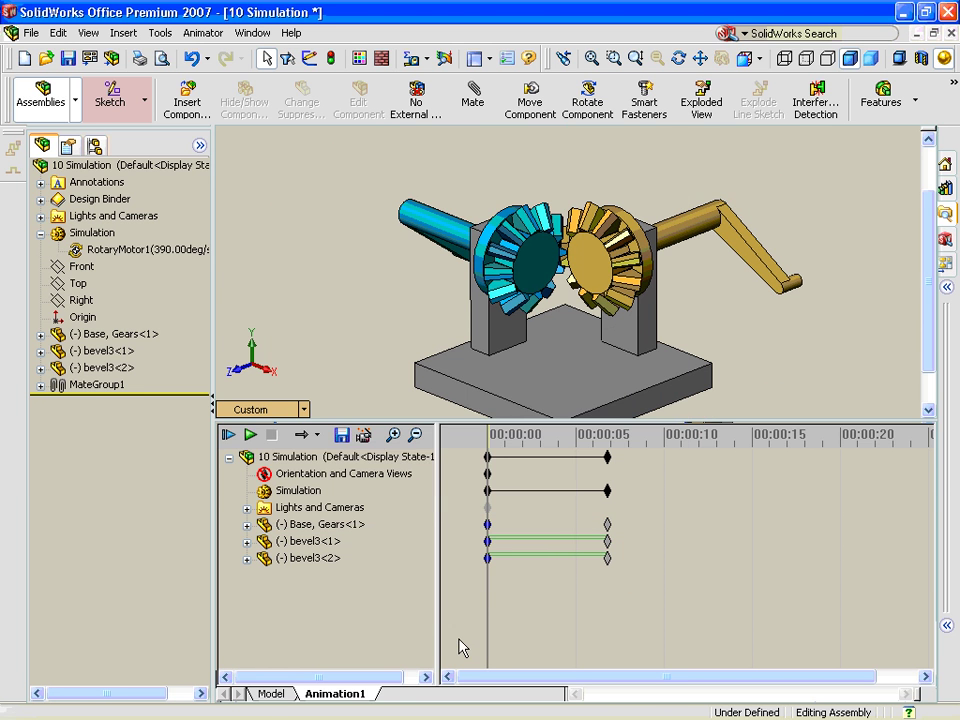
{"action": "left_click", "coordinate": [253, 434]}
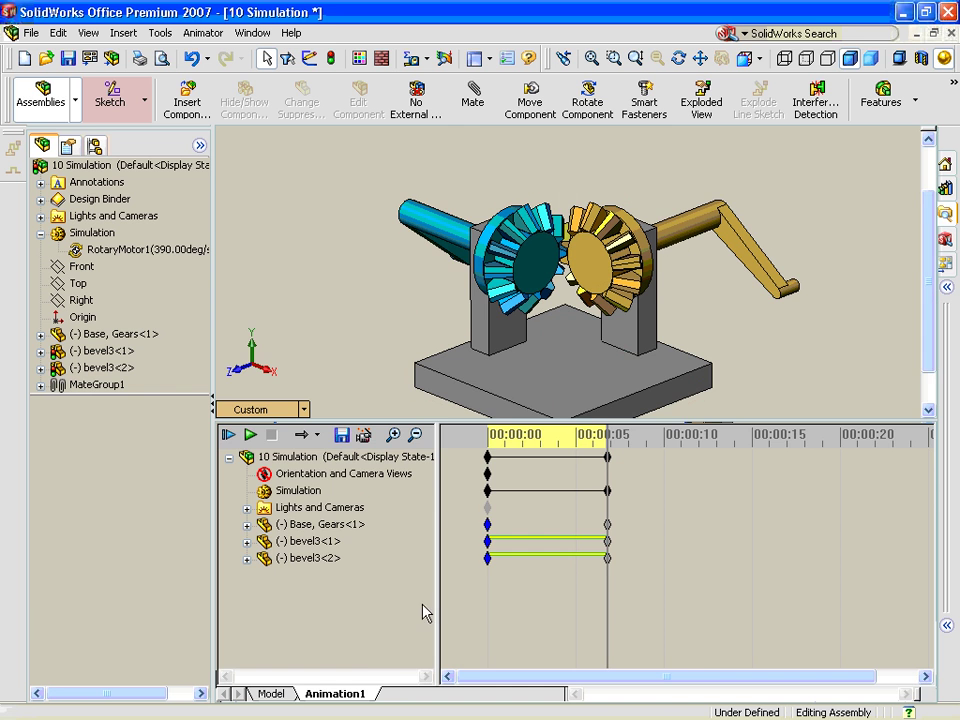
{"action": "left_click", "coordinate": [284, 693]}
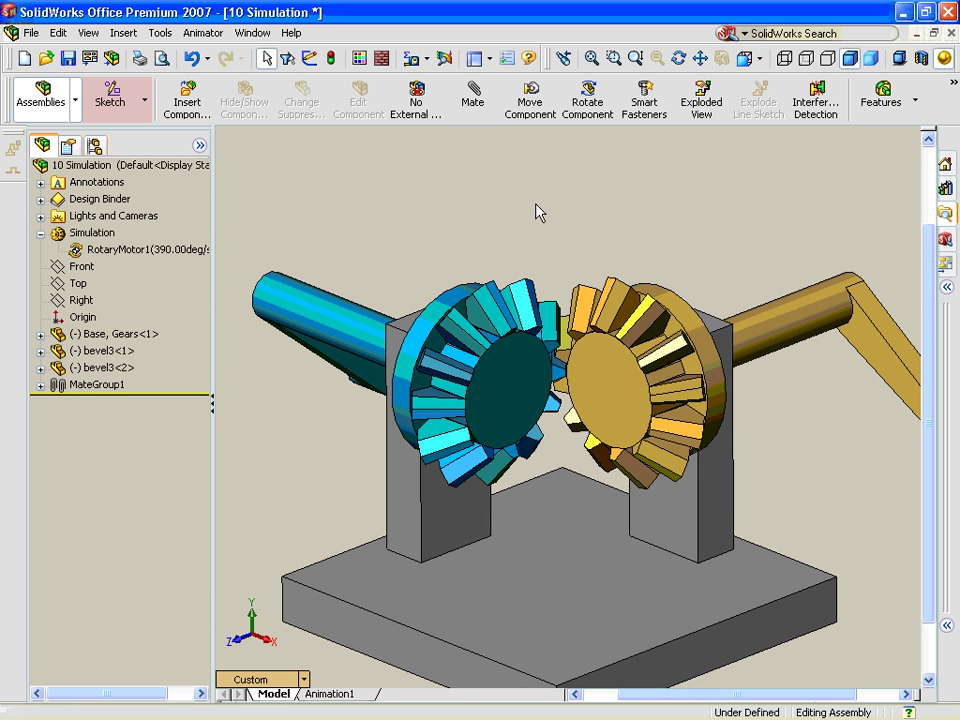
Step: Add a copy of the gear base and position it above the gears, offset to one side, using the front and top views
{"action": "left_click_drag", "start_coordinate": [563, 583], "coordinate": [567, 187]}
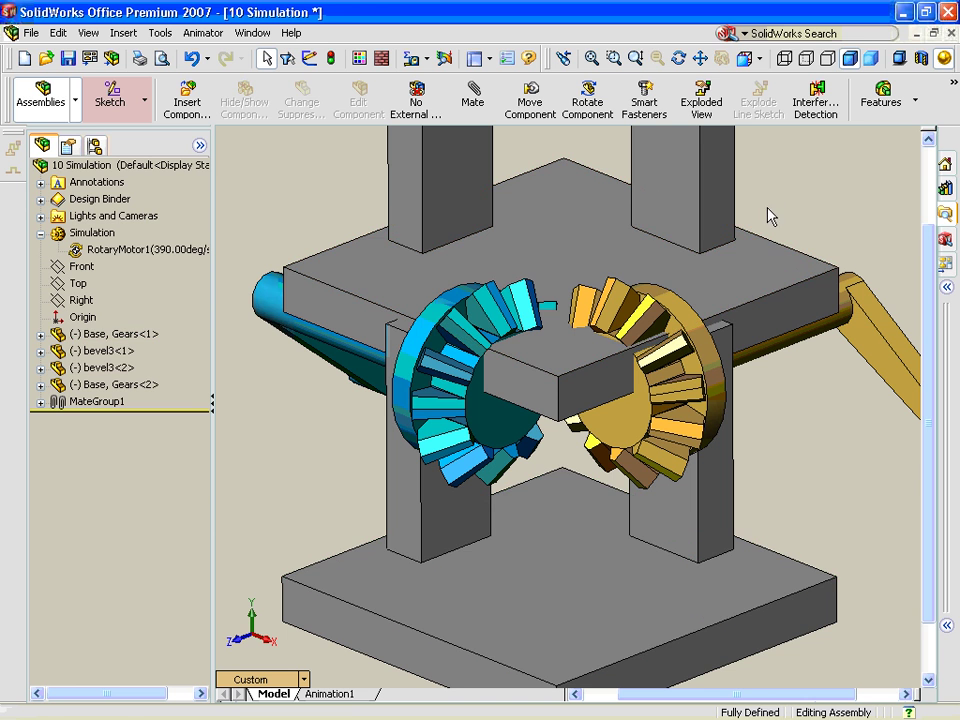
{"action": "key", "text": "space"}
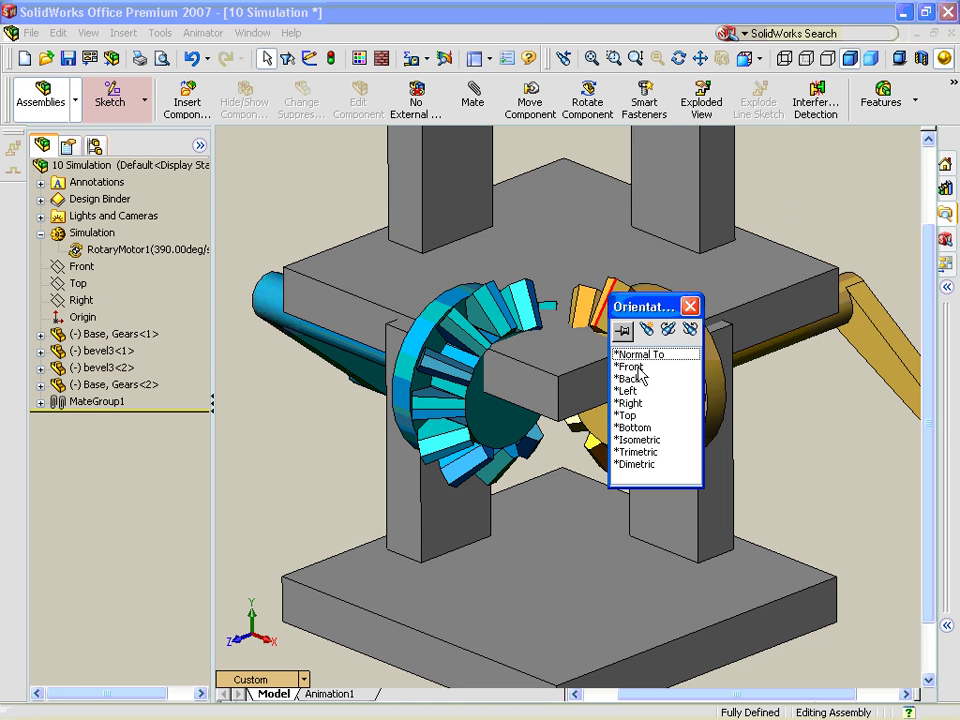
{"action": "left_click", "coordinate": [636, 367]}
{"action": "left_click_drag", "start_coordinate": [455, 398], "coordinate": [476, 291]}
{"action": "key", "text": "shift+Left"}
{"action": "key", "text": "shift+Right"}
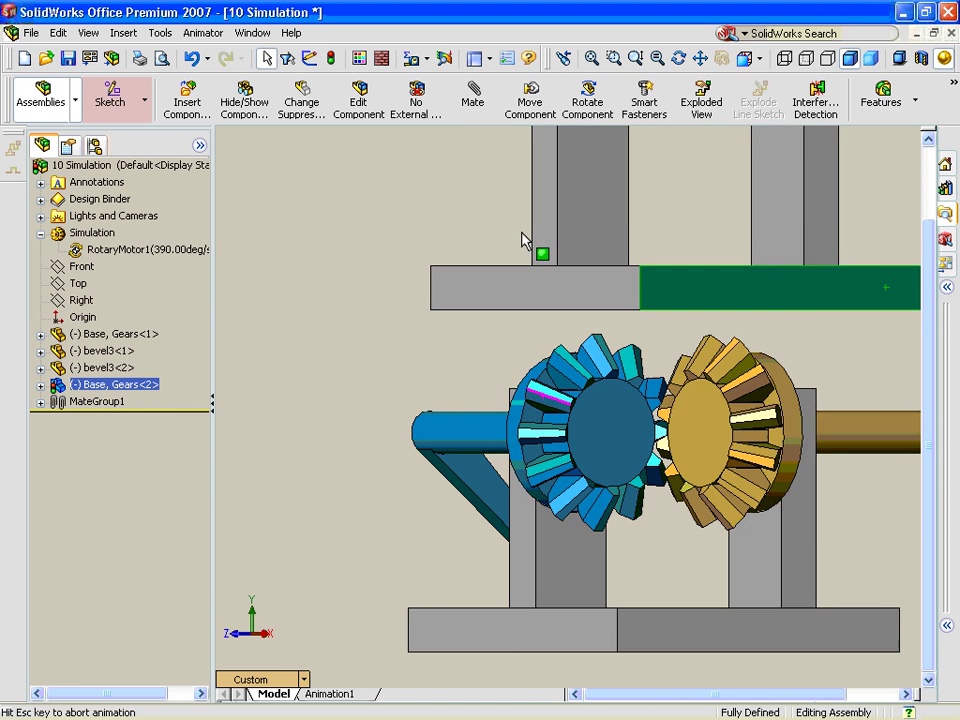
{"action": "scroll", "coordinate": [524, 234], "scroll_direction": "up", "scroll_amount": 2}
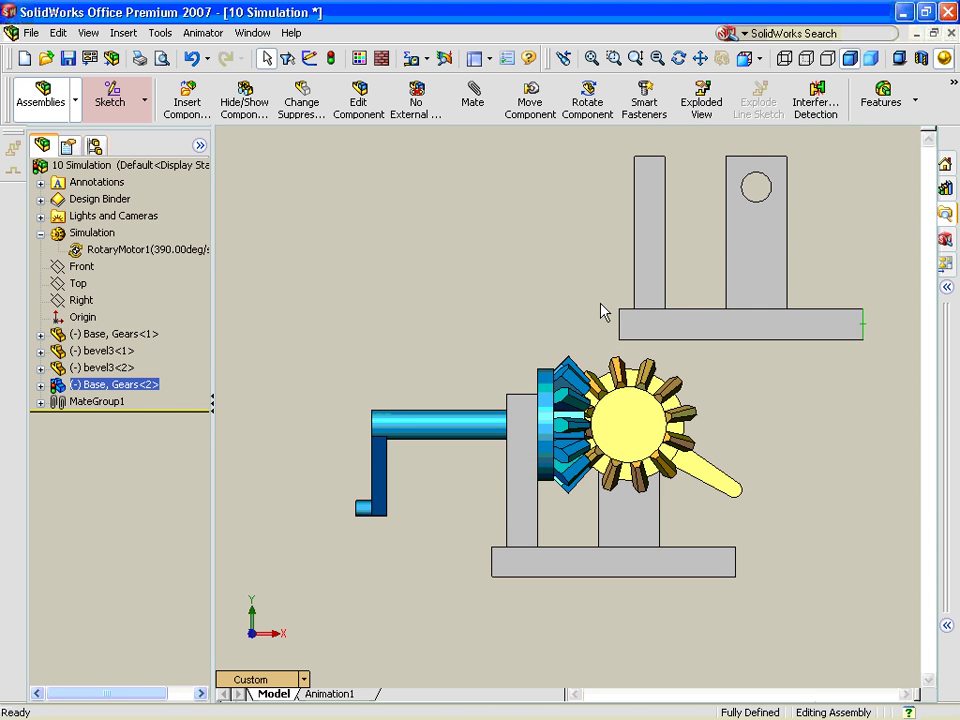
{"action": "key", "text": "shift+Down"}
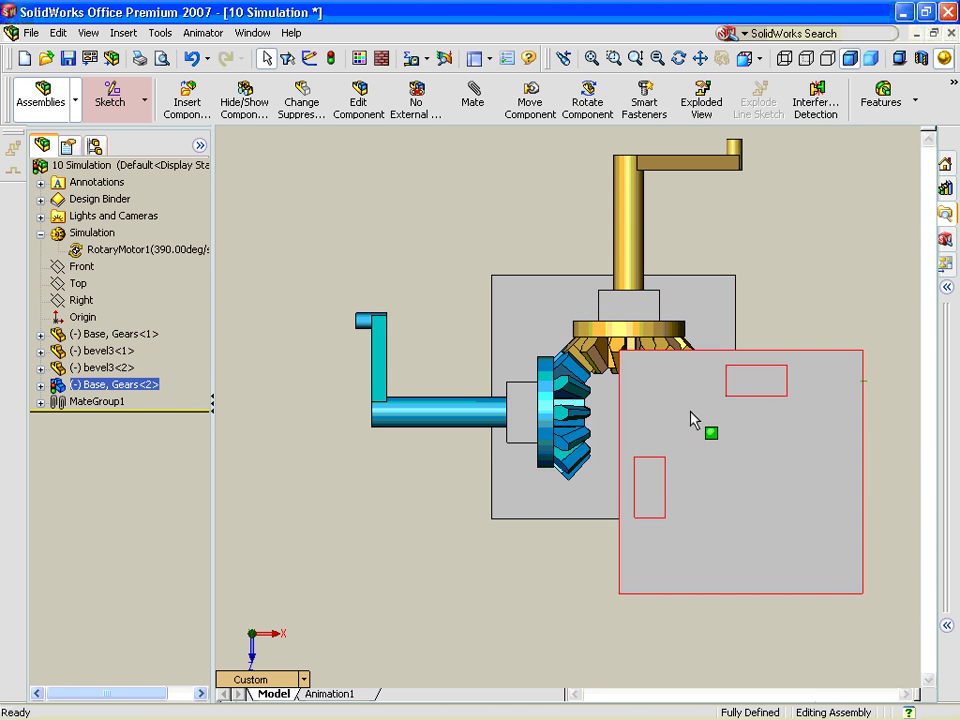
{"action": "left_click_drag", "start_coordinate": [690, 420], "coordinate": [709, 388]}
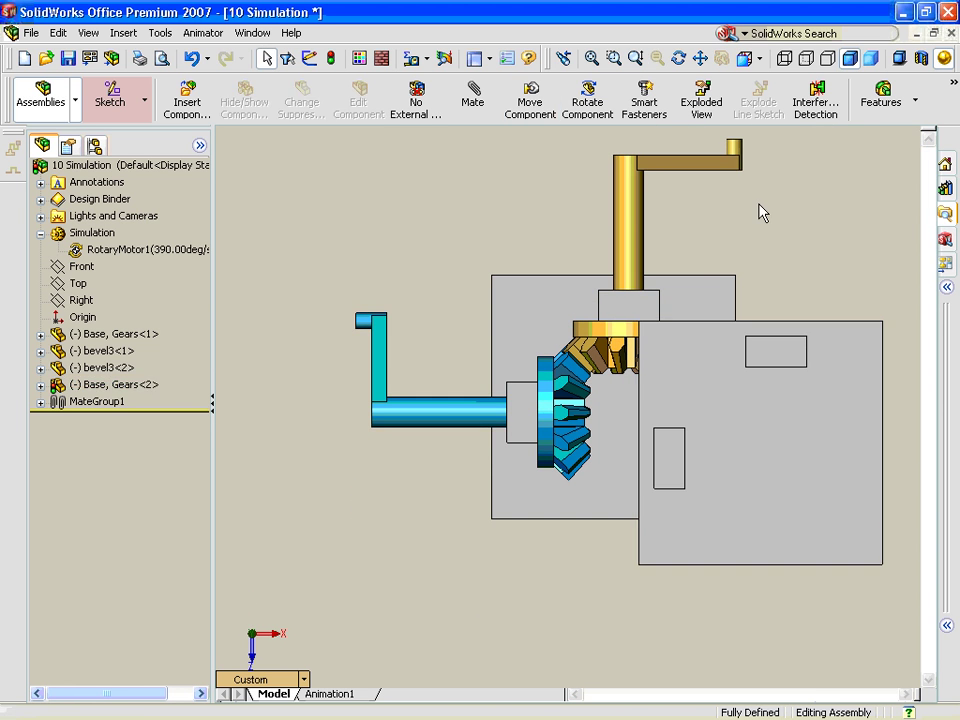
Step: Add gravity to the simulation, acting downward perpendicular to the original base's top face
{"action": "key", "text": "space"}
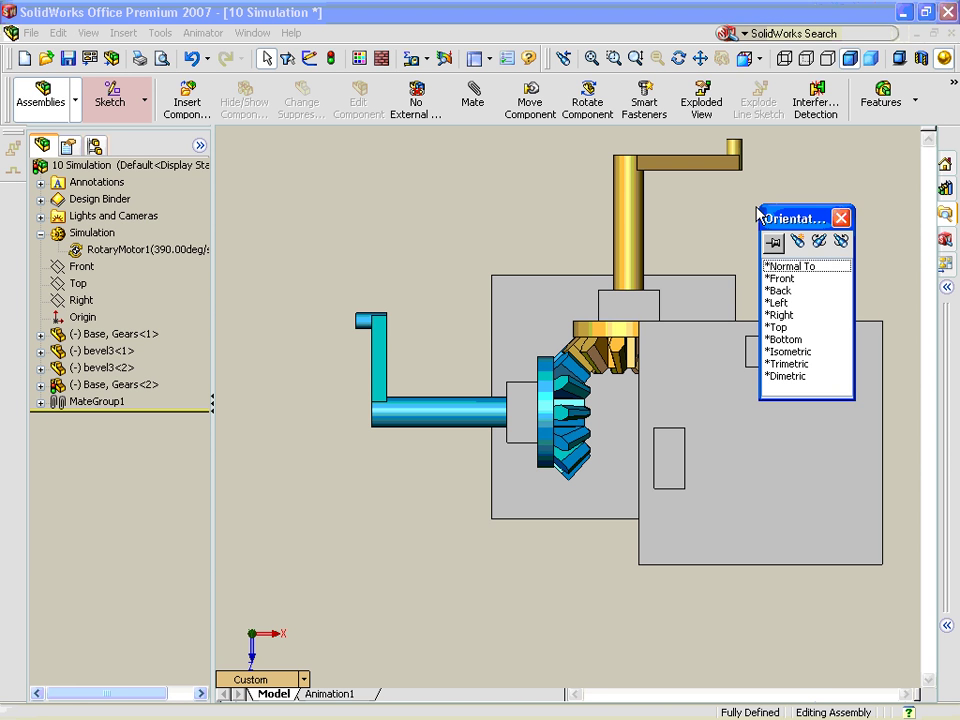
{"action": "left_click", "coordinate": [806, 352]}
{"action": "middle_click_drag", "start_coordinate": [654, 456], "coordinate": [500, 470]}
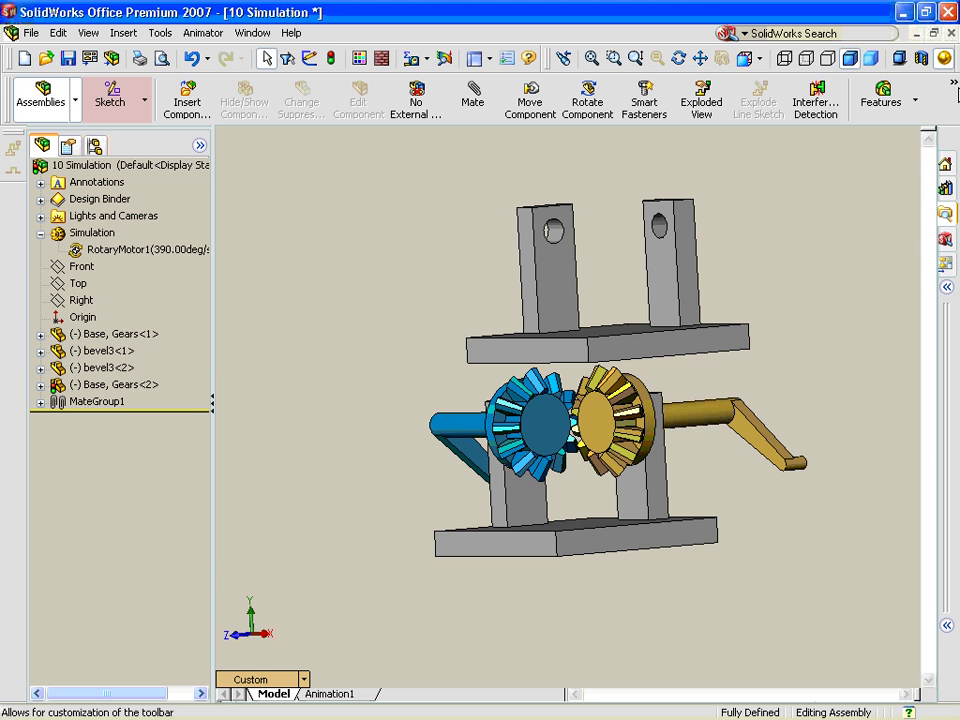
{"action": "left_click", "coordinate": [954, 88]}
{"action": "left_click", "coordinate": [886, 138]}
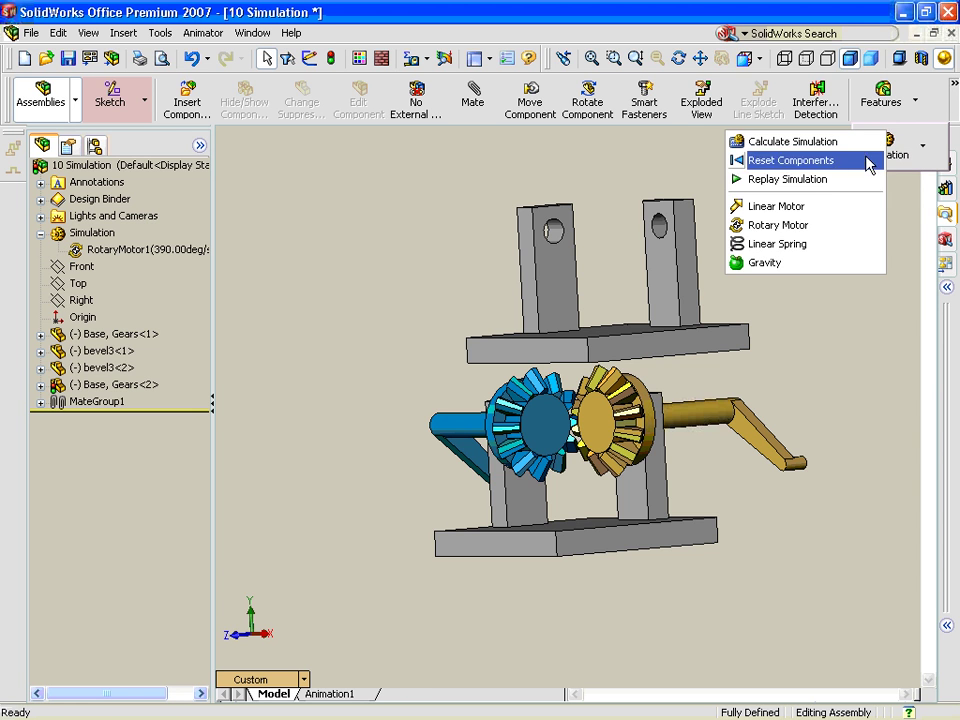
{"action": "left_click", "coordinate": [795, 264]}
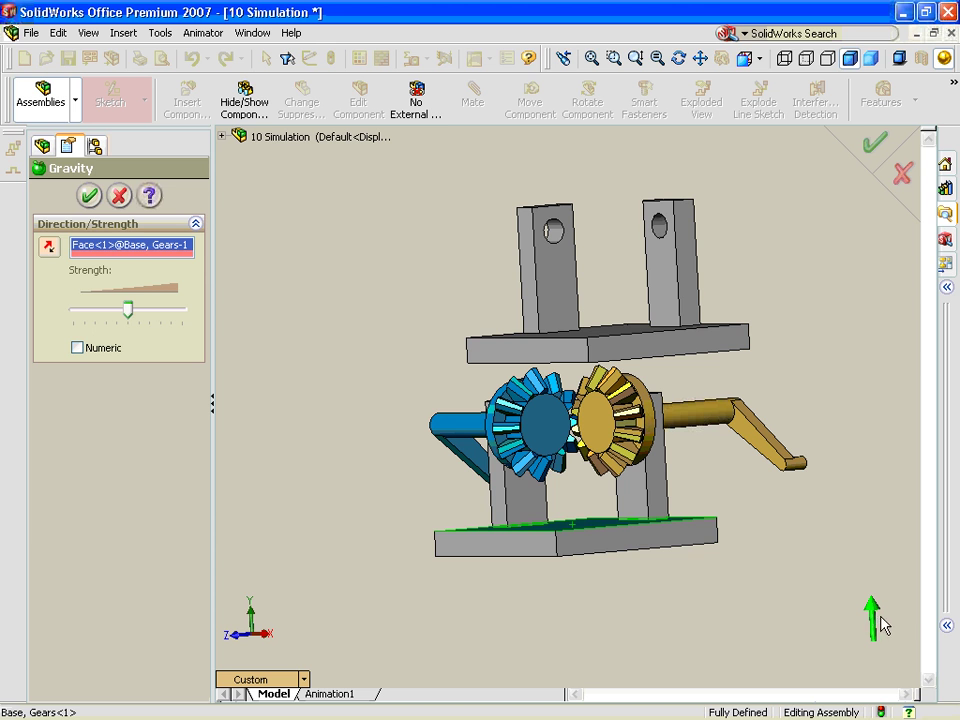
{"action": "left_click", "coordinate": [89, 198]}
Step: Calculate the simulation with both gravity and the rotary motor so the copied base falls onto the turning gears
{"action": "middle_click_drag", "start_coordinate": [433, 326], "coordinate": [595, 313]}
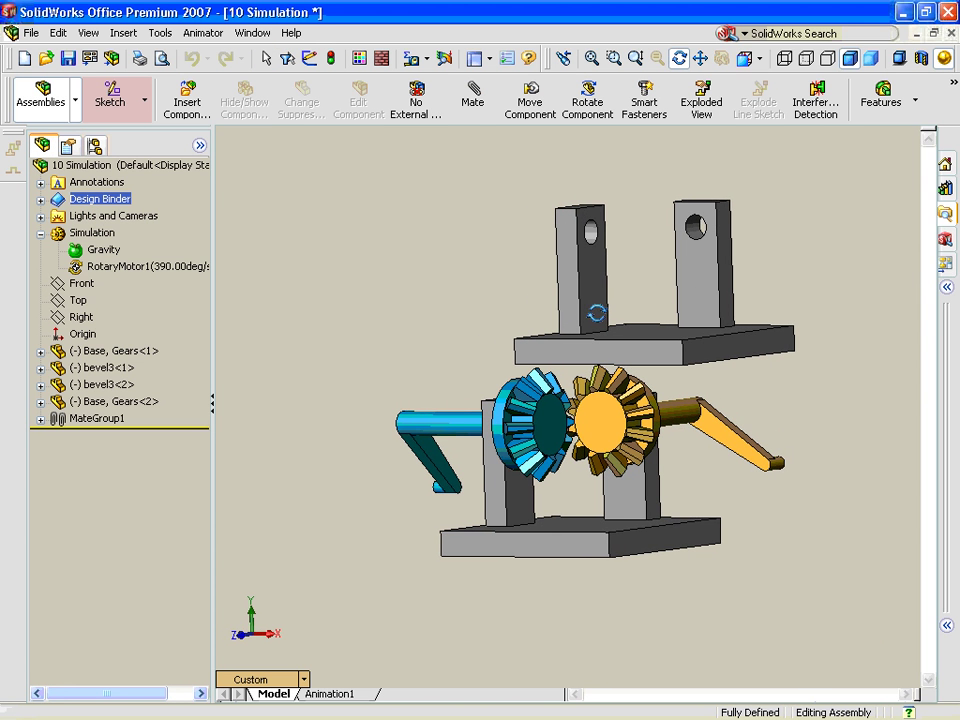
{"action": "left_click", "coordinate": [882, 155]}
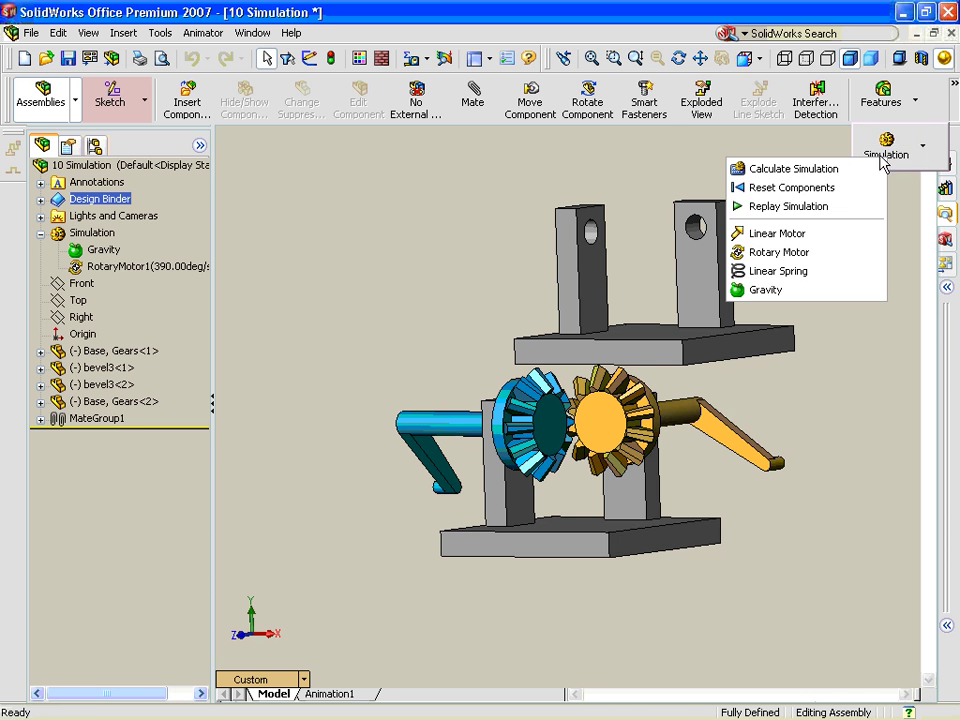
{"action": "left_click", "coordinate": [793, 169]}
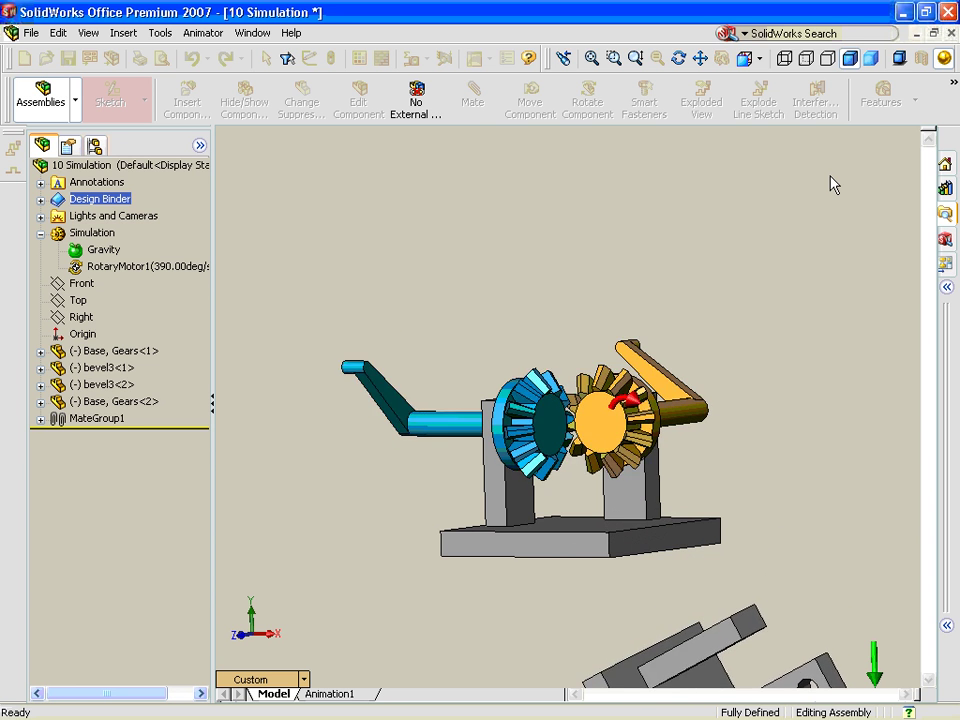
Step: Replay the calculated gravity and motor simulation of the copied base falling onto the gears
{"action": "middle_click_drag", "start_coordinate": [823, 257], "coordinate": [801, 396]}
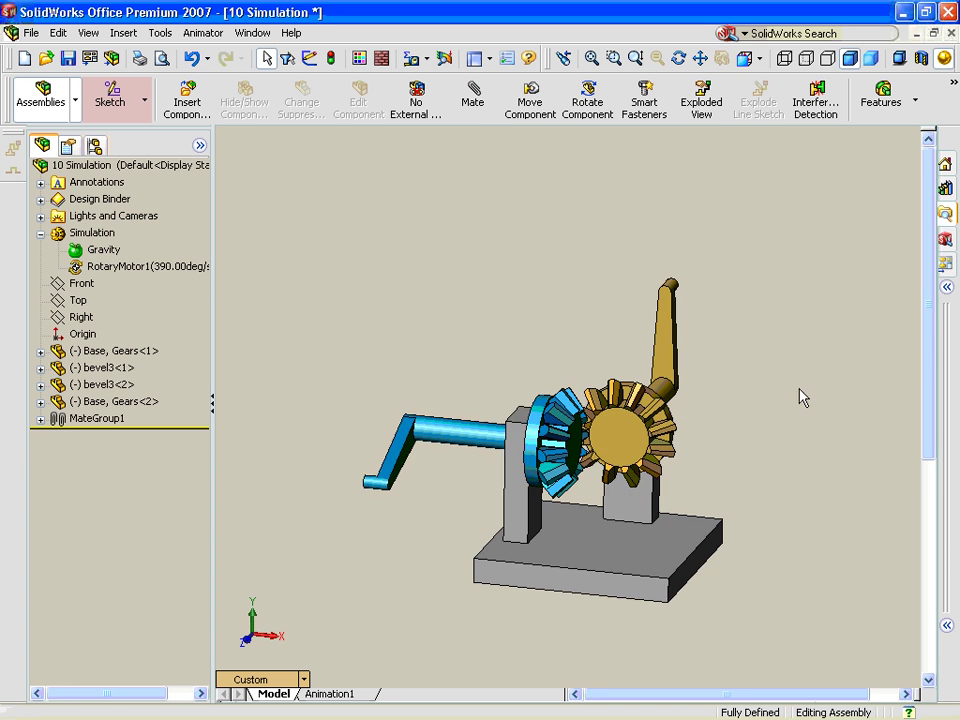
{"action": "scroll", "coordinate": [767, 476], "scroll_direction": "down", "scroll_amount": 2}
{"action": "scroll", "coordinate": [765, 476], "scroll_direction": "up", "scroll_amount": 2}
{"action": "left_click", "coordinate": [954, 92]}
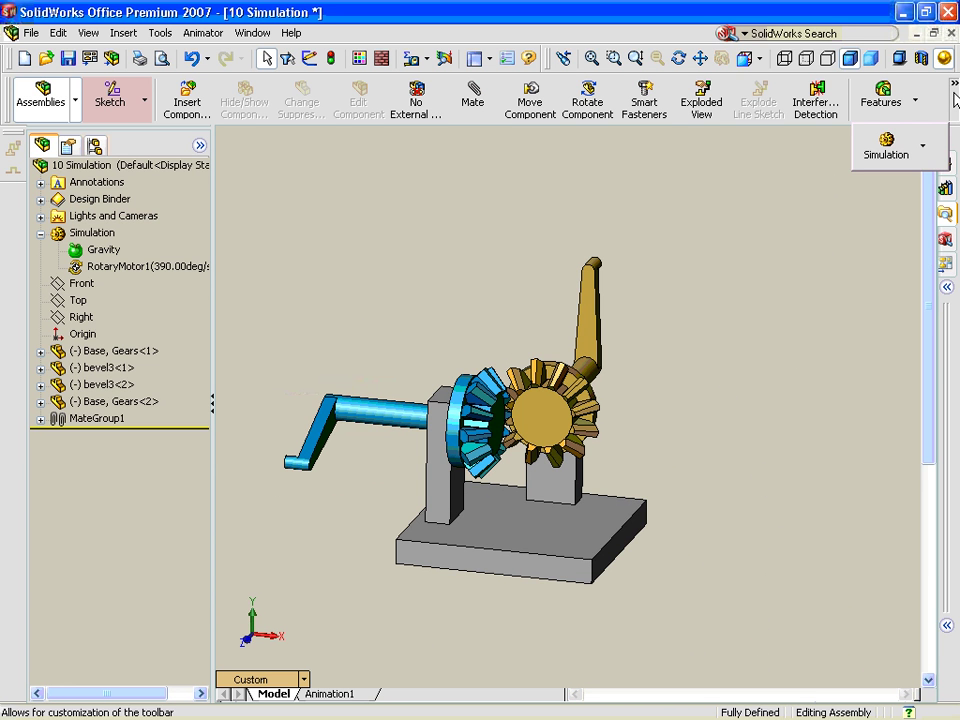
{"action": "left_click", "coordinate": [905, 140]}
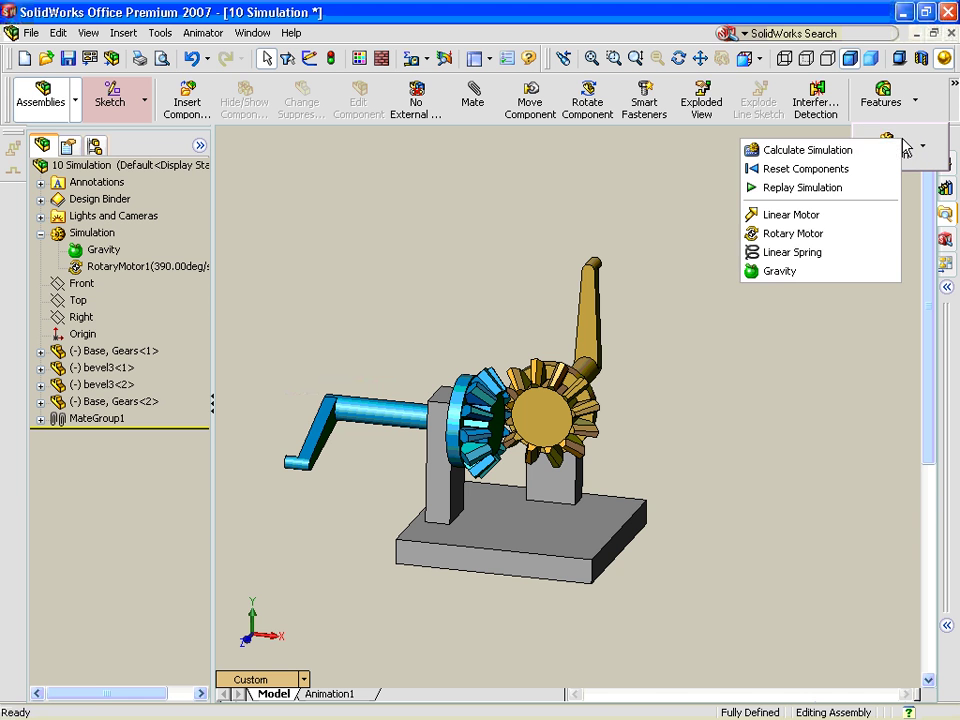
{"action": "left_click", "coordinate": [852, 189]}
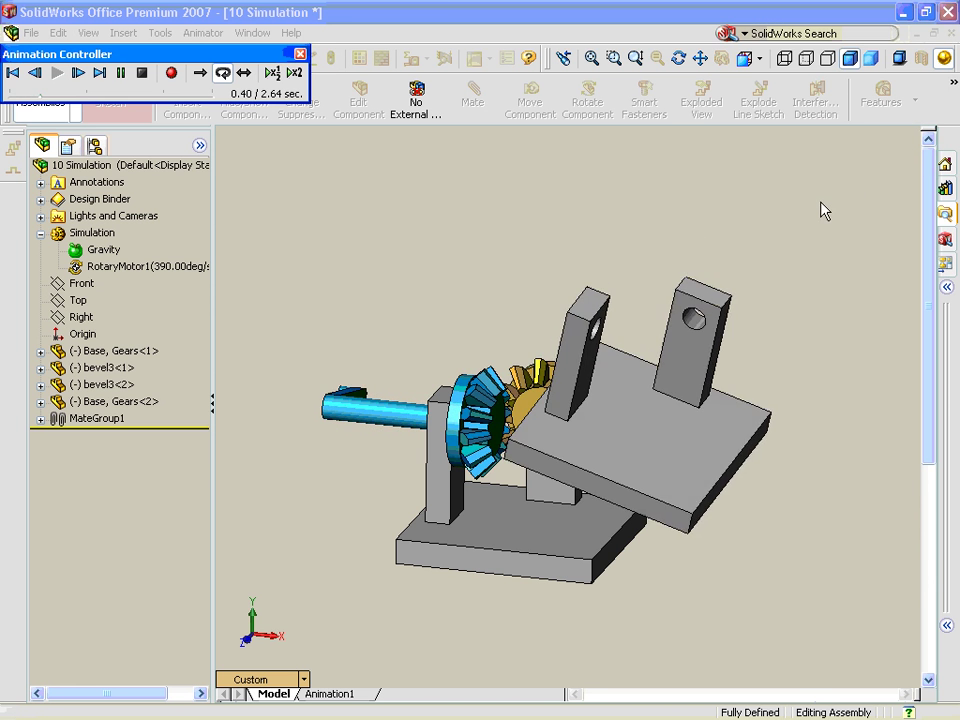
Step: Slow the replay to half speed, examine the collision from the front, and end the playback
{"action": "left_click", "coordinate": [274, 74]}
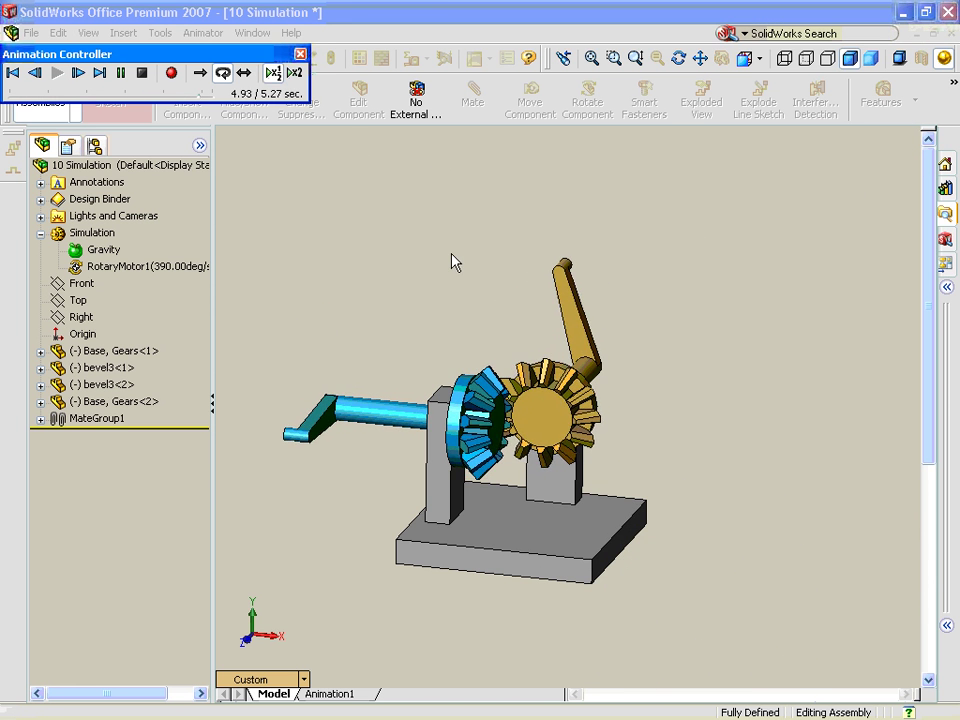
{"action": "middle_click", "coordinate": [502, 290]}
{"action": "middle_click_drag", "start_coordinate": [502, 290], "coordinate": [529, 275]}
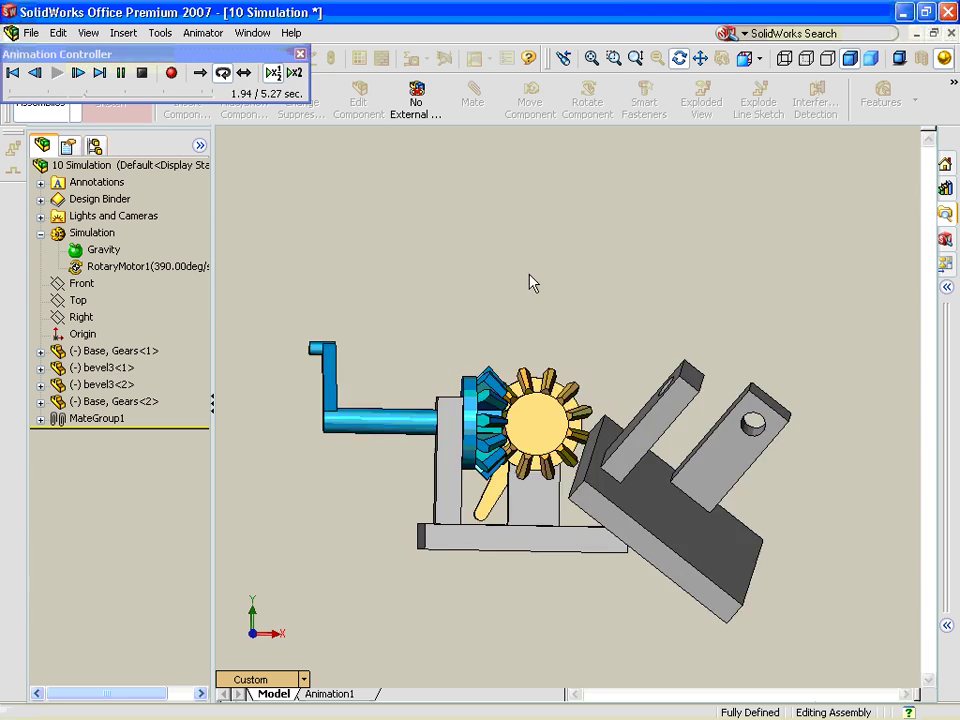
{"action": "scroll", "coordinate": [530, 277], "scroll_direction": "down", "scroll_amount": 2}
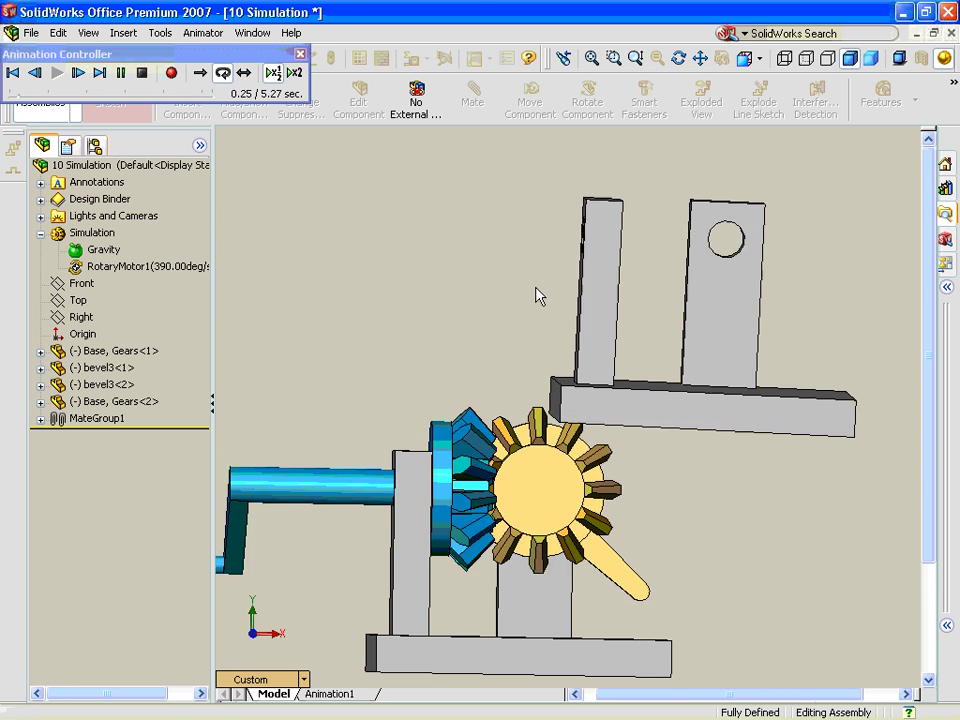
{"action": "left_click", "coordinate": [145, 75]}
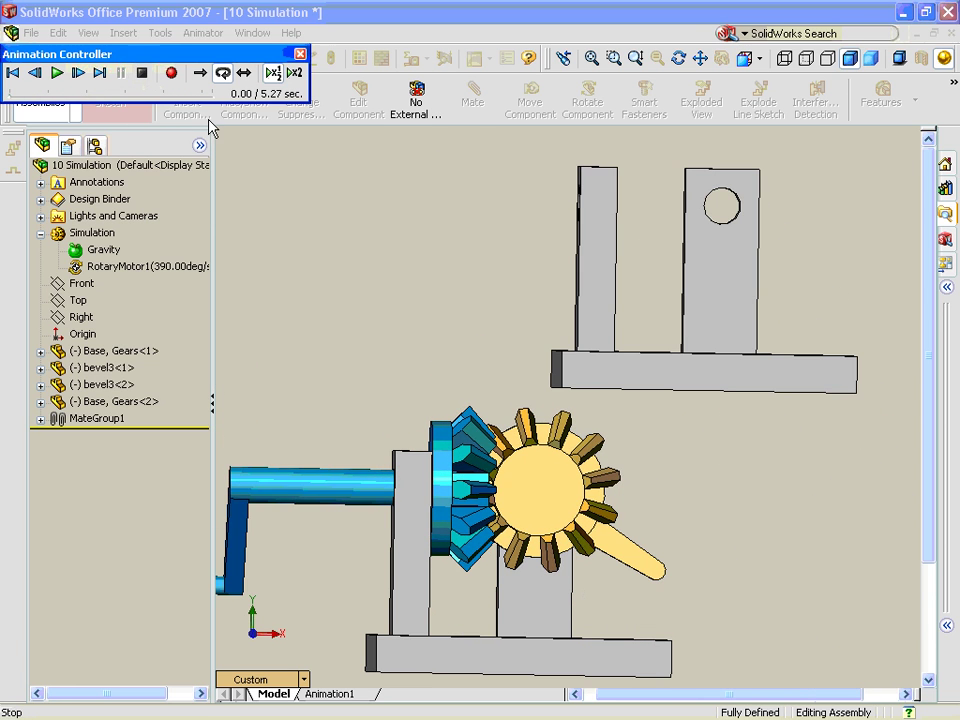
{"action": "left_click", "coordinate": [301, 56]}
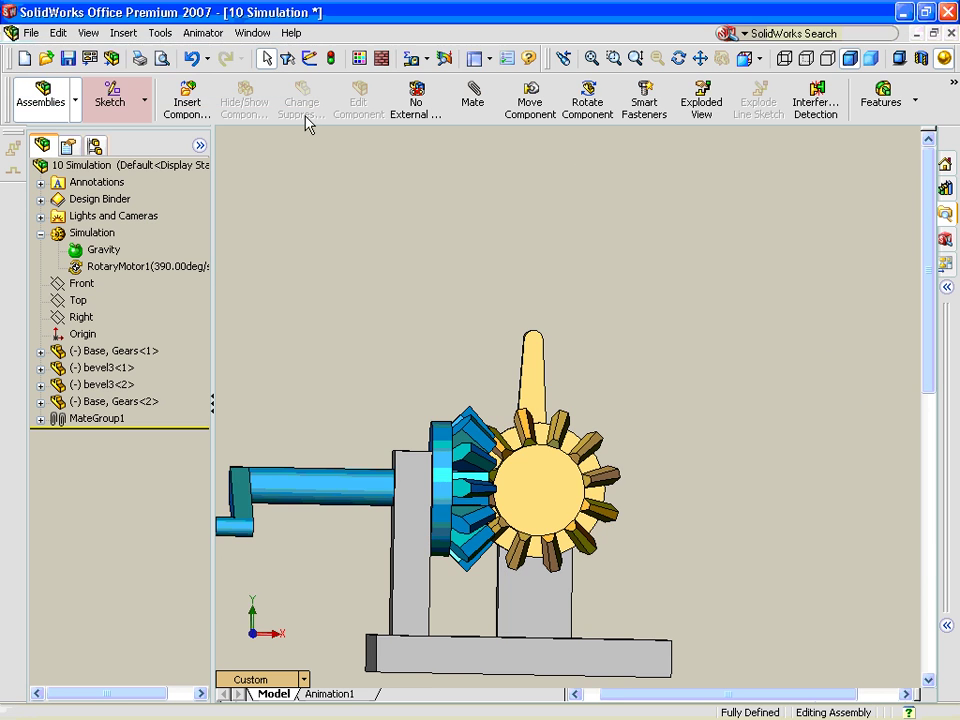
Step: Return the gear assembly to the isometric view and close the simulation assembly
{"action": "left_click", "coordinate": [106, 250]}
{"action": "left_click", "coordinate": [118, 266]}
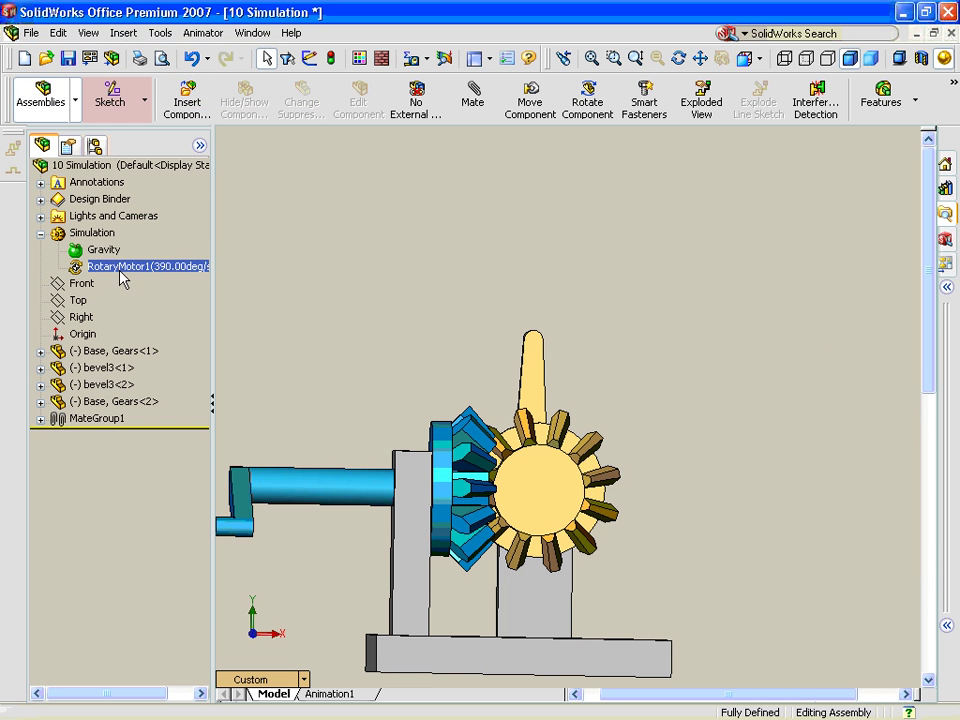
{"action": "left_click", "coordinate": [104, 250]}
{"action": "left_click", "coordinate": [477, 257]}
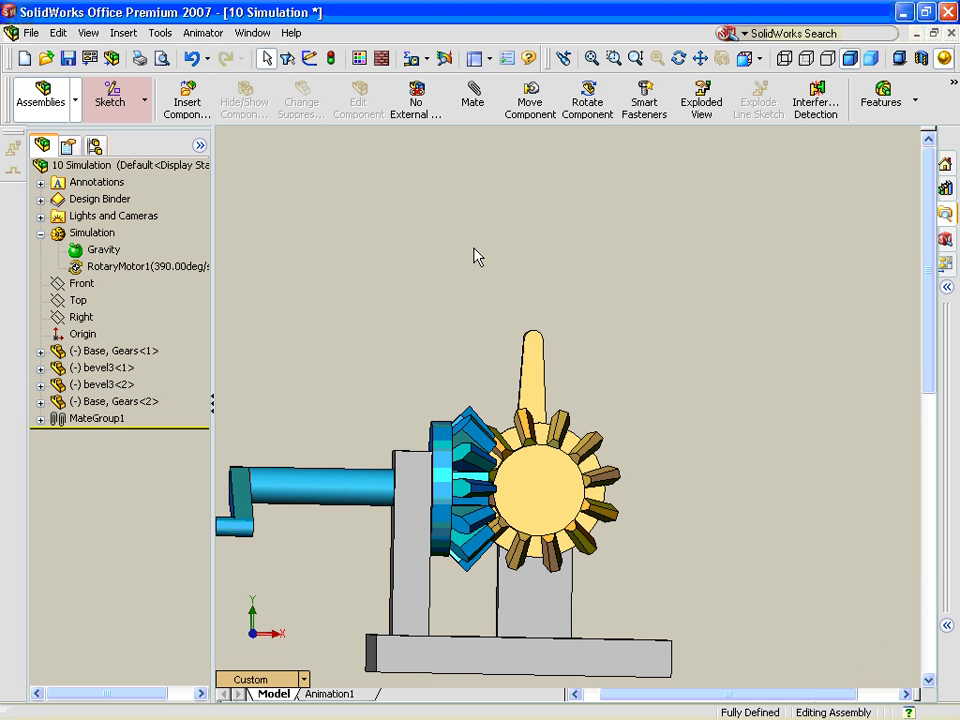
{"action": "key", "text": "space"}
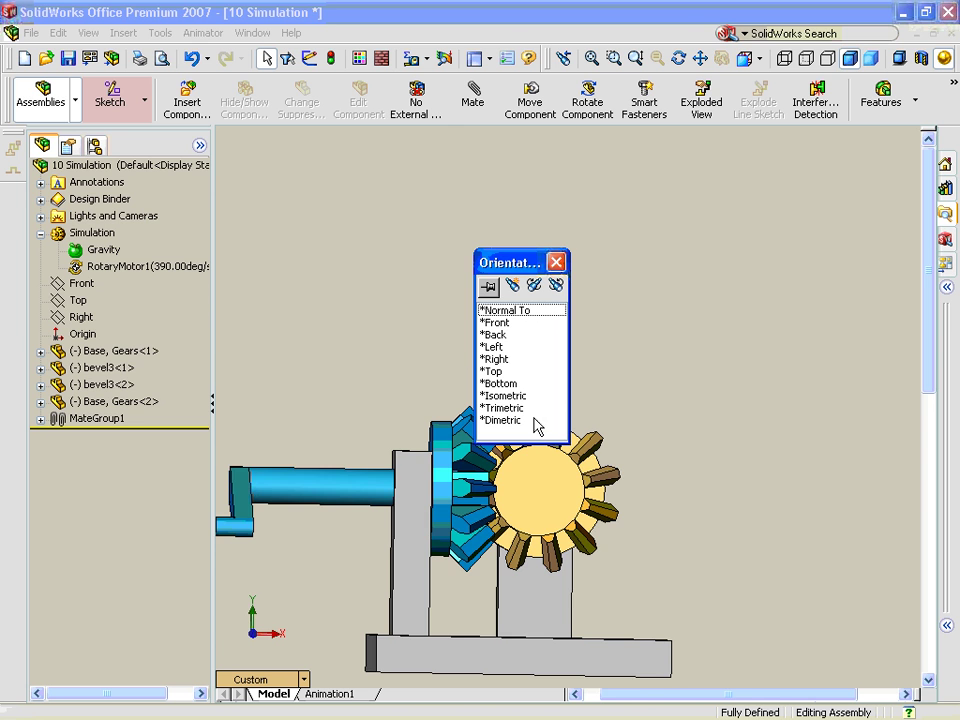
{"action": "left_click", "coordinate": [519, 396]}
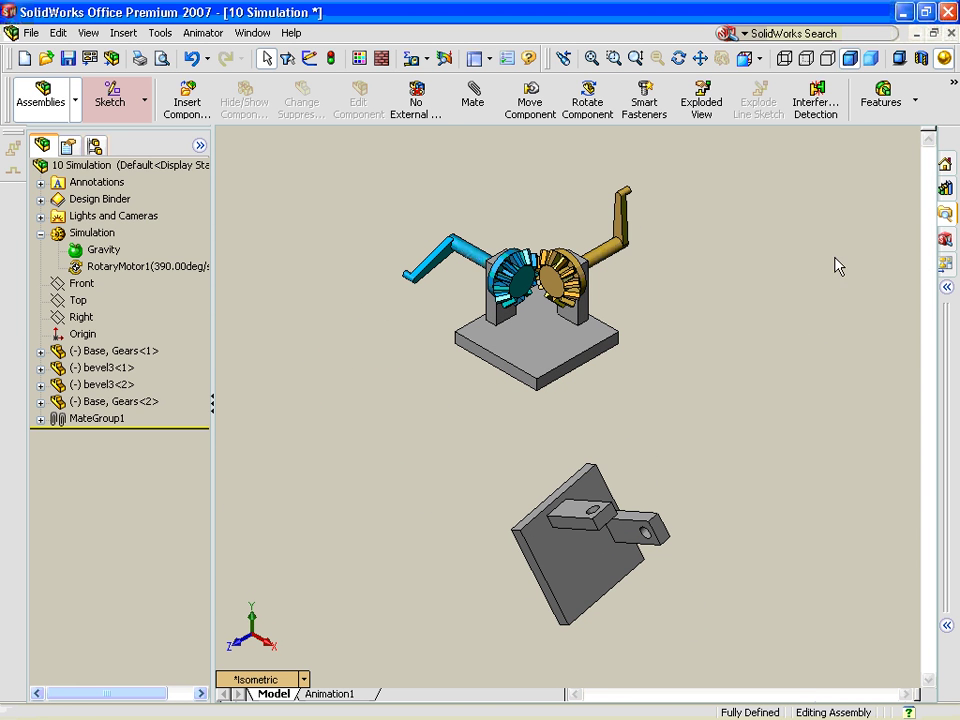
{"action": "left_click", "coordinate": [952, 34]}
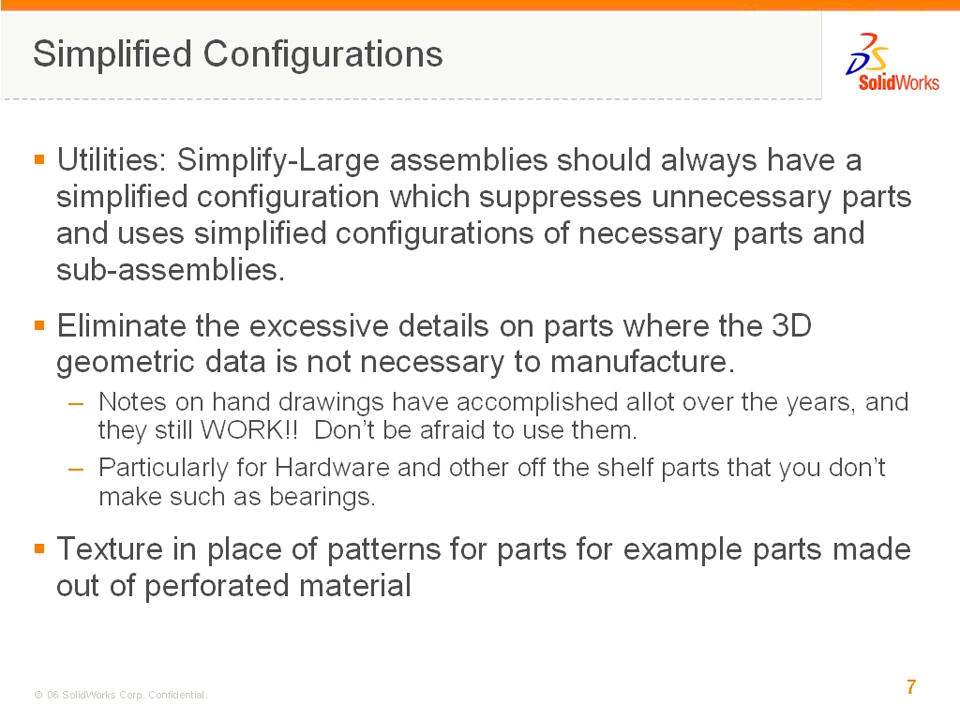
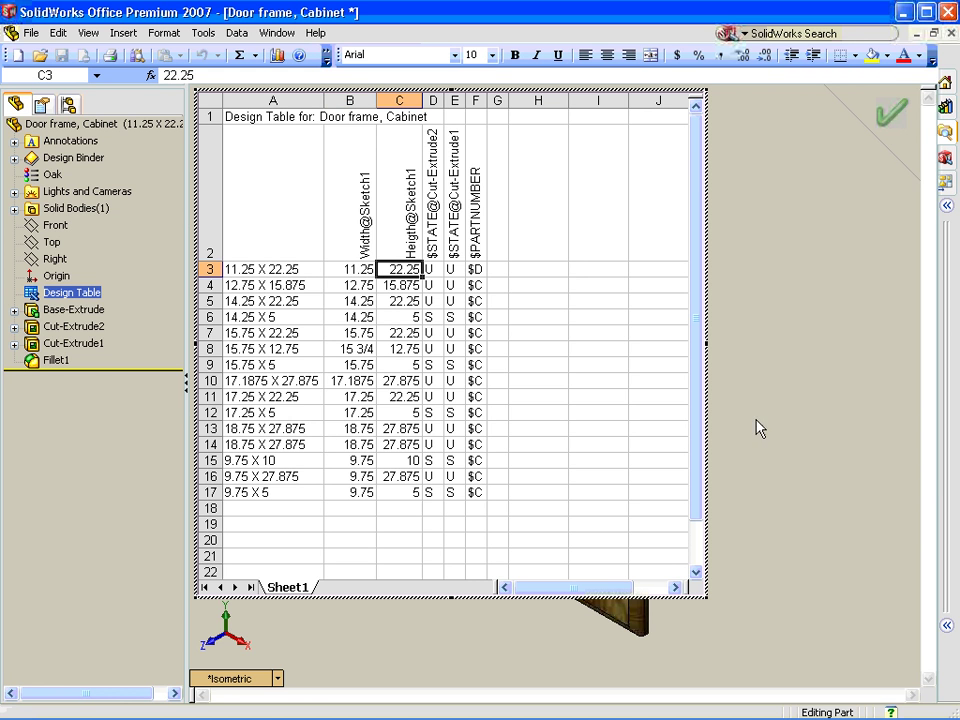
Step: Exit the cabinet door frame's design table and close the part without saving changes
{"action": "left_click", "coordinate": [846, 332]}
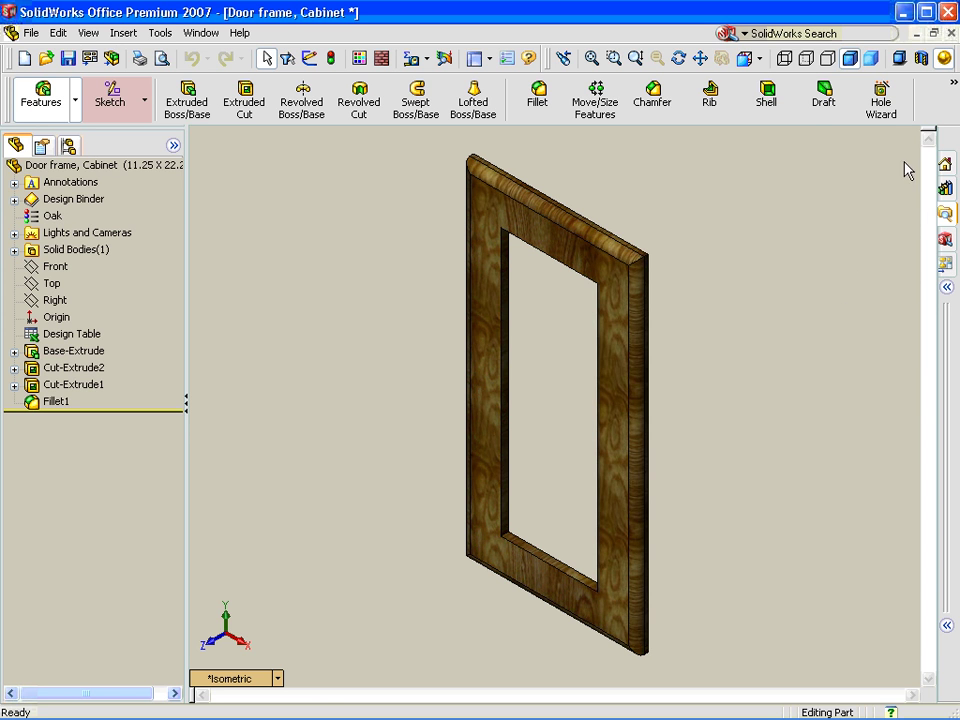
{"action": "left_click", "coordinate": [948, 33]}
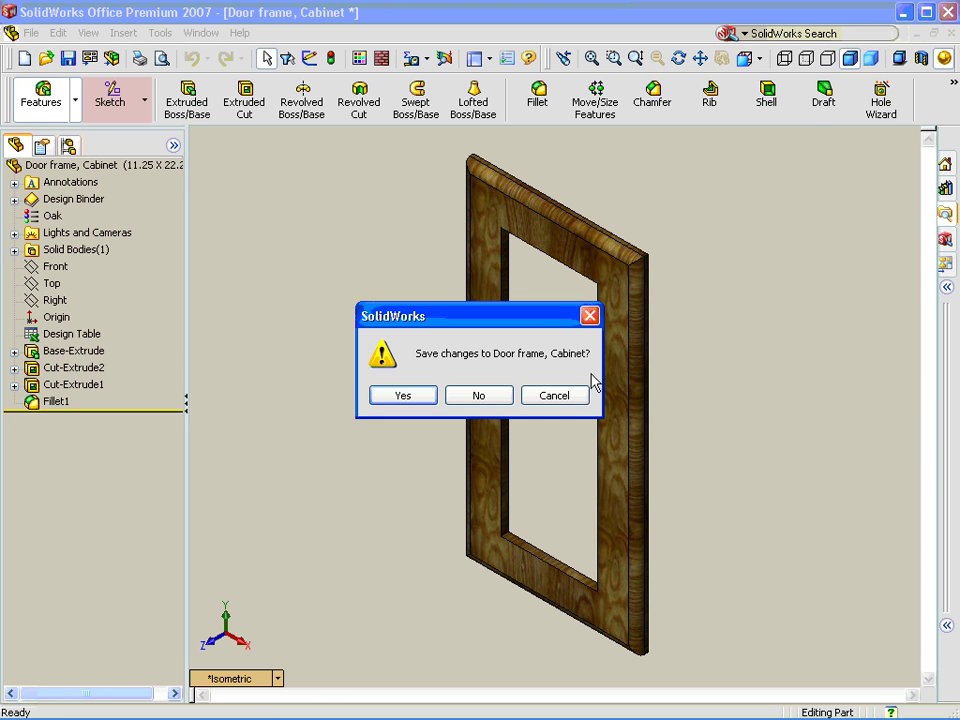
{"action": "left_click", "coordinate": [486, 402]}
Step: Open the Door Wood Insert part from the assembly and inspect the dimensions of its Base-Extrude feature
{"action": "right_click", "coordinate": [615, 420]}
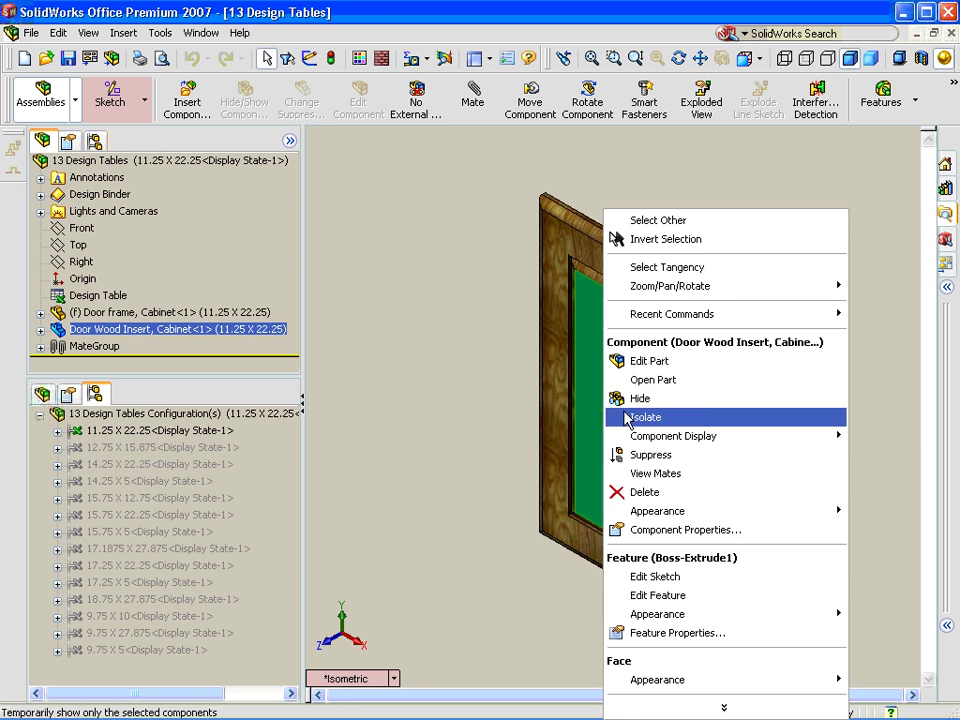
{"action": "left_click", "coordinate": [643, 379]}
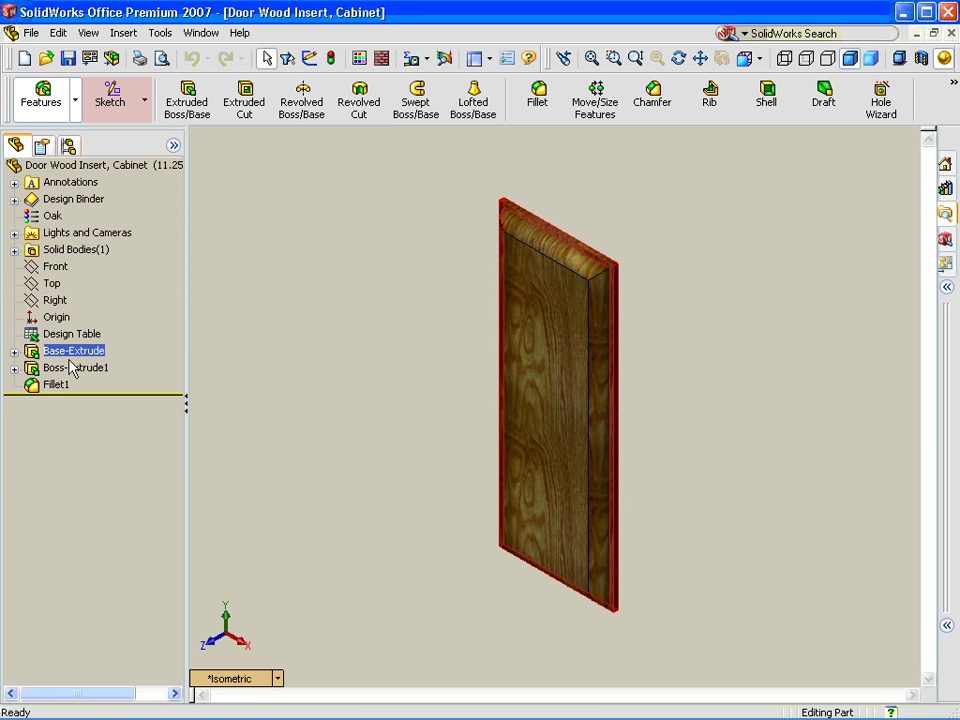
{"action": "double_click", "coordinate": [98, 352]}
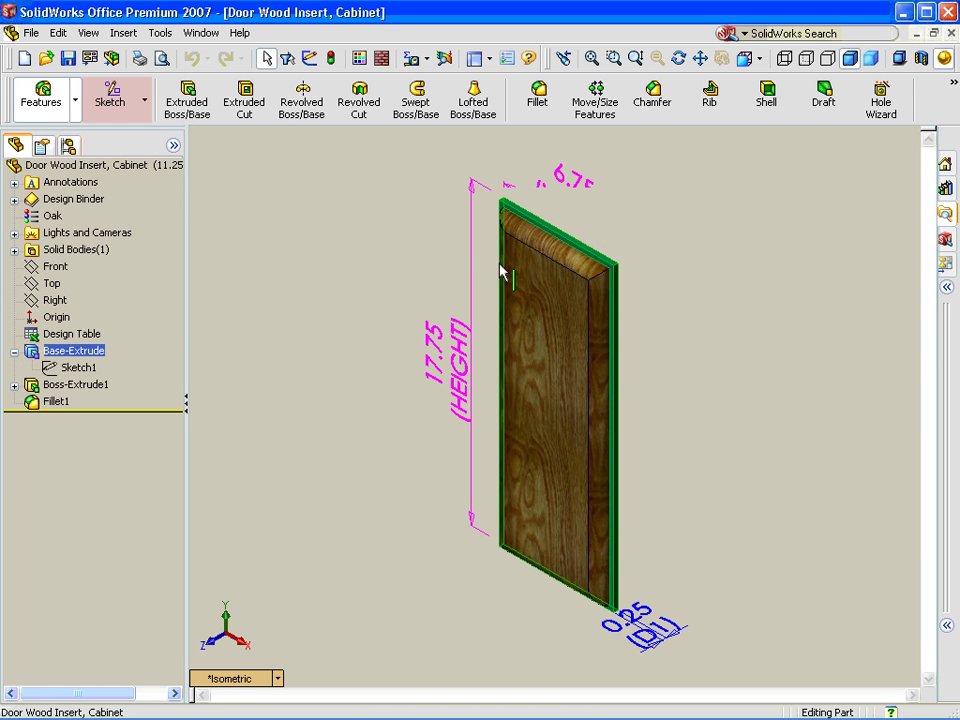
{"action": "left_click", "coordinate": [579, 176]}
{"action": "left_click", "coordinate": [401, 281]}
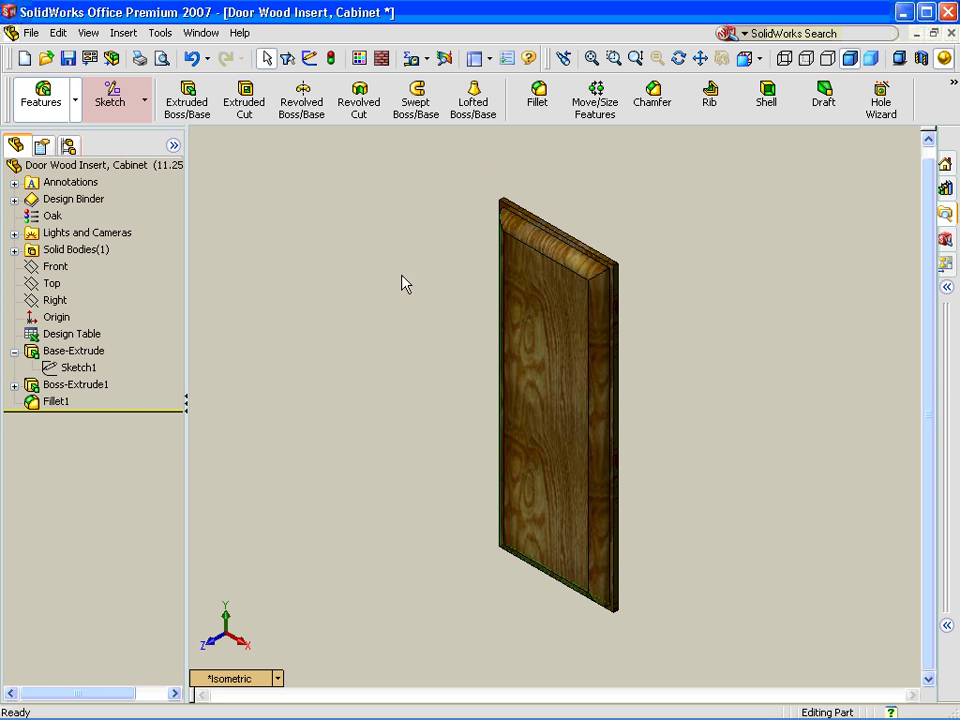
Step: Open the wood insert's design table for editing and examine the width and height cells of the 11.25 X 22.25 configuration
{"action": "right_click", "coordinate": [62, 335]}
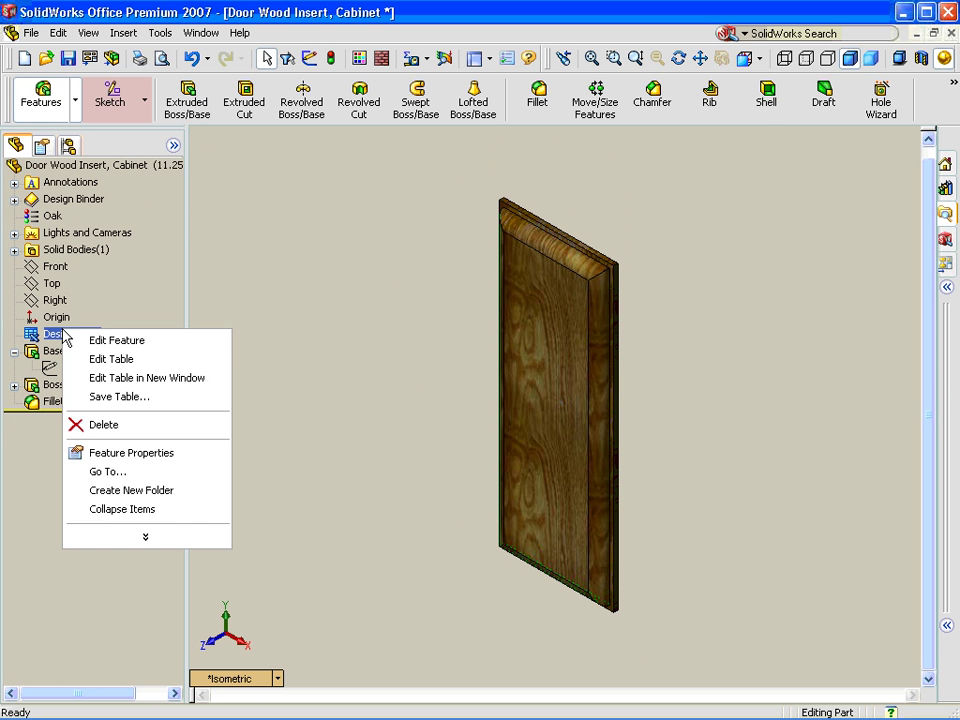
{"action": "left_click", "coordinate": [108, 360]}
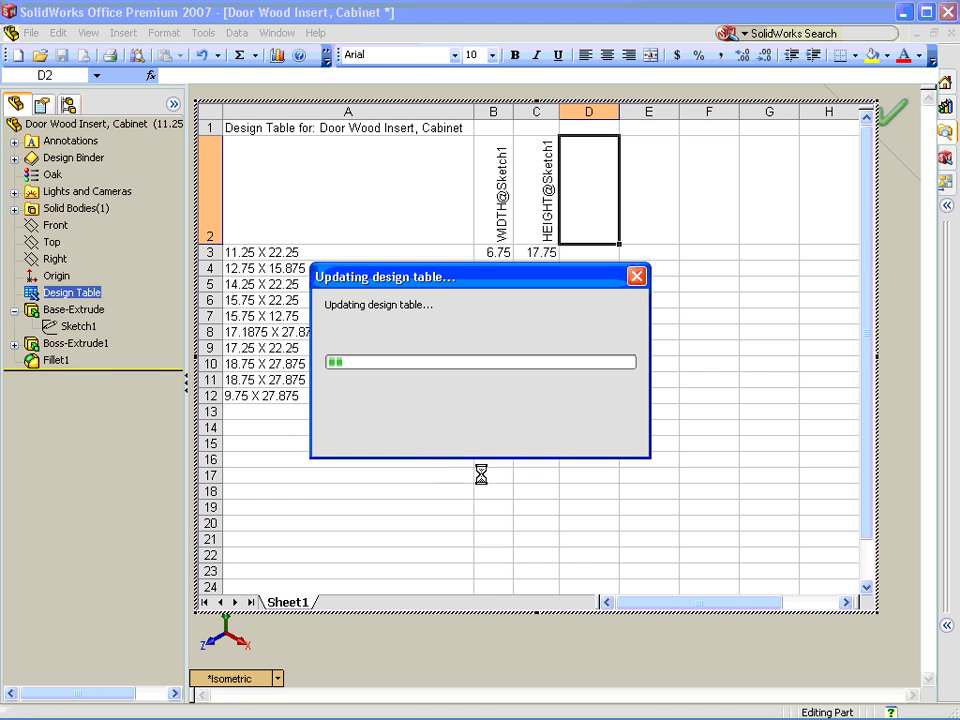
{"action": "left_click", "coordinate": [481, 551]}
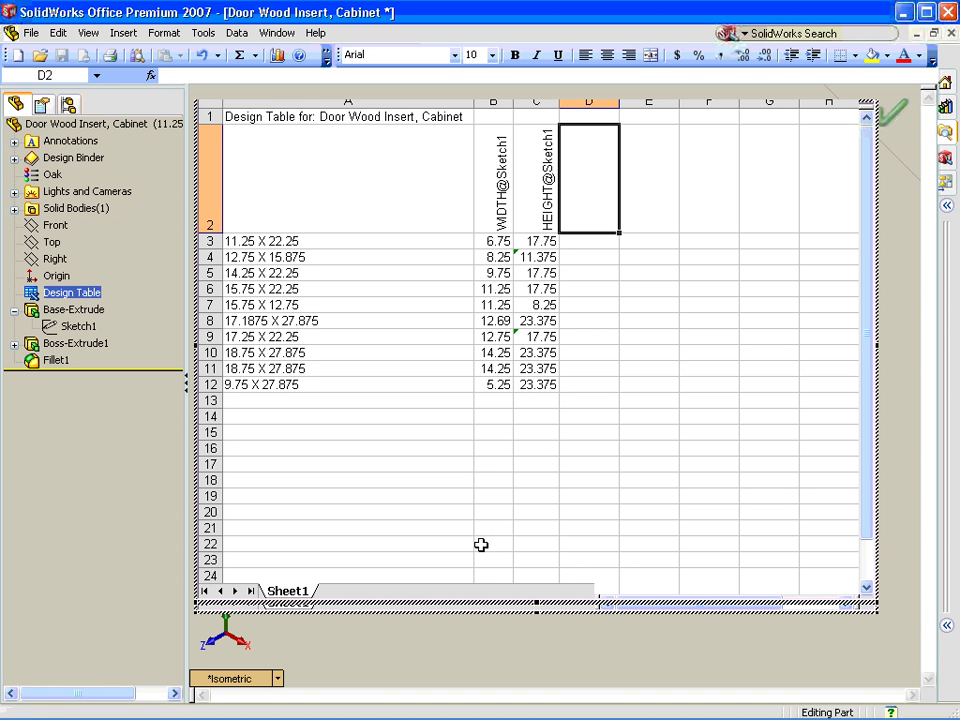
{"action": "left_click", "coordinate": [498, 243]}
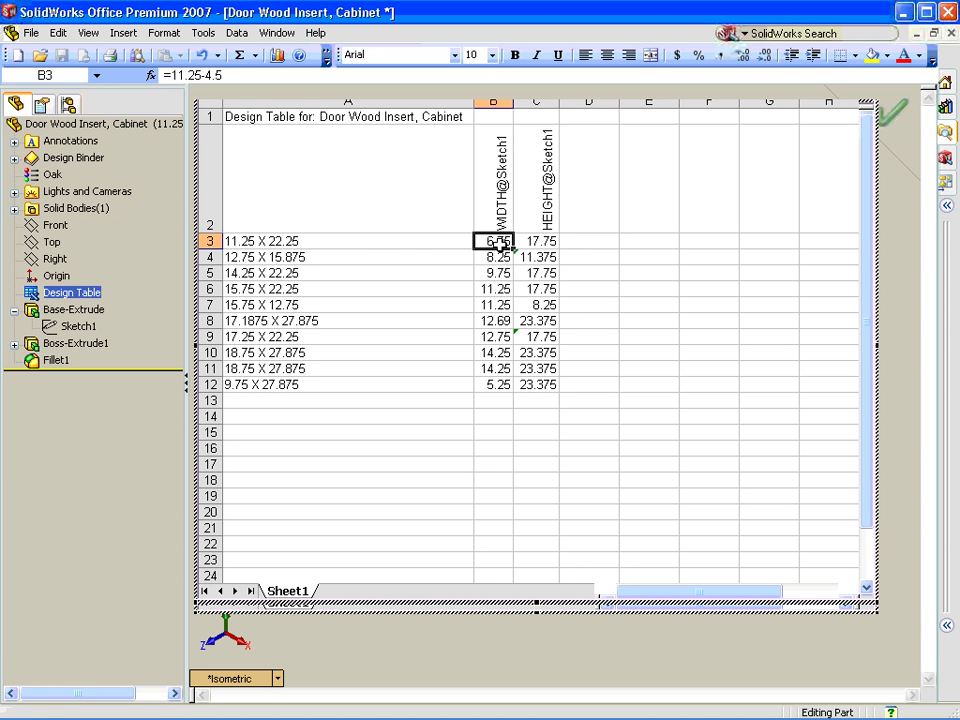
{"action": "left_click", "coordinate": [540, 243]}
{"action": "left_click", "coordinate": [366, 243]}
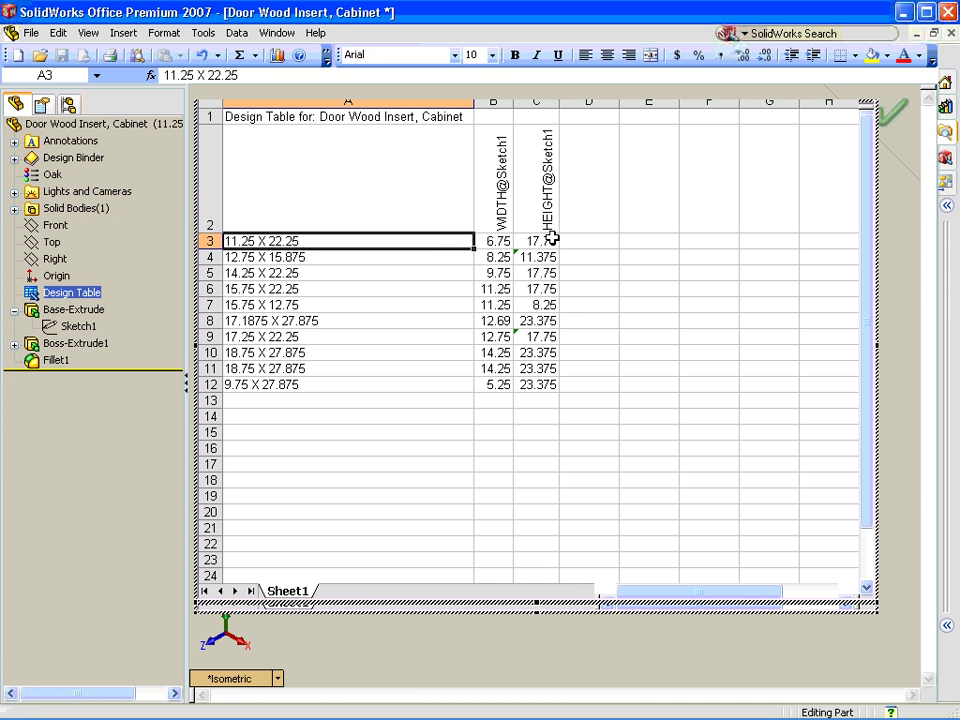
Step: Exit the wood insert's design table and close the part without saving changes
{"action": "left_click", "coordinate": [572, 645]}
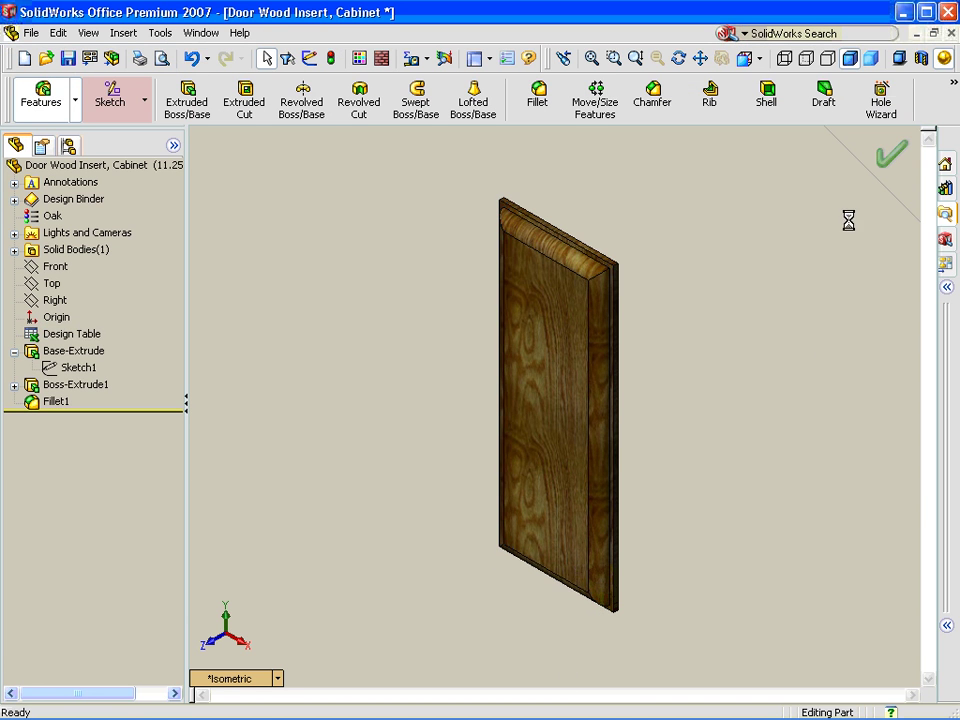
{"action": "left_click", "coordinate": [951, 33]}
{"action": "left_click", "coordinate": [498, 402]}
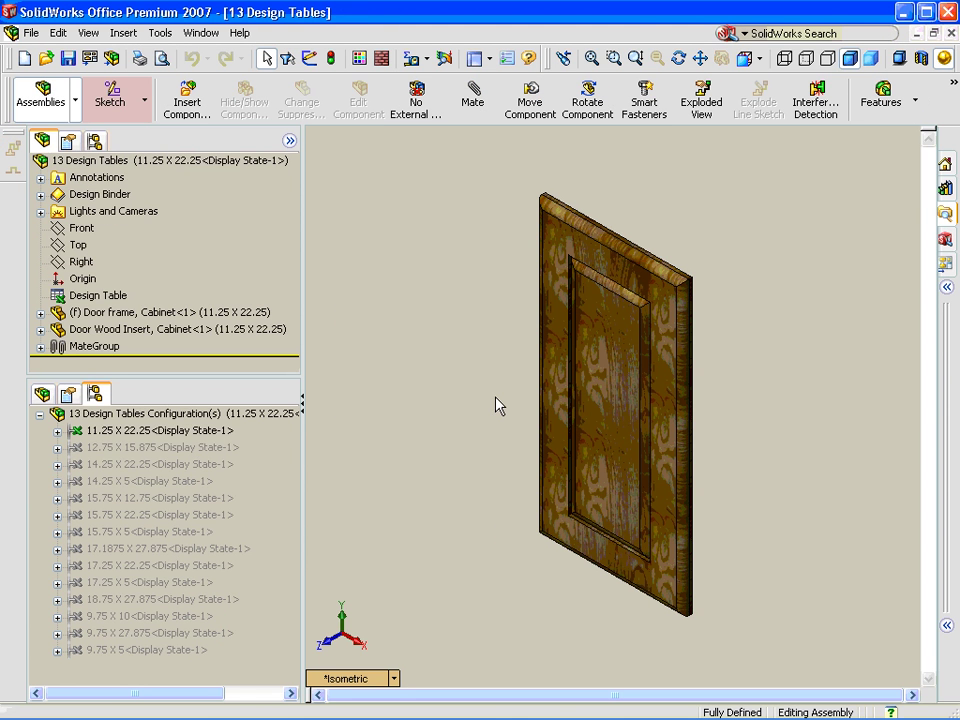
Step: Activate the door assembly's 14.25 X 22.25 configuration, followed by the 14.25 X 5 configuration
{"action": "left_click", "coordinate": [82, 432]}
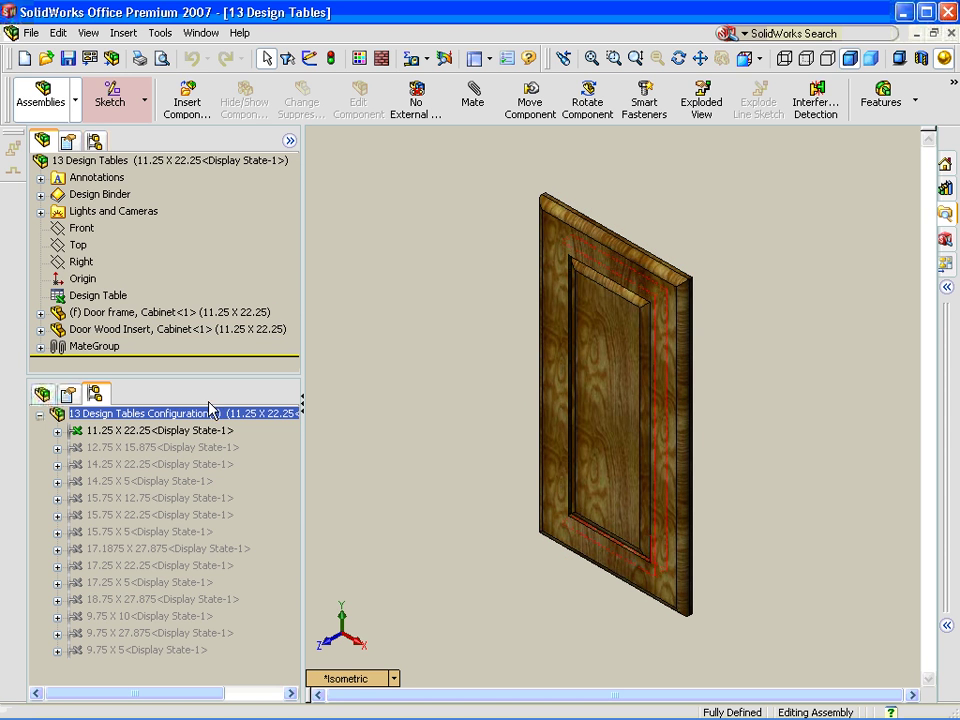
{"action": "double_click", "coordinate": [188, 465]}
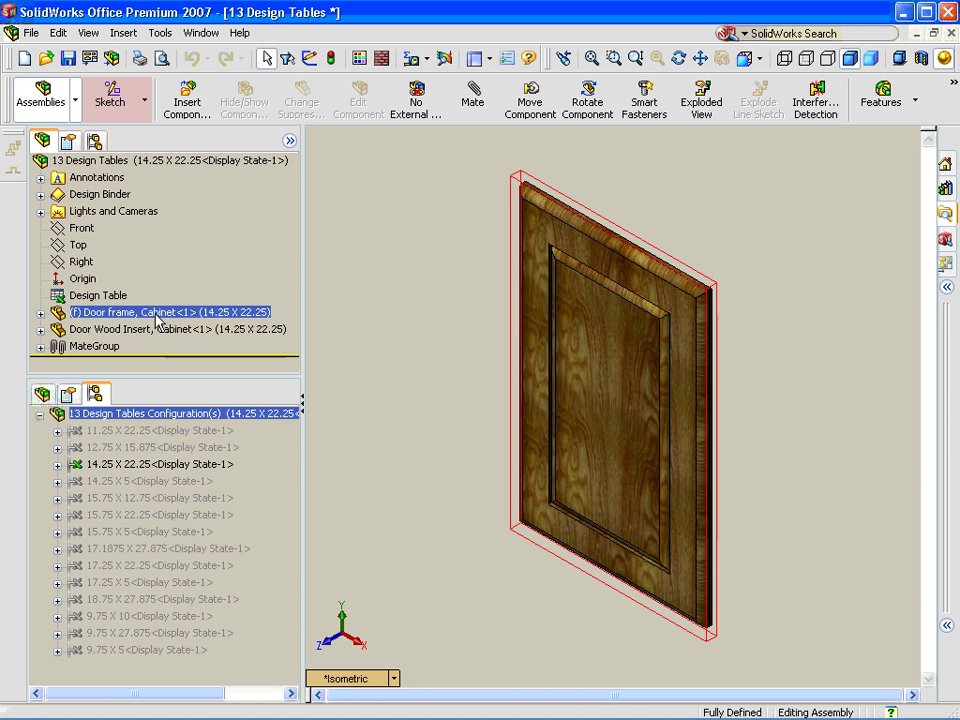
{"action": "double_click", "coordinate": [160, 481]}
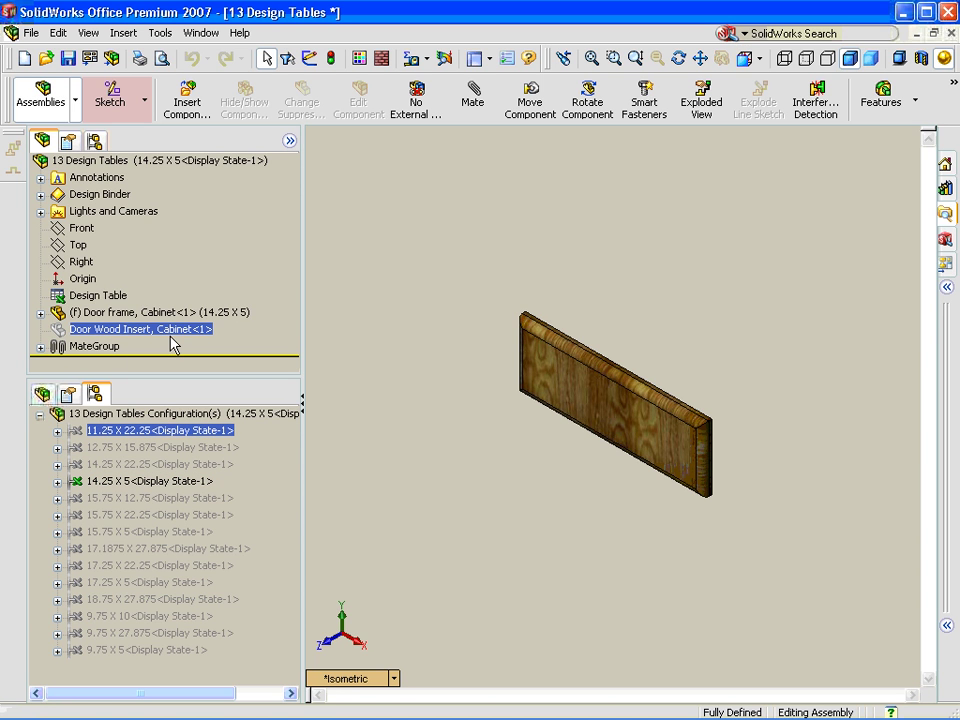
Step: Open the door assembly's design table, examine the configuration and state column headers and the 14.25 X 5 row, and exit the table
{"action": "right_click", "coordinate": [92, 296]}
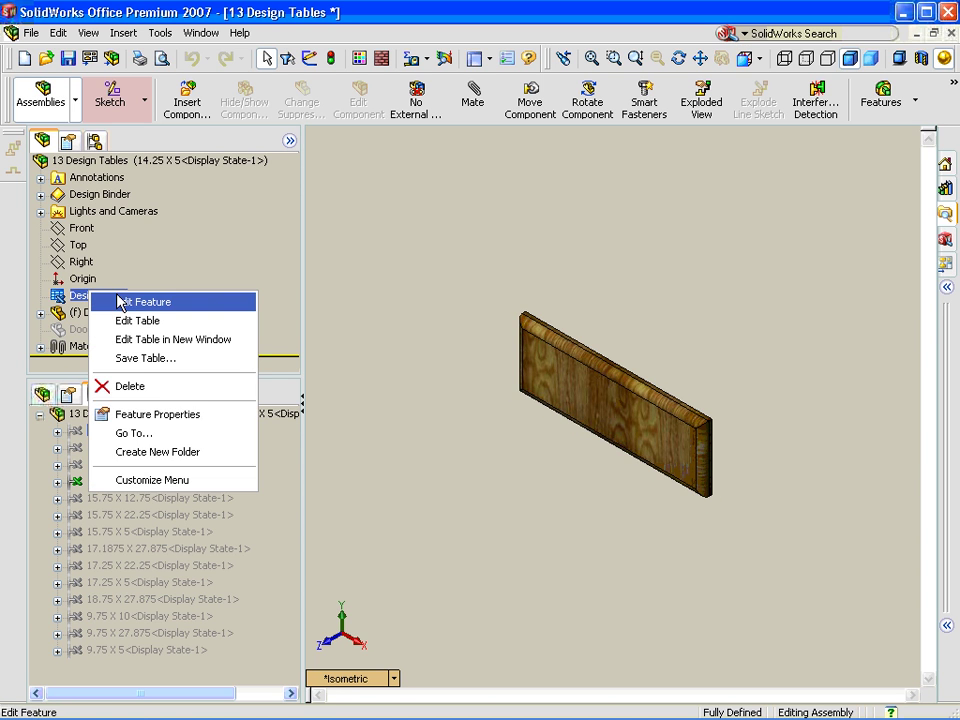
{"action": "left_click", "coordinate": [141, 320]}
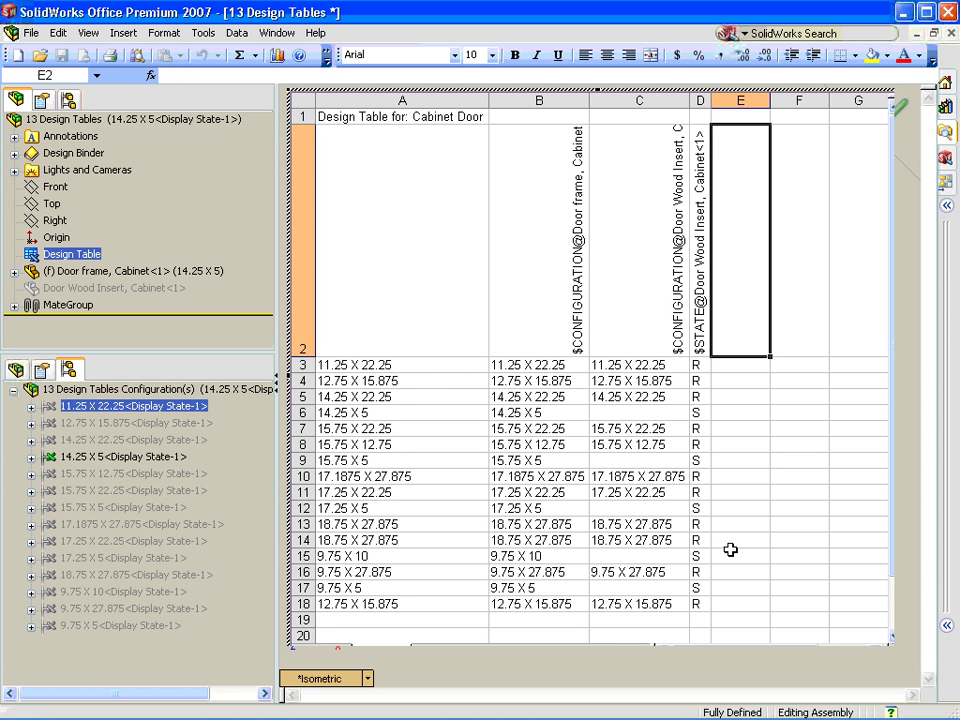
{"action": "left_click", "coordinate": [547, 328]}
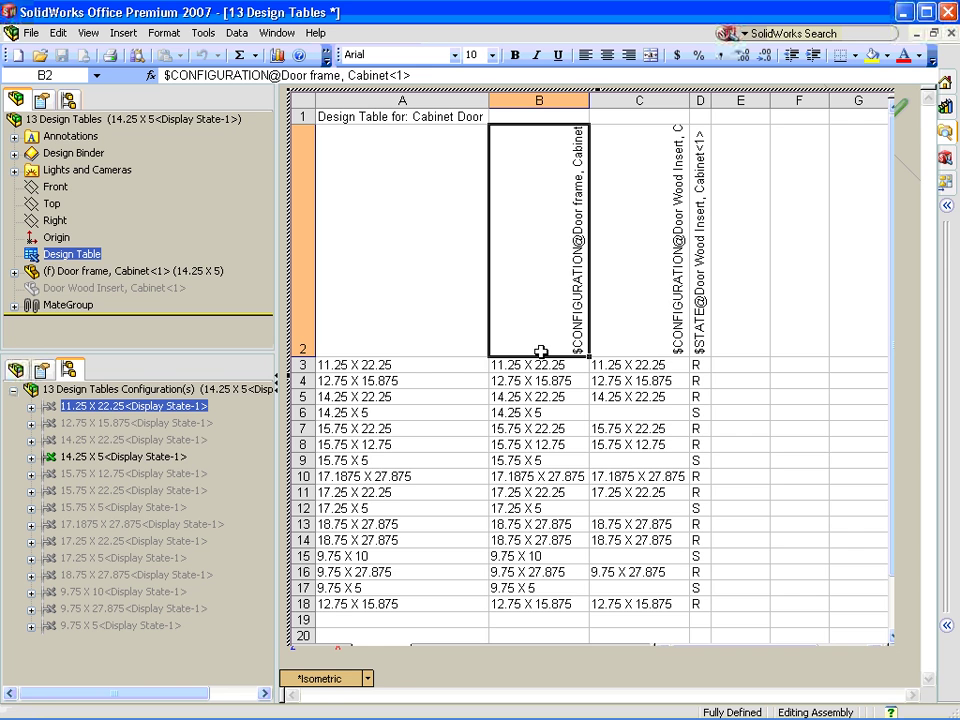
{"action": "left_click", "coordinate": [645, 315]}
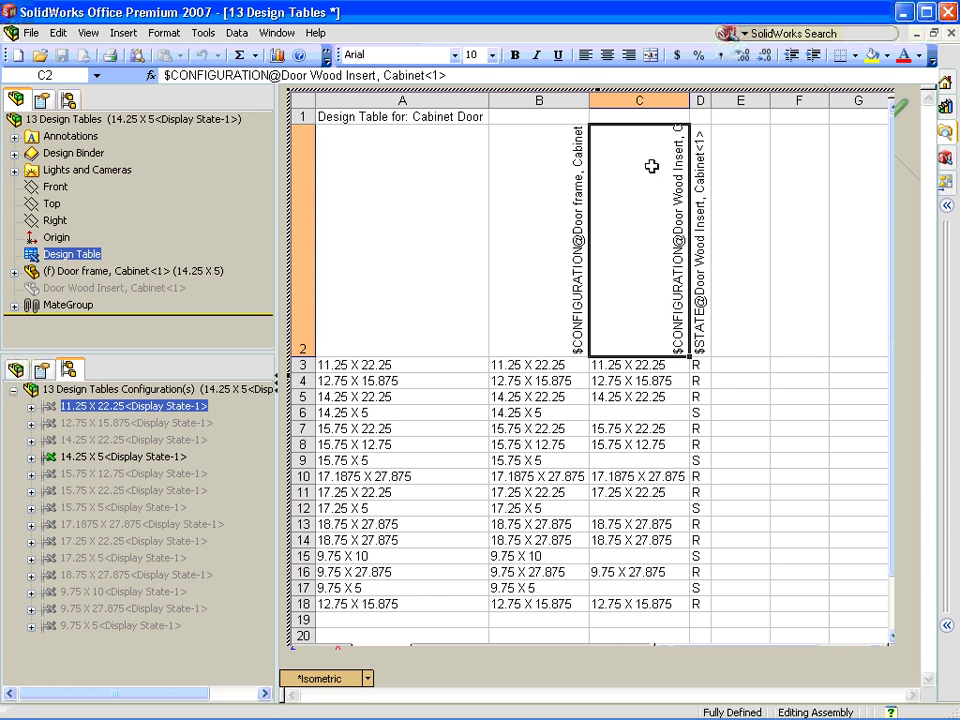
{"action": "left_click", "coordinate": [695, 150]}
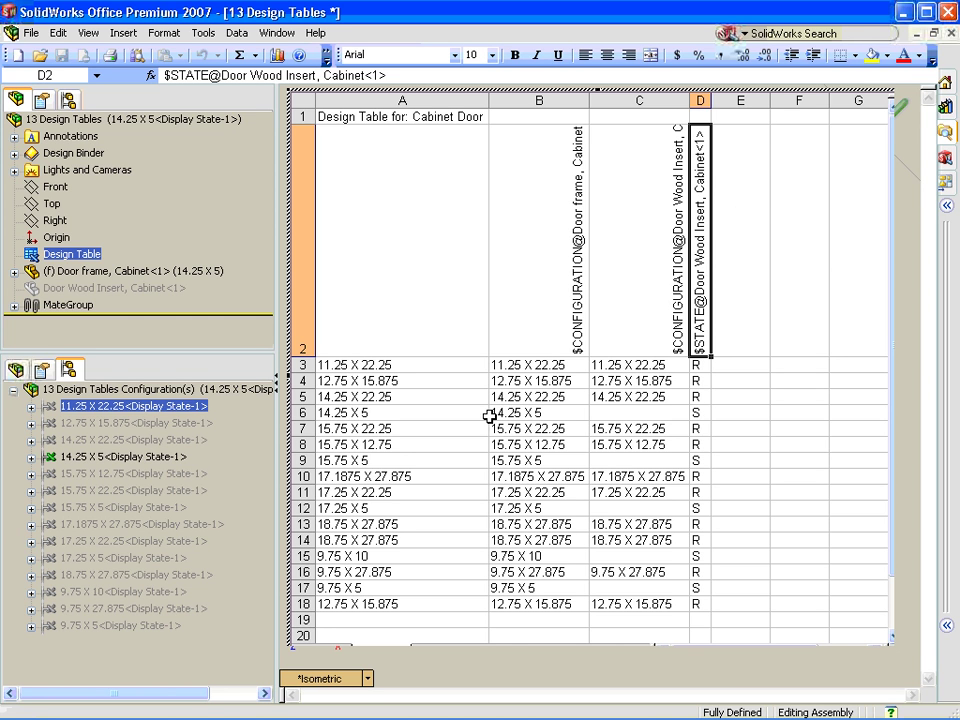
{"action": "left_click", "coordinate": [336, 413]}
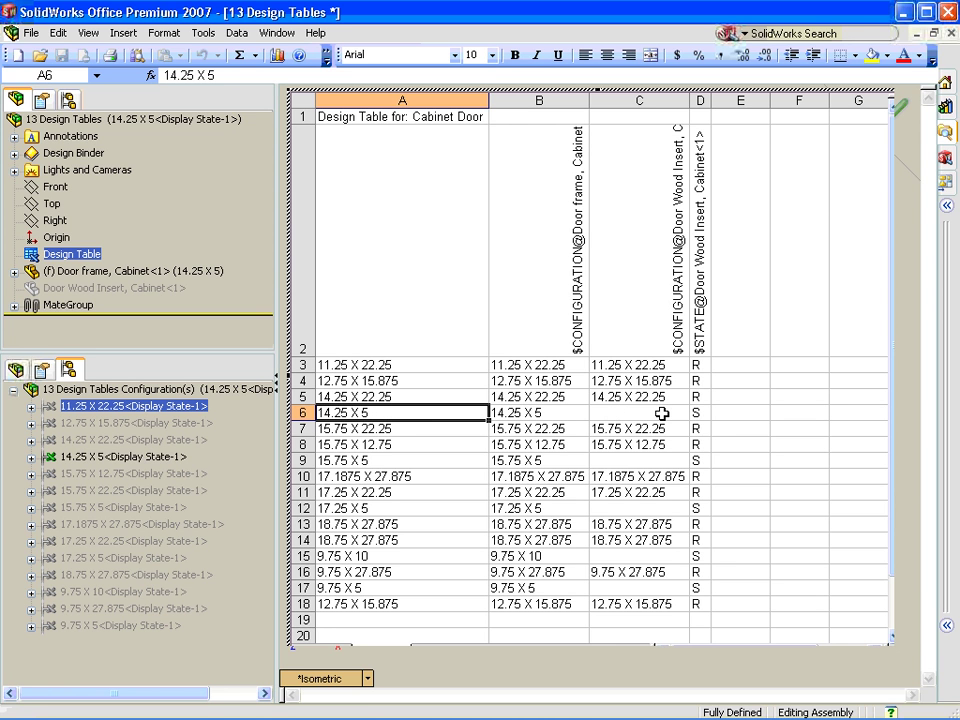
{"action": "left_click", "coordinate": [699, 412]}
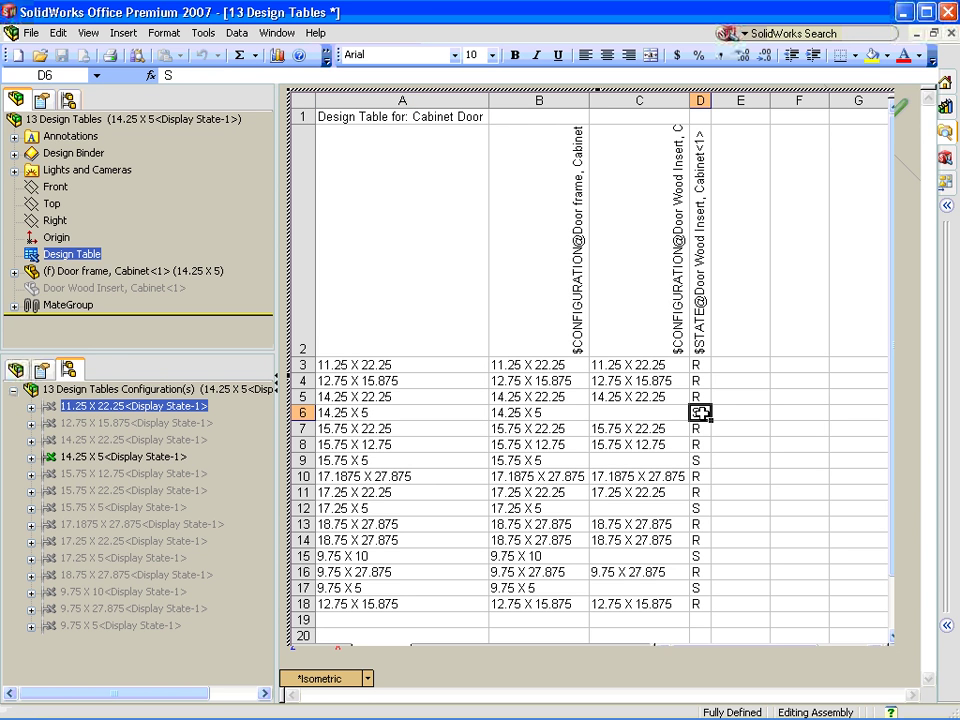
{"action": "left_click", "coordinate": [760, 667]}
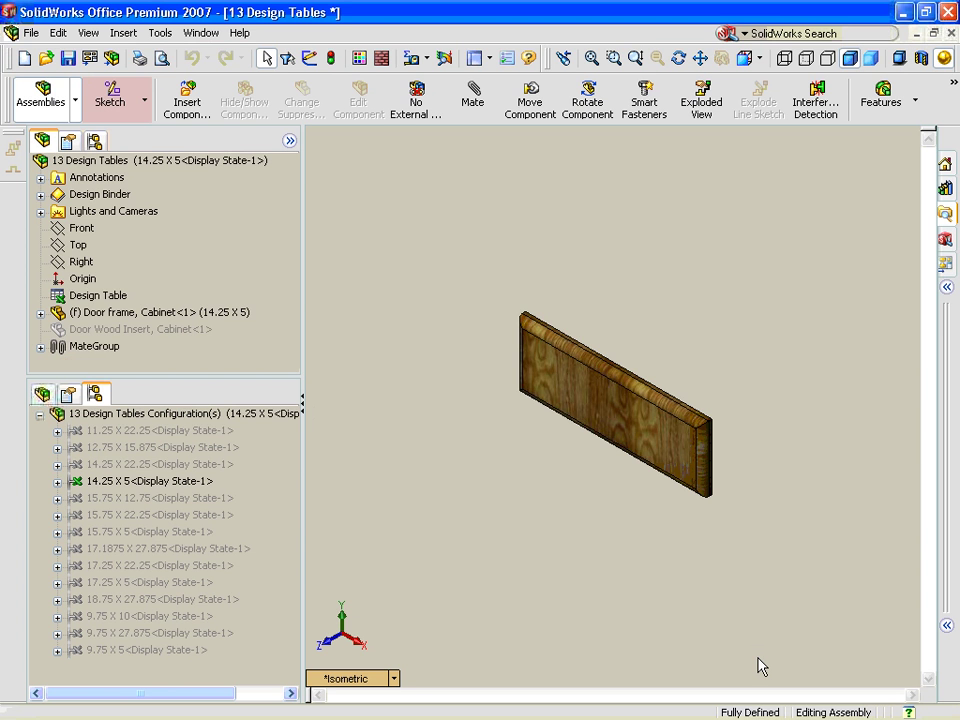
Step: Open the 8 Mass props, Interference Detection assembly and examine the yoke, spider, pin and bracket components
{"action": "left_click", "coordinate": [945, 213]}
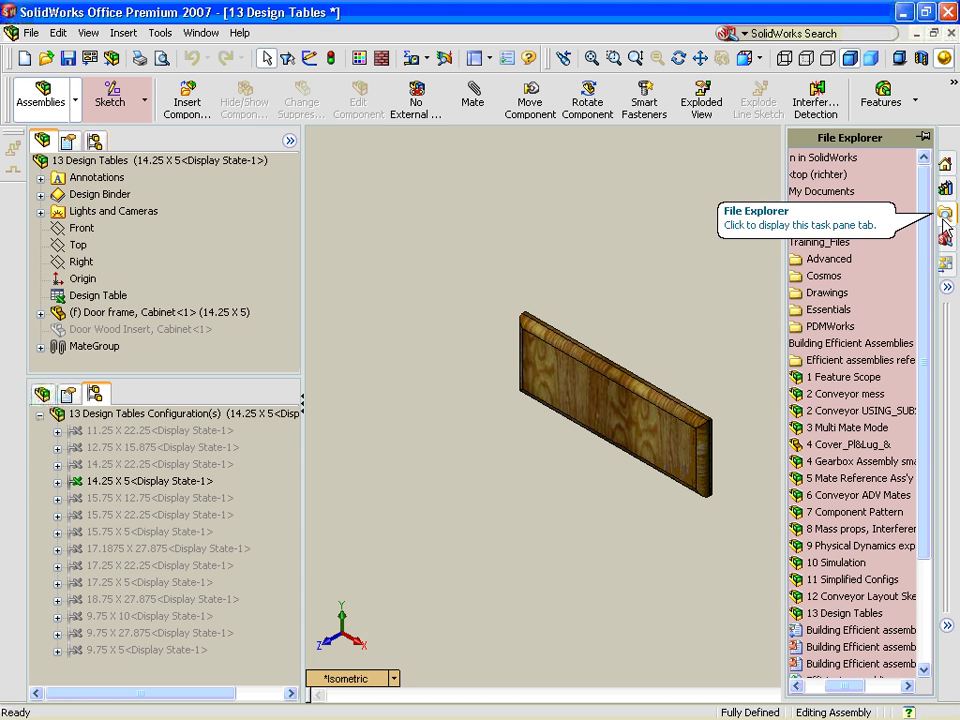
{"action": "double_click", "coordinate": [845, 528]}
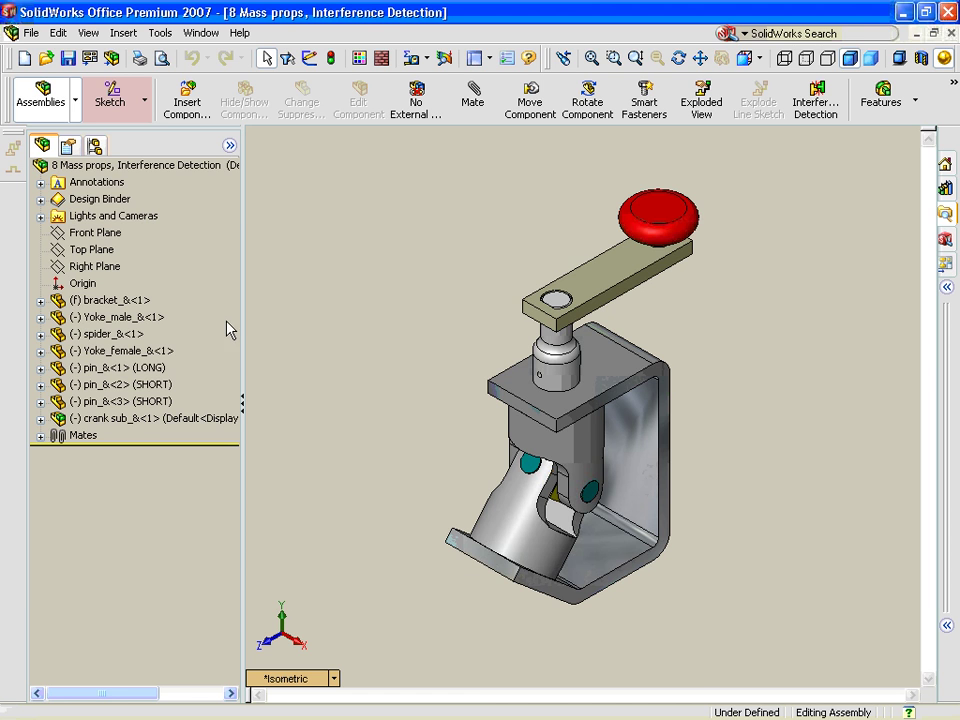
{"action": "left_click", "coordinate": [165, 316]}
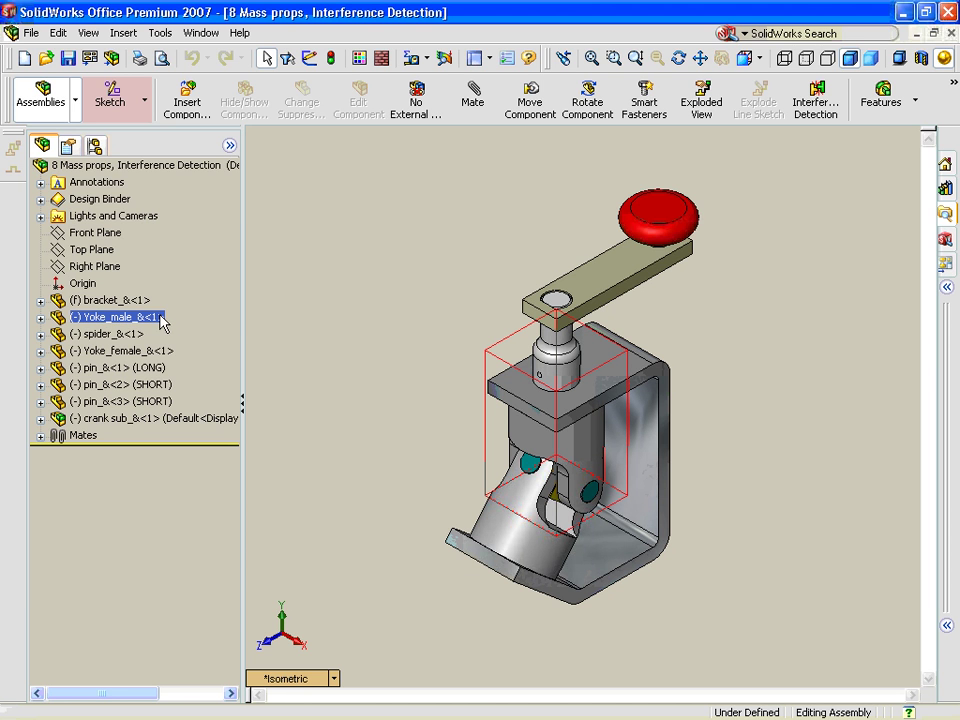
{"action": "left_click", "coordinate": [97, 336]}
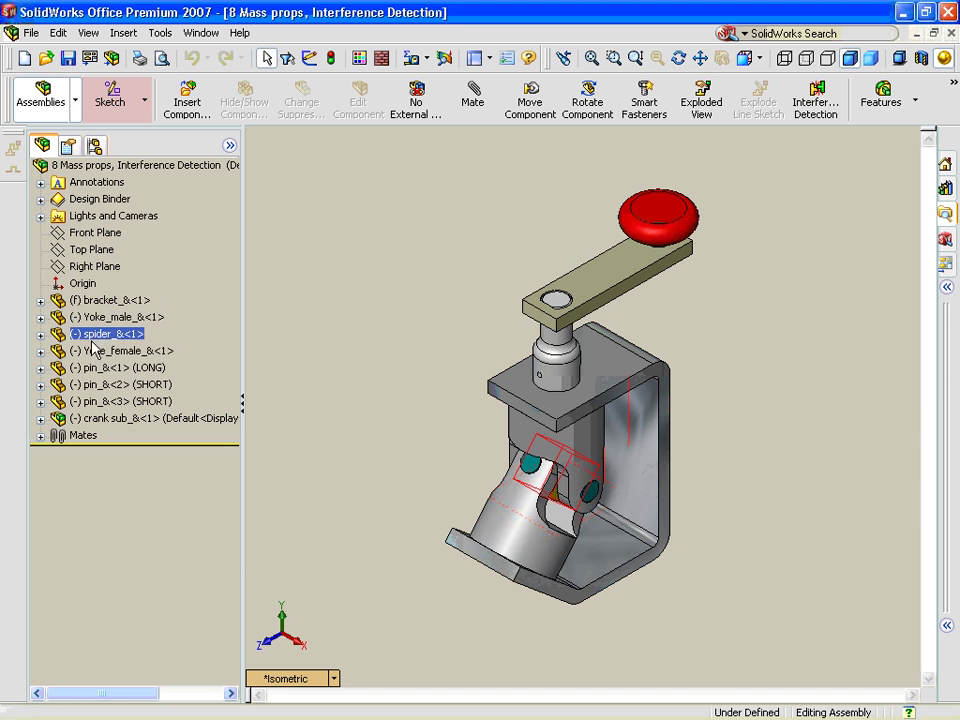
{"action": "left_click", "coordinate": [95, 352]}
{"action": "left_click", "coordinate": [92, 369]}
{"action": "left_click", "coordinate": [74, 386]}
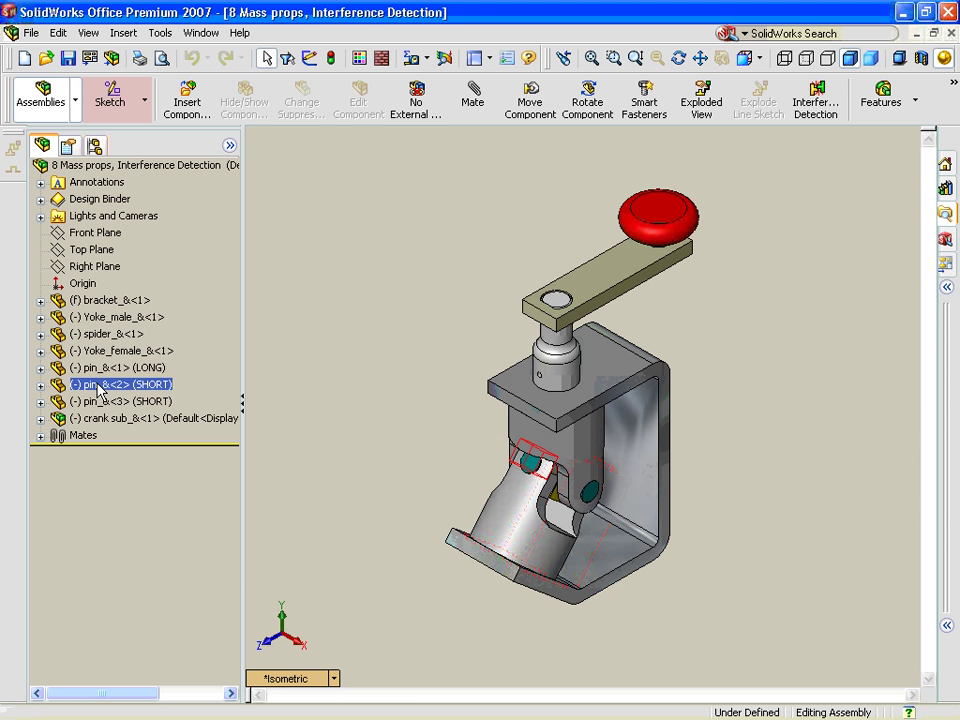
{"action": "left_click", "coordinate": [110, 303]}
{"action": "left_click", "coordinate": [369, 268]}
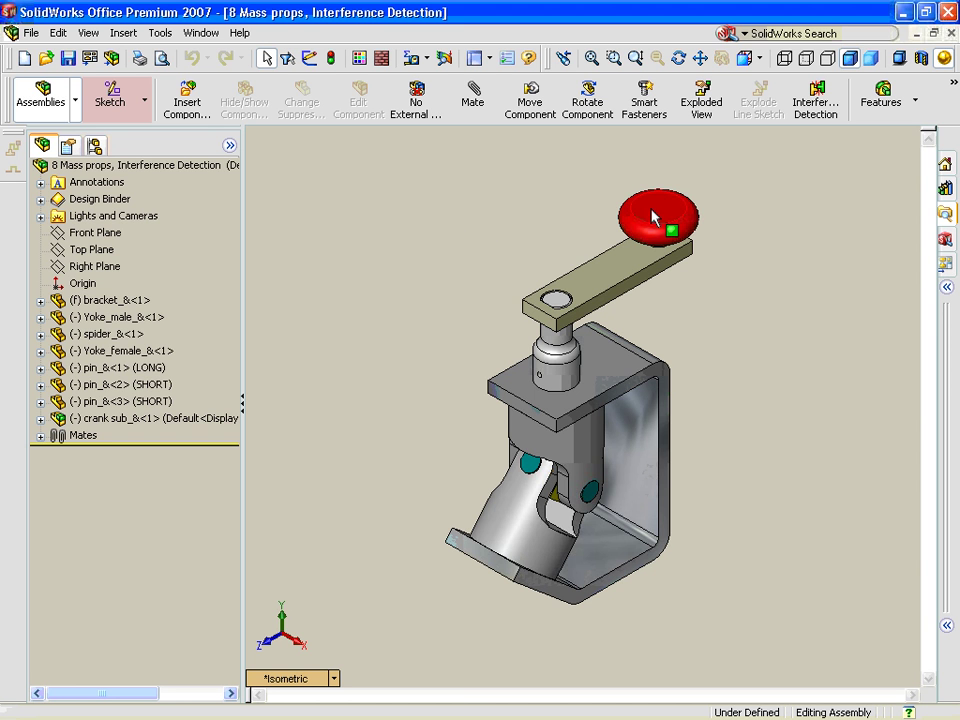
Step: Rotate the crank by its red knob and rebuild the assembly
{"action": "left_click_drag", "start_coordinate": [671, 227], "coordinate": [700, 190]}
{"action": "left_click", "coordinate": [376, 143]}
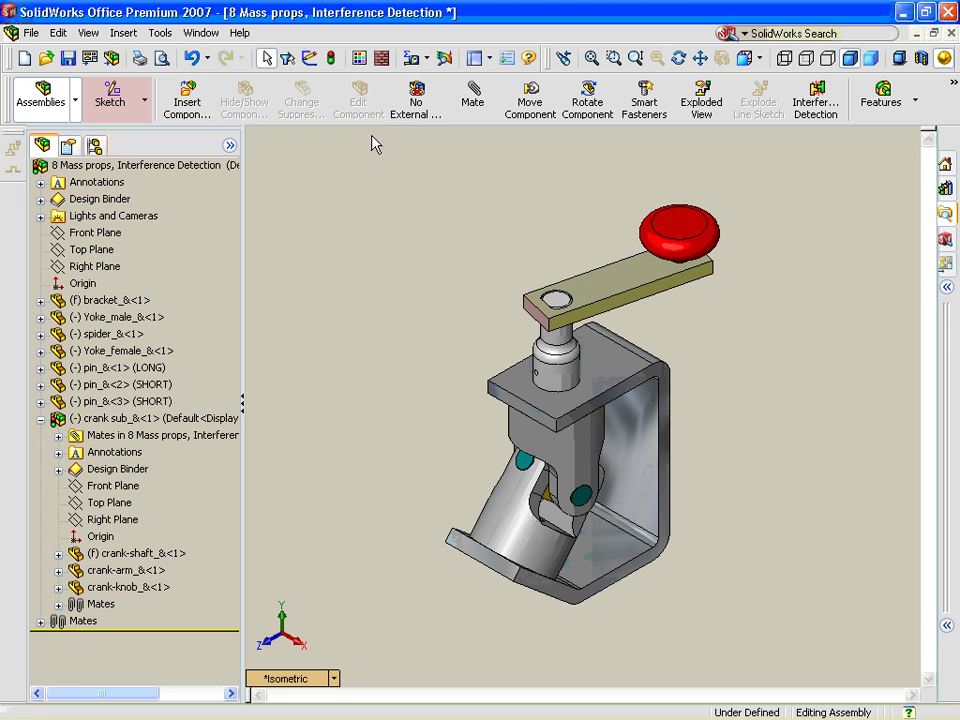
{"action": "left_click", "coordinate": [331, 58]}
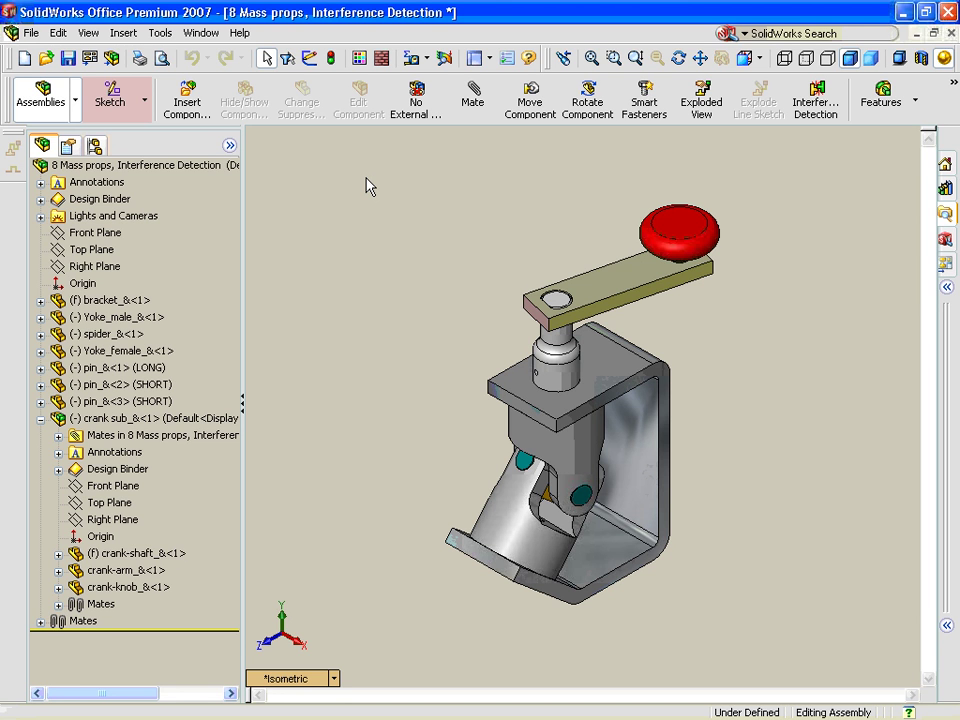
Step: Look up the FeatureManager status indicators in the SolidWorks Quick Reference Guide and close the guide
{"action": "left_click", "coordinate": [240, 32]}
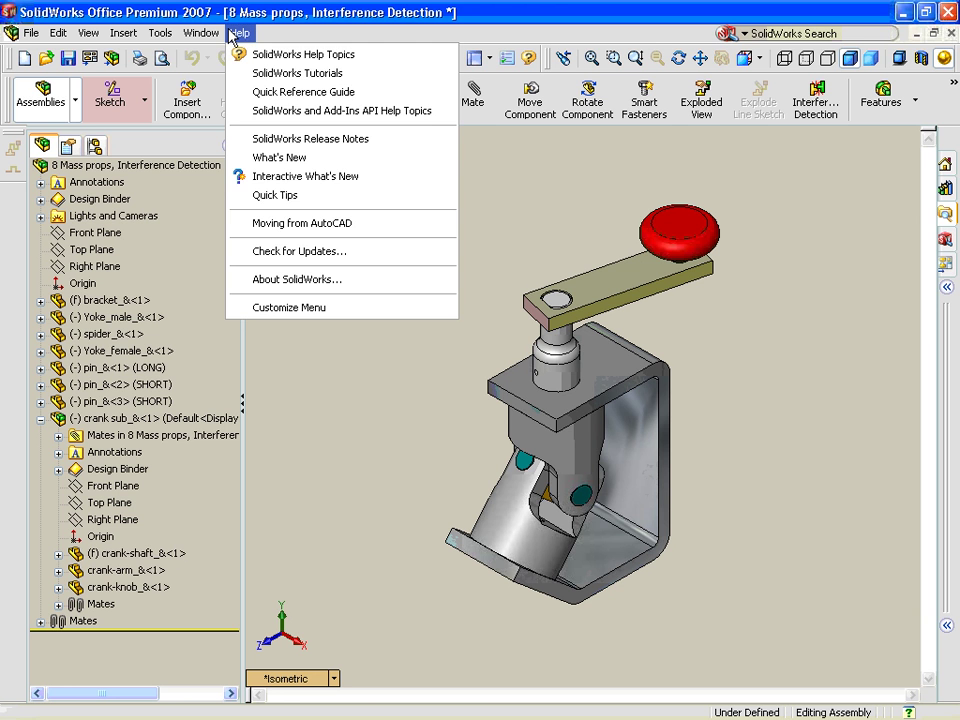
{"action": "left_click", "coordinate": [296, 92]}
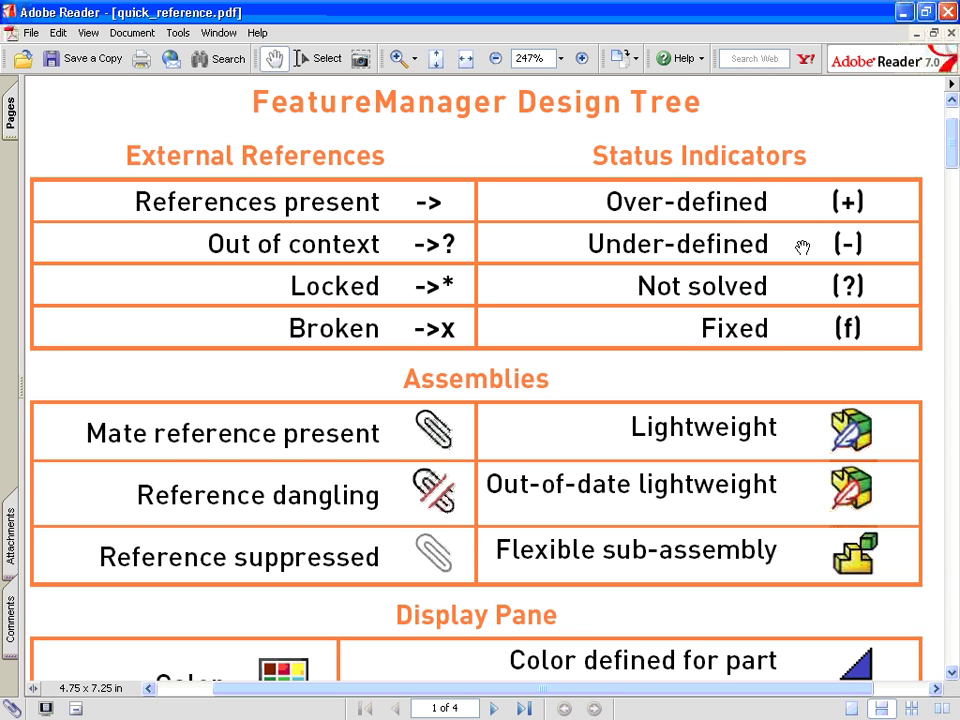
{"action": "left_click", "coordinate": [946, 12]}
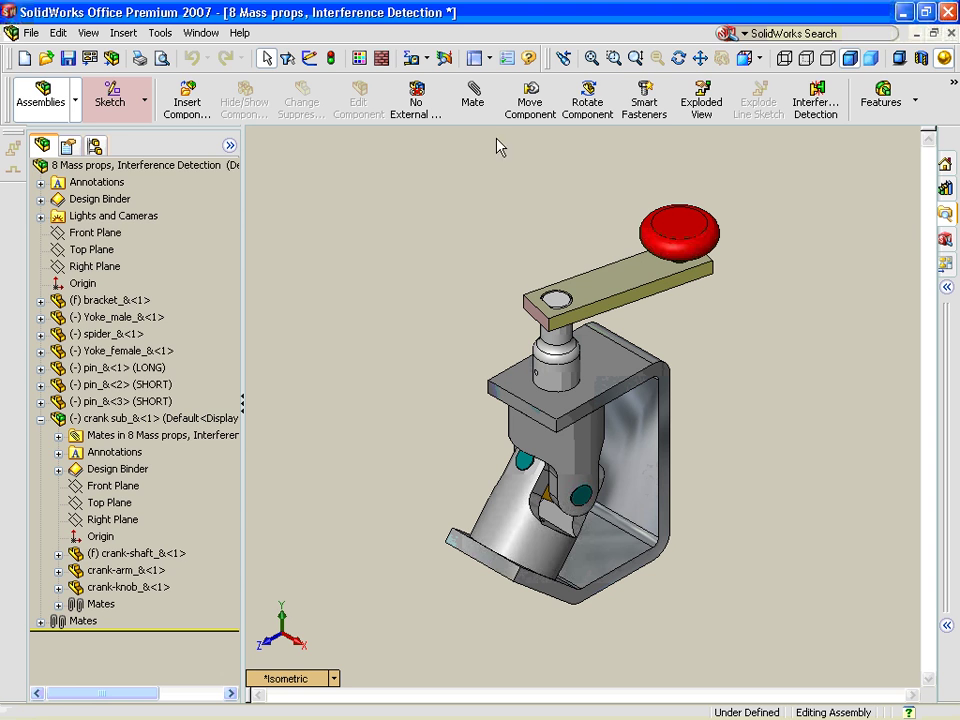
Step: Begin an advanced limit angle mate between the assembly's Front Plane and the Front plane of Yoke_male
{"action": "left_click", "coordinate": [472, 100]}
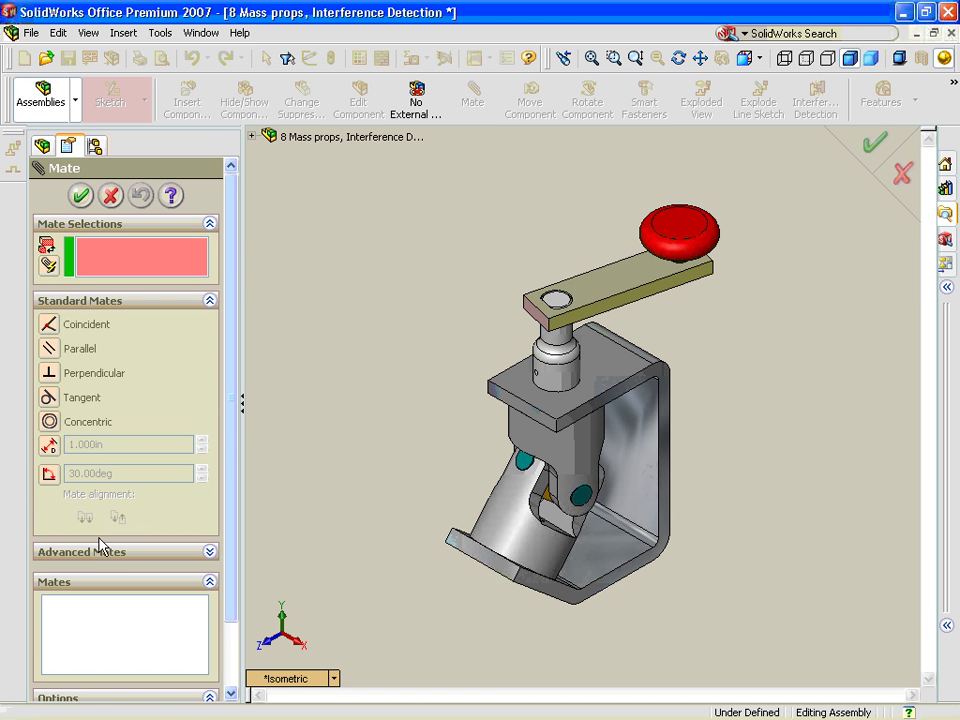
{"action": "left_click", "coordinate": [66, 552]}
{"action": "left_click", "coordinate": [48, 377]}
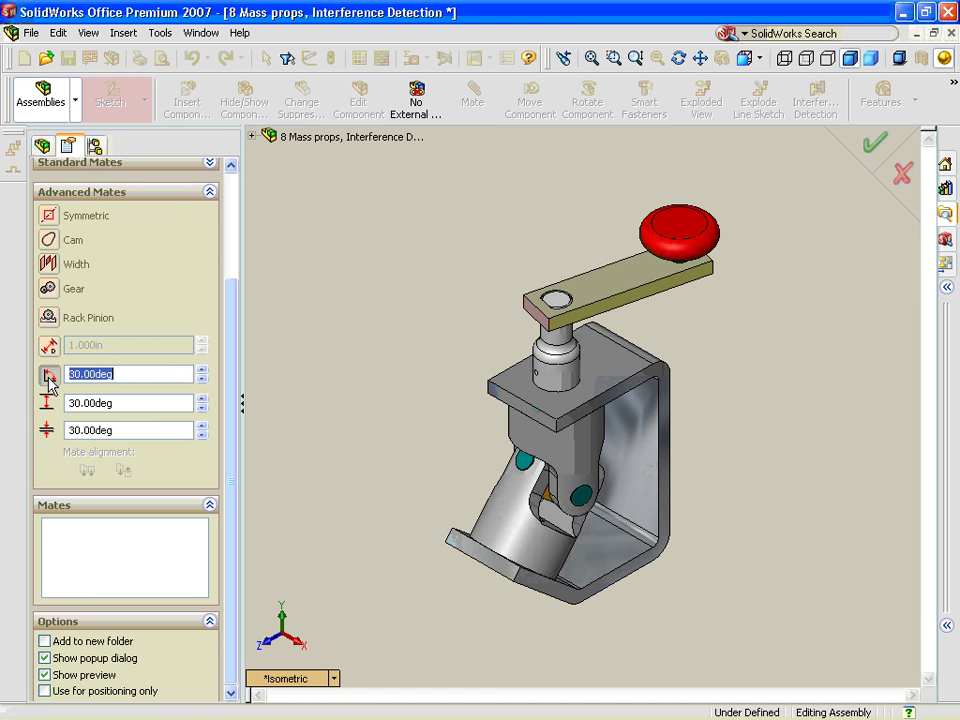
{"action": "left_click", "coordinate": [251, 136]}
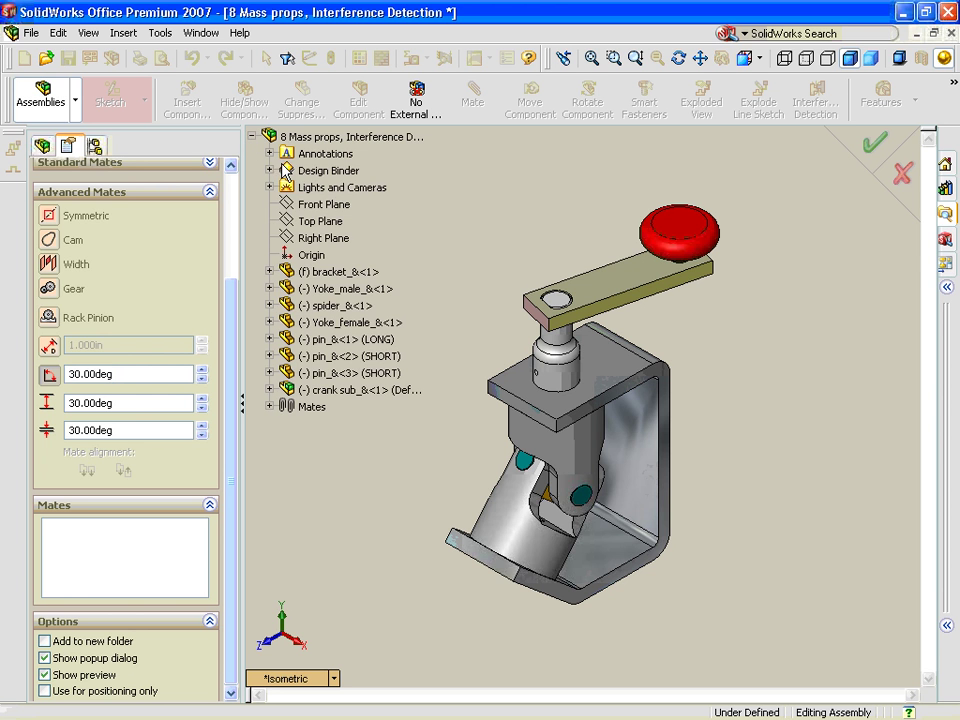
{"action": "left_click", "coordinate": [287, 204]}
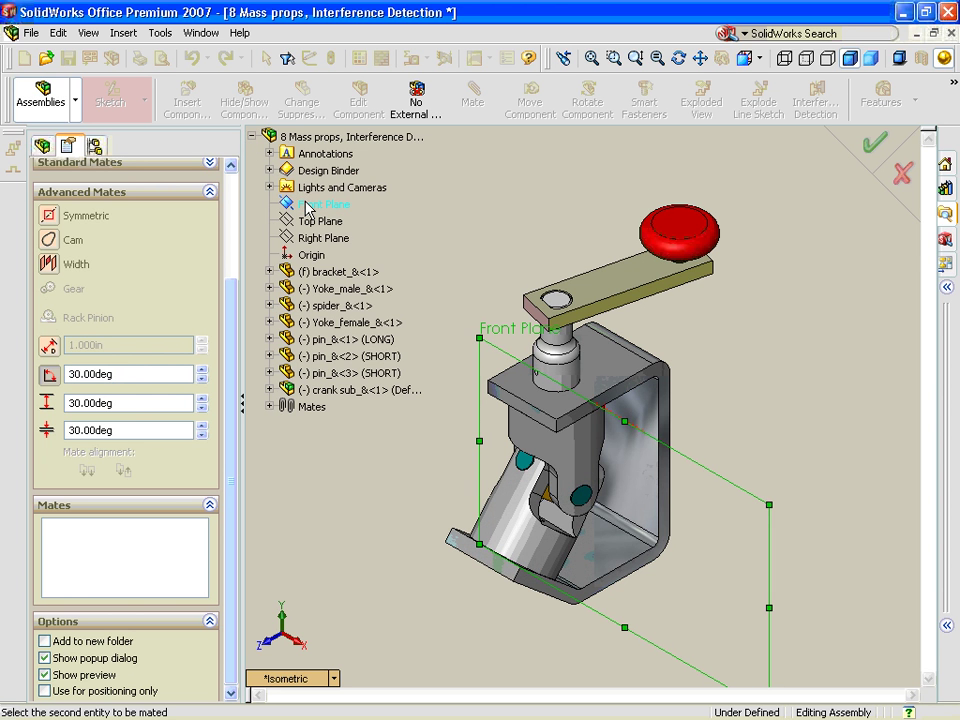
{"action": "left_click", "coordinate": [270, 288]}
{"action": "left_click", "coordinate": [338, 389]}
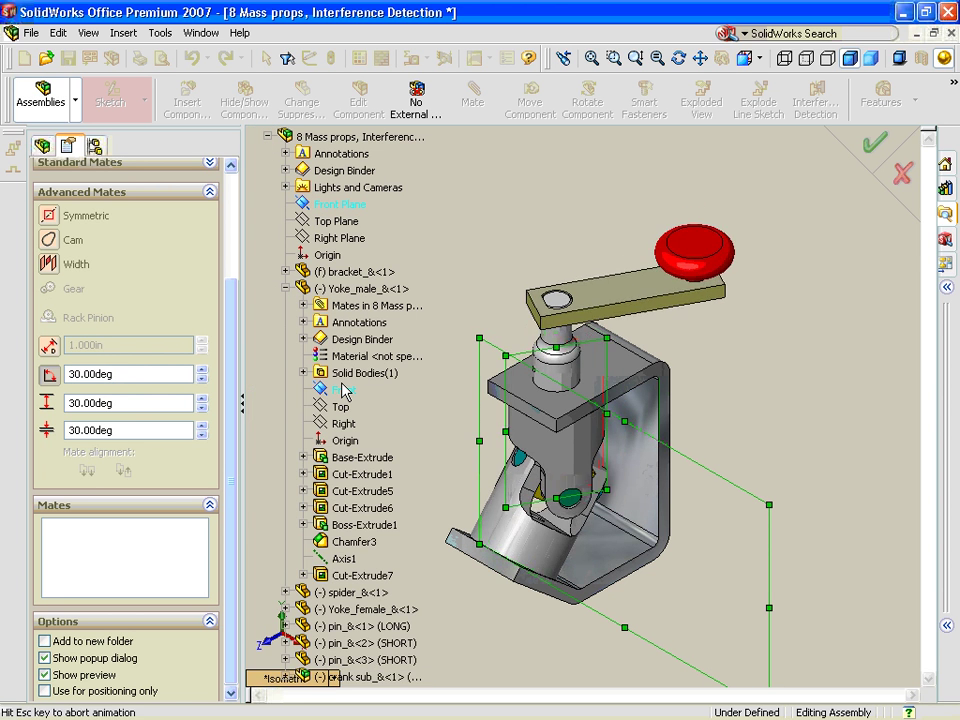
Step: Set the limit angle mate's maximum to 360 degrees and minimum to 0 degrees, and complete the mate
{"action": "double_click", "coordinate": [129, 424]}
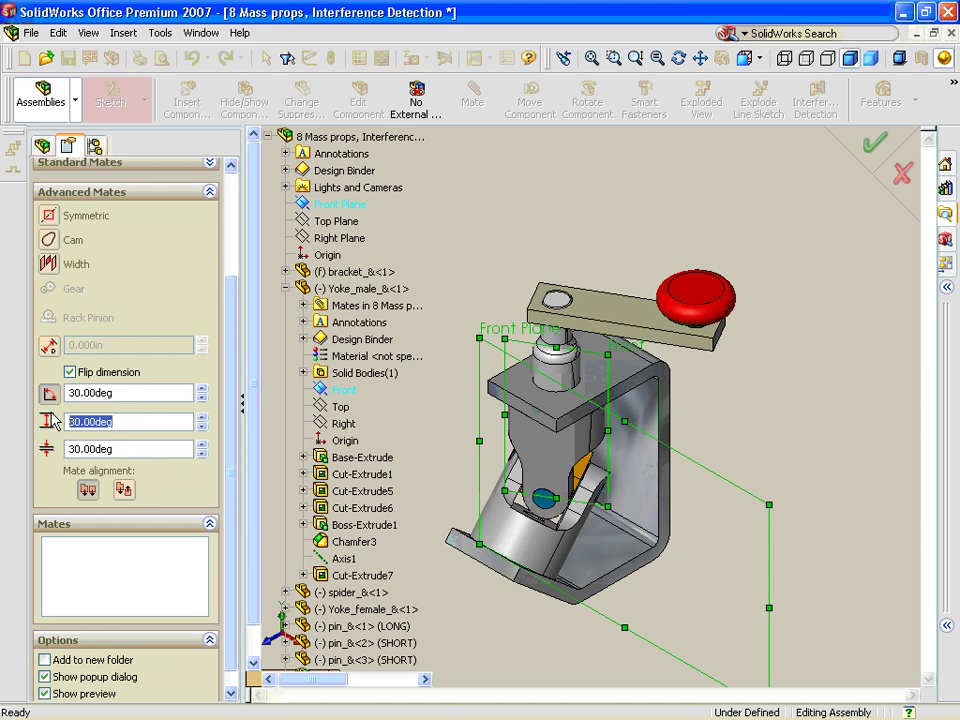
{"action": "type", "text": "360"}
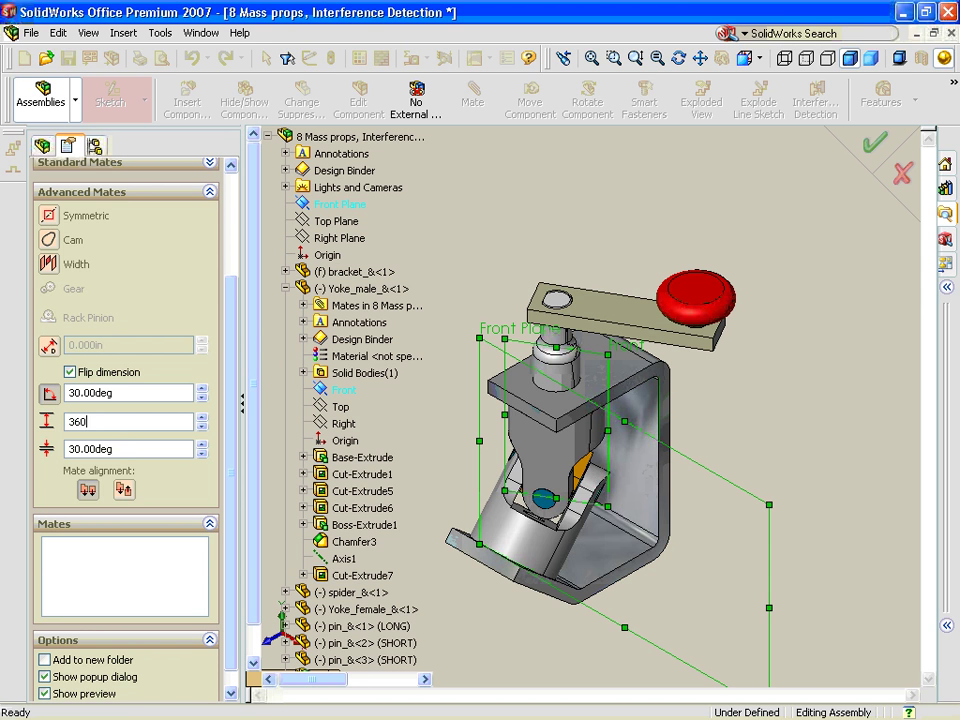
{"action": "key", "text": "Tab"}
{"action": "key", "text": "shift+Home"}
{"action": "type", "text": "0"}
{"action": "key", "text": "Tab"}
{"action": "left_click", "coordinate": [874, 143]}
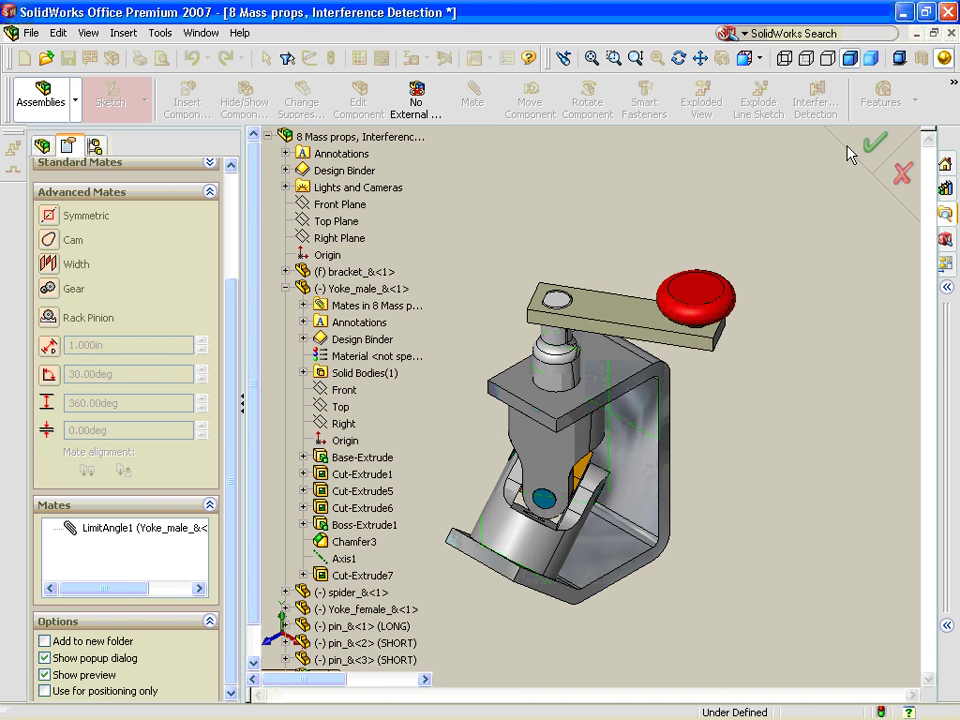
{"action": "left_click", "coordinate": [874, 143]}
Step: Check the status indicators of the male yoke, spider and female yoke in the feature tree
{"action": "left_click", "coordinate": [140, 334]}
{"action": "left_click", "coordinate": [40, 317]}
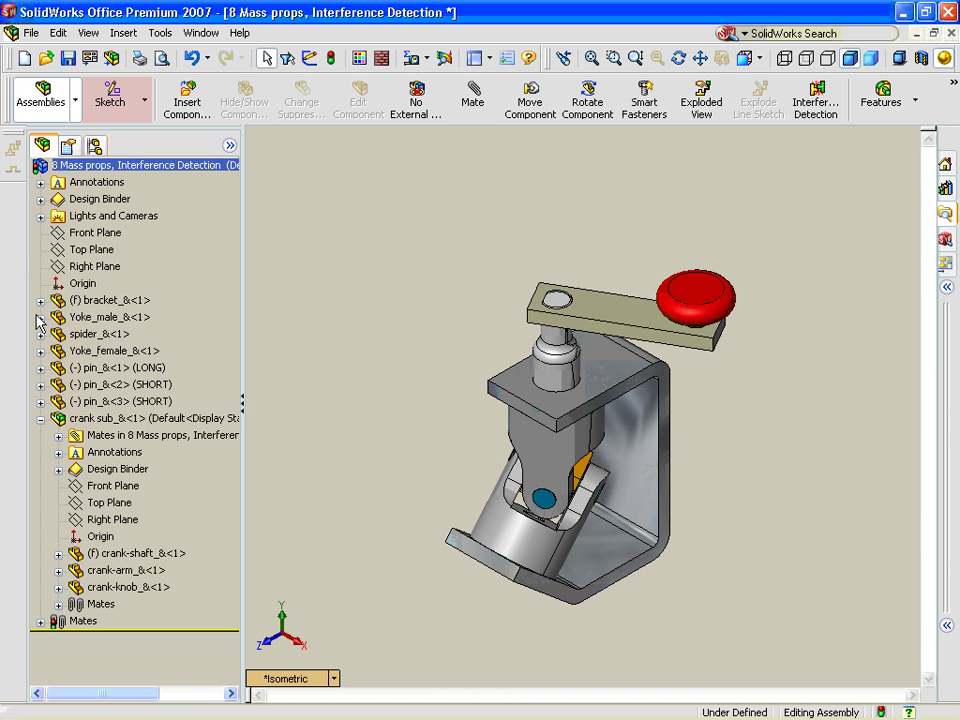
{"action": "left_click", "coordinate": [144, 317]}
{"action": "left_click", "coordinate": [128, 336]}
{"action": "left_click", "coordinate": [130, 318]}
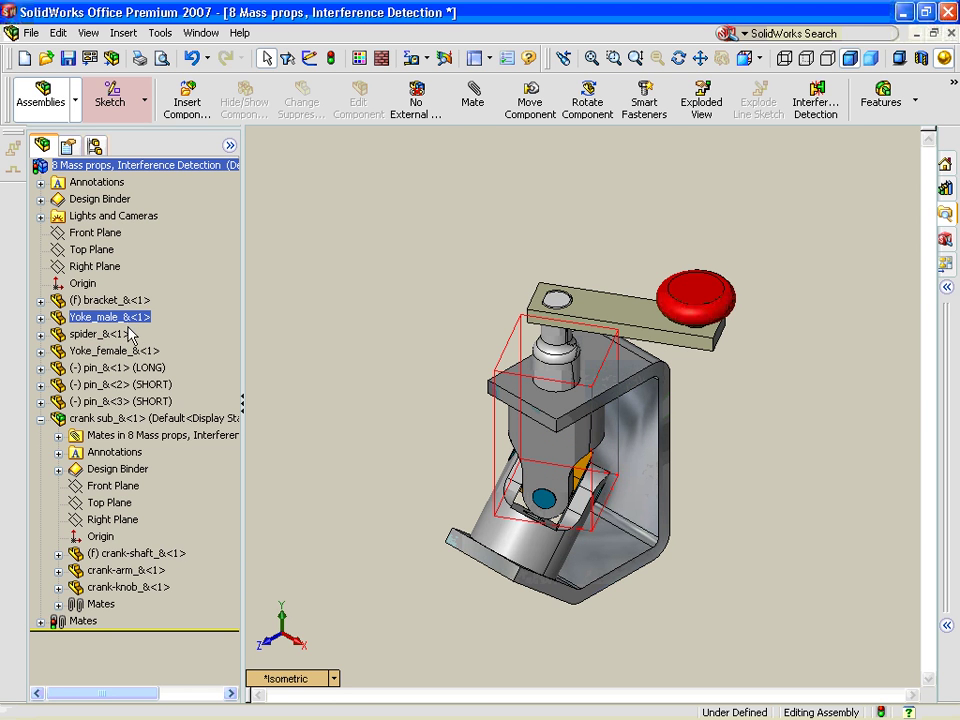
{"action": "left_click", "coordinate": [130, 336]}
{"action": "left_click", "coordinate": [148, 351]}
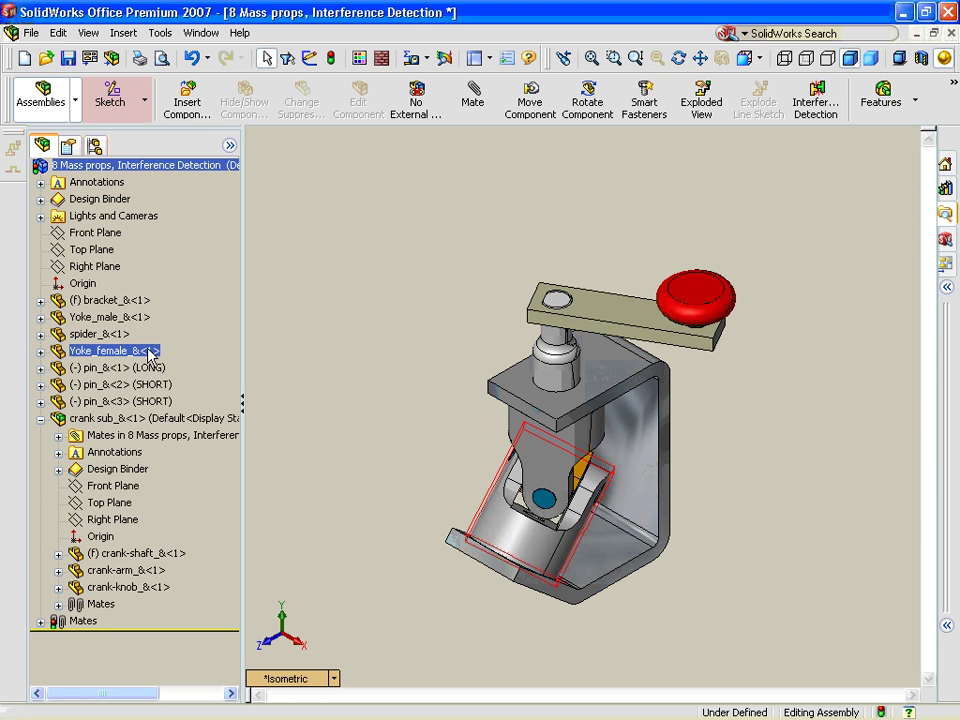
Step: Add a parallel mate between the Top plane of the LONG pin and the spider's upper flat face
{"action": "left_click", "coordinate": [112, 367]}
{"action": "left_click", "coordinate": [40, 367]}
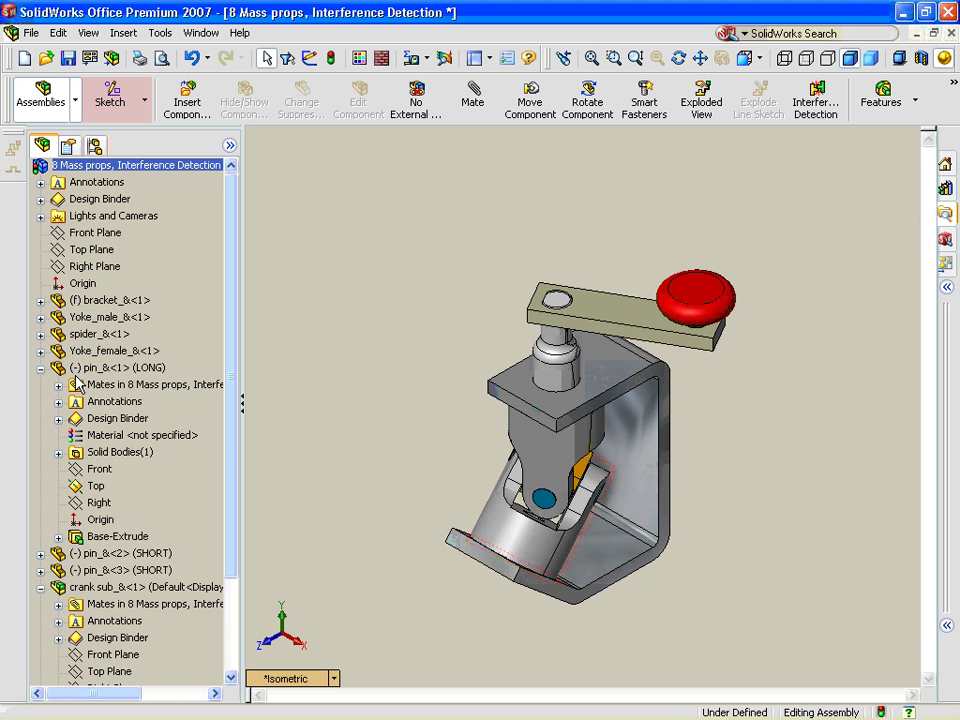
{"action": "left_click", "coordinate": [118, 453]}
{"action": "left_click", "coordinate": [96, 486]}
{"action": "middle_click_drag", "start_coordinate": [300, 460], "coordinate": [665, 485]}
{"action": "scroll", "coordinate": [665, 485], "scroll_direction": "down", "scroll_amount": 3}
{"action": "left_click", "coordinate": [552, 458]}
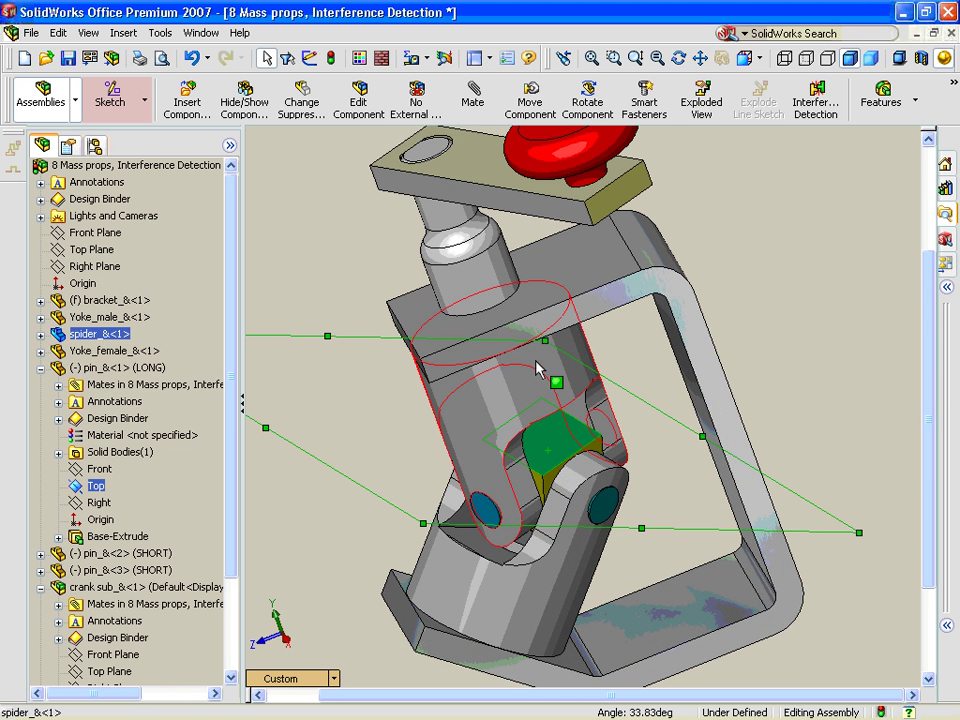
{"action": "left_click", "coordinate": [465, 110]}
{"action": "left_click", "coordinate": [66, 350]}
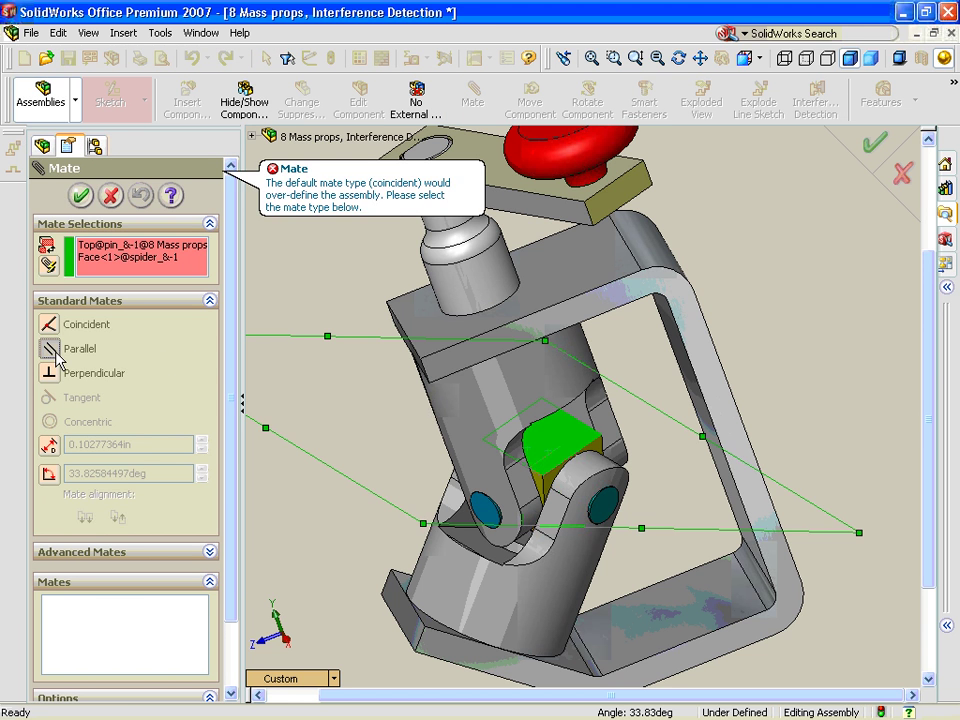
{"action": "left_click", "coordinate": [81, 195]}
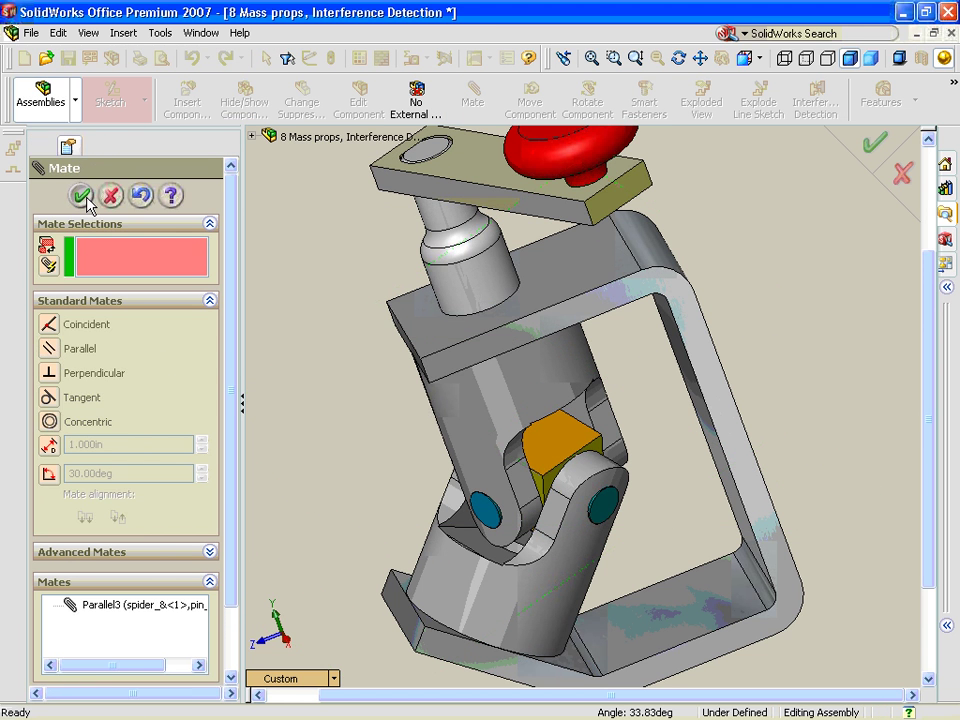
{"action": "left_click", "coordinate": [81, 195]}
Step: Add a parallel mate between the Top plane of the SHORT pin pin_&<2> and the spider's upper flat face
{"action": "left_click", "coordinate": [40, 367]}
{"action": "left_click", "coordinate": [40, 384]}
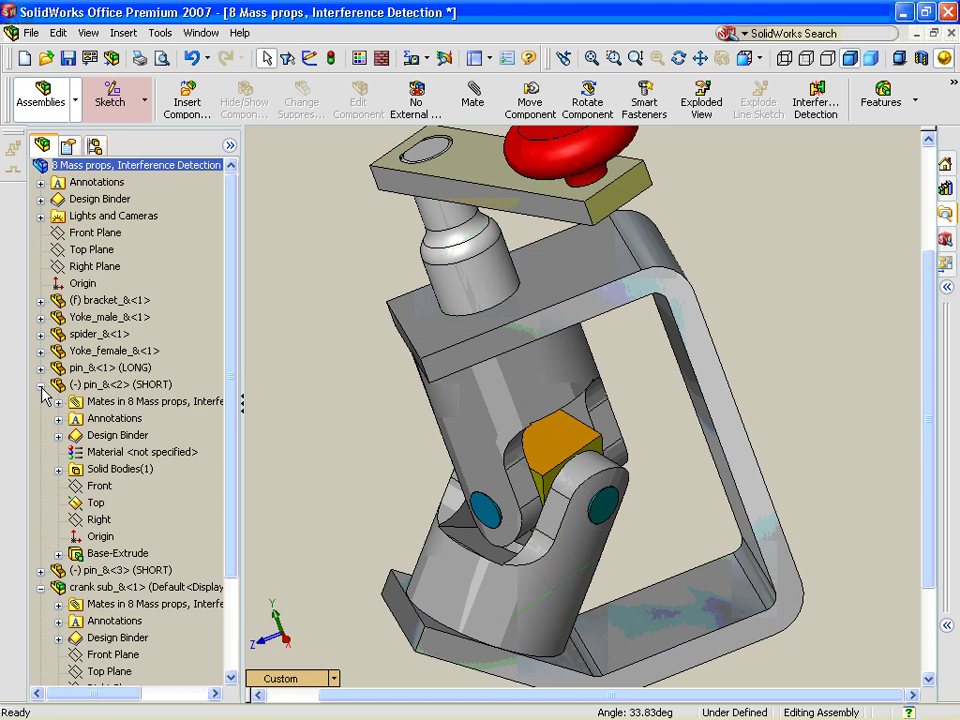
{"action": "left_click", "coordinate": [115, 469]}
{"action": "left_click", "coordinate": [96, 502]}
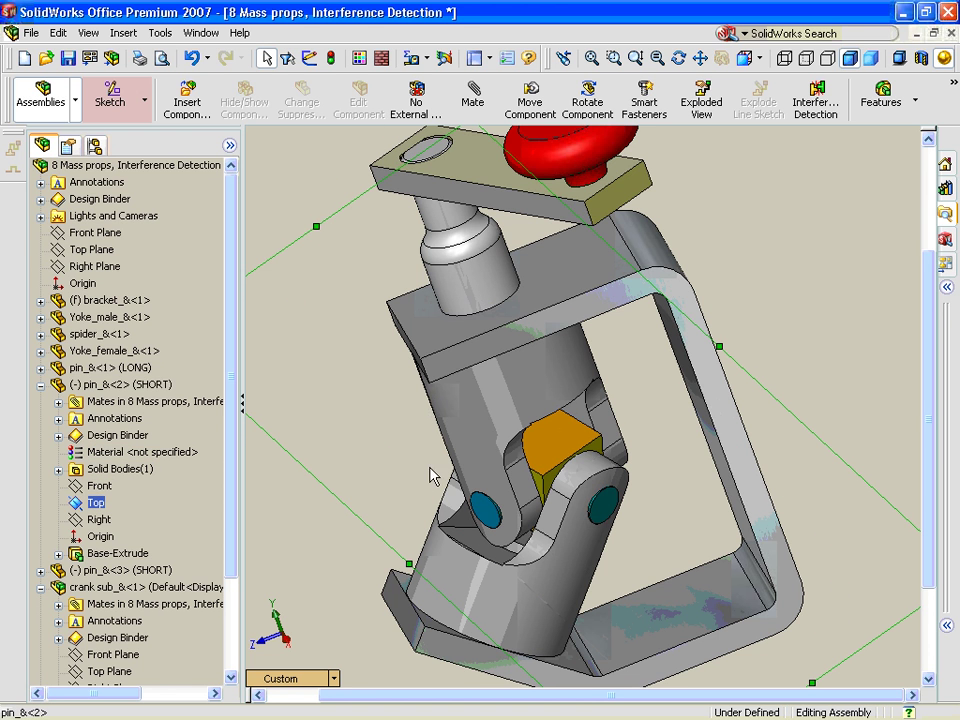
{"action": "left_click", "coordinate": [551, 423], "text": "ctrl"}
{"action": "left_click", "coordinate": [472, 100]}
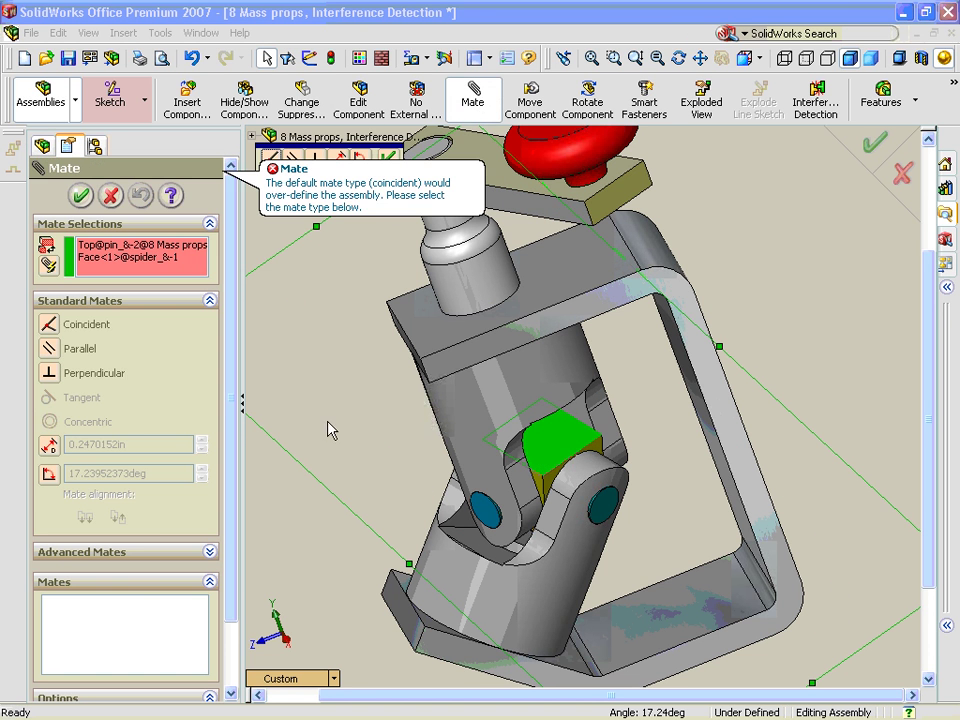
{"action": "left_click", "coordinate": [52, 348]}
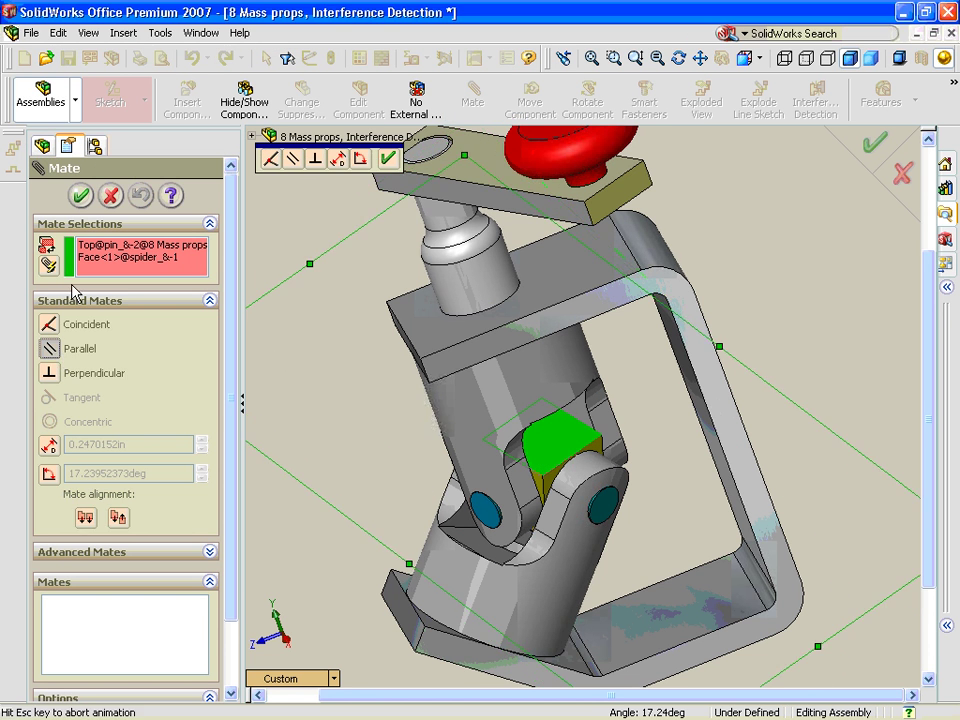
{"action": "left_click", "coordinate": [83, 195]}
{"action": "left_click", "coordinate": [51, 193]}
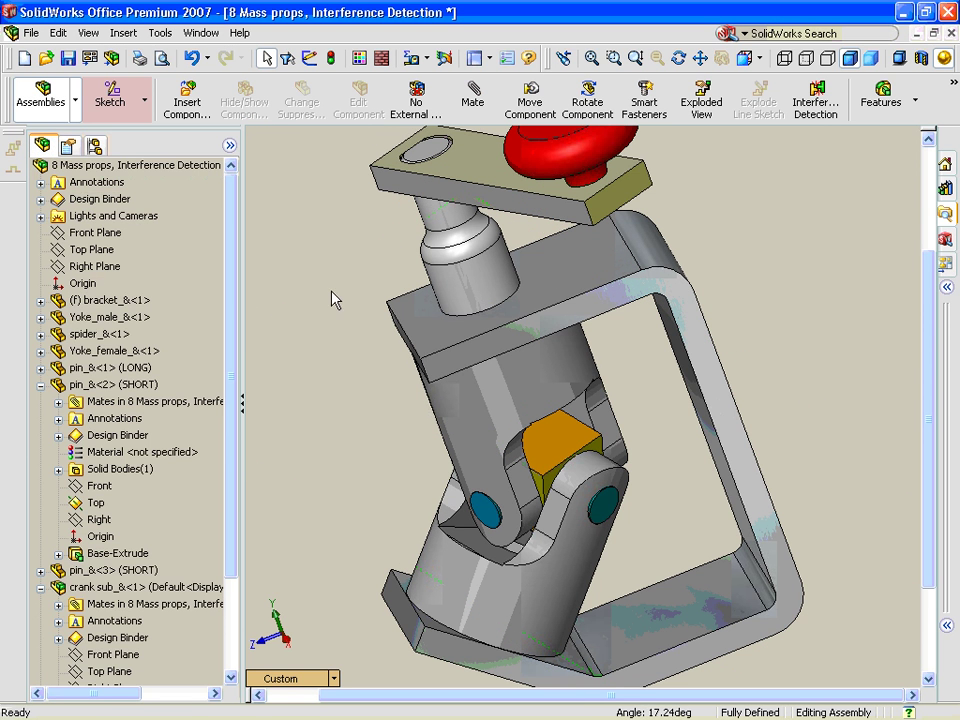
Step: Collapse the pin_&<2> and crank sub-assembly branches in the feature tree
{"action": "left_click", "coordinate": [72, 340]}
{"action": "left_click", "coordinate": [40, 384]}
{"action": "left_click", "coordinate": [40, 418]}
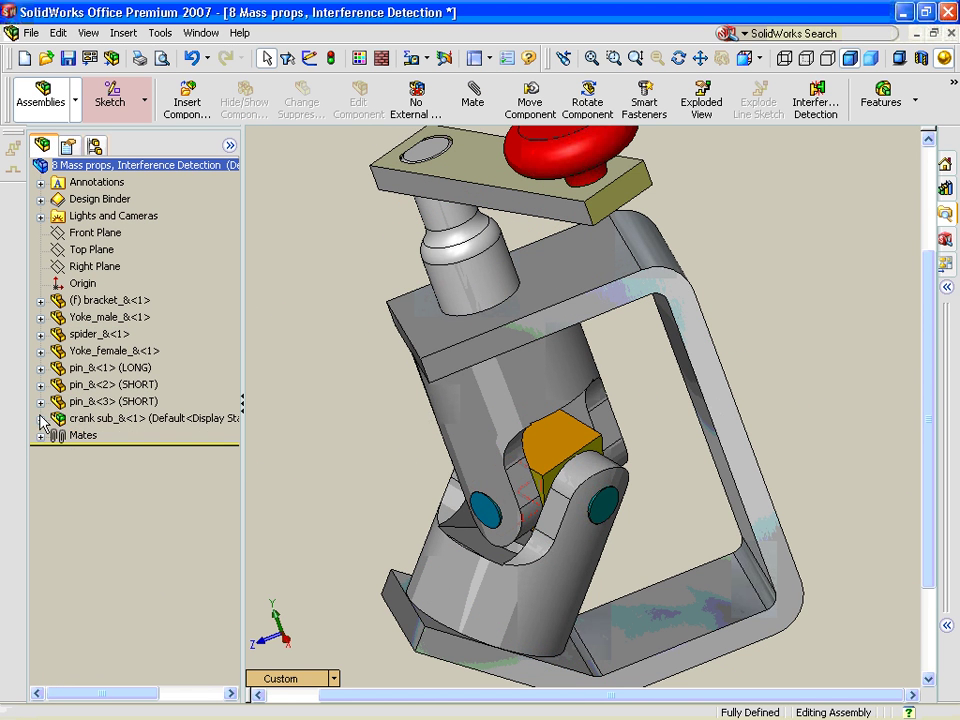
Step: Swing the crank around to the opposite side of its shaft by the red knob to test the assembly's motion
{"action": "middle_click_drag", "start_coordinate": [327, 383], "coordinate": [415, 365]}
{"action": "scroll", "coordinate": [415, 365], "scroll_direction": "up", "scroll_amount": 3}
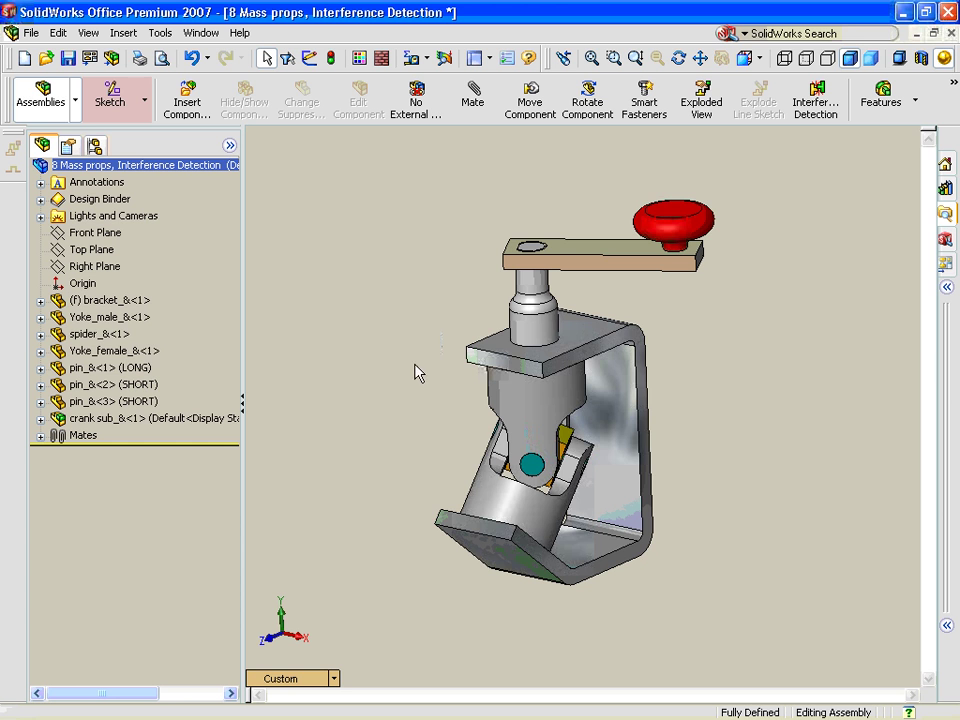
{"action": "left_click", "coordinate": [90, 401]}
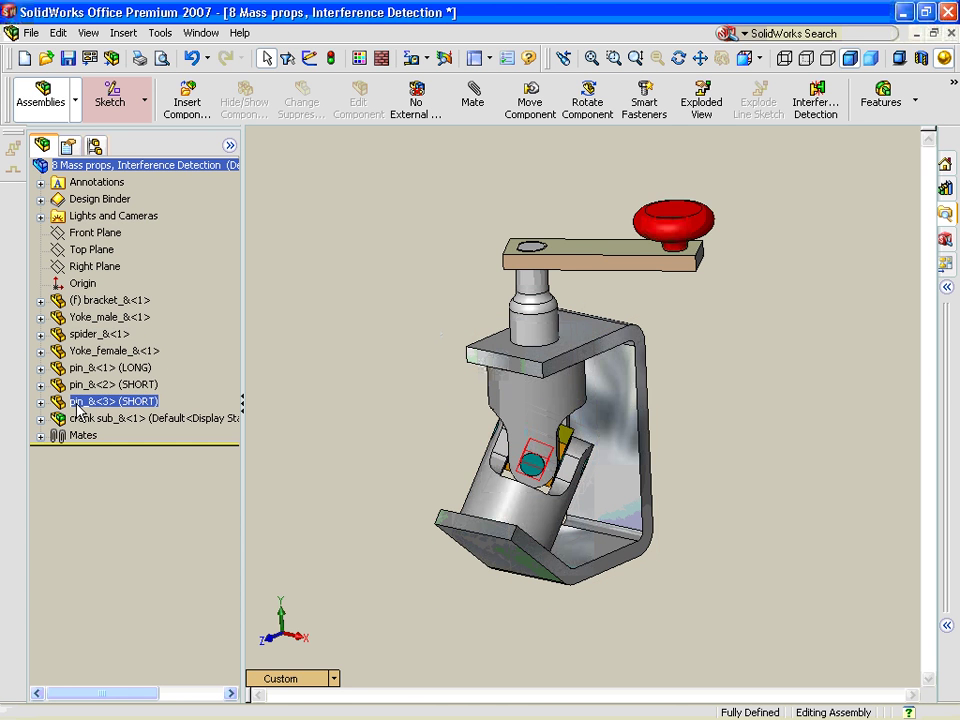
{"action": "left_click", "coordinate": [697, 225]}
{"action": "left_click_drag", "start_coordinate": [697, 225], "coordinate": [395, 165]}
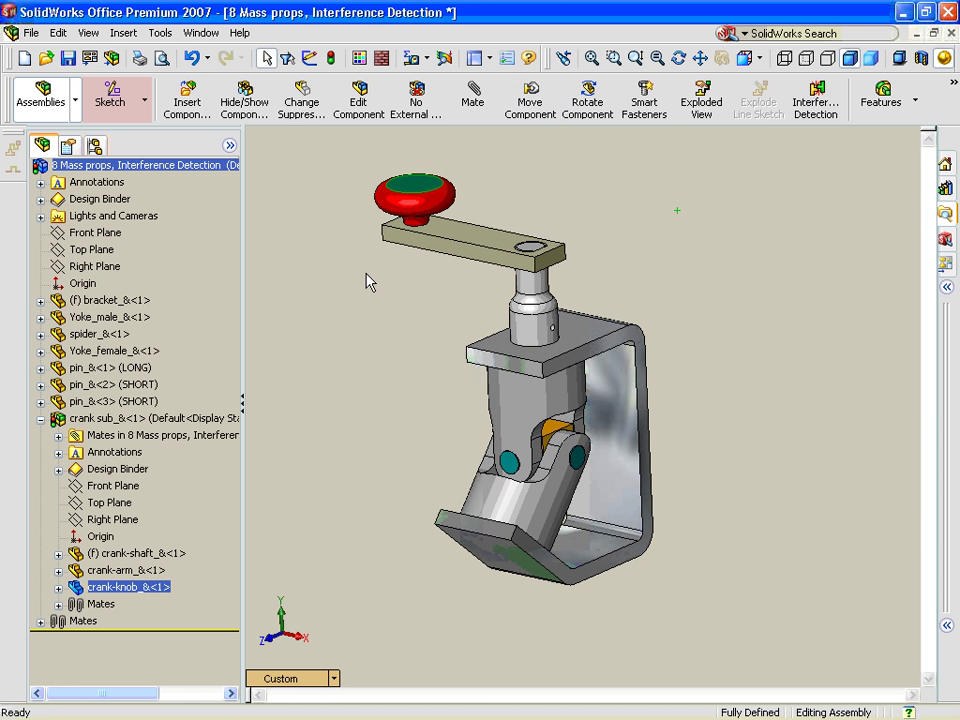
{"action": "left_click", "coordinate": [367, 283]}
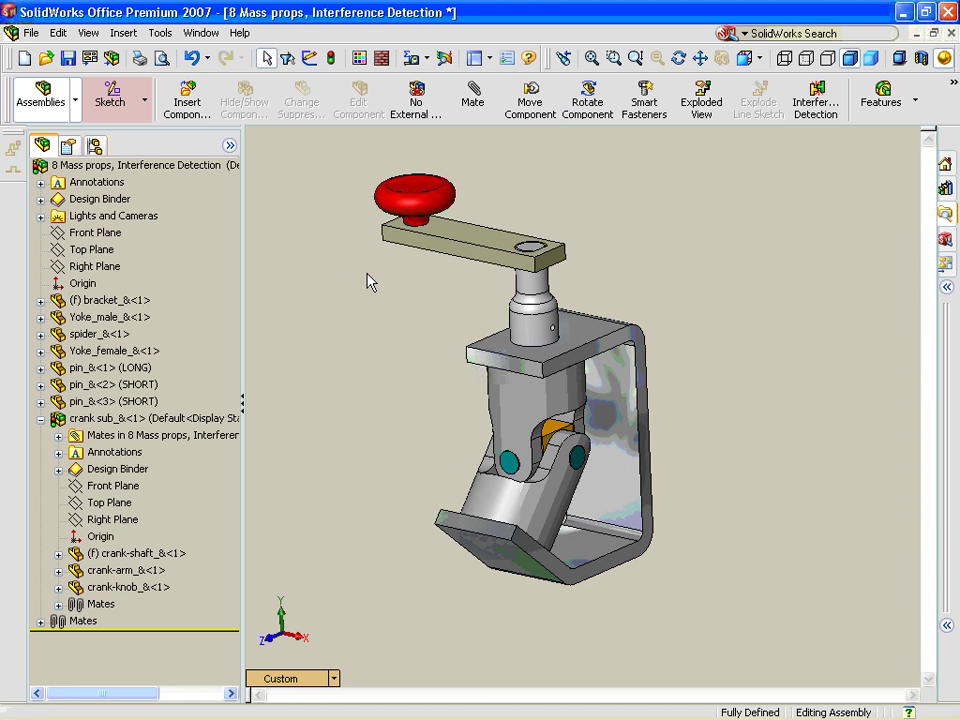